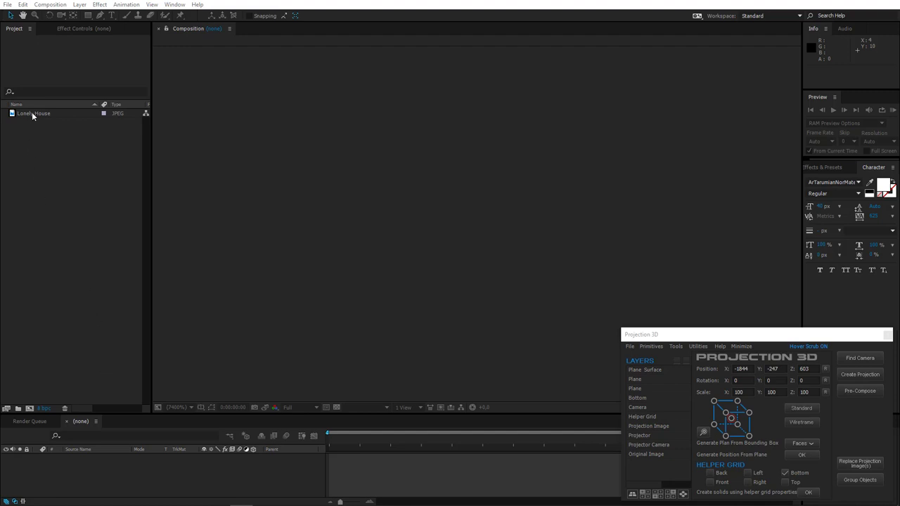
Create a composition from the Lonely House image and add a Find Camera setup with its helper grid
{"action": "left_click_drag", "start_coordinate": [31, 113], "coordinate": [106, 484]}
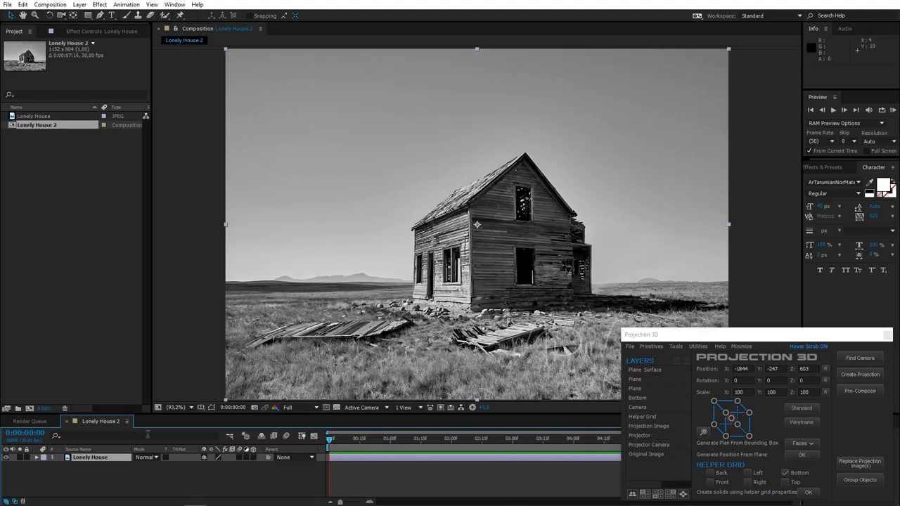
{"action": "left_click", "coordinate": [860, 359]}
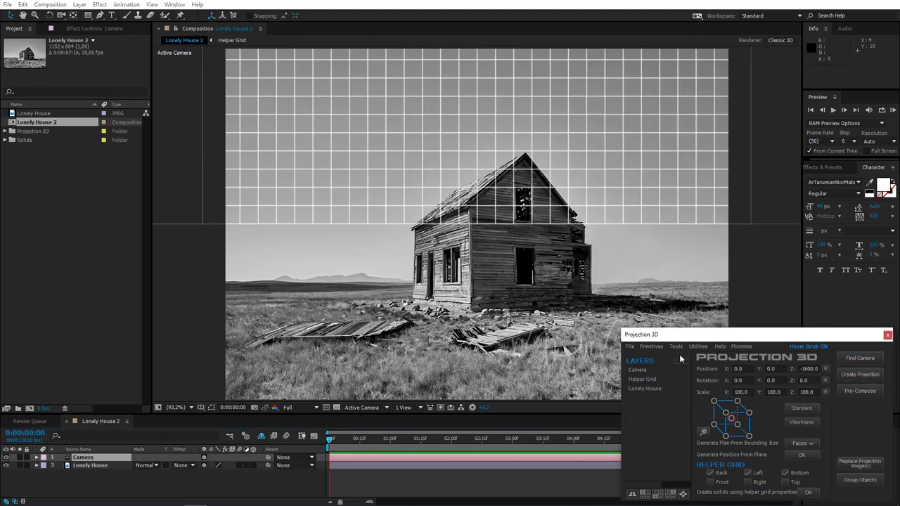
Adjust the camera until the helper grid's perspective matches the house and the ground in the photo
{"action": "left_click", "coordinate": [61, 15]}
{"action": "left_click_drag", "start_coordinate": [401, 303], "coordinate": [485, 216]}
{"action": "left_click_drag", "start_coordinate": [498, 253], "coordinate": [488, 242]}
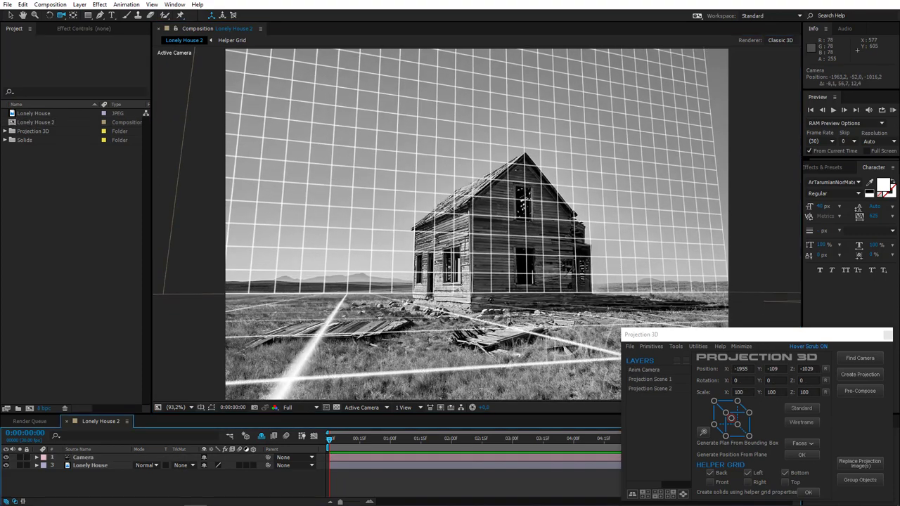
{"action": "left_click_drag", "start_coordinate": [478, 285], "coordinate": [493, 310]}
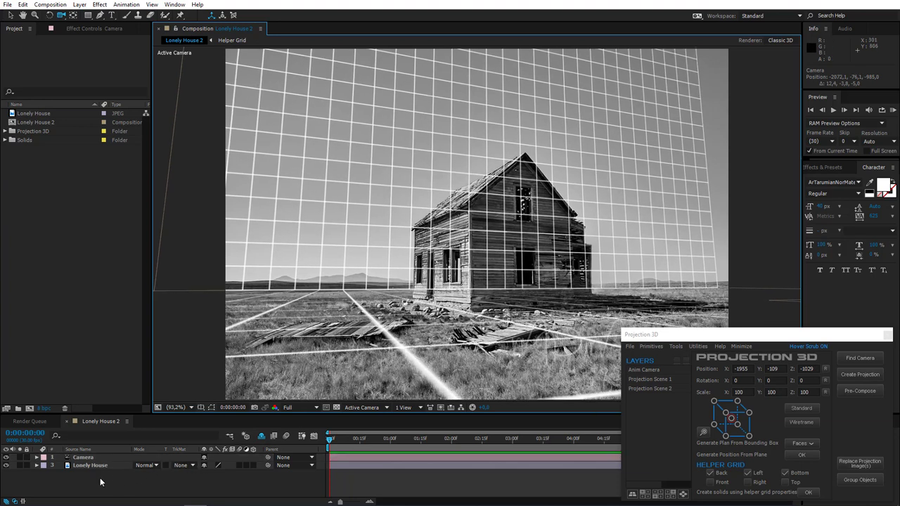
Create the projection from the Camera and Lonely House layers, and pre-compose it with 2 copies
{"action": "left_click_drag", "start_coordinate": [100, 481], "coordinate": [121, 457]}
{"action": "left_click", "coordinate": [856, 374]}
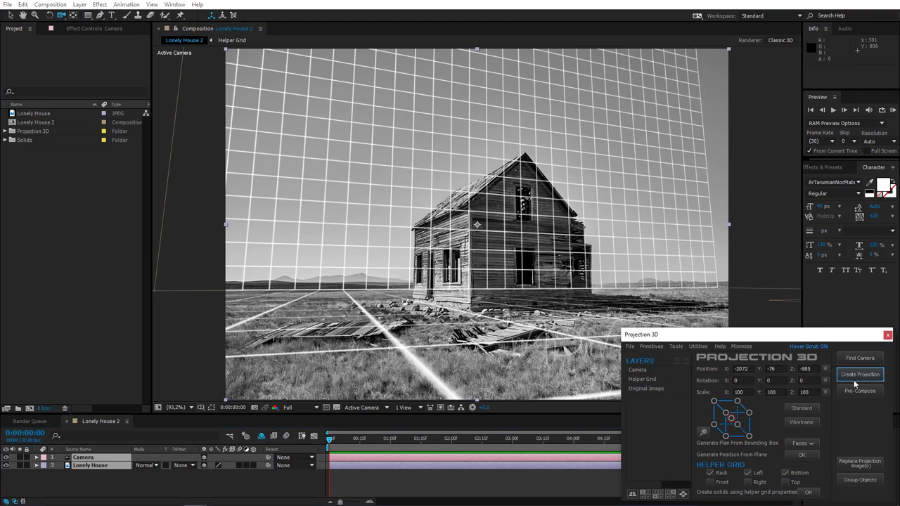
{"action": "left_click", "coordinate": [859, 391]}
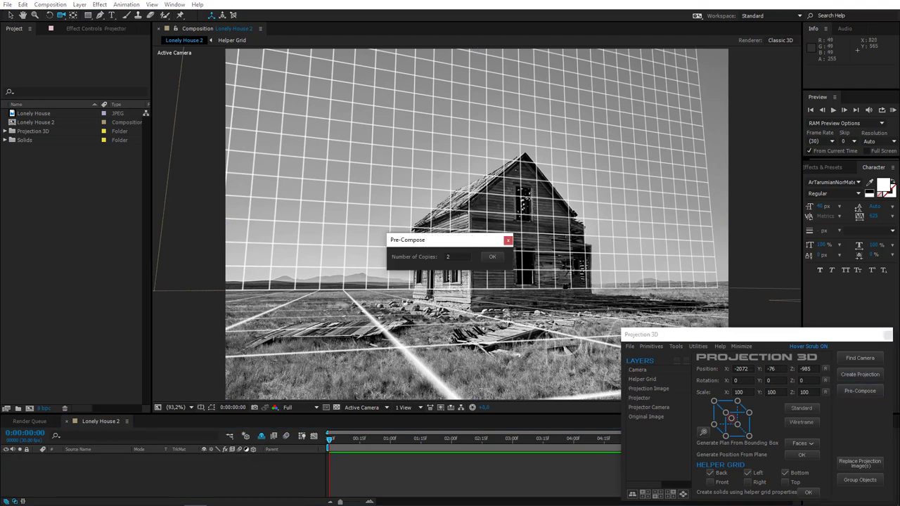
{"action": "left_click", "coordinate": [492, 257]}
In Projection Scene 1, limit the helper grid to its bottom face and create a solid from it
{"action": "double_click", "coordinate": [102, 467]}
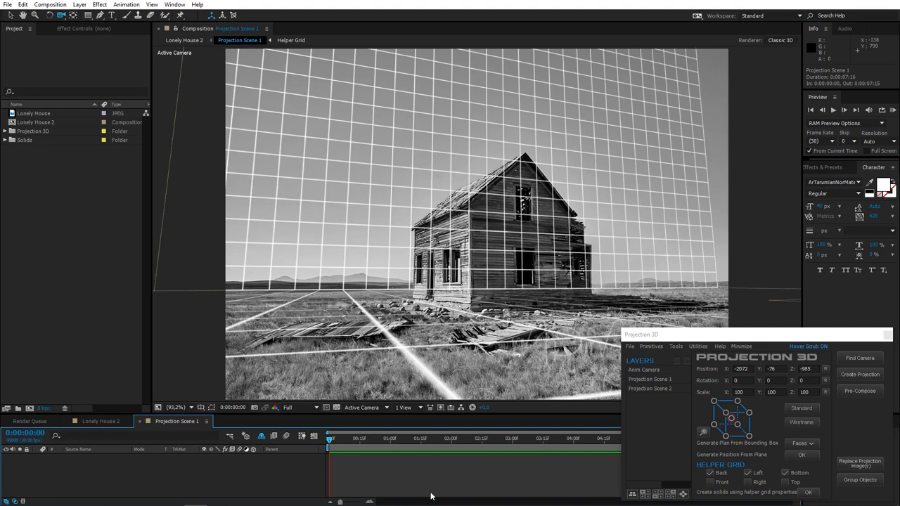
{"action": "left_click", "coordinate": [710, 472]}
{"action": "left_click", "coordinate": [747, 473]}
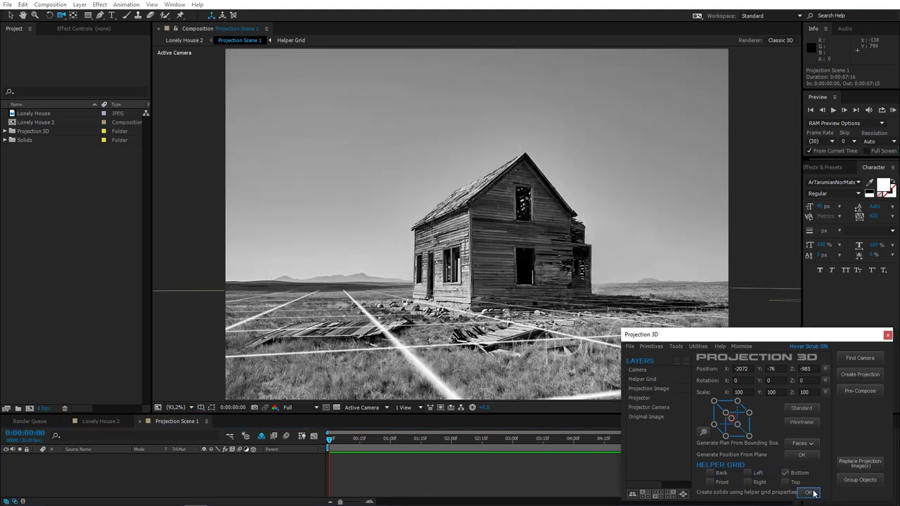
{"action": "left_click", "coordinate": [810, 492]}
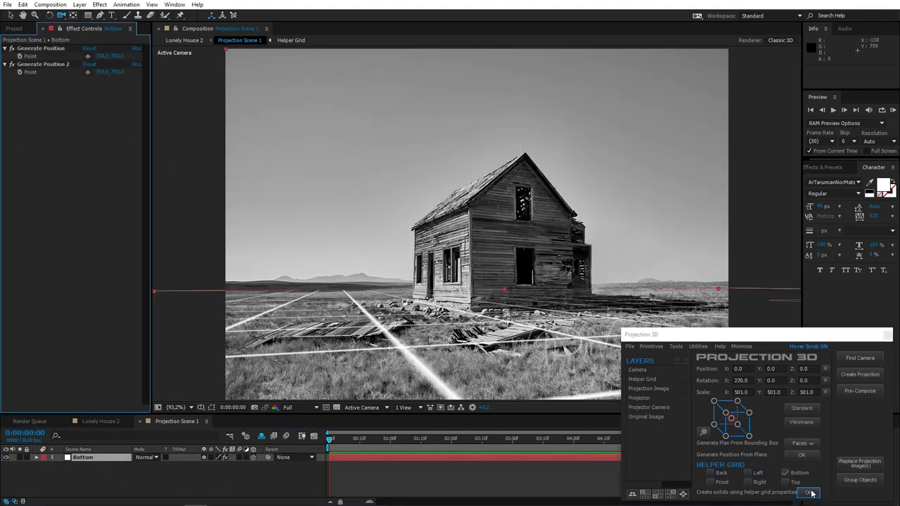
Place the Generate Position point at the house's near base corner and Generate Position 2 at the gable wall's far base corner
{"action": "left_click", "coordinate": [58, 49]}
{"action": "left_click", "coordinate": [87, 57]}
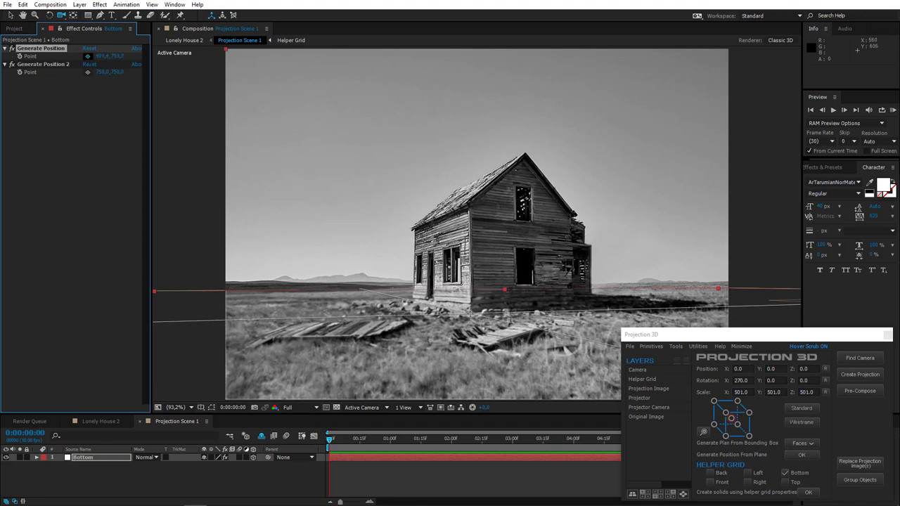
{"action": "left_click", "coordinate": [476, 317]}
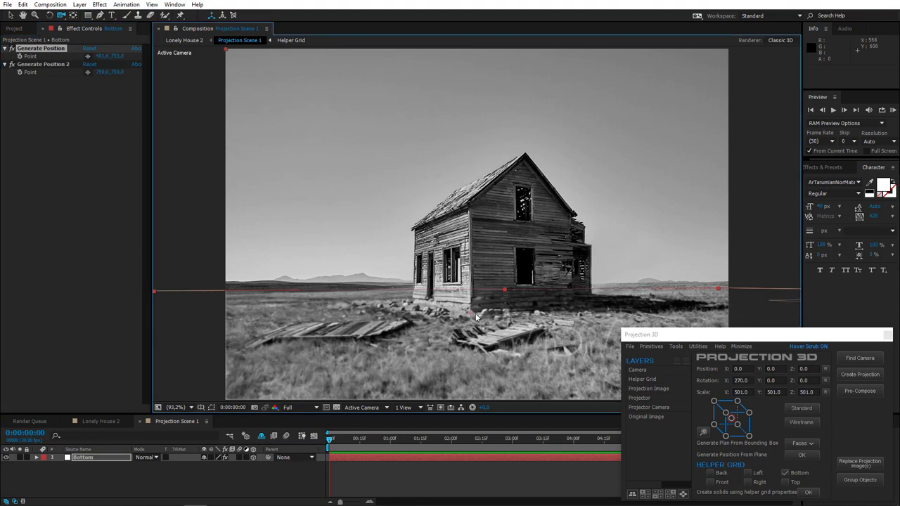
{"action": "left_click", "coordinate": [87, 71]}
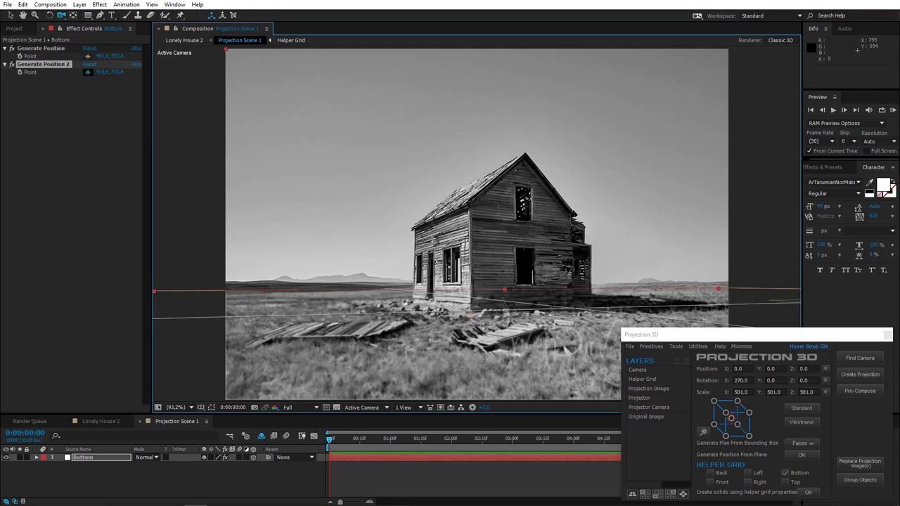
{"action": "left_click", "coordinate": [574, 309]}
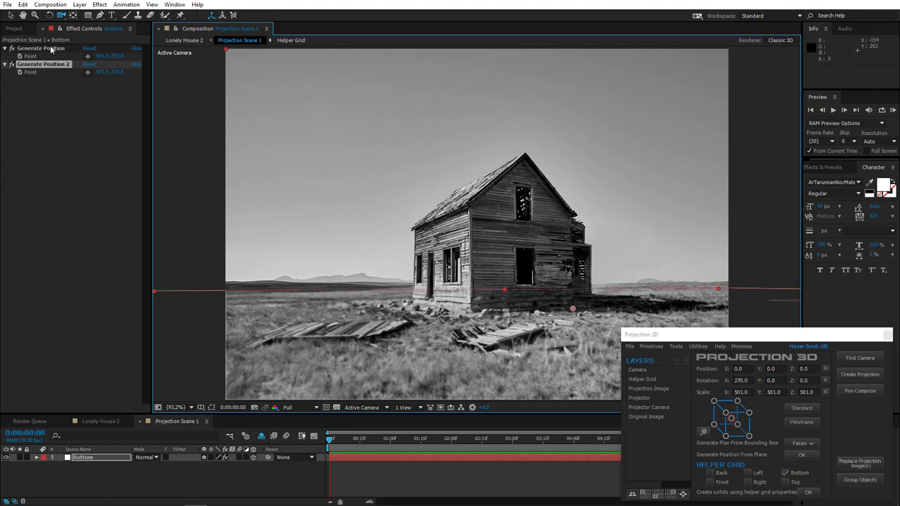
Generate an upright plane along the gable wall from the two Generate Position effects
{"action": "left_click", "coordinate": [49, 48]}
{"action": "left_click", "coordinate": [52, 63], "text": "shift"}
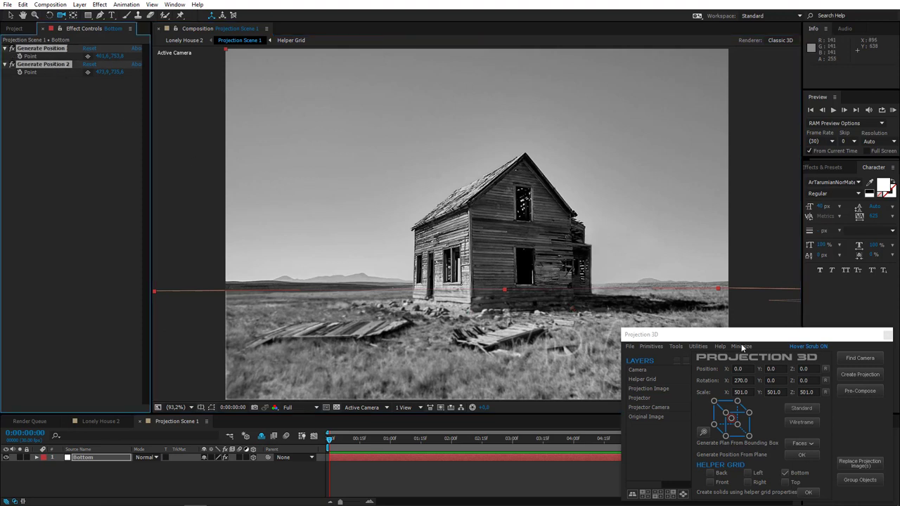
{"action": "left_click", "coordinate": [679, 343]}
{"action": "left_click", "coordinate": [685, 421]}
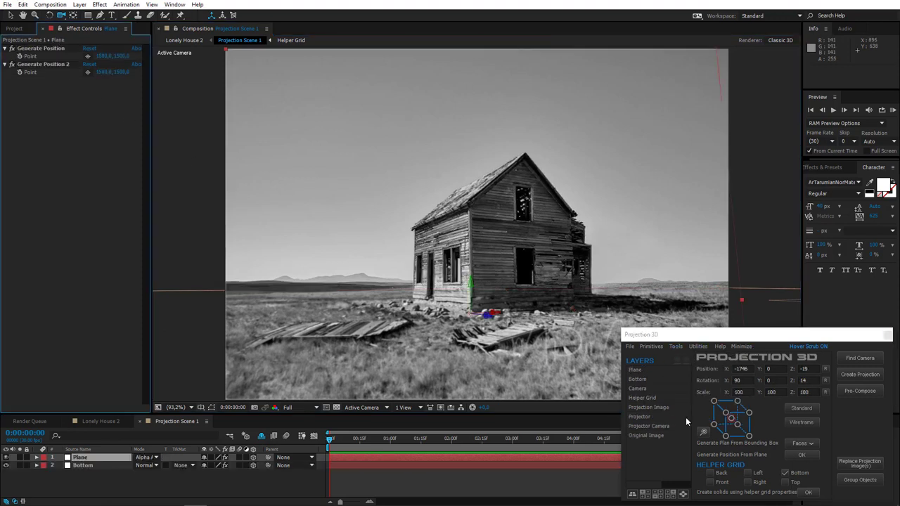
Scale the new Plane layer down to 24%
{"action": "left_click", "coordinate": [98, 457]}
{"action": "key", "text": "s"}
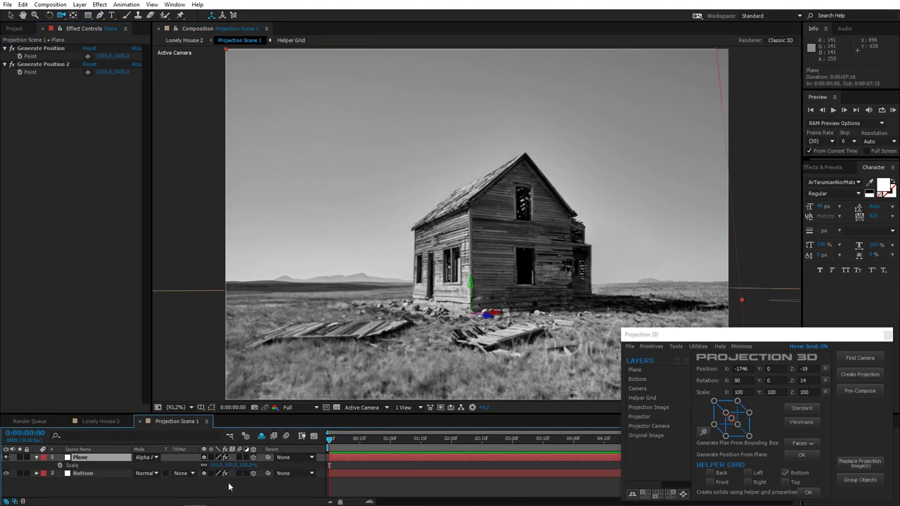
{"action": "left_click_drag", "start_coordinate": [218, 467], "coordinate": [181, 467]}
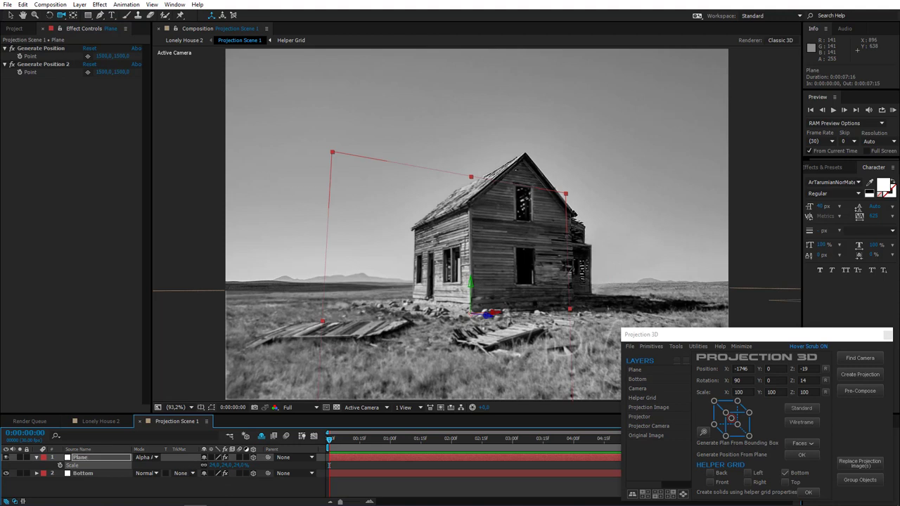
Set the plane's anchor to its front lower-left corner and shift the plane left, slightly beyond the house's near corner
{"action": "left_click", "coordinate": [703, 432]}
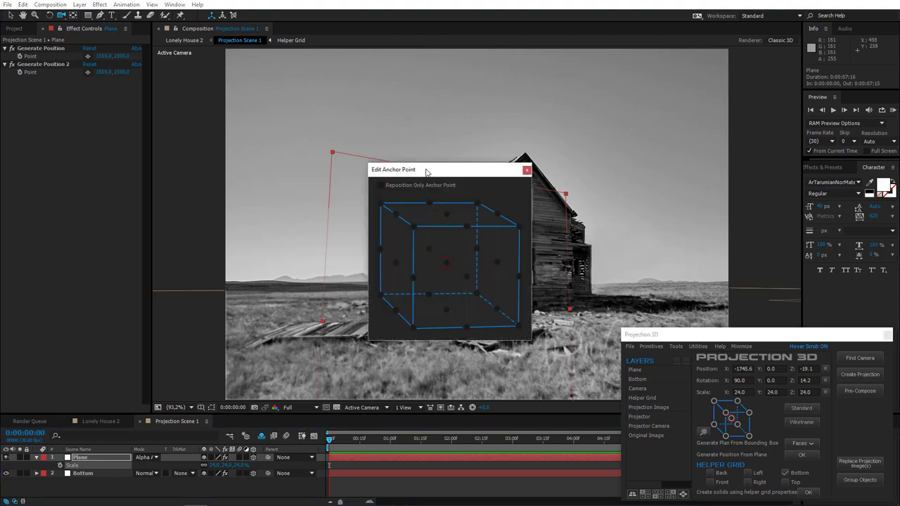
{"action": "left_click_drag", "start_coordinate": [428, 172], "coordinate": [119, 138]}
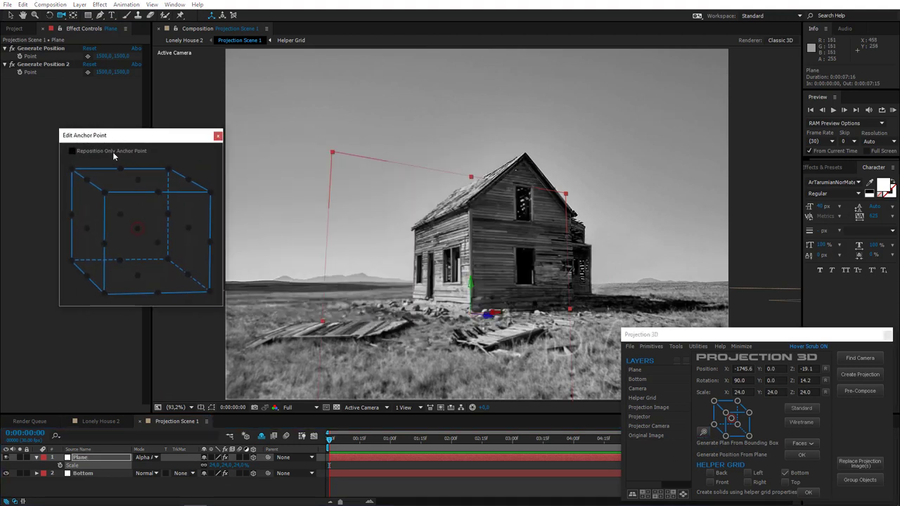
{"action": "left_click", "coordinate": [104, 294]}
{"action": "left_click", "coordinate": [218, 137]}
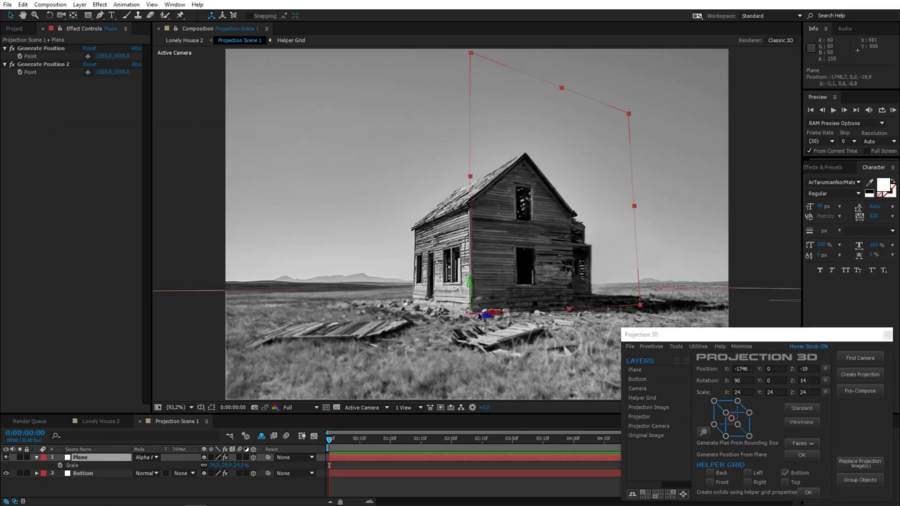
{"action": "left_click_drag", "start_coordinate": [470, 294], "coordinate": [448, 296]}
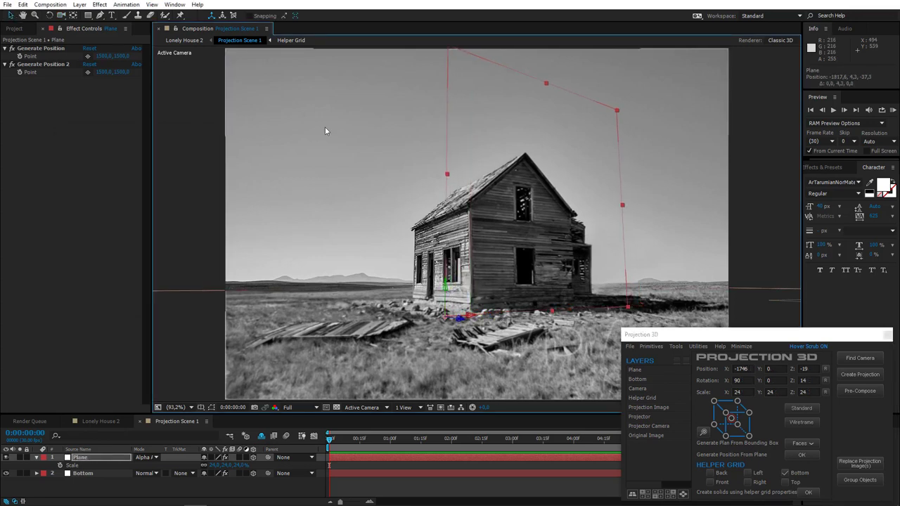
Draw a closed seven-point Pen mask on the plane around the gable wall, following the roof edges, eaves and base
{"action": "left_click", "coordinate": [100, 15]}
{"action": "scroll", "coordinate": [478, 329], "scroll_direction": "up", "scroll_amount": 2}
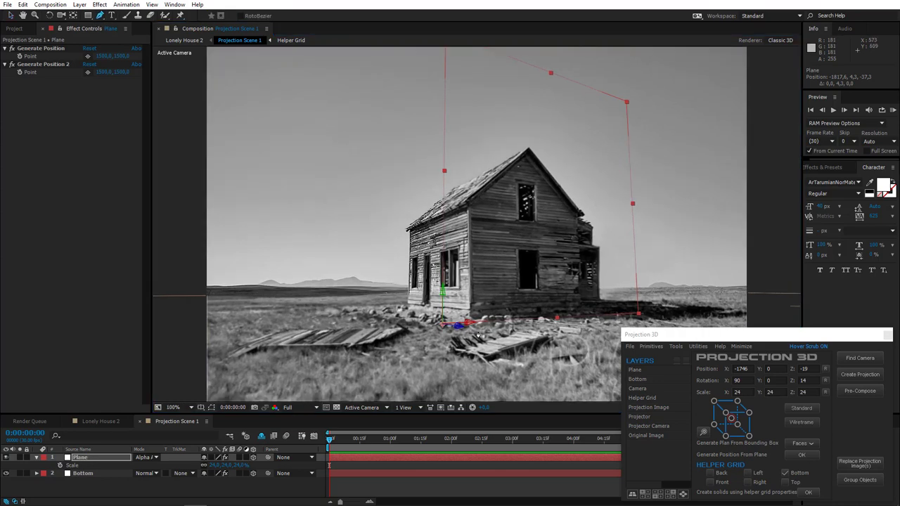
{"action": "left_click_drag", "start_coordinate": [453, 349], "coordinate": [372, 283]}
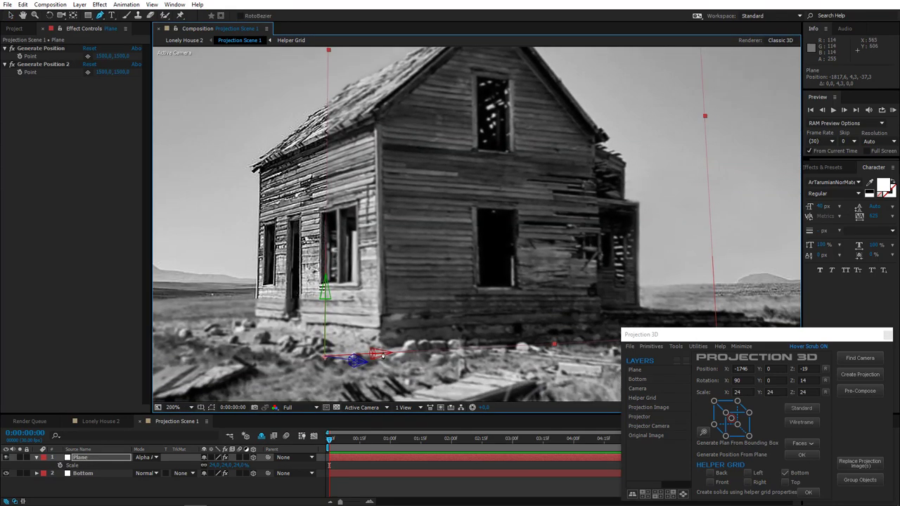
{"action": "left_click", "coordinate": [379, 348]}
{"action": "left_click", "coordinate": [378, 128]}
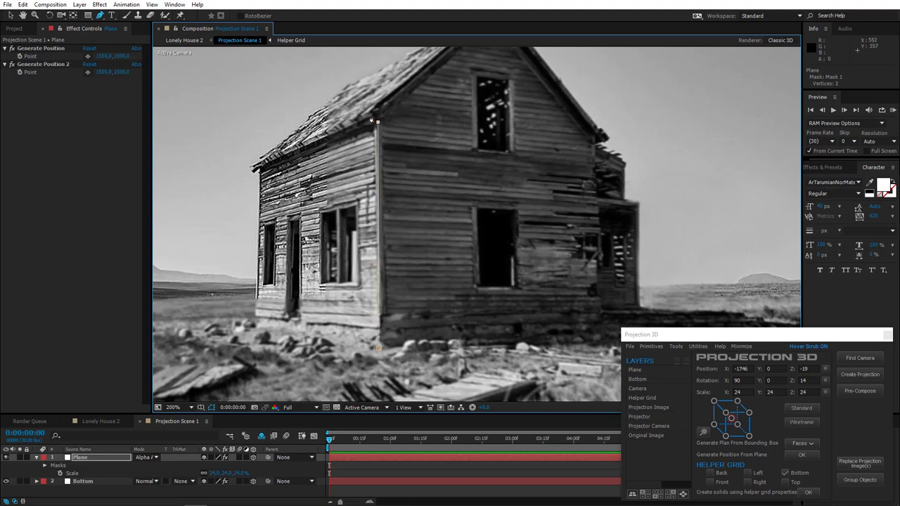
{"action": "left_click_drag", "start_coordinate": [418, 103], "coordinate": [349, 236]}
{"action": "left_click", "coordinate": [433, 151]}
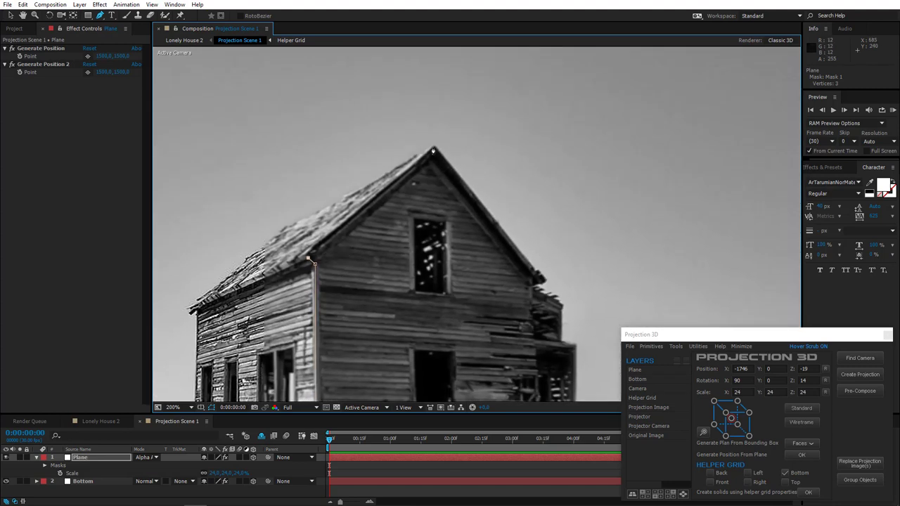
{"action": "left_click", "coordinate": [548, 286]}
{"action": "left_click", "coordinate": [545, 281]}
{"action": "left_click", "coordinate": [533, 286]}
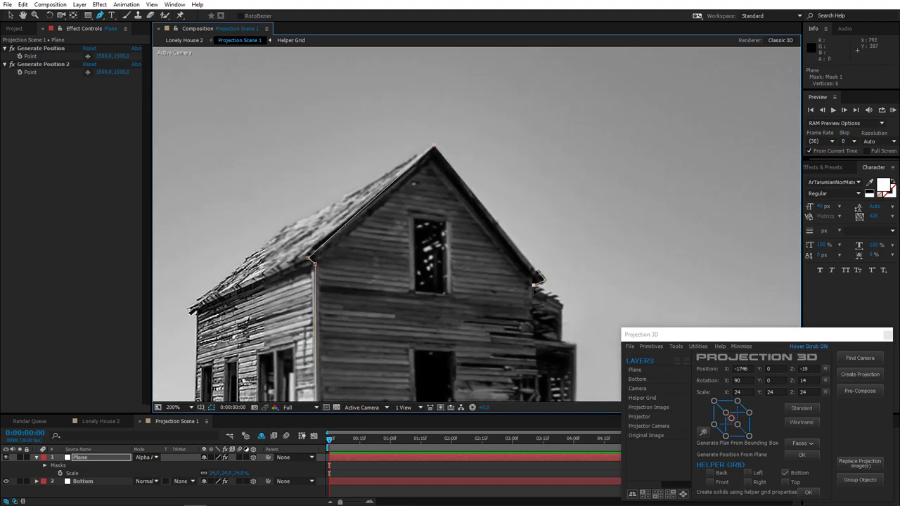
{"action": "left_click_drag", "start_coordinate": [513, 339], "coordinate": [466, 197]}
{"action": "left_click", "coordinate": [493, 341]}
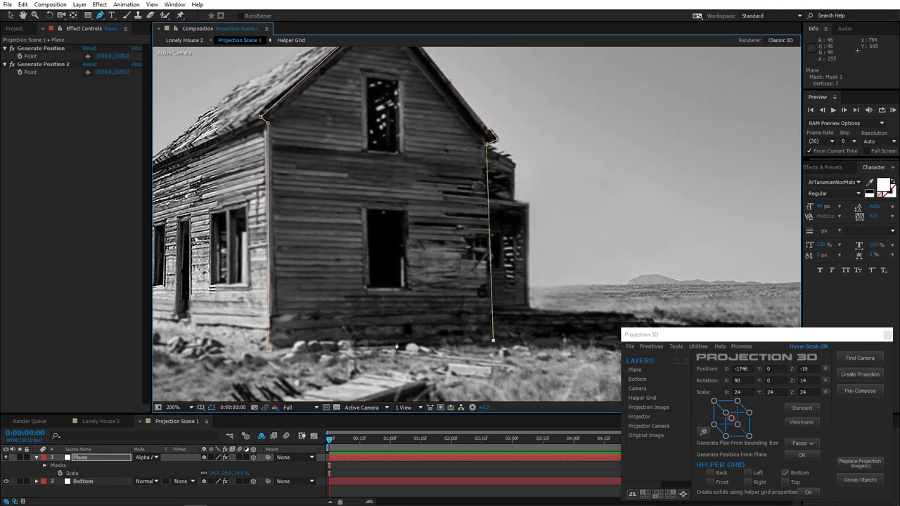
{"action": "left_click", "coordinate": [269, 349]}
{"action": "scroll", "coordinate": [487, 352], "scroll_direction": "down", "scroll_amount": 3}
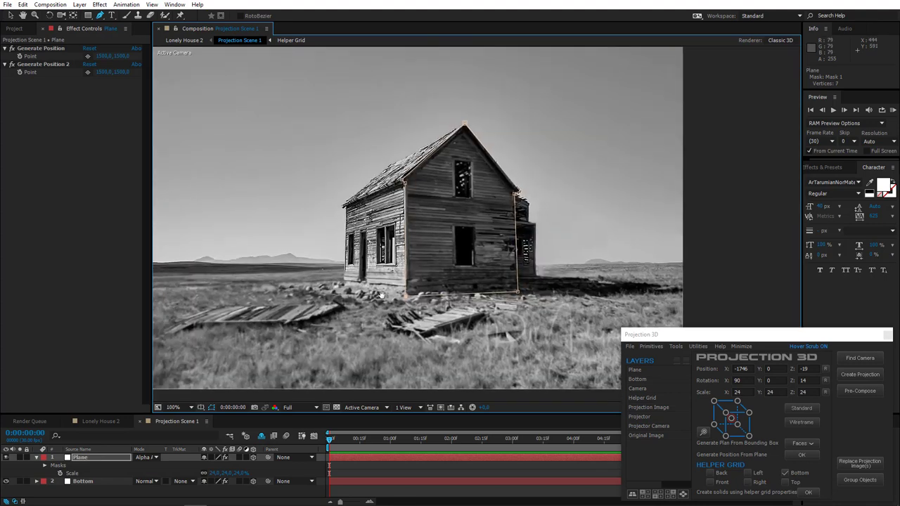
Extrude the plane's Mask 1 into a surface with a depth size of -300 and select the extruded layer
{"action": "left_click", "coordinate": [88, 459]}
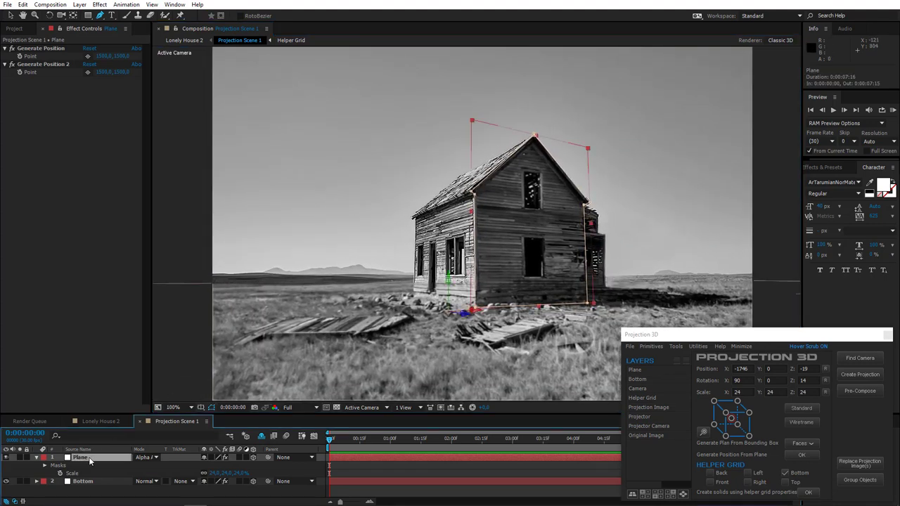
{"action": "key", "text": "m"}
{"action": "left_click", "coordinate": [90, 473]}
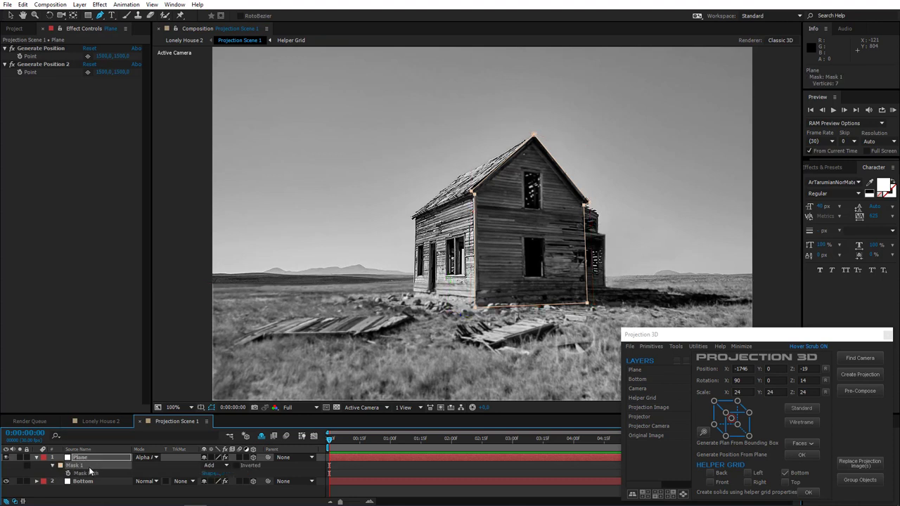
{"action": "left_click", "coordinate": [675, 346]}
{"action": "left_click", "coordinate": [693, 356]}
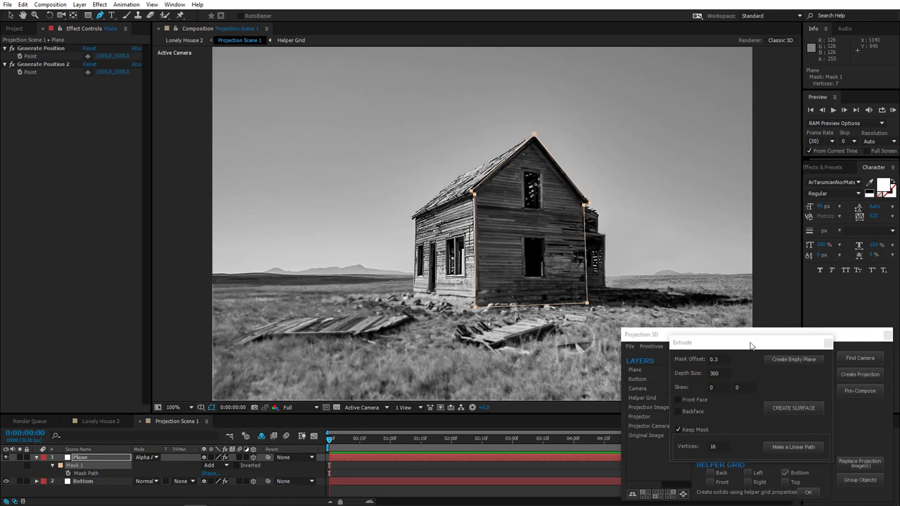
{"action": "left_click_drag", "start_coordinate": [750, 345], "coordinate": [818, 201]}
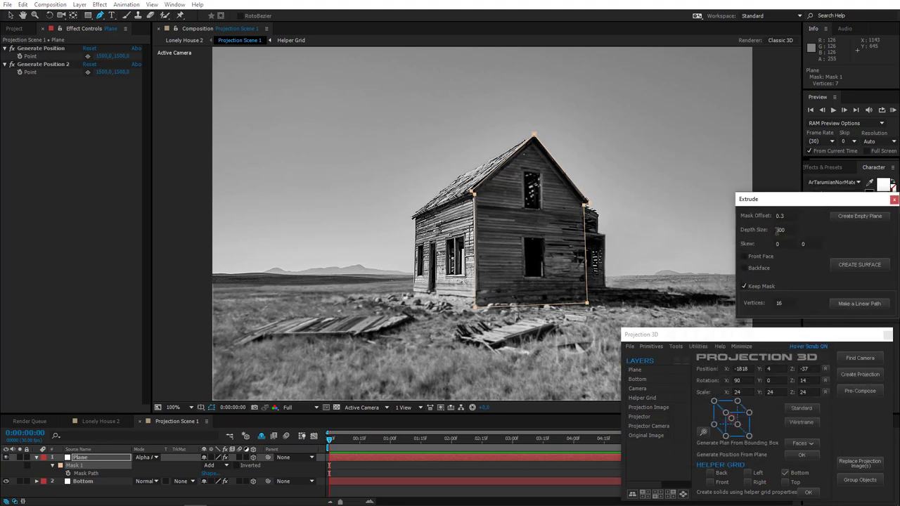
{"action": "left_click", "coordinate": [777, 230]}
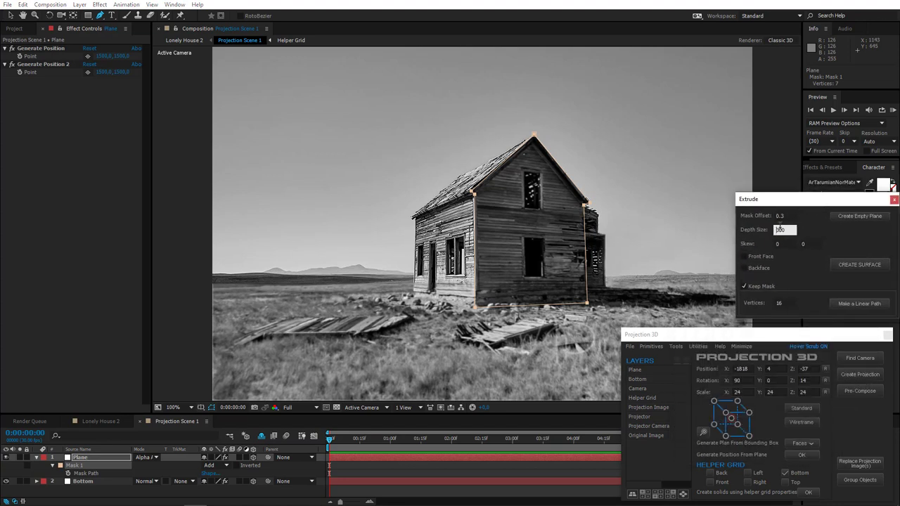
{"action": "left_click", "coordinate": [862, 268]}
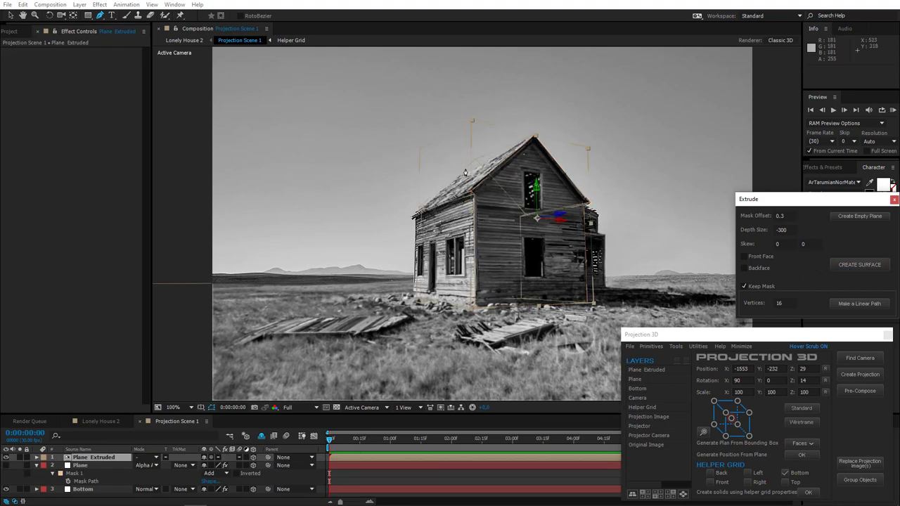
{"action": "left_click", "coordinate": [91, 461]}
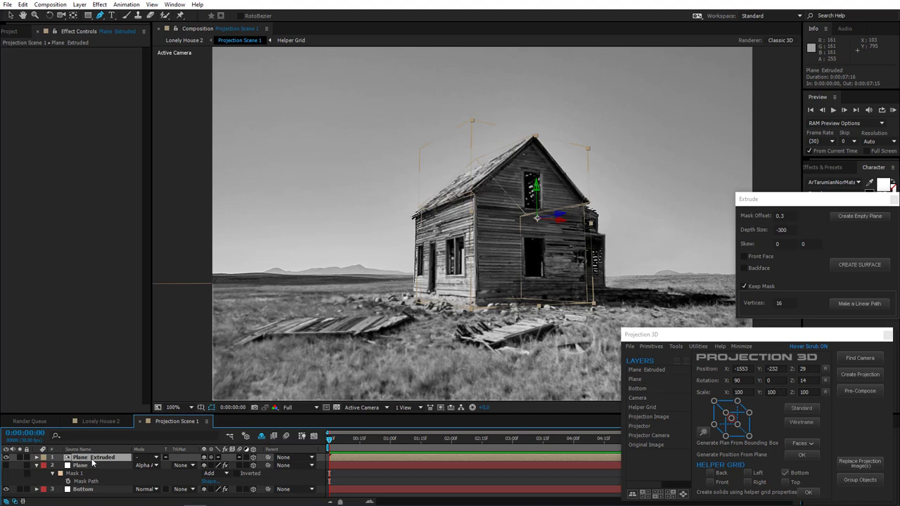
Delete the extruded surface layer, replacing it with a duplicate of the Plane layer moved back in depth to the house's far corner
{"action": "key", "text": "Delete"}
{"action": "left_click", "coordinate": [88, 458]}
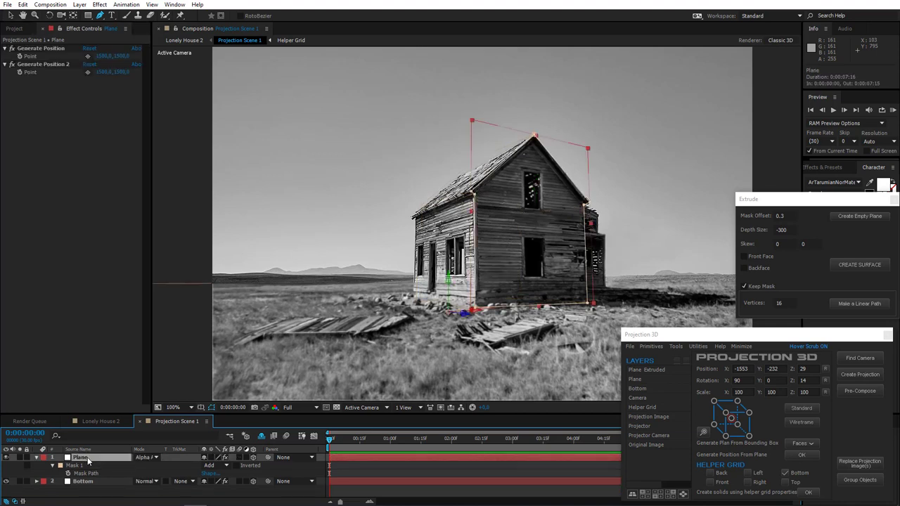
{"action": "key", "text": "ctrl+d"}
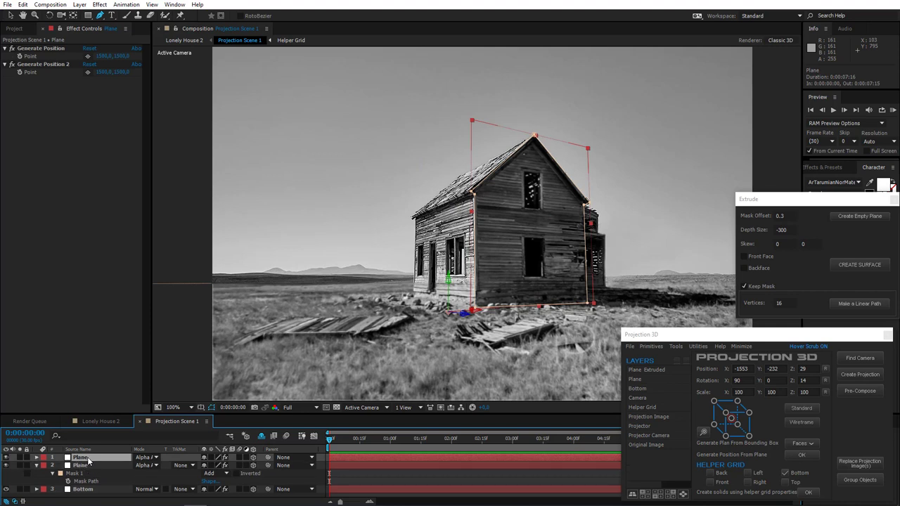
{"action": "left_click", "coordinate": [10, 15]}
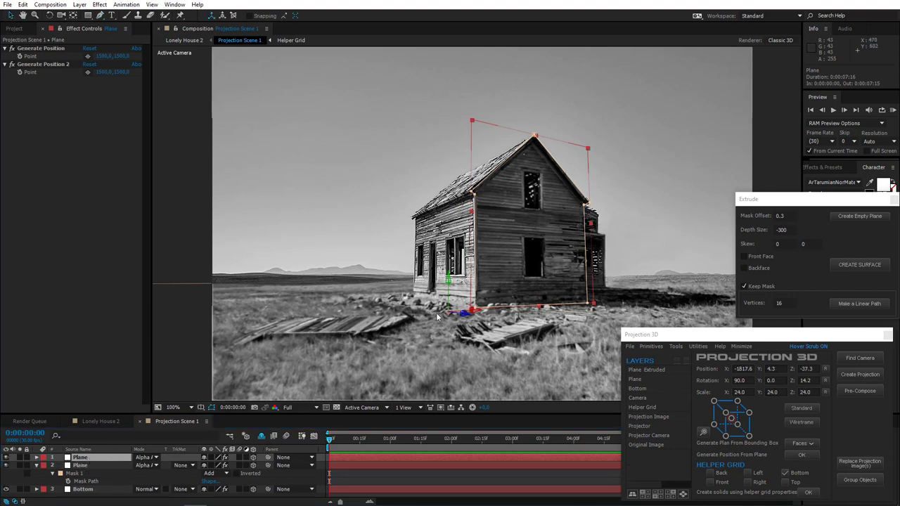
{"action": "left_click_drag", "start_coordinate": [464, 314], "coordinate": [305, 305]}
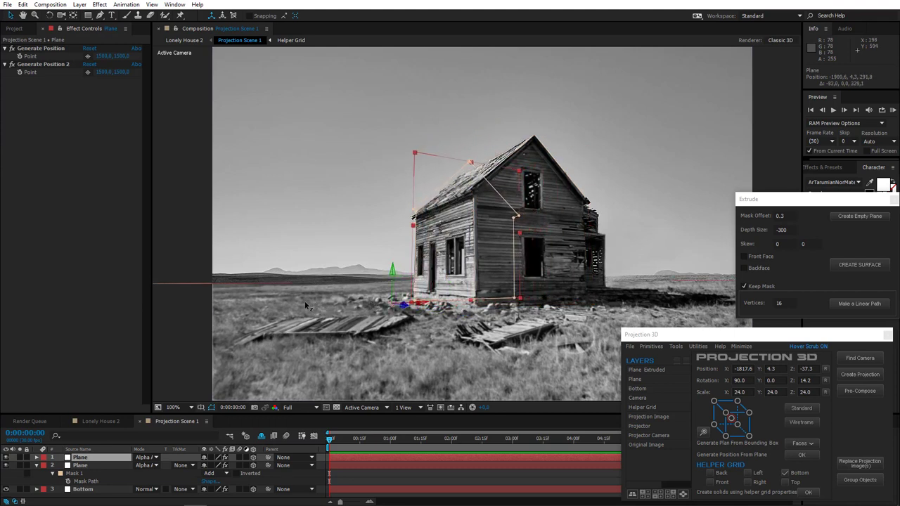
Reshape the duplicate plane's mask to follow the rear roof edge, eave and wall base, hiding the layer while adjusting the points
{"action": "key", "text": "period"}
{"action": "left_click_drag", "start_coordinate": [431, 154], "coordinate": [481, 204]}
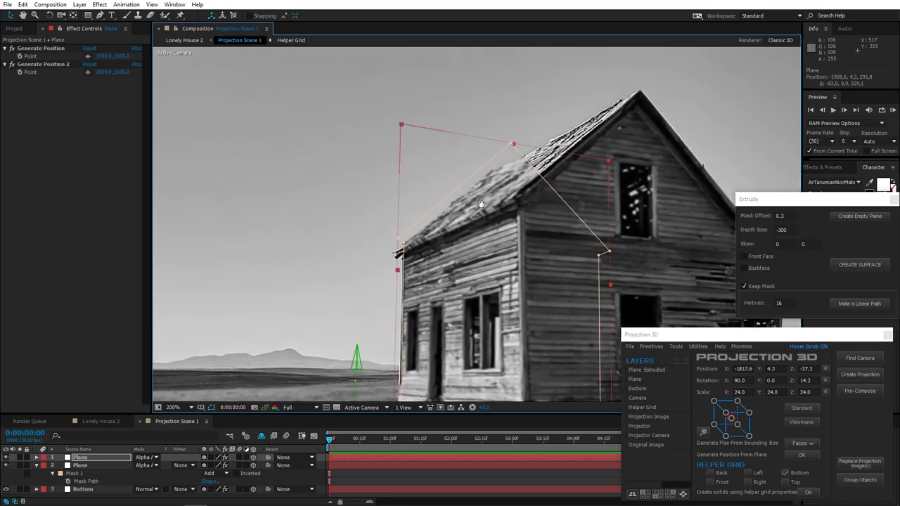
{"action": "left_click", "coordinate": [6, 458]}
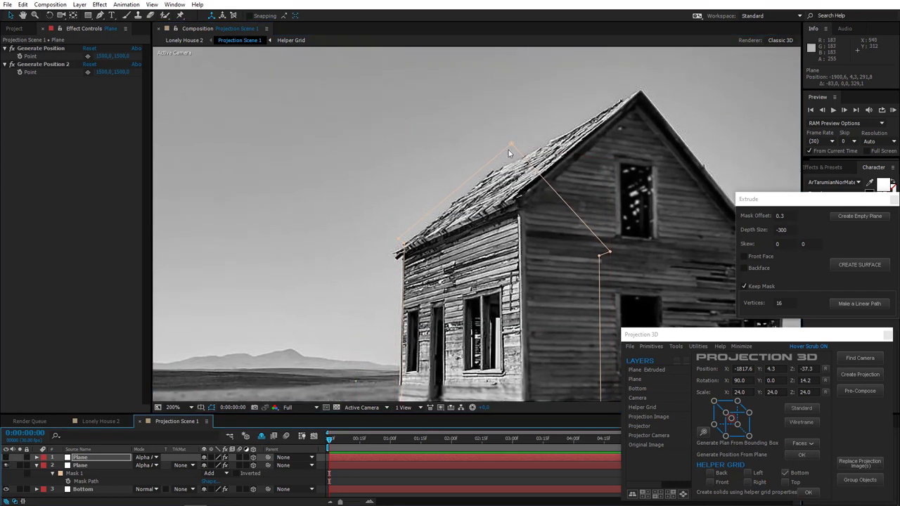
{"action": "mouse_move", "coordinate": [403, 245]}
{"action": "left_mouse_down"}
{"action": "mouse_move", "coordinate": [403, 256]}
{"action": "mouse_move", "coordinate": [393, 251]}
{"action": "left_mouse_up"}
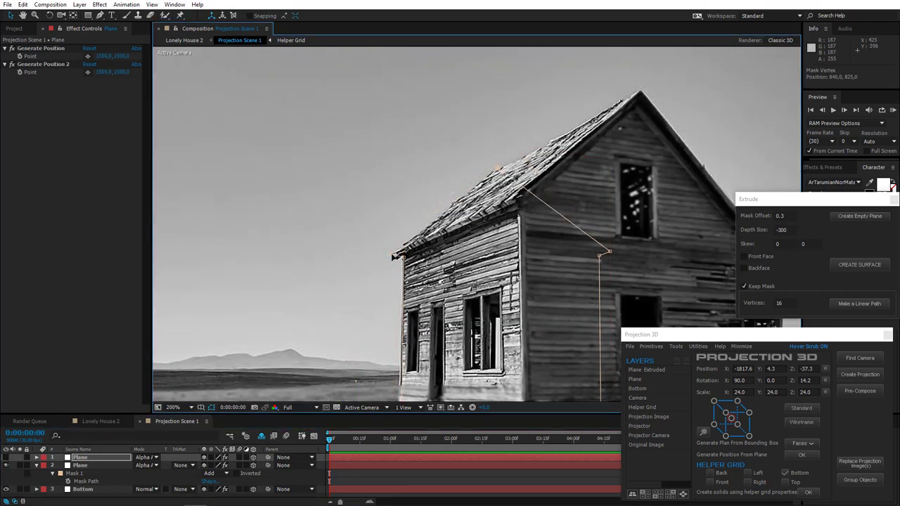
{"action": "key", "text": "period"}
{"action": "left_click_drag", "start_coordinate": [331, 291], "coordinate": [498, 239]}
{"action": "scroll", "coordinate": [499, 242], "scroll_direction": "down", "scroll_amount": 1}
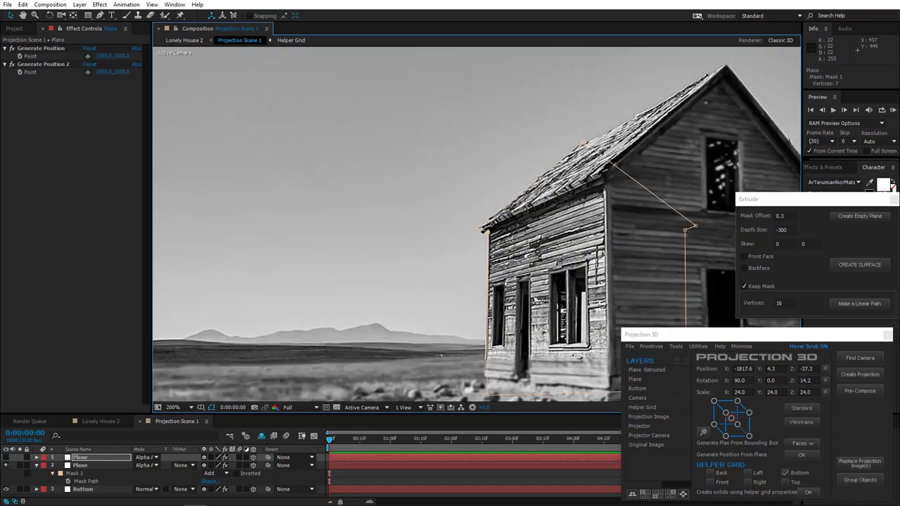
{"action": "left_click_drag", "start_coordinate": [477, 373], "coordinate": [462, 325]}
{"action": "key", "text": "comma"}
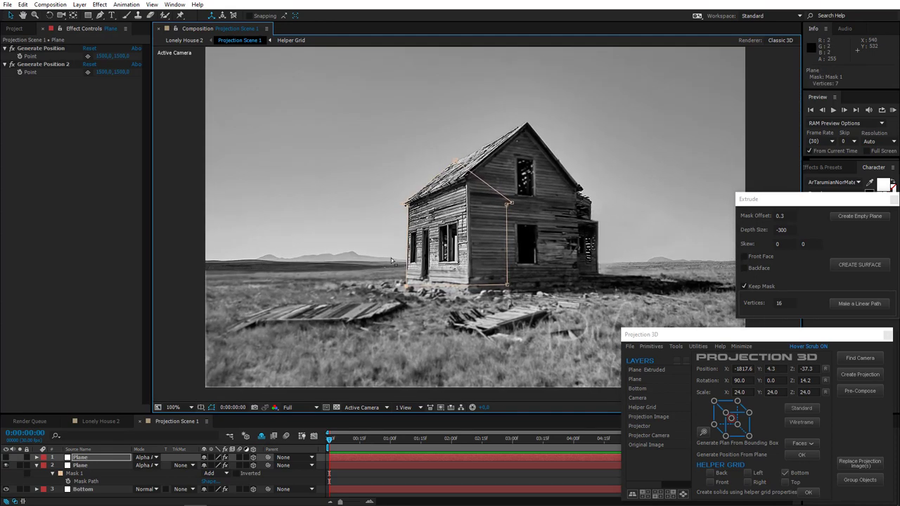
{"action": "left_click", "coordinate": [7, 458]}
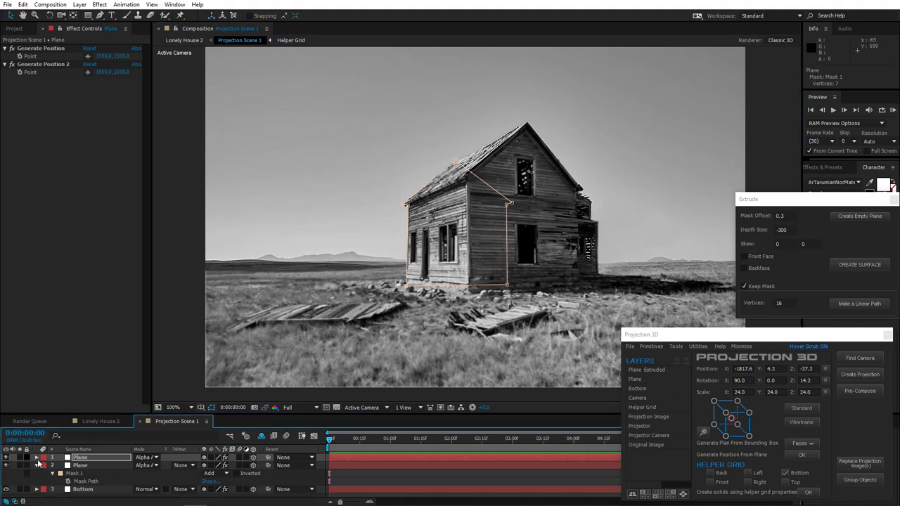
Create a surface between the front and rear plane masks with Projection 3D's Mask Modeler, keeping the masks, and close the tool
{"action": "left_click", "coordinate": [76, 466]}
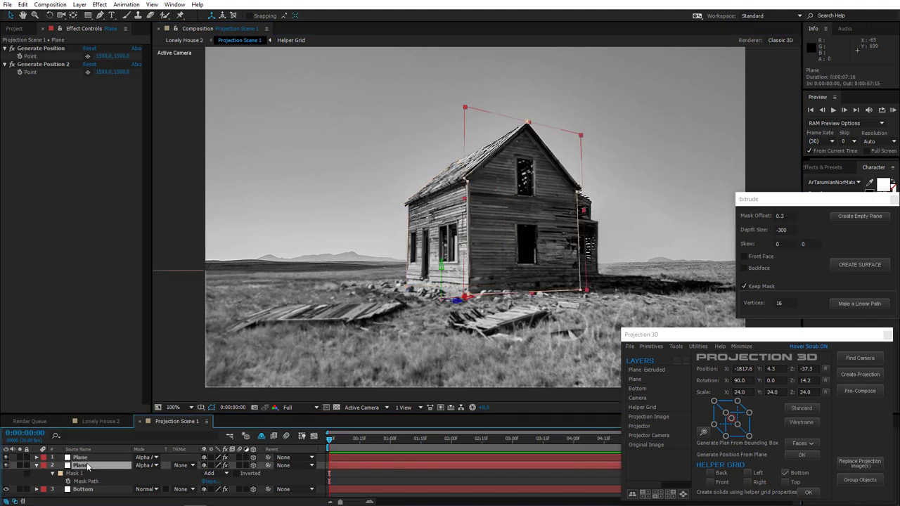
{"action": "left_click", "coordinate": [80, 458]}
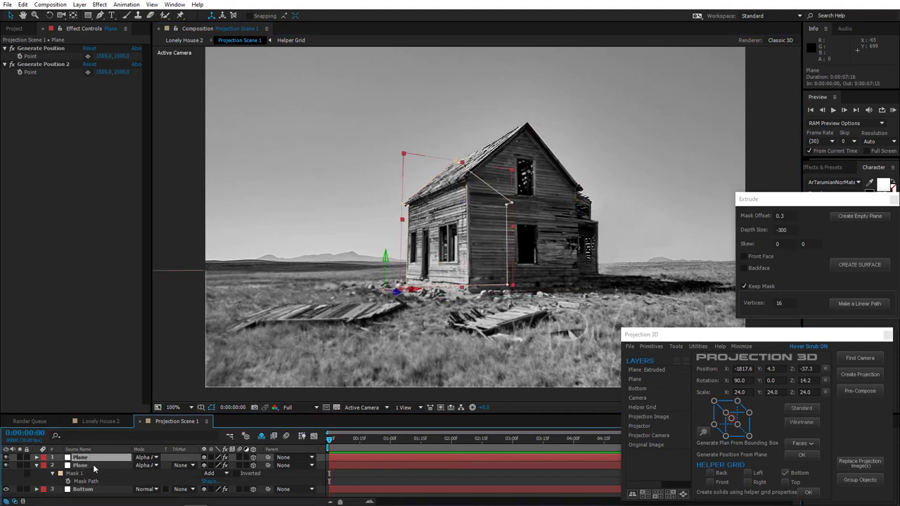
{"action": "left_click", "coordinate": [93, 466], "text": "shift"}
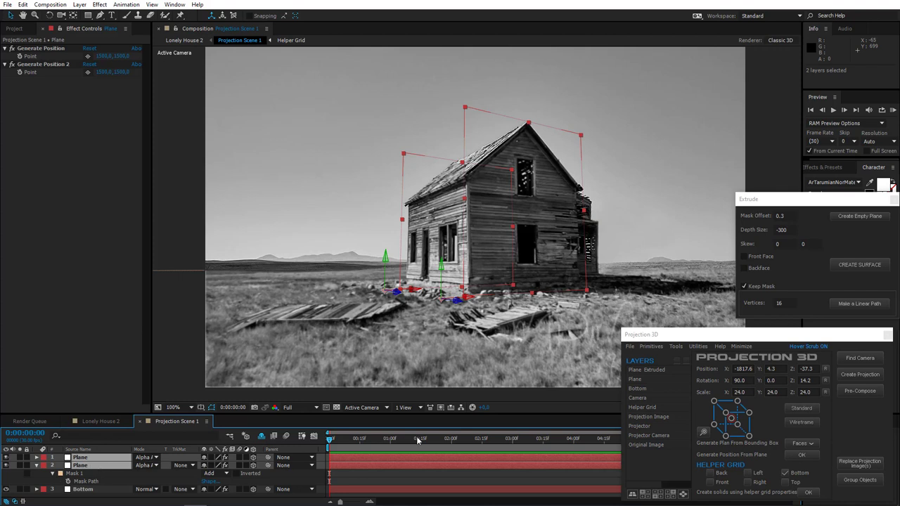
{"action": "left_click", "coordinate": [679, 348]}
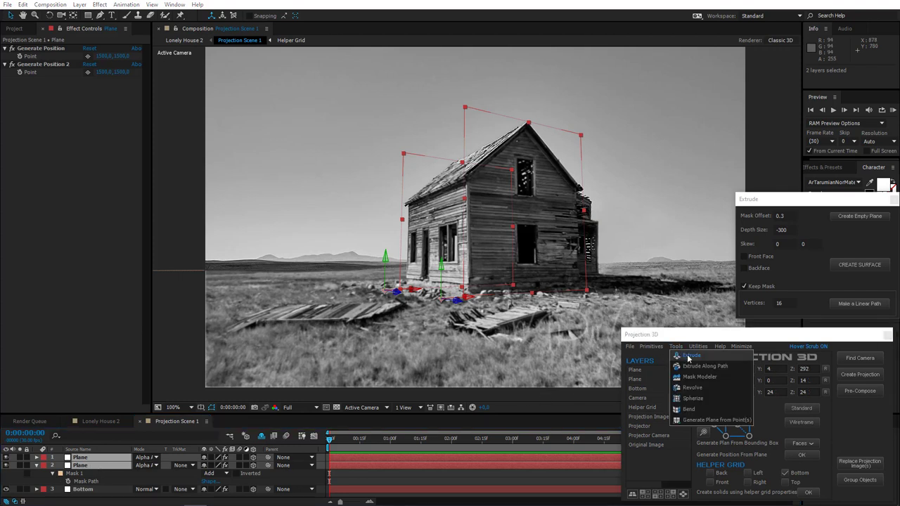
{"action": "left_click", "coordinate": [703, 379]}
{"action": "left_click_drag", "start_coordinate": [737, 343], "coordinate": [637, 201]}
{"action": "left_click", "coordinate": [692, 271]}
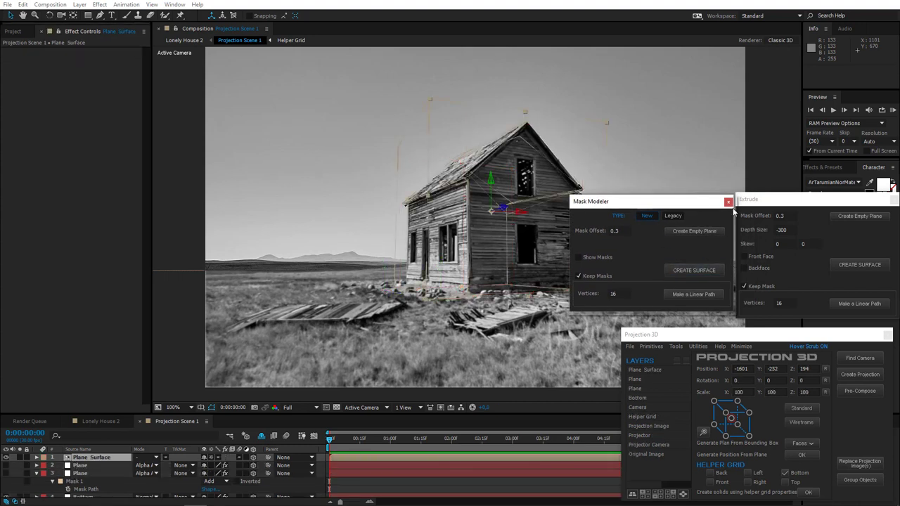
{"action": "left_click", "coordinate": [729, 203]}
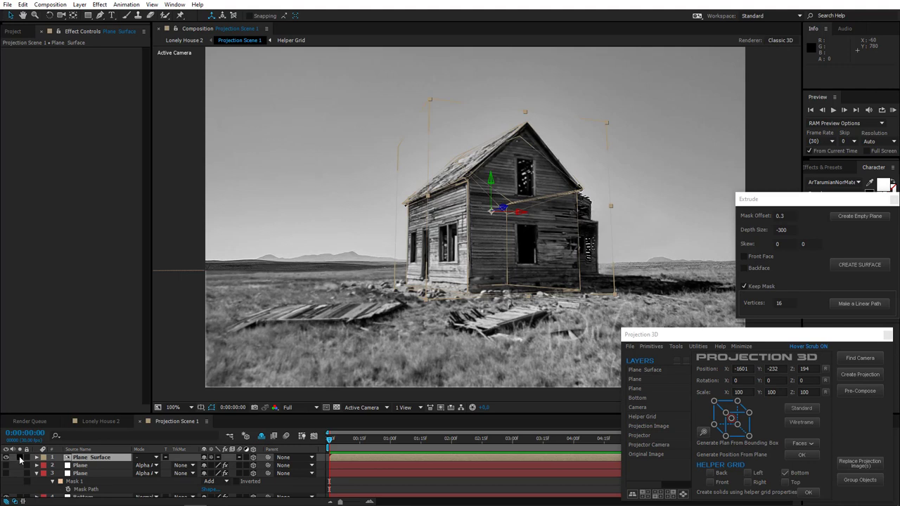
Check the Plane Surface layer in solo and delete the duplicate rear plane
{"action": "left_click", "coordinate": [20, 458]}
{"action": "left_click", "coordinate": [21, 458]}
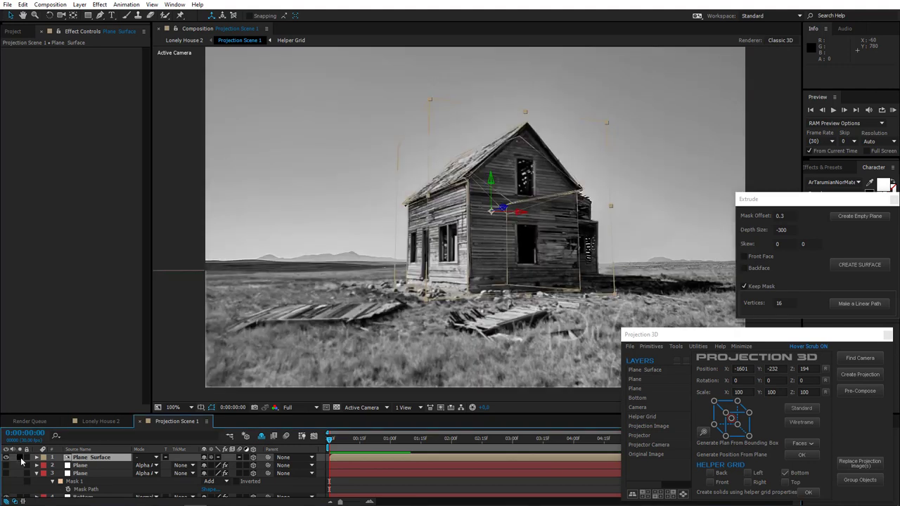
{"action": "left_click", "coordinate": [93, 467]}
{"action": "key", "text": "Delete"}
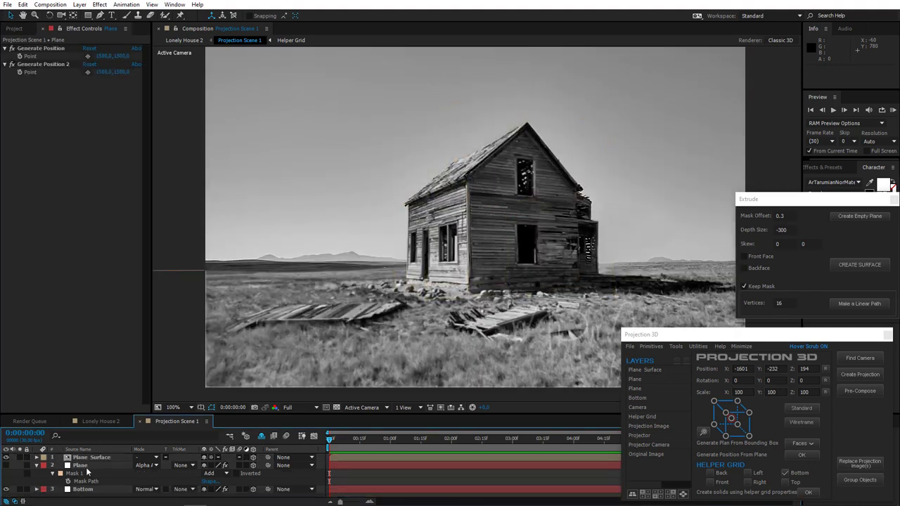
Make the remaining front plane visible again and check it soloed together with the surface
{"action": "left_click", "coordinate": [81, 468]}
{"action": "left_click", "coordinate": [37, 466]}
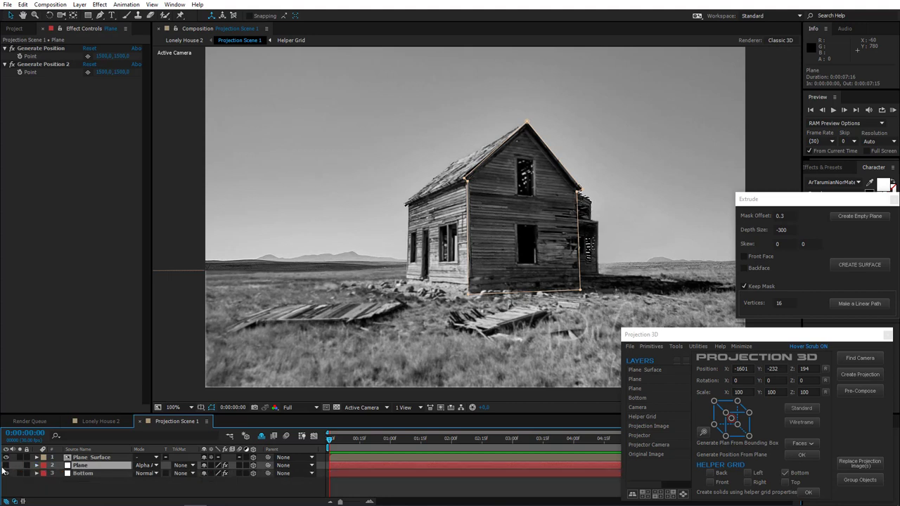
{"action": "left_click", "coordinate": [6, 465]}
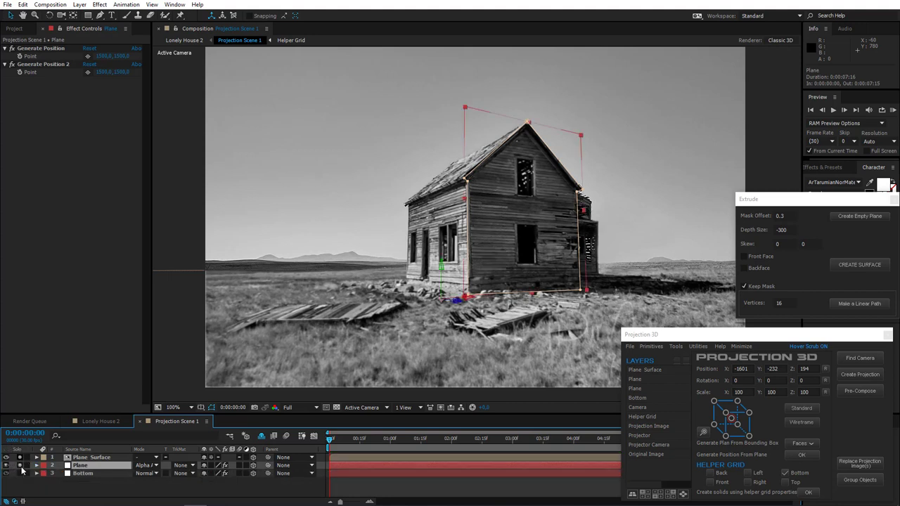
{"action": "left_click", "coordinate": [20, 465]}
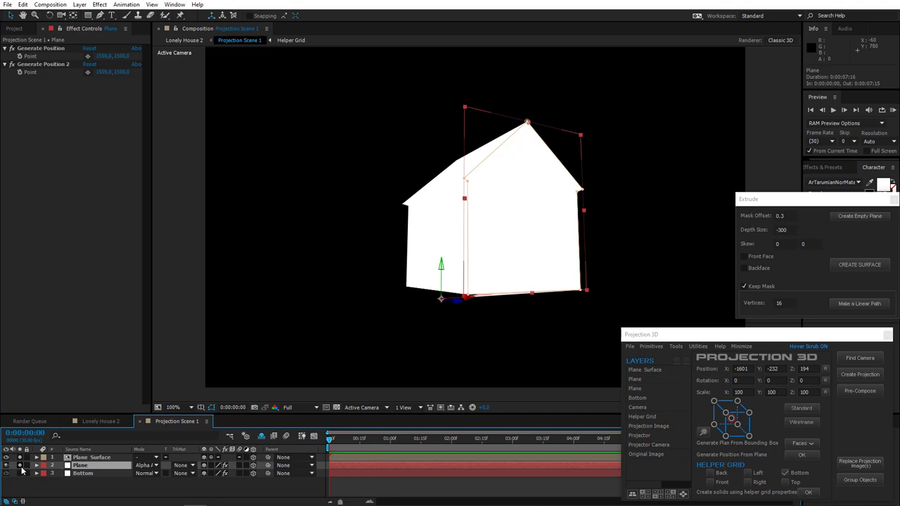
{"action": "left_click", "coordinate": [20, 466]}
Duplicate the front plane and group one copy with the Plane Surface layer using Group Objects
{"action": "left_click", "coordinate": [92, 458]}
{"action": "left_click", "coordinate": [84, 466]}
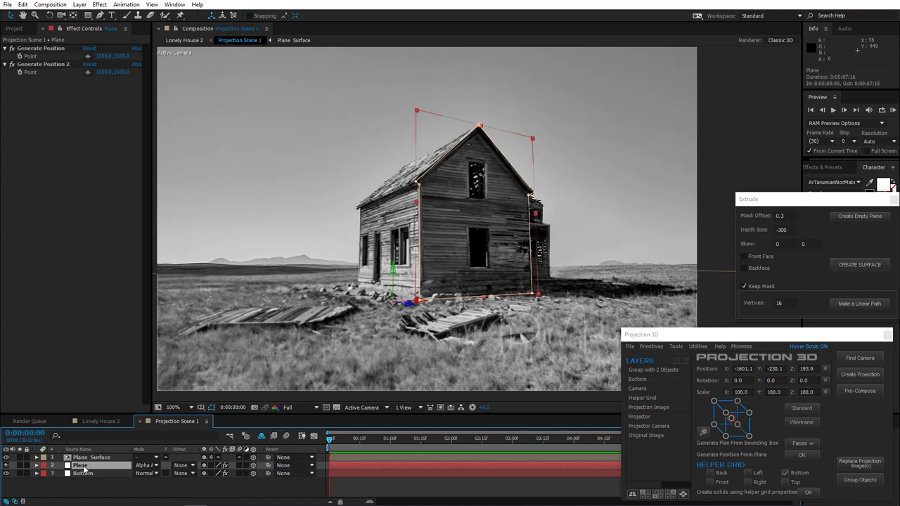
{"action": "key", "text": "ctrl+d"}
{"action": "left_click", "coordinate": [91, 458], "text": "ctrl"}
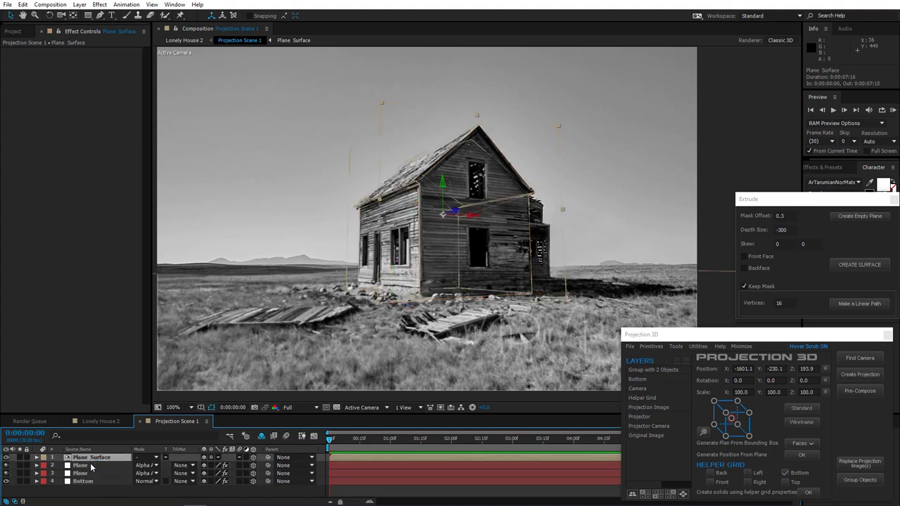
{"action": "left_click", "coordinate": [877, 483]}
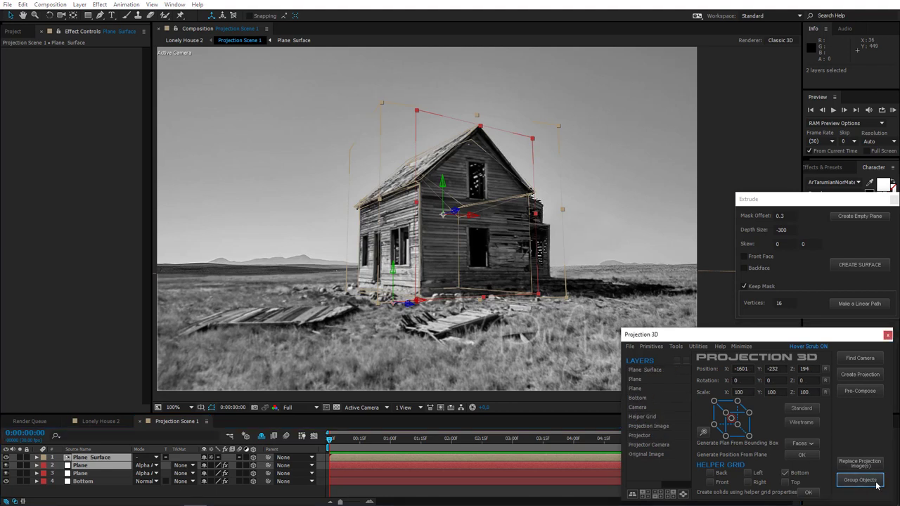
Check the grouped house geometry in solo and view the projected result in the Lonely House 2 composition
{"action": "left_click", "coordinate": [20, 458]}
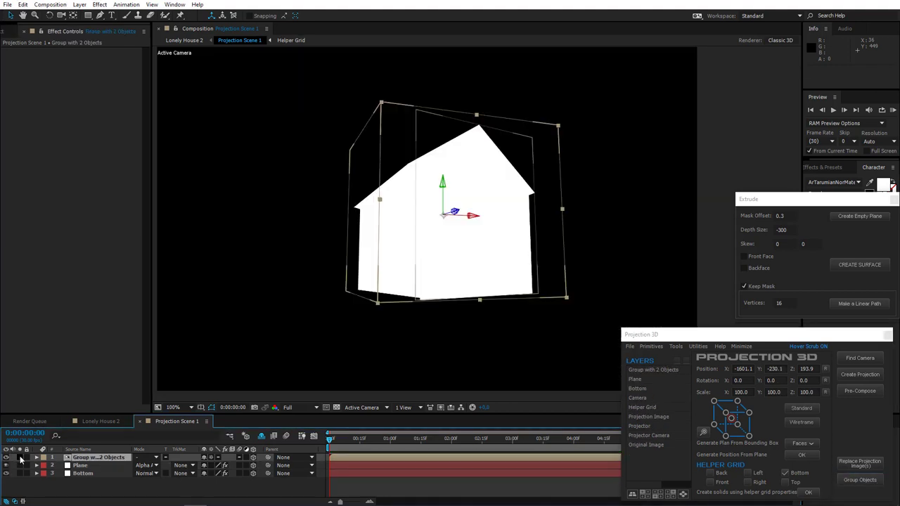
{"action": "left_click", "coordinate": [20, 458]}
{"action": "left_click", "coordinate": [99, 418]}
{"action": "left_click", "coordinate": [99, 421]}
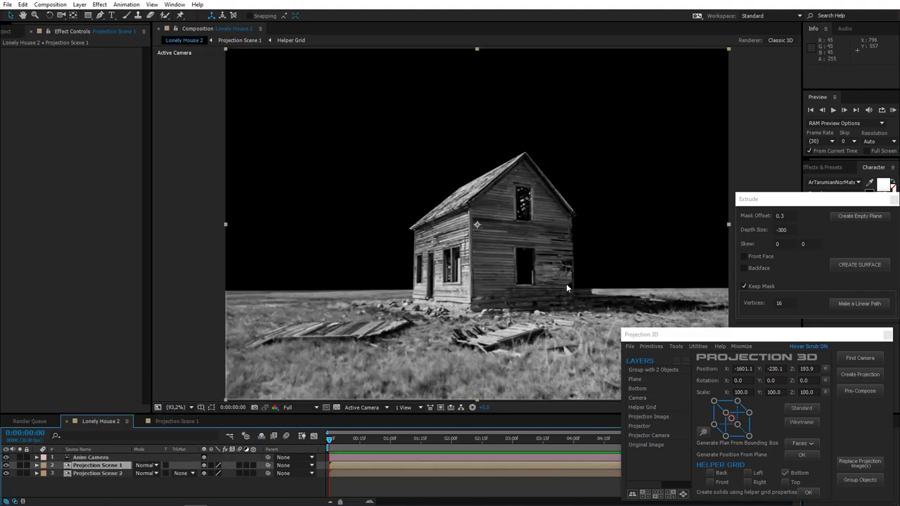
In Projection Scene 1, shift the remaining plane backward and sideways to the house's side annex, at about -1515, 4, 126
{"action": "left_click", "coordinate": [177, 421]}
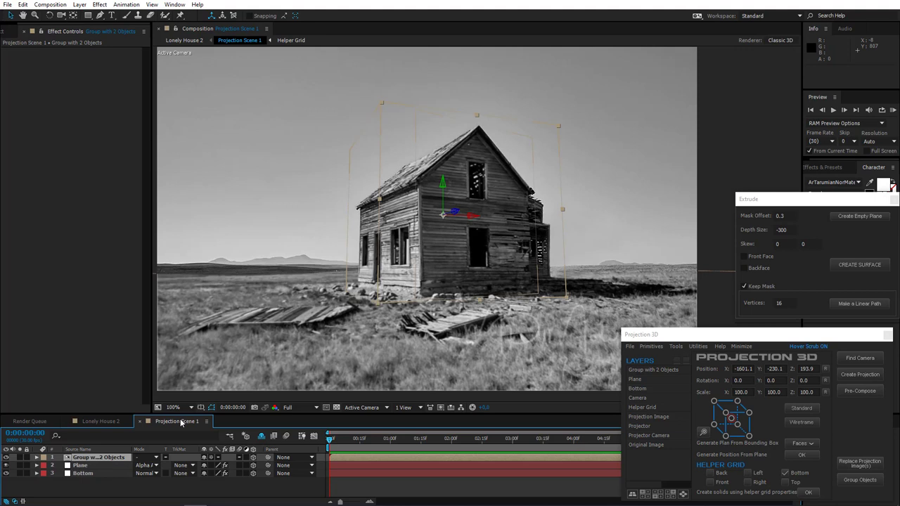
{"action": "left_click", "coordinate": [94, 469]}
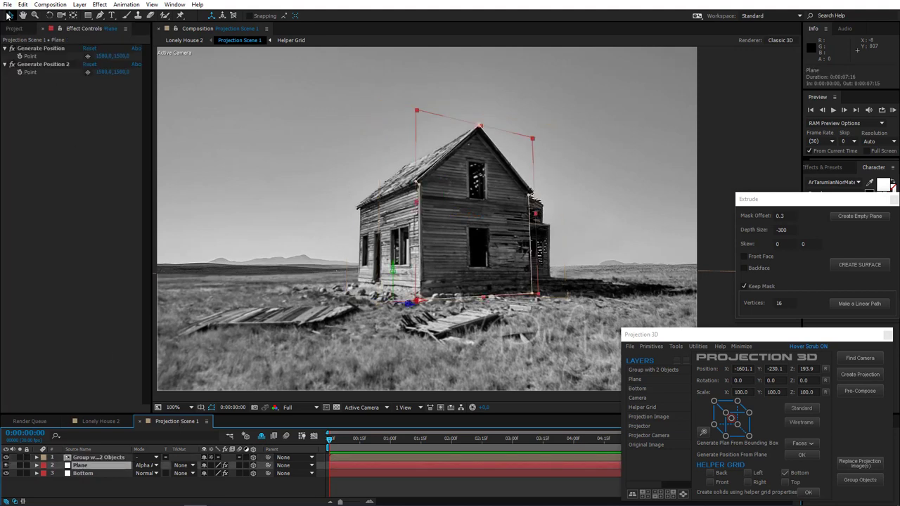
{"action": "left_click_drag", "start_coordinate": [405, 304], "coordinate": [394, 303]}
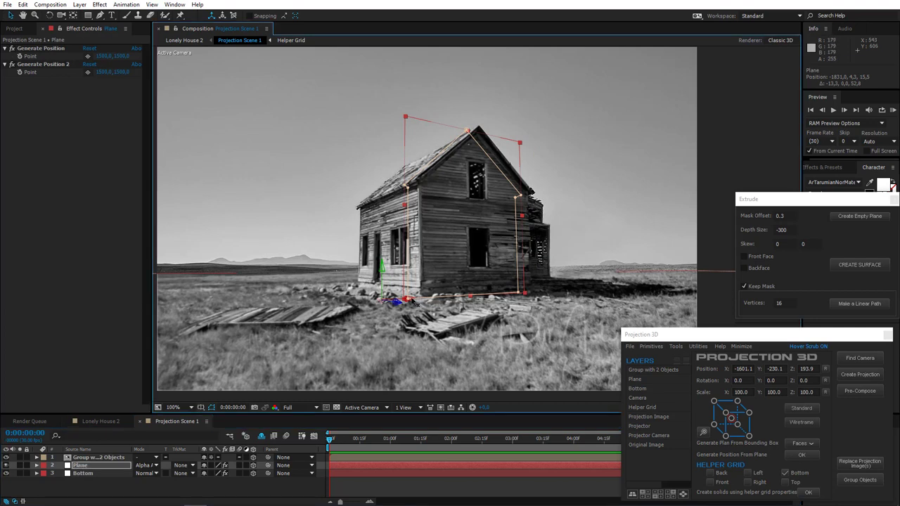
{"action": "left_click_drag", "start_coordinate": [425, 300], "coordinate": [483, 298]}
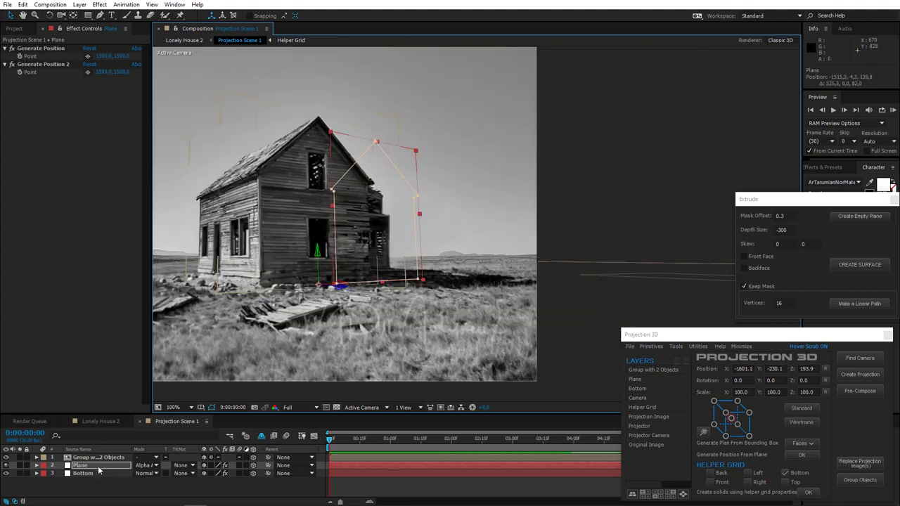
Delete the existing Mask 1 from the repositioned plane
{"action": "left_click", "coordinate": [99, 468]}
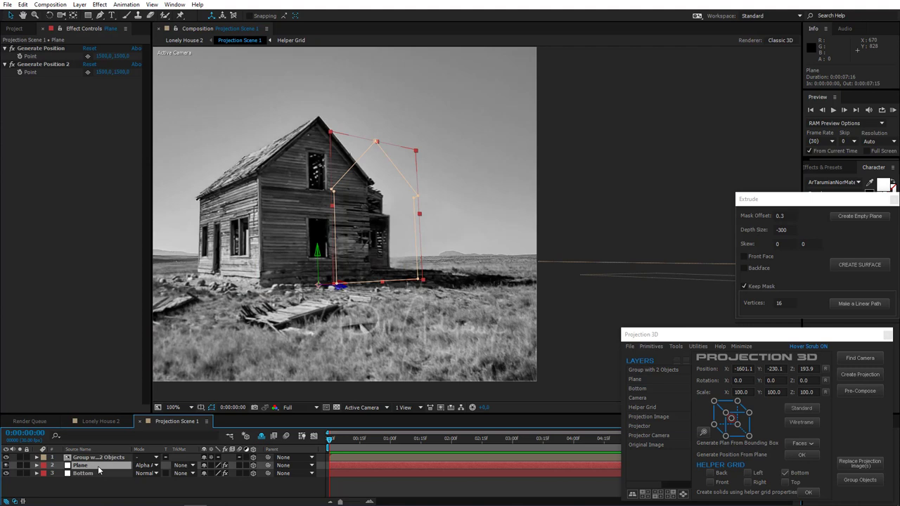
{"action": "key", "text": "m"}
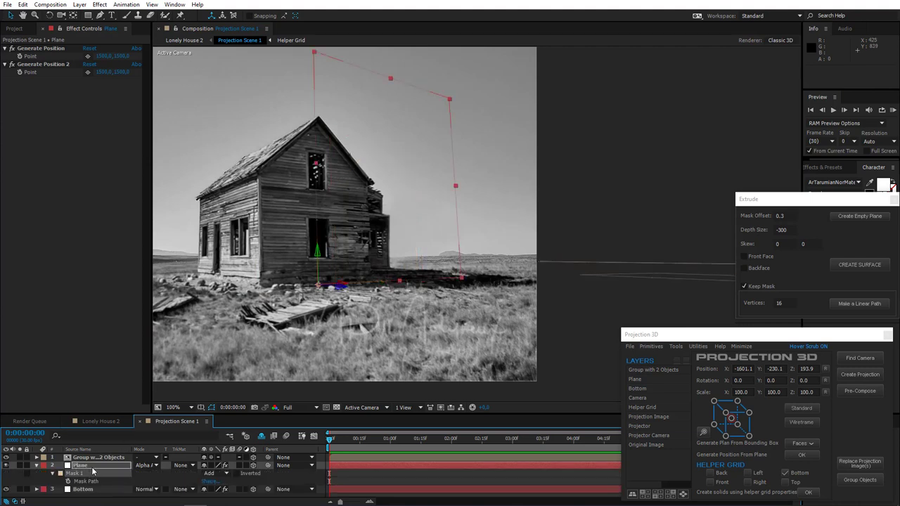
{"action": "key", "text": "m"}
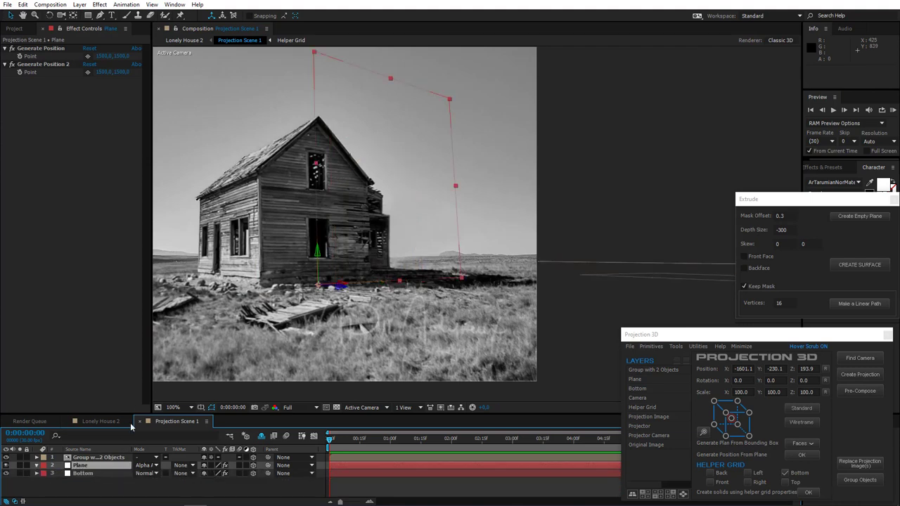
Start a Pen tool mask on the plane at the annex's outer base corner and trace up its stepped wall to the eave
{"action": "left_click", "coordinate": [99, 15]}
{"action": "scroll", "coordinate": [476, 221], "scroll_direction": "up", "scroll_amount": 1}
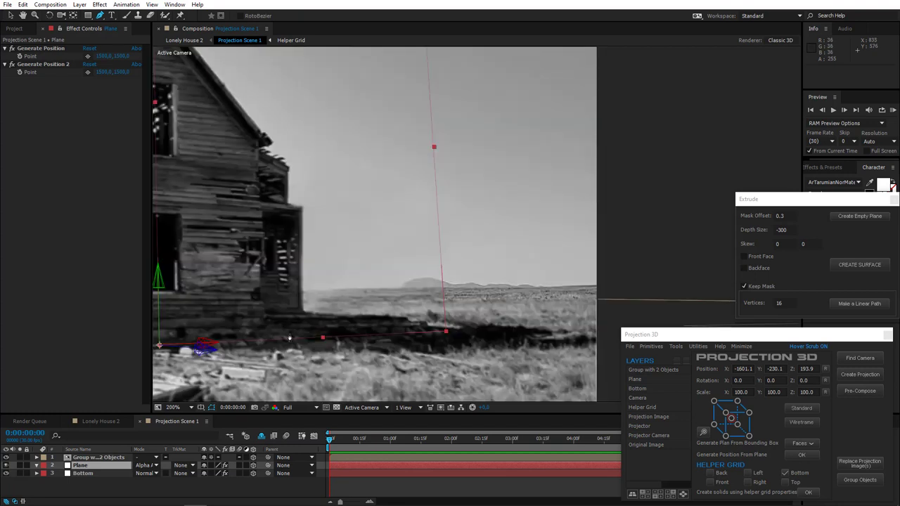
{"action": "left_click_drag", "start_coordinate": [244, 328], "coordinate": [343, 314]}
{"action": "left_click", "coordinate": [402, 298]}
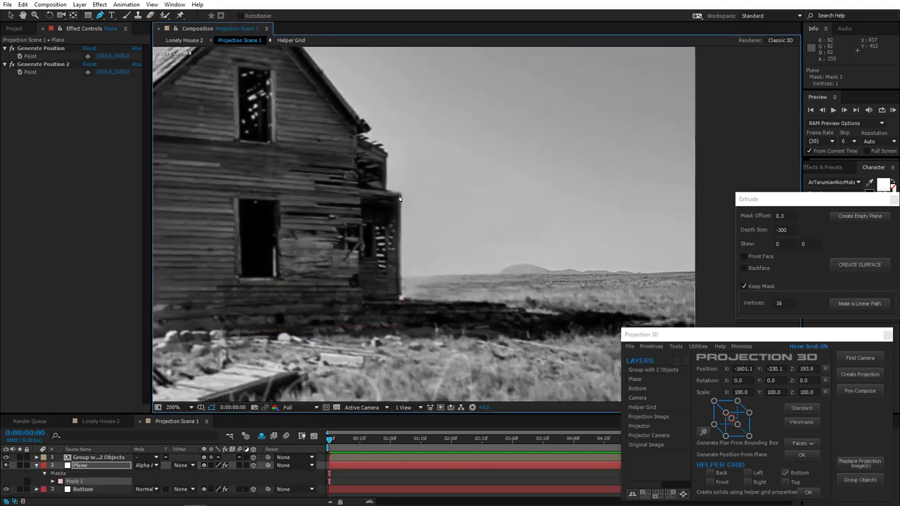
{"action": "left_click", "coordinate": [402, 193]}
{"action": "left_click", "coordinate": [386, 191]}
{"action": "scroll", "coordinate": [385, 152], "scroll_direction": "up", "scroll_amount": 1}
{"action": "left_click", "coordinate": [486, 232]}
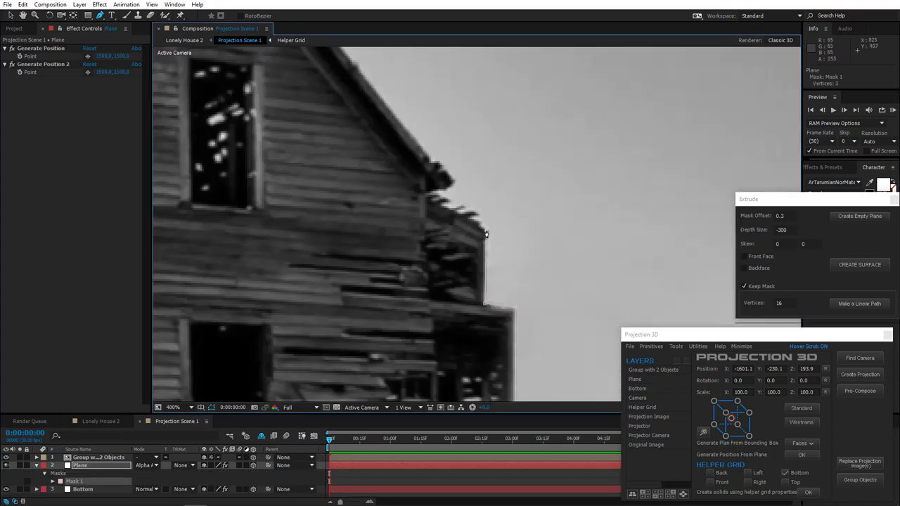
Trace the mask along the annex's ragged broken roof edge to where it meets the main house's eave
{"action": "left_click", "coordinate": [478, 228]}
{"action": "scroll", "coordinate": [478, 220], "scroll_direction": "up", "scroll_amount": 1}
{"action": "left_click", "coordinate": [463, 232]}
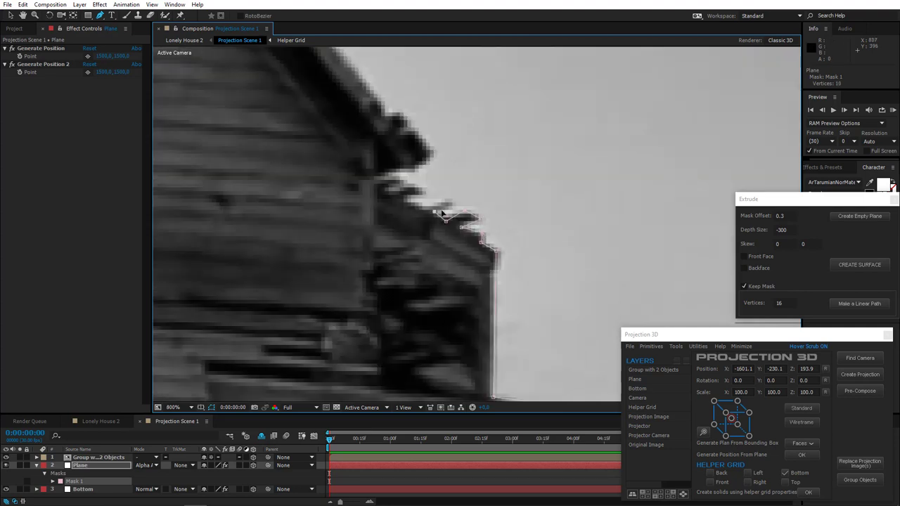
{"action": "left_click", "coordinate": [381, 177]}
{"action": "left_click_drag", "start_coordinate": [363, 100], "coordinate": [431, 222]}
{"action": "left_click", "coordinate": [431, 215]}
Continue the annex mask down the inner edge where the annex meets the main house wall
{"action": "left_click_drag", "start_coordinate": [422, 362], "coordinate": [382, 96]}
{"action": "left_click", "coordinate": [399, 273]}
{"action": "left_click_drag", "start_coordinate": [364, 219], "coordinate": [342, 86]}
{"action": "key", "text": "ctrl+z"}
{"action": "left_click", "coordinate": [378, 202]}
{"action": "left_click", "coordinate": [364, 169]}
{"action": "left_click", "coordinate": [370, 256]}
{"action": "left_click_drag", "start_coordinate": [361, 278], "coordinate": [331, 121]}
Close the annex mask along its base, adjust the outer base corner, and check the projection in Lonely House 2
{"action": "left_click", "coordinate": [335, 251]}
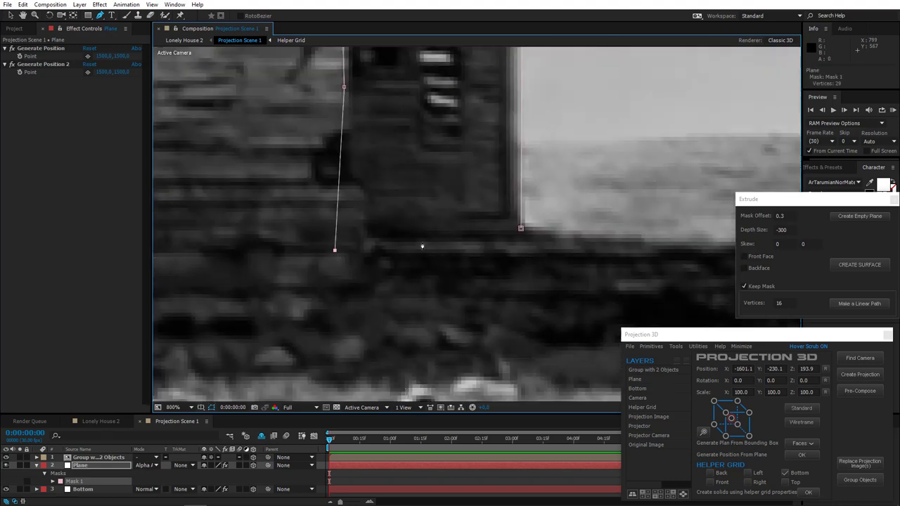
{"action": "left_click", "coordinate": [521, 228]}
{"action": "left_click_drag", "start_coordinate": [521, 229], "coordinate": [524, 240]}
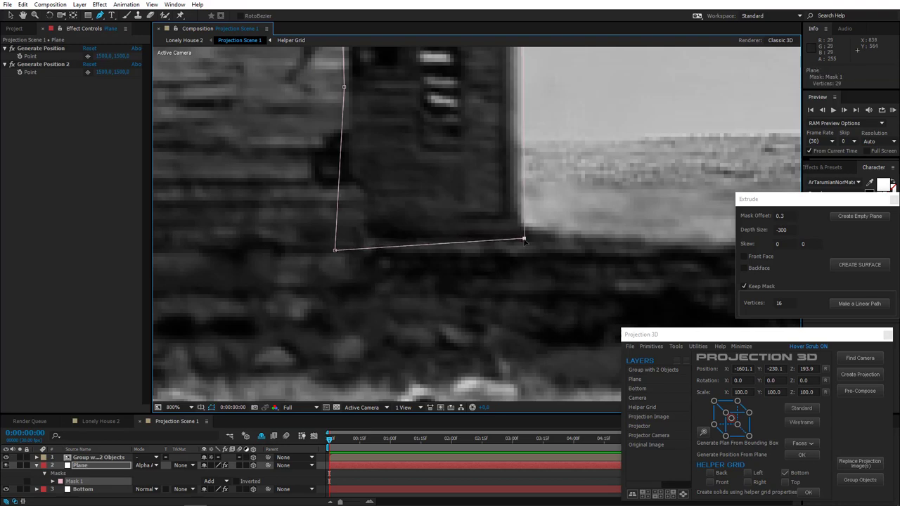
{"action": "scroll", "coordinate": [521, 242], "scroll_direction": "up", "scroll_amount": 2}
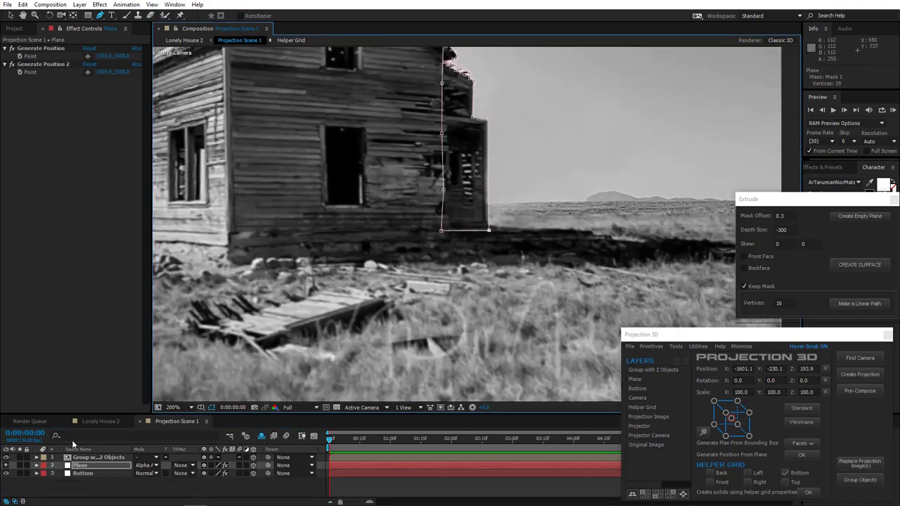
{"action": "left_click", "coordinate": [109, 421]}
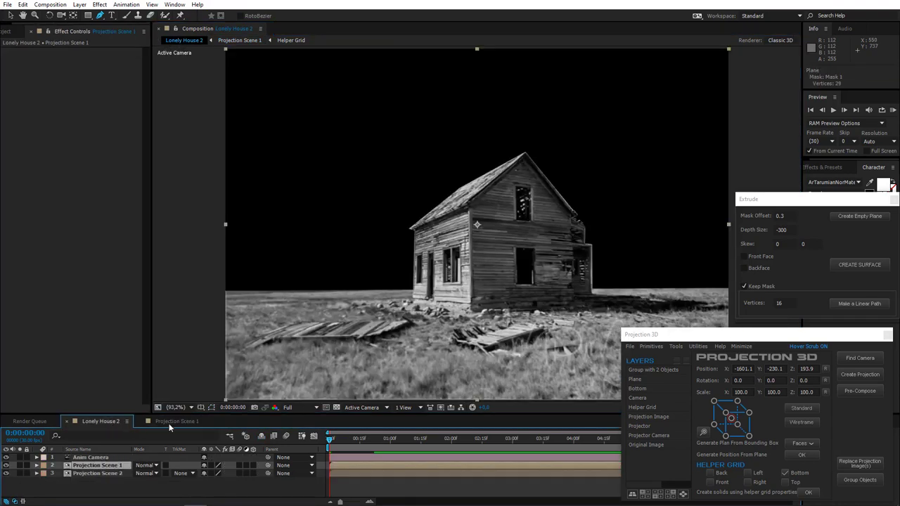
{"action": "left_click", "coordinate": [172, 421]}
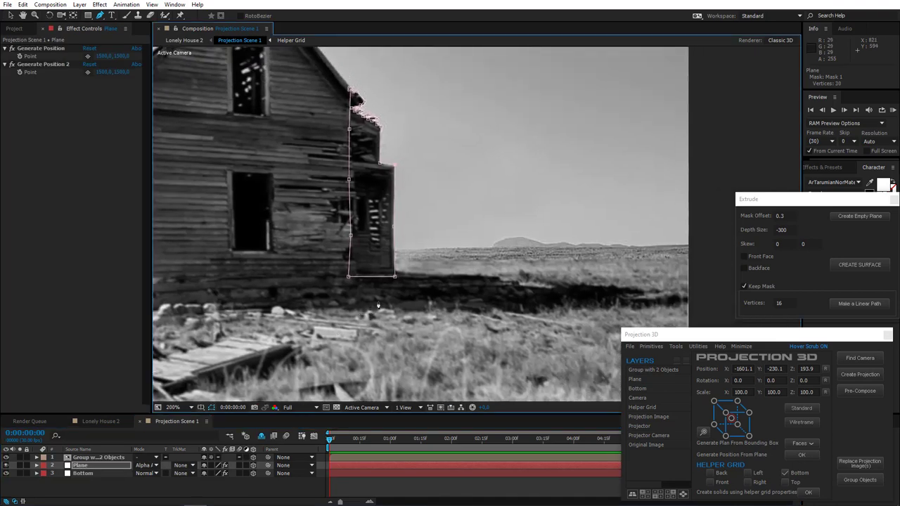
Place the Bottom layer's two Generate Position points along the dark strip's lower edge, from below the annex to out in the field
{"action": "left_click", "coordinate": [83, 473]}
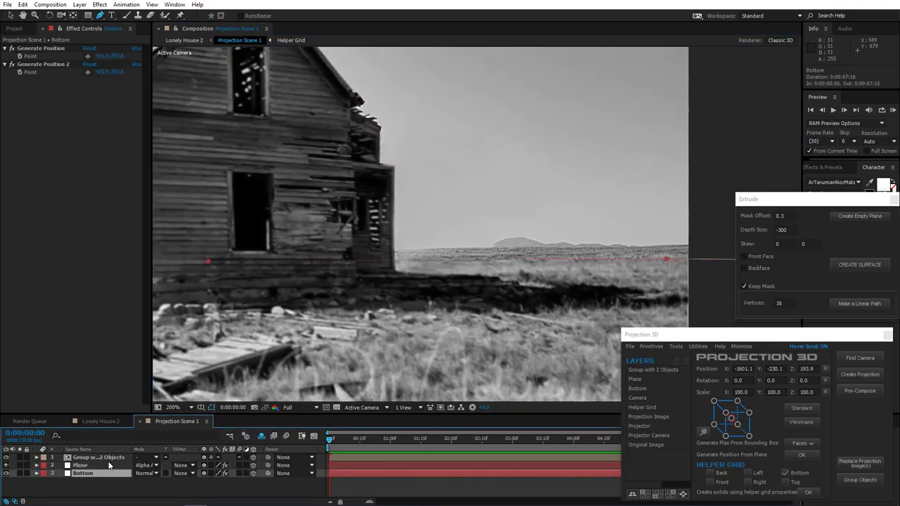
{"action": "left_click", "coordinate": [50, 51]}
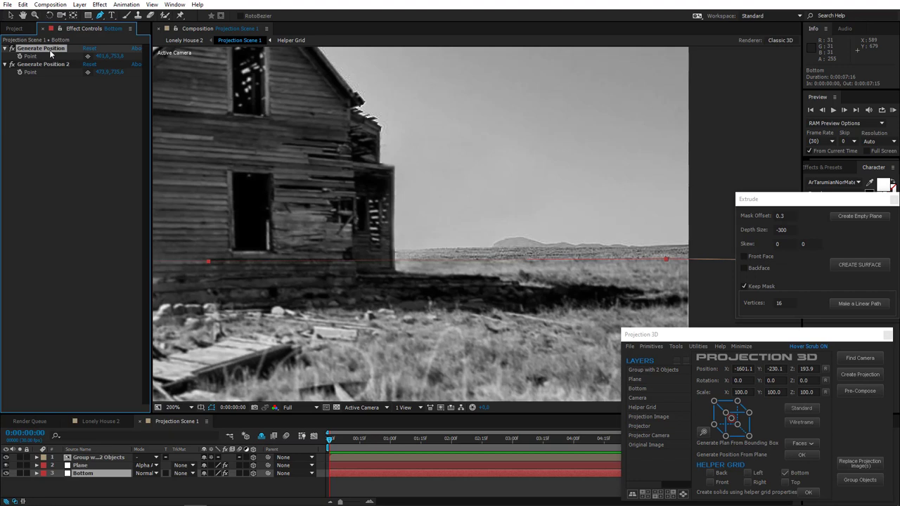
{"action": "left_click", "coordinate": [87, 56]}
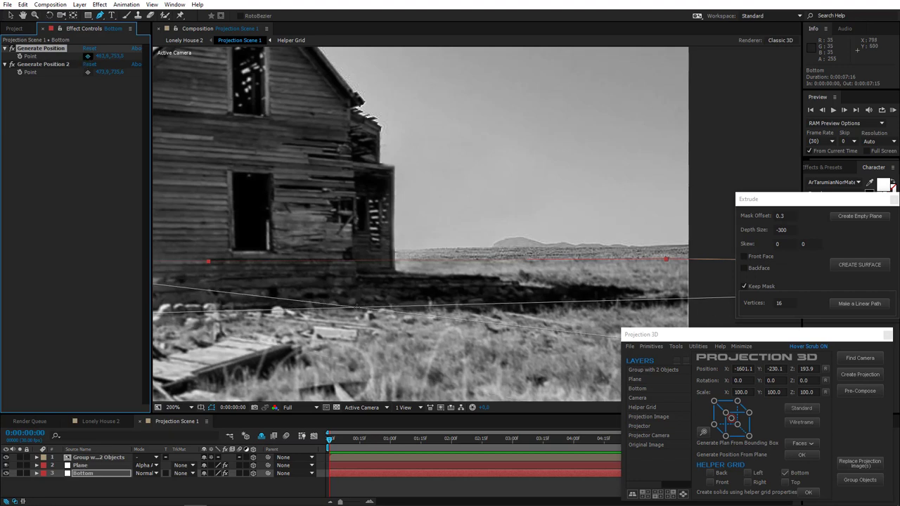
{"action": "left_click", "coordinate": [356, 307]}
{"action": "left_click", "coordinate": [87, 71]}
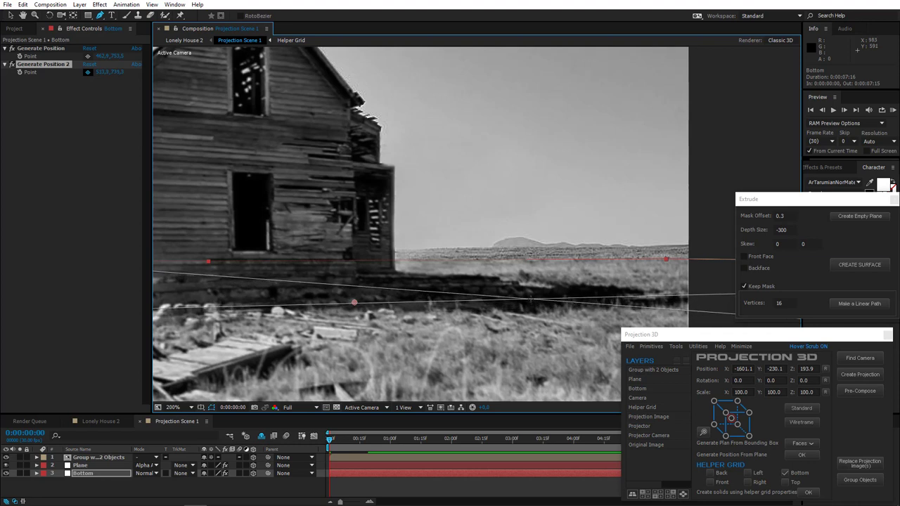
{"action": "left_click", "coordinate": [530, 298]}
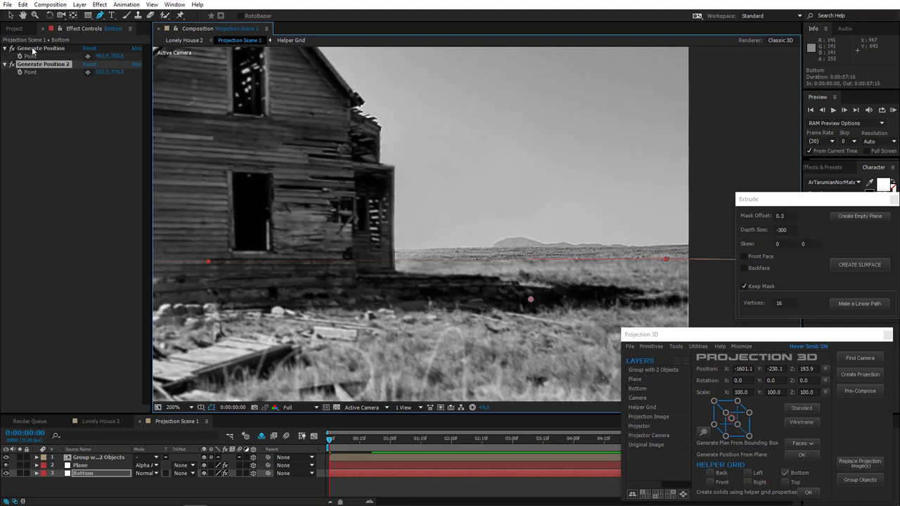
Create a plane from the Bottom layer's Generate Position and Generate Position 2 effects using the Projection 3D tools
{"action": "left_click", "coordinate": [32, 49]}
{"action": "left_click", "coordinate": [35, 64], "text": "ctrl"}
{"action": "left_click", "coordinate": [677, 347]}
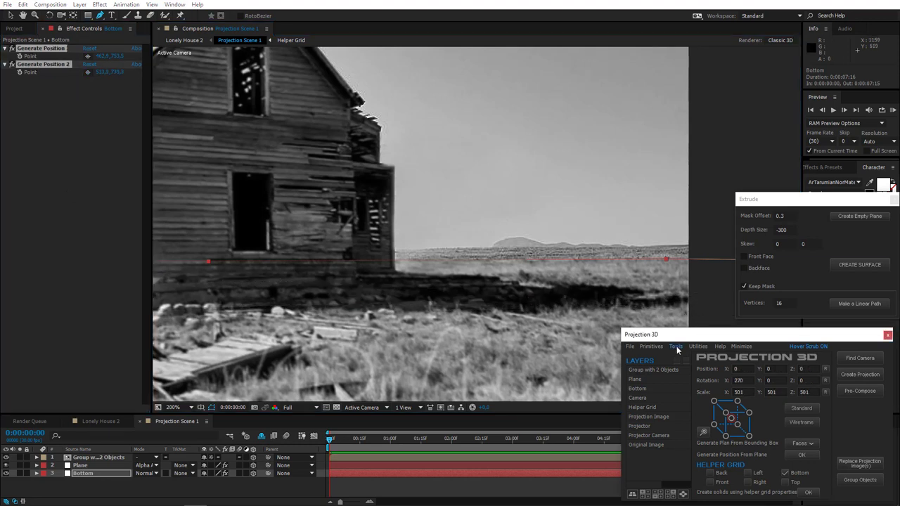
{"action": "left_click", "coordinate": [685, 425]}
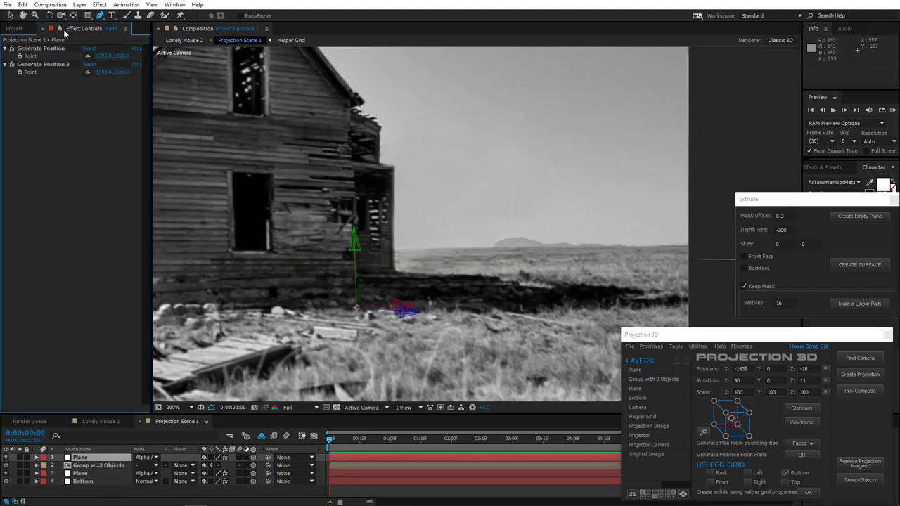
Mask the dark strip beside the house on the new plane, tracing its upper edge and around its stepped far end
{"action": "left_click_drag", "start_coordinate": [356, 307], "coordinate": [355, 279]}
{"action": "left_click", "coordinate": [478, 275]}
{"action": "scroll", "coordinate": [498, 281], "scroll_direction": "up", "scroll_amount": 2}
{"action": "left_click", "coordinate": [497, 278]}
{"action": "left_click", "coordinate": [500, 282]}
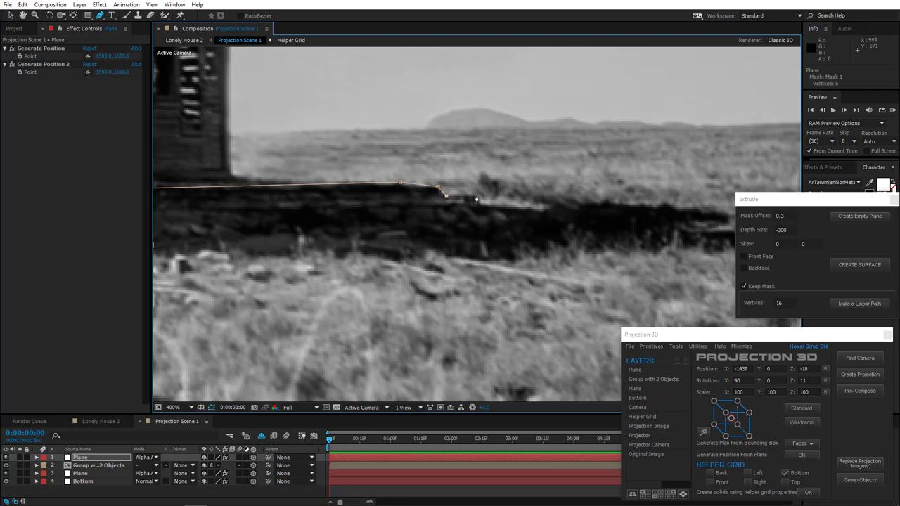
{"action": "left_click", "coordinate": [516, 282]}
{"action": "left_click", "coordinate": [519, 286]}
{"action": "left_click", "coordinate": [531, 293]}
{"action": "left_click", "coordinate": [537, 303]}
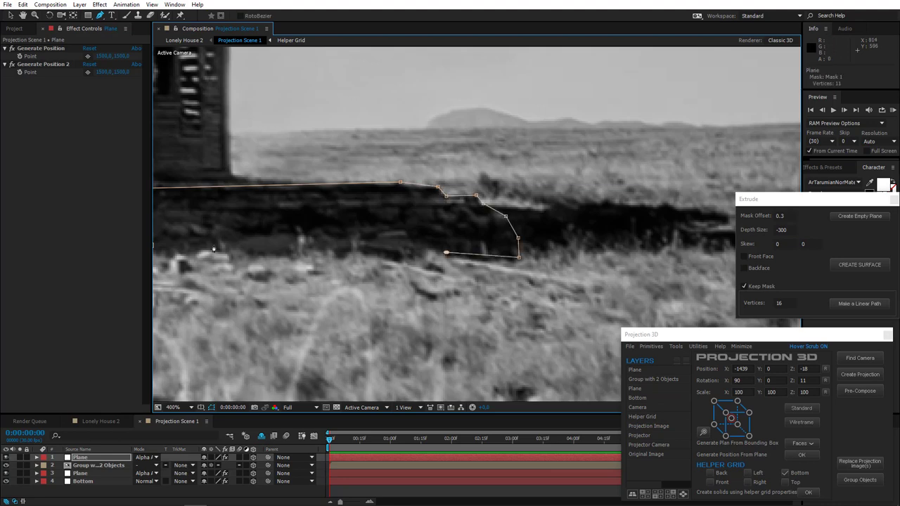
Finish the dark strip's mask along its lower edge and close it at the starting corner below the annex
{"action": "left_click_drag", "start_coordinate": [214, 249], "coordinate": [713, 191]}
{"action": "left_click_drag", "start_coordinate": [658, 204], "coordinate": [450, 223]}
{"action": "left_click", "coordinate": [592, 213]}
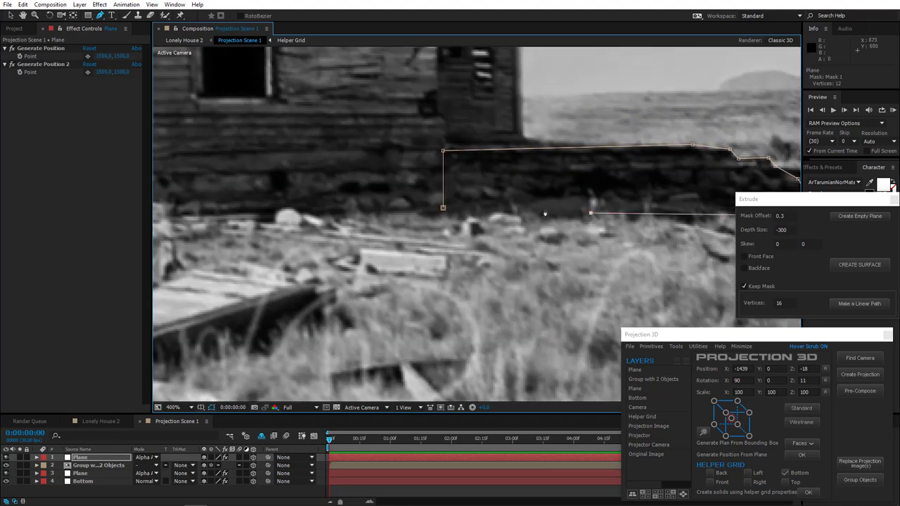
{"action": "left_click", "coordinate": [444, 207]}
{"action": "scroll", "coordinate": [464, 217], "scroll_direction": "down", "scroll_amount": 3}
{"action": "scroll", "coordinate": [476, 221], "scroll_direction": "up", "scroll_amount": 2}
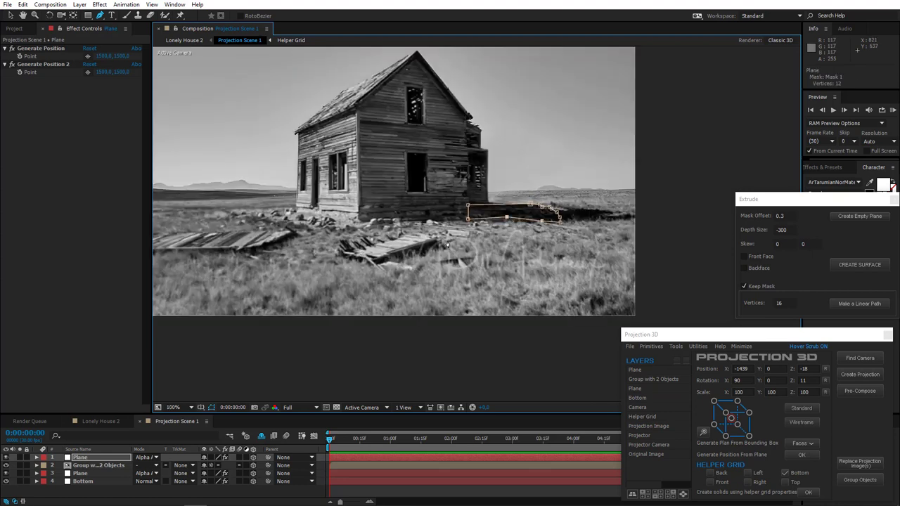
{"action": "left_click_drag", "start_coordinate": [429, 237], "coordinate": [341, 267]}
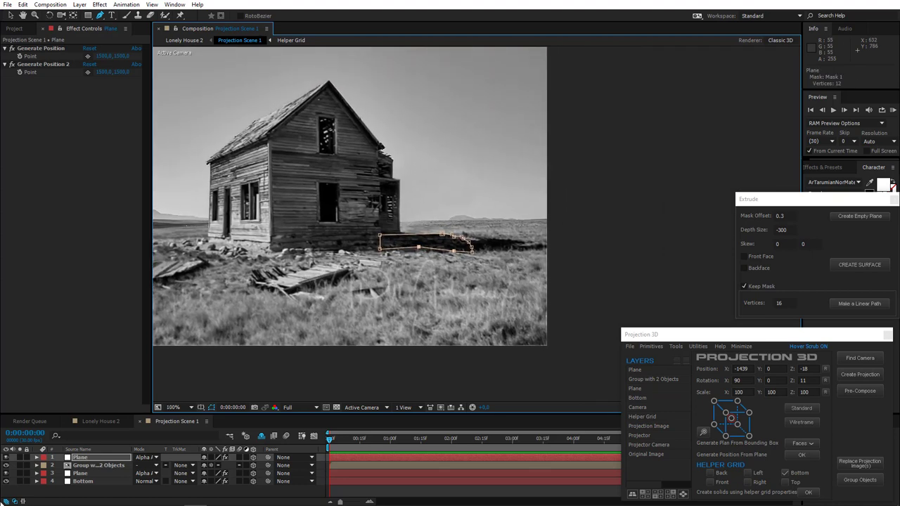
In Lonely House 2, set a Position keyframe for the Anim Camera layer at 0:00:00:00
{"action": "left_click", "coordinate": [99, 421]}
{"action": "left_click_drag", "start_coordinate": [424, 309], "coordinate": [379, 305]}
{"action": "left_click", "coordinate": [111, 458]}
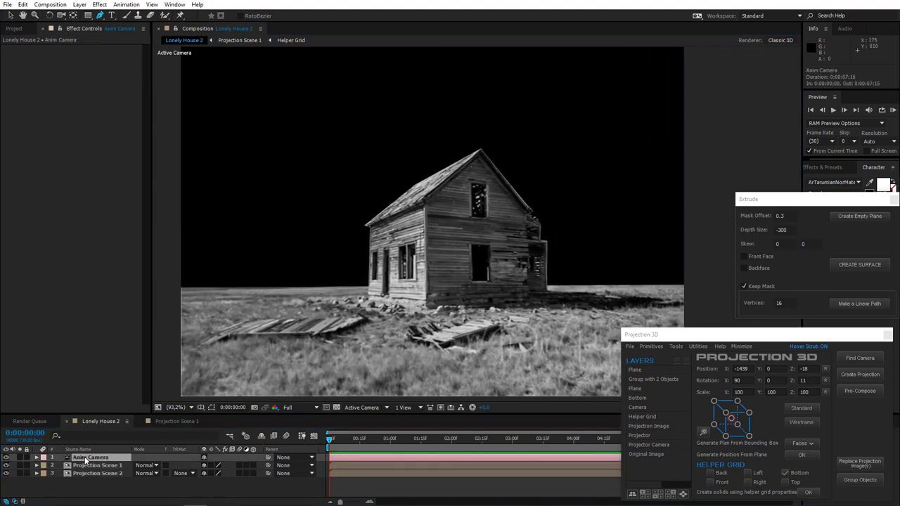
{"action": "key", "text": "p"}
{"action": "left_click", "coordinate": [60, 466]}
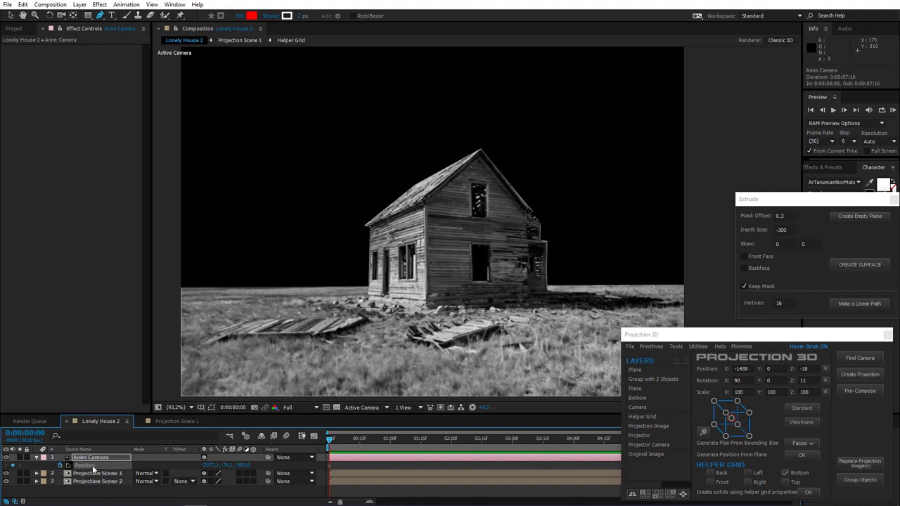
At 0:00:02:00, push the Anim Camera in toward the house to about -2053, -84.7, -931.4
{"action": "key", "text": "c"}
{"action": "left_click", "coordinate": [451, 441]}
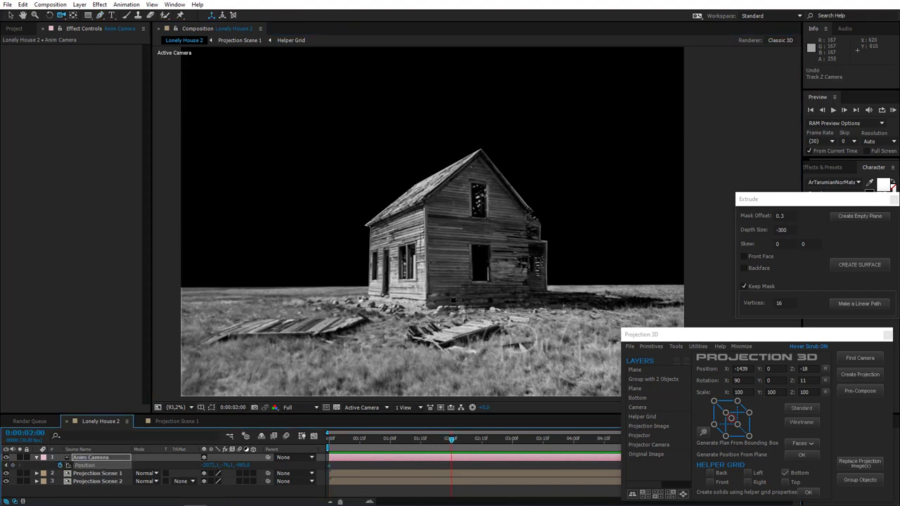
{"action": "left_click_drag", "start_coordinate": [457, 286], "coordinate": [443, 310]}
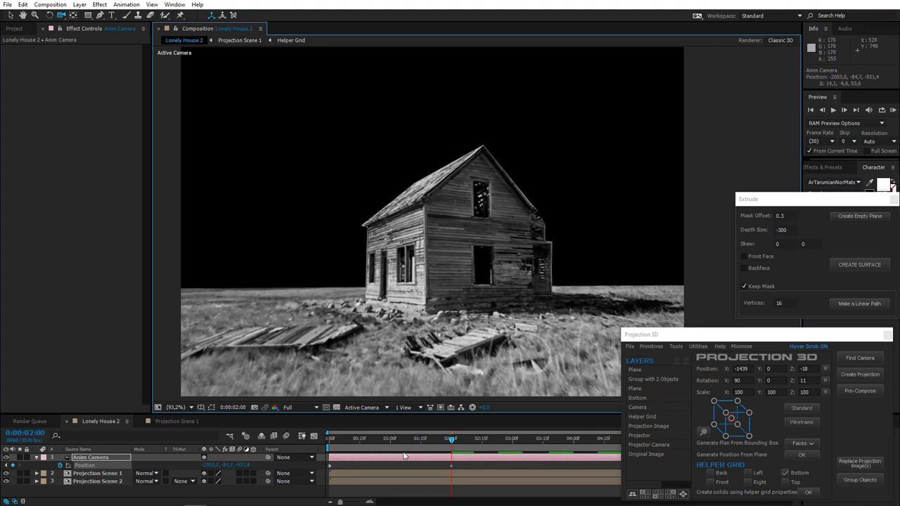
Open Projection Scene 2 and create solids for the Back and Bottom faces from the helper grid
{"action": "double_click", "coordinate": [97, 481]}
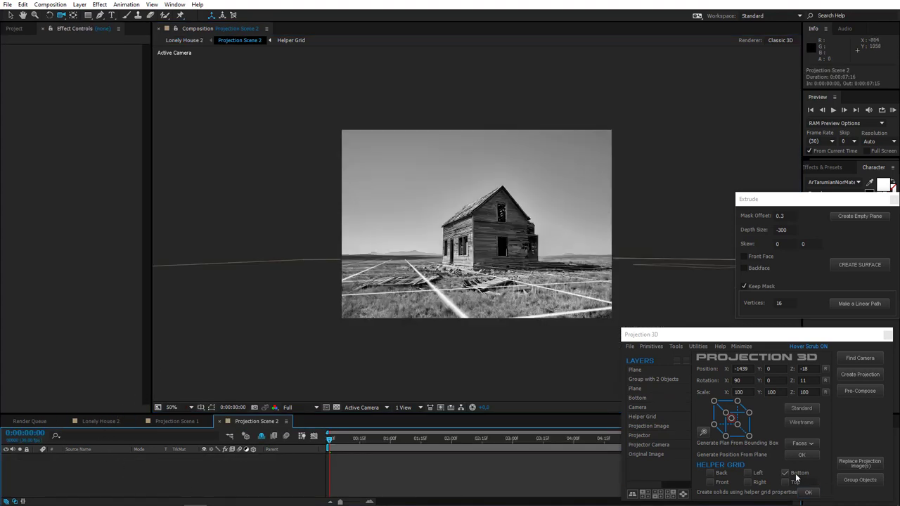
{"action": "left_click", "coordinate": [723, 475]}
{"action": "left_click", "coordinate": [809, 493]}
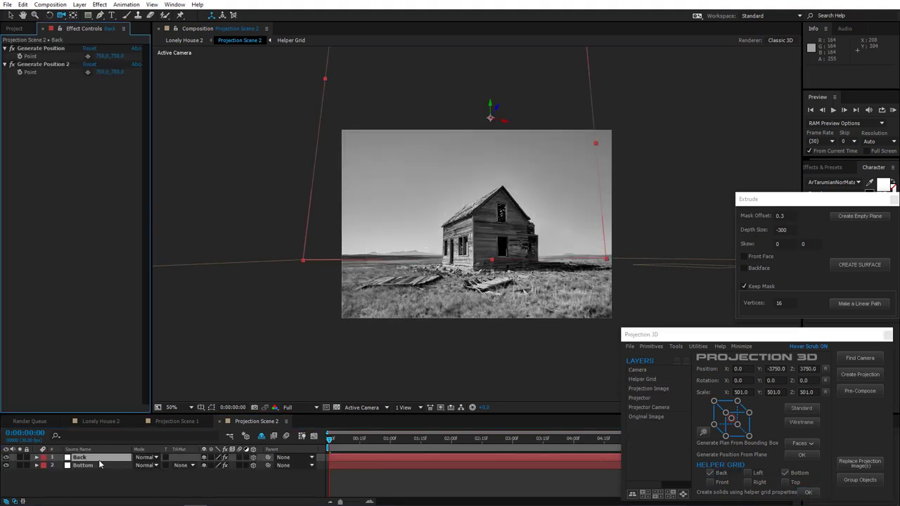
Enlarge the Back plane, move it to about 1634, -3750, 8998, and rotate it 14° about its Y axis
{"action": "key", "text": "s"}
{"action": "left_click_drag", "start_coordinate": [227, 466], "coordinate": [400, 466]}
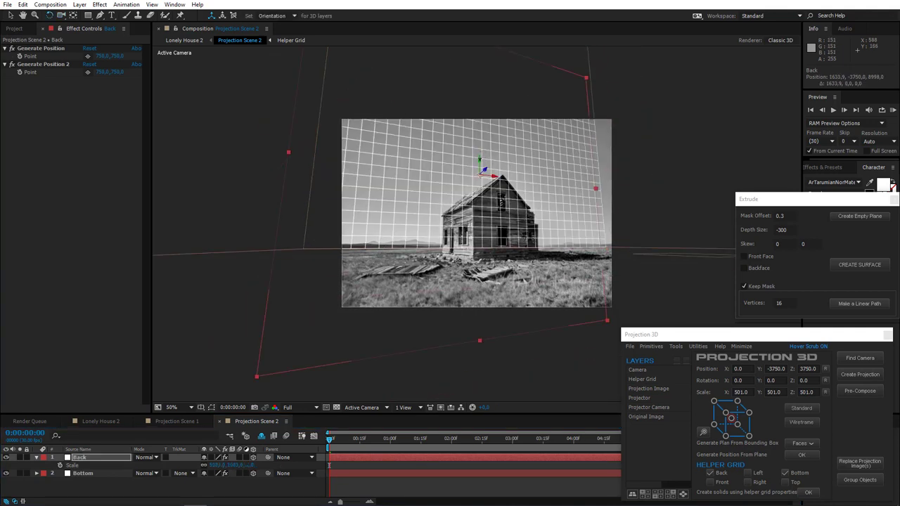
{"action": "left_click_drag", "start_coordinate": [480, 159], "coordinate": [477, 159]}
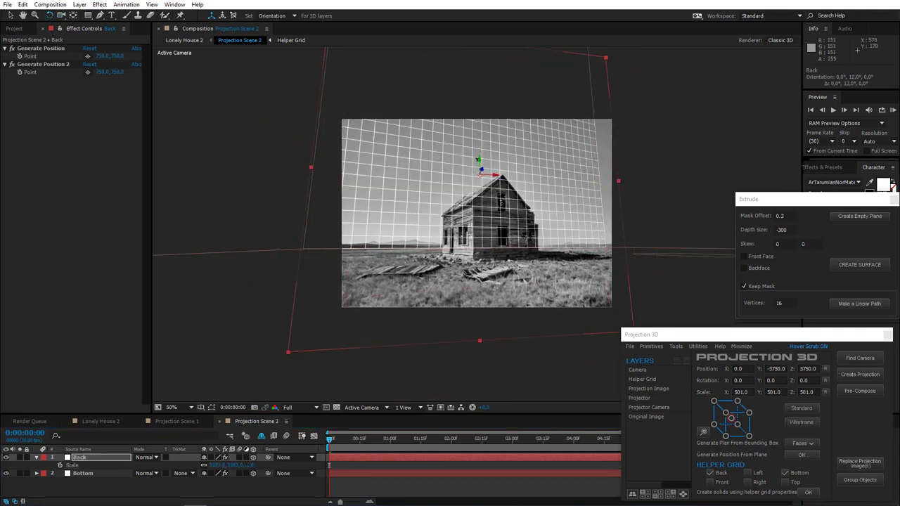
Preview the camera animation in Lonely House 2 over its first two seconds
{"action": "left_click", "coordinate": [100, 421]}
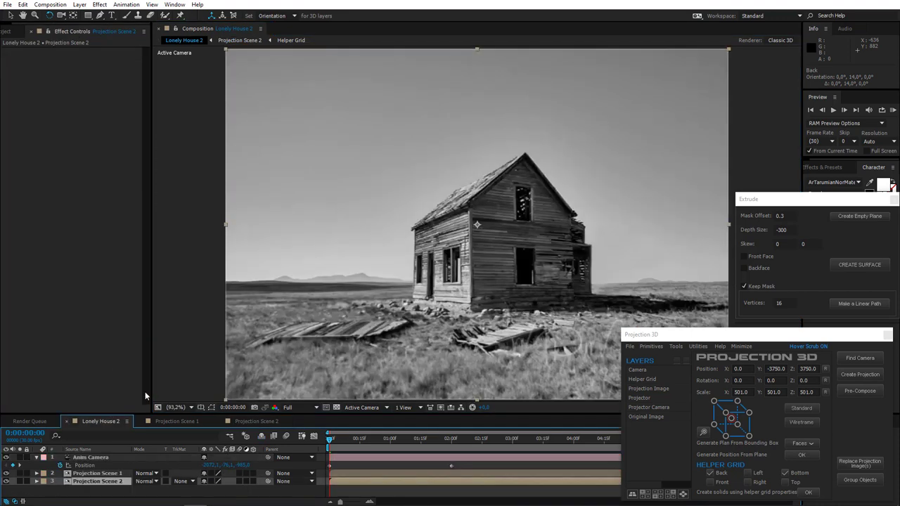
{"action": "left_click", "coordinate": [893, 110]}
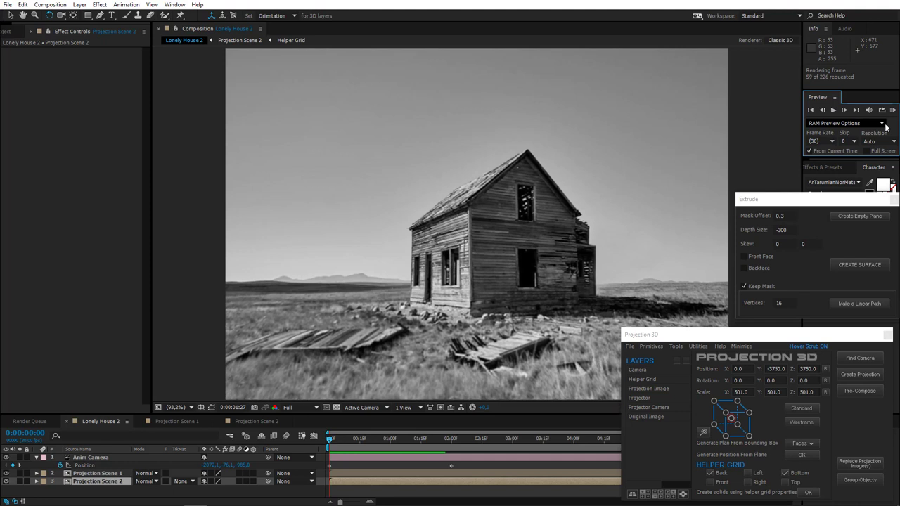
{"action": "key", "text": "space"}
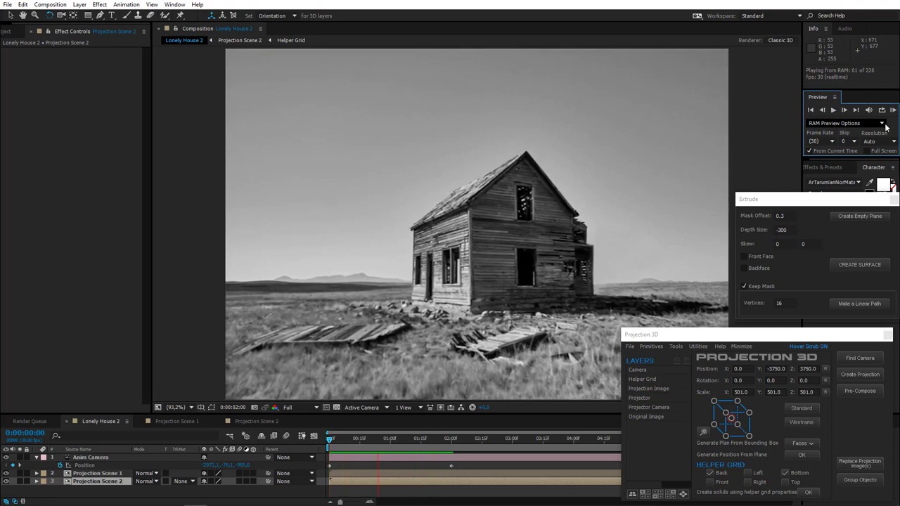
In the car on road project's Projection Scene 1, duplicate the Plane layer and move the copy toward the car's front end
{"action": "left_click", "coordinate": [92, 274]}
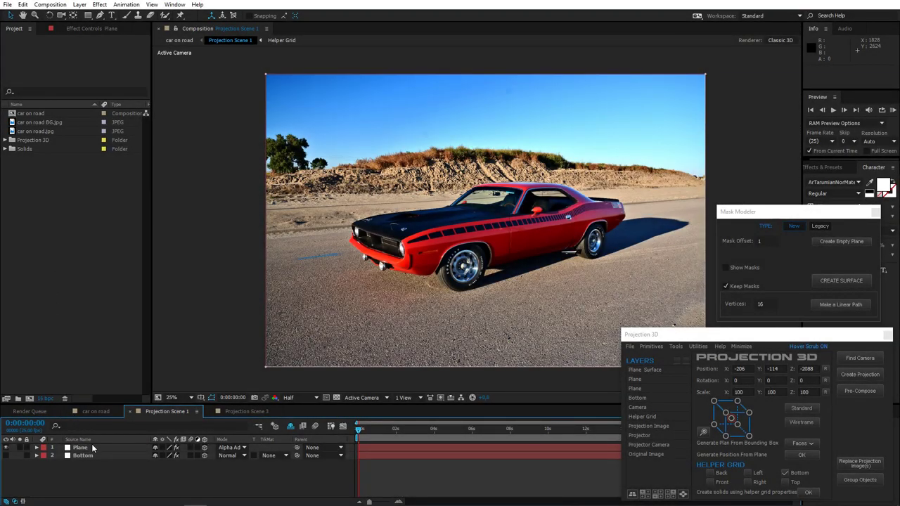
{"action": "left_click", "coordinate": [91, 449]}
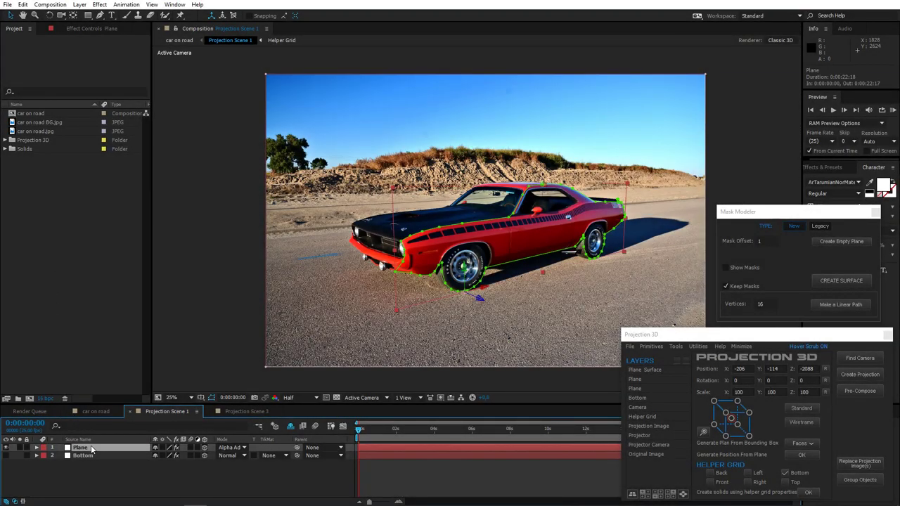
{"action": "key", "text": "ctrl+d"}
{"action": "left_click_drag", "start_coordinate": [478, 299], "coordinate": [494, 241]}
{"action": "scroll", "coordinate": [382, 219], "scroll_direction": "up", "scroll_amount": 2}
{"action": "key", "text": "period"}
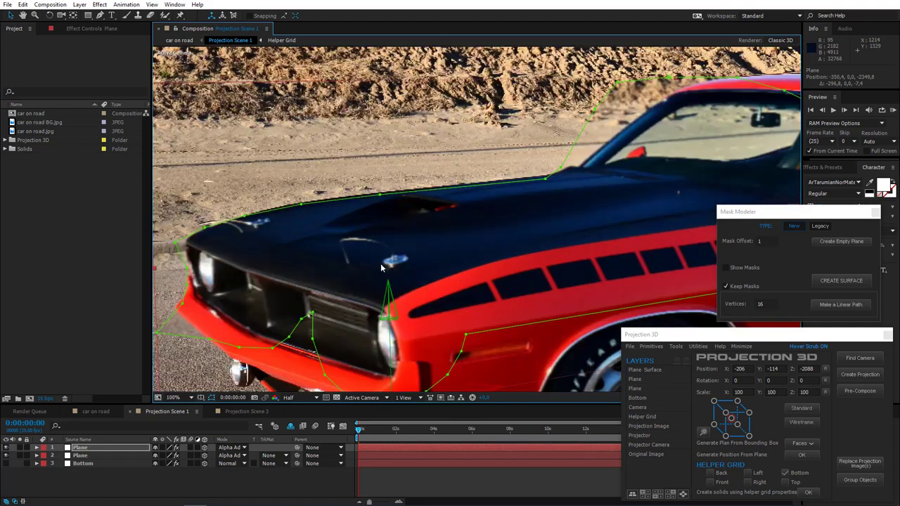
Hide the copied Plane layer's fill and fit its mask points to the car's front corner and far hood edge
{"action": "left_click_drag", "start_coordinate": [381, 268], "coordinate": [439, 210]}
{"action": "left_click", "coordinate": [9, 448]}
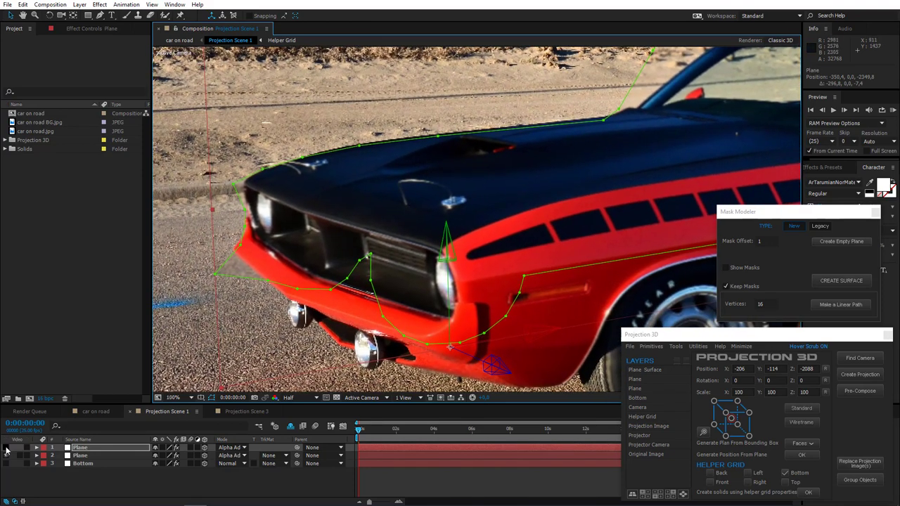
{"action": "left_click_drag", "start_coordinate": [215, 274], "coordinate": [232, 250]}
{"action": "left_click_drag", "start_coordinate": [235, 184], "coordinate": [244, 180]}
{"action": "left_click_drag", "start_coordinate": [325, 175], "coordinate": [259, 226]}
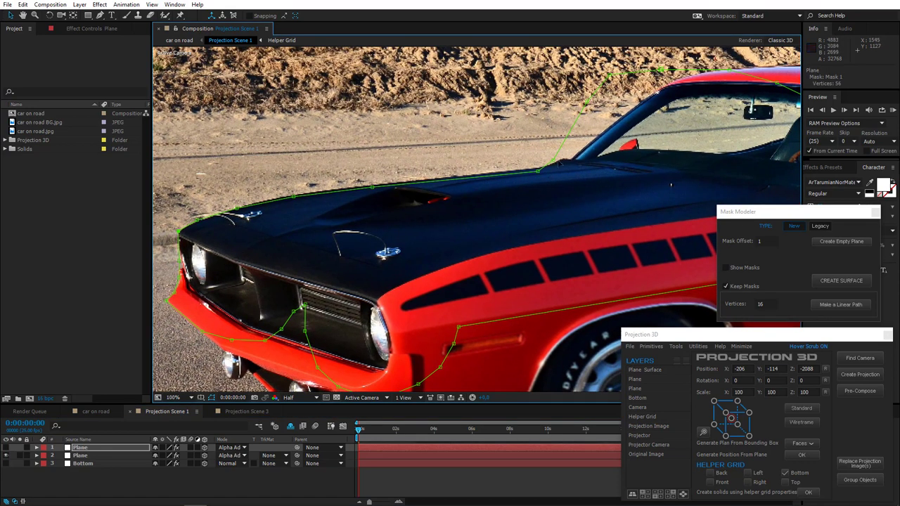
{"action": "mouse_move", "coordinate": [555, 161]}
{"action": "left_mouse_down"}
{"action": "mouse_move", "coordinate": [572, 161]}
{"action": "mouse_move", "coordinate": [545, 166]}
{"action": "left_mouse_up"}
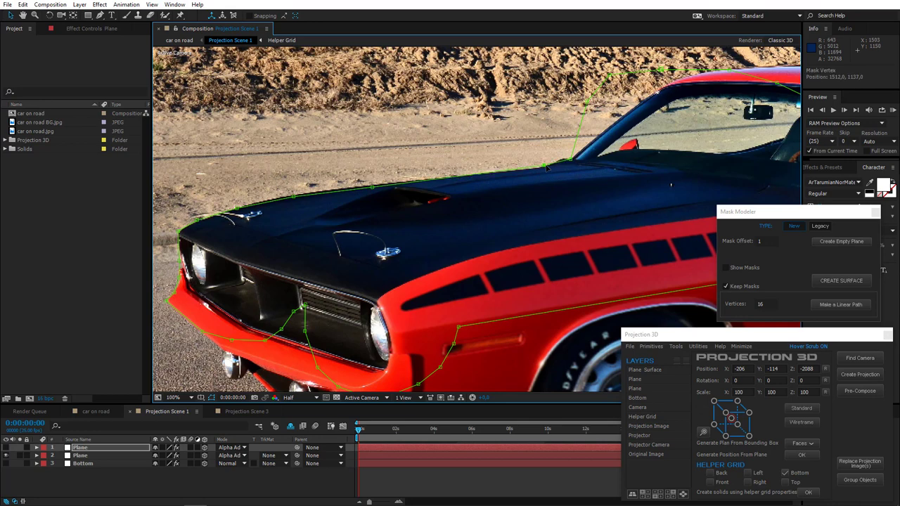
{"action": "left_click_drag", "start_coordinate": [372, 187], "coordinate": [395, 184]}
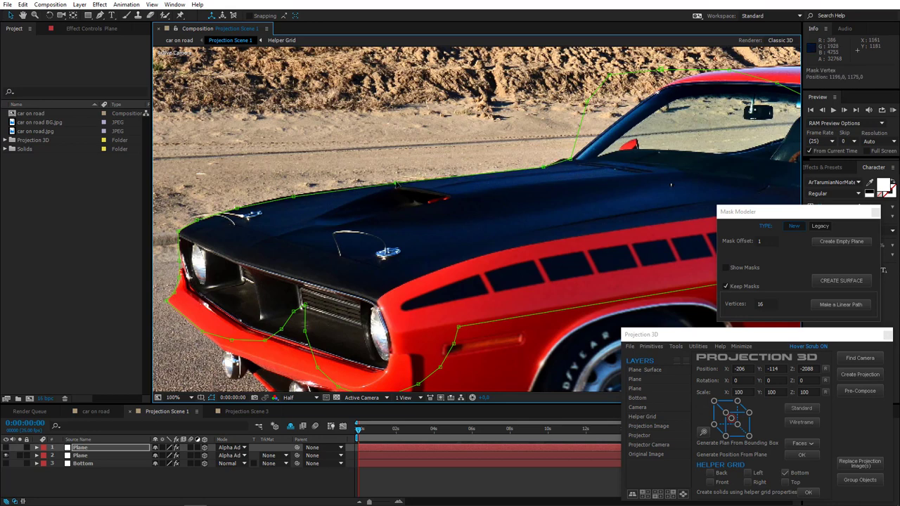
{"action": "left_click_drag", "start_coordinate": [294, 197], "coordinate": [296, 194]}
Reshape the copied plane's mask to follow the windshield pillar and the front edge of the roof
{"action": "left_click_drag", "start_coordinate": [606, 99], "coordinate": [454, 178]}
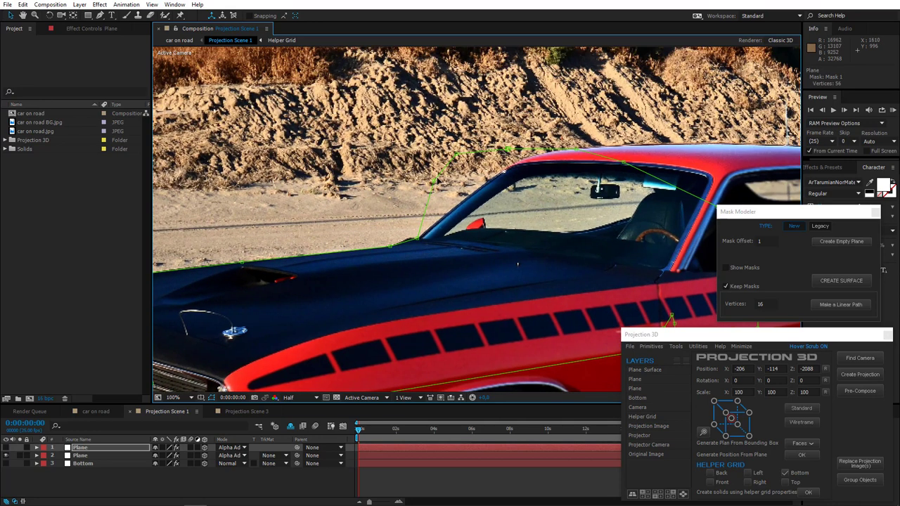
{"action": "left_click_drag", "start_coordinate": [508, 149], "coordinate": [531, 155]}
{"action": "left_click_drag", "start_coordinate": [457, 154], "coordinate": [504, 172]}
{"action": "left_click_drag", "start_coordinate": [433, 181], "coordinate": [454, 200]}
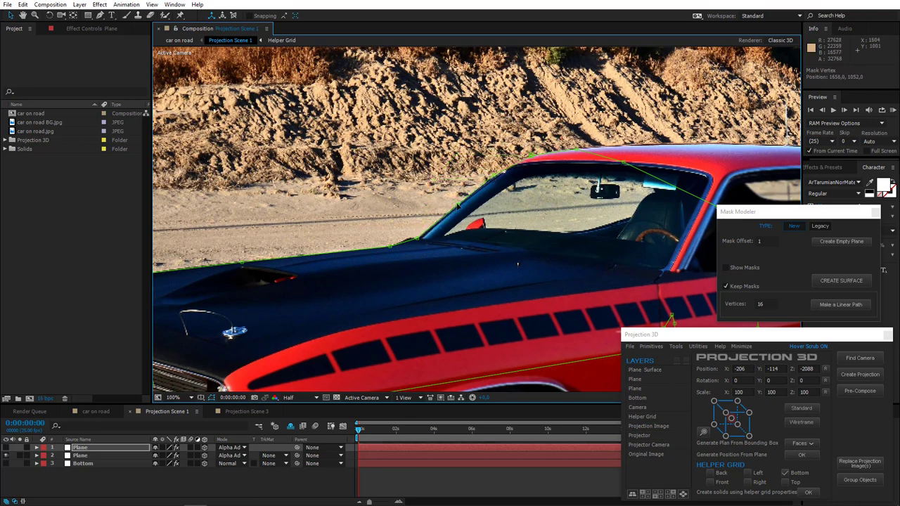
{"action": "scroll", "coordinate": [509, 206], "scroll_direction": "down", "scroll_amount": 2}
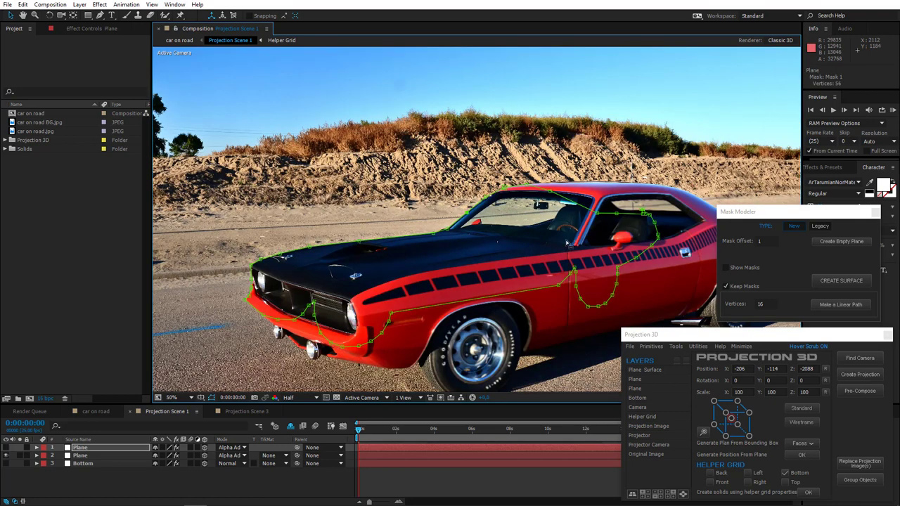
Show the copied plane again and generate a Mask Modeler surface between the two Plane layers, keeping the masks
{"action": "left_click_drag", "start_coordinate": [547, 242], "coordinate": [517, 186]}
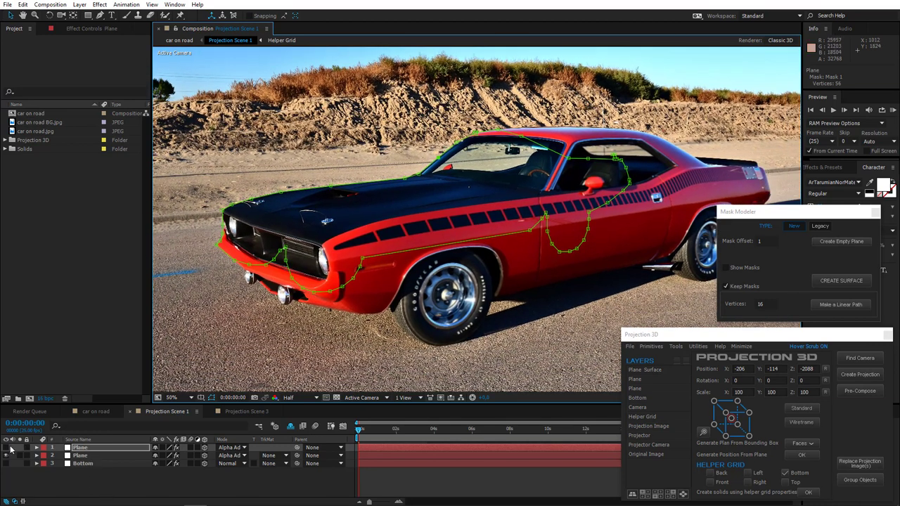
{"action": "left_click", "coordinate": [87, 456]}
{"action": "left_click", "coordinate": [87, 449], "text": "shift"}
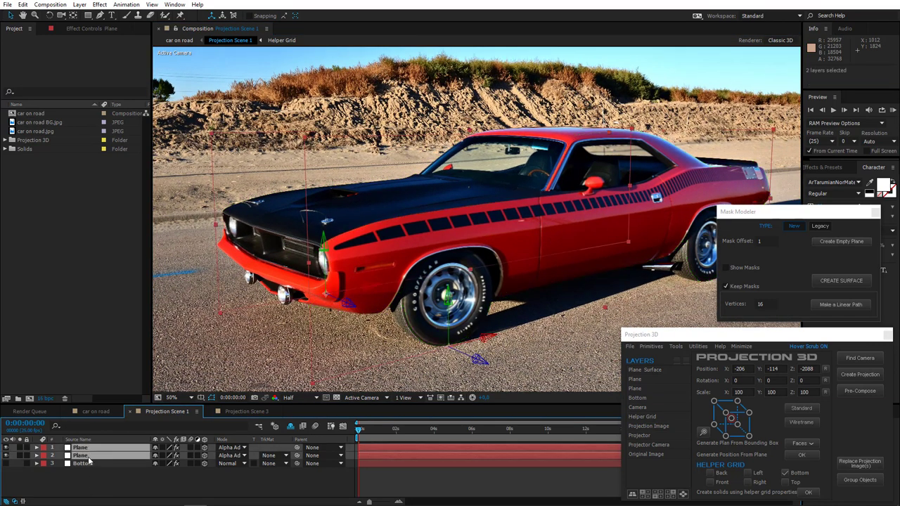
{"action": "left_click", "coordinate": [825, 281]}
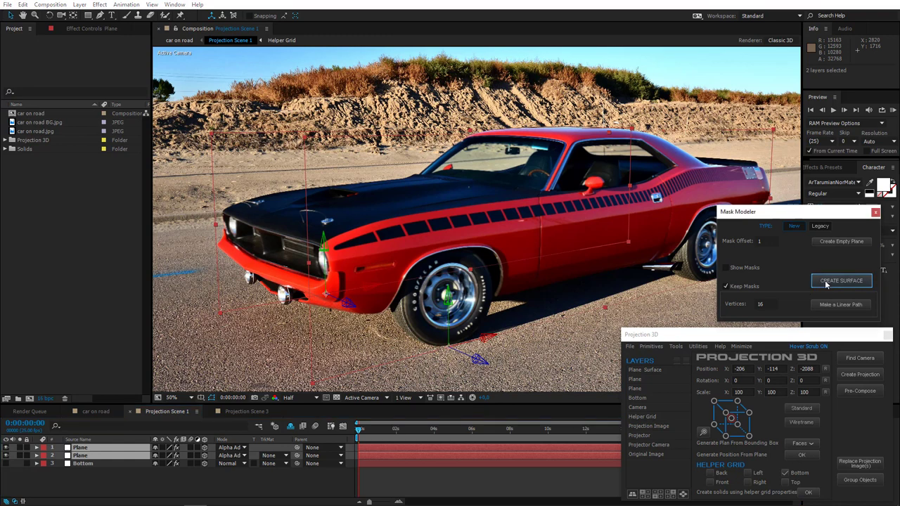
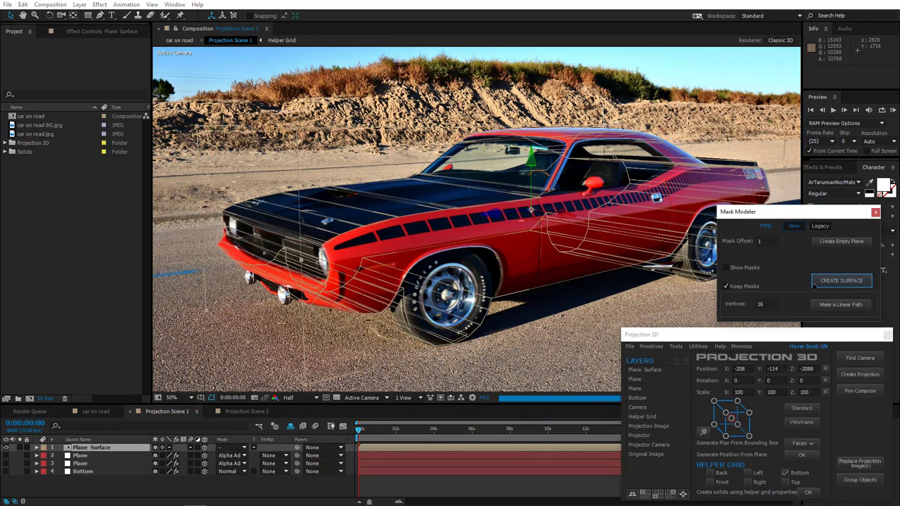
Delete the copied front Plane layer and group the remaining side Plane with the Plane Surface
{"action": "left_click", "coordinate": [90, 457]}
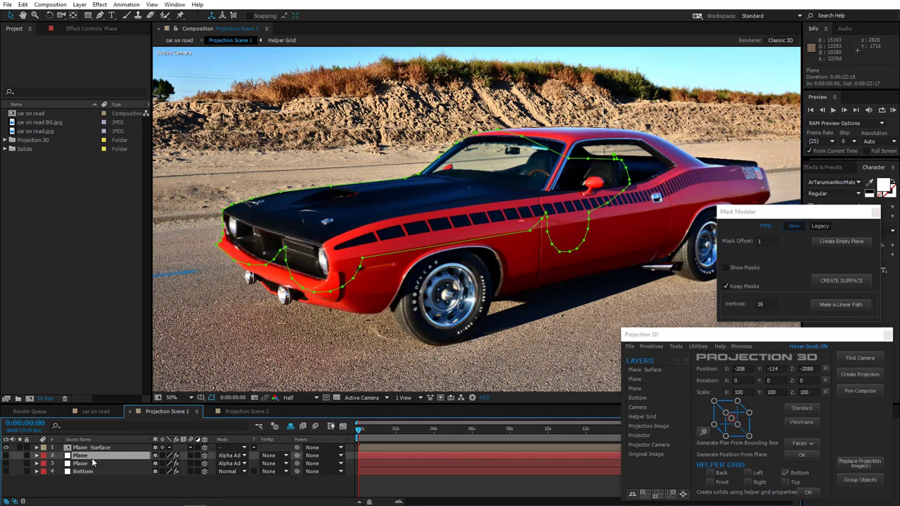
{"action": "left_click", "coordinate": [92, 462]}
{"action": "key", "text": "Delete"}
{"action": "left_click", "coordinate": [83, 457]}
{"action": "left_click", "coordinate": [90, 449], "text": "shift"}
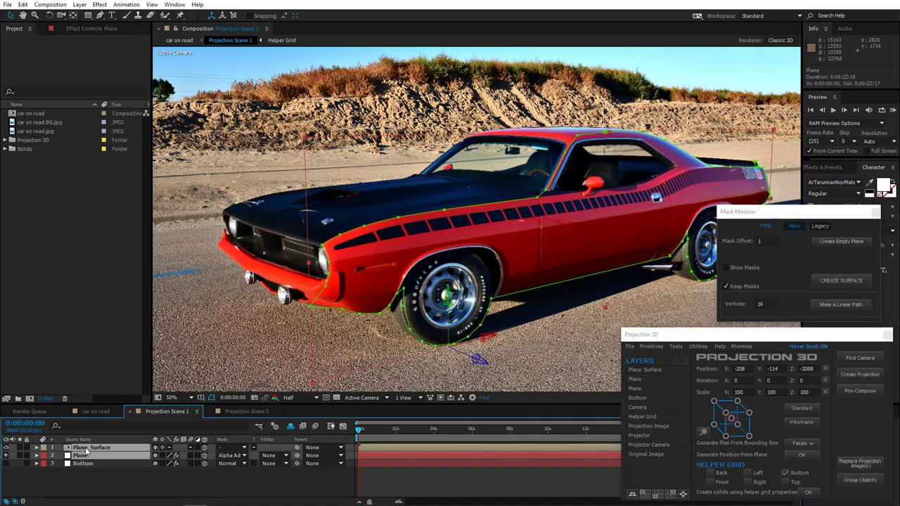
{"action": "left_click", "coordinate": [860, 479]}
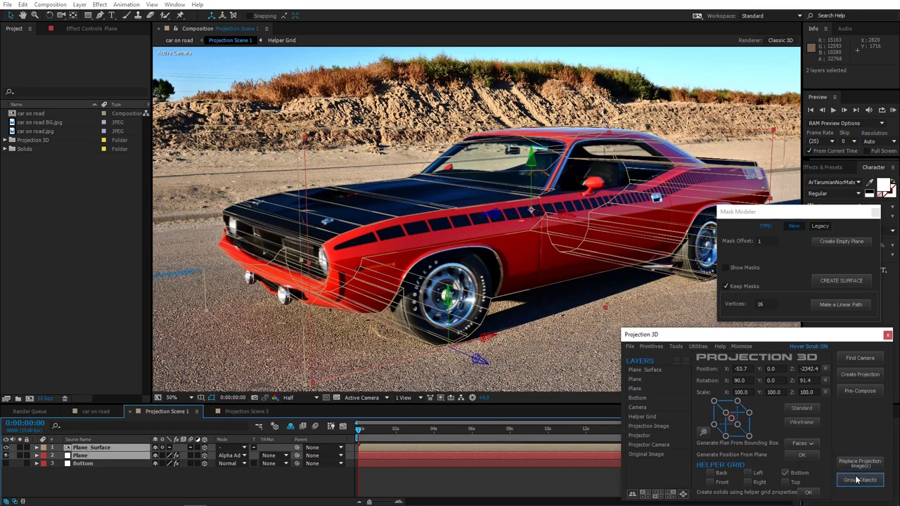
Solo the grouped car object to check its complete shape
{"action": "left_click", "coordinate": [20, 449]}
{"action": "left_click", "coordinate": [22, 454]}
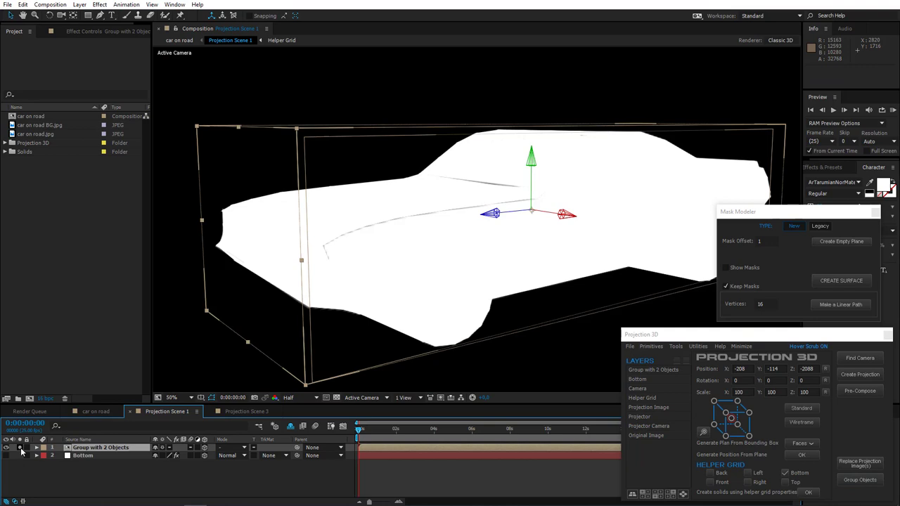
{"action": "left_click", "coordinate": [20, 451]}
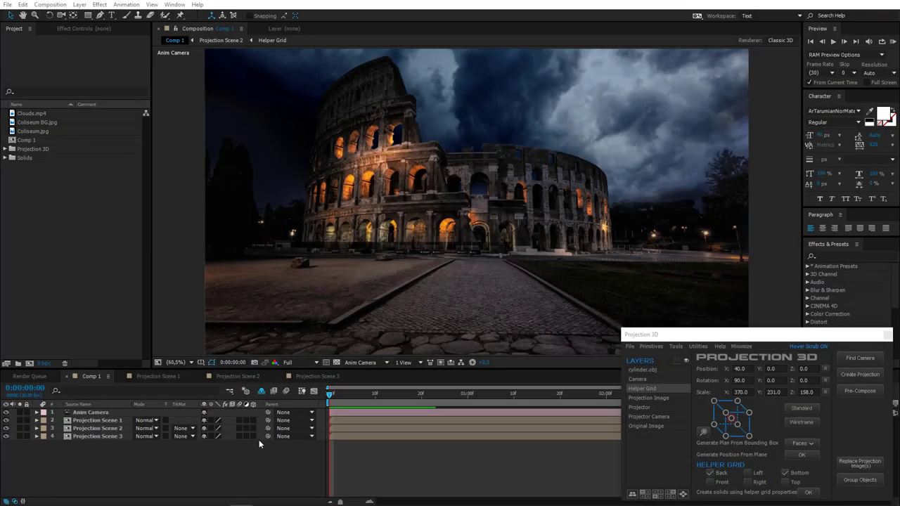
In the Coliseum project, examine the cylinder.obj geometry in Projection Scene 2 and that scene's masked layer in Comp 1
{"action": "mouse_move", "coordinate": [329, 395]}
{"action": "left_mouse_down"}
{"action": "mouse_move", "coordinate": [403, 397]}
{"action": "mouse_move", "coordinate": [329, 398]}
{"action": "left_mouse_up"}
{"action": "left_click", "coordinate": [232, 377]}
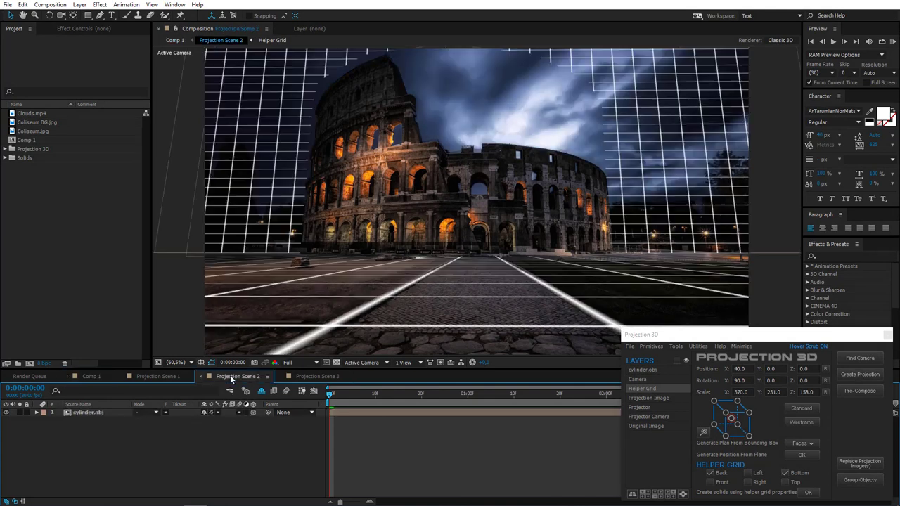
{"action": "left_click", "coordinate": [75, 412]}
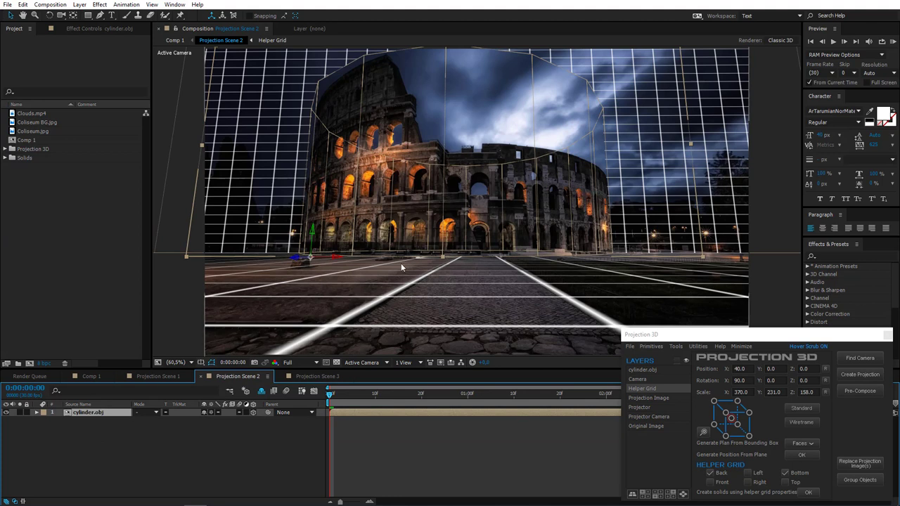
{"action": "left_click", "coordinate": [90, 376]}
{"action": "left_click", "coordinate": [98, 428]}
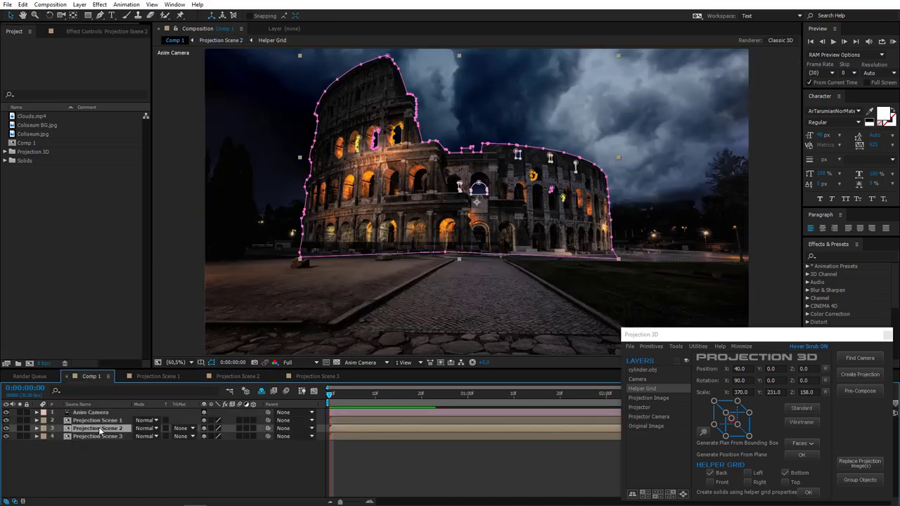
{"action": "mouse_move", "coordinate": [332, 396]}
{"action": "left_mouse_down"}
{"action": "mouse_move", "coordinate": [425, 407]}
{"action": "mouse_move", "coordinate": [329, 411]}
{"action": "left_mouse_up"}
{"action": "left_click", "coordinate": [219, 460]}
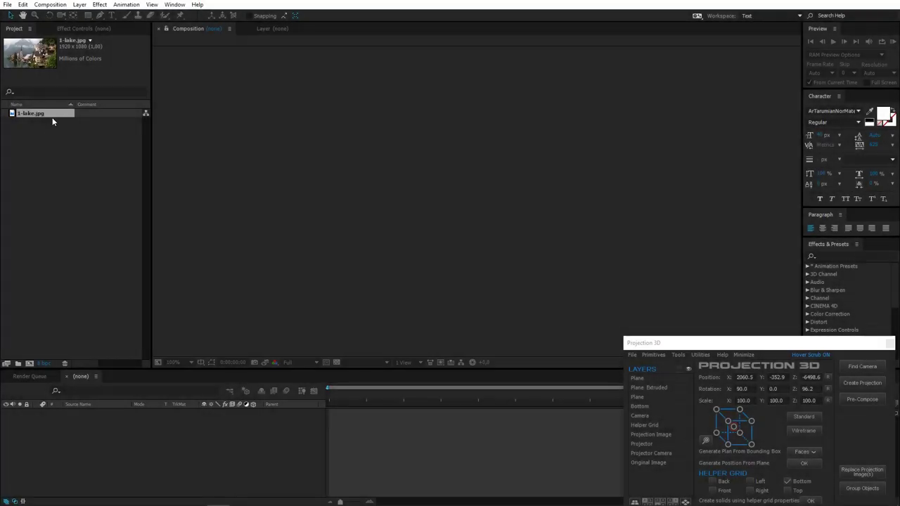
In the lake project, create a composition from 1-lake.jpg and add a camera with a helper grid using Find Camera
{"action": "left_click_drag", "start_coordinate": [52, 122], "coordinate": [125, 448]}
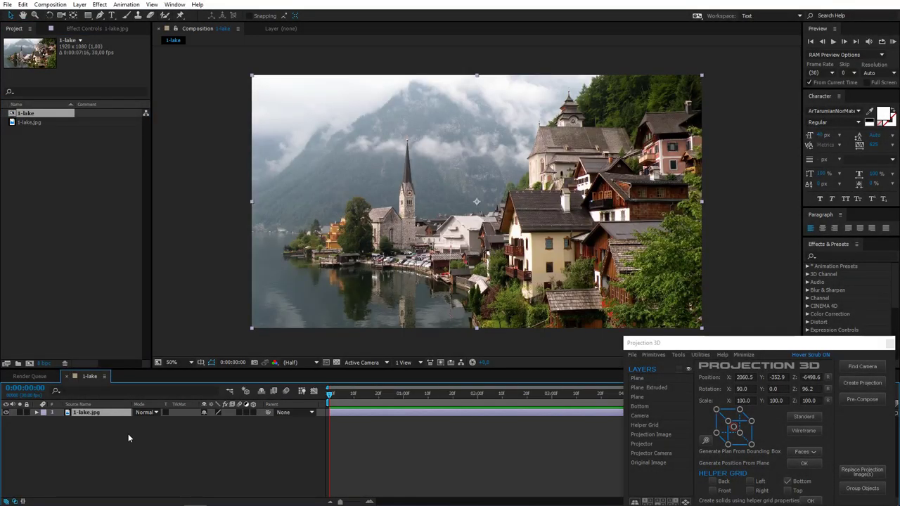
{"action": "left_click", "coordinate": [862, 367]}
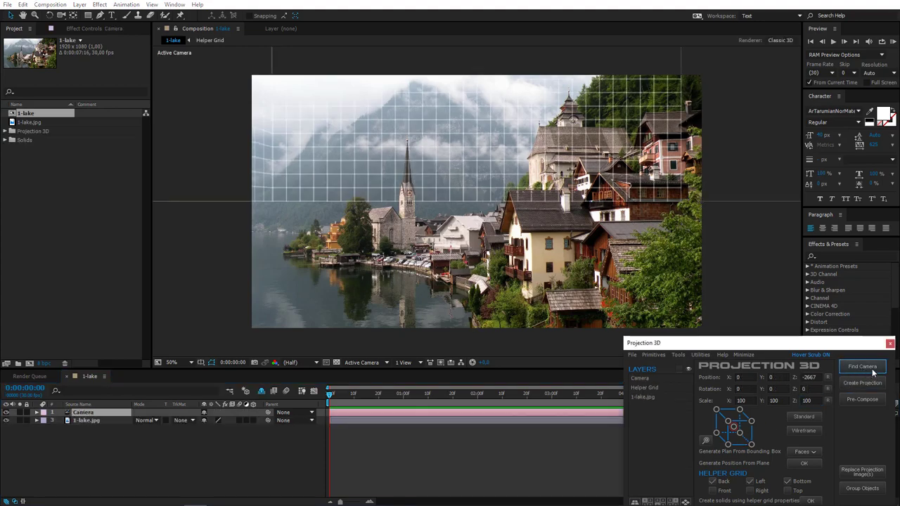
Swap the helper grid's Left face for the Right face and roughly match the camera to the lake photo's perspective
{"action": "key", "text": "c"}
{"action": "left_click_drag", "start_coordinate": [460, 177], "coordinate": [417, 246]}
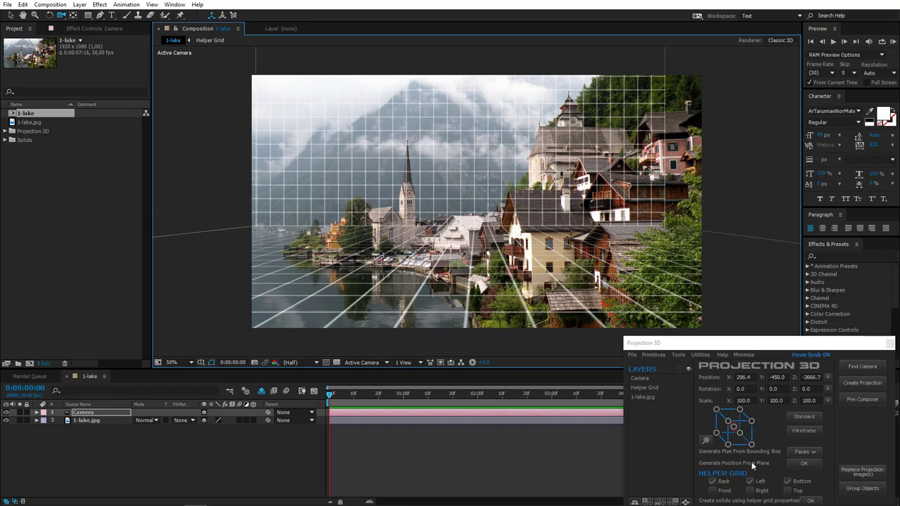
{"action": "left_click", "coordinate": [752, 483]}
{"action": "left_click", "coordinate": [758, 491]}
{"action": "left_click_drag", "start_coordinate": [490, 233], "coordinate": [352, 261]}
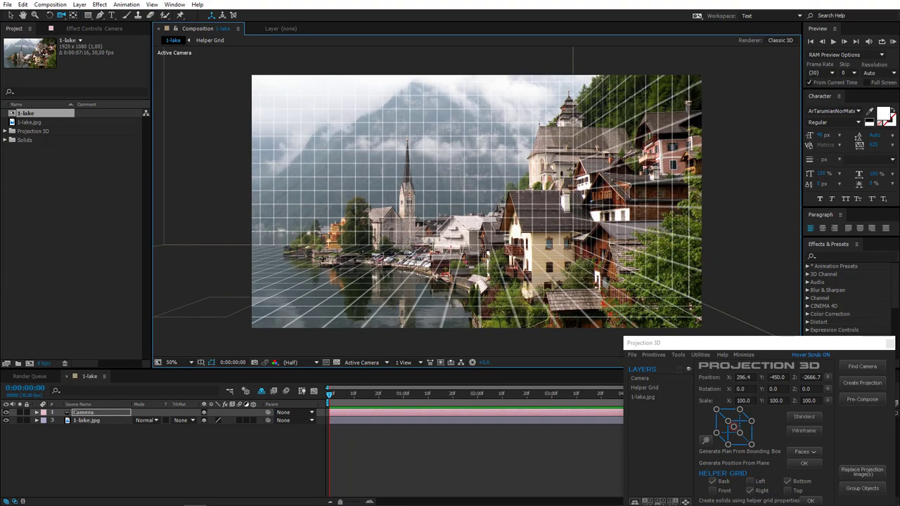
{"action": "left_click_drag", "start_coordinate": [488, 243], "coordinate": [496, 243]}
{"action": "left_click_drag", "start_coordinate": [436, 237], "coordinate": [437, 236]}
Fit the photo in the viewer and refine the camera so the grid aligns with the lake horizon and hillside houses
{"action": "left_click", "coordinate": [185, 363]}
{"action": "left_click", "coordinate": [203, 200]}
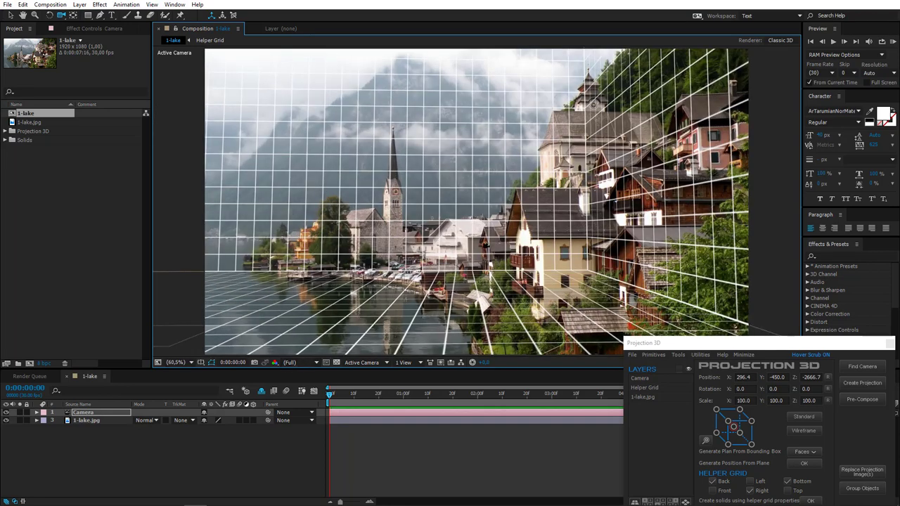
{"action": "left_click_drag", "start_coordinate": [519, 235], "coordinate": [498, 206]}
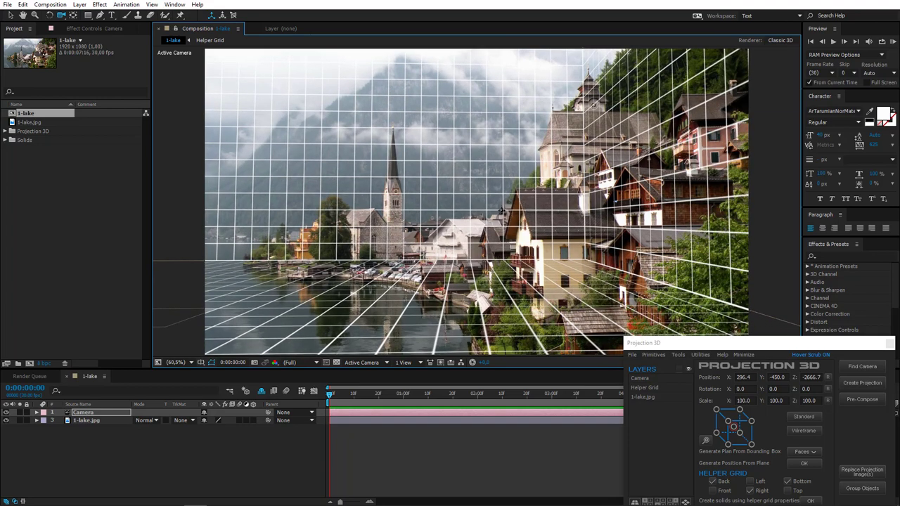
{"action": "left_click_drag", "start_coordinate": [512, 227], "coordinate": [511, 246]}
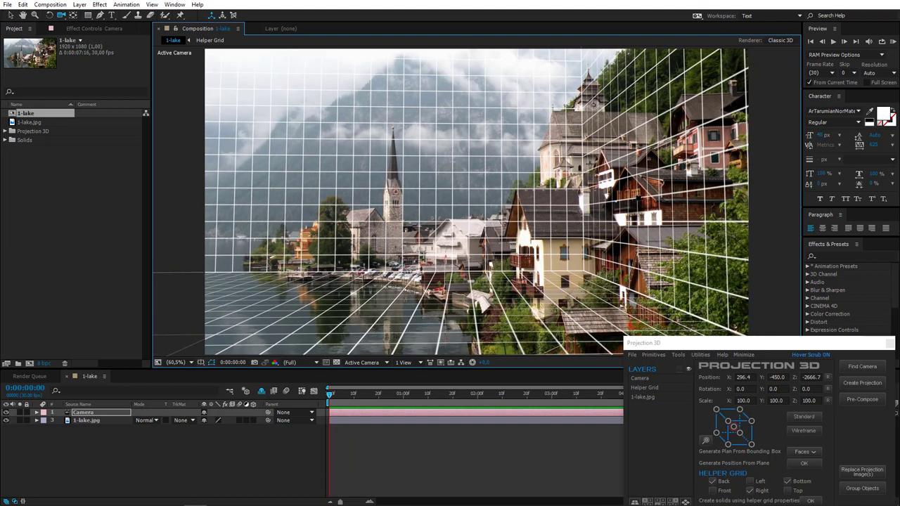
{"action": "left_click_drag", "start_coordinate": [609, 197], "coordinate": [610, 212]}
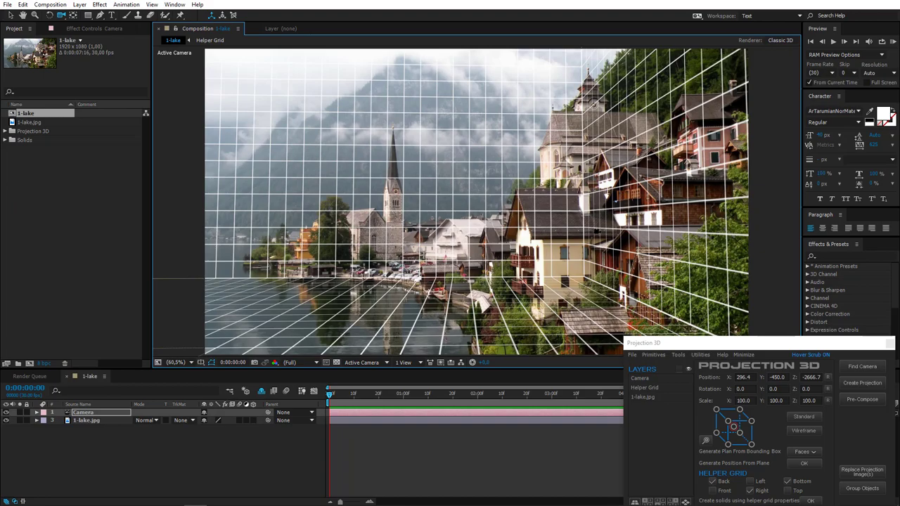
{"action": "left_click_drag", "start_coordinate": [580, 229], "coordinate": [398, 335]}
{"action": "left_click_drag", "start_coordinate": [402, 266], "coordinate": [407, 266]}
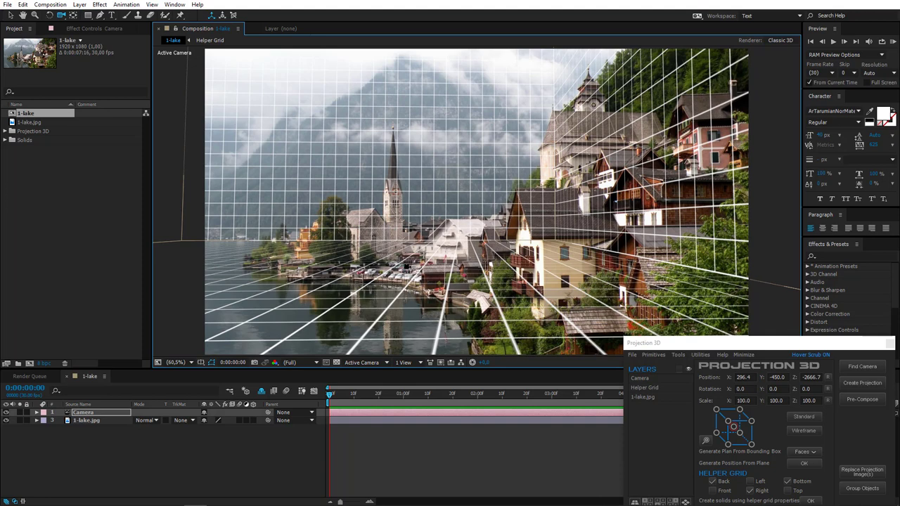
Create the projection from the camera and 1-lake.jpg, and pre-compose it with 2 copies
{"action": "left_click", "coordinate": [90, 420], "text": "shift"}
{"action": "left_click", "coordinate": [862, 383]}
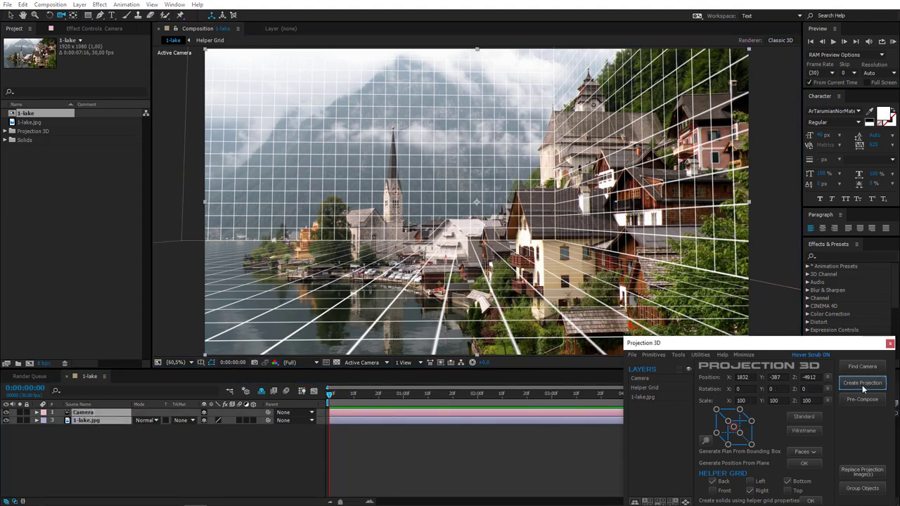
{"action": "left_click", "coordinate": [863, 399]}
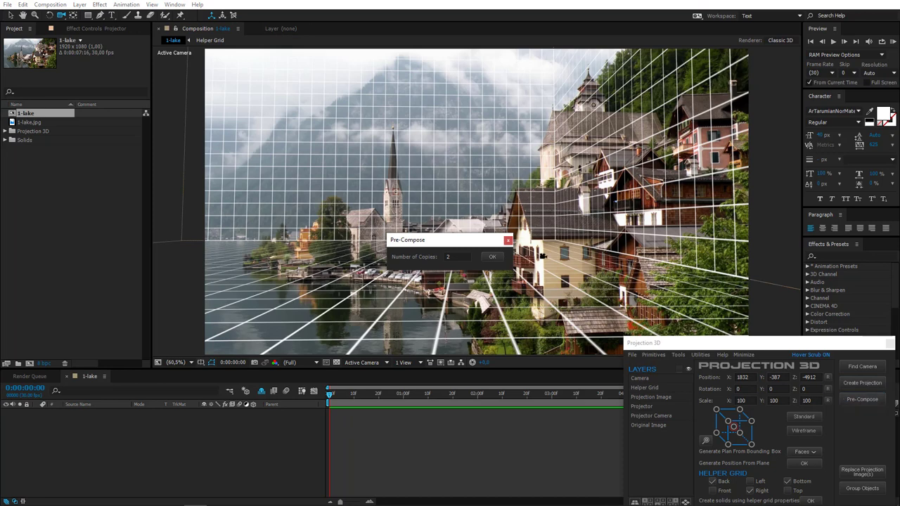
{"action": "left_click", "coordinate": [498, 260]}
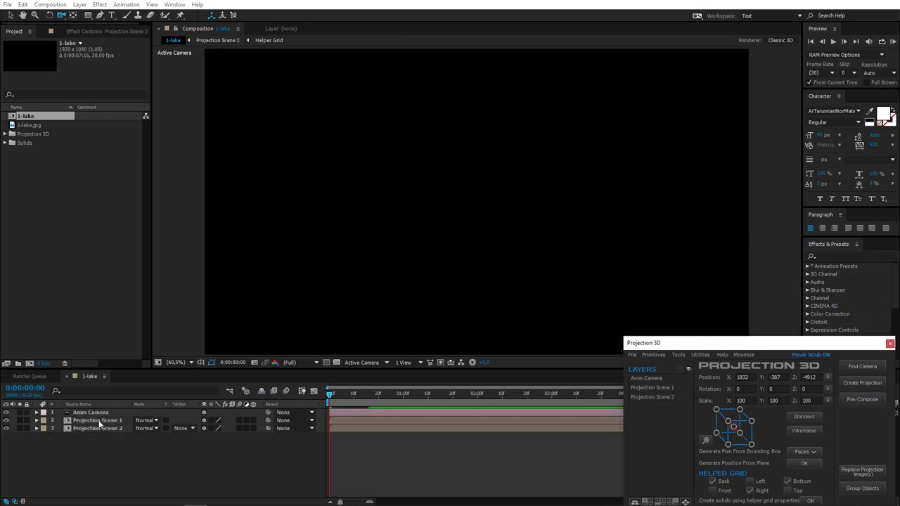
Open Projection Scene 2 and create a solid for only the Bottom face of the helper grid
{"action": "double_click", "coordinate": [102, 428]}
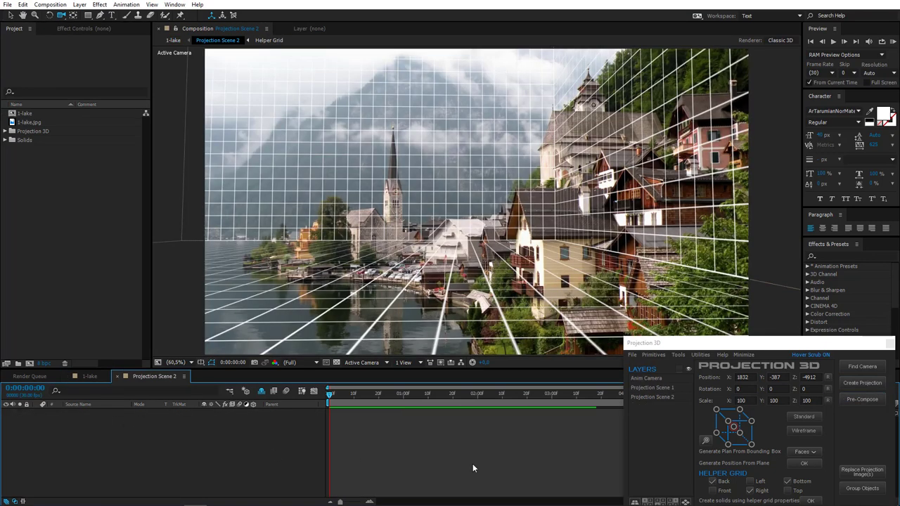
{"action": "left_click", "coordinate": [722, 483]}
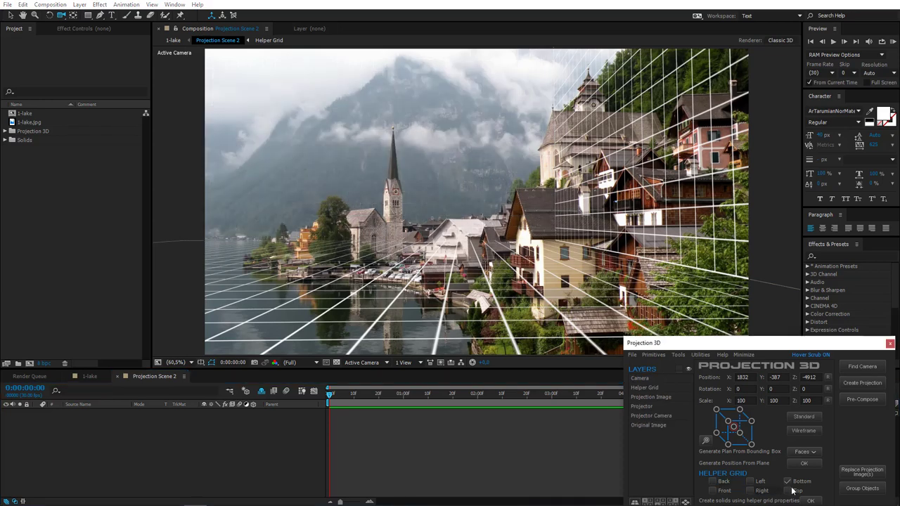
{"action": "left_click", "coordinate": [811, 501]}
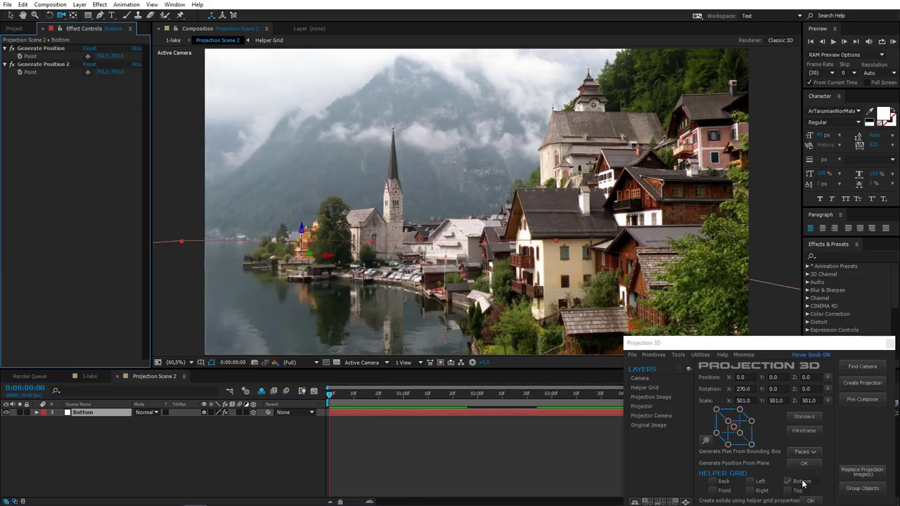
Place the Bottom layer's first Generate Position point at the base corner of the yellow house
{"action": "left_click", "coordinate": [57, 47]}
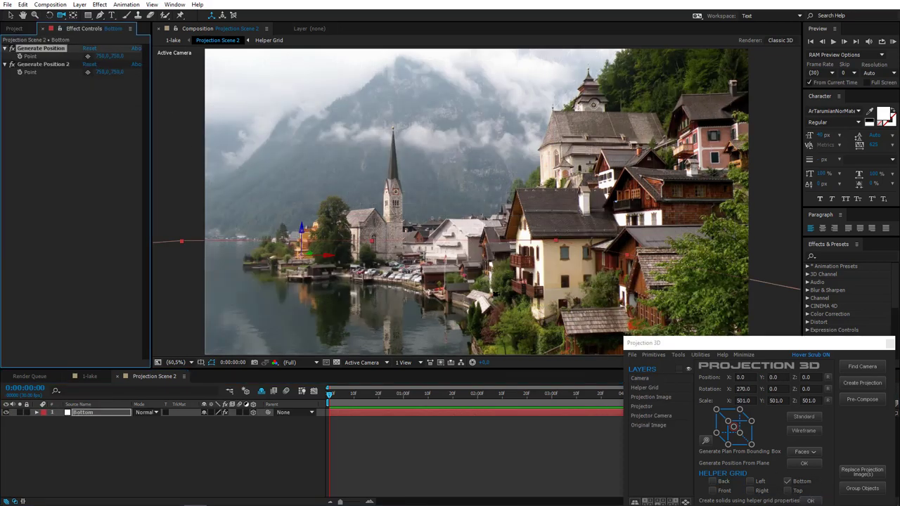
{"action": "left_click", "coordinate": [11, 16]}
{"action": "left_click_drag", "start_coordinate": [455, 321], "coordinate": [389, 252]}
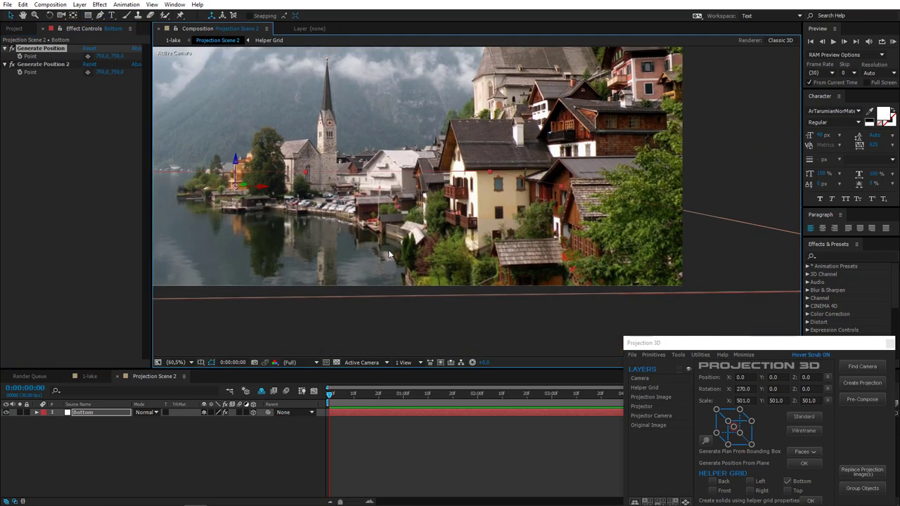
{"action": "scroll", "coordinate": [438, 291], "scroll_direction": "up", "scroll_amount": 5}
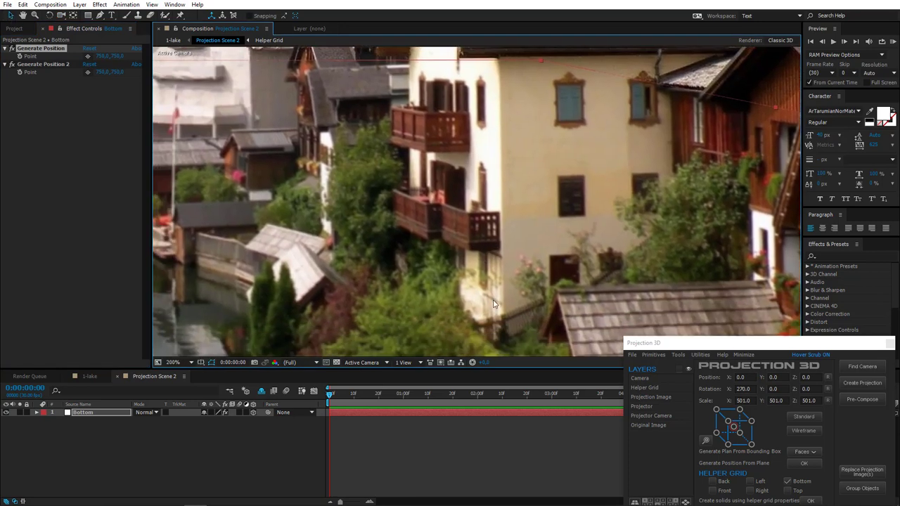
{"action": "scroll", "coordinate": [494, 303], "scroll_direction": "down", "scroll_amount": 2}
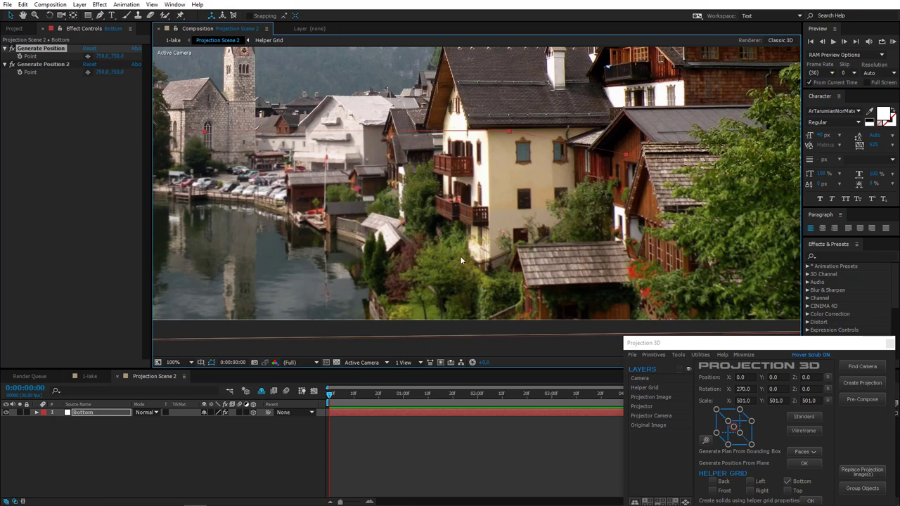
{"action": "left_click", "coordinate": [88, 56]}
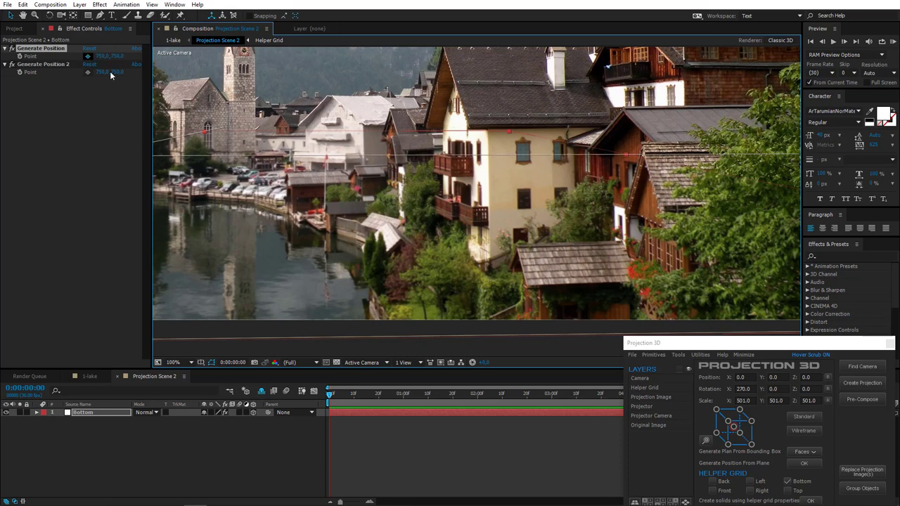
{"action": "left_click", "coordinate": [490, 275]}
{"action": "scroll", "coordinate": [497, 284], "scroll_direction": "up", "scroll_amount": 2}
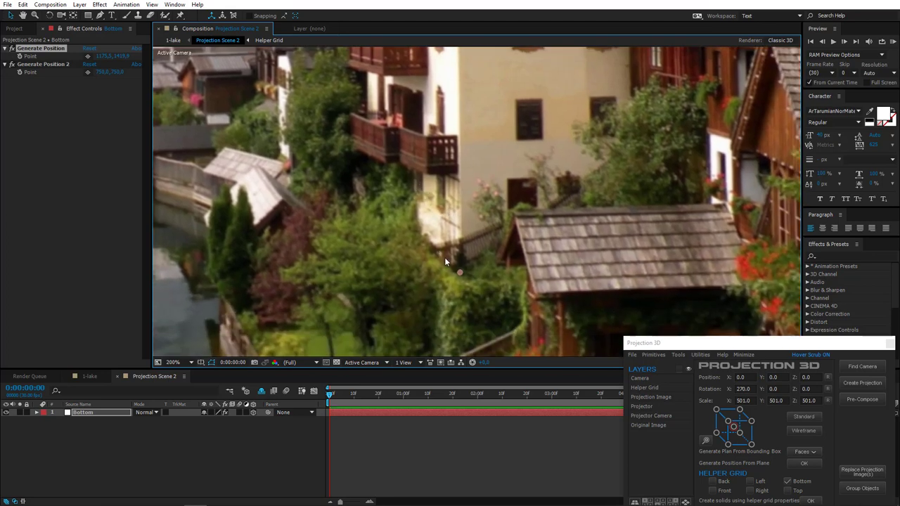
Place the Generate Position 2 point farther back along the base line of the yellow house's balcony wall
{"action": "left_click", "coordinate": [87, 73]}
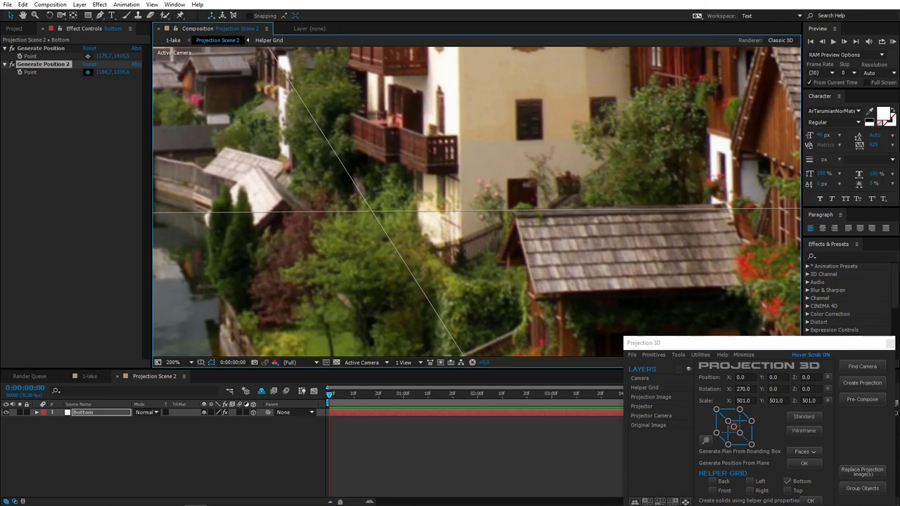
{"action": "left_click", "coordinate": [371, 211]}
{"action": "scroll", "coordinate": [398, 225], "scroll_direction": "down", "scroll_amount": 1}
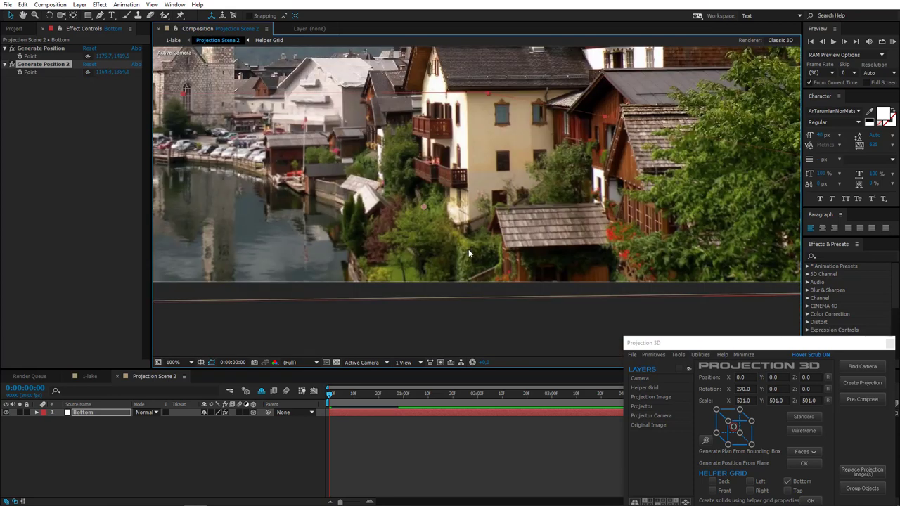
Generate a plane from both Generate Position points of the Bottom layer
{"action": "left_click", "coordinate": [44, 49]}
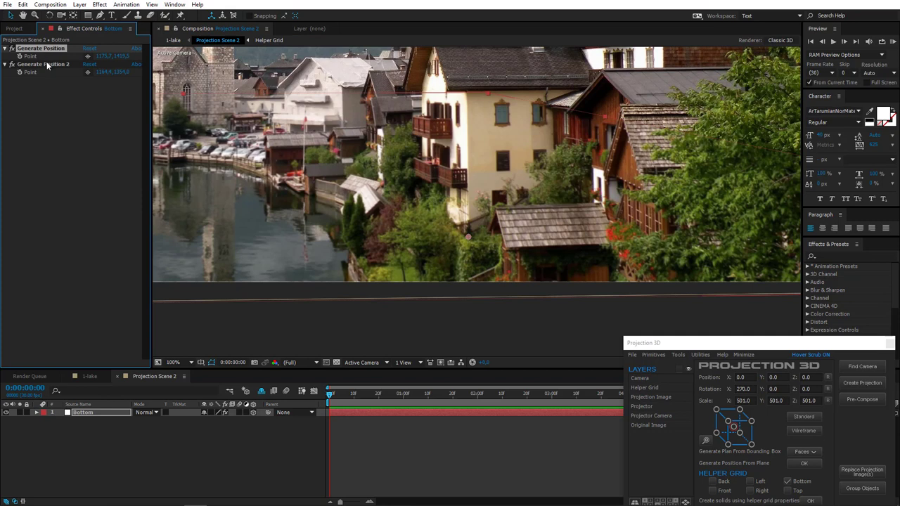
{"action": "left_click", "coordinate": [47, 65], "text": "ctrl"}
{"action": "left_click", "coordinate": [680, 356]}
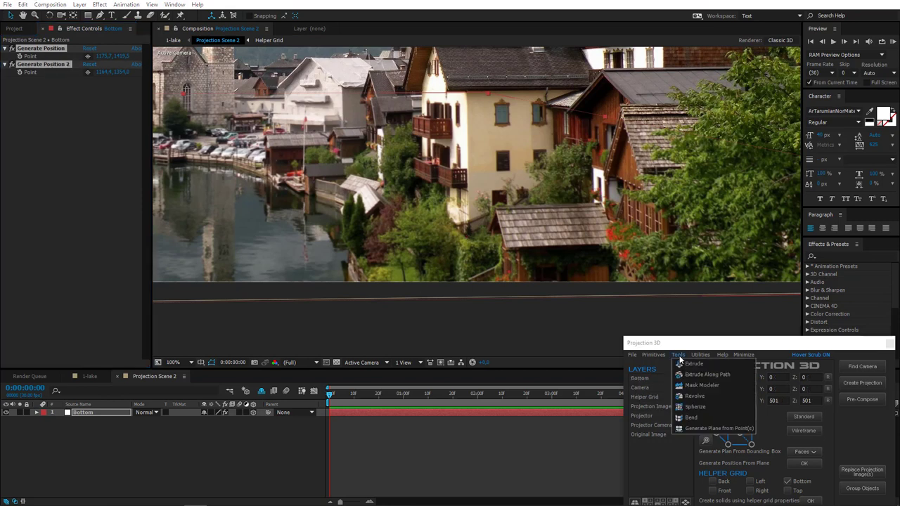
{"action": "left_click", "coordinate": [695, 428]}
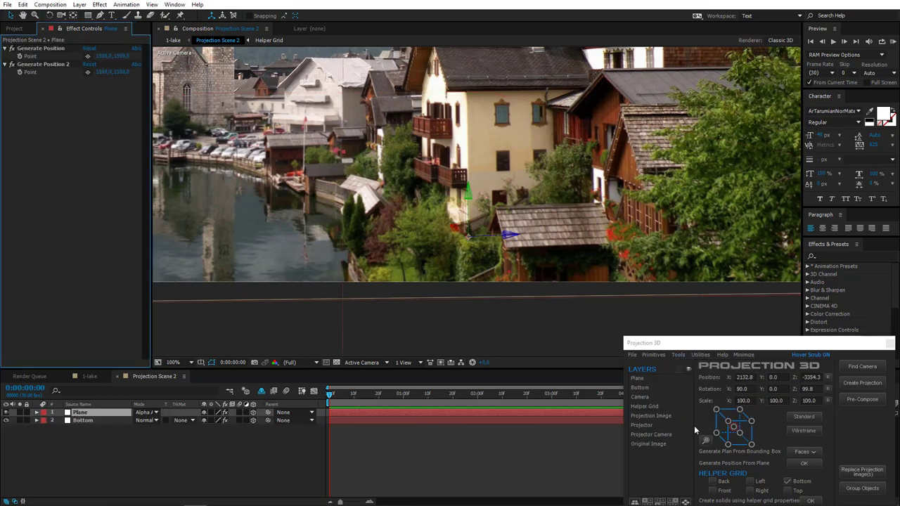
Draw a closed five-point mask on the new plane around the yellow house's gabled balcony wall
{"action": "left_click_drag", "start_coordinate": [518, 178], "coordinate": [491, 239]}
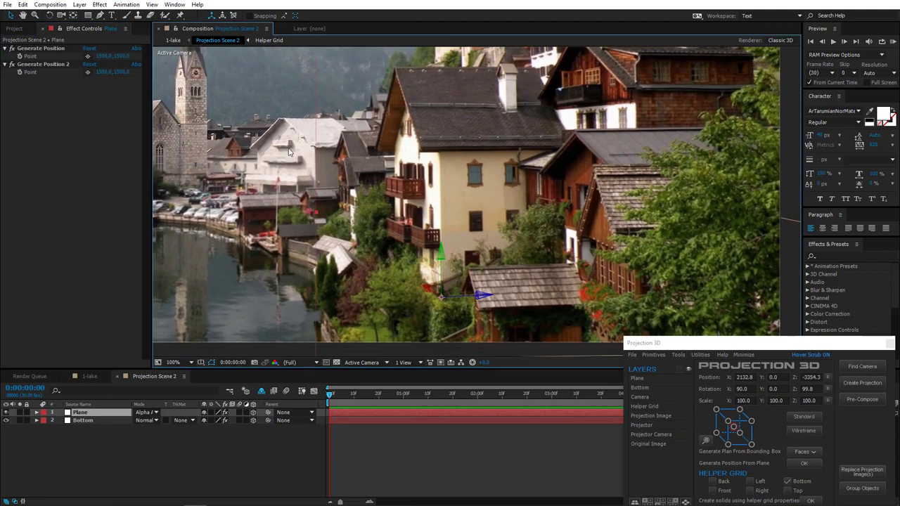
{"action": "left_click", "coordinate": [100, 15]}
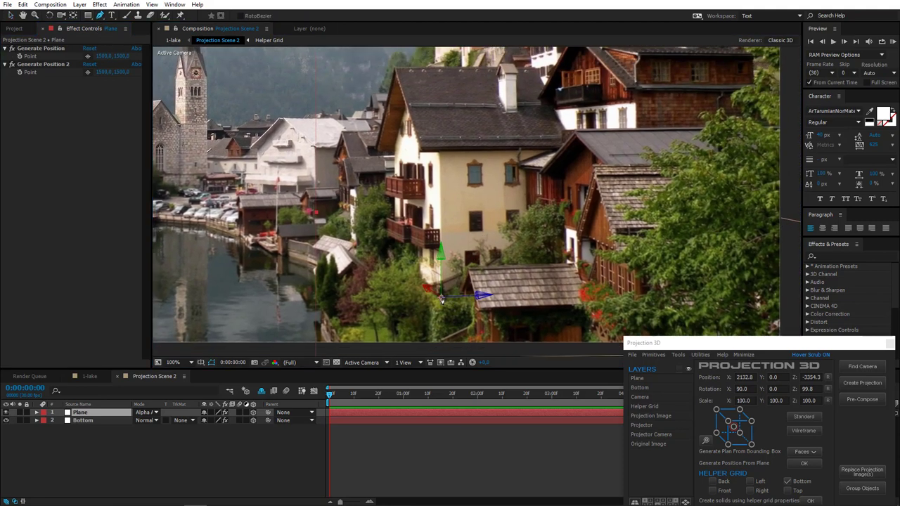
{"action": "left_click", "coordinate": [442, 300]}
{"action": "left_click", "coordinate": [440, 141]}
{"action": "left_click", "coordinate": [414, 82]}
{"action": "left_click", "coordinate": [395, 146]}
{"action": "left_click", "coordinate": [396, 269]}
{"action": "left_click", "coordinate": [440, 298]}
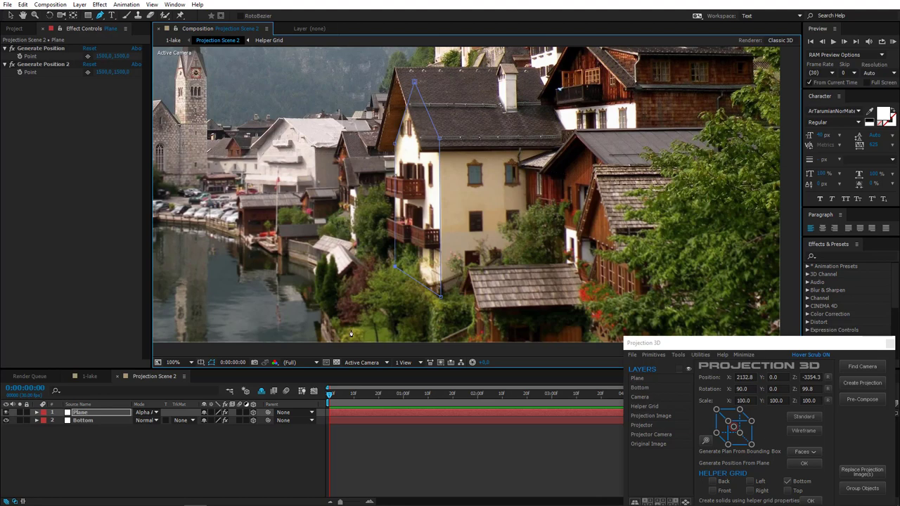
Extrude the masked plane with a depth size of 300, keeping the mask and leaving out the front face and backface
{"action": "key", "text": "m"}
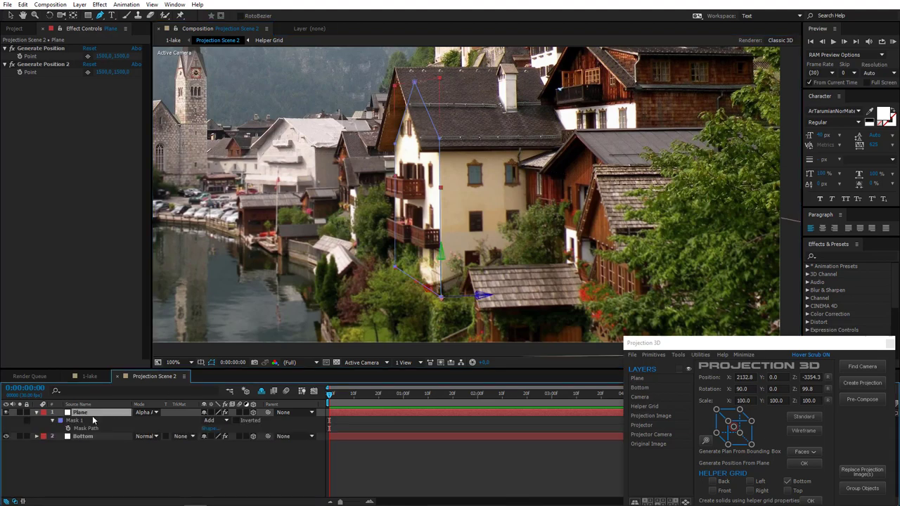
{"action": "left_click", "coordinate": [678, 355]}
{"action": "left_click", "coordinate": [703, 394]}
{"action": "left_click_drag", "start_coordinate": [742, 348], "coordinate": [799, 209]}
{"action": "left_click", "coordinate": [839, 277]}
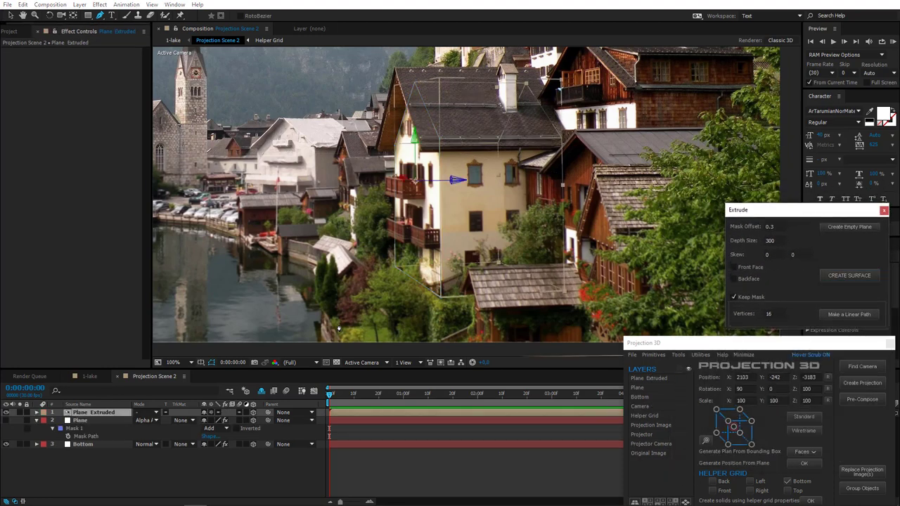
Set the Z scale of the Plane Extruded layer to 107% to lengthen the house
{"action": "left_click", "coordinate": [99, 413]}
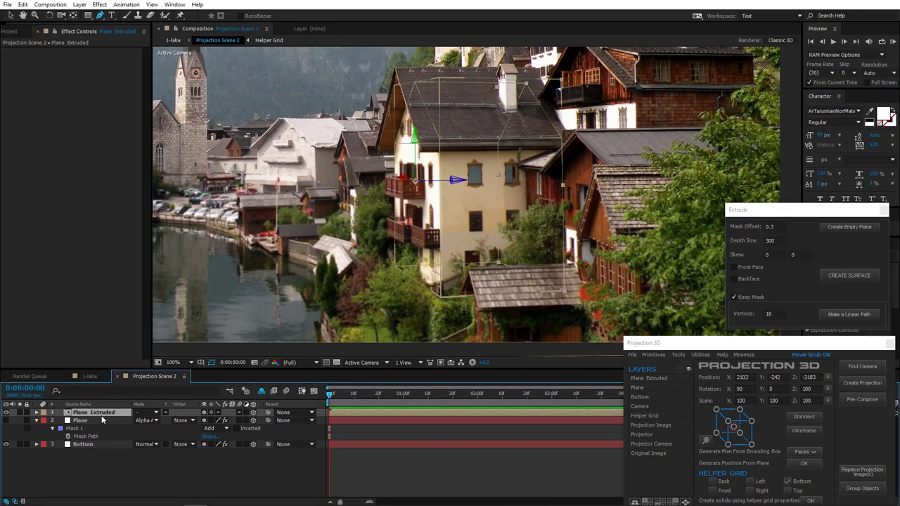
{"action": "key", "text": "s"}
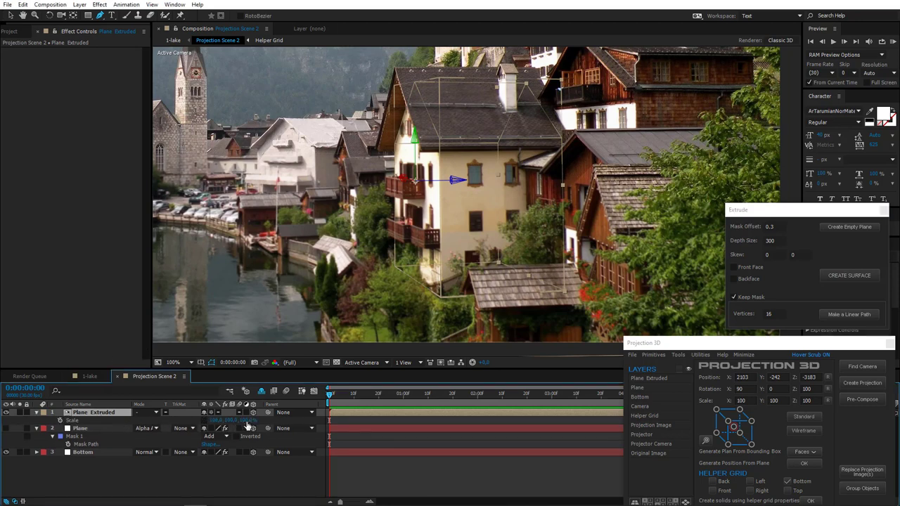
{"action": "left_click_drag", "start_coordinate": [248, 421], "coordinate": [252, 421]}
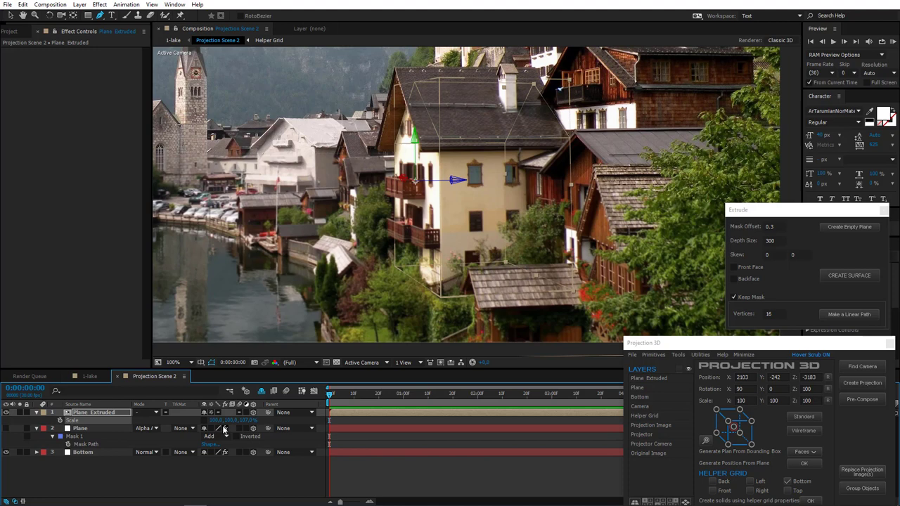
Place the masked plane's Generate Position point at the wall corner under the roof edge and create a new plane there
{"action": "left_click", "coordinate": [71, 428]}
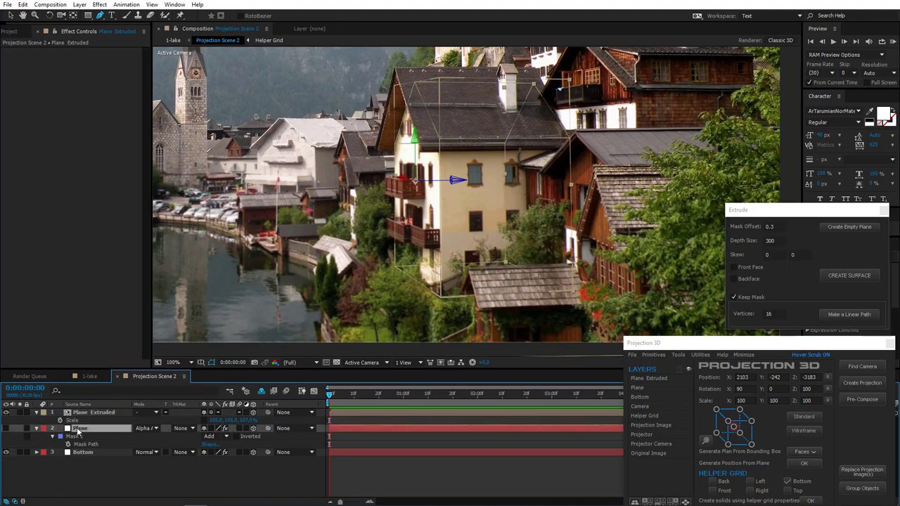
{"action": "left_click", "coordinate": [37, 413]}
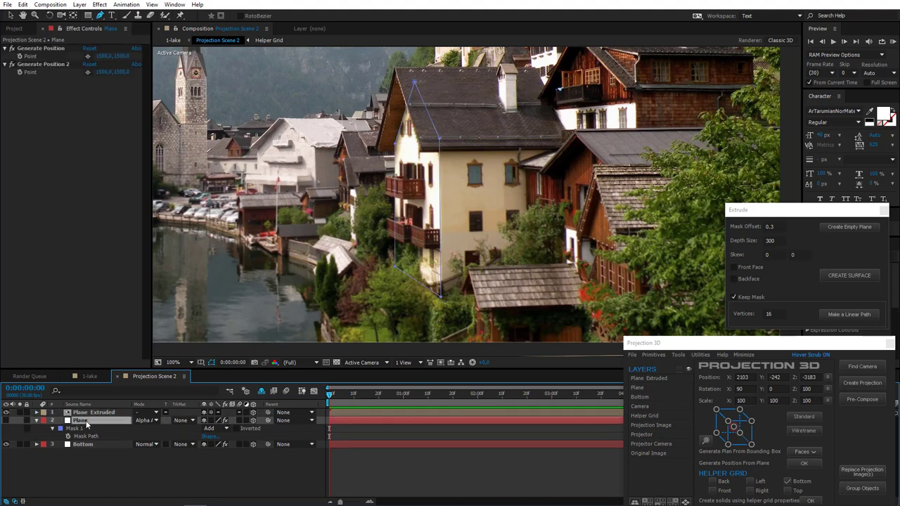
{"action": "left_click", "coordinate": [87, 56]}
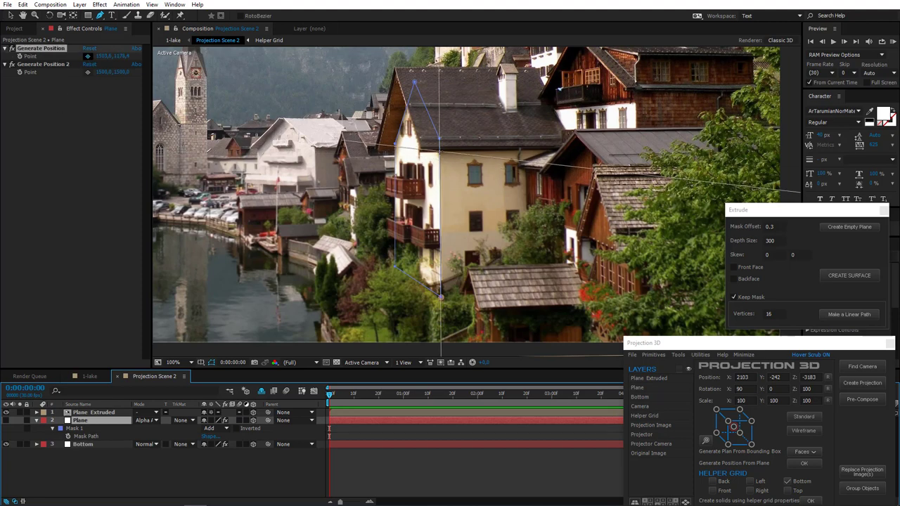
{"action": "left_click", "coordinate": [656, 356]}
{"action": "left_click", "coordinate": [690, 369]}
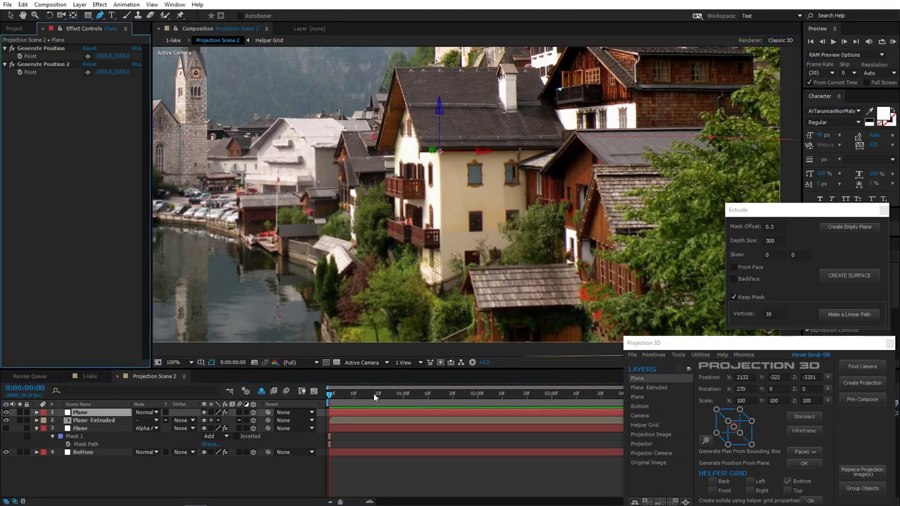
Copy the orientation and rotation values of Plane Extruded onto the new top Plane layer
{"action": "left_click", "coordinate": [94, 422]}
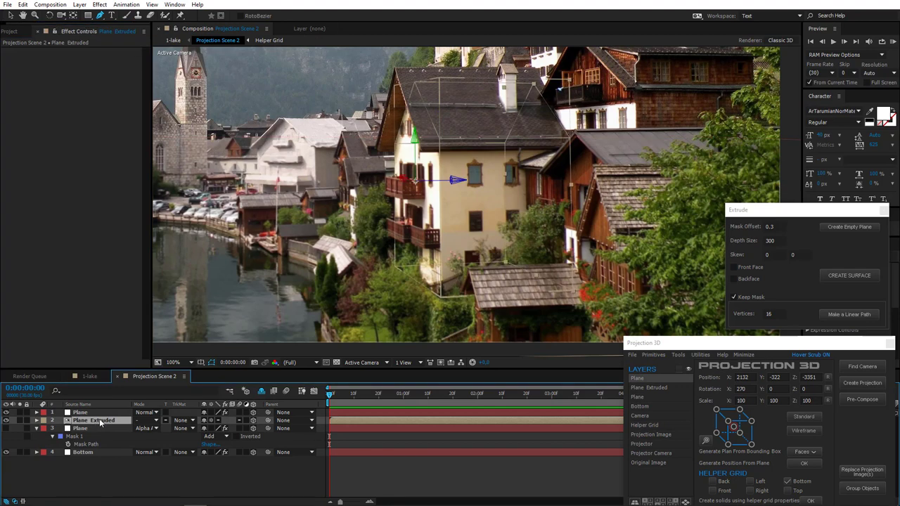
{"action": "key", "text": "r"}
{"action": "left_click", "coordinate": [91, 453], "text": "shift"}
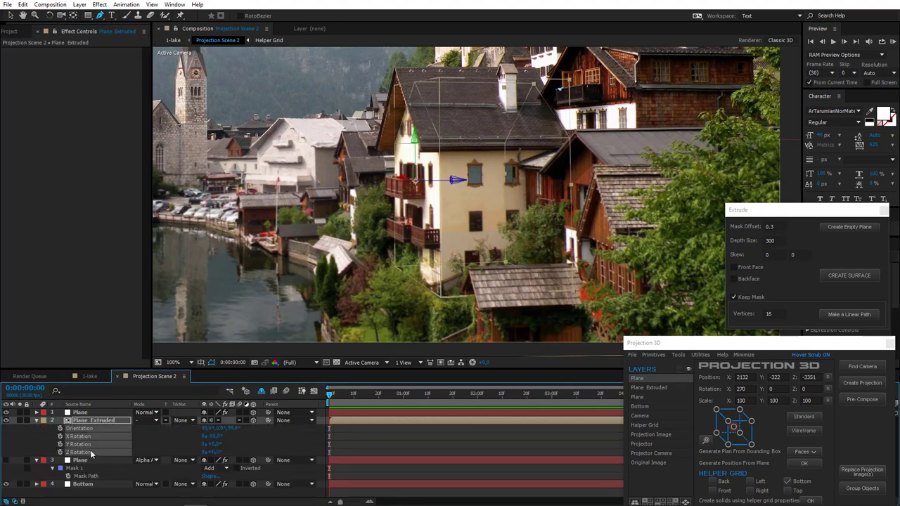
{"action": "left_click", "coordinate": [81, 413]}
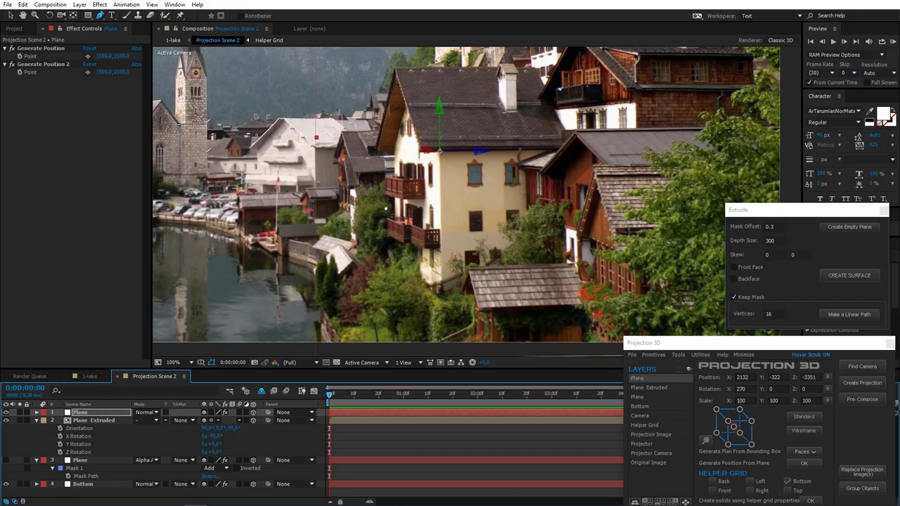
Reposition only the new plane's anchor point to the lower front-left corner of the anchor point cube
{"action": "left_click", "coordinate": [706, 440]}
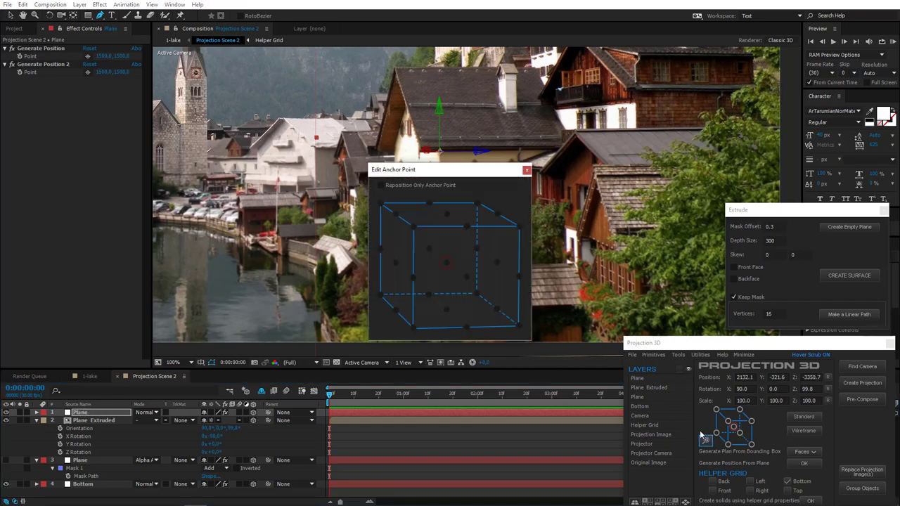
{"action": "left_click_drag", "start_coordinate": [453, 169], "coordinate": [424, 168]}
{"action": "left_click_drag", "start_coordinate": [102, 116], "coordinate": [106, 133]}
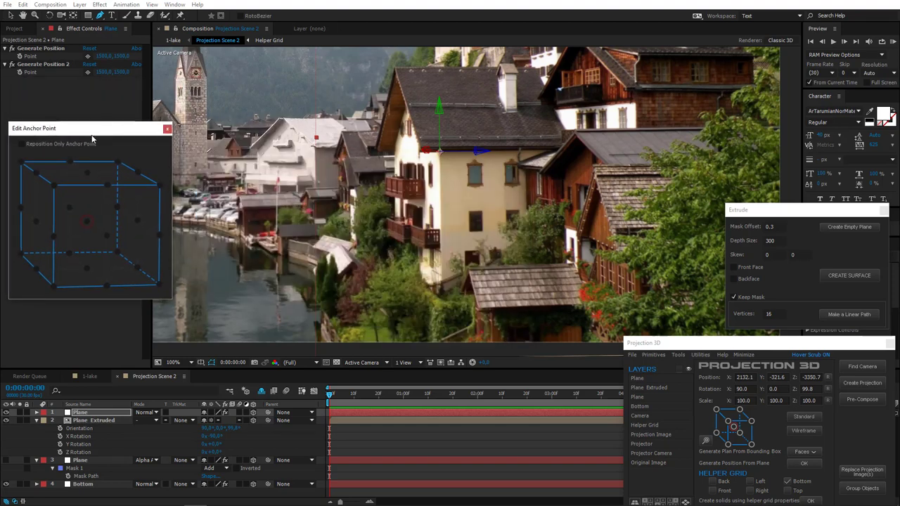
{"action": "left_click", "coordinate": [159, 284]}
{"action": "left_click", "coordinate": [54, 286]}
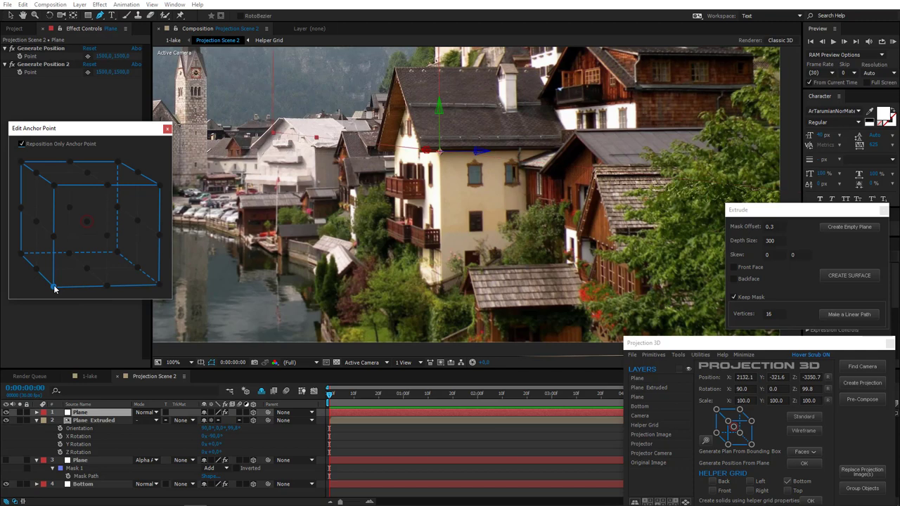
Set the top Plane layer's Y Rotation to 90° and fit the composition in the viewer
{"action": "scroll", "coordinate": [366, 194], "scroll_direction": "down", "scroll_amount": 2}
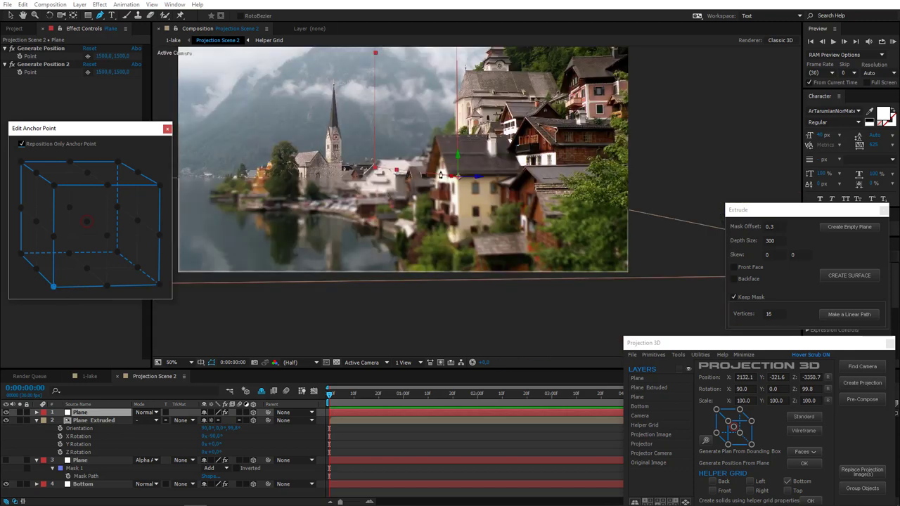
{"action": "left_click", "coordinate": [99, 415]}
{"action": "key", "text": "r"}
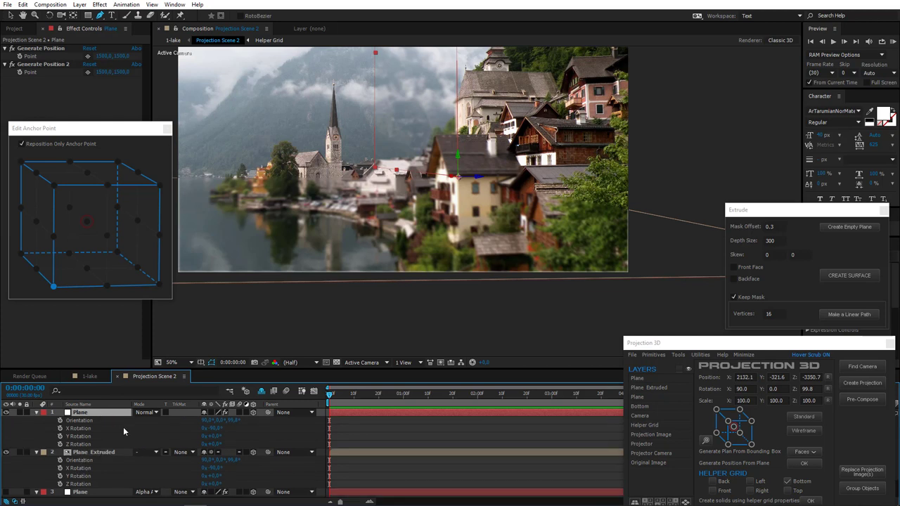
{"action": "left_click", "coordinate": [213, 436]}
{"action": "type", "text": "90"}
{"action": "key", "text": "Return"}
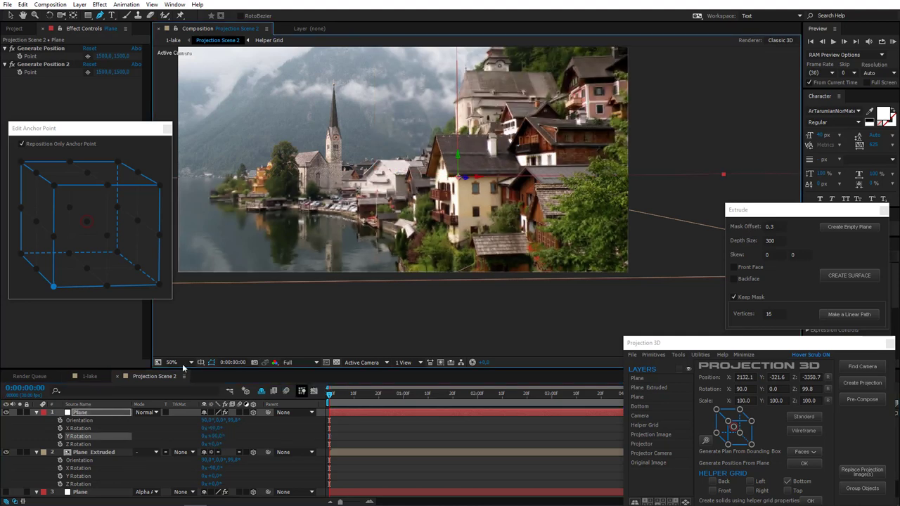
{"action": "left_click", "coordinate": [182, 366]}
{"action": "left_click", "coordinate": [190, 198]}
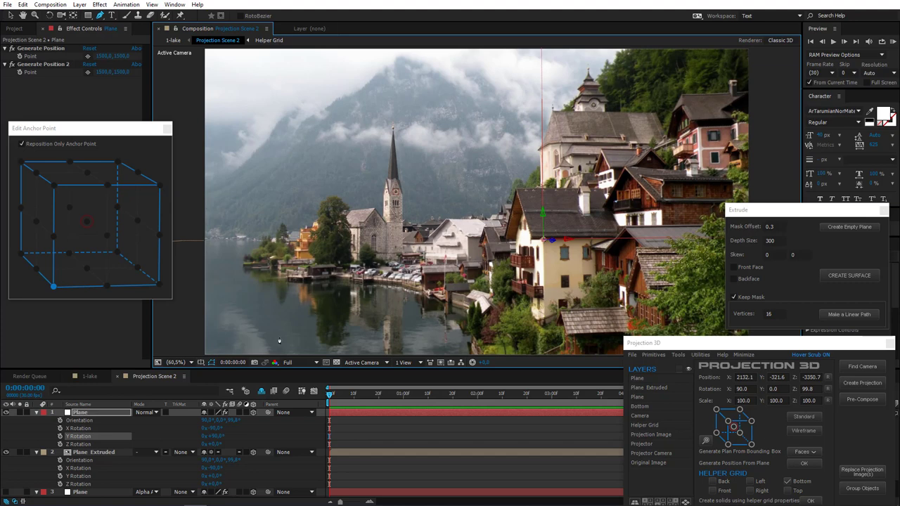
Scale the top Plane layer down uniformly to 7%
{"action": "left_click", "coordinate": [88, 414]}
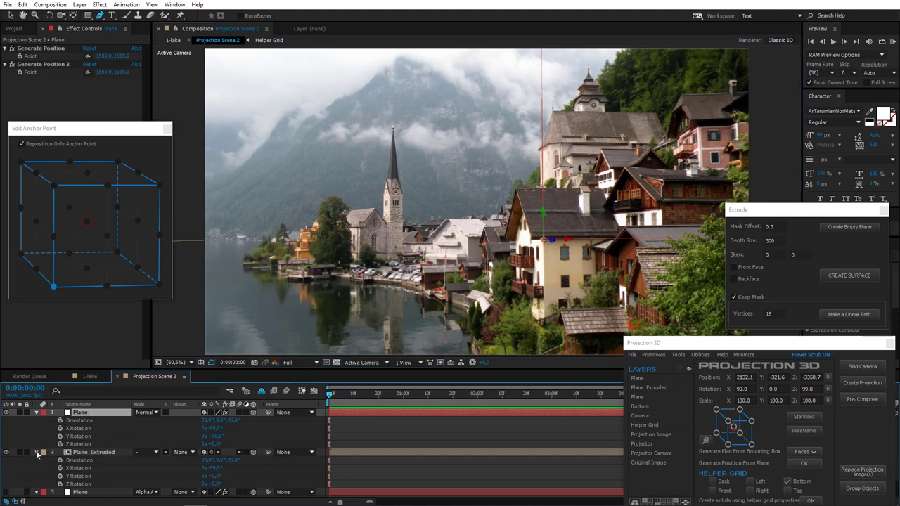
{"action": "left_click", "coordinate": [38, 452]}
{"action": "key", "text": "s"}
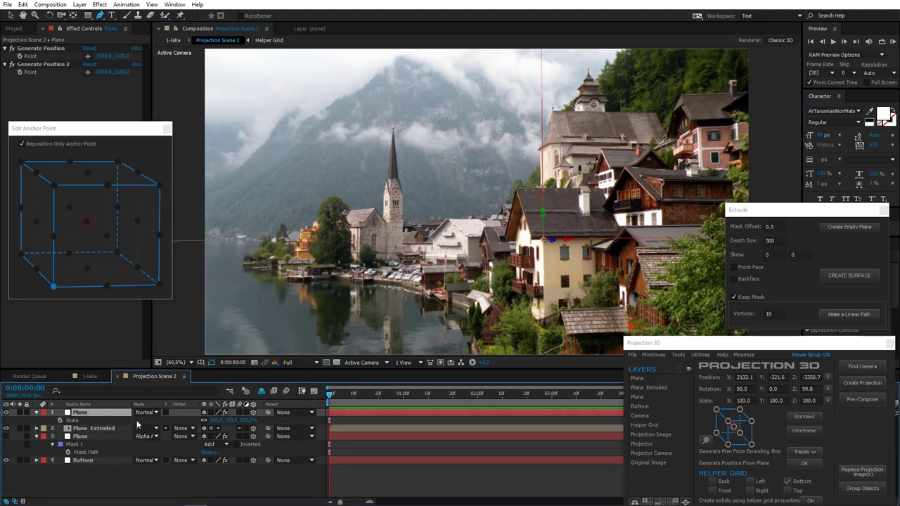
{"action": "left_click_drag", "start_coordinate": [215, 422], "coordinate": [172, 427]}
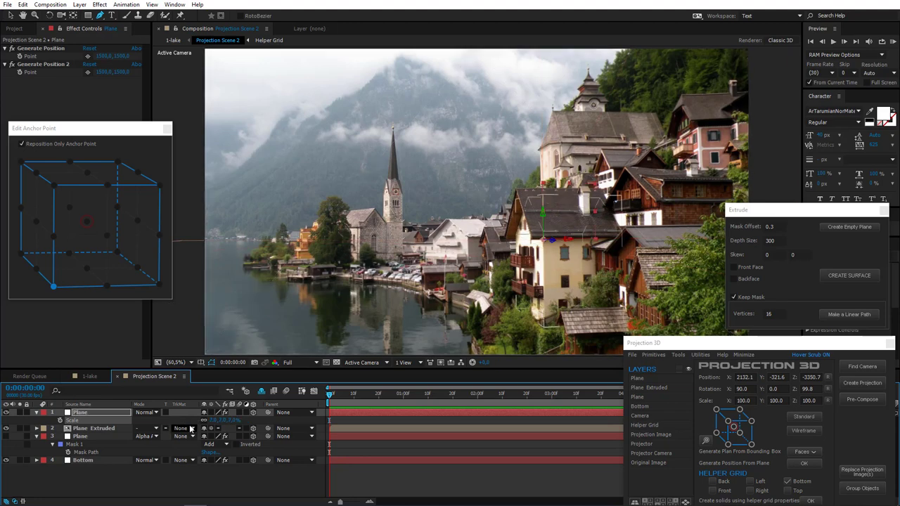
Widen the scaled plane along the yellow house's front eave until it reaches past the roof's far end
{"action": "scroll", "coordinate": [569, 317], "scroll_direction": "up", "scroll_amount": 1}
{"action": "left_click", "coordinate": [10, 15]}
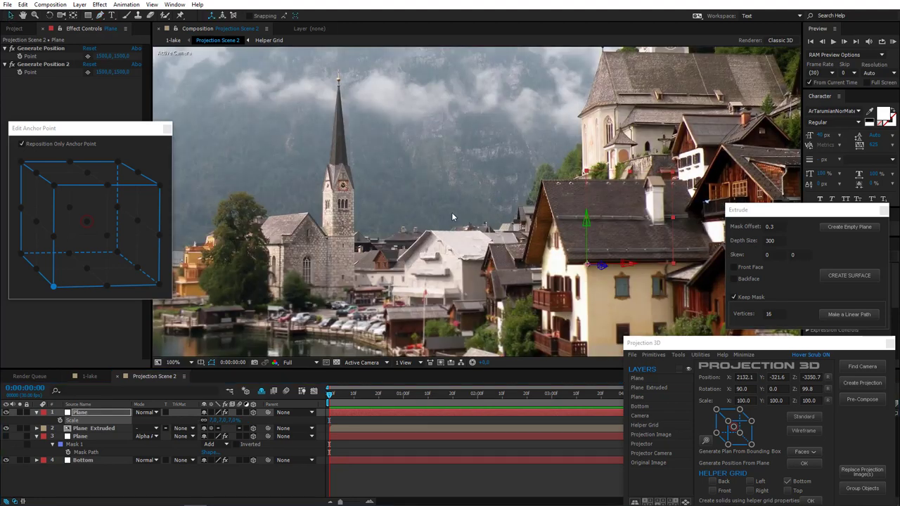
{"action": "left_click_drag", "start_coordinate": [536, 250], "coordinate": [442, 215]}
{"action": "scroll", "coordinate": [441, 216], "scroll_direction": "up", "scroll_amount": 1}
{"action": "left_click_drag", "start_coordinate": [514, 261], "coordinate": [454, 288]}
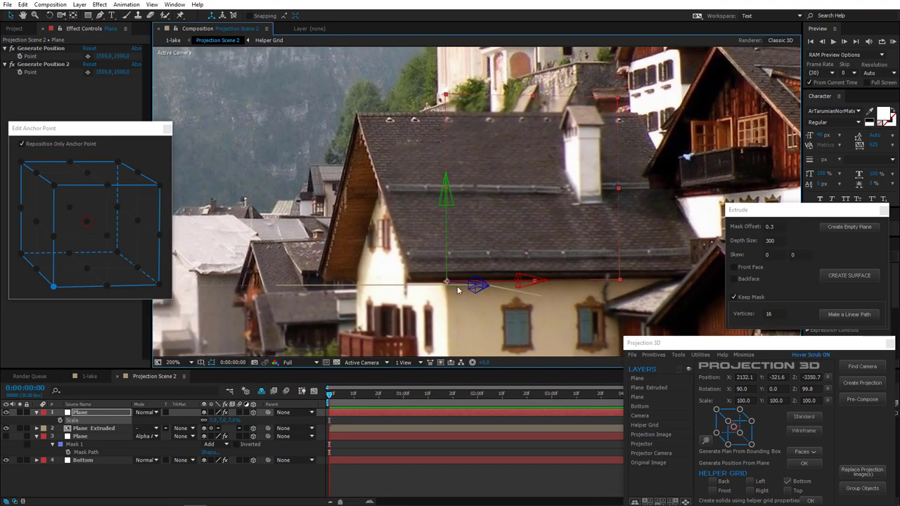
{"action": "left_click_drag", "start_coordinate": [511, 285], "coordinate": [476, 285]}
{"action": "left_click_drag", "start_coordinate": [532, 254], "coordinate": [470, 251]}
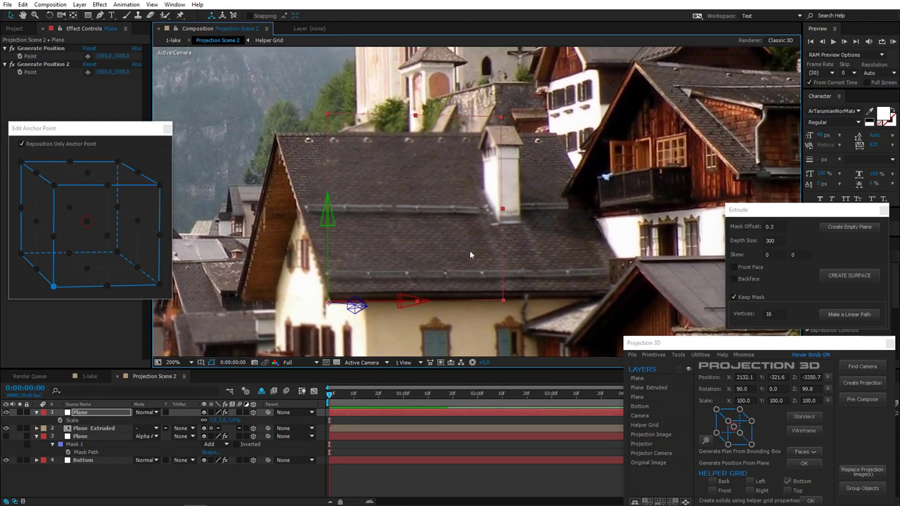
{"action": "left_click_drag", "start_coordinate": [511, 214], "coordinate": [644, 224]}
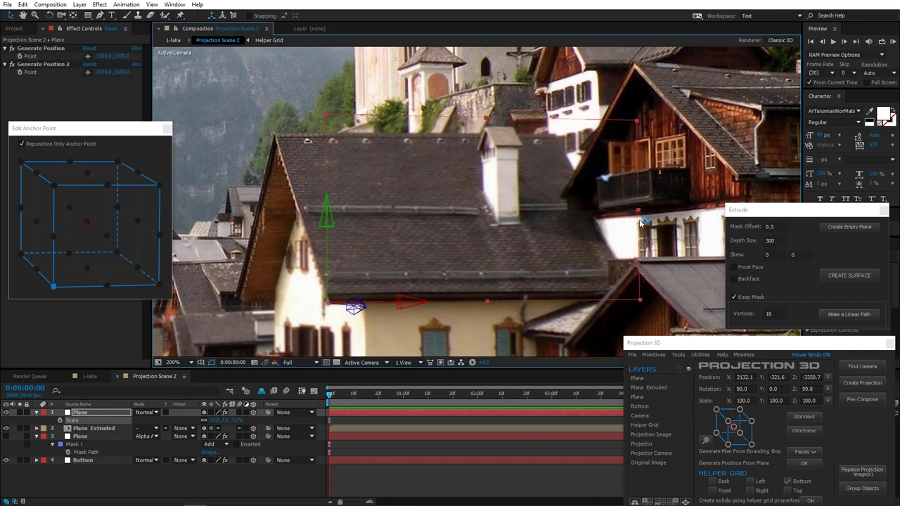
Tilt the plane back to match the front roof slope and stretch its upper edge to the ridge
{"action": "left_click", "coordinate": [49, 15]}
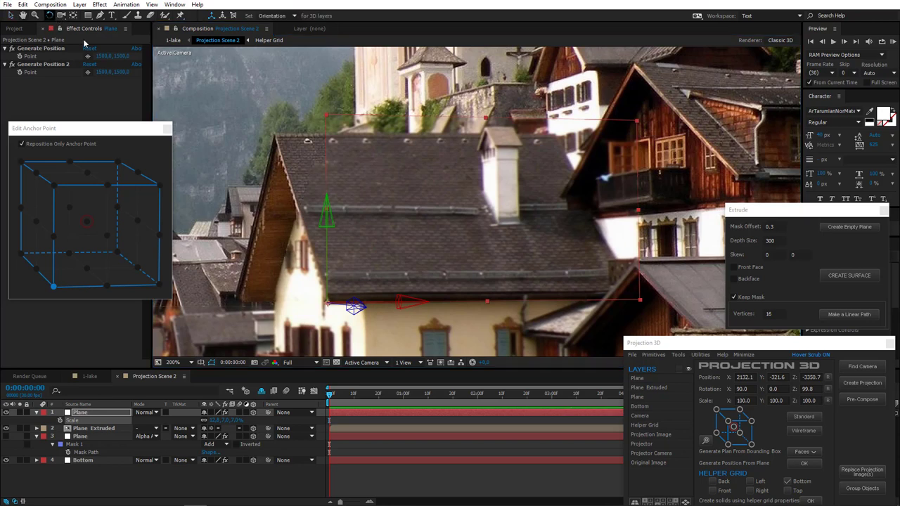
{"action": "left_click_drag", "start_coordinate": [393, 287], "coordinate": [408, 261]}
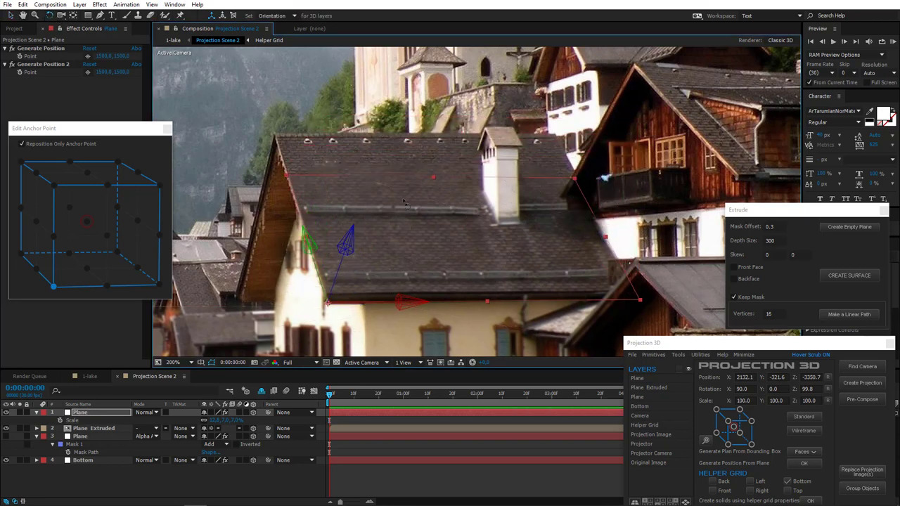
{"action": "left_click", "coordinate": [10, 14]}
{"action": "left_click_drag", "start_coordinate": [434, 178], "coordinate": [422, 138]}
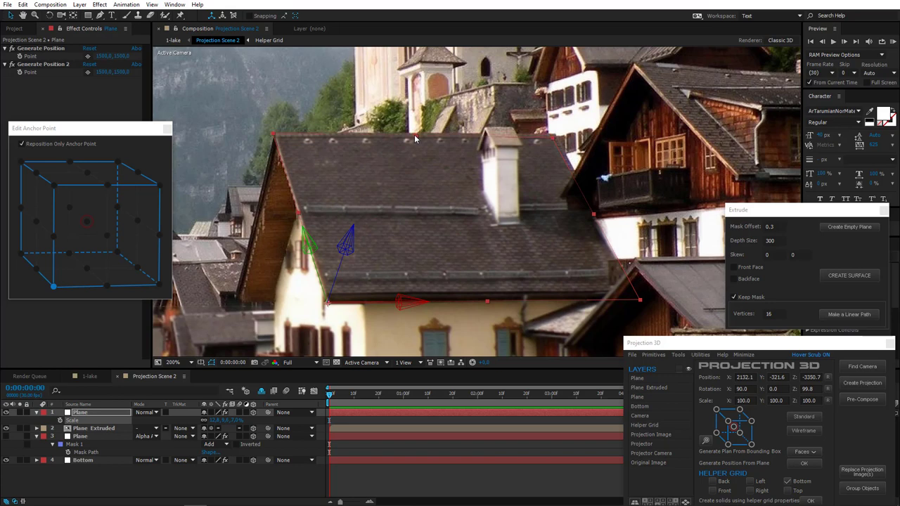
{"action": "left_click_drag", "start_coordinate": [595, 214], "coordinate": [598, 215]}
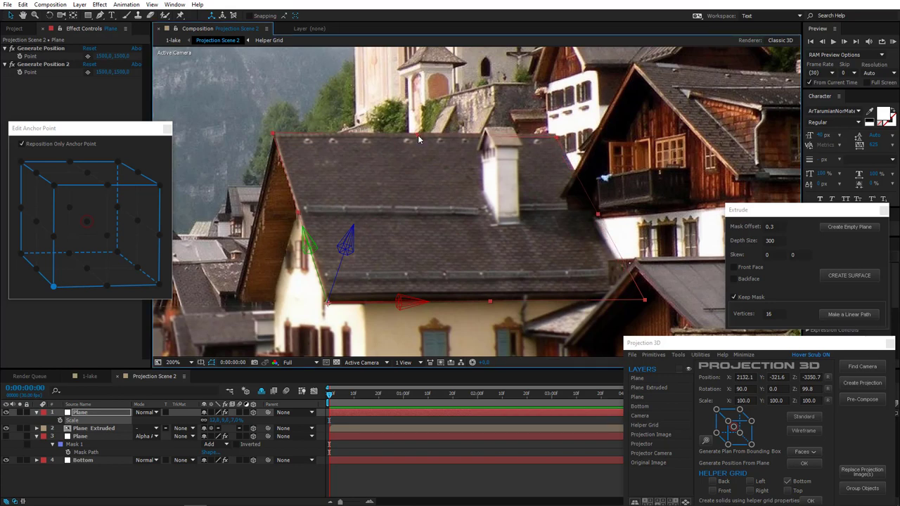
Duplicate the roof plane and move the duplicate's anchor point to its upper front-left corner with Reposition Only Anchor Point off
{"action": "scroll", "coordinate": [469, 205], "scroll_direction": "down", "scroll_amount": 1}
{"action": "left_click_drag", "start_coordinate": [382, 222], "coordinate": [462, 227]}
{"action": "left_click", "coordinate": [88, 412]}
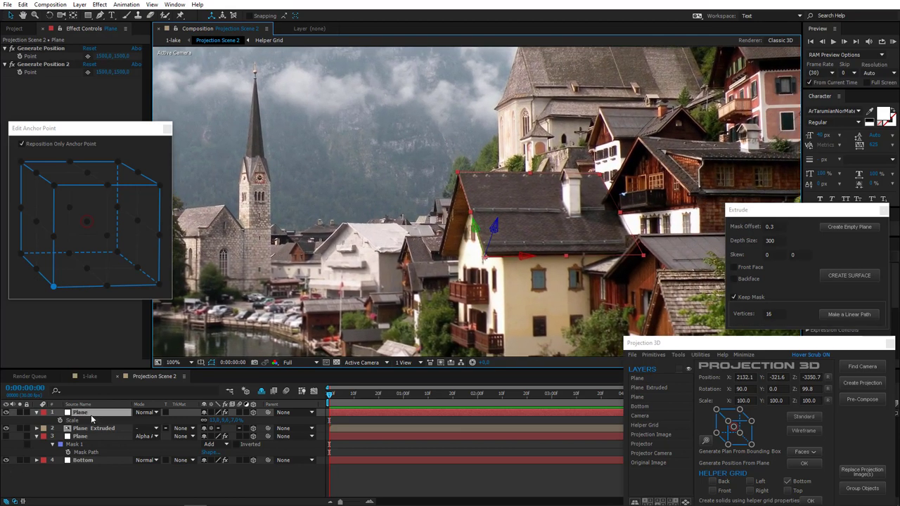
{"action": "key", "text": "ctrl+d"}
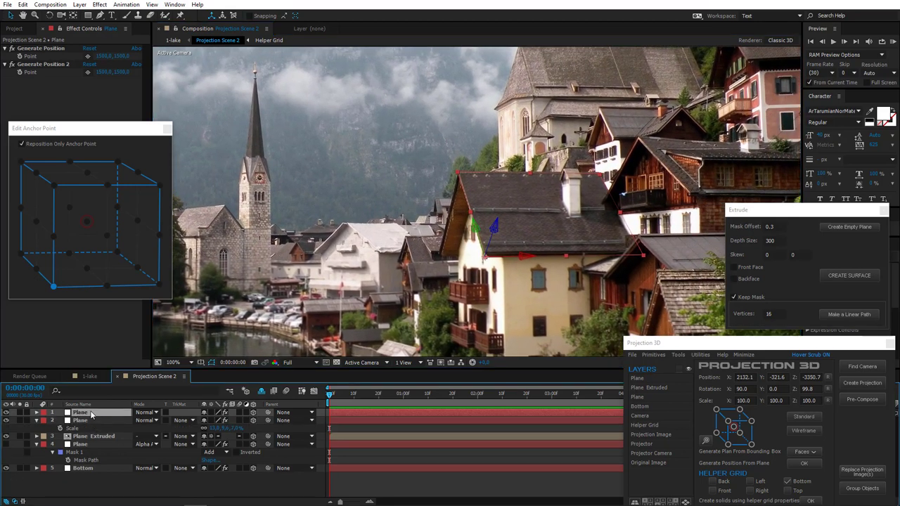
{"action": "left_click", "coordinate": [59, 144]}
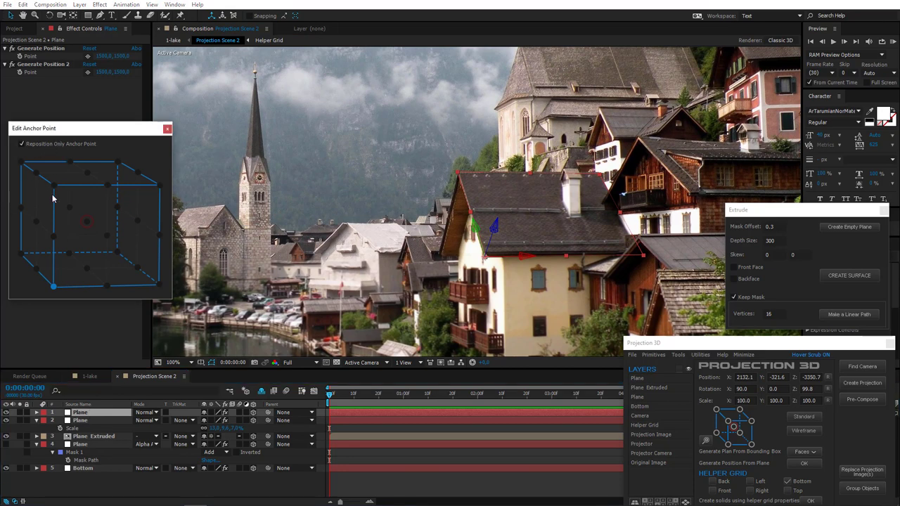
{"action": "left_click", "coordinate": [55, 187]}
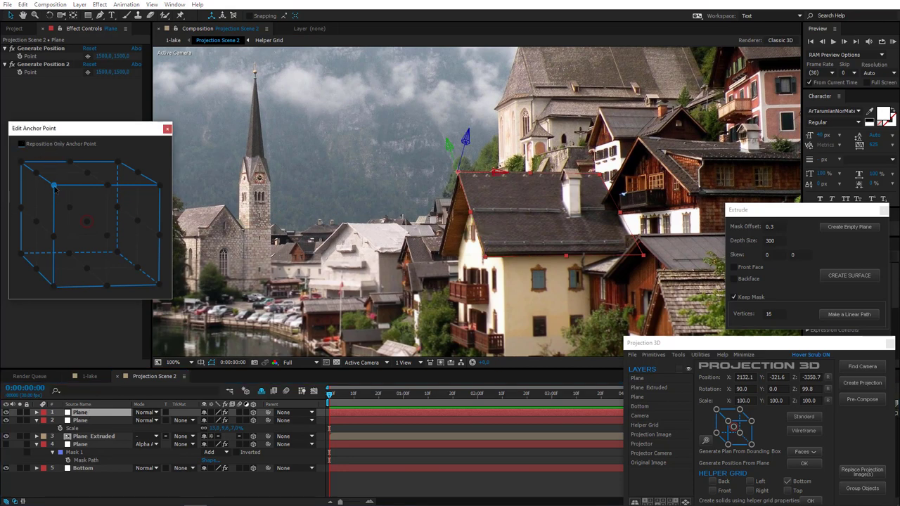
Rotate the duplicate plane around the ridge to form the rear roof slope and align its lower edge with the far eave
{"action": "key", "text": "w"}
{"action": "left_click_drag", "start_coordinate": [484, 173], "coordinate": [487, 210]}
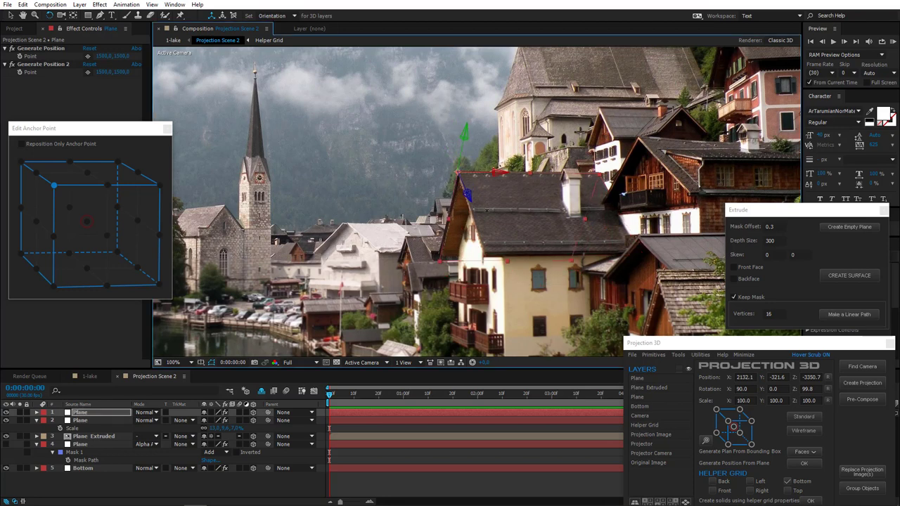
{"action": "key", "text": "period"}
{"action": "left_click_drag", "start_coordinate": [492, 143], "coordinate": [492, 135]}
{"action": "left_click", "coordinate": [11, 14]}
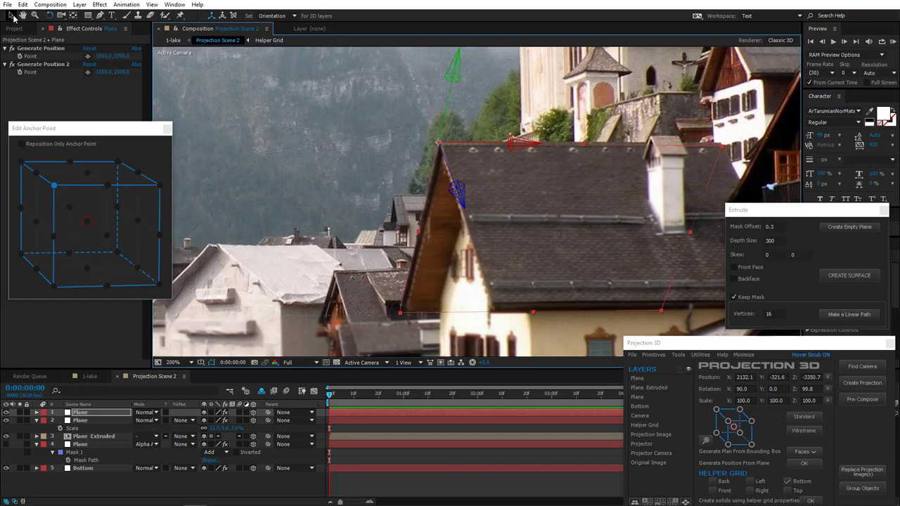
{"action": "left_click_drag", "start_coordinate": [533, 312], "coordinate": [533, 311]}
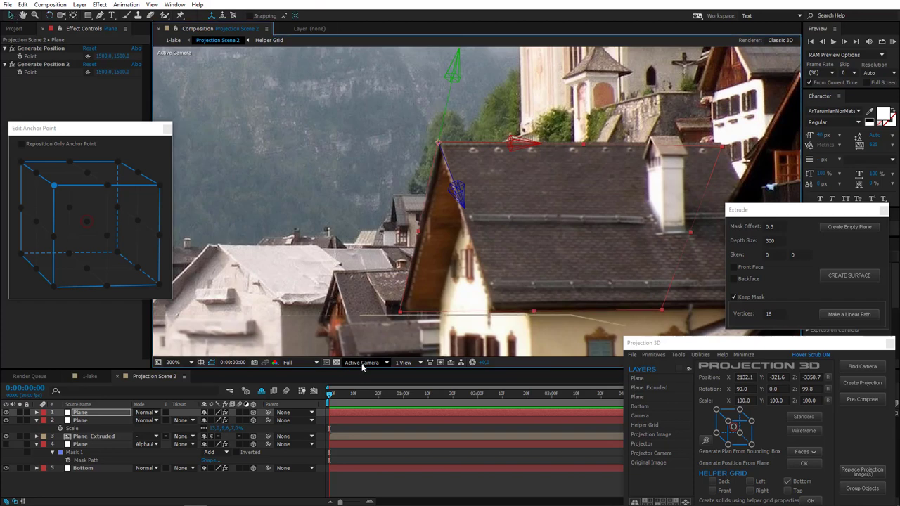
Inspect the house from Custom View 1, make the masked Plane layer visible, and return to Active Camera
{"action": "left_click", "coordinate": [184, 362]}
{"action": "left_click", "coordinate": [189, 194]}
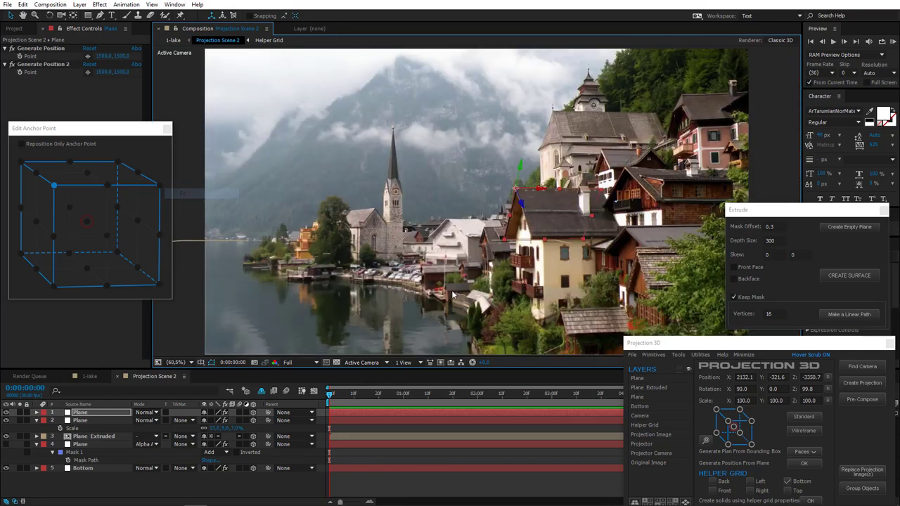
{"action": "left_click", "coordinate": [364, 363]}
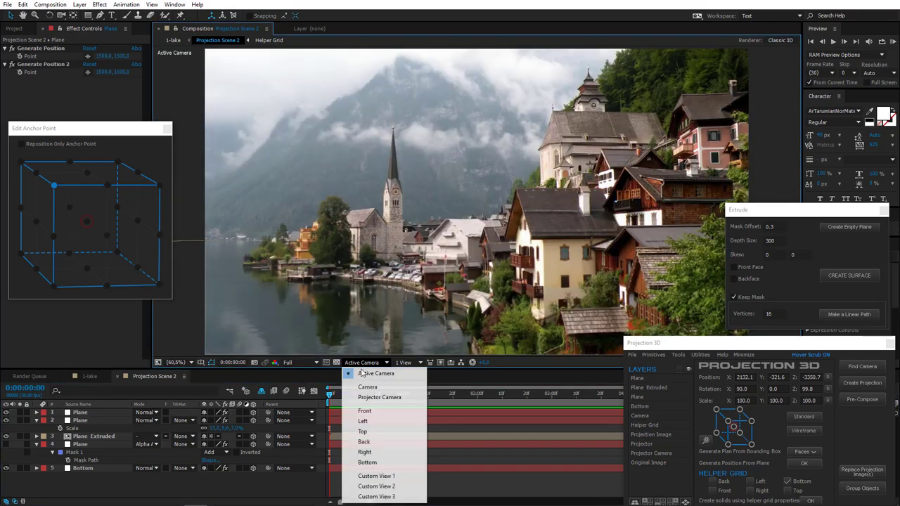
{"action": "left_click", "coordinate": [373, 478]}
{"action": "left_click_drag", "start_coordinate": [616, 326], "coordinate": [635, 230]}
{"action": "key", "text": "period"}
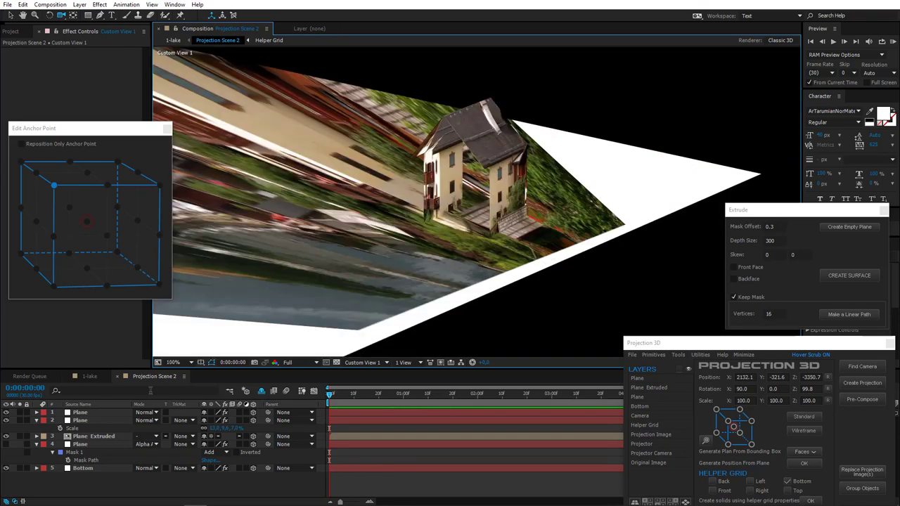
{"action": "left_click", "coordinate": [6, 444]}
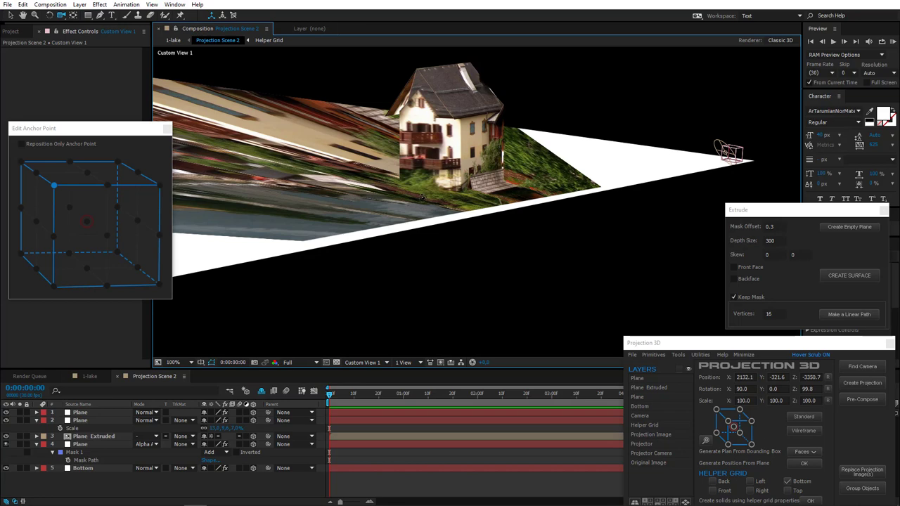
{"action": "left_click_drag", "start_coordinate": [422, 198], "coordinate": [265, 321]}
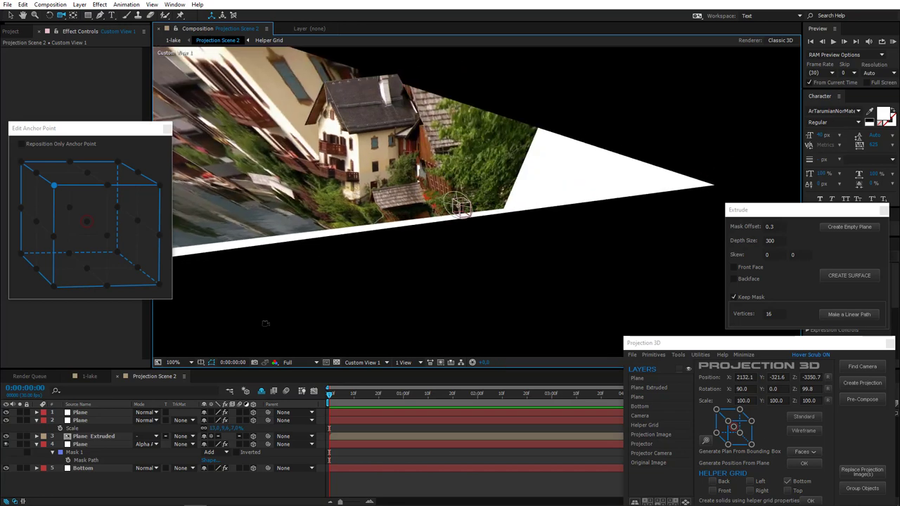
{"action": "left_click", "coordinate": [354, 365]}
{"action": "left_click", "coordinate": [369, 374]}
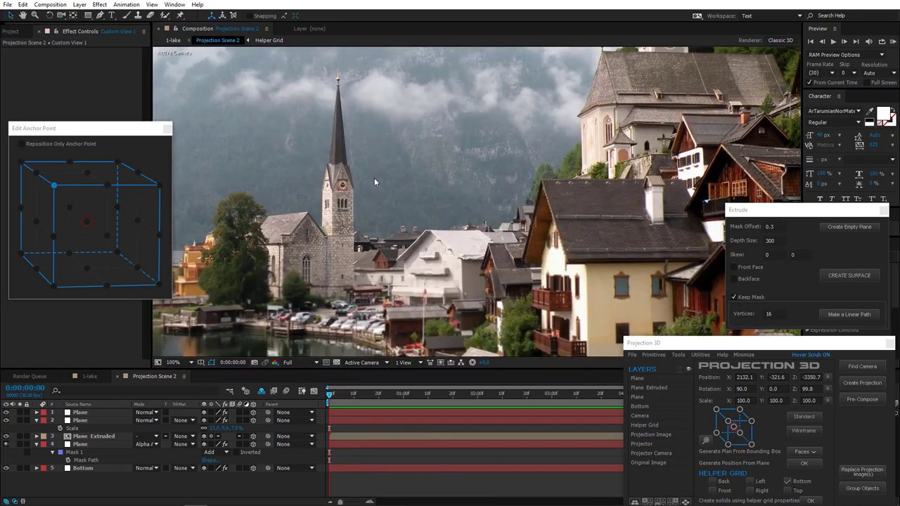
Place the front roof plane's Generate Position point at the chimney's base and create a cube primitive there
{"action": "scroll", "coordinate": [374, 179], "scroll_direction": "down", "scroll_amount": 2}
{"action": "scroll", "coordinate": [388, 220], "scroll_direction": "up", "scroll_amount": 2}
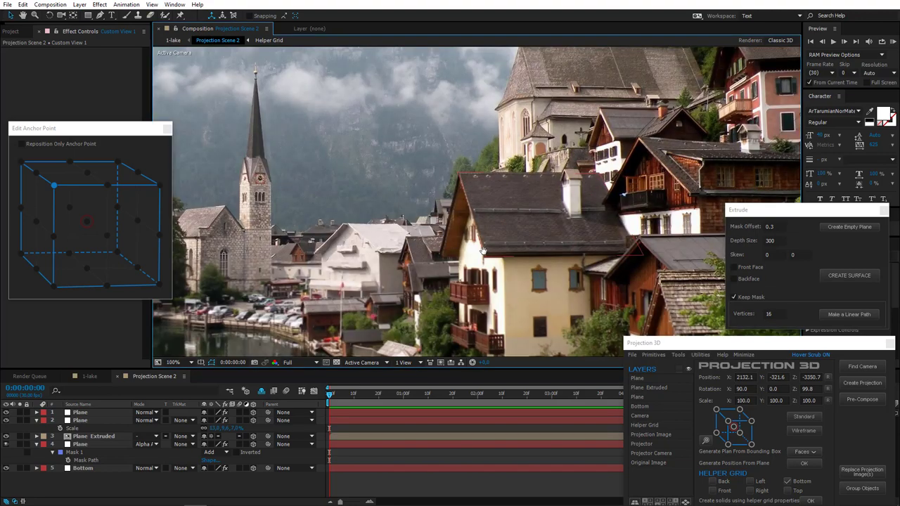
{"action": "left_click", "coordinate": [37, 421]}
{"action": "left_click", "coordinate": [81, 421]}
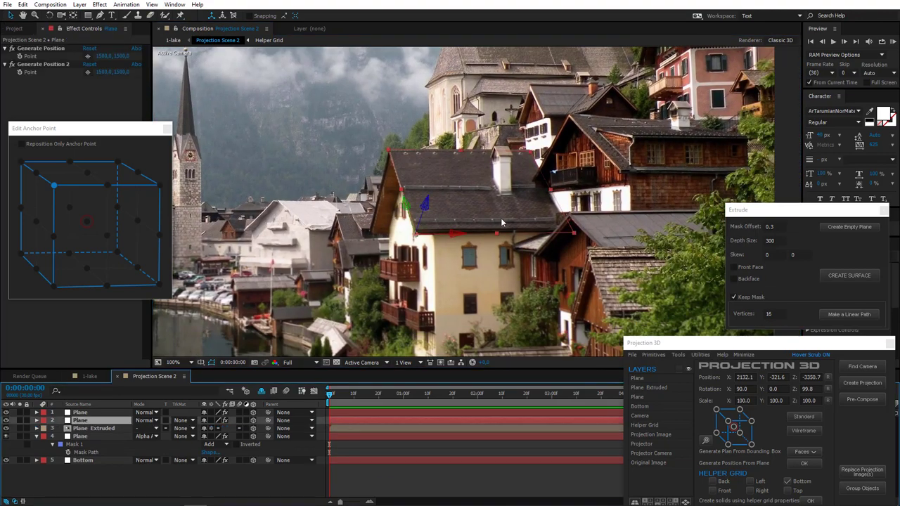
{"action": "scroll", "coordinate": [502, 223], "scroll_direction": "up", "scroll_amount": 2}
{"action": "left_click", "coordinate": [43, 50]}
{"action": "left_click", "coordinate": [88, 57]}
{"action": "left_click", "coordinate": [379, 258]}
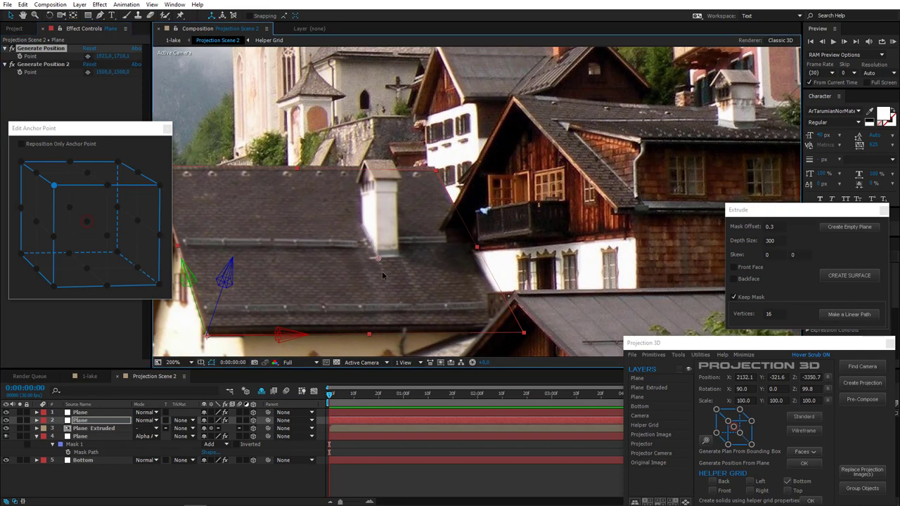
{"action": "left_click", "coordinate": [655, 356]}
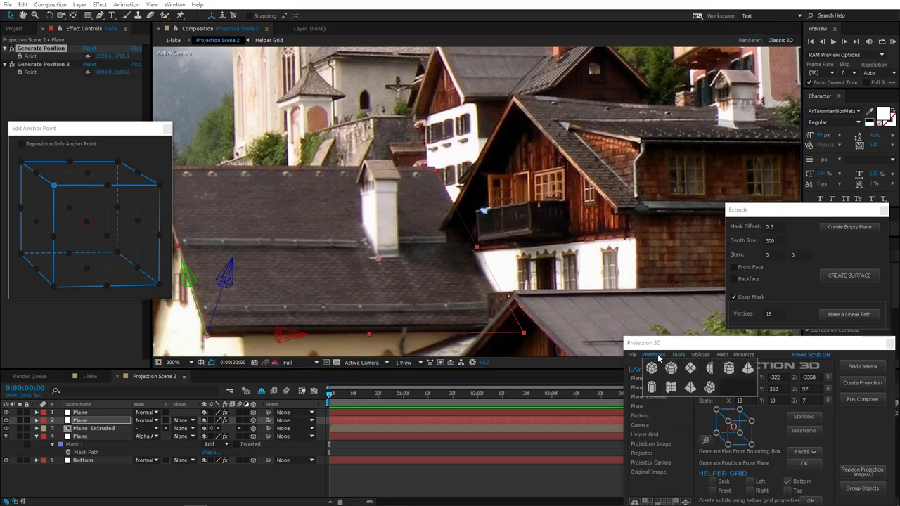
{"action": "left_click", "coordinate": [654, 368]}
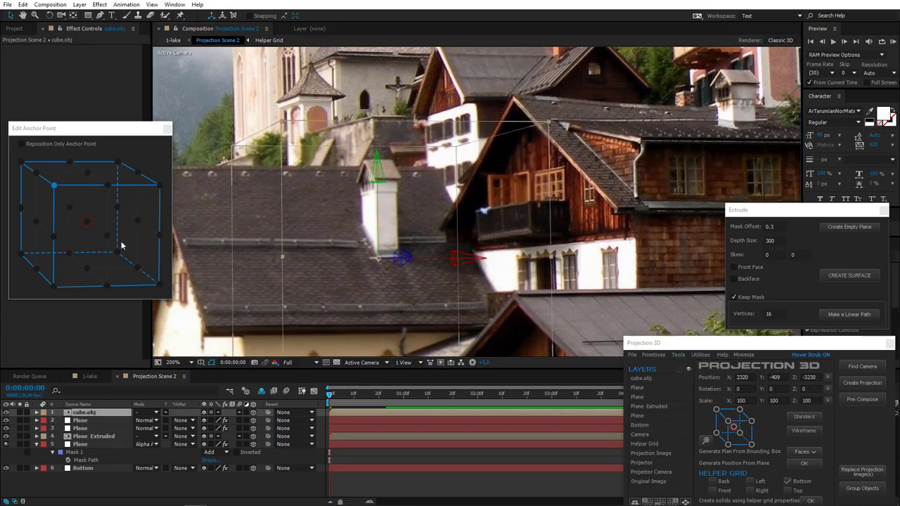
Copy the orientation and rotation values of Plane Extruded onto the cube.obj layer
{"action": "left_click", "coordinate": [93, 437]}
{"action": "key", "text": "r"}
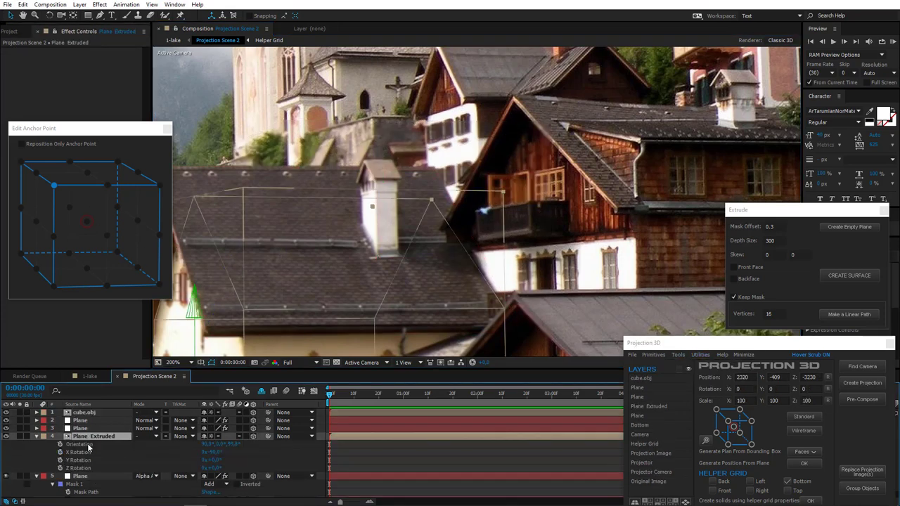
{"action": "left_click", "coordinate": [85, 469], "text": "shift"}
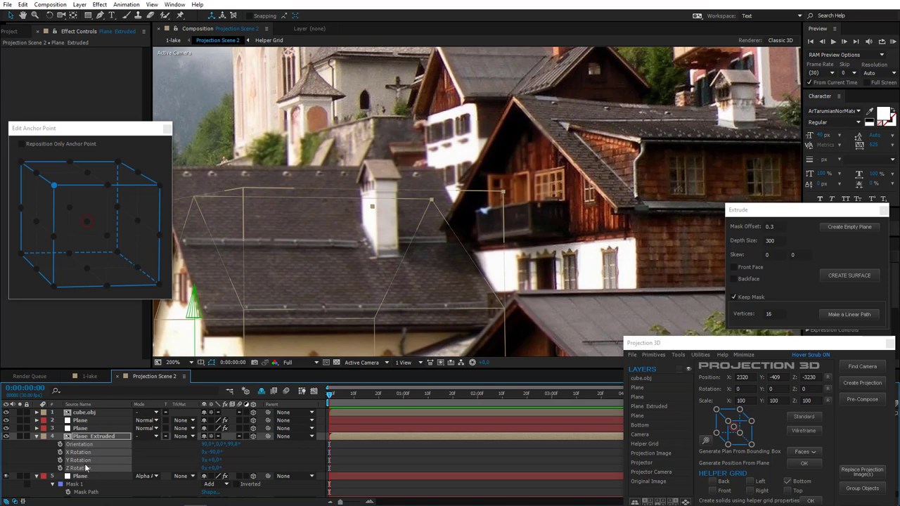
{"action": "left_click", "coordinate": [92, 415]}
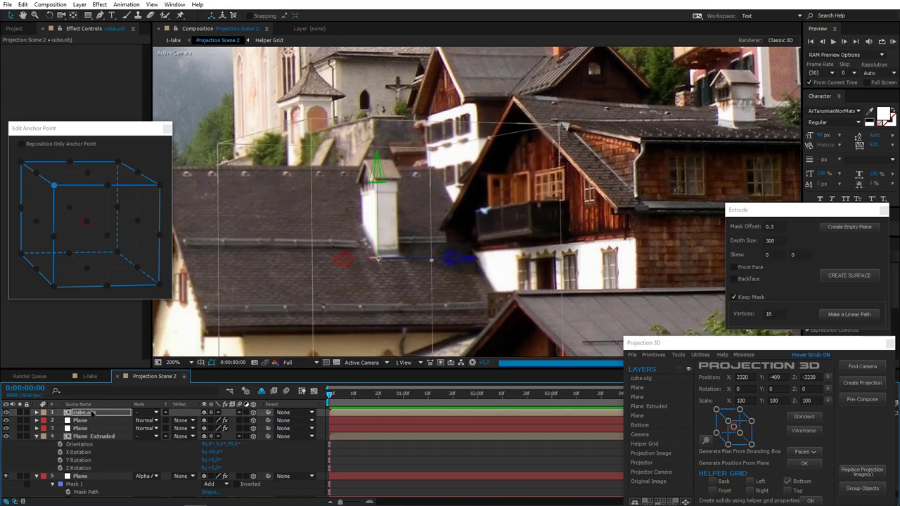
Turn on Reposition Only Anchor Point and set the cube's anchor to its lower back-right corner
{"action": "left_click", "coordinate": [117, 253]}
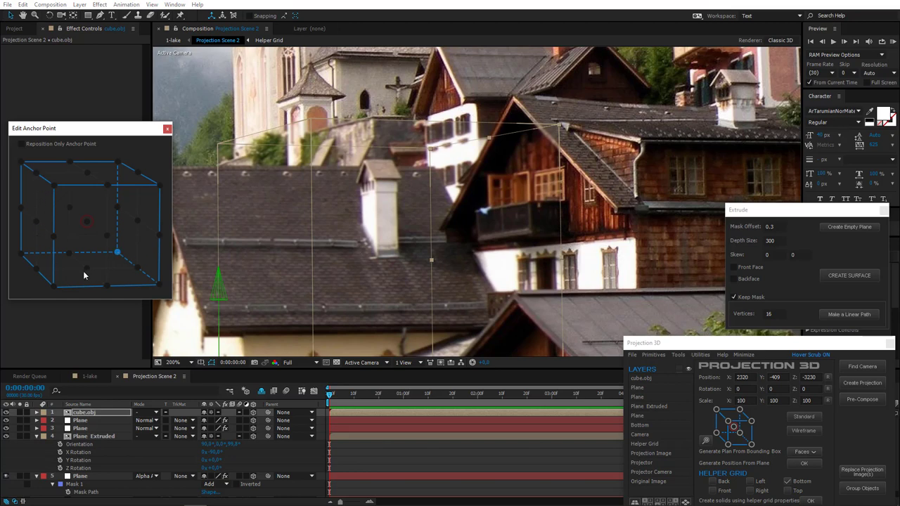
{"action": "left_click", "coordinate": [76, 223]}
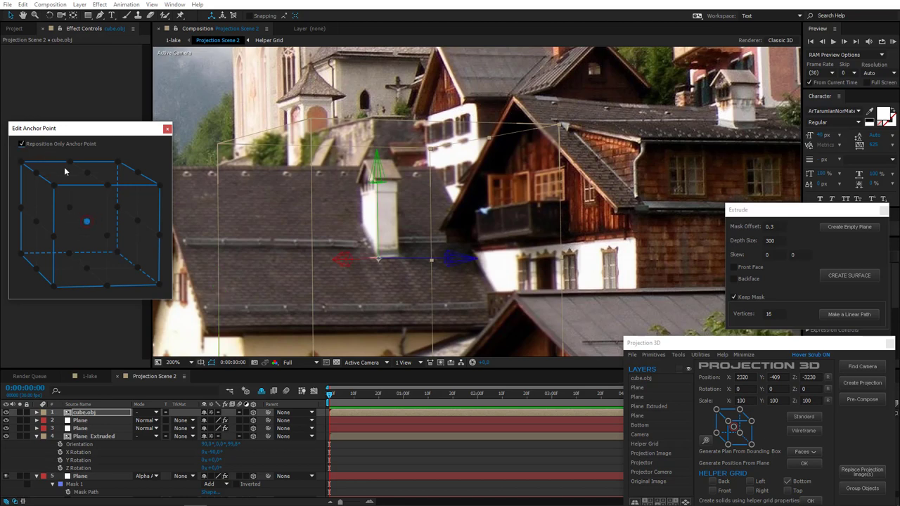
{"action": "left_click", "coordinate": [118, 255]}
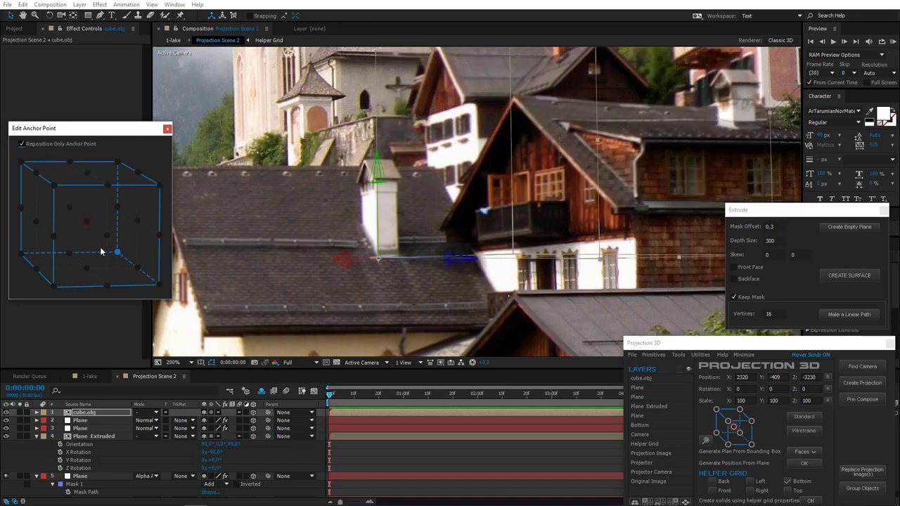
Anchor the cube at its lower back-left corner and scale it to 15, 32, 9% to fit the chimney shaft
{"action": "left_click", "coordinate": [22, 255]}
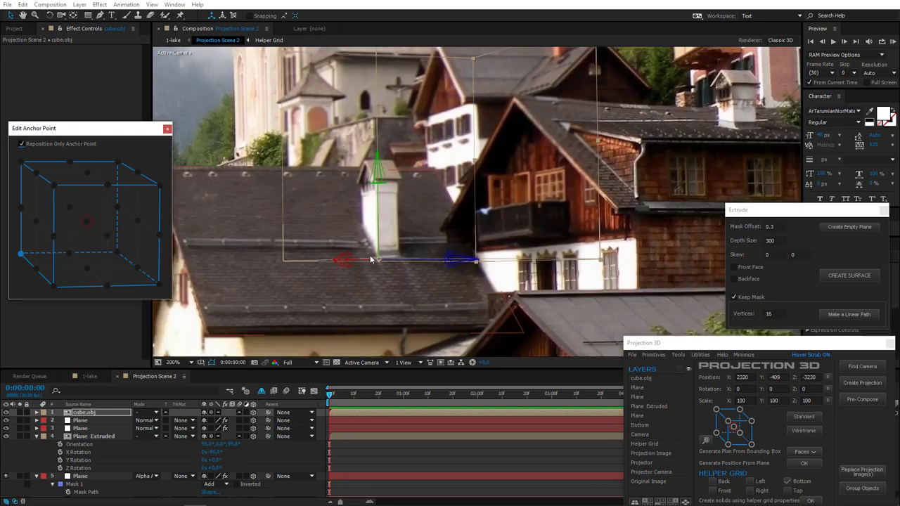
{"action": "left_click_drag", "start_coordinate": [372, 258], "coordinate": [371, 295]}
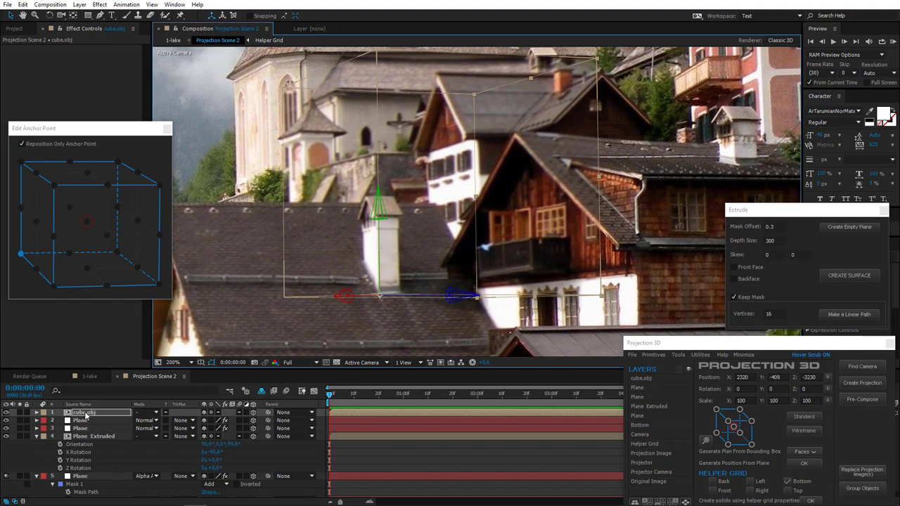
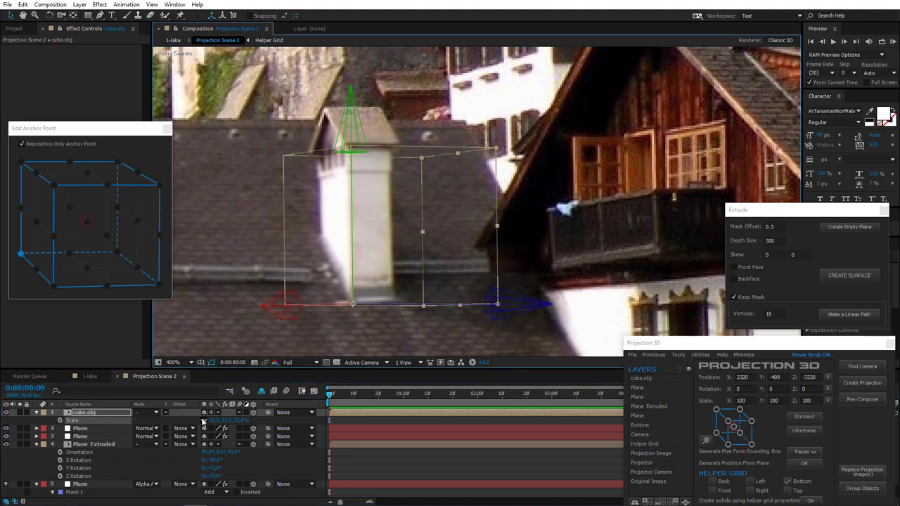
{"action": "left_click_drag", "start_coordinate": [237, 420], "coordinate": [204, 420]}
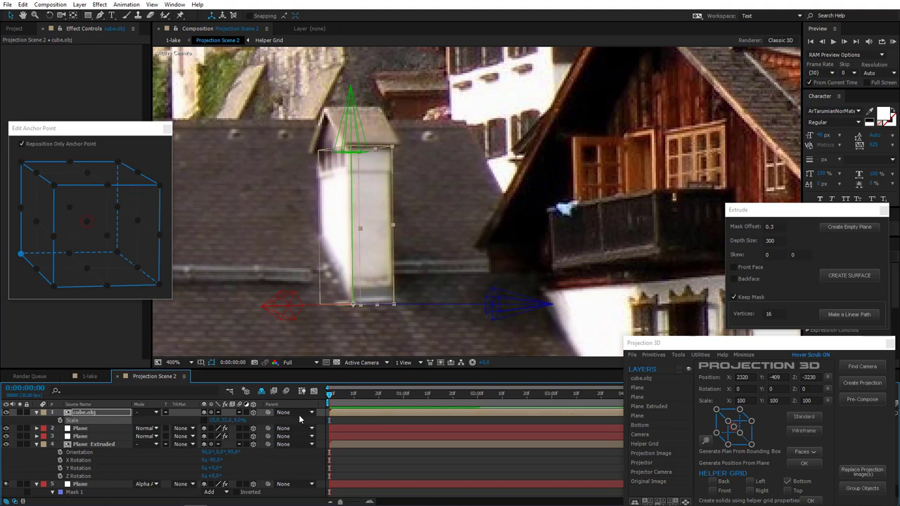
Turn off Reposition Only Anchor Point, anchor the cube at its upper back-left corner, and create a plane primitive there
{"action": "left_click", "coordinate": [21, 162]}
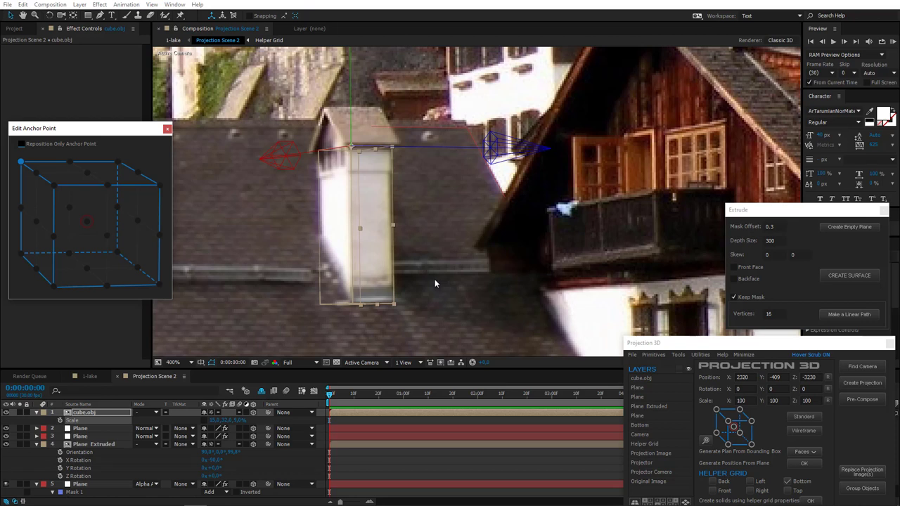
{"action": "left_click", "coordinate": [654, 354]}
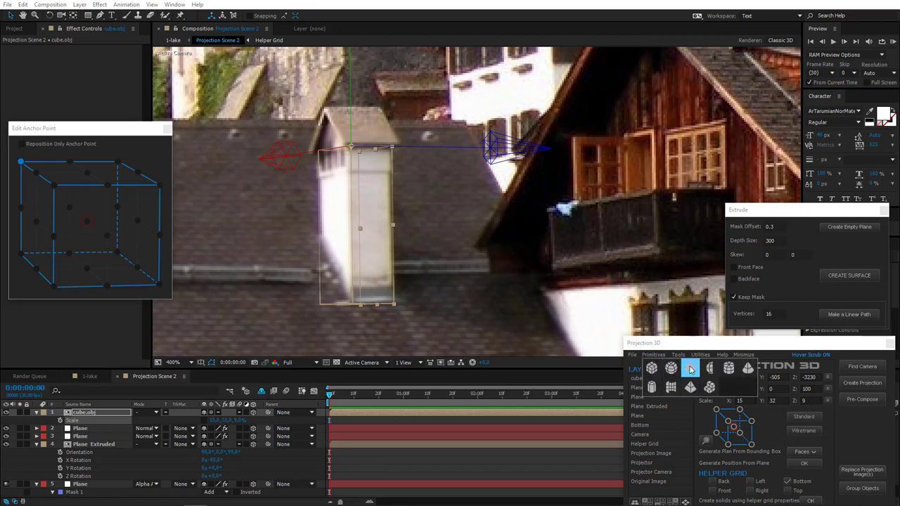
{"action": "left_click", "coordinate": [691, 368]}
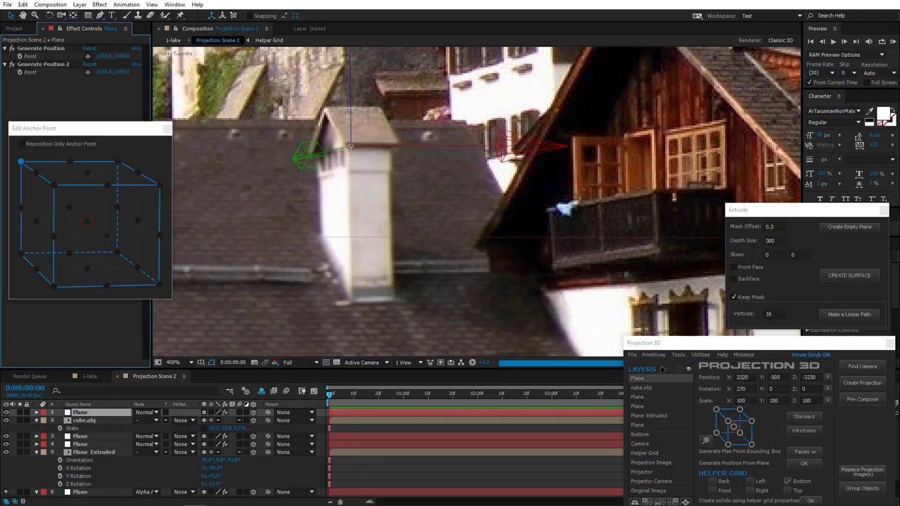
Copy the cube.obj layer's orientation and rotation values onto the new Plane layer
{"action": "left_click", "coordinate": [88, 421]}
{"action": "key", "text": "r"}
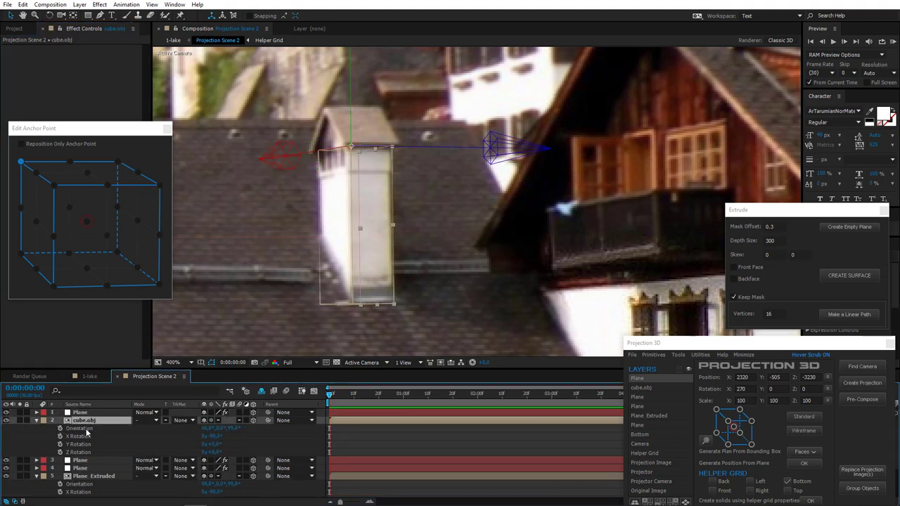
{"action": "left_click", "coordinate": [86, 427]}
{"action": "left_click", "coordinate": [91, 456], "text": "shift"}
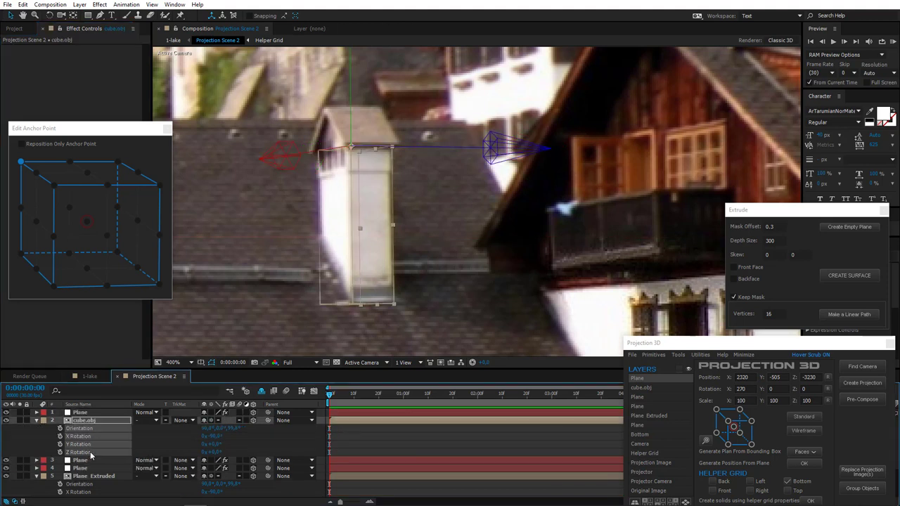
{"action": "left_click", "coordinate": [85, 413]}
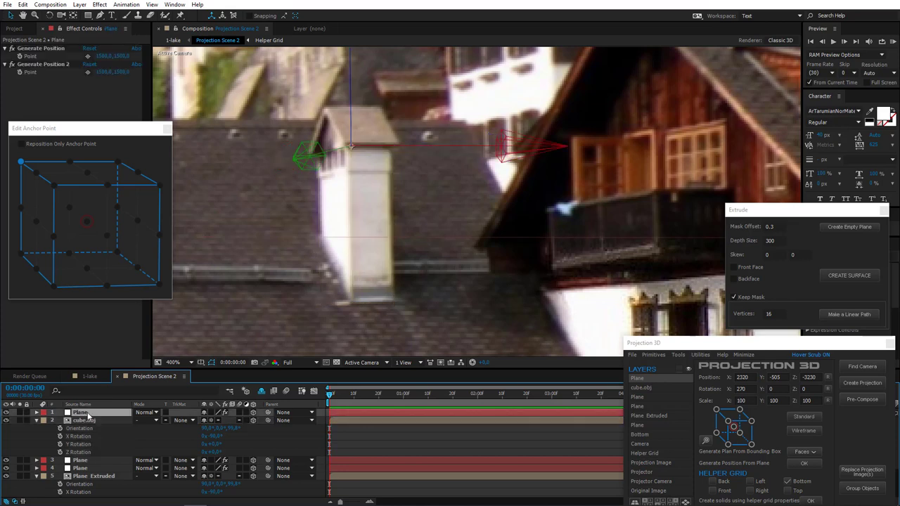
{"action": "left_click", "coordinate": [38, 421]}
{"action": "key", "text": "r"}
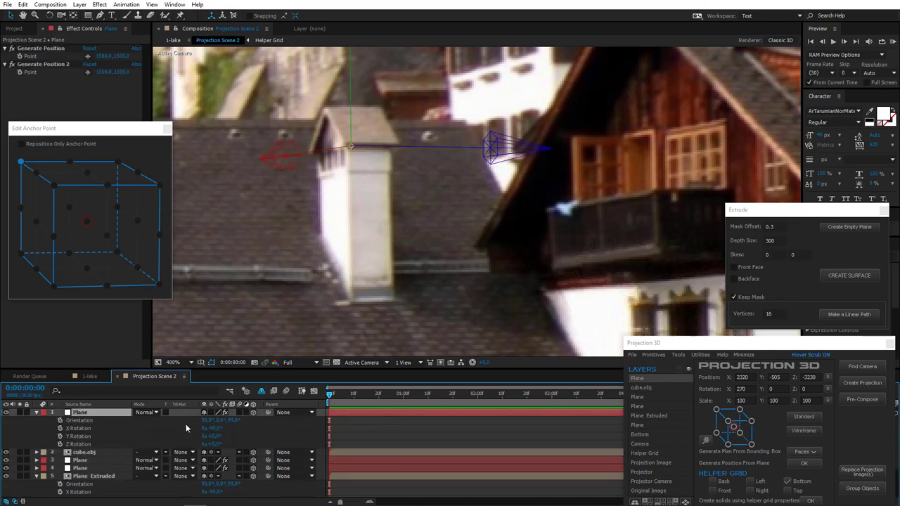
Set the new plane's Y Rotation to 90°
{"action": "scroll", "coordinate": [410, 209], "scroll_direction": "down", "scroll_amount": 3}
{"action": "scroll", "coordinate": [410, 209], "scroll_direction": "down", "scroll_amount": 2}
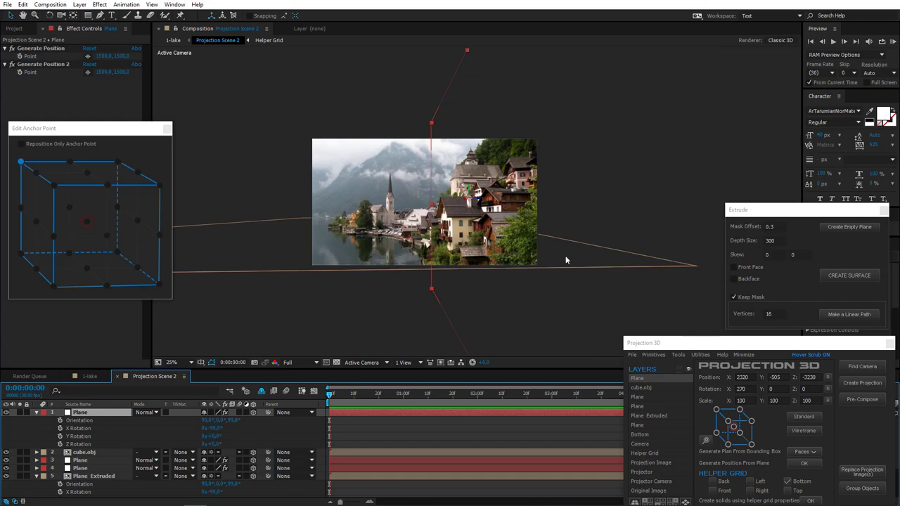
{"action": "scroll", "coordinate": [447, 188], "scroll_direction": "up", "scroll_amount": 4}
{"action": "scroll", "coordinate": [448, 188], "scroll_direction": "up", "scroll_amount": 3}
{"action": "scroll", "coordinate": [371, 219], "scroll_direction": "down", "scroll_amount": 1}
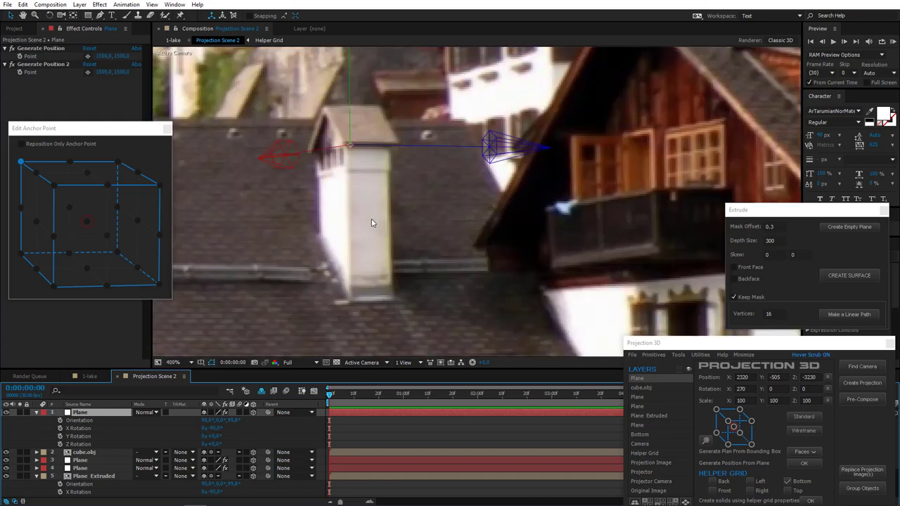
{"action": "left_click_drag", "start_coordinate": [372, 219], "coordinate": [453, 274]}
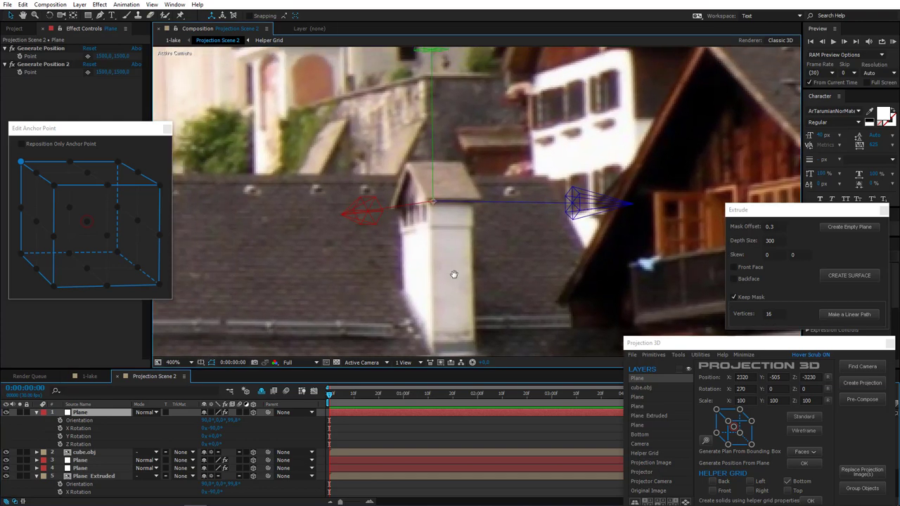
{"action": "left_click", "coordinate": [217, 433]}
{"action": "type", "text": "90"}
{"action": "key", "text": "Return"}
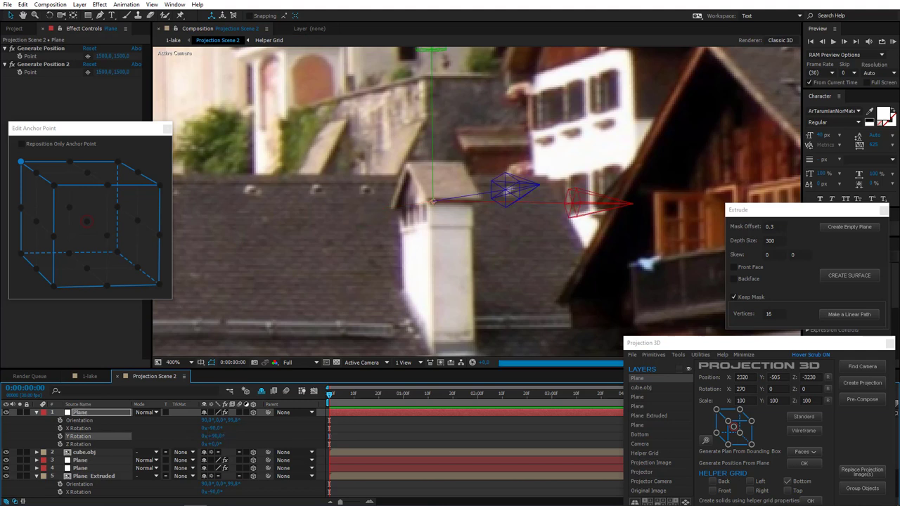
Scale the new plane to 3% and, with Reposition Only Anchor Point on, anchor it at its lower front-left corner
{"action": "left_click", "coordinate": [79, 414]}
{"action": "key", "text": "s"}
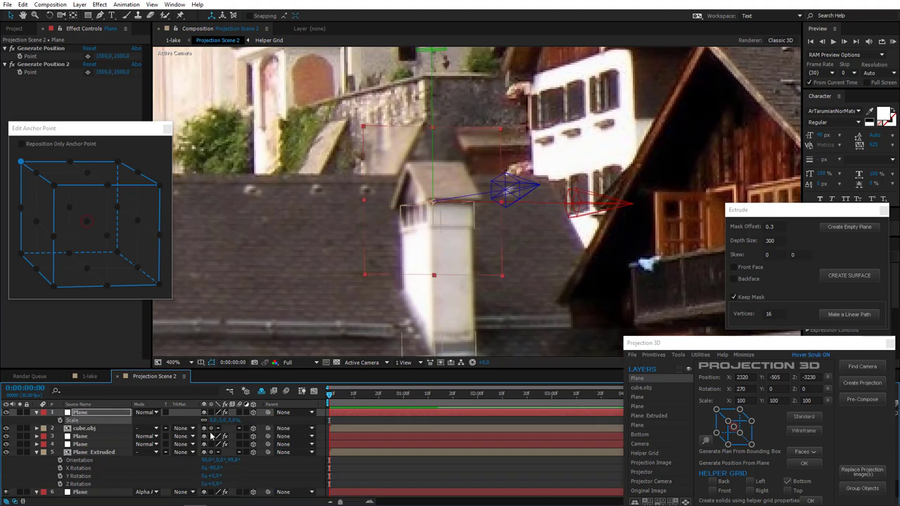
{"action": "left_click", "coordinate": [45, 145]}
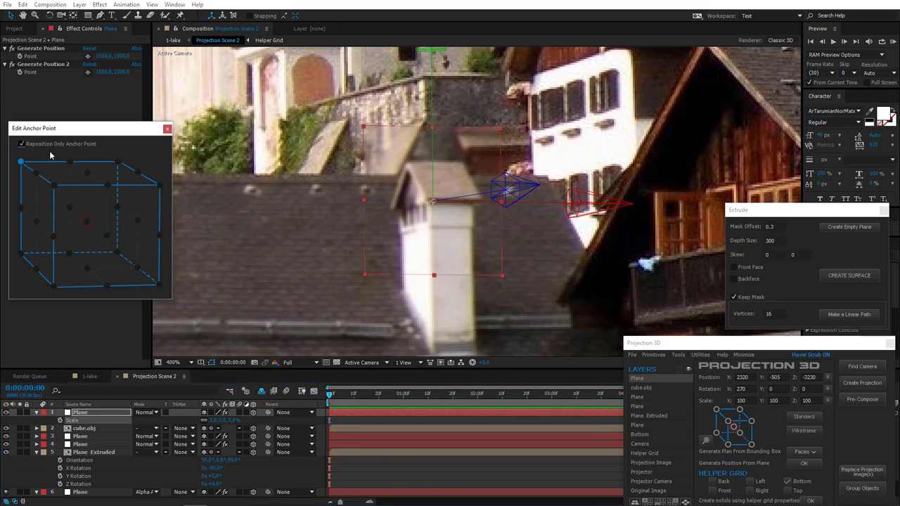
{"action": "left_click", "coordinate": [53, 287]}
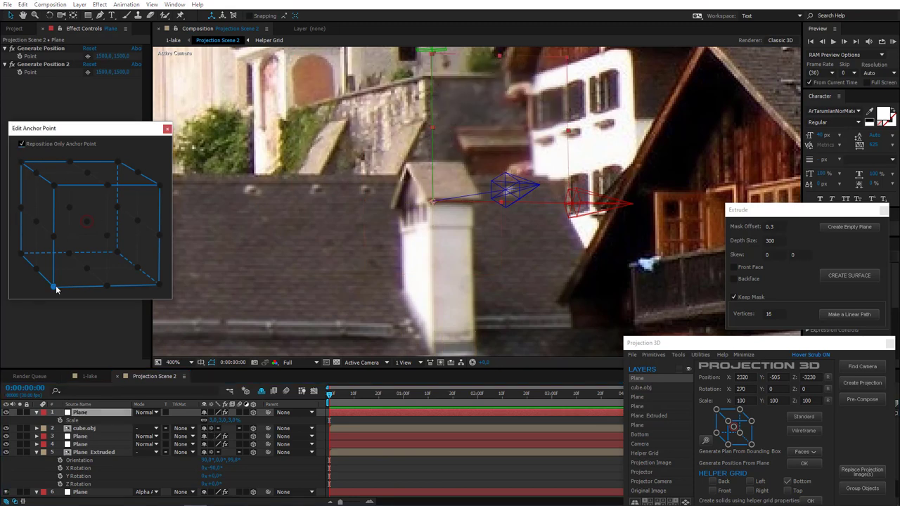
Nudge the plane along its X axis to the chimney cap's corner and tilt it about X to match the cap's visible slope
{"action": "scroll", "coordinate": [426, 231], "scroll_direction": "down", "scroll_amount": 1}
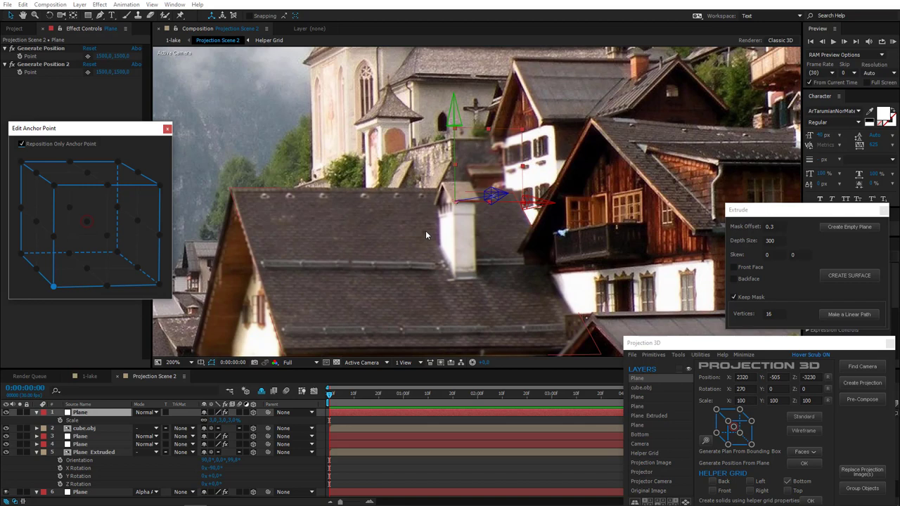
{"action": "scroll", "coordinate": [425, 231], "scroll_direction": "up", "scroll_amount": 1}
{"action": "left_click", "coordinate": [11, 15]}
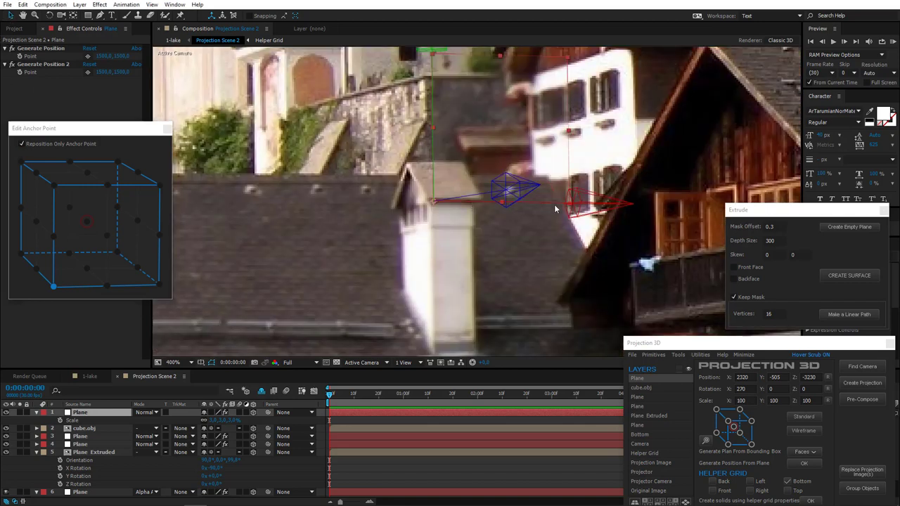
{"action": "left_click_drag", "start_coordinate": [552, 205], "coordinate": [545, 205]}
{"action": "left_click_drag", "start_coordinate": [460, 216], "coordinate": [467, 295]}
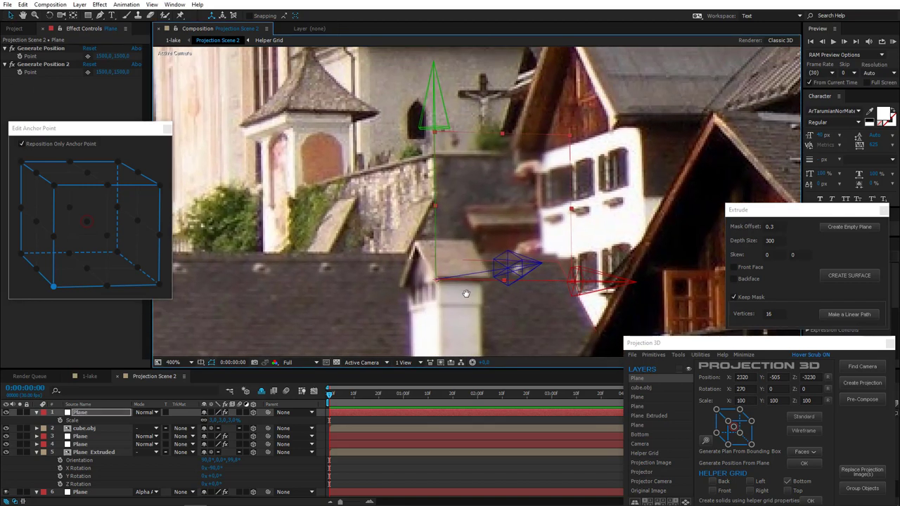
{"action": "left_click", "coordinate": [53, 17]}
{"action": "left_click", "coordinate": [49, 15]}
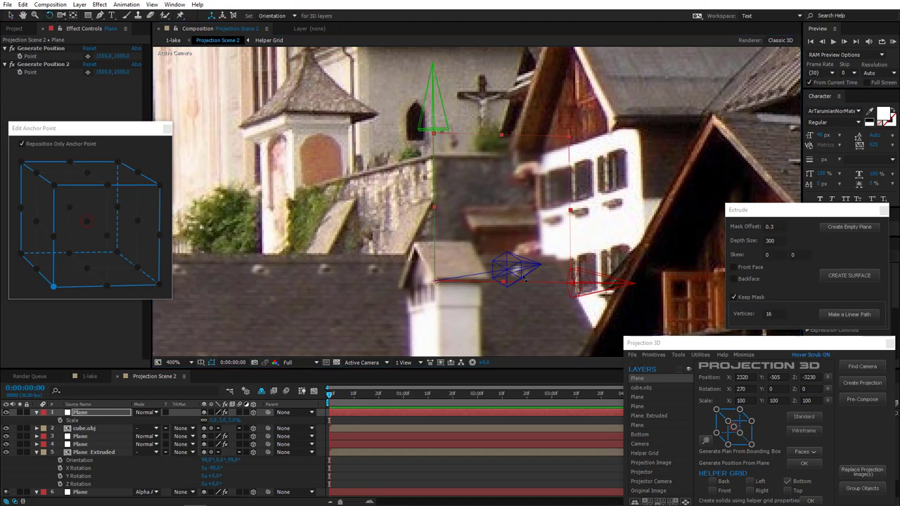
{"action": "left_click_drag", "start_coordinate": [545, 284], "coordinate": [567, 191]}
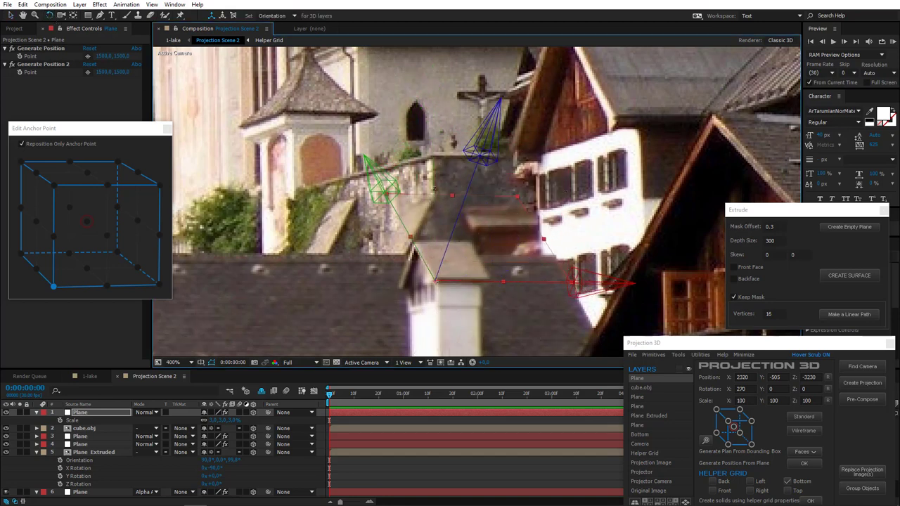
Shrink the tilted plane's width and height to fit the visible slope of the chimney cap
{"action": "left_click", "coordinate": [10, 15]}
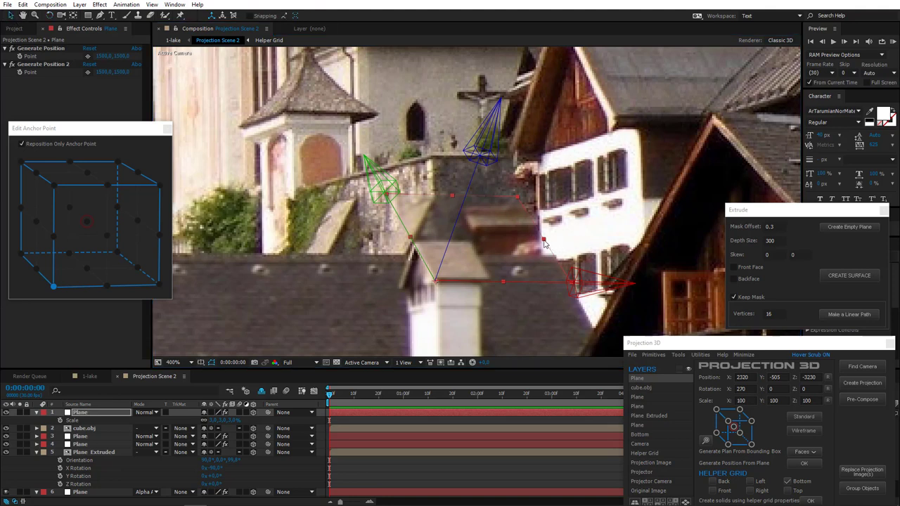
{"action": "left_click_drag", "start_coordinate": [545, 241], "coordinate": [470, 240]}
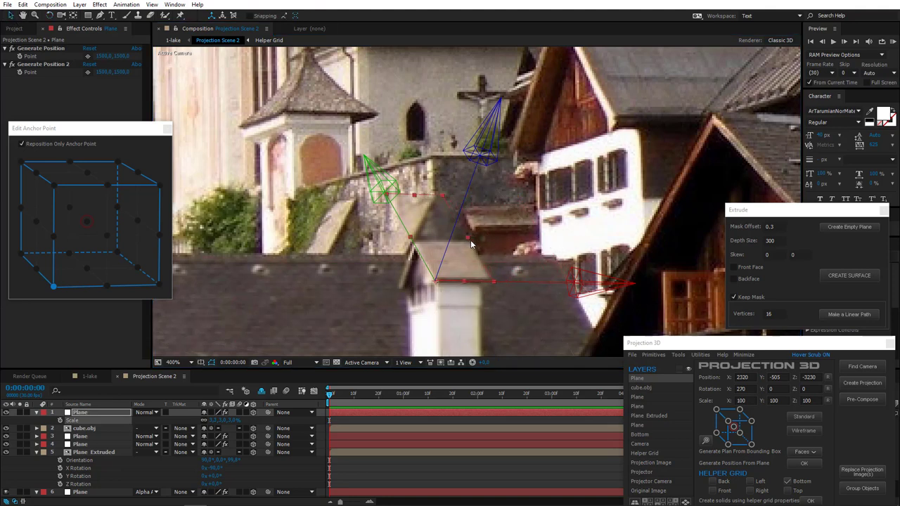
{"action": "left_click_drag", "start_coordinate": [414, 197], "coordinate": [482, 154]}
{"action": "scroll", "coordinate": [431, 265], "scroll_direction": "up", "scroll_amount": 1}
{"action": "scroll", "coordinate": [470, 189], "scroll_direction": "down", "scroll_amount": 1}
Duplicate the chimney cap plane and anchor the copy at its upper front-left corner with Reposition Only Anchor Point off
{"action": "left_click", "coordinate": [36, 453]}
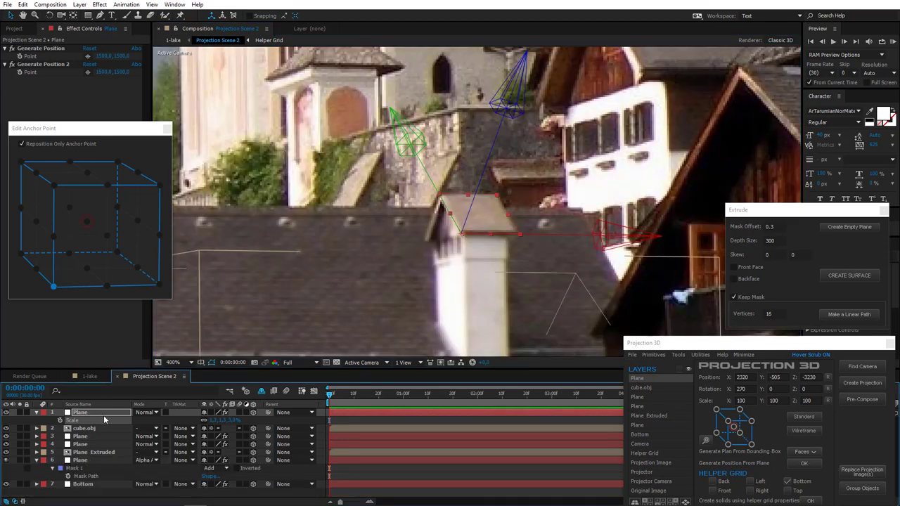
{"action": "key", "text": "ctrl+d"}
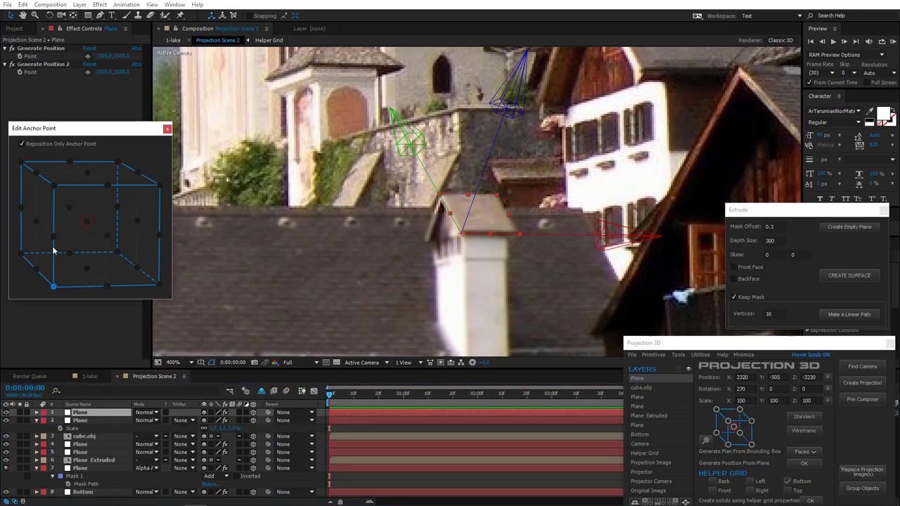
{"action": "left_click", "coordinate": [39, 147]}
{"action": "left_click", "coordinate": [53, 185]}
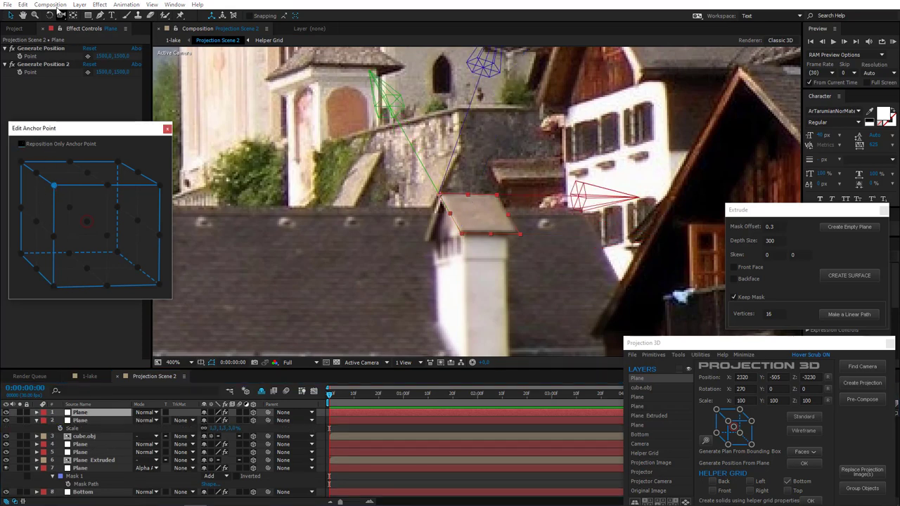
Rotate the duplicated plane about its X axis onto the cap's far slope and shorten it to meet the eave
{"action": "left_click", "coordinate": [49, 14]}
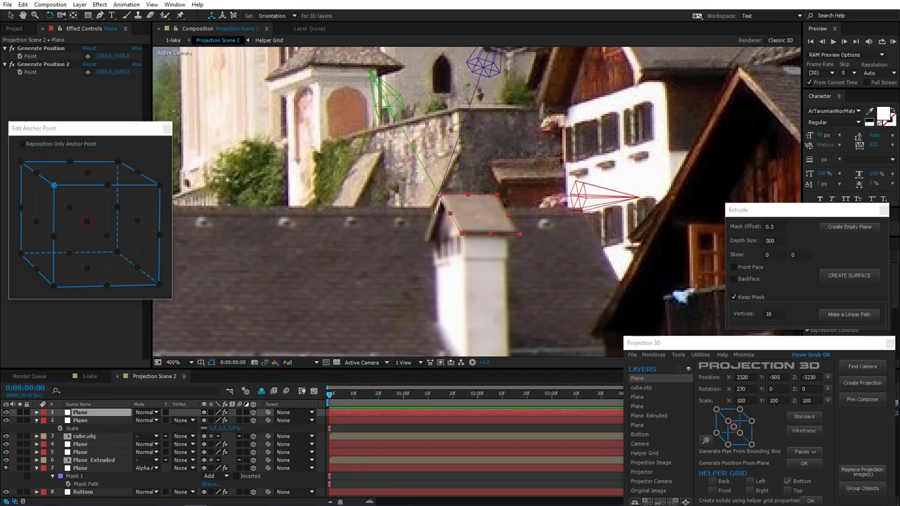
{"action": "left_click_drag", "start_coordinate": [539, 203], "coordinate": [559, 360]}
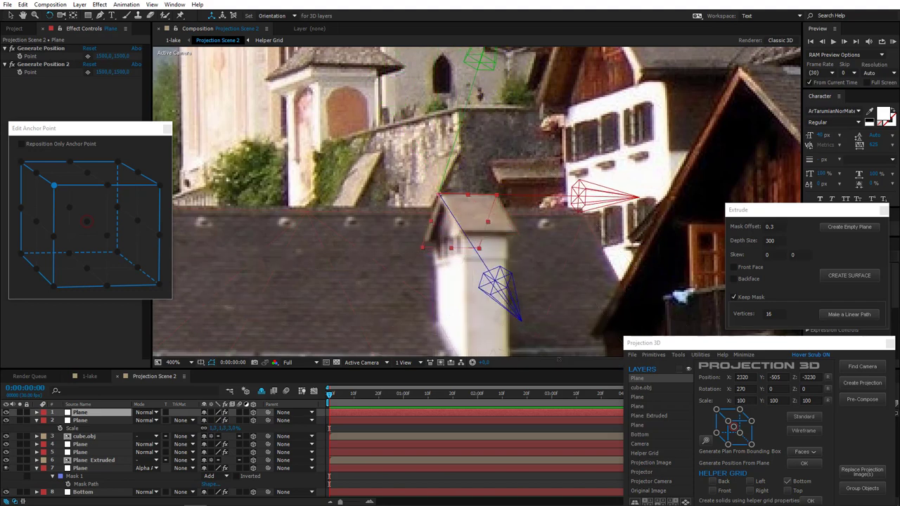
{"action": "key", "text": "v"}
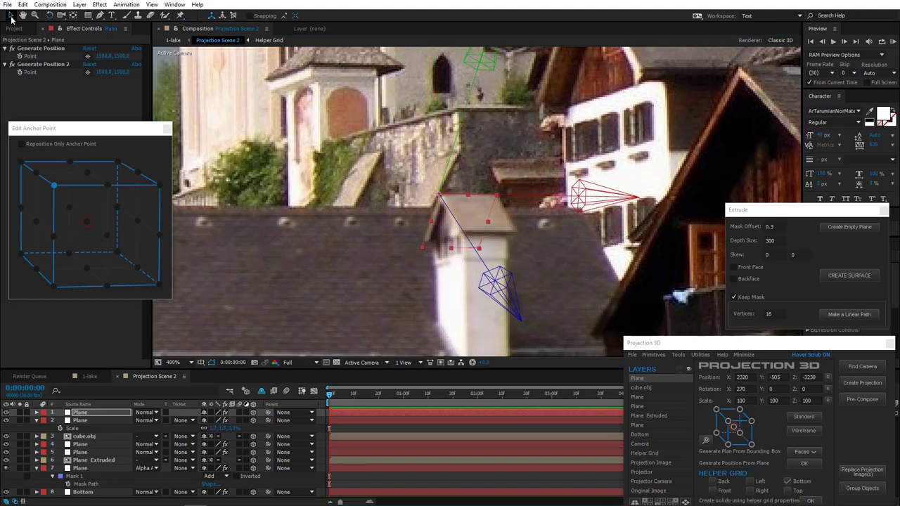
{"action": "left_click_drag", "start_coordinate": [452, 248], "coordinate": [453, 243]}
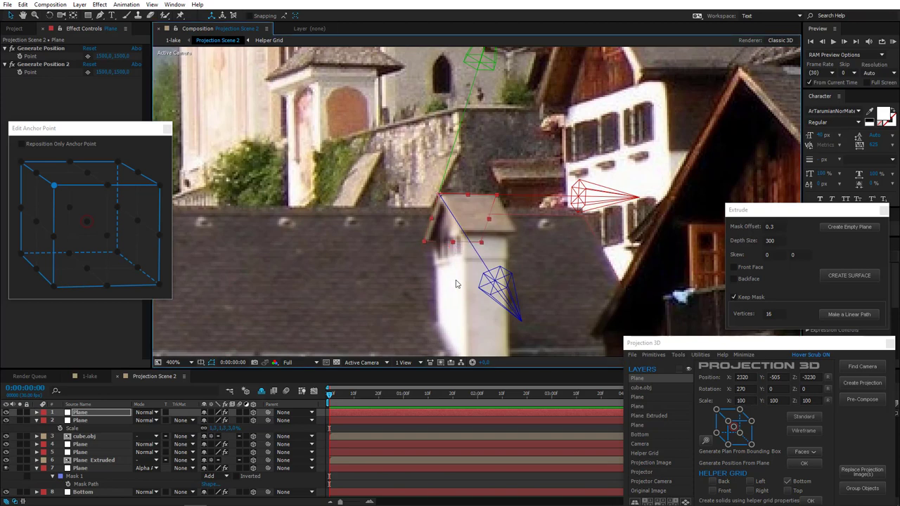
Set the gable wall plane's Generate Position point at the upper balcony's lower wall corner and add a cube primitive there
{"action": "scroll", "coordinate": [454, 282], "scroll_direction": "down", "scroll_amount": 4}
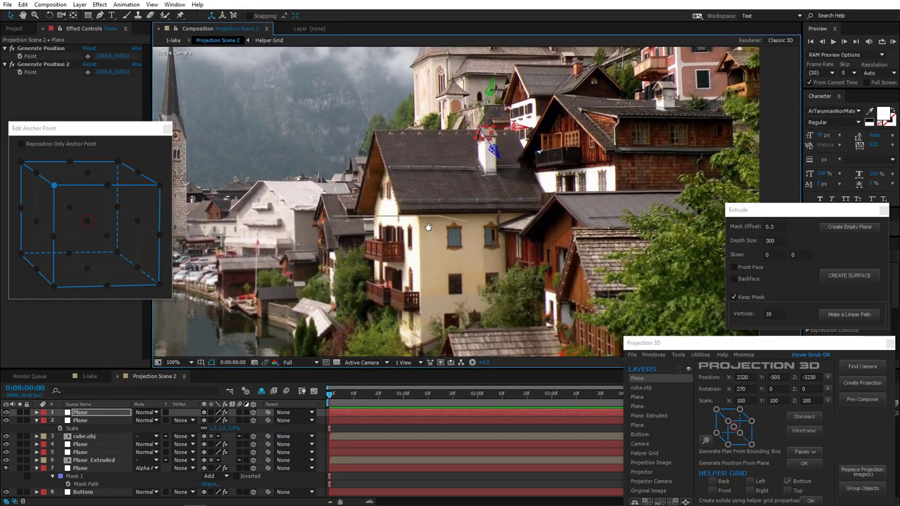
{"action": "left_click_drag", "start_coordinate": [429, 228], "coordinate": [437, 194]}
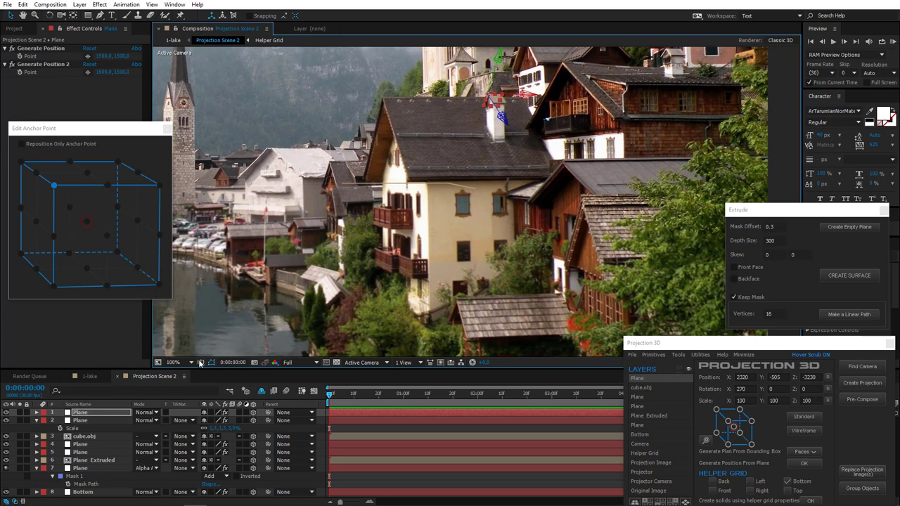
{"action": "left_click", "coordinate": [36, 421]}
{"action": "left_click", "coordinate": [86, 461]}
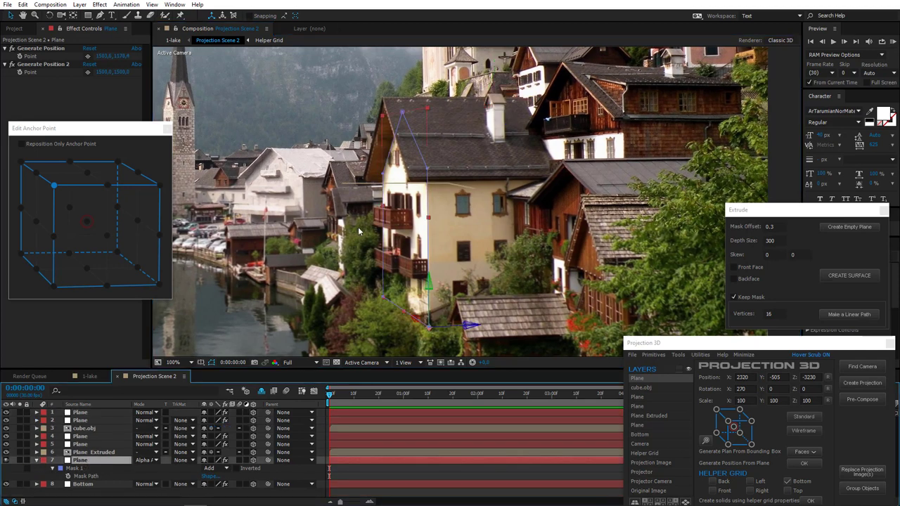
{"action": "scroll", "coordinate": [361, 236], "scroll_direction": "up", "scroll_amount": 2}
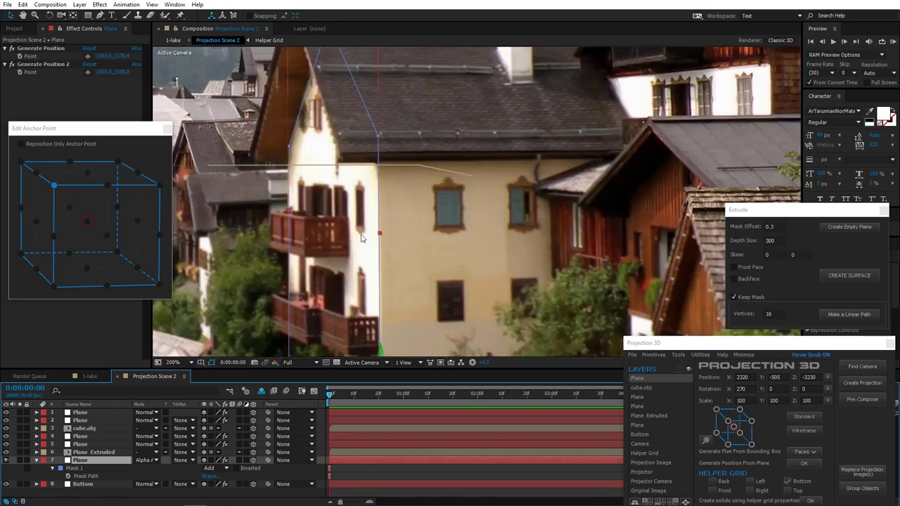
{"action": "left_click", "coordinate": [88, 56]}
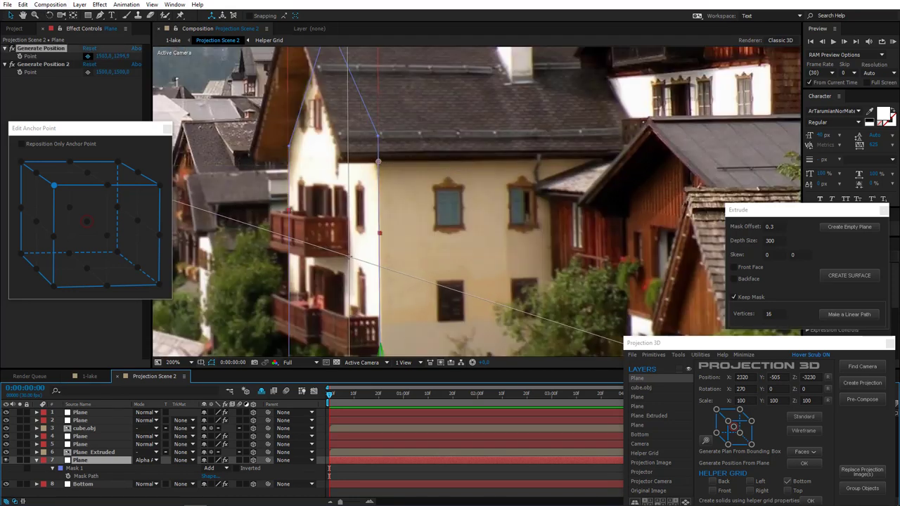
{"action": "left_click", "coordinate": [349, 256]}
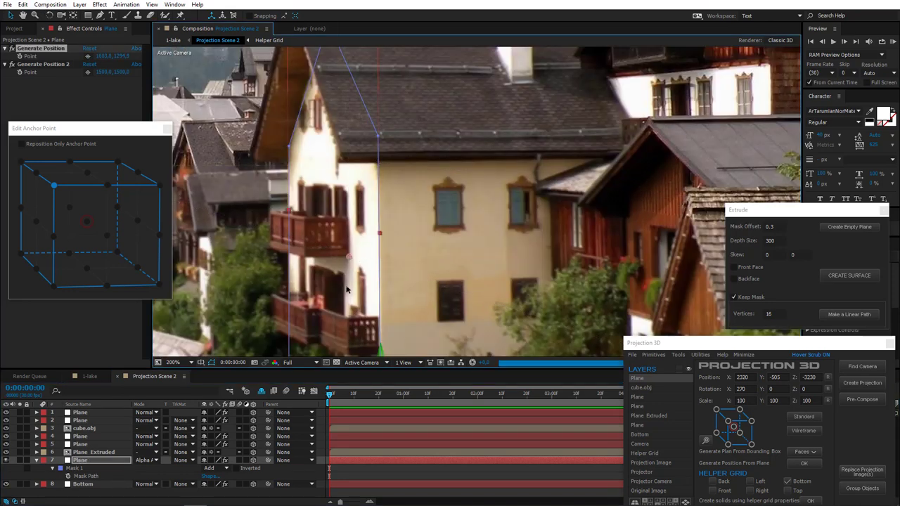
{"action": "left_click", "coordinate": [657, 359]}
{"action": "left_click", "coordinate": [646, 369]}
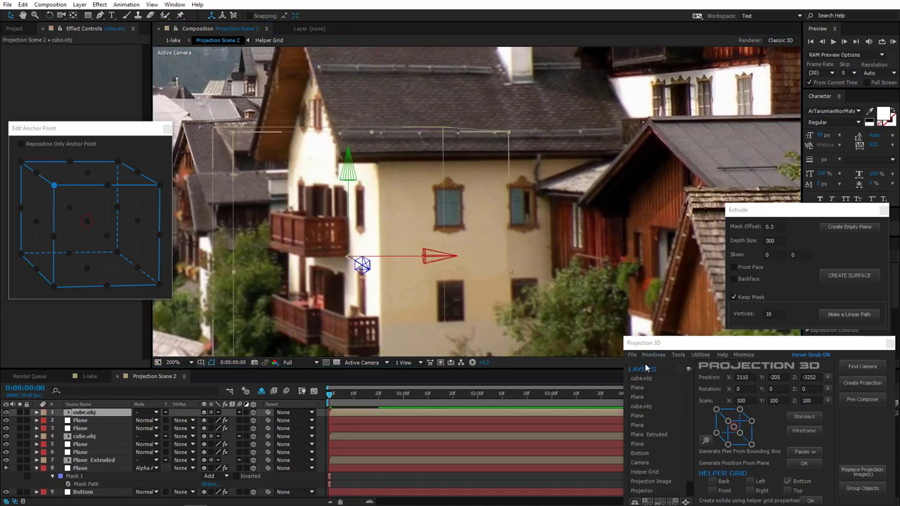
Copy the gable wall plane's orientation and rotation values onto the new balcony cube
{"action": "left_click", "coordinate": [85, 468]}
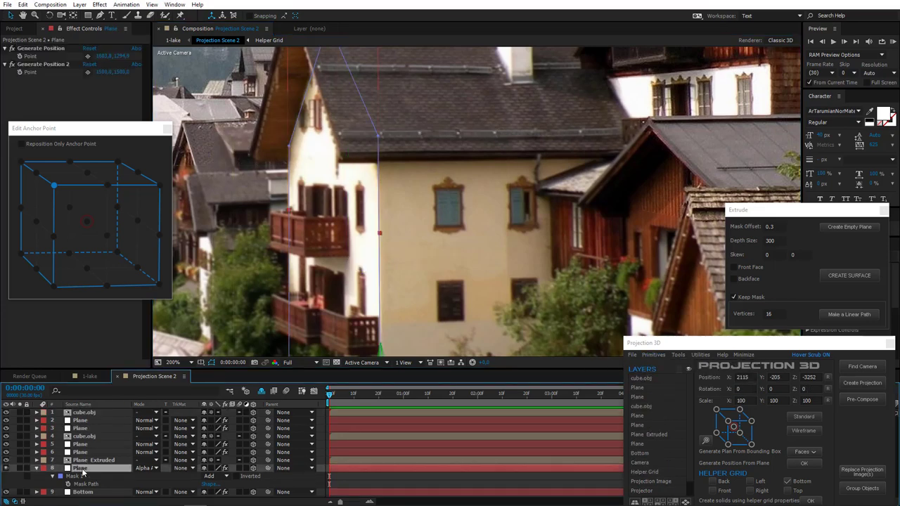
{"action": "key", "text": "r"}
{"action": "scroll", "coordinate": [88, 481], "scroll_direction": "down", "scroll_amount": 1}
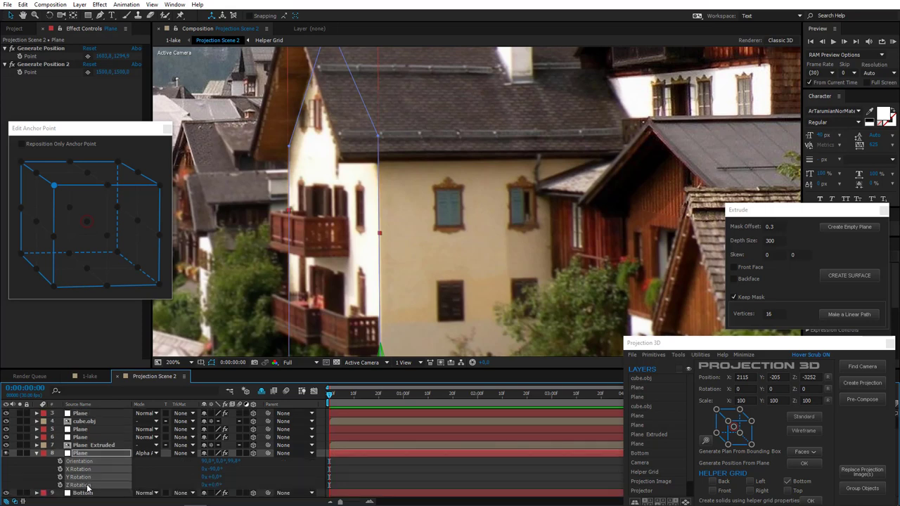
{"action": "scroll", "coordinate": [86, 457], "scroll_direction": "up", "scroll_amount": 1}
{"action": "left_click", "coordinate": [85, 413]}
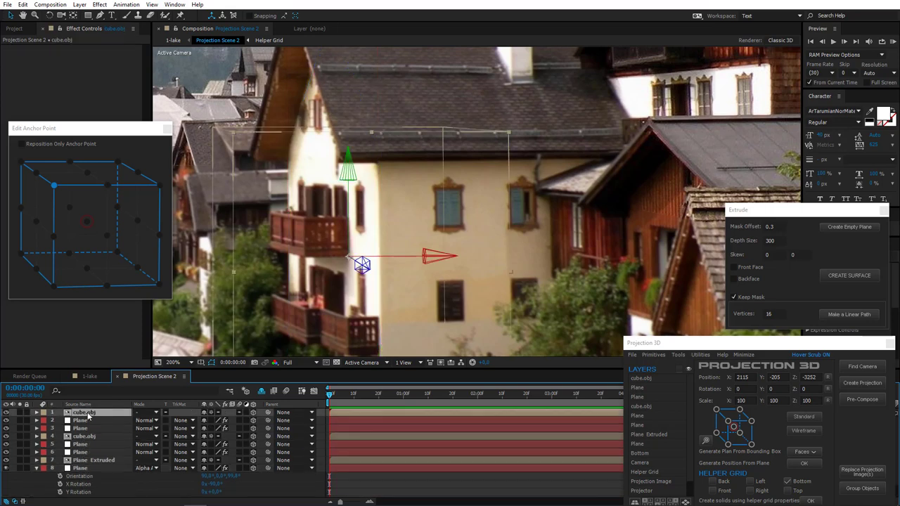
Anchor the balcony cube at its lower front-left corner with Reposition Only Anchor Point turned on
{"action": "left_click", "coordinate": [41, 145]}
{"action": "left_click", "coordinate": [120, 255]}
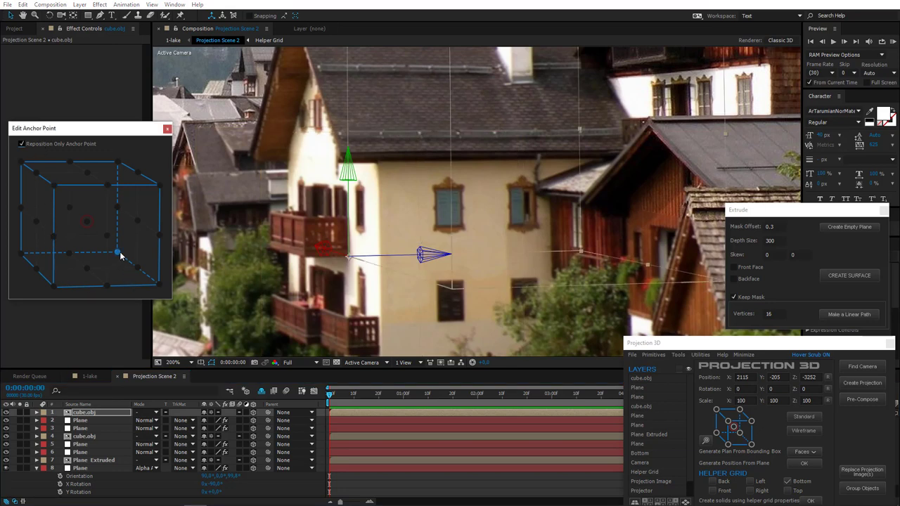
{"action": "left_click", "coordinate": [22, 254]}
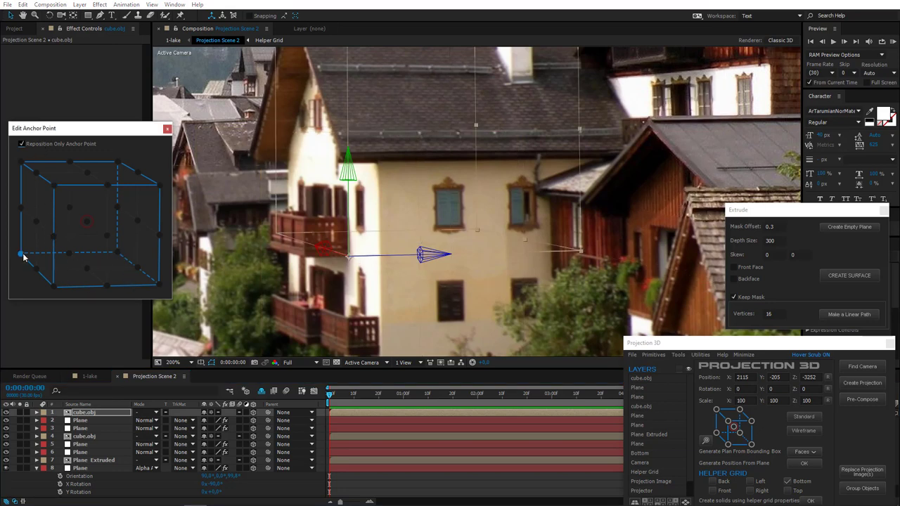
{"action": "left_click", "coordinate": [54, 286]}
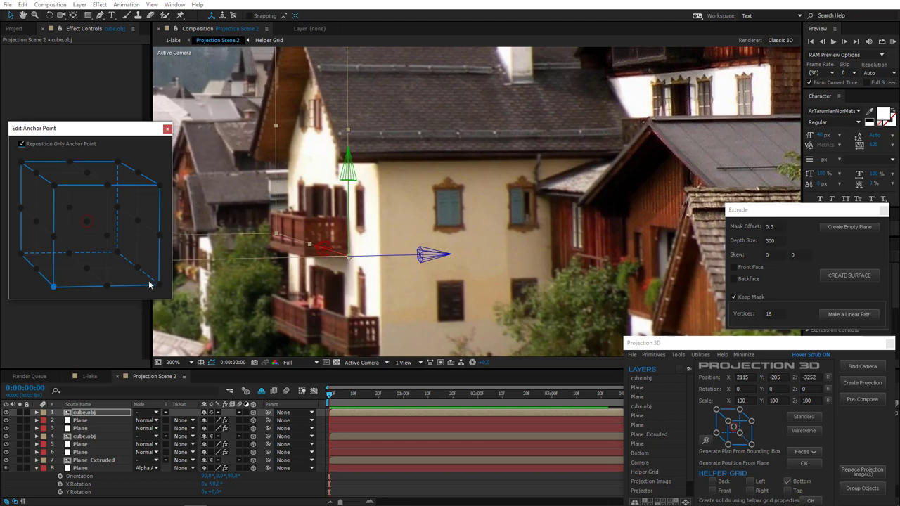
Shrink the cube's scale on each axis separately to fit the upper balcony's height, width and depth
{"action": "left_click_drag", "start_coordinate": [277, 268], "coordinate": [448, 325]}
{"action": "scroll", "coordinate": [389, 274], "scroll_direction": "down", "scroll_amount": 1}
{"action": "scroll", "coordinate": [417, 267], "scroll_direction": "up", "scroll_amount": 1}
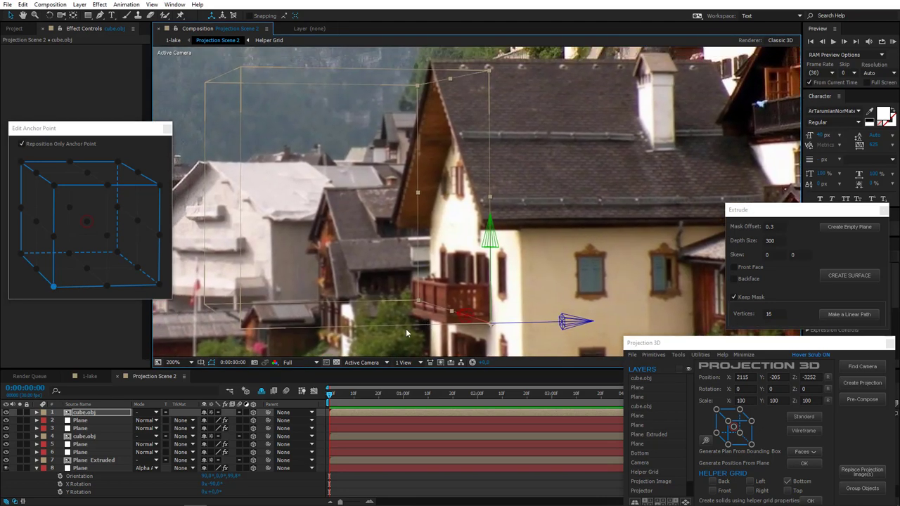
{"action": "key", "text": "s"}
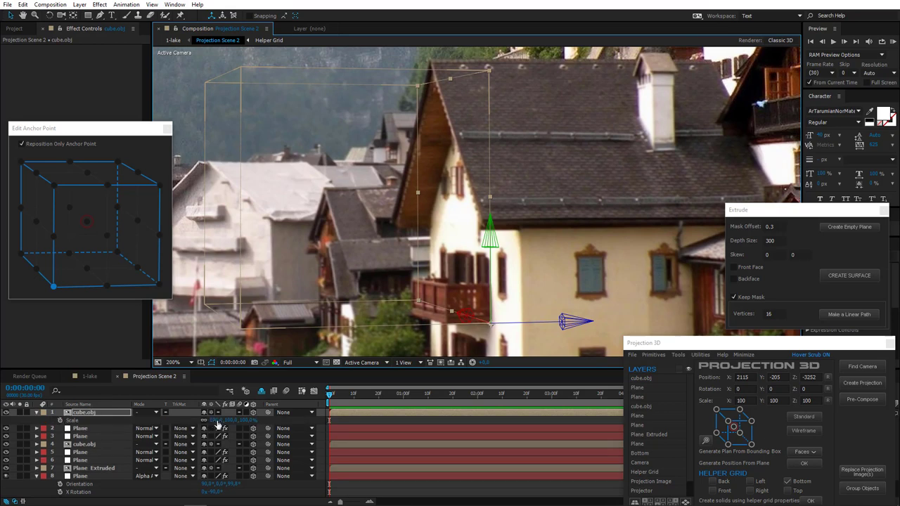
{"action": "left_click_drag", "start_coordinate": [216, 424], "coordinate": [196, 422]}
{"action": "scroll", "coordinate": [454, 318], "scroll_direction": "up", "scroll_amount": 1}
{"action": "left_click_drag", "start_coordinate": [454, 315], "coordinate": [458, 68]}
{"action": "left_click_drag", "start_coordinate": [390, 219], "coordinate": [387, 260]}
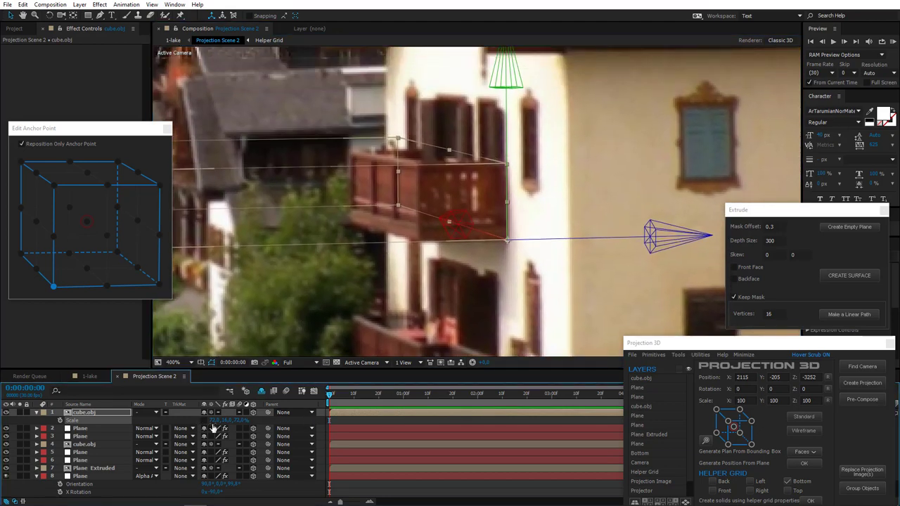
{"action": "mouse_move", "coordinate": [199, 420]}
{"action": "left_mouse_down"}
{"action": "mouse_move", "coordinate": [235, 421]}
{"action": "mouse_move", "coordinate": [214, 421]}
{"action": "left_mouse_up"}
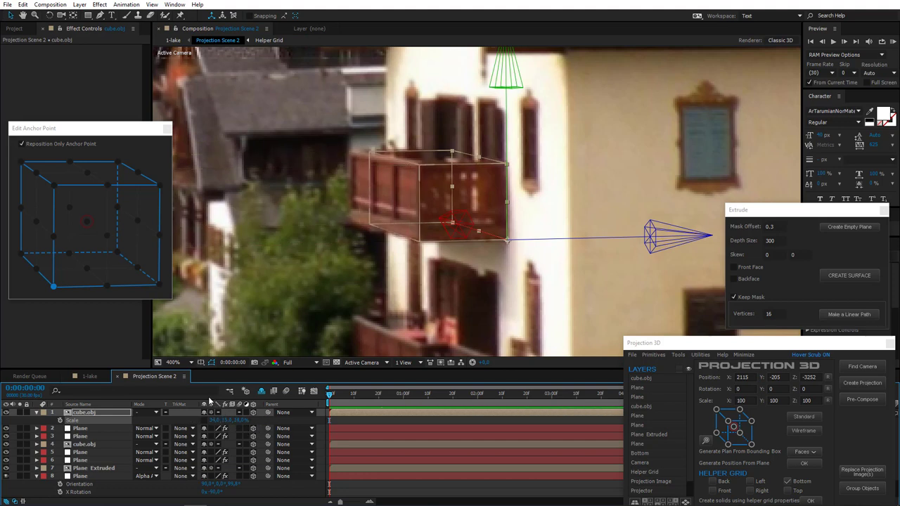
Rotate the balcony cube slightly to follow the railing's perspective and increase its X scale to reach the balcony's outer edge
{"action": "left_click", "coordinate": [48, 15]}
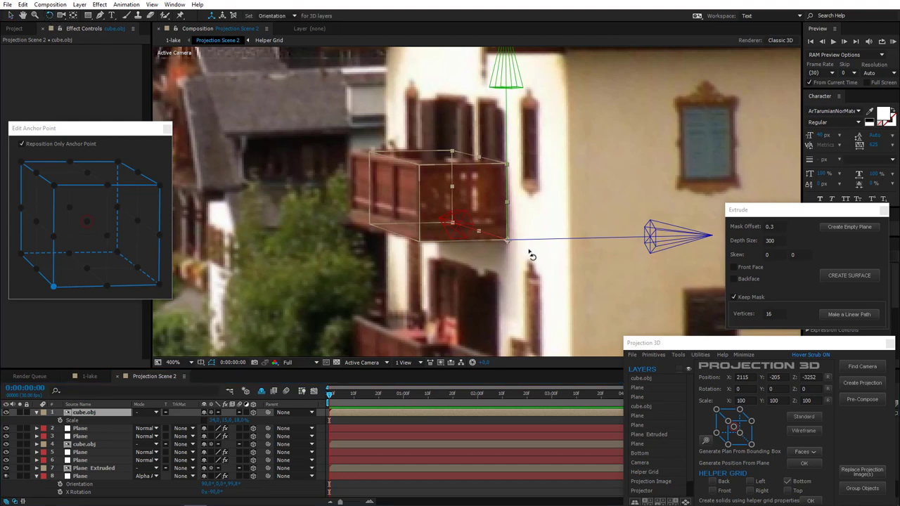
{"action": "left_click_drag", "start_coordinate": [537, 238], "coordinate": [533, 239]}
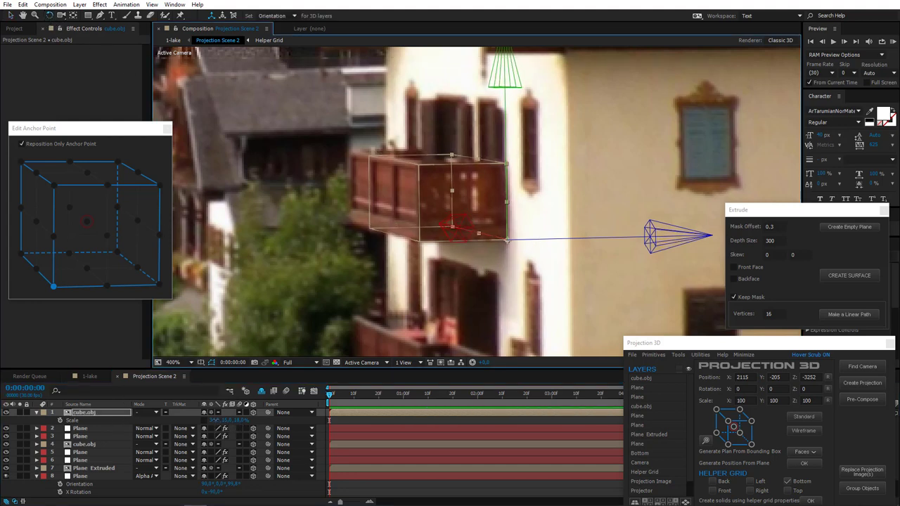
{"action": "left_click_drag", "start_coordinate": [215, 420], "coordinate": [227, 419]}
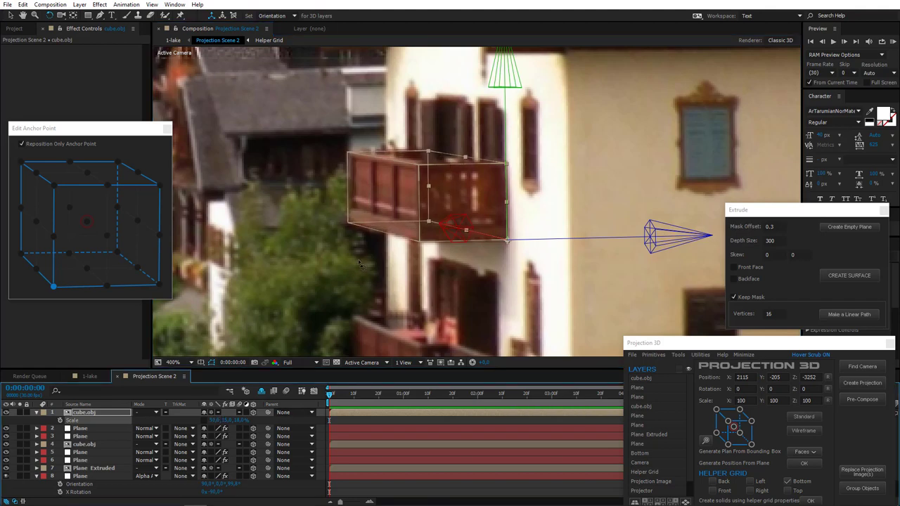
Inspect the projected house and its balcony by orbiting in Custom View 1, then return to Active Camera
{"action": "key", "text": "comma"}
{"action": "key", "text": "comma"}
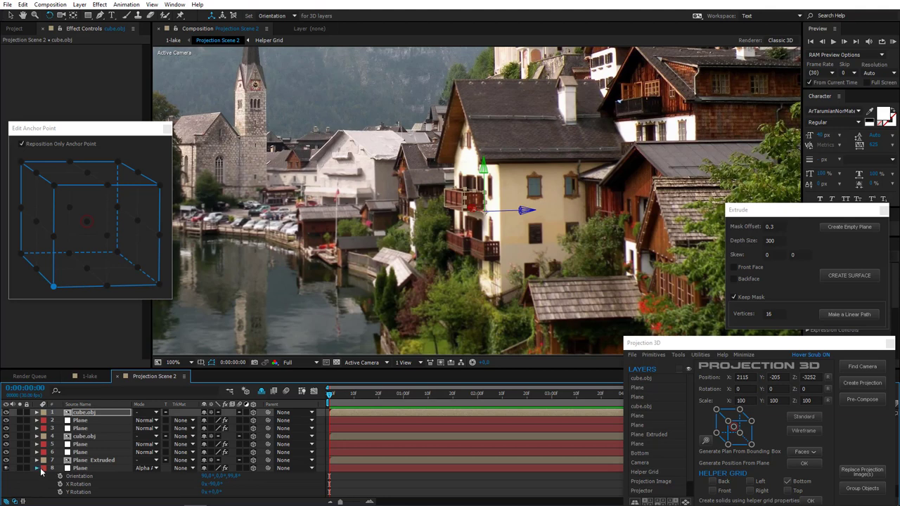
{"action": "left_click", "coordinate": [38, 469]}
{"action": "scroll", "coordinate": [296, 153], "scroll_direction": "down", "scroll_amount": 1}
{"action": "left_click_drag", "start_coordinate": [387, 183], "coordinate": [434, 208]}
{"action": "key", "text": "v"}
{"action": "left_click", "coordinate": [171, 365]}
{"action": "left_click", "coordinate": [203, 193]}
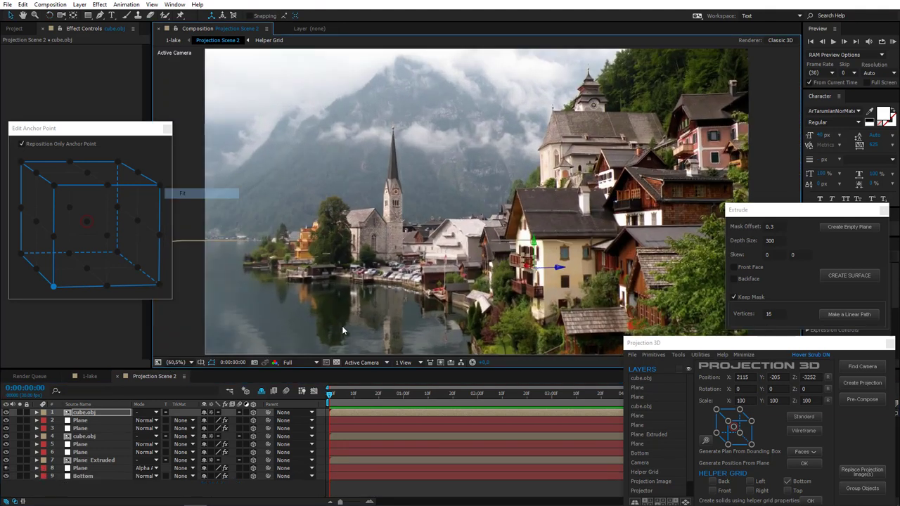
{"action": "left_click", "coordinate": [365, 363]}
{"action": "left_click", "coordinate": [385, 477]}
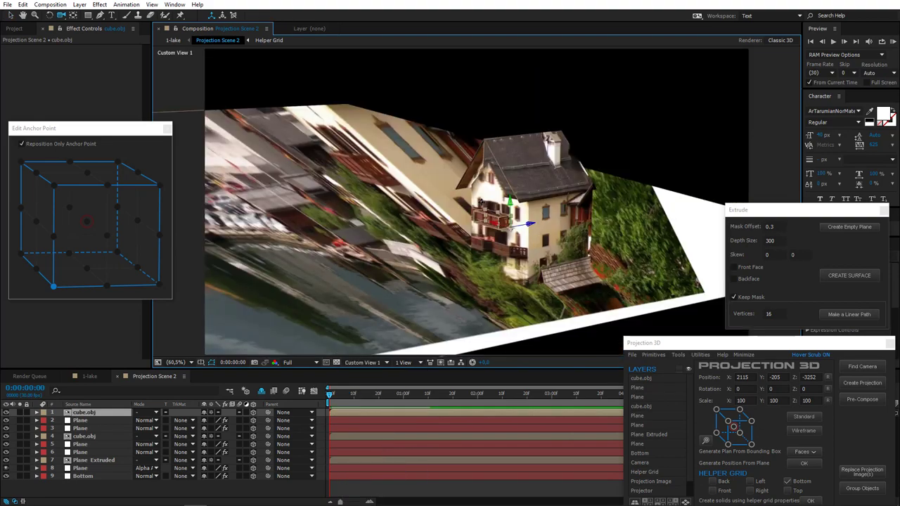
{"action": "left_click_drag", "start_coordinate": [564, 200], "coordinate": [513, 223]}
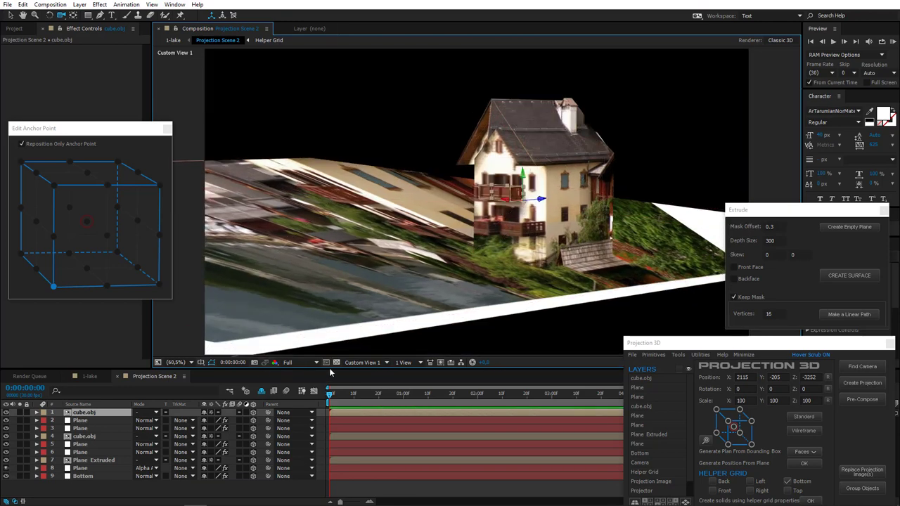
{"action": "left_click", "coordinate": [365, 362]}
{"action": "left_click", "coordinate": [370, 373]}
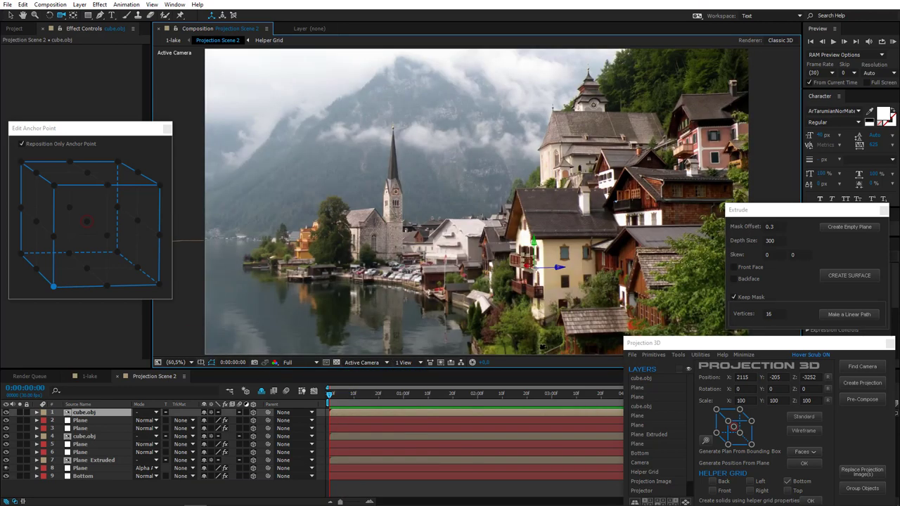
Hide the Bottom plane layer and check the isolated house in the 1-lake composition before returning to Projection Scene 2
{"action": "left_click", "coordinate": [7, 477]}
{"action": "left_click", "coordinate": [88, 376]}
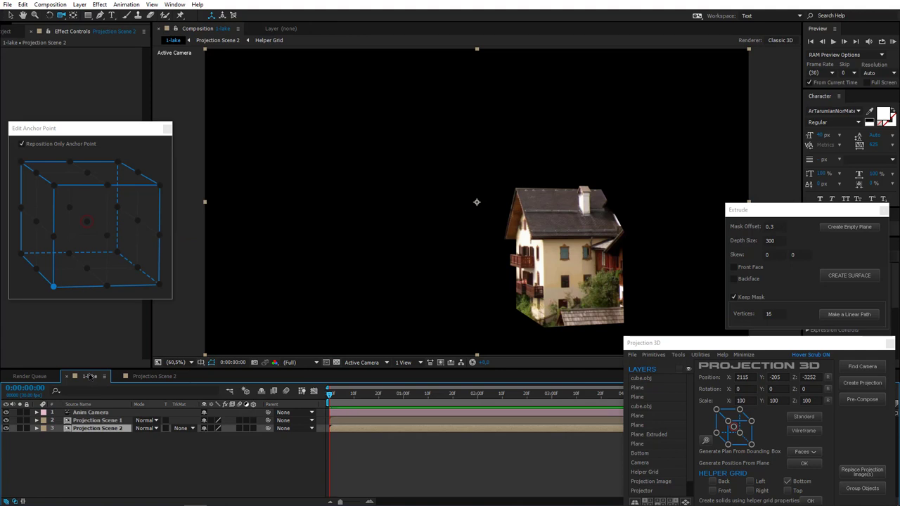
{"action": "left_click", "coordinate": [148, 376]}
Group all the house's planes, cubes and the extruded plane into one object, leaving out the Bottom layer
{"action": "left_click", "coordinate": [81, 469]}
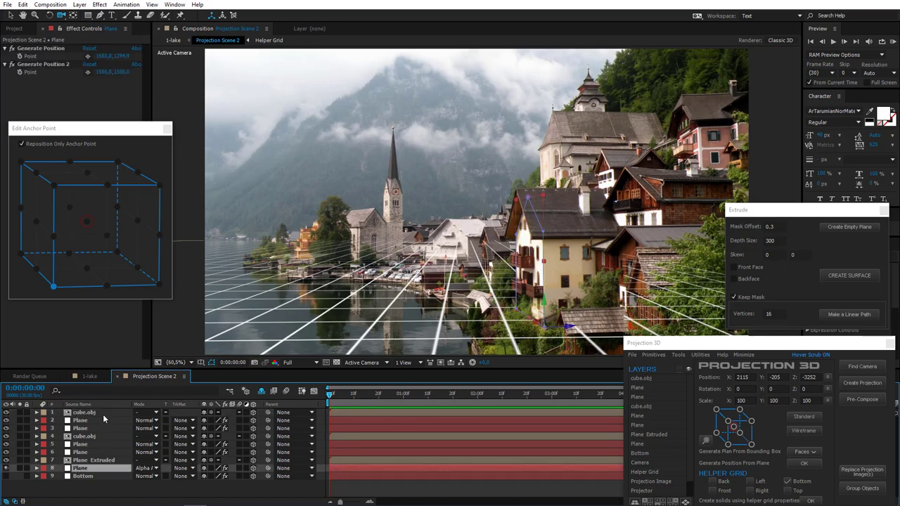
{"action": "key", "text": "ctrl+a"}
{"action": "left_click", "coordinate": [877, 489]}
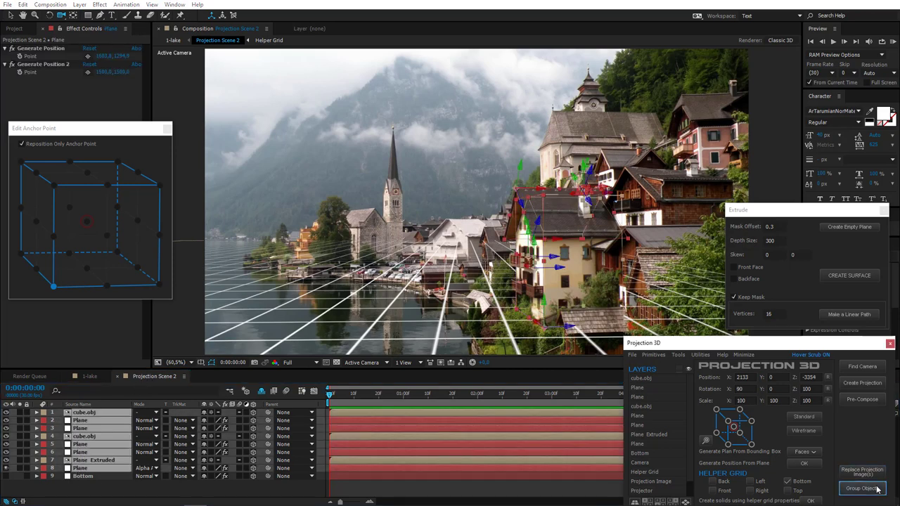
Rename the grouped layer House and briefly solo it to check its geometry on its own
{"action": "left_click", "coordinate": [111, 414]}
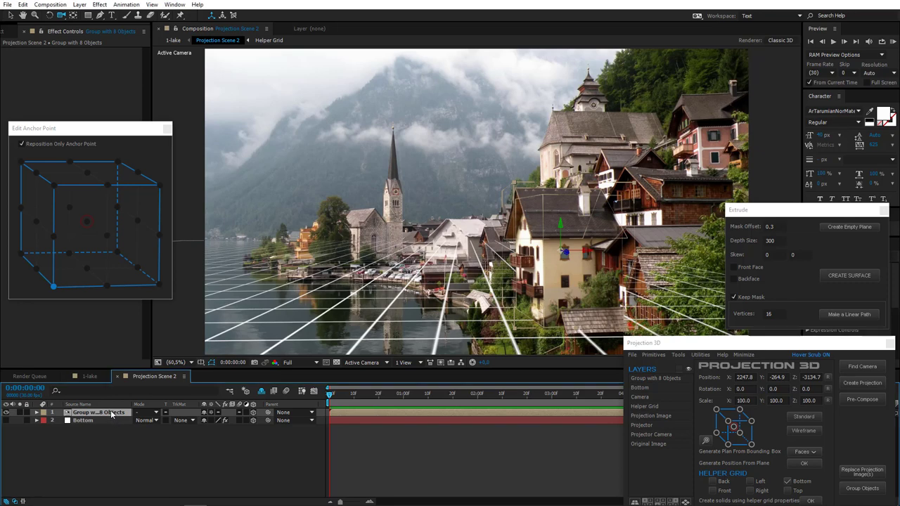
{"action": "key", "text": "Return"}
{"action": "type", "text": "Hou"}
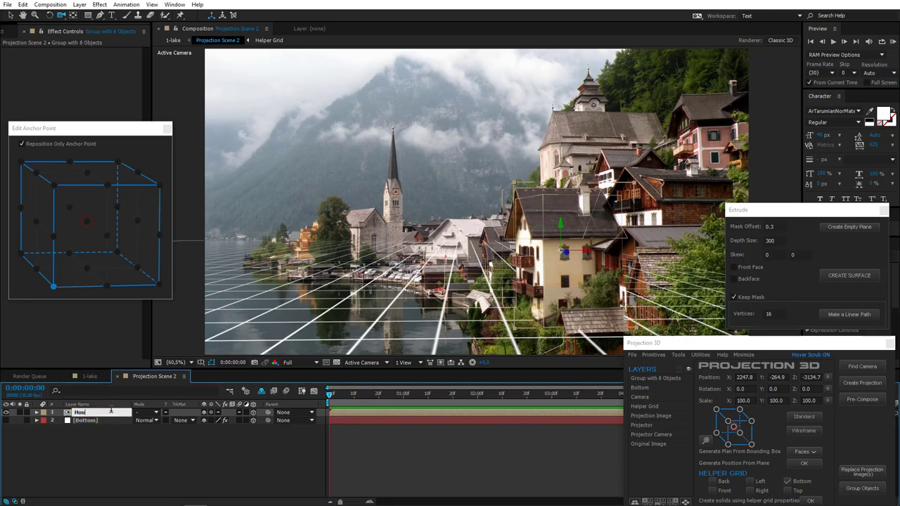
{"action": "type", "text": "se"}
{"action": "key", "text": "Return"}
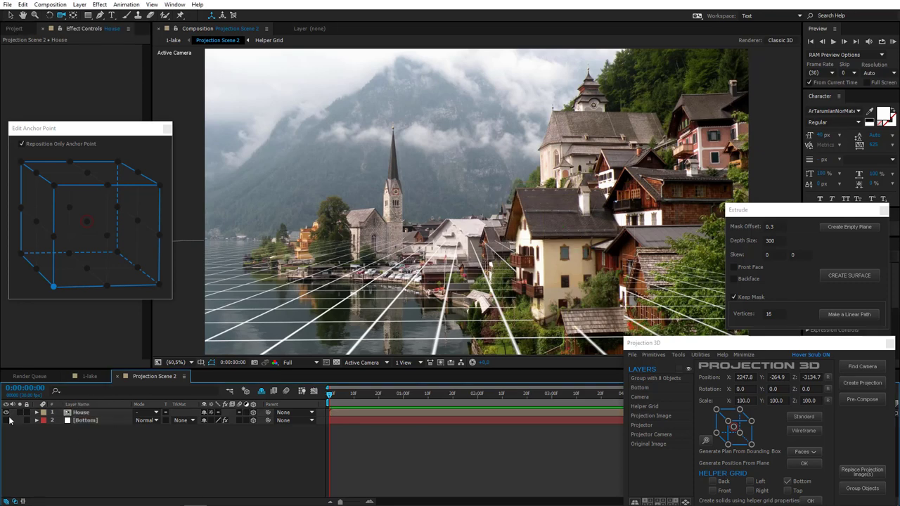
{"action": "left_click", "coordinate": [21, 413]}
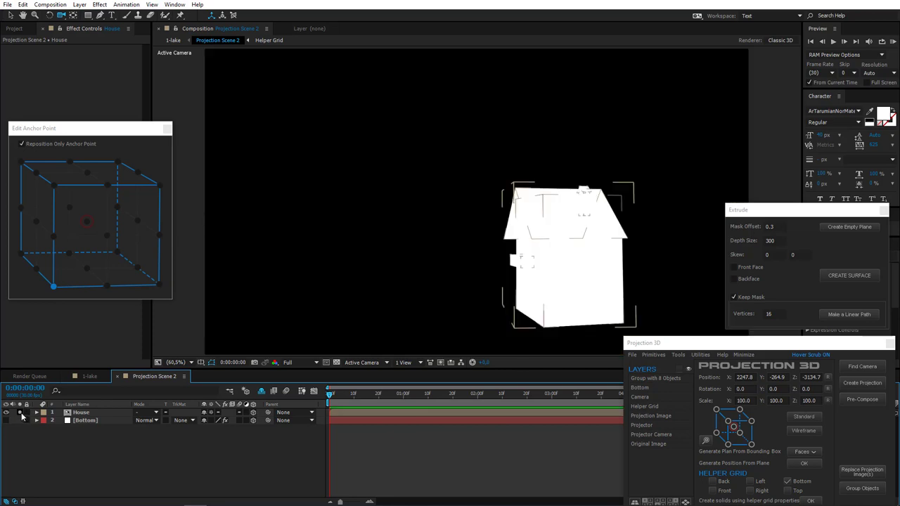
{"action": "left_click", "coordinate": [20, 413]}
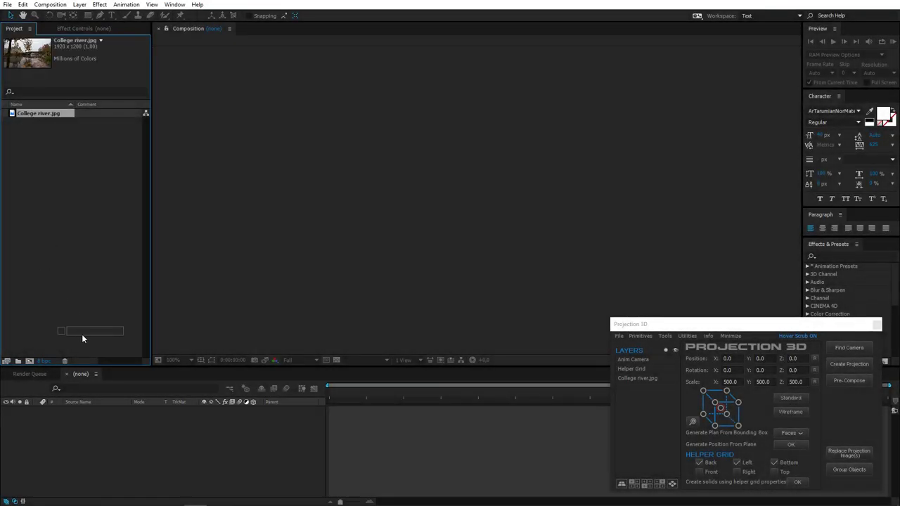
Create a composition from College river.jpg and generate its camera and helper grid with Find Camera
{"action": "left_click_drag", "start_coordinate": [82, 334], "coordinate": [127, 434]}
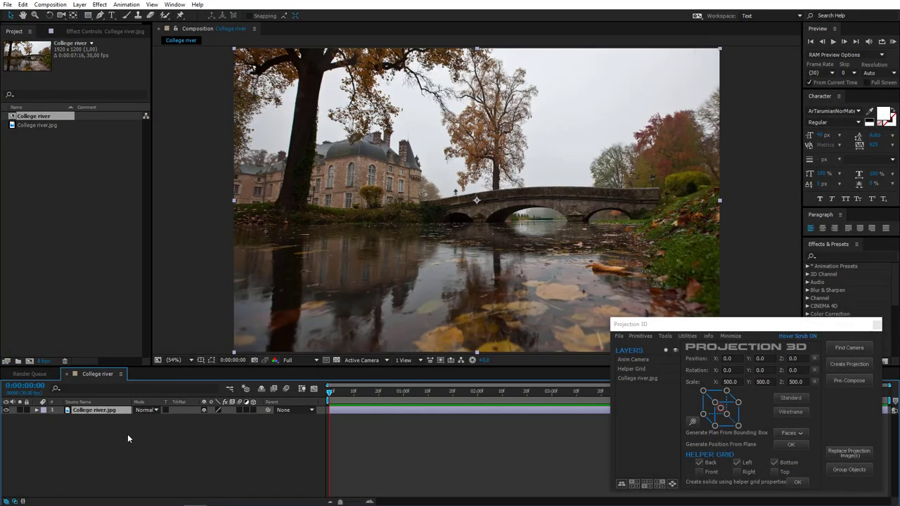
{"action": "left_click", "coordinate": [850, 349]}
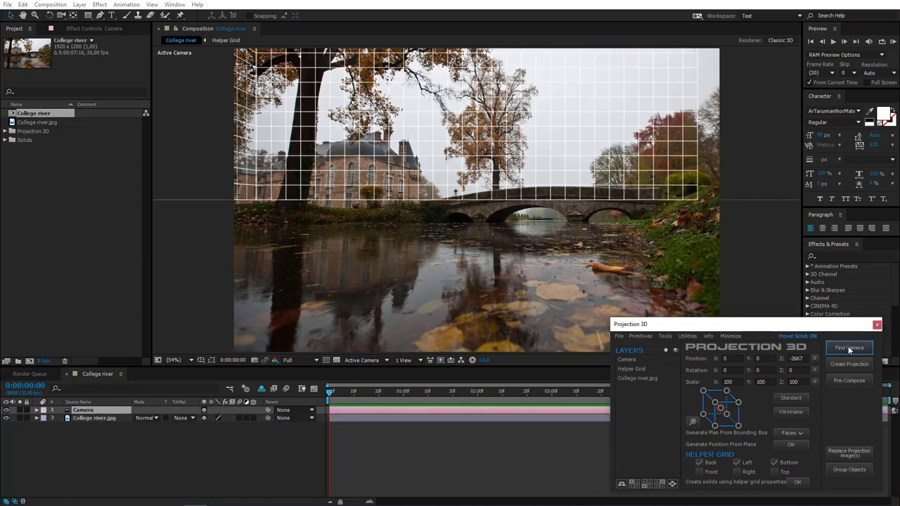
Change the College river camera's lens preset to 28mm
{"action": "double_click", "coordinate": [96, 411]}
{"action": "left_click", "coordinate": [250, 152]}
{"action": "left_click", "coordinate": [250, 209]}
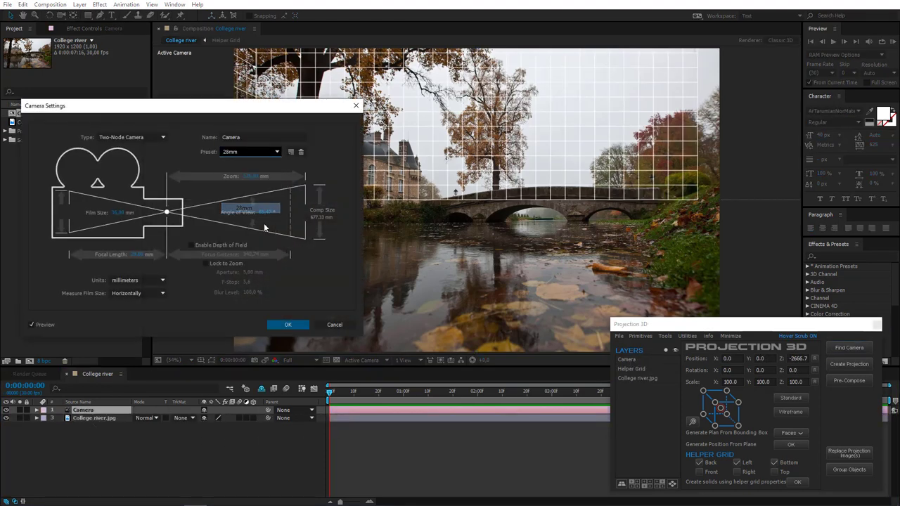
{"action": "left_click", "coordinate": [292, 325]}
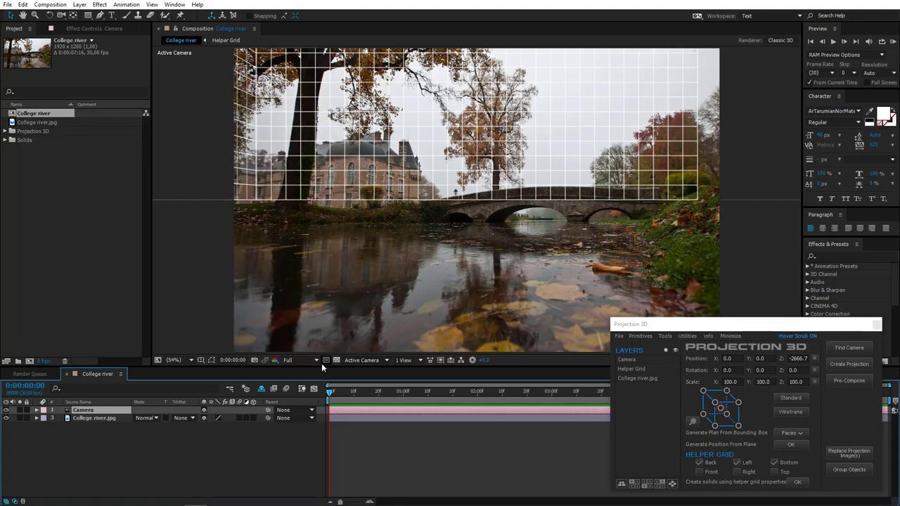
Orbit the camera until the helper grid's floor lies on the river surface and its back edge follows the far waterline
{"action": "left_click", "coordinate": [62, 15]}
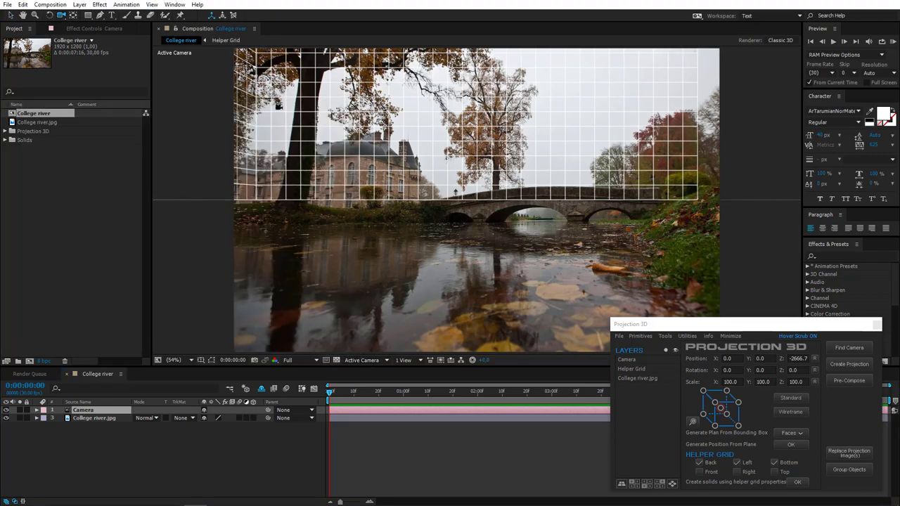
{"action": "left_click_drag", "start_coordinate": [560, 211], "coordinate": [525, 256]}
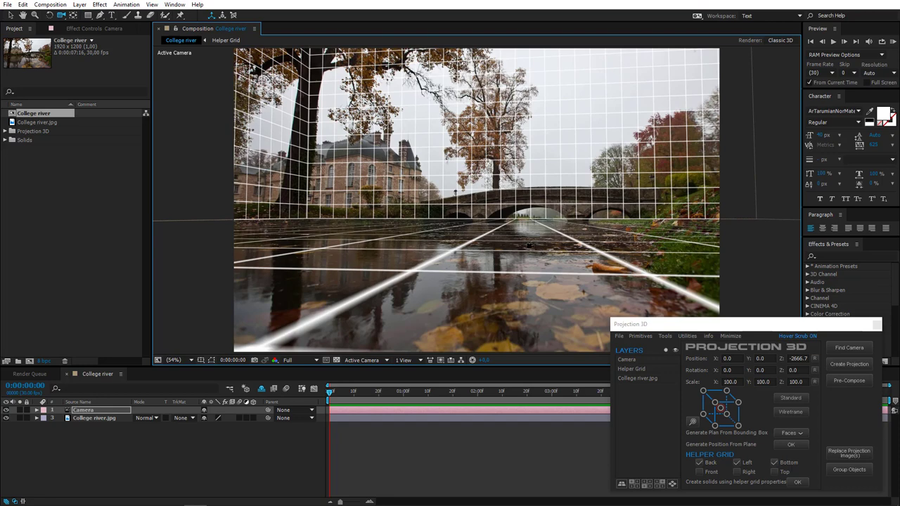
{"action": "left_click_drag", "start_coordinate": [509, 264], "coordinate": [520, 262]}
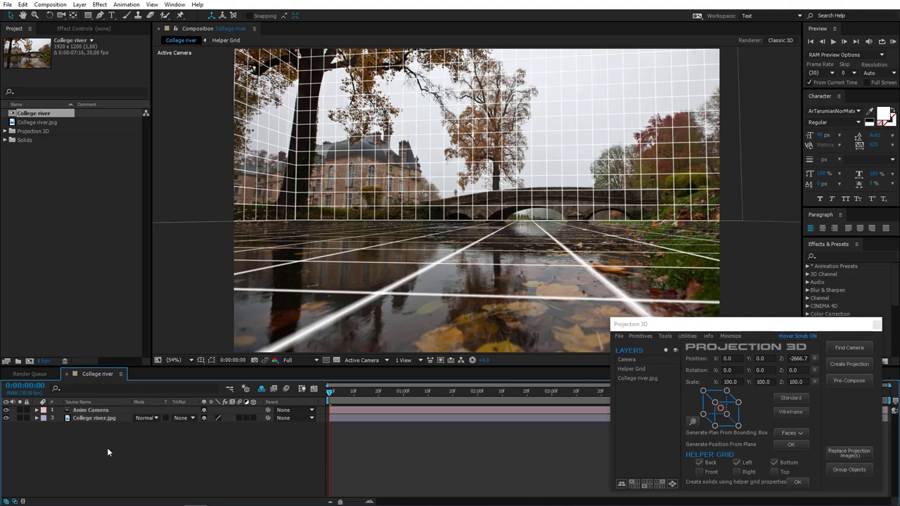
Create a projection from the Anim Camera and College river.jpg layers and pre-compose it into 3 copies
{"action": "left_click_drag", "start_coordinate": [106, 447], "coordinate": [114, 412]}
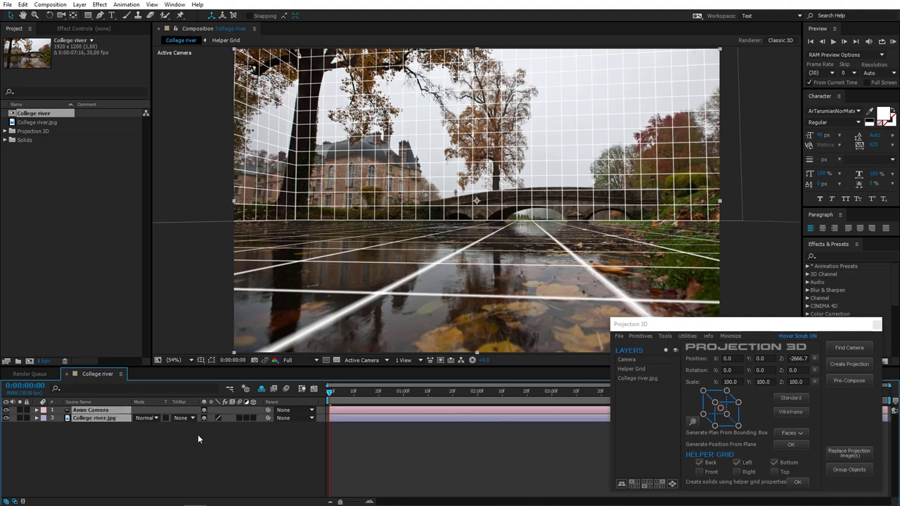
{"action": "left_click", "coordinate": [841, 364]}
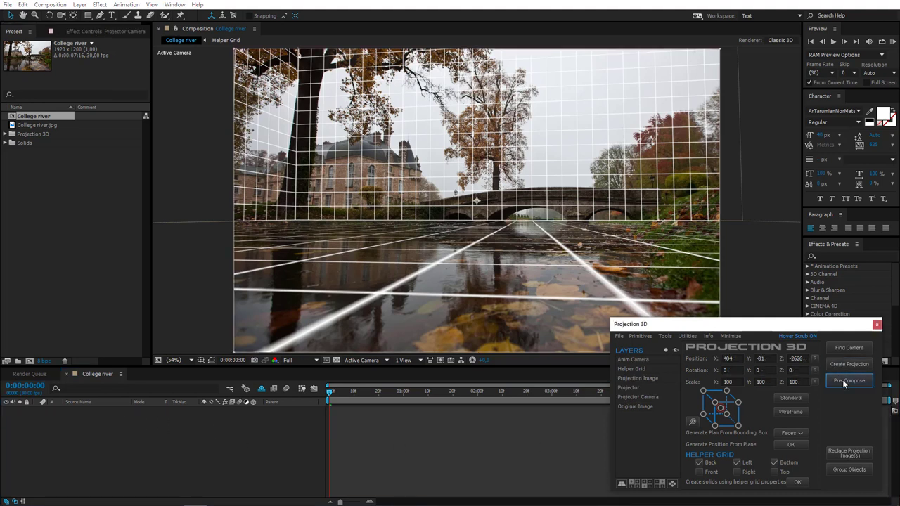
{"action": "left_click", "coordinate": [845, 382]}
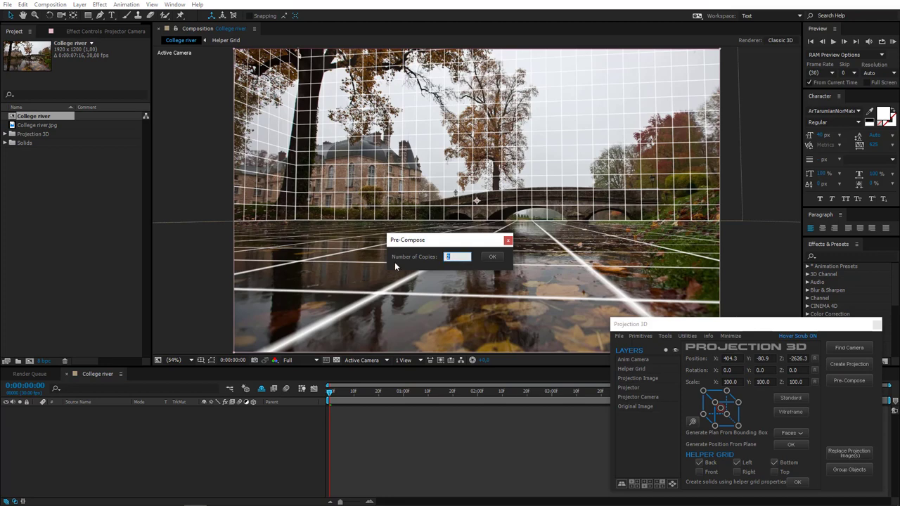
{"action": "type", "text": "3"}
{"action": "left_click", "coordinate": [490, 257]}
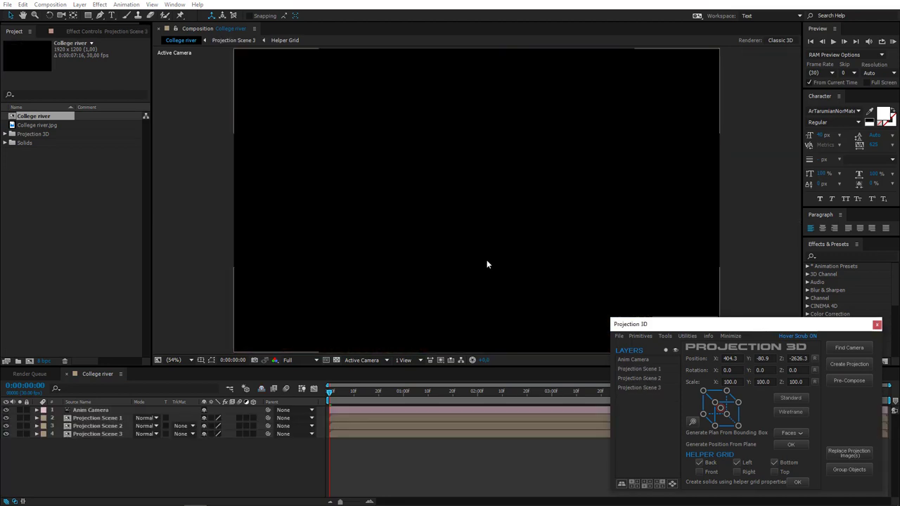
In Projection Scene 3, limit the helper grid to its Bottom face and create a solid from it
{"action": "double_click", "coordinate": [106, 434]}
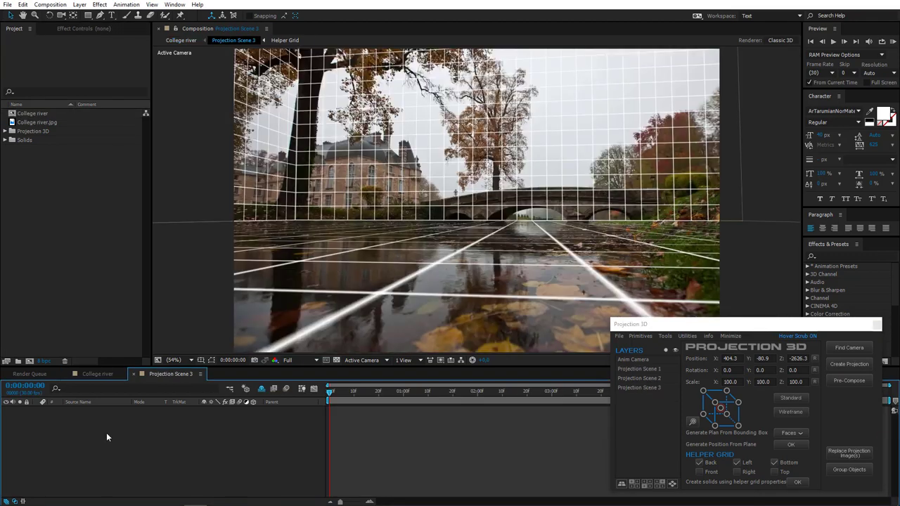
{"action": "left_click", "coordinate": [736, 463]}
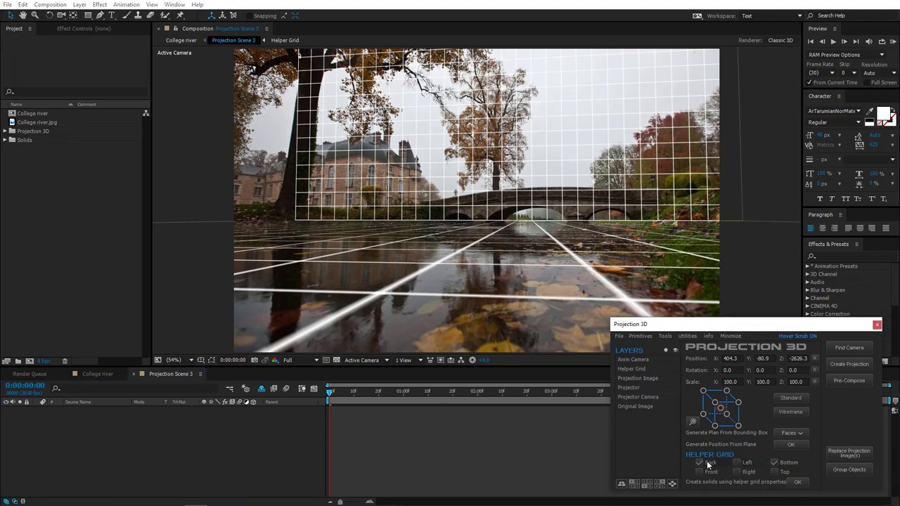
{"action": "left_click", "coordinate": [706, 461]}
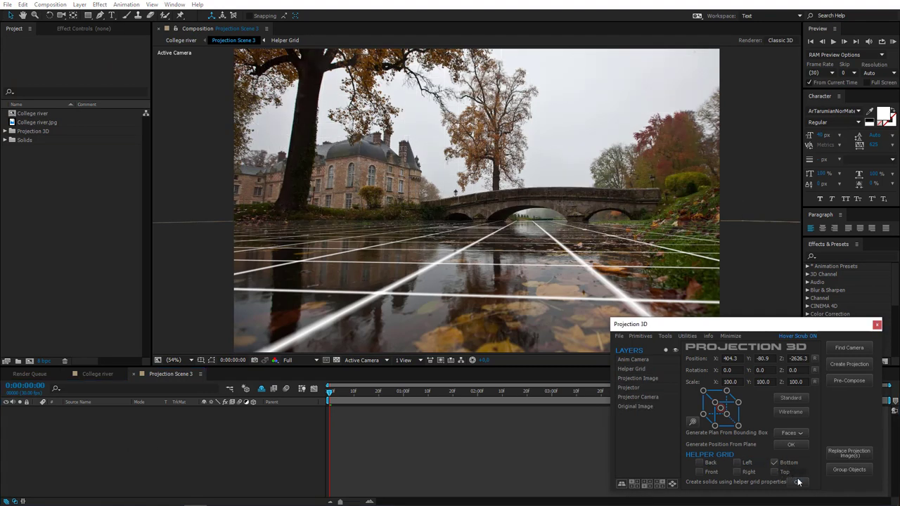
{"action": "left_click", "coordinate": [799, 482]}
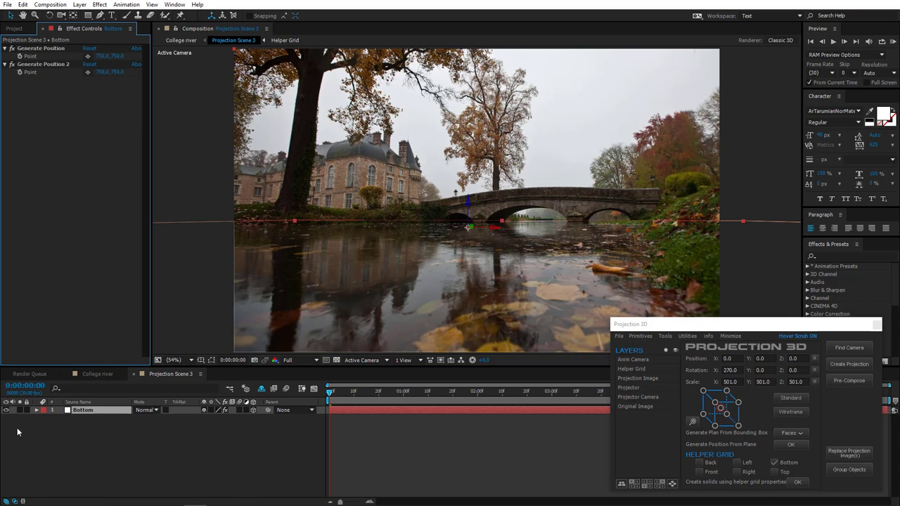
Set the Bottom layer's first Generate Position point at the waterline below the castle and create a cube there
{"action": "left_click", "coordinate": [79, 410]}
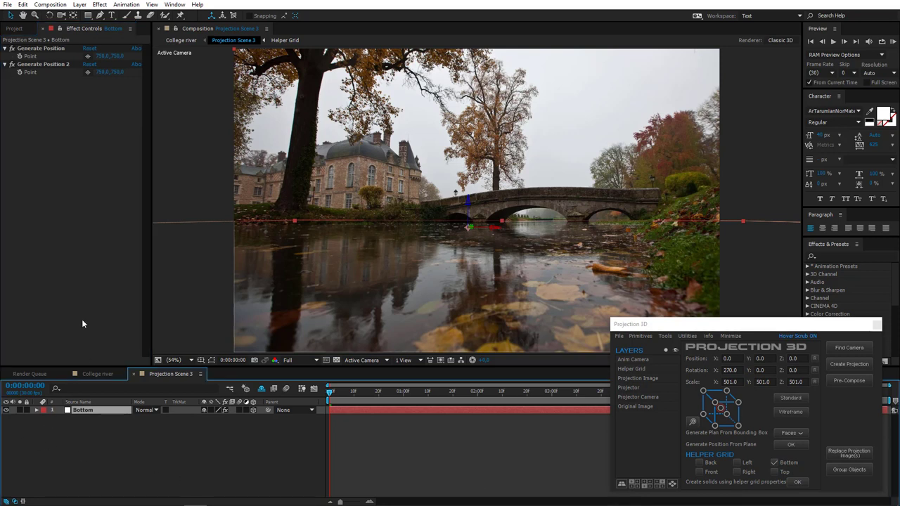
{"action": "left_click", "coordinate": [88, 56]}
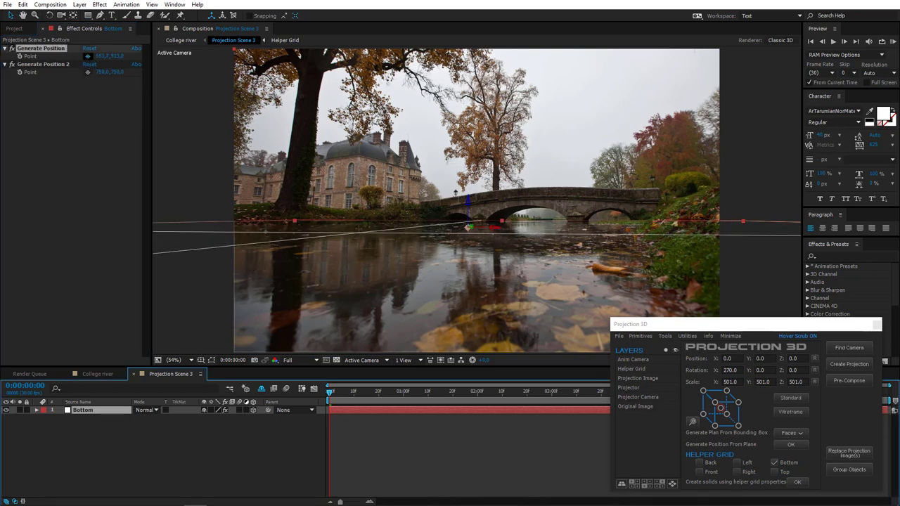
{"action": "left_click", "coordinate": [355, 223]}
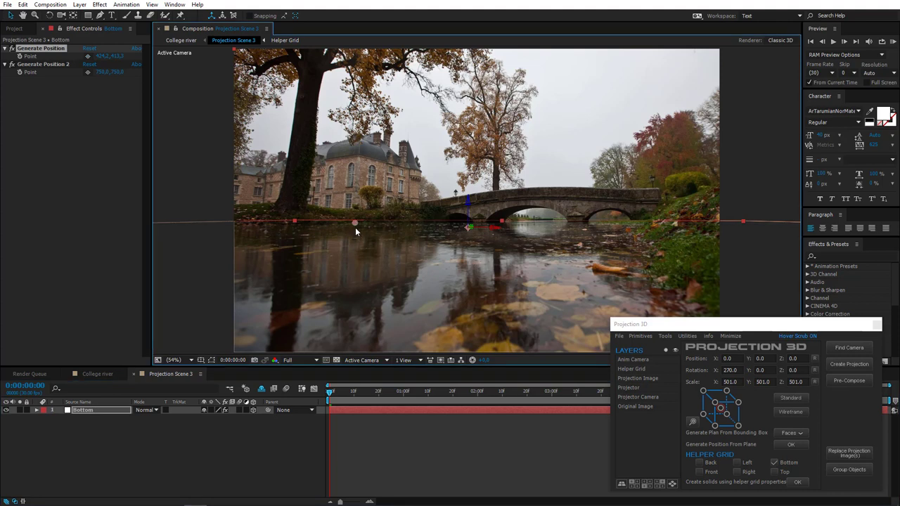
{"action": "left_click", "coordinate": [645, 338]}
{"action": "left_click", "coordinate": [640, 348]}
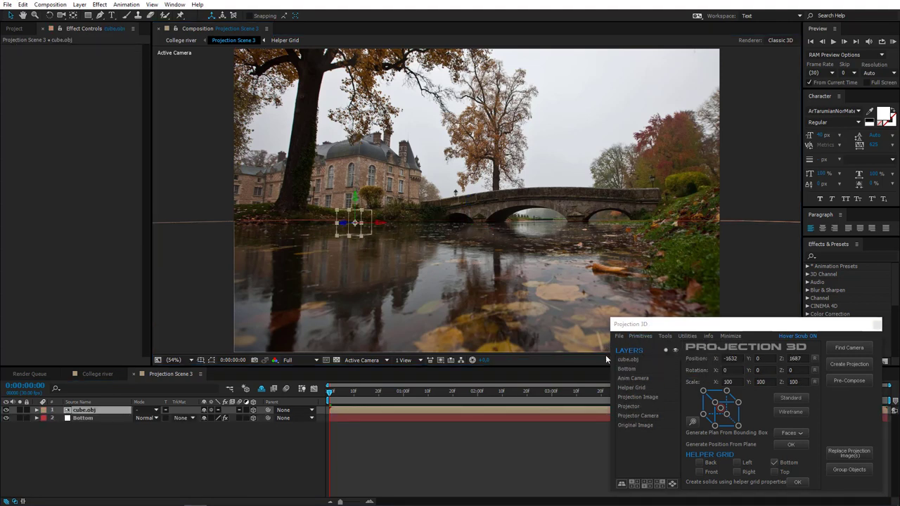
Reposition only the cube's anchor point to its front lower-right corner and scale the cube up uniformly
{"action": "left_click", "coordinate": [693, 421]}
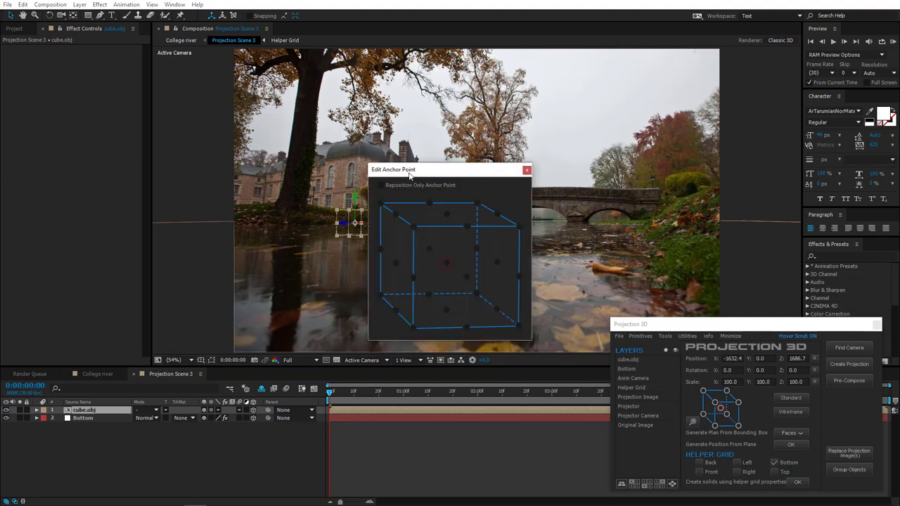
{"action": "left_click_drag", "start_coordinate": [410, 175], "coordinate": [52, 114]}
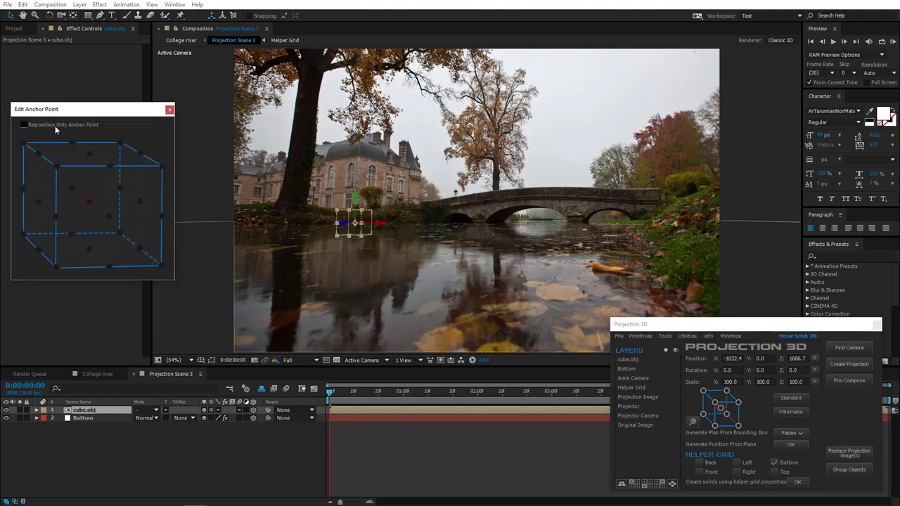
{"action": "left_click", "coordinate": [161, 265]}
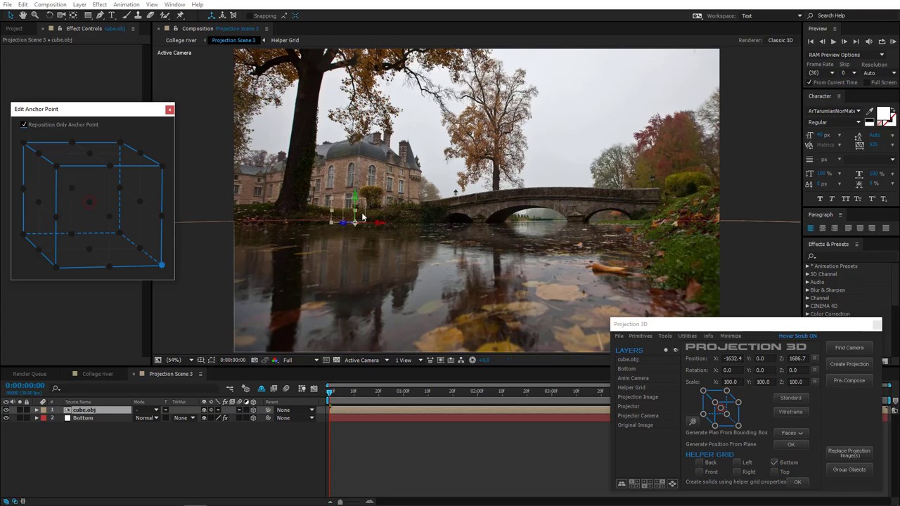
{"action": "scroll", "coordinate": [363, 218], "scroll_direction": "up", "scroll_amount": 3}
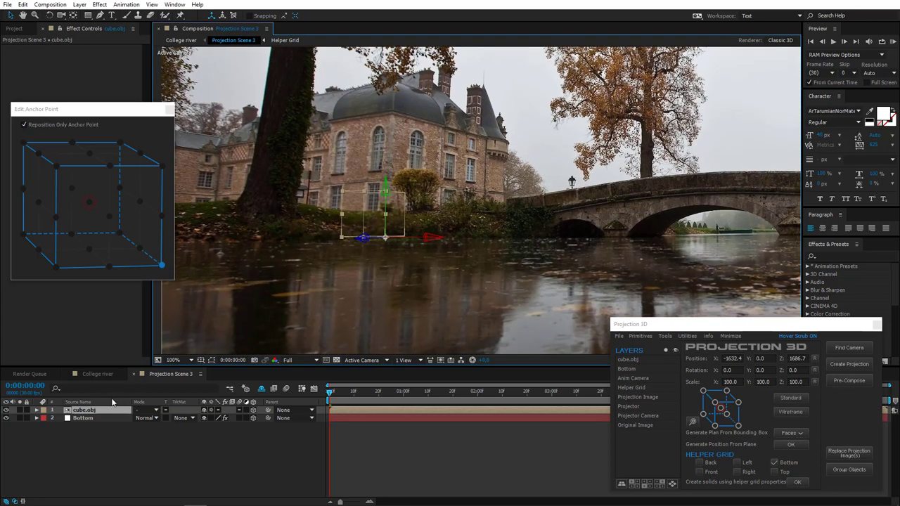
{"action": "key", "text": "s"}
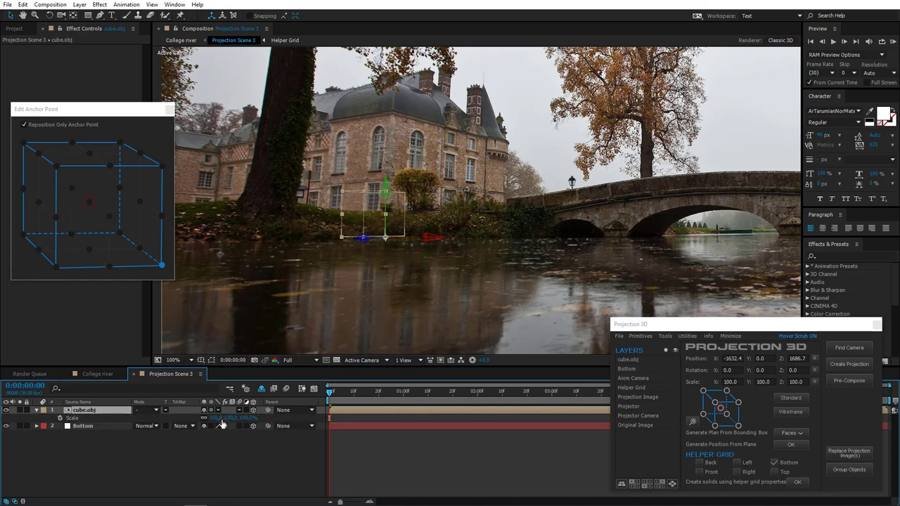
{"action": "left_click_drag", "start_coordinate": [221, 420], "coordinate": [283, 412]}
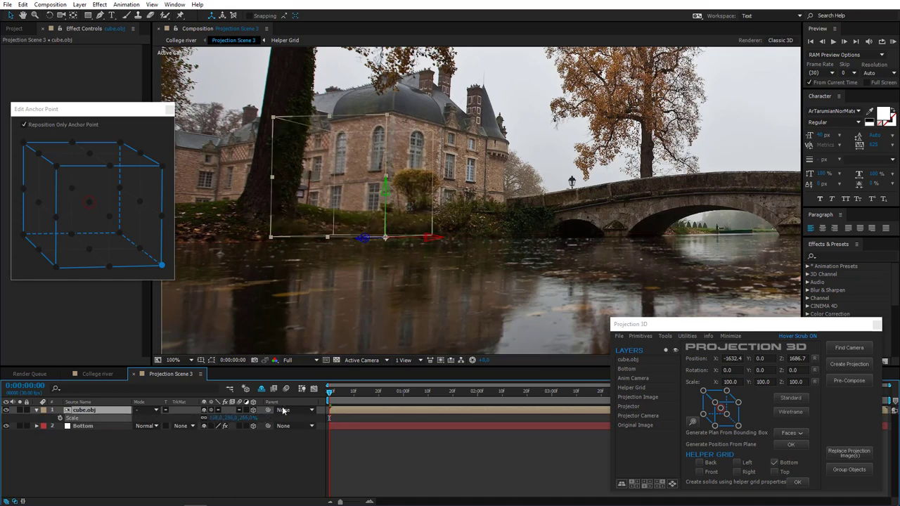
Set the cube's X Rotation to -5° and its Y Rotation to 23° to match the castle's perspective
{"action": "key", "text": "r"}
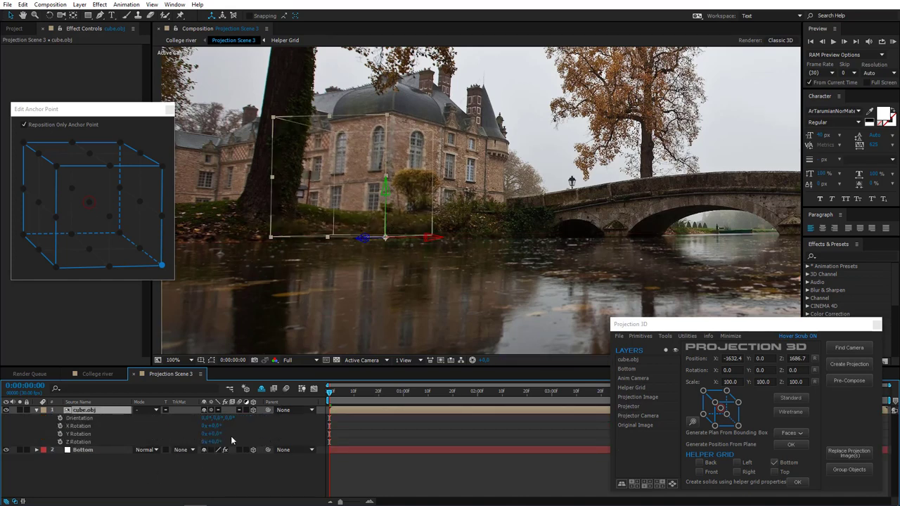
{"action": "left_click", "coordinate": [217, 426]}
{"action": "type", "text": "-5"}
{"action": "left_click", "coordinate": [216, 461]}
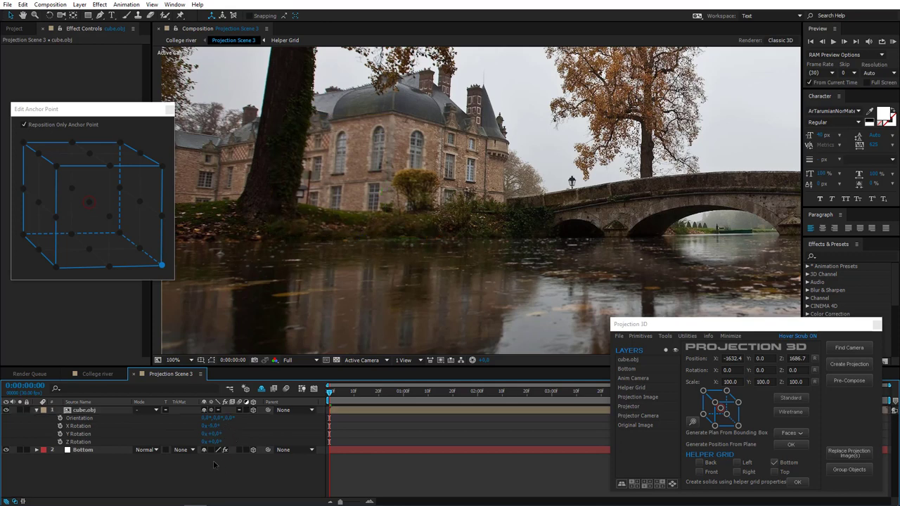
{"action": "left_click", "coordinate": [79, 413]}
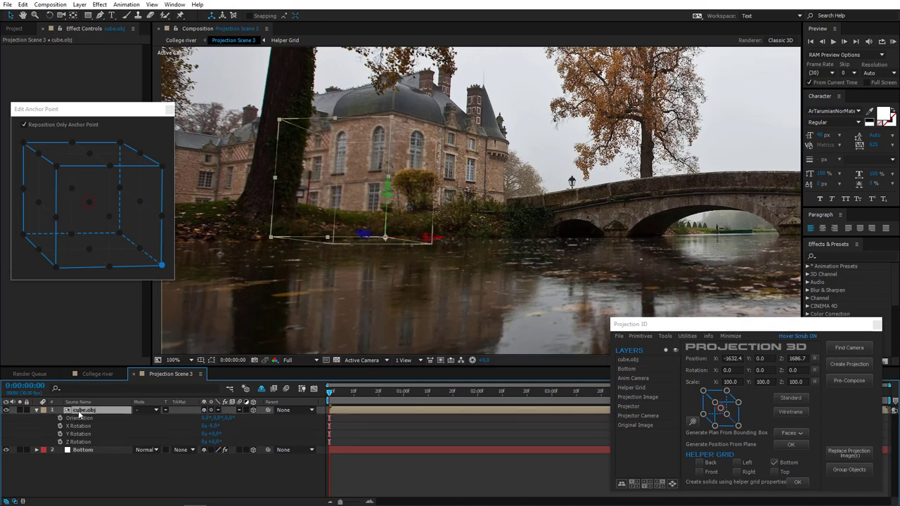
{"action": "left_click_drag", "start_coordinate": [215, 434], "coordinate": [231, 434]}
{"action": "left_click", "coordinate": [215, 434]}
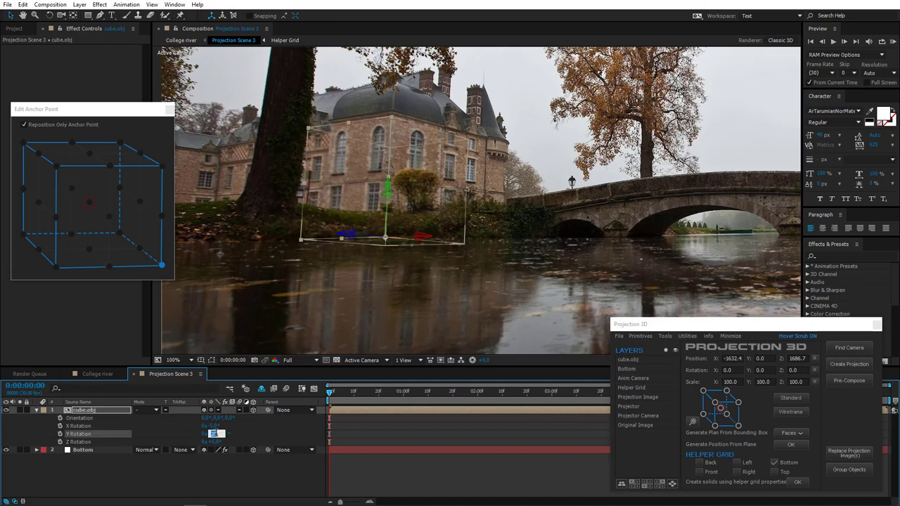
{"action": "type", "text": "23"}
{"action": "key", "text": "Return"}
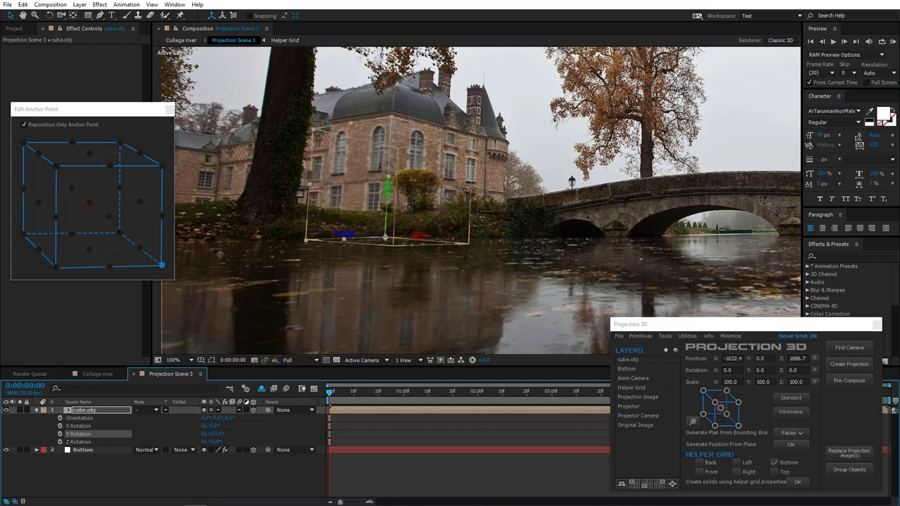
Unlink the cube's scale proportions and stretch it over the castle walls to 650, 282, 324%
{"action": "left_click", "coordinate": [86, 410]}
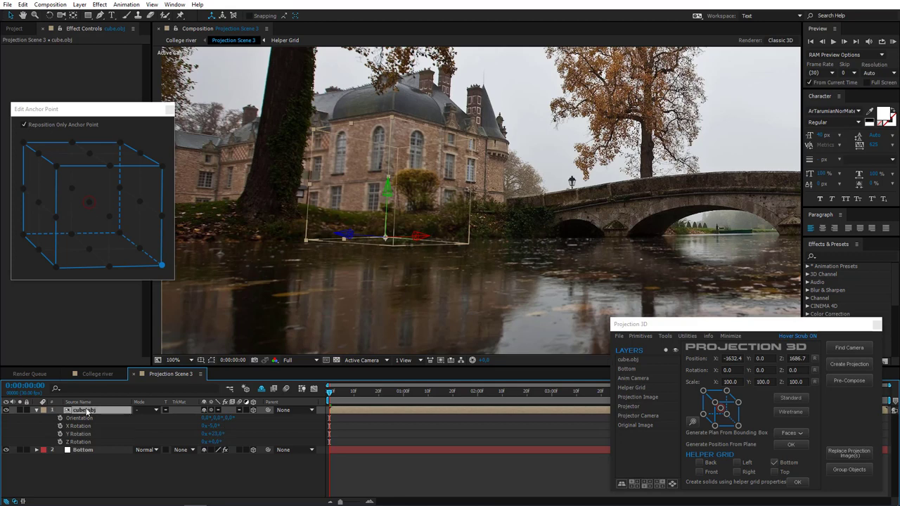
{"action": "key", "text": "s"}
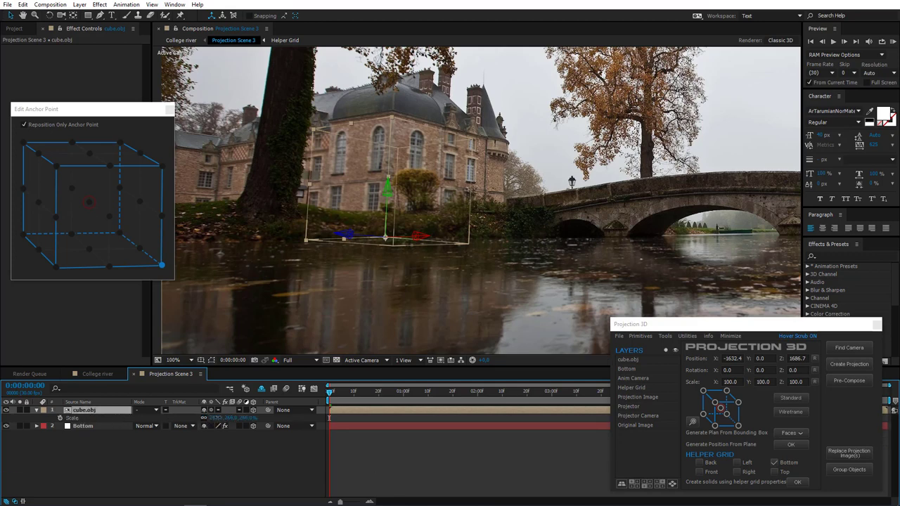
{"action": "left_click_drag", "start_coordinate": [211, 417], "coordinate": [275, 418]}
{"action": "left_click", "coordinate": [204, 419]}
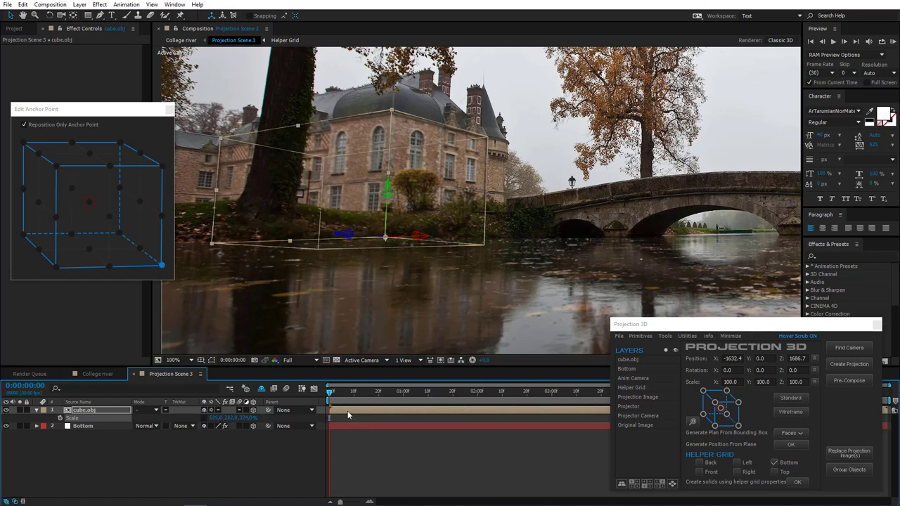
Move the cube's anchor point to its front lower-left corner with the cube kept in place, and create a plane there
{"action": "left_click", "coordinate": [85, 413]}
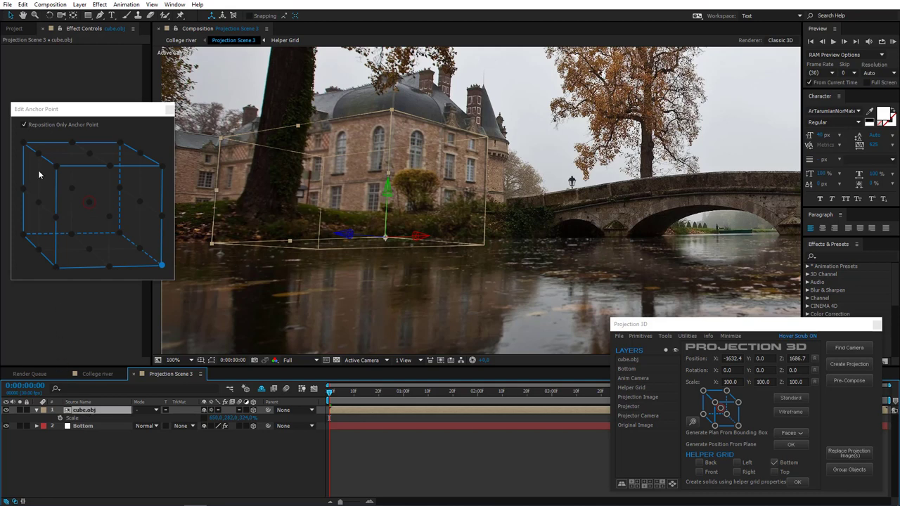
{"action": "left_click", "coordinate": [24, 124]}
{"action": "left_click", "coordinate": [56, 268]}
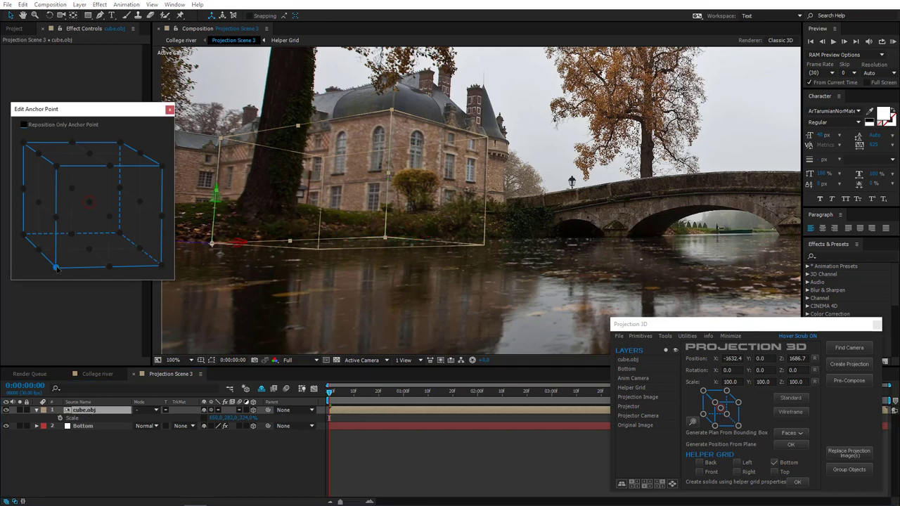
{"action": "left_click", "coordinate": [641, 335]}
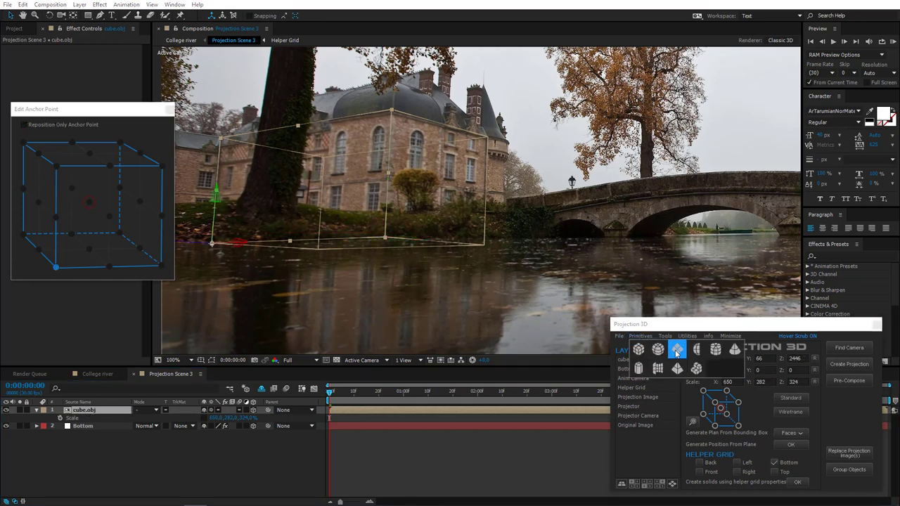
{"action": "left_click", "coordinate": [676, 352]}
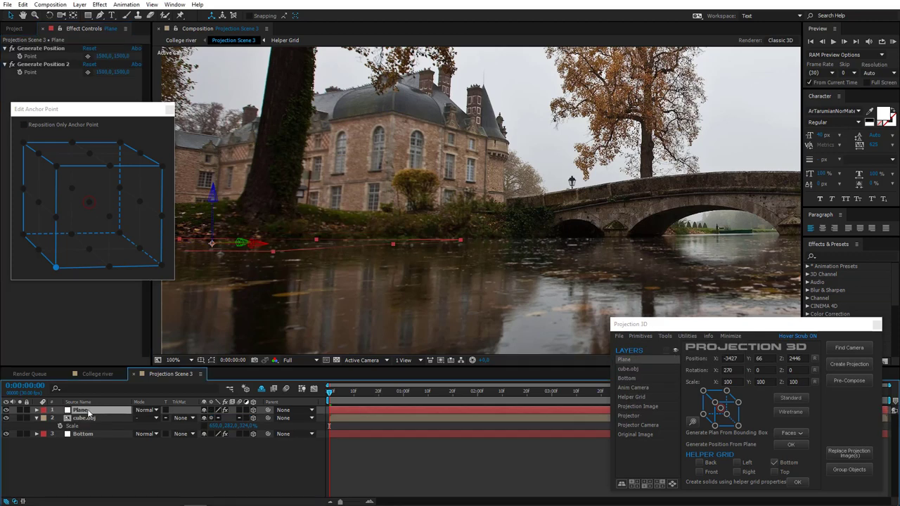
Set the new plane's X Orientation to 0° and reposition only its anchor point to the front lower-right corner
{"action": "key", "text": "r"}
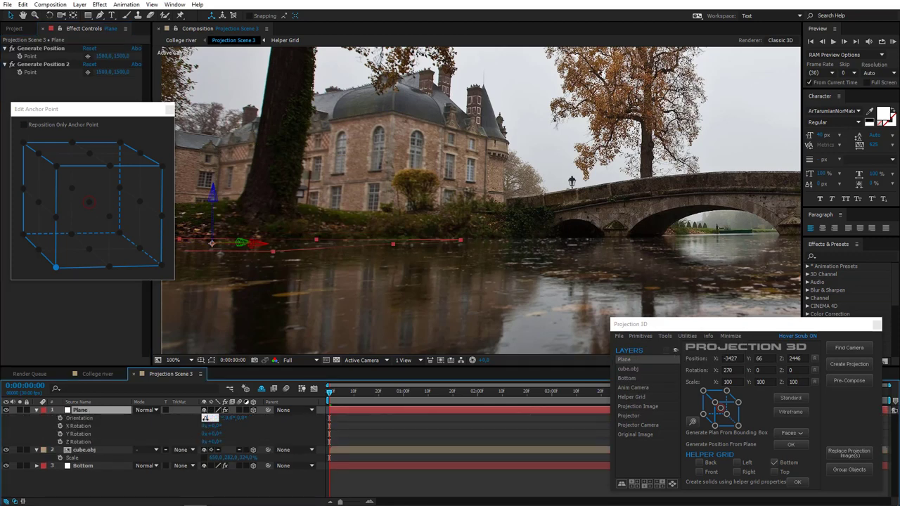
{"action": "left_click", "coordinate": [207, 418]}
{"action": "type", "text": "0"}
{"action": "key", "text": "Return"}
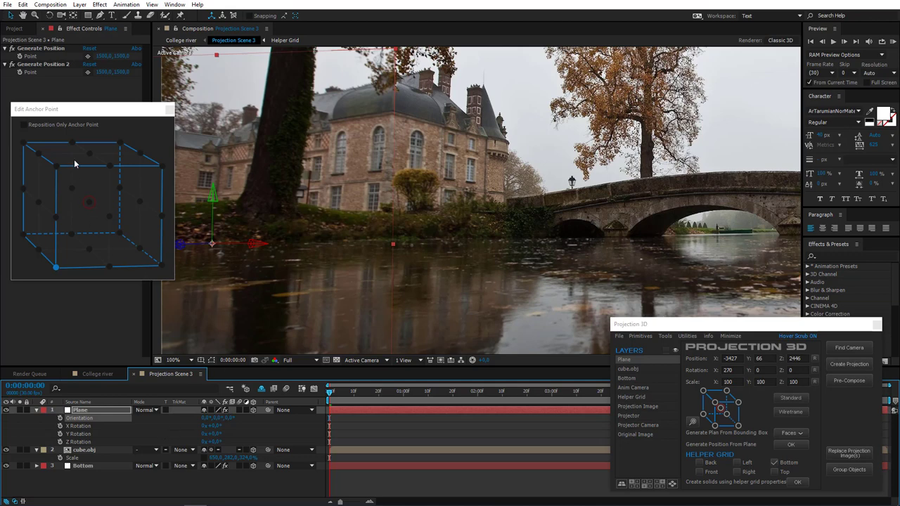
{"action": "left_click", "coordinate": [56, 125]}
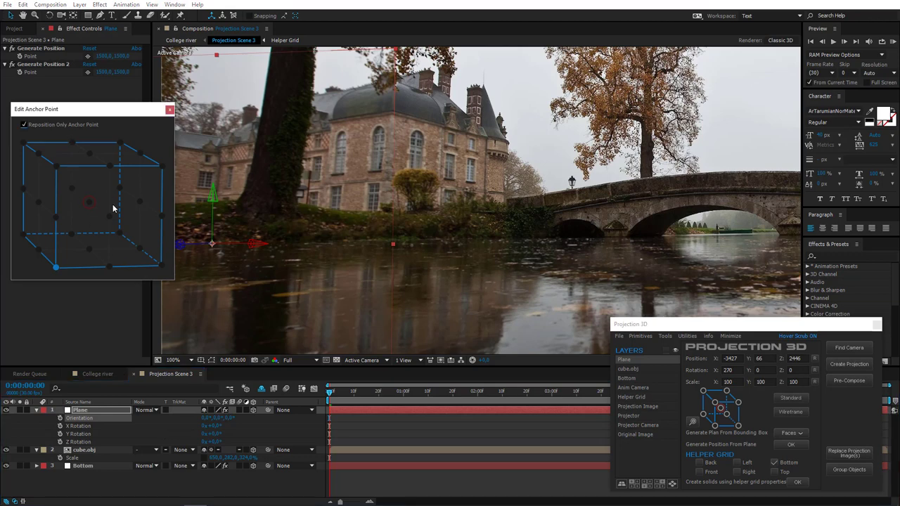
{"action": "left_click", "coordinate": [161, 265]}
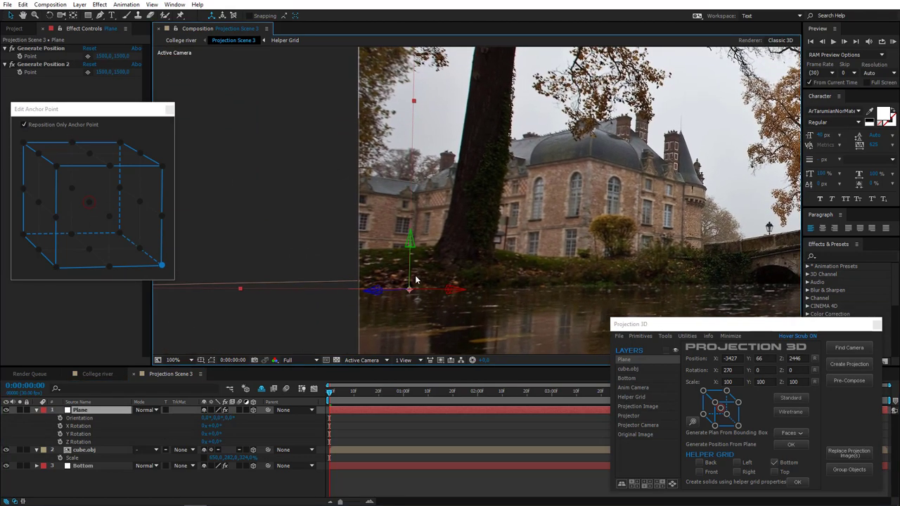
Copy the cube's rotation values onto the plane at its lower-left corner
{"action": "scroll", "coordinate": [416, 279], "scroll_direction": "down", "scroll_amount": 1}
{"action": "left_click_drag", "start_coordinate": [417, 272], "coordinate": [357, 274]}
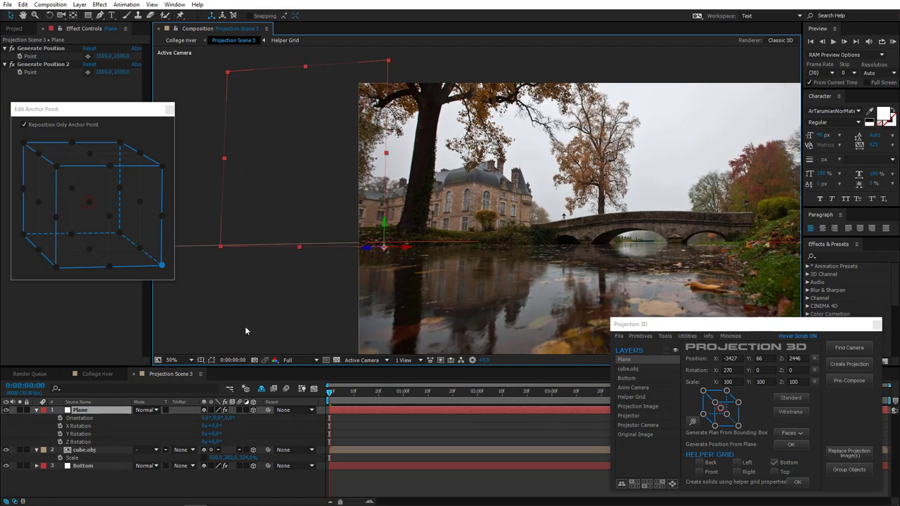
{"action": "left_click", "coordinate": [81, 450]}
{"action": "key", "text": "r"}
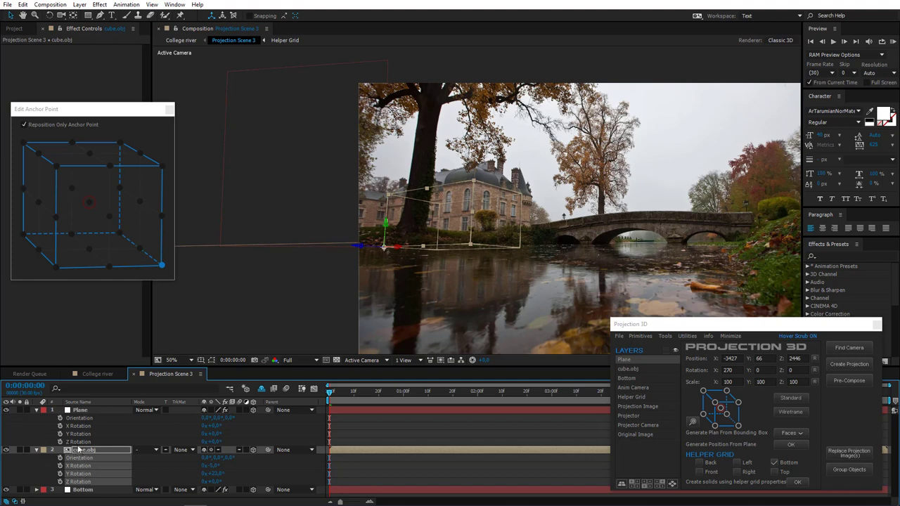
{"action": "left_click", "coordinate": [88, 413]}
{"action": "key", "text": "ctrl+v"}
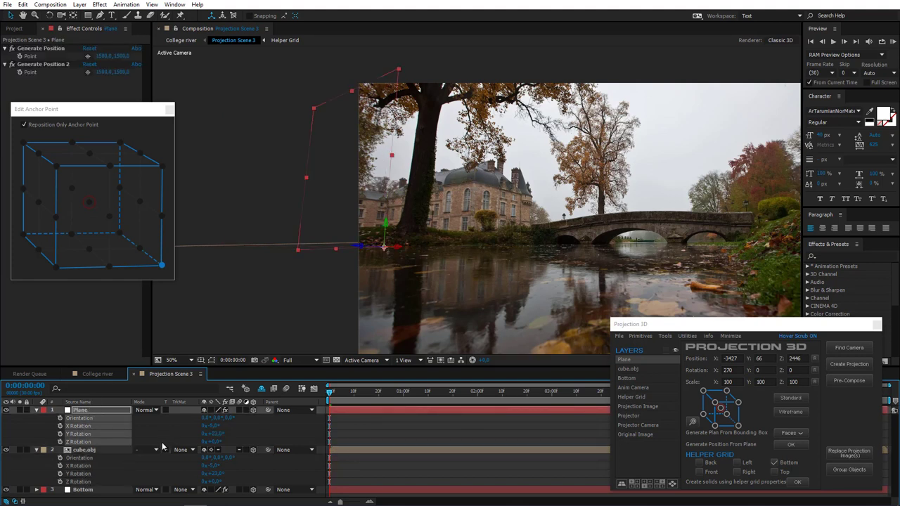
Set the plane's Y Rotation to -67° so it stands perpendicular to the cube's front face
{"action": "left_click", "coordinate": [90, 413]}
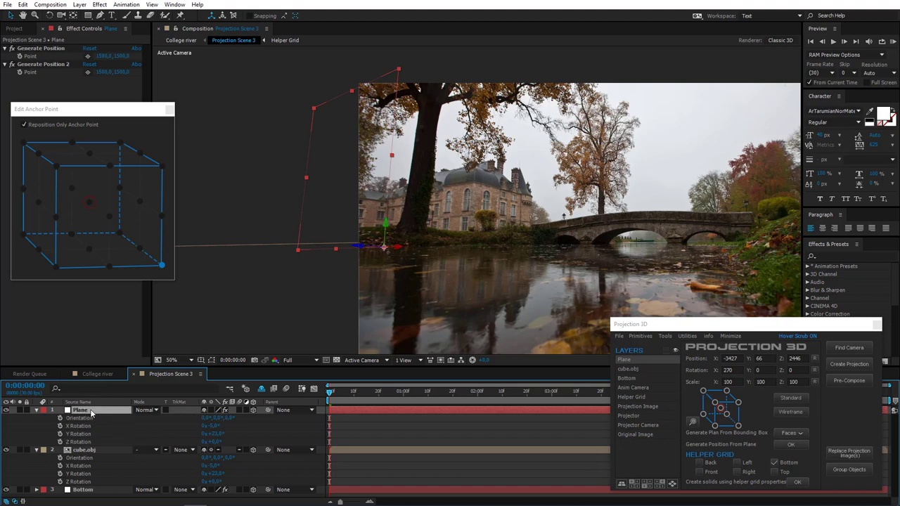
{"action": "left_click", "coordinate": [218, 438]}
{"action": "type", "text": "-67"}
{"action": "key", "text": "Return"}
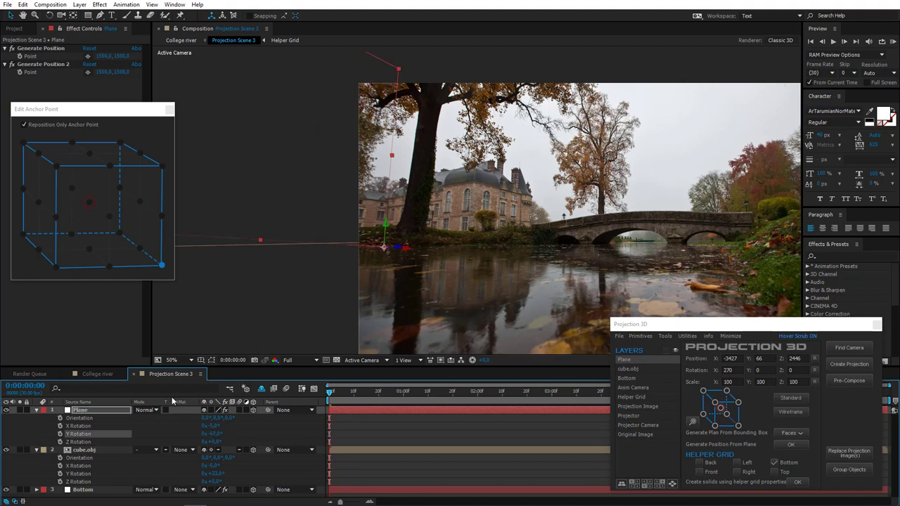
Scale the plane down uniformly to 25%, then fit its edges to the castle's left wing at about 16.4, 28.4, 25%
{"action": "left_click", "coordinate": [115, 411]}
{"action": "key", "text": "s"}
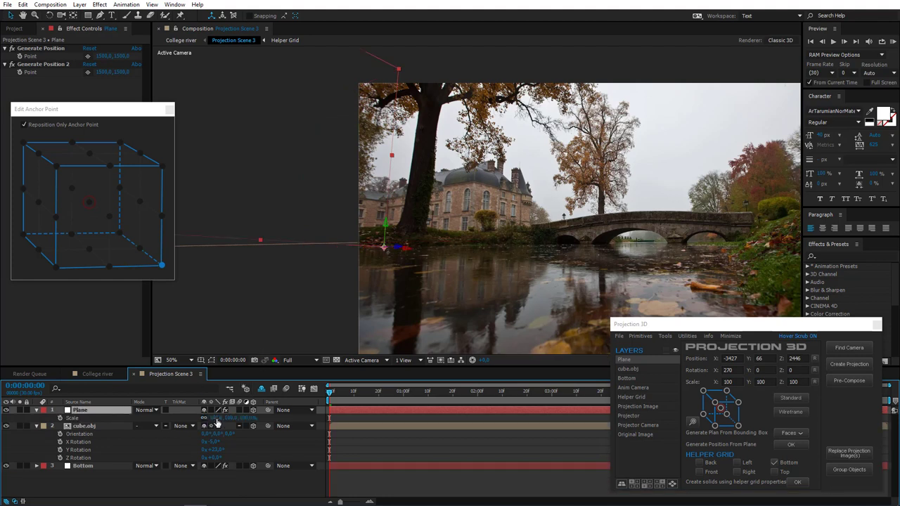
{"action": "left_click_drag", "start_coordinate": [218, 421], "coordinate": [184, 425]}
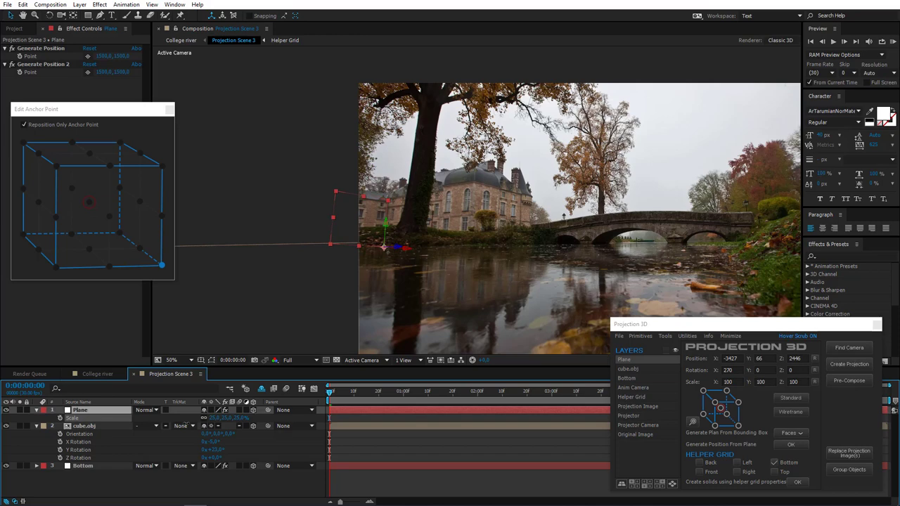
{"action": "scroll", "coordinate": [348, 260], "scroll_direction": "up", "scroll_amount": 2}
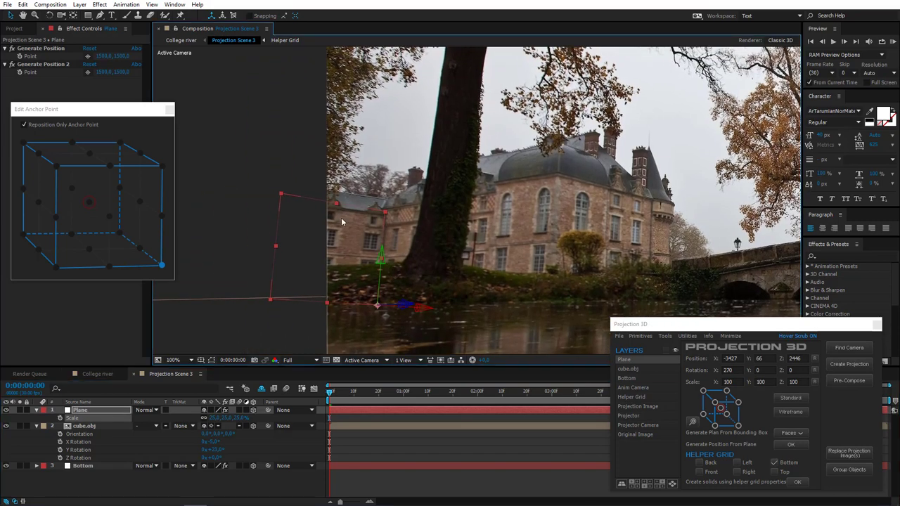
{"action": "left_click_drag", "start_coordinate": [336, 204], "coordinate": [337, 190]}
{"action": "left_click_drag", "start_coordinate": [446, 267], "coordinate": [355, 261]}
Move the cube's anchor point to its front upper-left corner with the cube kept in place, and create a plane there
{"action": "left_click", "coordinate": [84, 427]}
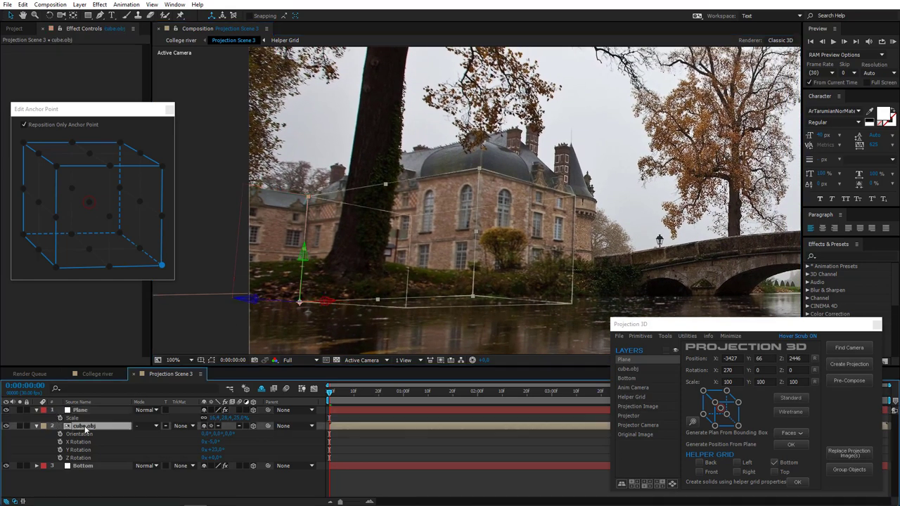
{"action": "left_click", "coordinate": [42, 126]}
{"action": "left_click", "coordinate": [56, 167]}
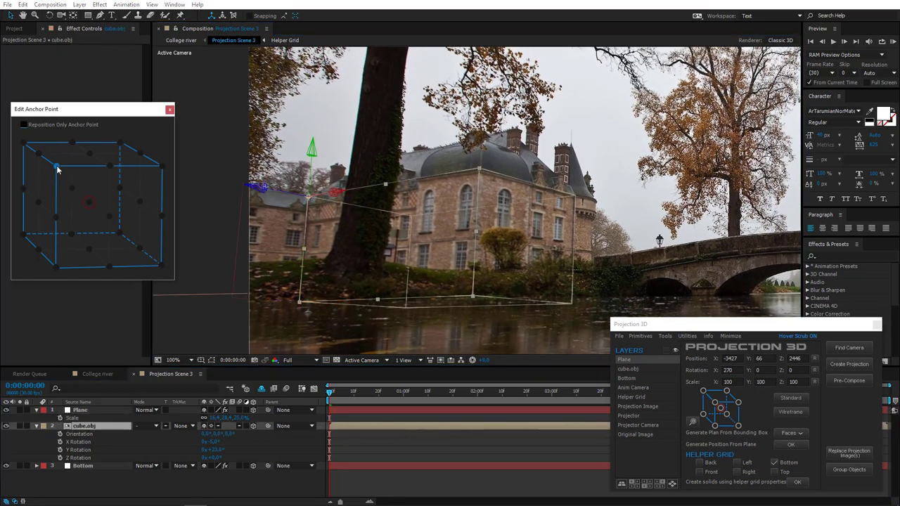
{"action": "left_click", "coordinate": [642, 336]}
{"action": "left_click", "coordinate": [677, 349]}
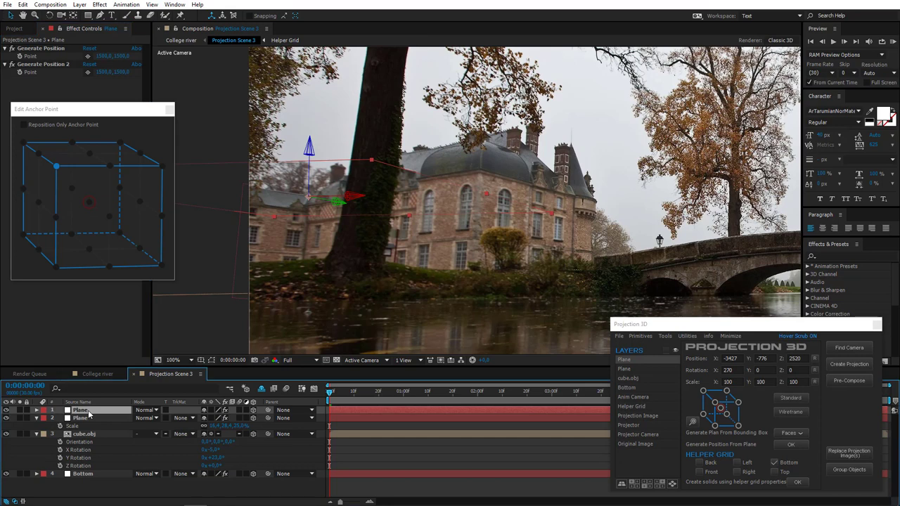
Set the second plane's X Orientation to 0° and reposition only its anchor point to the front lower-left corner
{"action": "key", "text": "r"}
{"action": "left_click", "coordinate": [207, 420]}
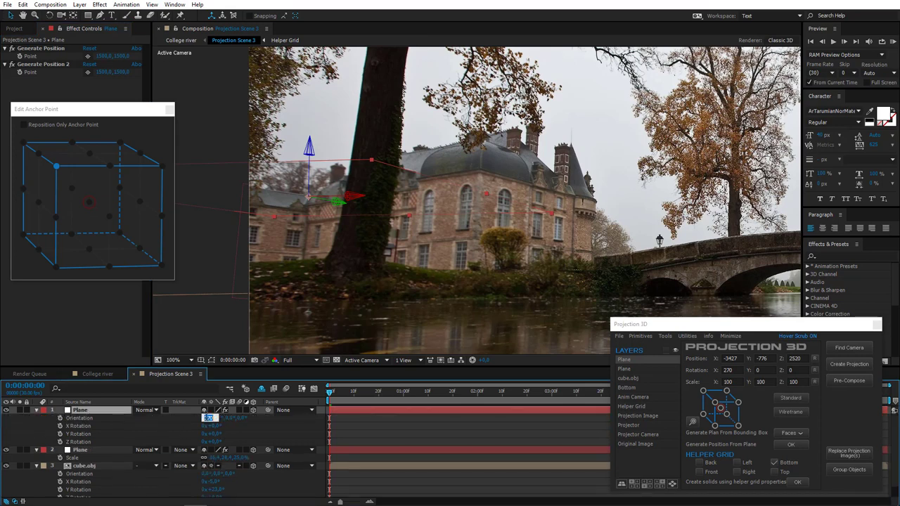
{"action": "type", "text": "0"}
{"action": "key", "text": "Return"}
{"action": "left_click", "coordinate": [99, 412]}
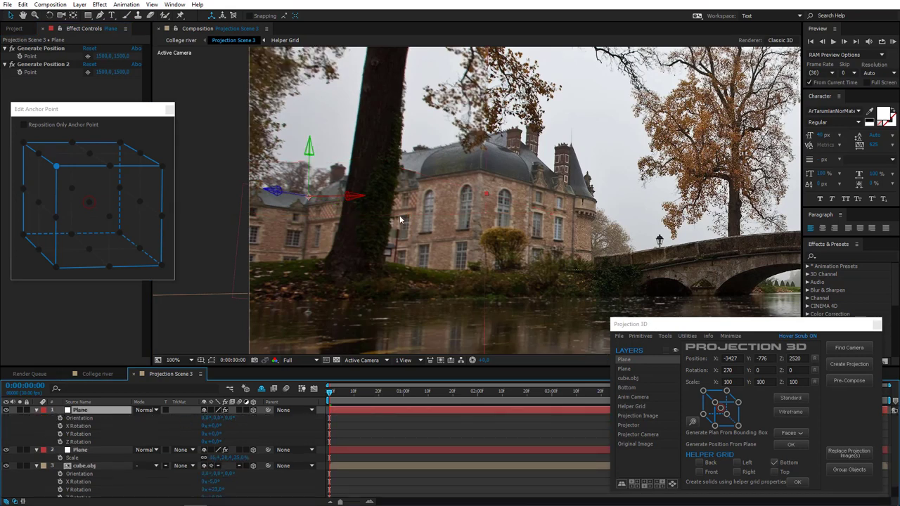
{"action": "scroll", "coordinate": [402, 219], "scroll_direction": "down", "scroll_amount": 2}
{"action": "left_click", "coordinate": [78, 125]}
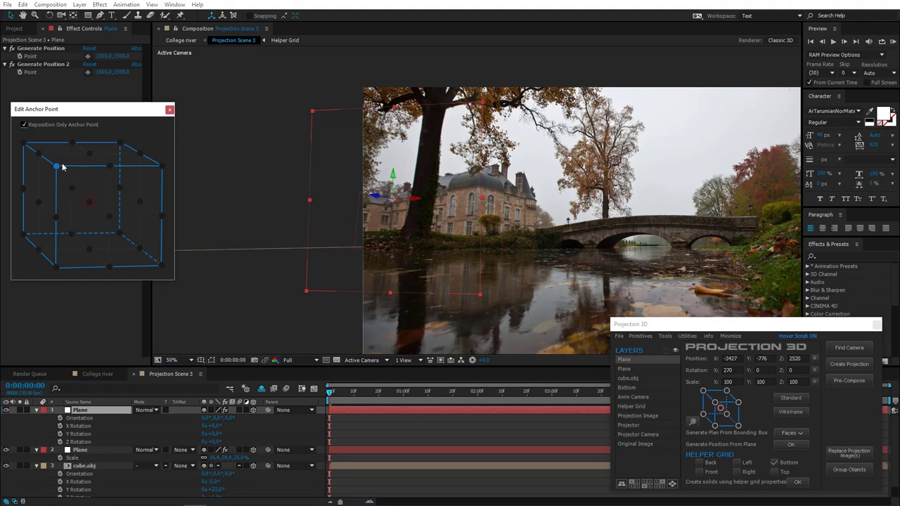
{"action": "left_click", "coordinate": [57, 269]}
Copy the cube's rotation values onto the second plane and collapse the properties of all the layers
{"action": "left_click_drag", "start_coordinate": [447, 250], "coordinate": [479, 297]}
{"action": "left_click", "coordinate": [83, 466]}
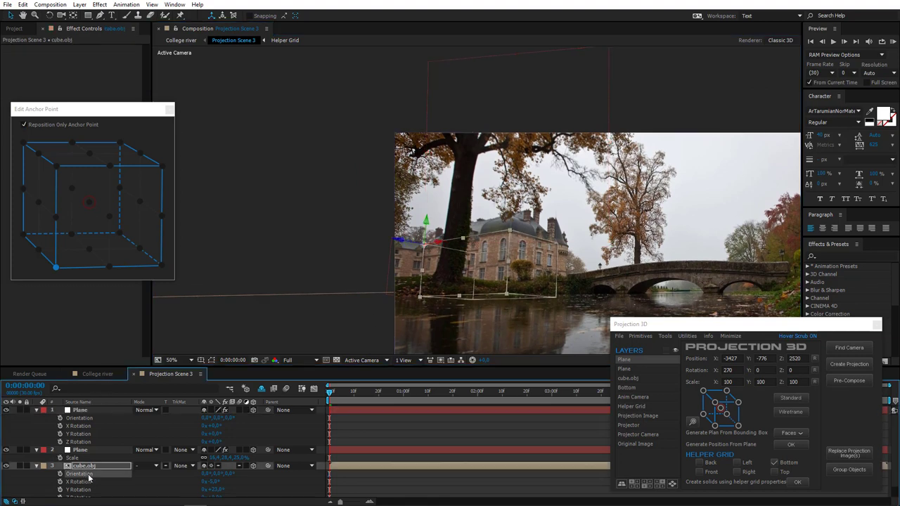
{"action": "scroll", "coordinate": [85, 484], "scroll_direction": "down", "scroll_amount": 1}
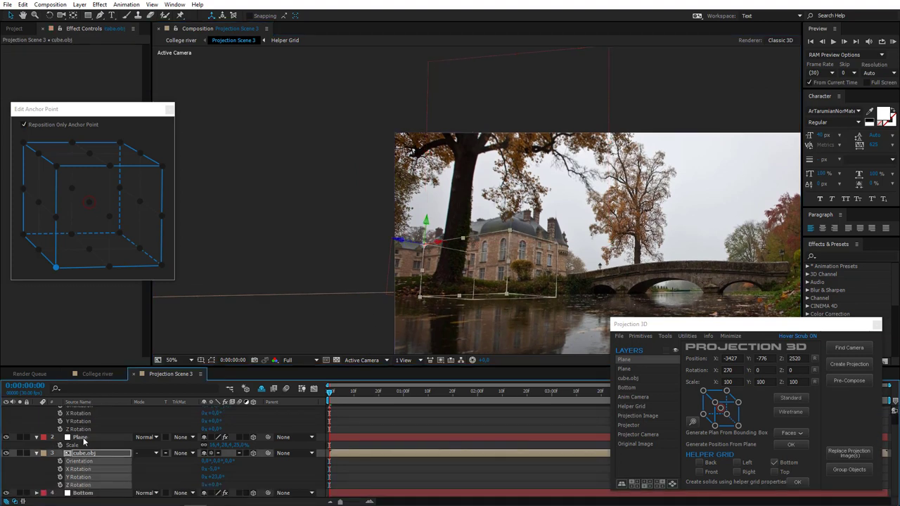
{"action": "scroll", "coordinate": [84, 442], "scroll_direction": "up", "scroll_amount": 1}
{"action": "left_click", "coordinate": [88, 411]}
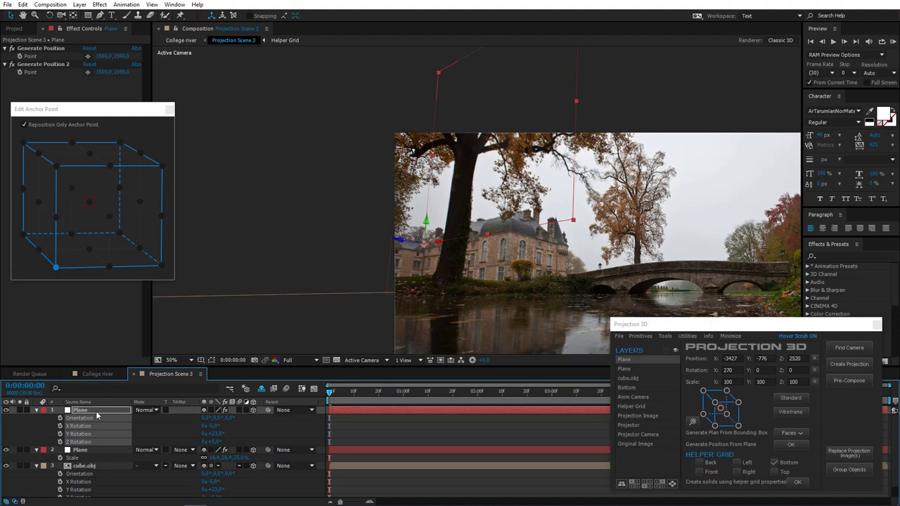
{"action": "left_click", "coordinate": [37, 410]}
{"action": "left_click", "coordinate": [37, 434]}
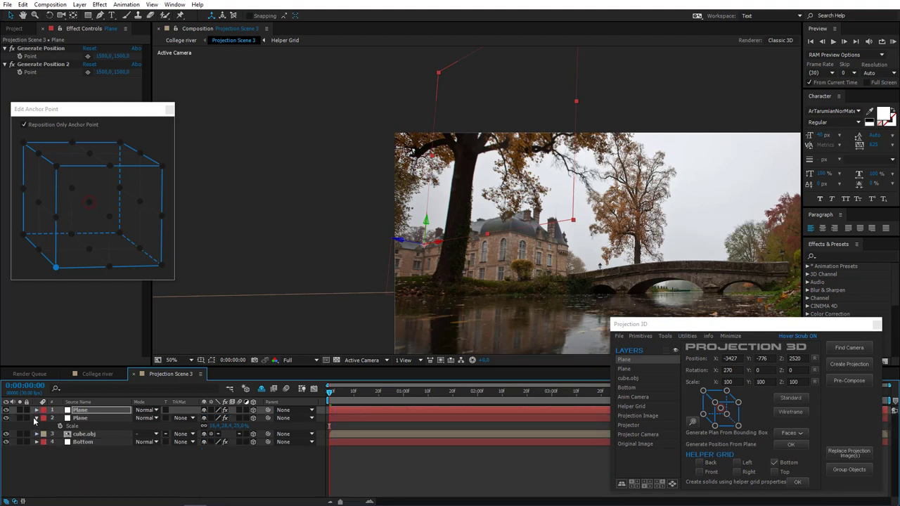
{"action": "left_click", "coordinate": [37, 419]}
Shrink the second plane to the castle roof above the cube's front face and tilt it back around its X axis along the roof slope
{"action": "left_click", "coordinate": [103, 410]}
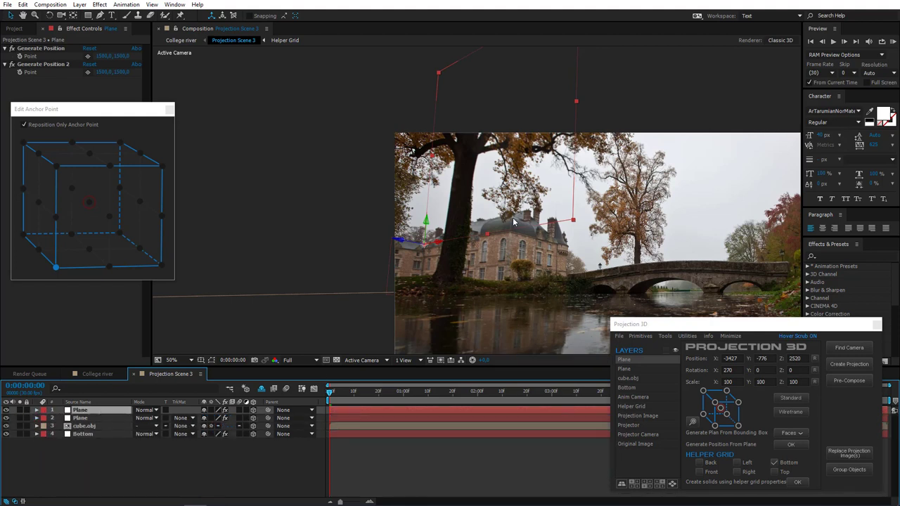
{"action": "left_click_drag", "start_coordinate": [513, 217], "coordinate": [524, 262]}
{"action": "left_click_drag", "start_coordinate": [513, 79], "coordinate": [446, 219]}
{"action": "scroll", "coordinate": [526, 211], "scroll_direction": "up", "scroll_amount": 1}
{"action": "left_click_drag", "start_coordinate": [476, 188], "coordinate": [476, 194]}
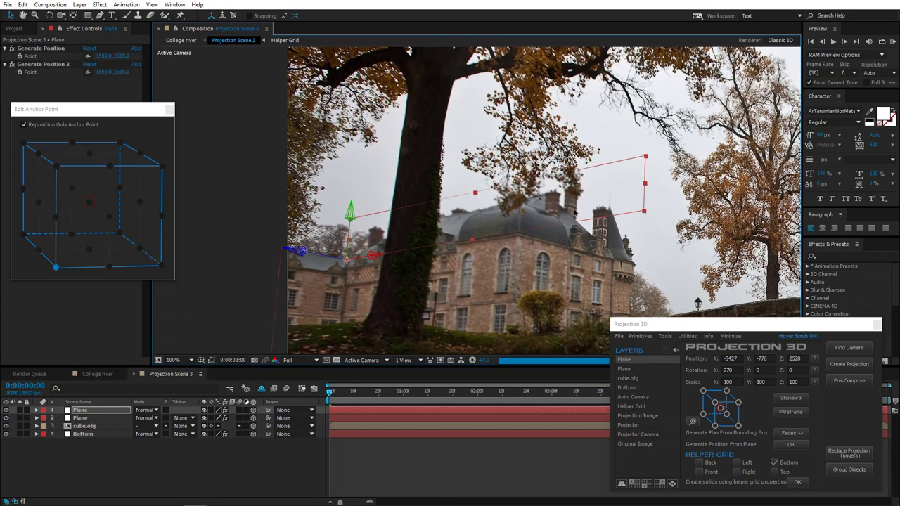
{"action": "left_click_drag", "start_coordinate": [647, 188], "coordinate": [543, 203]}
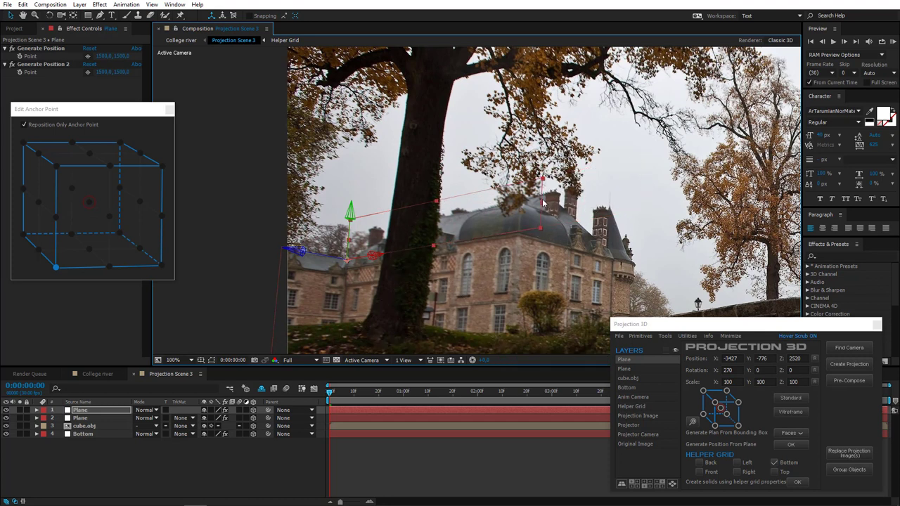
{"action": "left_click", "coordinate": [49, 15]}
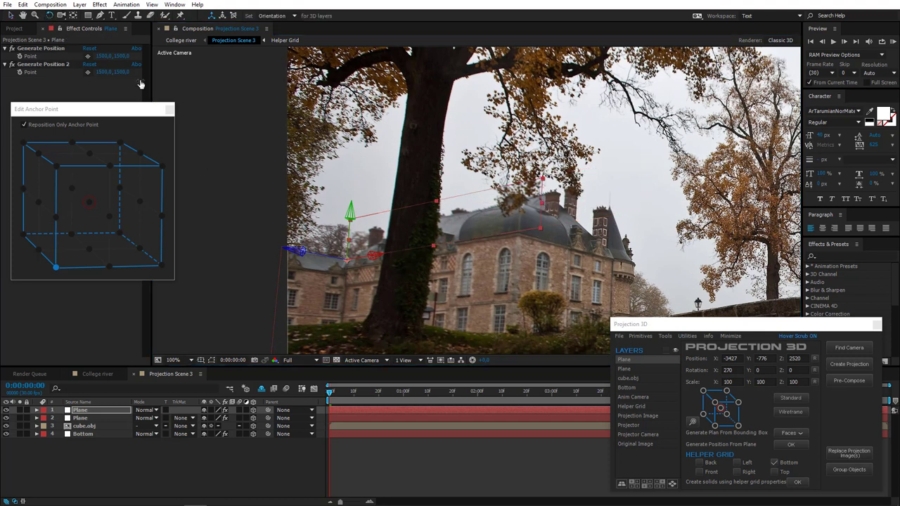
{"action": "left_click_drag", "start_coordinate": [373, 257], "coordinate": [373, 255]}
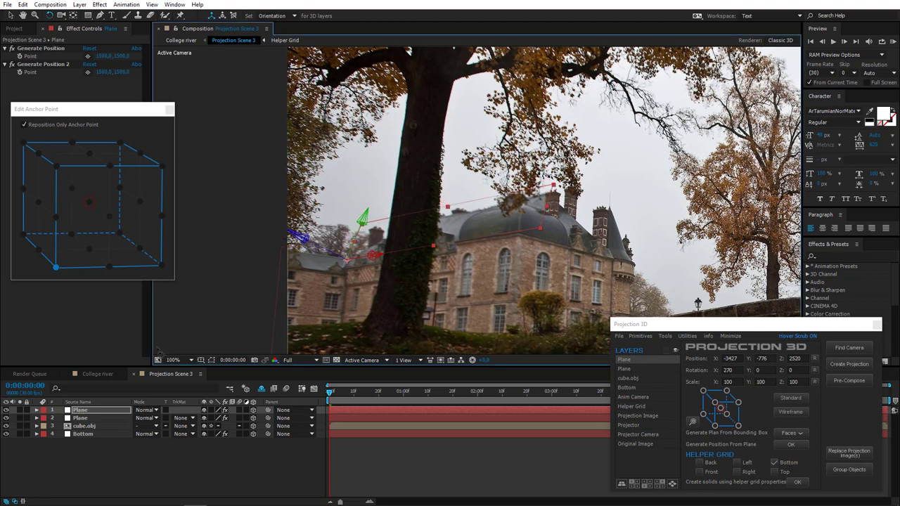
Move the cube's anchor point to its front upper-right corner with the cube kept in place, and create a plane there
{"action": "left_click", "coordinate": [91, 427]}
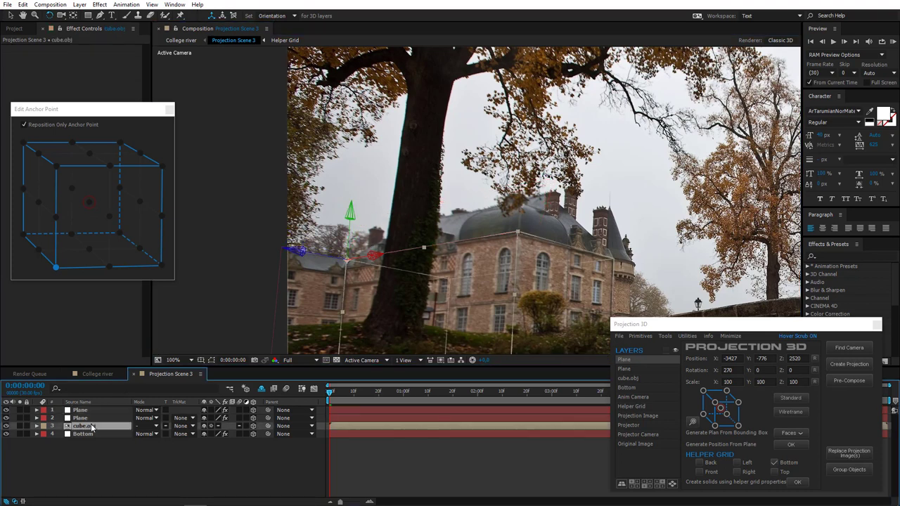
{"action": "left_click", "coordinate": [24, 124]}
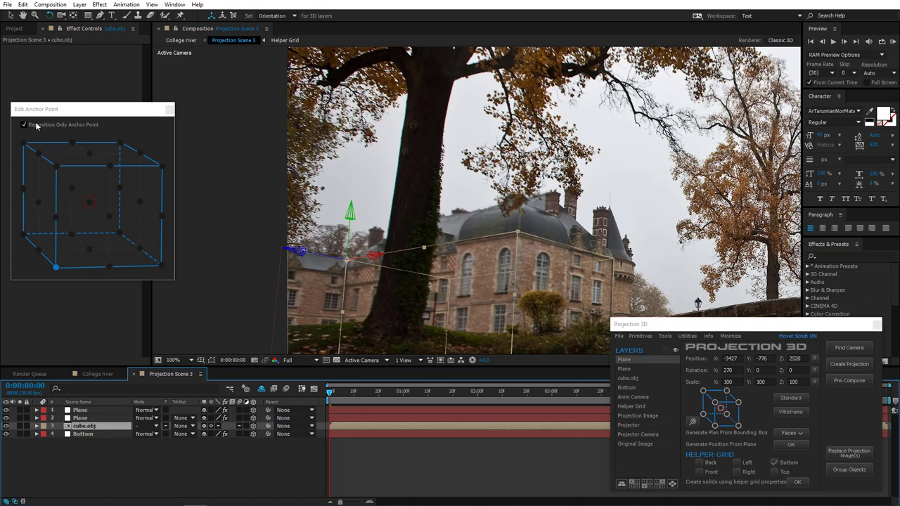
{"action": "left_click", "coordinate": [162, 168]}
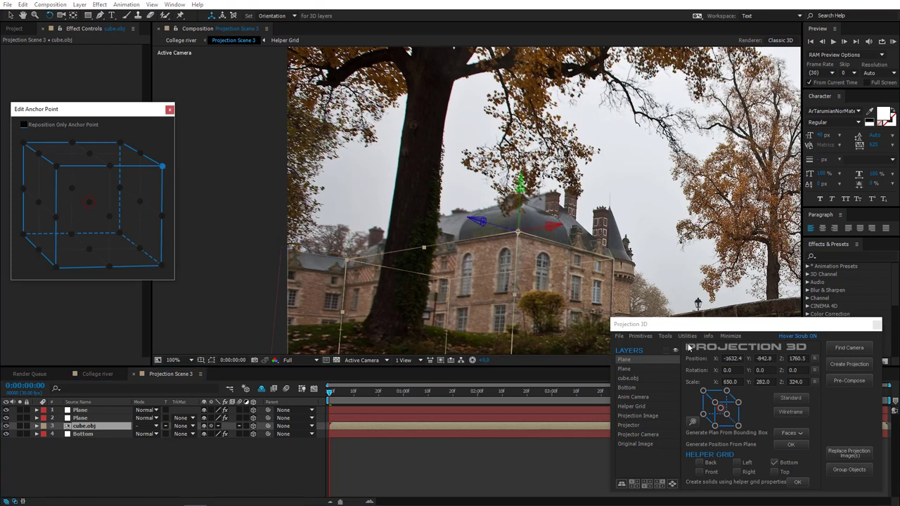
{"action": "left_click", "coordinate": [640, 336]}
{"action": "left_click", "coordinate": [661, 348]}
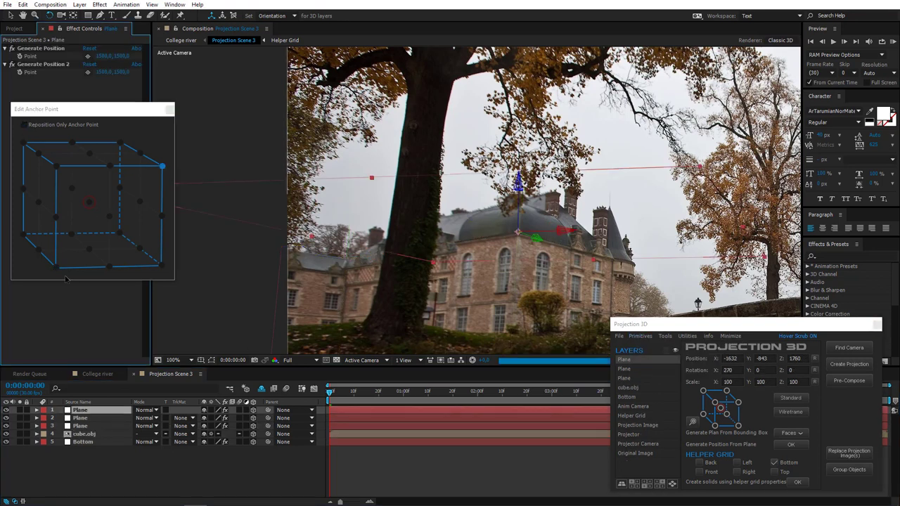
Set the new roof plane's X Orientation to 0° and reposition only its anchor point to the front lower-left corner
{"action": "left_click", "coordinate": [89, 415]}
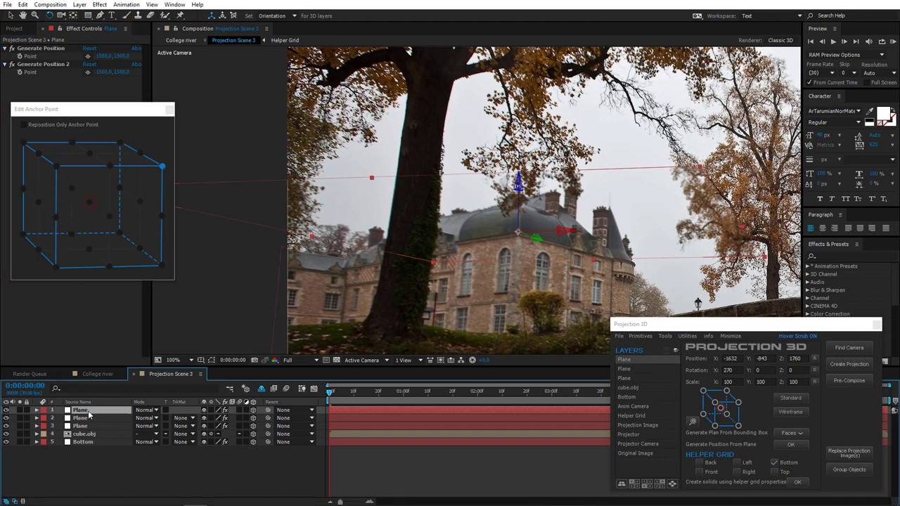
{"action": "key", "text": "r"}
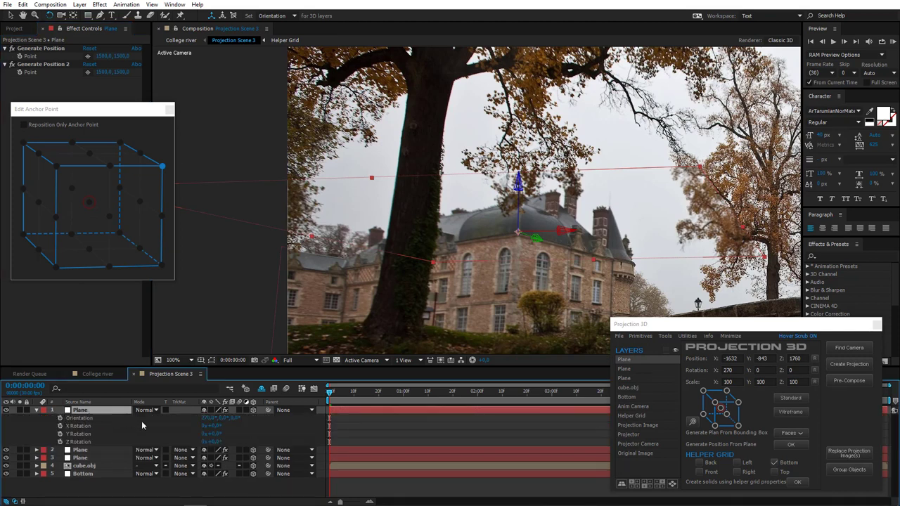
{"action": "left_click", "coordinate": [207, 419]}
{"action": "key", "text": "Return"}
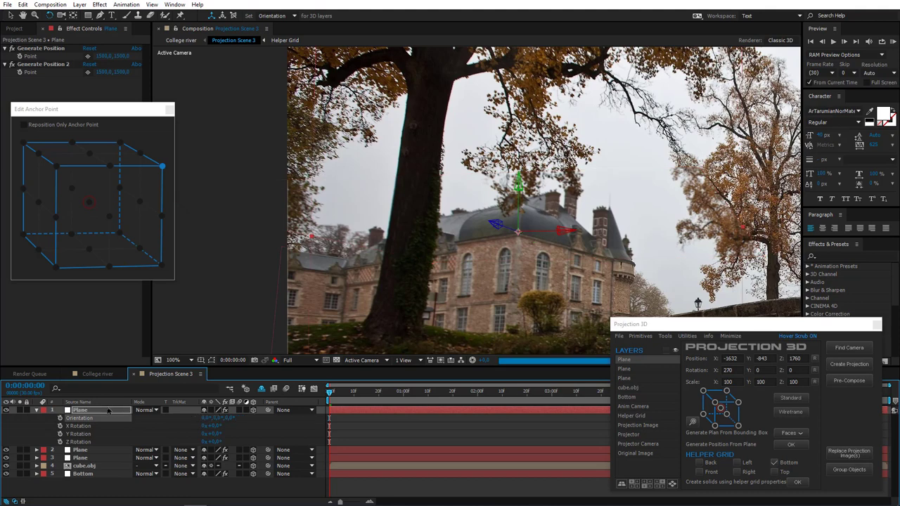
{"action": "left_click", "coordinate": [58, 125]}
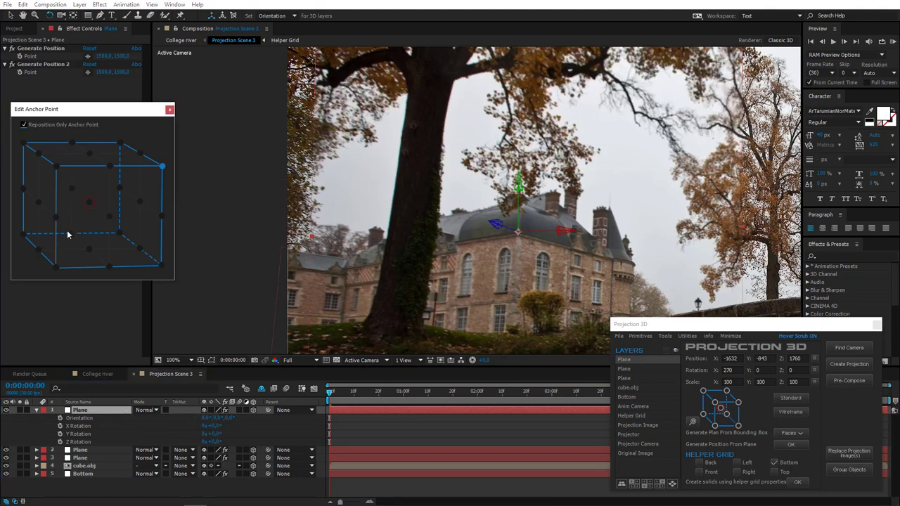
{"action": "left_click", "coordinate": [56, 267]}
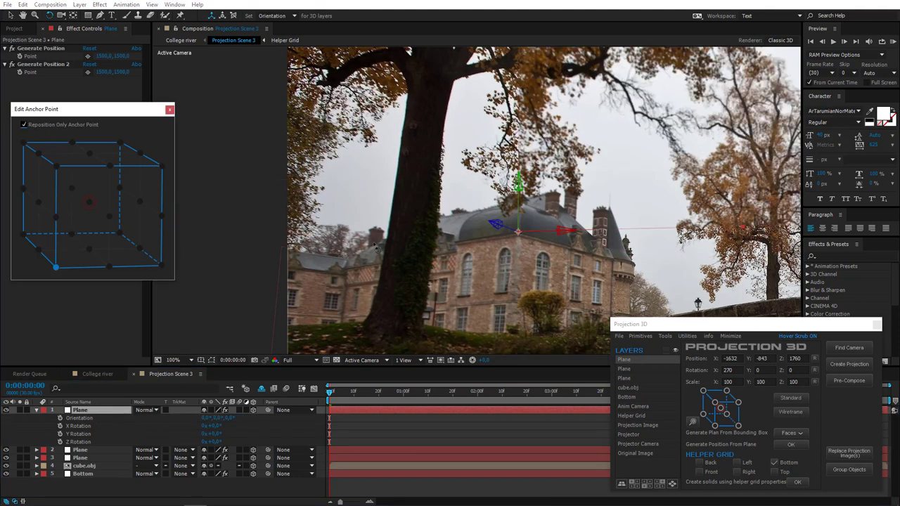
Copy the left-wing wall plane's orientation and rotation values onto the new roof plane and collapse both layers' properties
{"action": "key", "text": "comma"}
{"action": "key", "text": "comma"}
{"action": "key", "text": "comma"}
{"action": "key", "text": "comma"}
{"action": "key", "text": "period"}
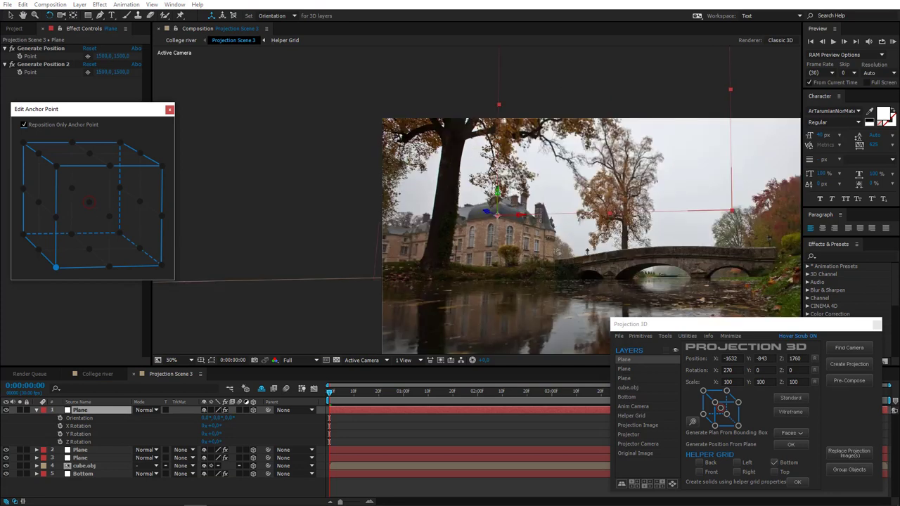
{"action": "left_click", "coordinate": [79, 412]}
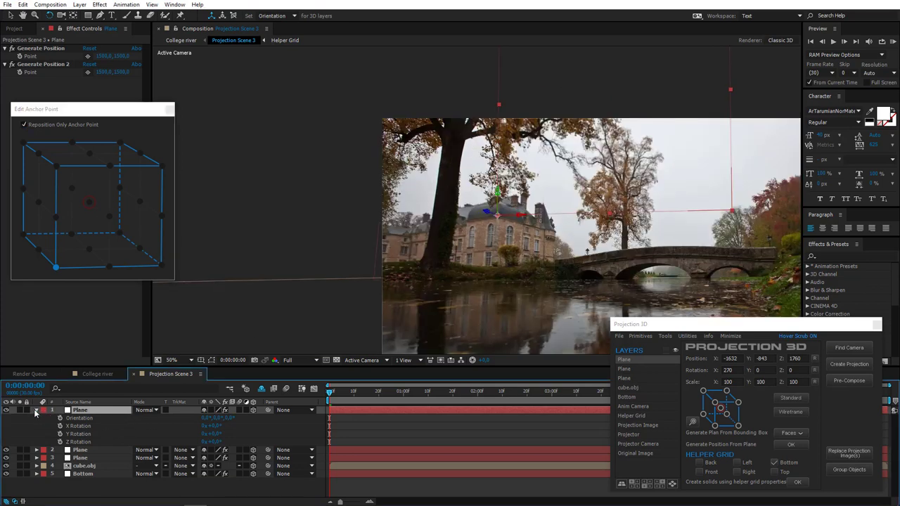
{"action": "left_click", "coordinate": [35, 411]}
{"action": "left_click", "coordinate": [81, 426]}
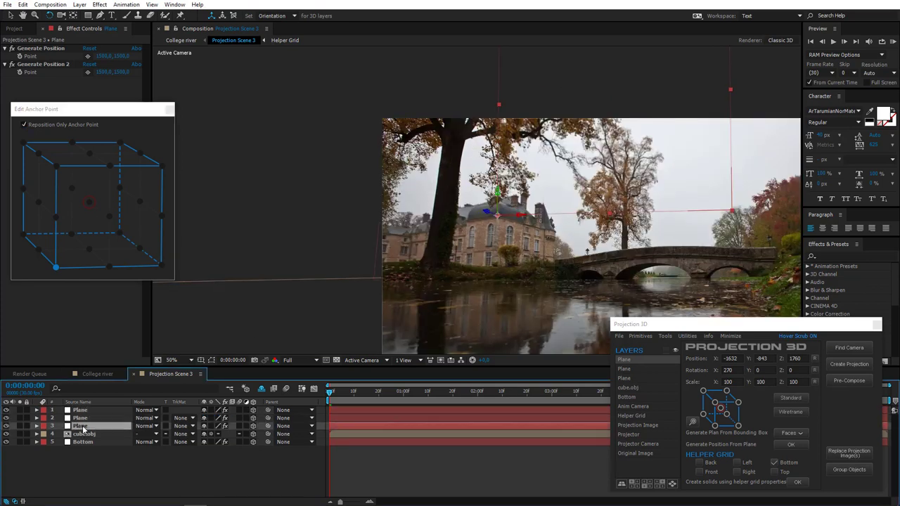
{"action": "key", "text": "r"}
{"action": "left_click", "coordinate": [87, 459], "text": "shift"}
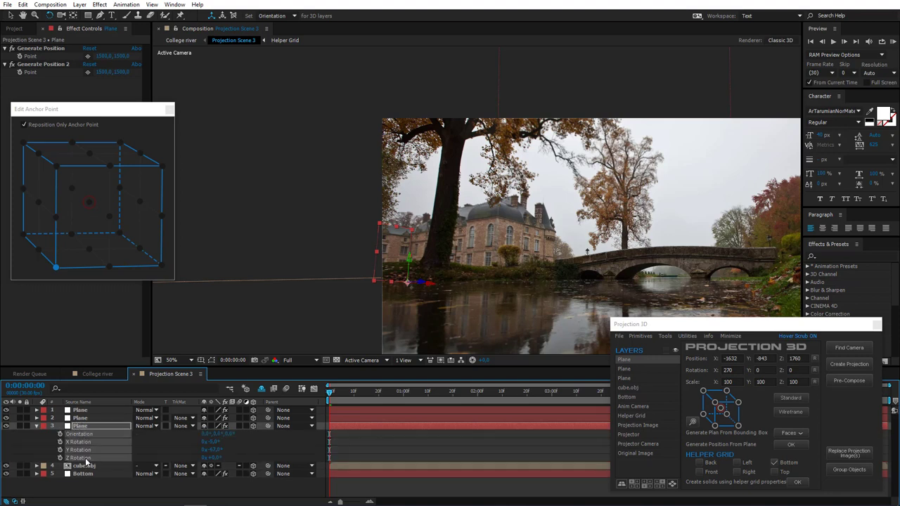
{"action": "left_click", "coordinate": [85, 412]}
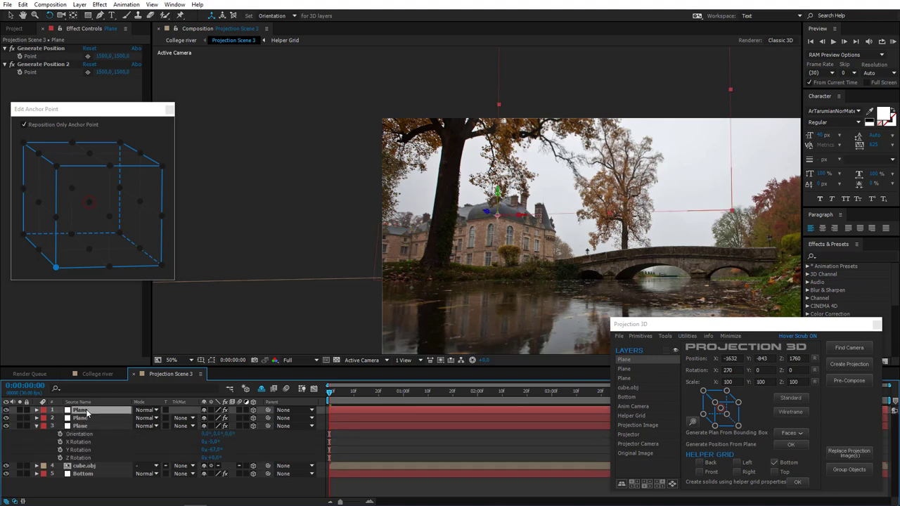
{"action": "left_click", "coordinate": [38, 427]}
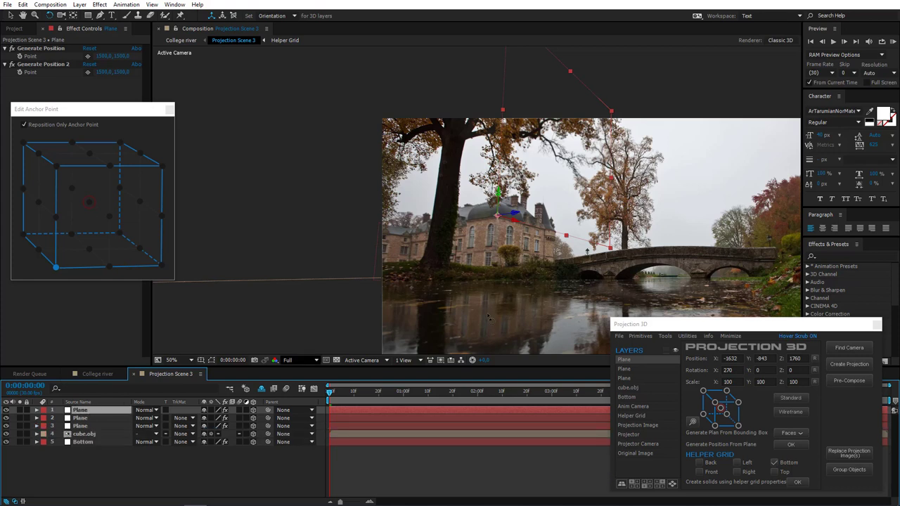
Shrink the new plane to the castle roof above the cube's right face and tilt it back around its X axis along the slope
{"action": "left_click_drag", "start_coordinate": [572, 71], "coordinate": [582, 202]}
{"action": "left_click_drag", "start_coordinate": [611, 230], "coordinate": [540, 217]}
{"action": "scroll", "coordinate": [540, 219], "scroll_direction": "up", "scroll_amount": 2}
{"action": "key", "text": "w"}
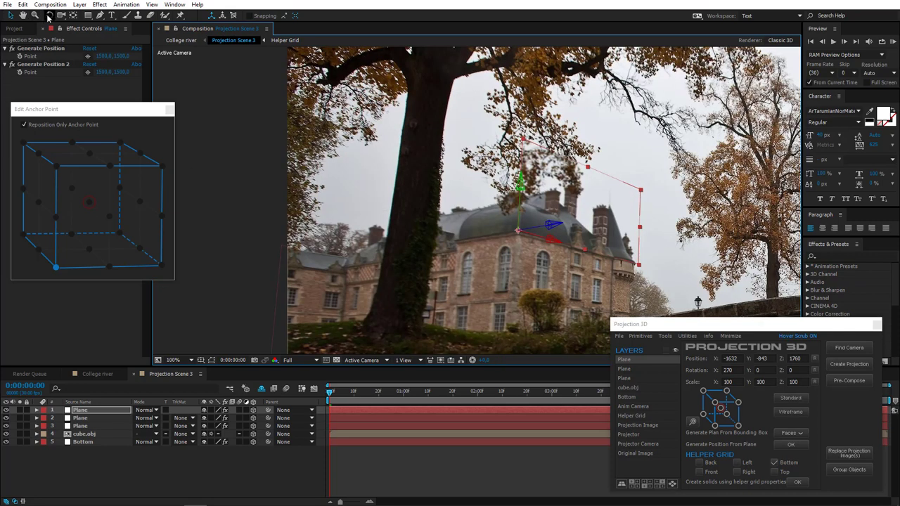
{"action": "left_click_drag", "start_coordinate": [547, 242], "coordinate": [526, 255]}
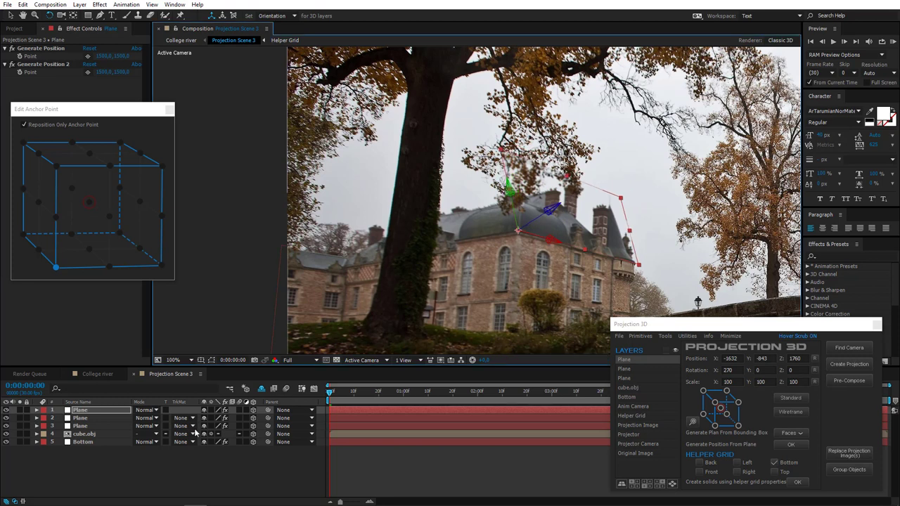
{"action": "left_click", "coordinate": [84, 441]}
{"action": "left_click", "coordinate": [84, 434]}
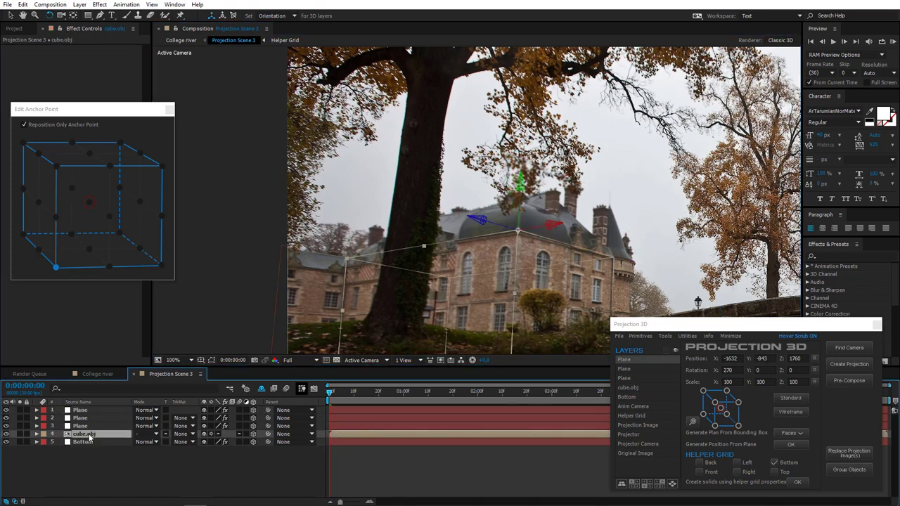
{"action": "left_click", "coordinate": [83, 426]}
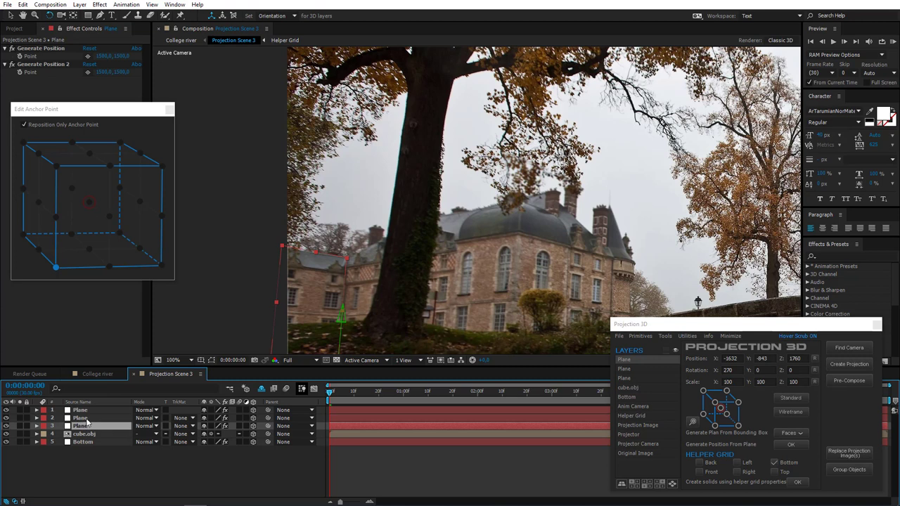
{"action": "left_click", "coordinate": [83, 419]}
{"action": "left_click", "coordinate": [81, 411]}
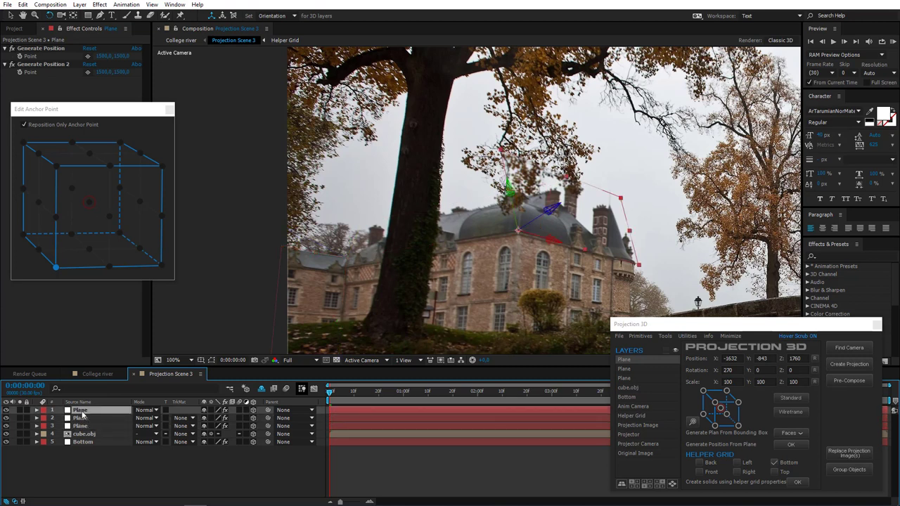
Move the cube's anchor point to its back lower-right corner with the cube kept in place, and create a plane there
{"action": "left_click", "coordinate": [88, 435]}
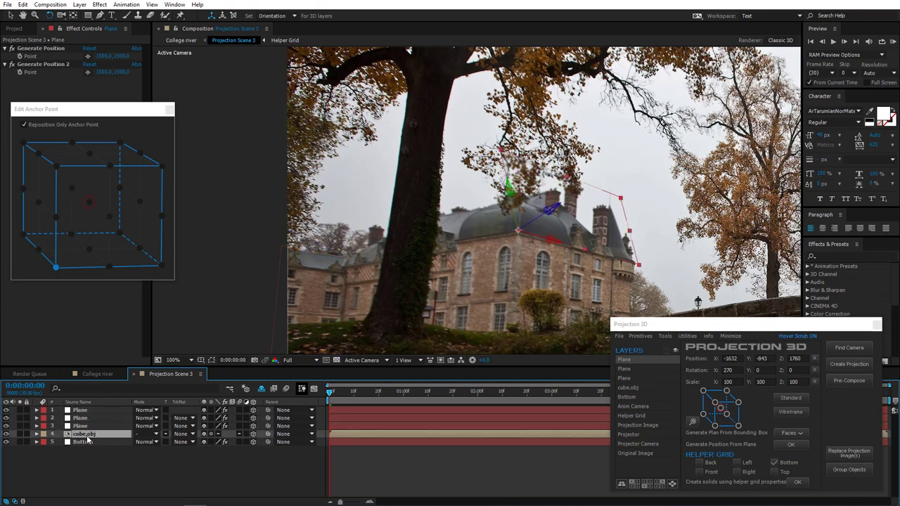
{"action": "left_click", "coordinate": [48, 127]}
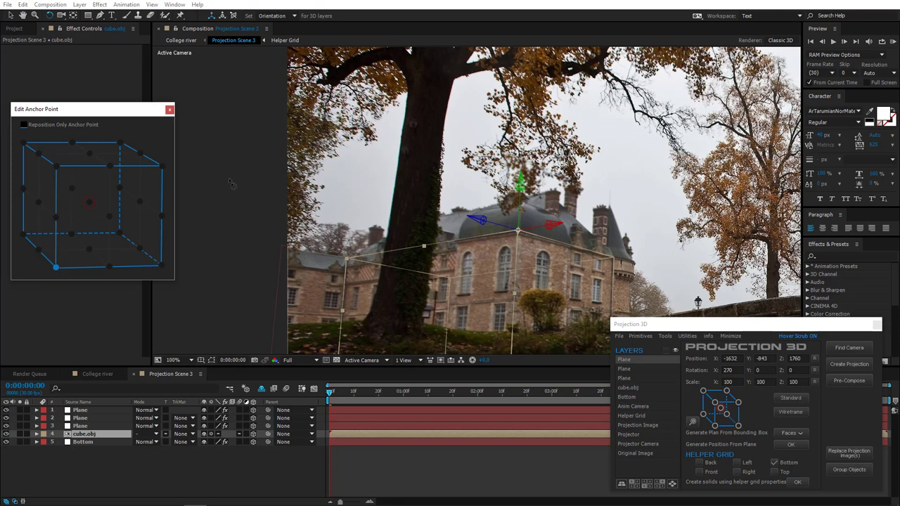
{"action": "left_click", "coordinate": [162, 266]}
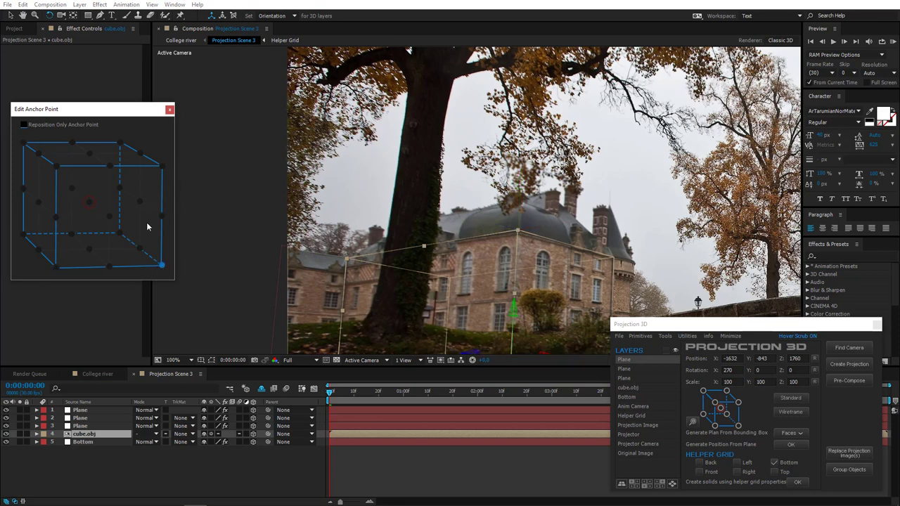
{"action": "left_click", "coordinate": [120, 234]}
{"action": "left_click_drag", "start_coordinate": [521, 247], "coordinate": [395, 155]}
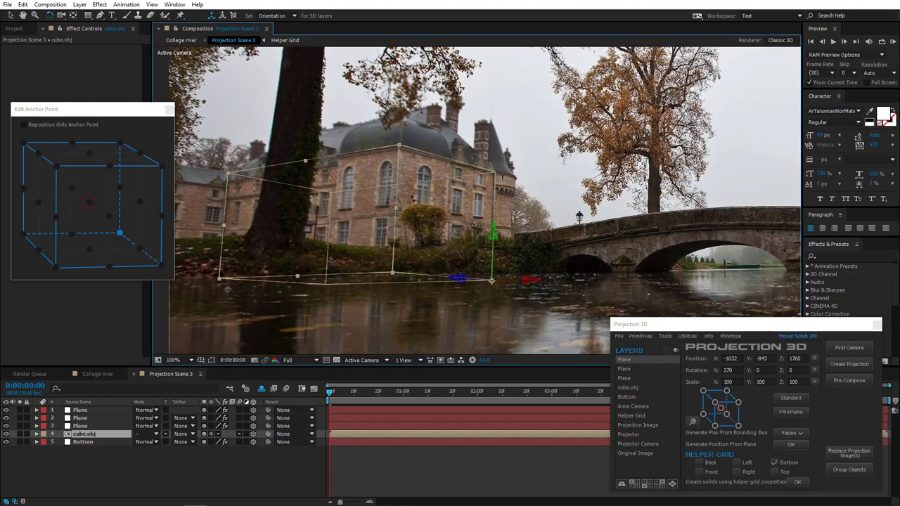
{"action": "left_click", "coordinate": [640, 336]}
{"action": "left_click", "coordinate": [674, 350]}
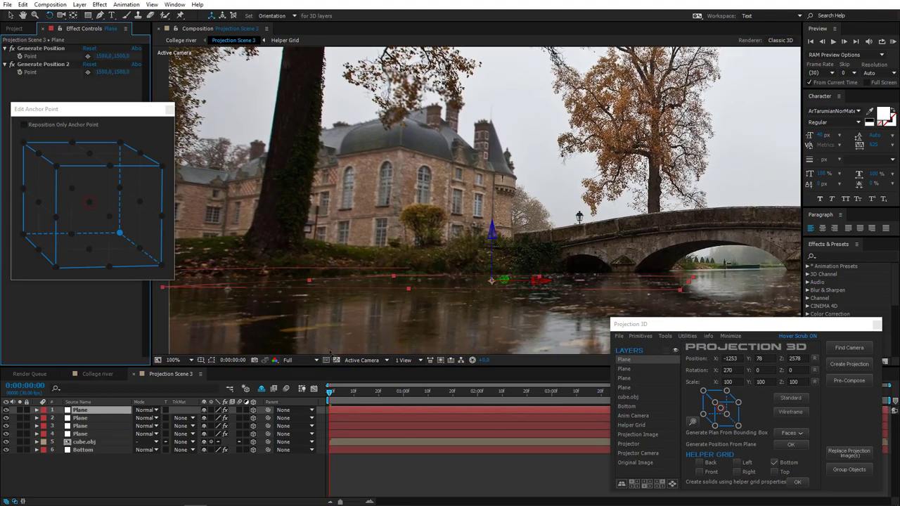
Set the X Orientation of the plane at the cube's back corner to 0° and reposition only its anchor point to the front lower-left corner
{"action": "left_click", "coordinate": [80, 410]}
{"action": "key", "text": "r"}
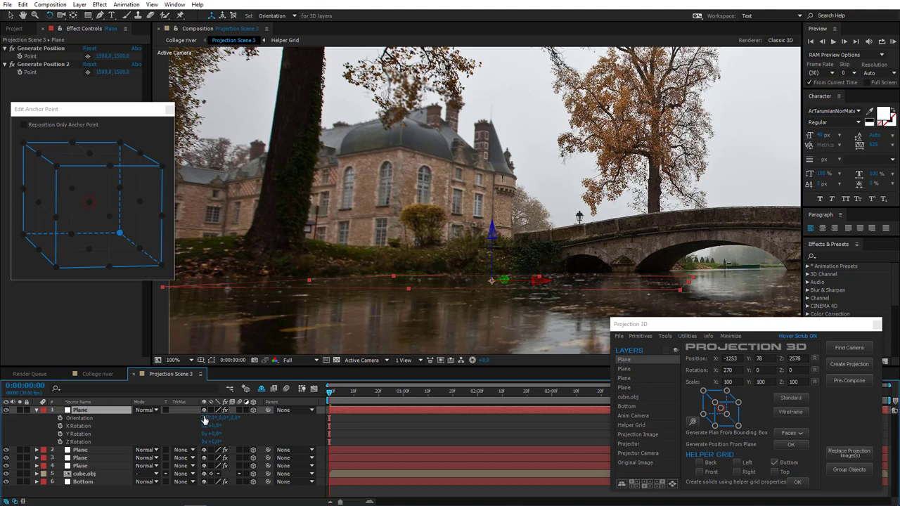
{"action": "left_click", "coordinate": [205, 420]}
{"action": "type", "text": "0"}
{"action": "key", "text": "Return"}
{"action": "left_click", "coordinate": [115, 413]}
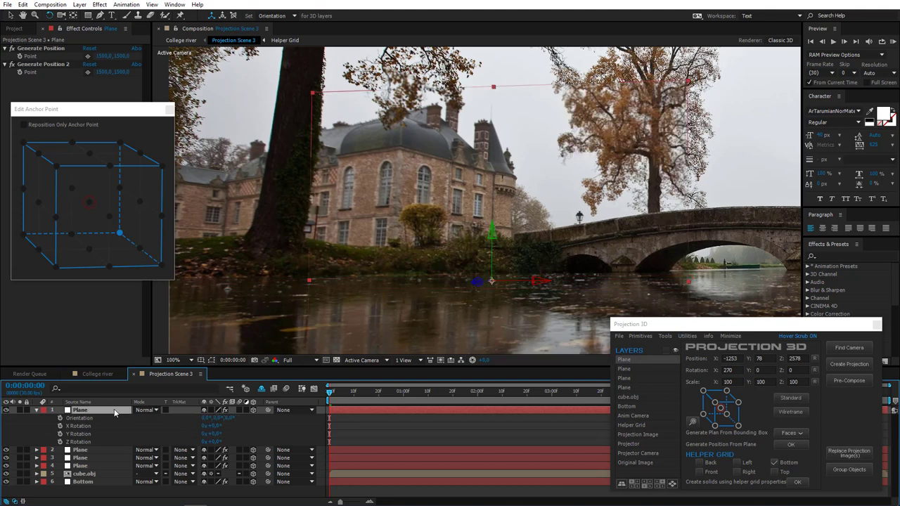
{"action": "left_click", "coordinate": [47, 127]}
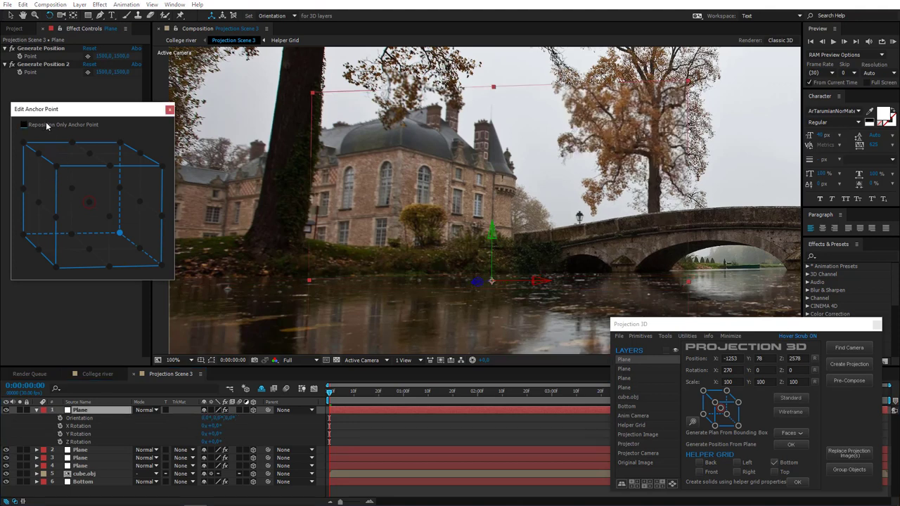
{"action": "left_click", "coordinate": [57, 269]}
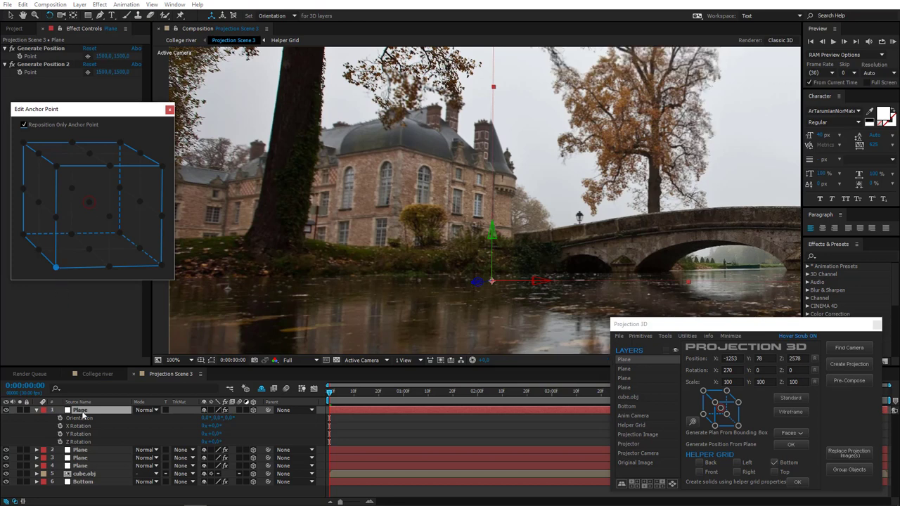
Copy the left-wing wall plane's orientation and rotation values onto the plane at the cube's back corner and collapse both layers' properties
{"action": "left_click", "coordinate": [82, 452]}
{"action": "key", "text": "comma"}
{"action": "left_click", "coordinate": [75, 468]}
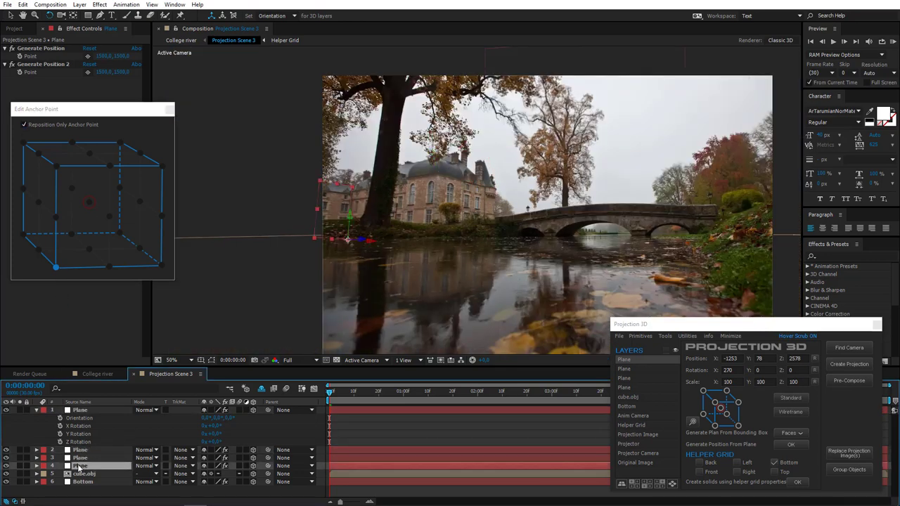
{"action": "key", "text": "r"}
{"action": "left_click", "coordinate": [84, 476]}
{"action": "scroll", "coordinate": [86, 475], "scroll_direction": "down", "scroll_amount": 1}
{"action": "left_click", "coordinate": [83, 478], "text": "shift"}
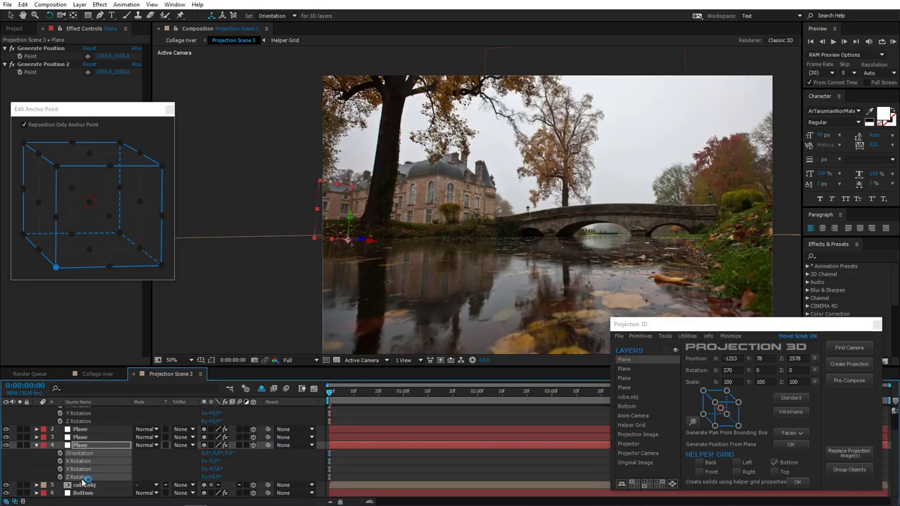
{"action": "left_click", "coordinate": [36, 447]}
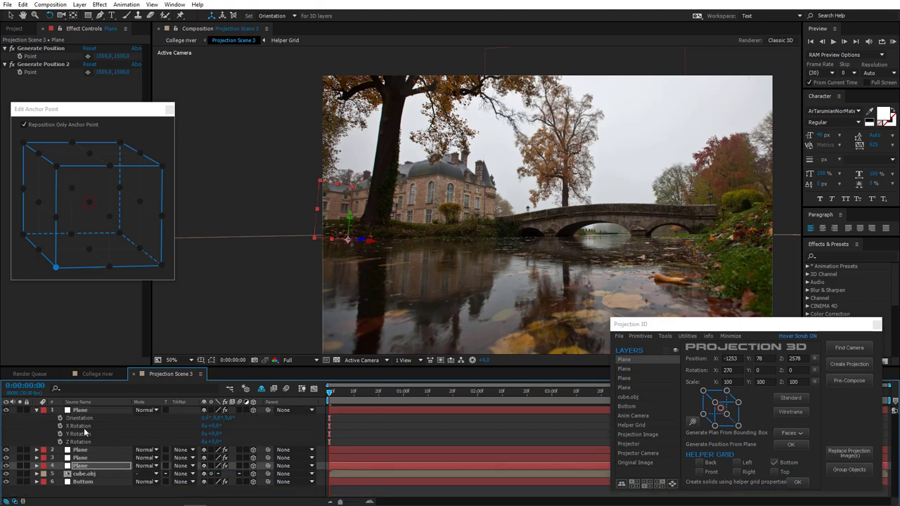
{"action": "left_click", "coordinate": [84, 412]}
{"action": "key", "text": "ctrl+v"}
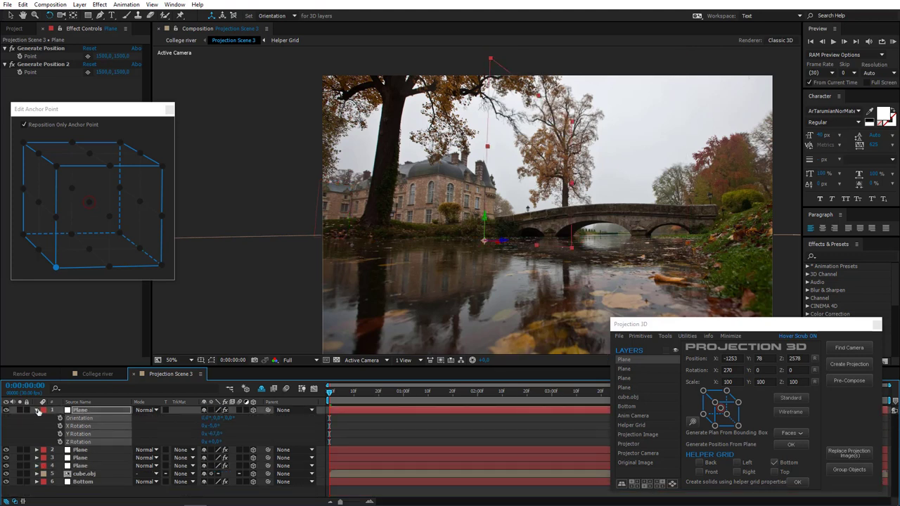
{"action": "left_click", "coordinate": [38, 411]}
Shrink the back-corner plane in height and width to a narrow wall strip beside the castle's corner tower
{"action": "left_click", "coordinate": [99, 411]}
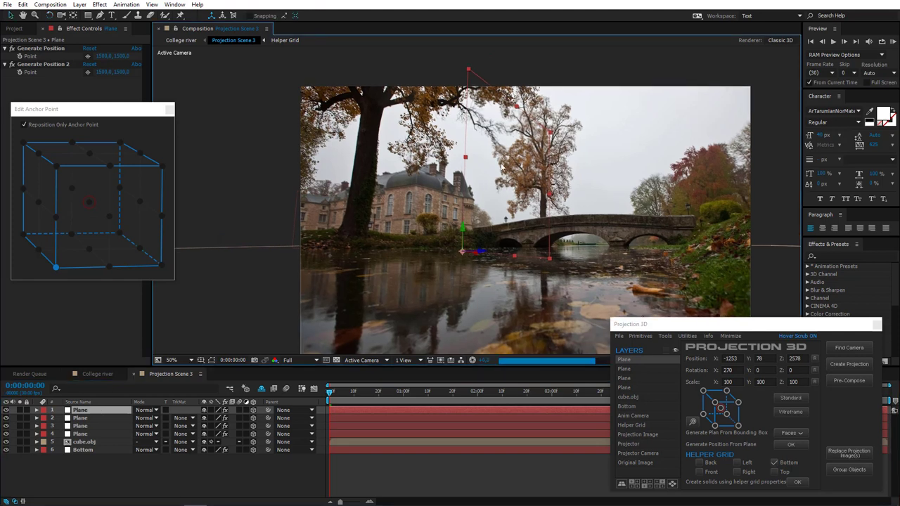
{"action": "left_click_drag", "start_coordinate": [502, 166], "coordinate": [496, 208]}
{"action": "left_click_drag", "start_coordinate": [550, 240], "coordinate": [476, 230]}
{"action": "scroll", "coordinate": [472, 223], "scroll_direction": "up", "scroll_amount": 1}
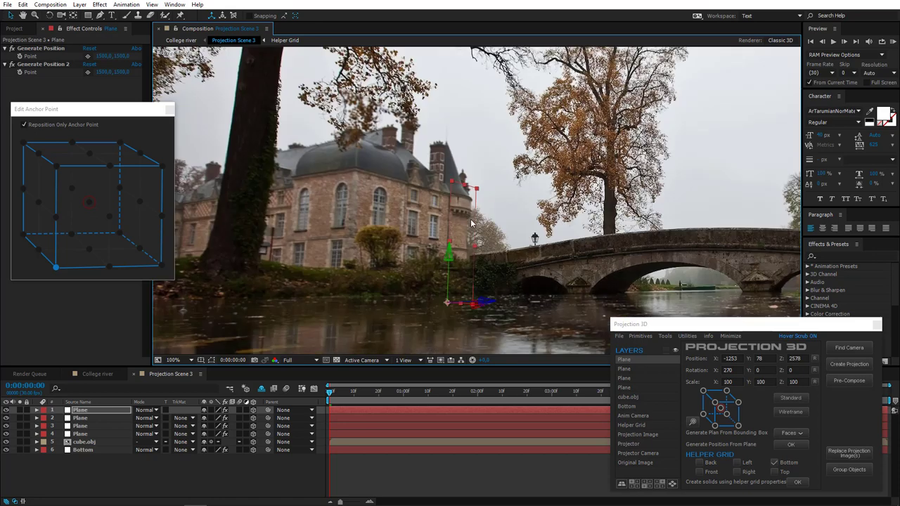
{"action": "left_click", "coordinate": [99, 470]}
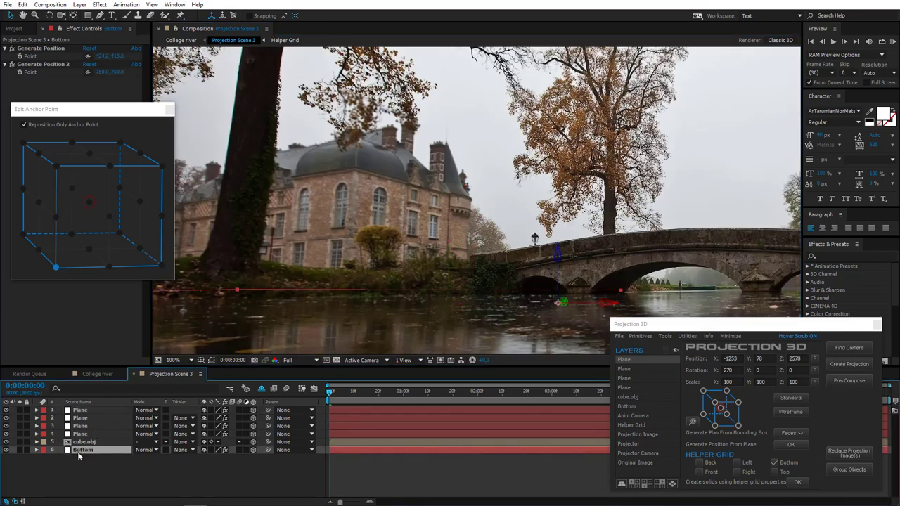
{"action": "left_click", "coordinate": [82, 442]}
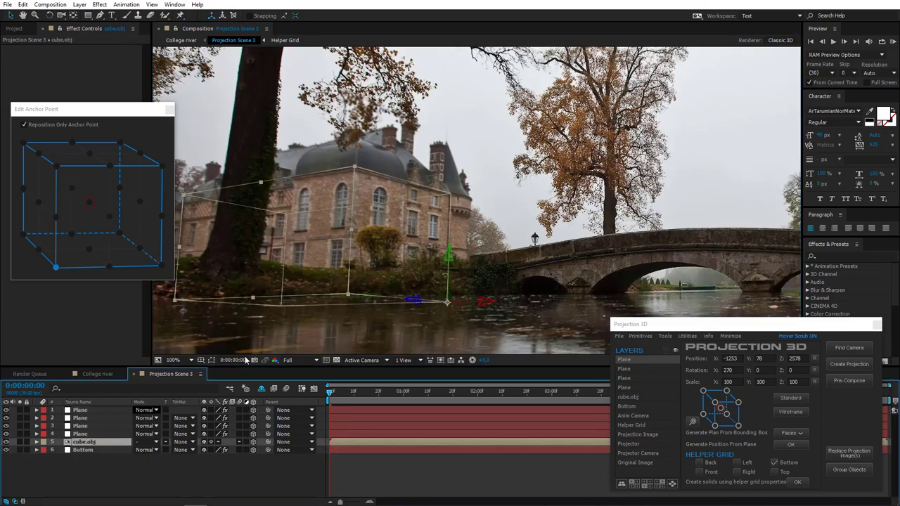
{"action": "left_click", "coordinate": [81, 435]}
{"action": "left_click_drag", "start_coordinate": [364, 253], "coordinate": [481, 261]}
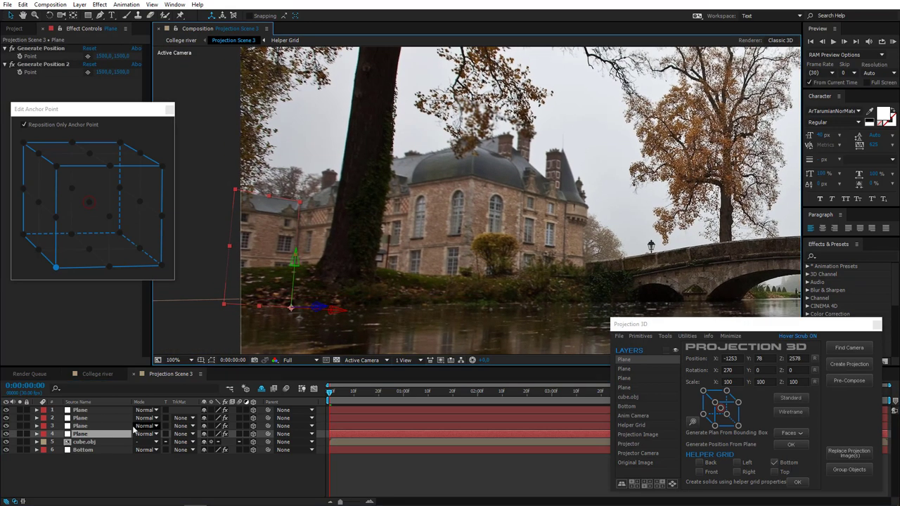
{"action": "left_click", "coordinate": [84, 428]}
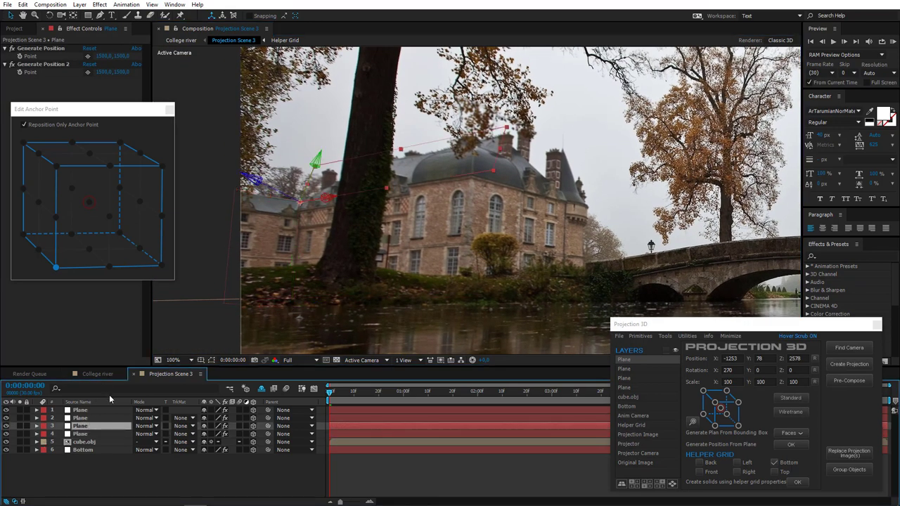
Start a Pen tool mask on the third Plane layer, tracing the left roof edge from the wing junction up the first chimney
{"action": "left_click", "coordinate": [101, 16]}
{"action": "left_click_drag", "start_coordinate": [393, 221], "coordinate": [508, 236]}
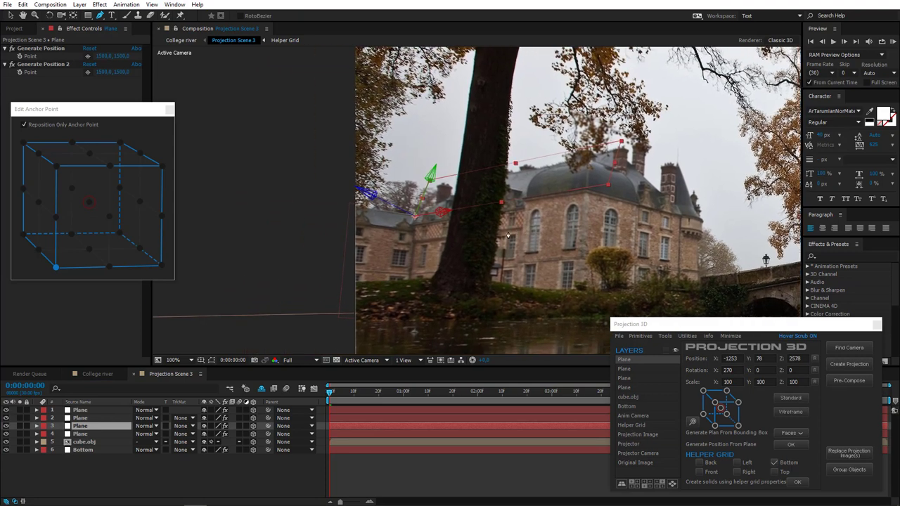
{"action": "scroll", "coordinate": [508, 236], "scroll_direction": "up", "scroll_amount": 2}
{"action": "left_click_drag", "start_coordinate": [313, 254], "coordinate": [397, 260]}
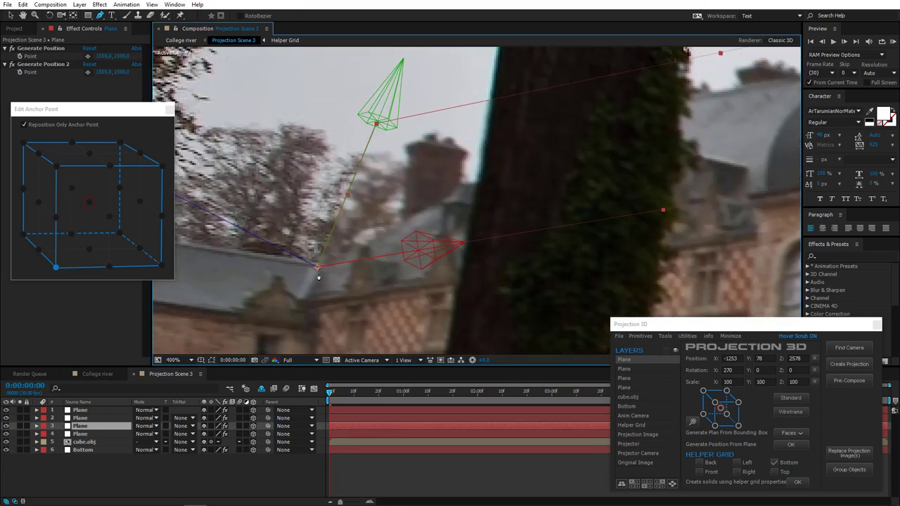
{"action": "left_click", "coordinate": [318, 273]}
{"action": "left_click", "coordinate": [329, 260]}
{"action": "left_click", "coordinate": [358, 244]}
{"action": "left_click", "coordinate": [368, 242]}
{"action": "left_click", "coordinate": [399, 221]}
{"action": "left_click", "coordinate": [410, 155]}
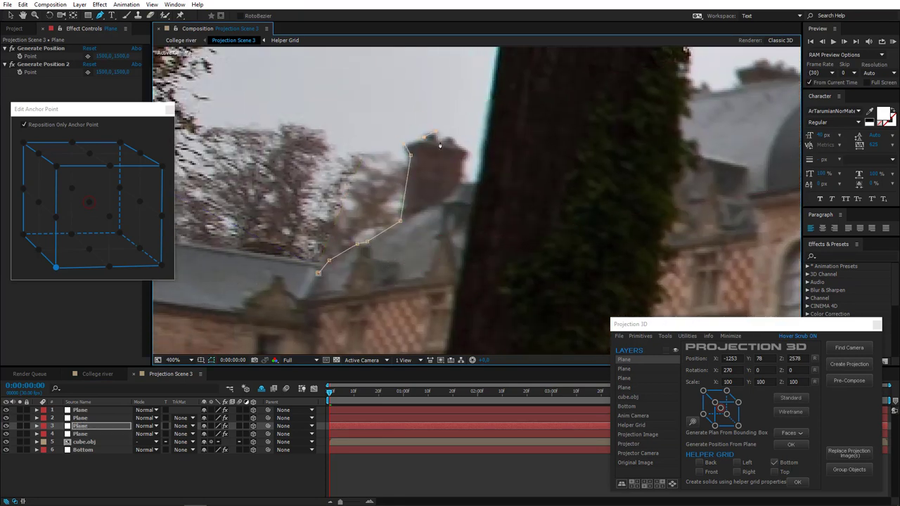
Continue the mask past the first chimney, across the tree trunk, around the second chimney and along the ridge to the dome's peak
{"action": "left_click", "coordinate": [462, 183]}
{"action": "left_click", "coordinate": [488, 182]}
{"action": "left_click", "coordinate": [547, 142]}
{"action": "left_click", "coordinate": [627, 113]}
{"action": "left_click_drag", "start_coordinate": [676, 111], "coordinate": [257, 225]}
{"action": "left_click", "coordinate": [480, 153]}
{"action": "left_click", "coordinate": [534, 144]}
{"action": "left_click", "coordinate": [305, 194]}
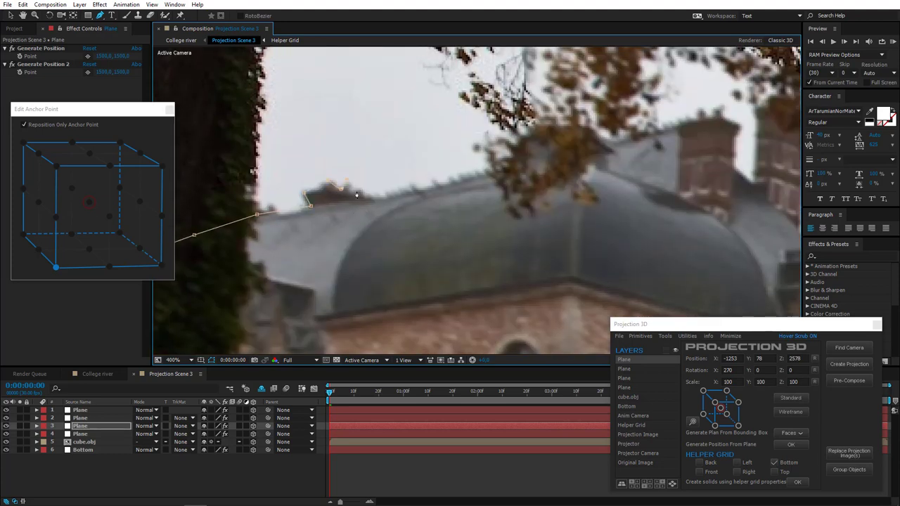
{"action": "left_click", "coordinate": [527, 140]}
{"action": "left_click", "coordinate": [541, 125]}
{"action": "left_click_drag", "start_coordinate": [536, 144], "coordinate": [404, 169]}
{"action": "left_click", "coordinate": [454, 153]}
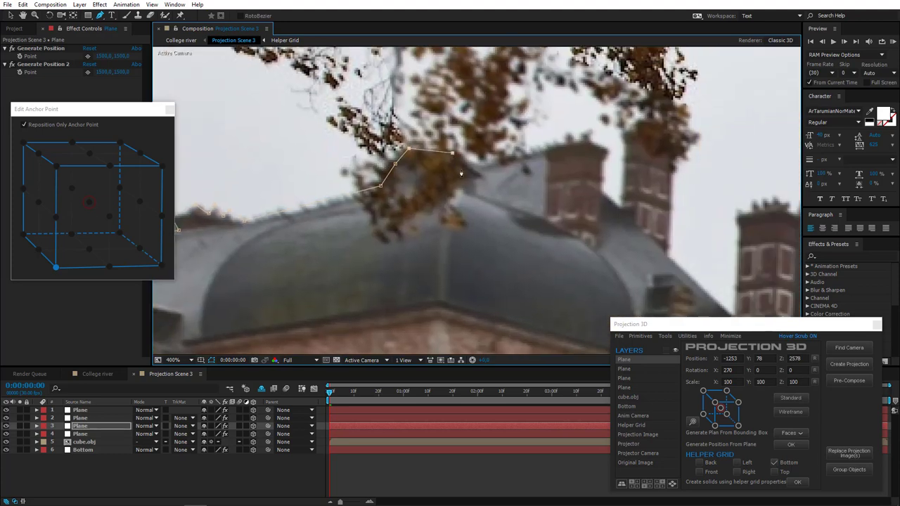
Bring the mask down the dome's corner, along the eaves and back across the wall, closing it at its starting point
{"action": "left_click", "coordinate": [461, 169]}
{"action": "left_click", "coordinate": [451, 225]}
{"action": "left_click", "coordinate": [444, 306]}
{"action": "left_click_drag", "start_coordinate": [401, 310], "coordinate": [698, 236]}
{"action": "left_click", "coordinate": [407, 275]}
{"action": "left_click", "coordinate": [407, 316]}
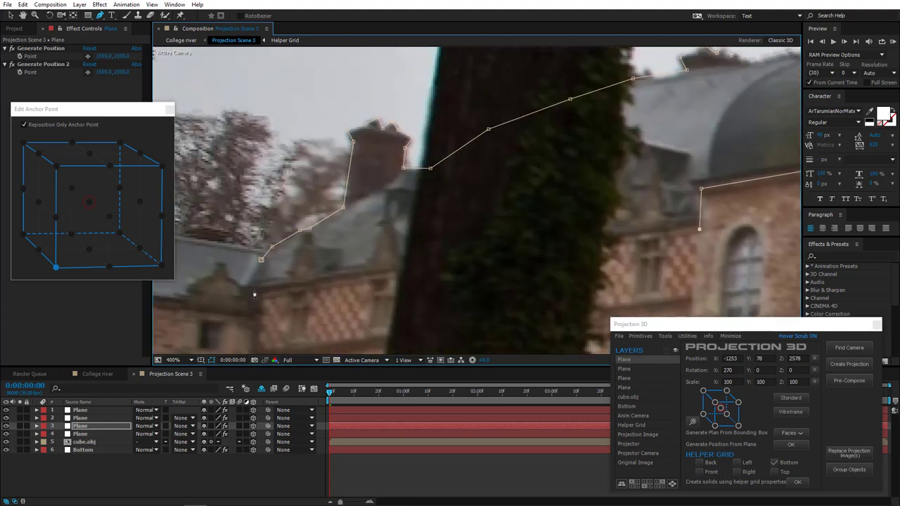
{"action": "left_click", "coordinate": [257, 281]}
{"action": "left_click", "coordinate": [261, 260]}
{"action": "scroll", "coordinate": [493, 243], "scroll_direction": "down", "scroll_amount": 2}
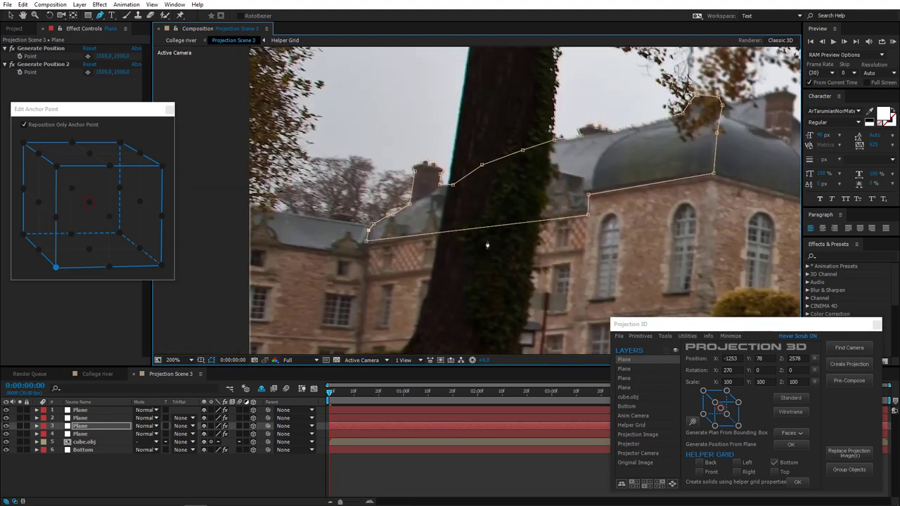
Set the Classic 3D renderer's shadow map resolution to 4000 in the Projection Scene 3 composition settings
{"action": "right_click", "coordinate": [151, 478]}
{"action": "left_click", "coordinate": [196, 391]}
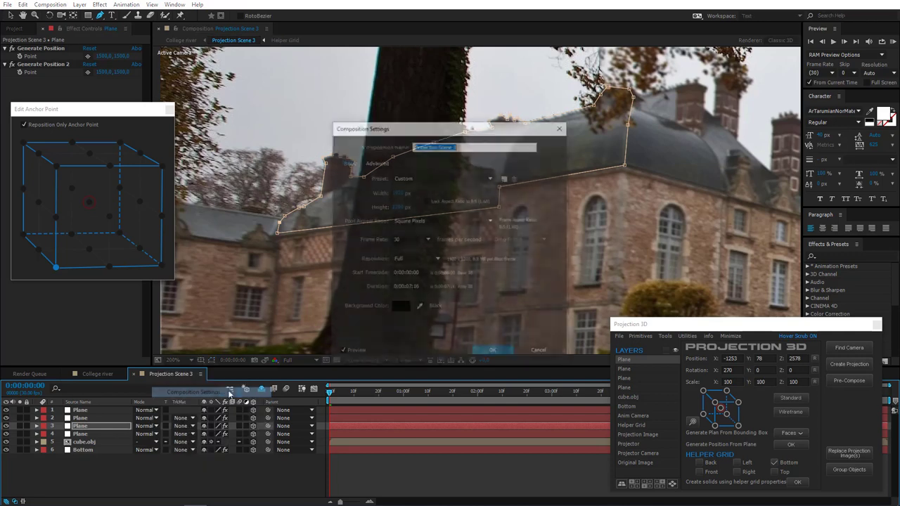
{"action": "left_click", "coordinate": [377, 163]}
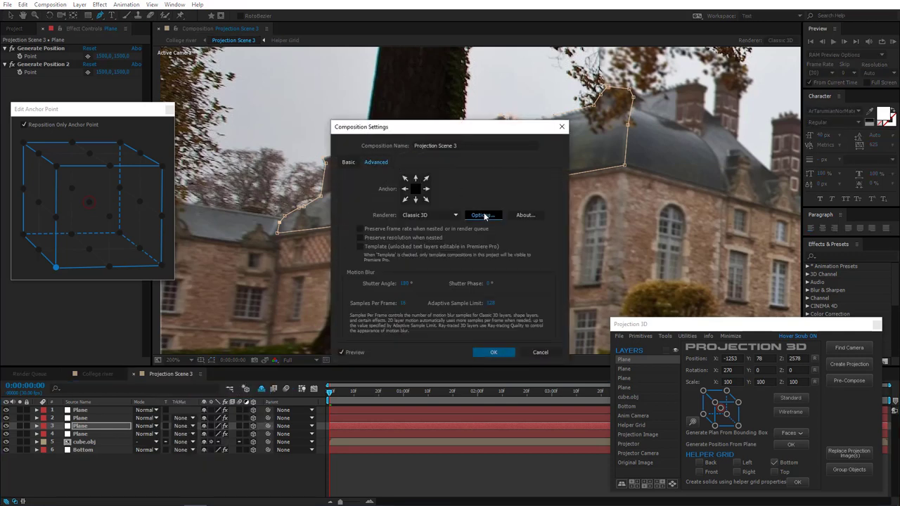
{"action": "left_click", "coordinate": [483, 216]}
{"action": "left_click", "coordinate": [484, 239]}
{"action": "left_click", "coordinate": [457, 334]}
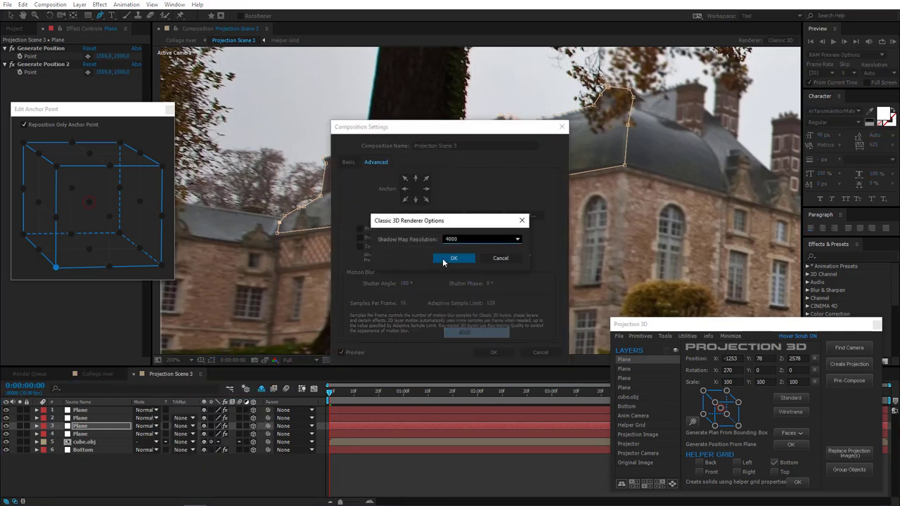
{"action": "left_click", "coordinate": [444, 262]}
{"action": "left_click", "coordinate": [494, 352]}
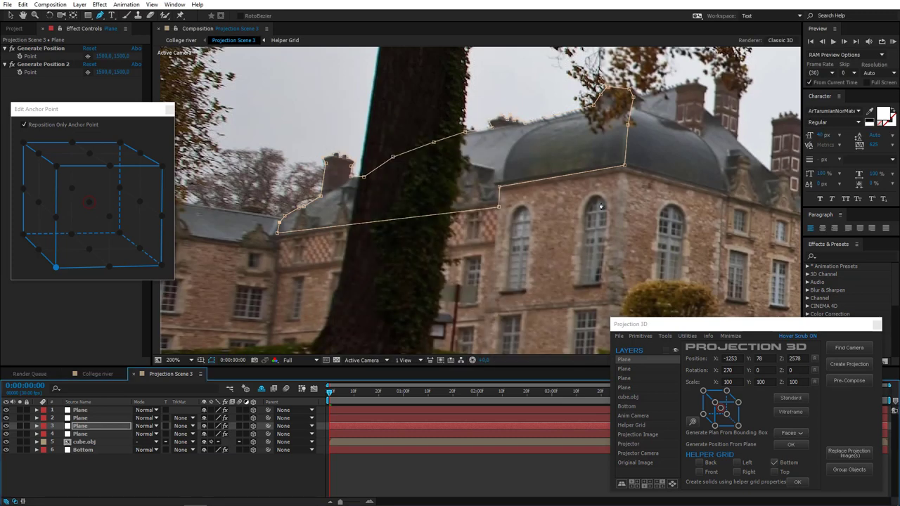
Solo all six layers briefly to inspect the masked roof shape, restore normal display and deselect the plane
{"action": "left_click_drag", "start_coordinate": [602, 206], "coordinate": [588, 219]}
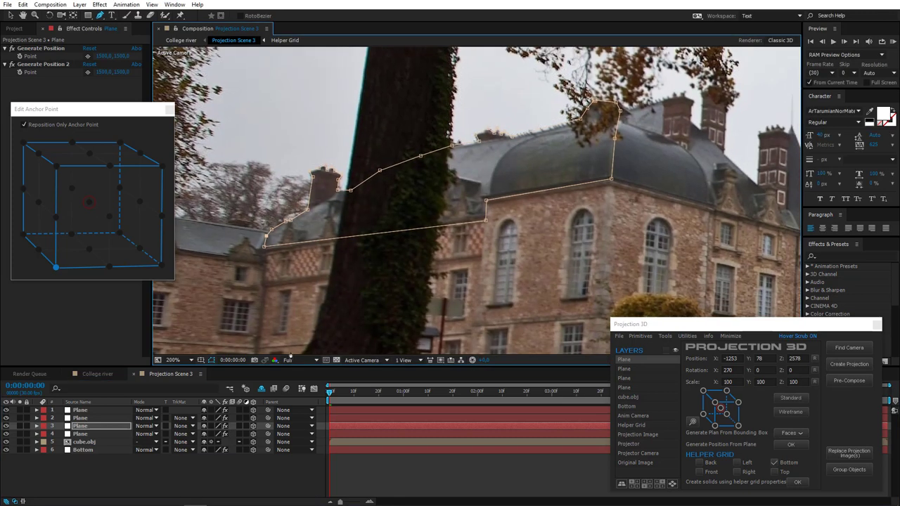
{"action": "left_click", "coordinate": [20, 410]}
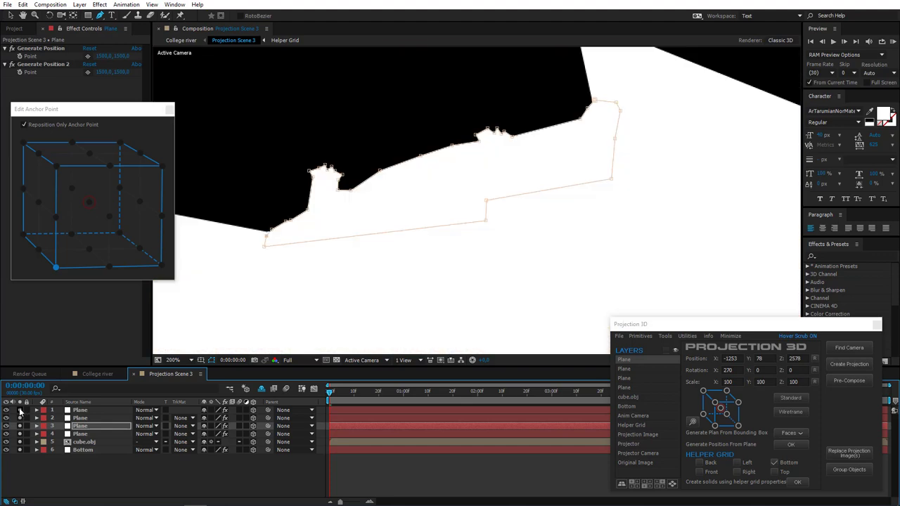
{"action": "left_click_drag", "start_coordinate": [20, 410], "coordinate": [25, 451]}
{"action": "left_click", "coordinate": [65, 474]}
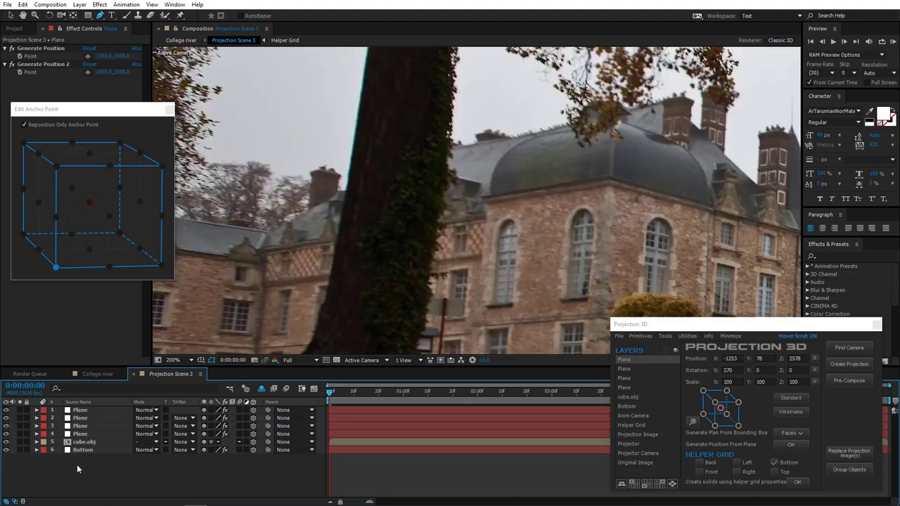
Start a pen mask on the second Plane layer from the roof's near corner, tracing up the ridge to the first chimney
{"action": "left_click", "coordinate": [81, 419]}
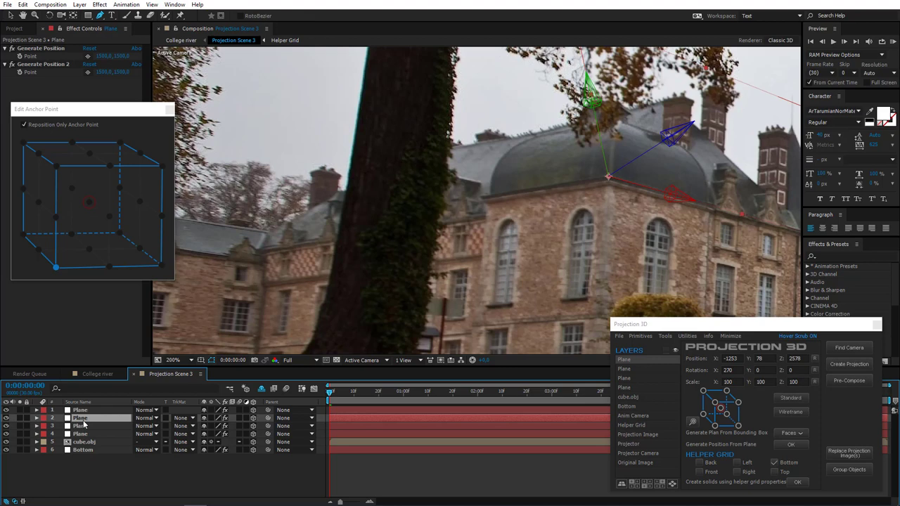
{"action": "left_click_drag", "start_coordinate": [695, 203], "coordinate": [378, 212]}
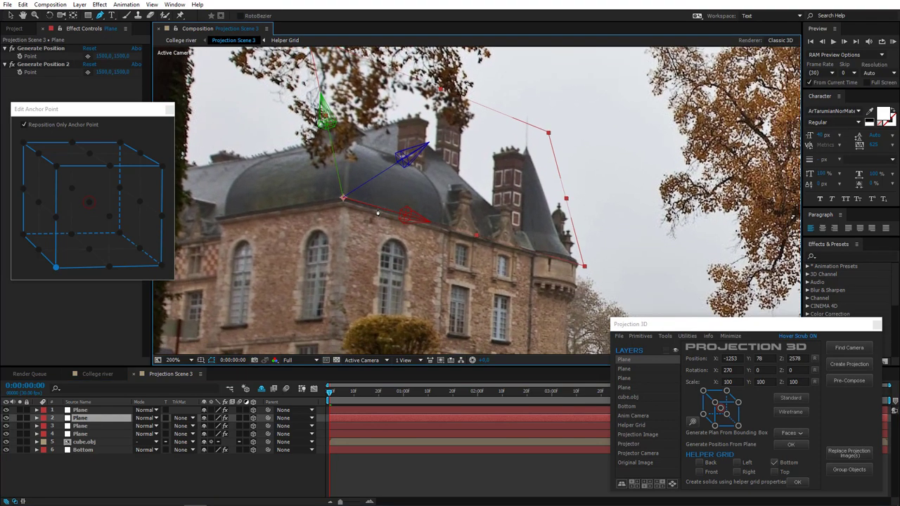
{"action": "scroll", "coordinate": [328, 193], "scroll_direction": "up", "scroll_amount": 2}
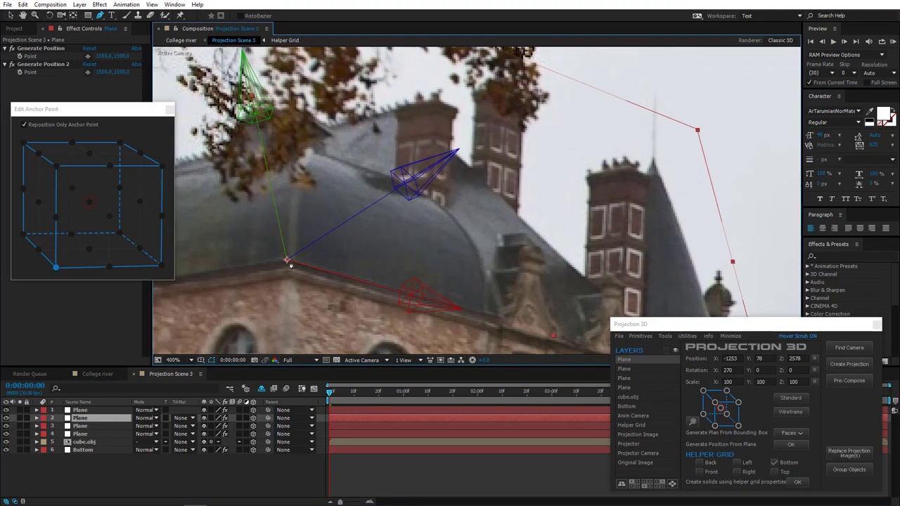
{"action": "left_click", "coordinate": [292, 181]}
{"action": "left_click", "coordinate": [304, 152]}
{"action": "left_click", "coordinate": [304, 111]}
{"action": "left_click", "coordinate": [329, 123]}
{"action": "left_click", "coordinate": [421, 99]}
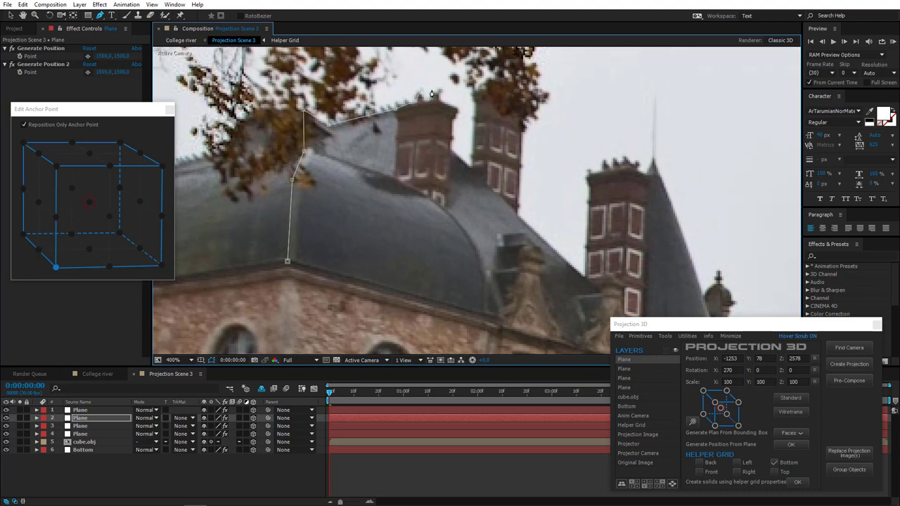
Continue the roof mask around the second chimney and down its far side to the sloping roof
{"action": "left_click", "coordinate": [475, 103]}
{"action": "left_click", "coordinate": [487, 83]}
{"action": "left_click", "coordinate": [510, 89]}
{"action": "left_click", "coordinate": [530, 111]}
{"action": "left_click", "coordinate": [521, 123]}
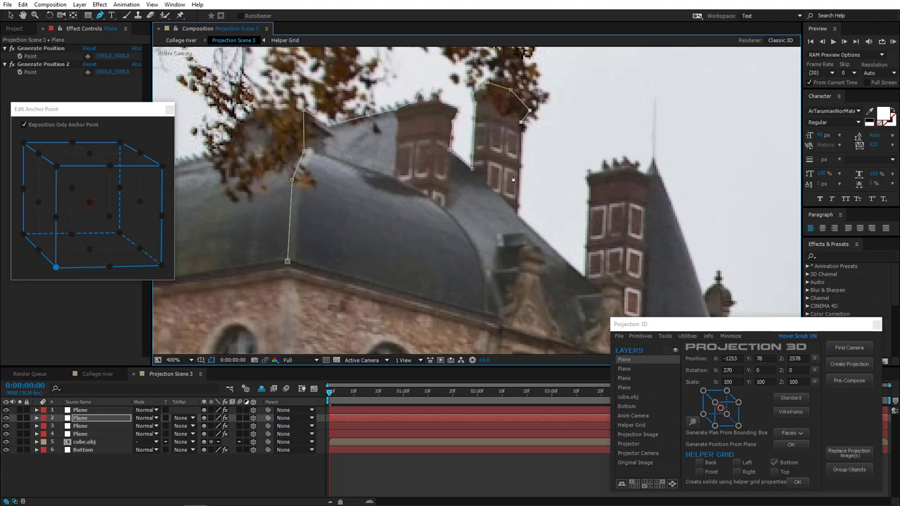
{"action": "left_click", "coordinate": [518, 217]}
Extend the roof mask around the third chimney and down the outer slope of the pointed tower roof
{"action": "left_click_drag", "start_coordinate": [565, 260], "coordinate": [358, 225]}
{"action": "left_click", "coordinate": [378, 241]}
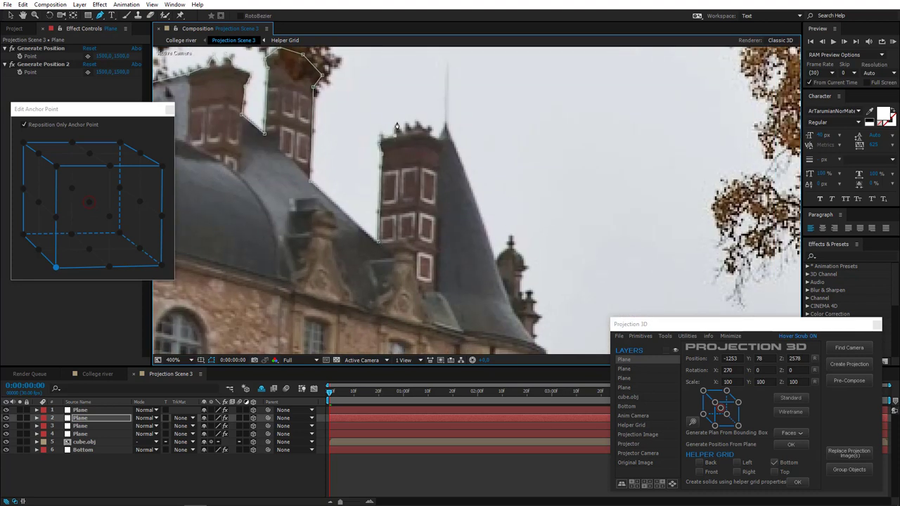
{"action": "left_click_drag", "start_coordinate": [451, 229], "coordinate": [309, 153]}
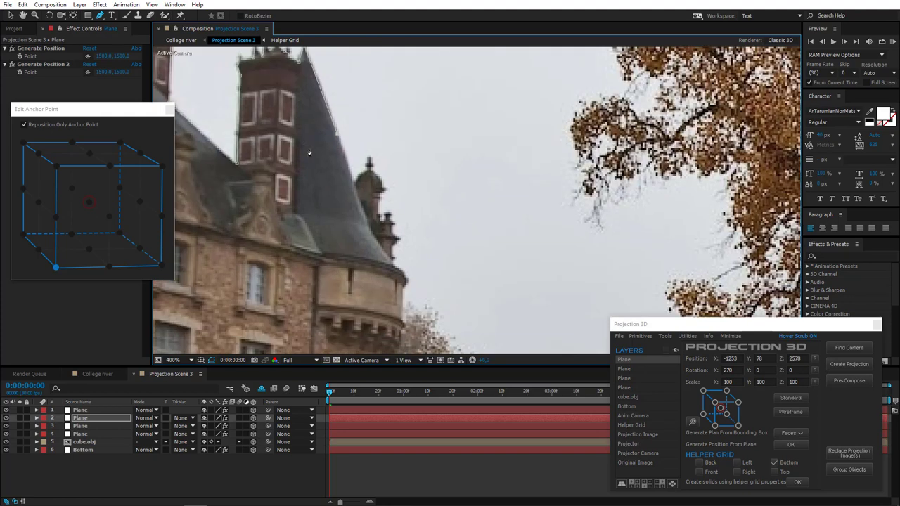
Trace the roof mask around the small ornamental turrets beside the tower and down to the tower's eave
{"action": "scroll", "coordinate": [365, 174], "scroll_direction": "up", "scroll_amount": 1}
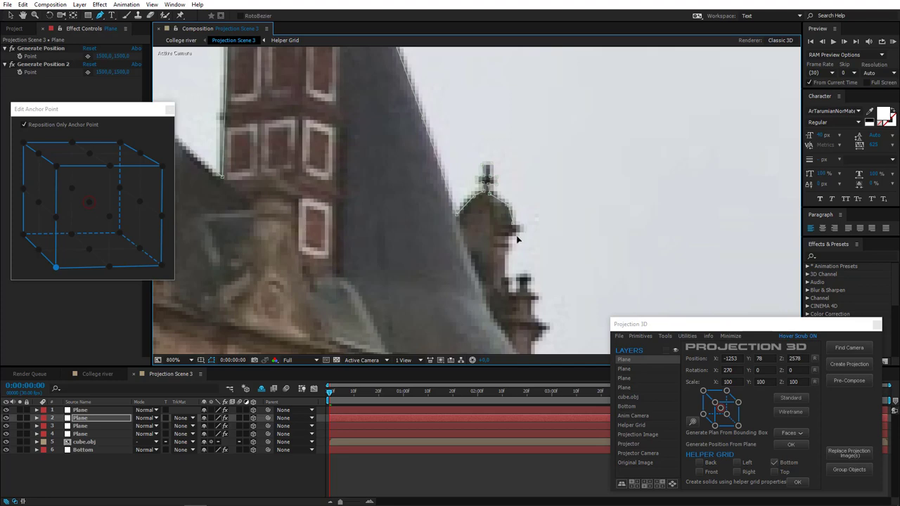
{"action": "left_click", "coordinate": [527, 287]}
{"action": "left_click_drag", "start_coordinate": [443, 291], "coordinate": [309, 157]}
{"action": "left_click", "coordinate": [399, 173]}
{"action": "left_click", "coordinate": [412, 194]}
{"action": "left_click", "coordinate": [402, 204]}
{"action": "left_click", "coordinate": [401, 233]}
{"action": "left_click", "coordinate": [426, 289]}
Trace the roof mask back along the eave line and close it at the starting corner
{"action": "left_click_drag", "start_coordinate": [268, 254], "coordinate": [426, 280]}
{"action": "left_click", "coordinate": [411, 263]}
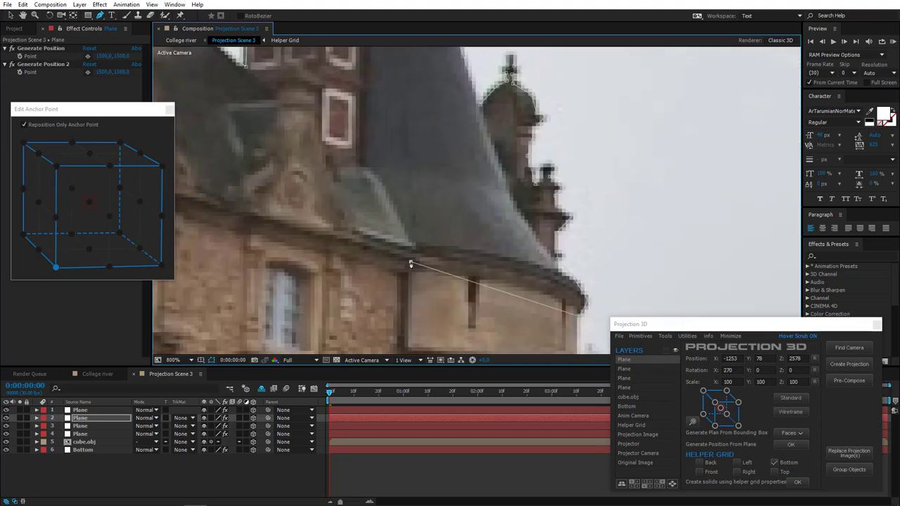
{"action": "scroll", "coordinate": [412, 263], "scroll_direction": "down", "scroll_amount": 1}
{"action": "left_click", "coordinate": [265, 189]}
{"action": "left_click_drag", "start_coordinate": [286, 207], "coordinate": [538, 280]}
{"action": "left_click", "coordinate": [320, 204]}
{"action": "left_click", "coordinate": [314, 193]}
{"action": "scroll", "coordinate": [365, 220], "scroll_direction": "down", "scroll_amount": 6}
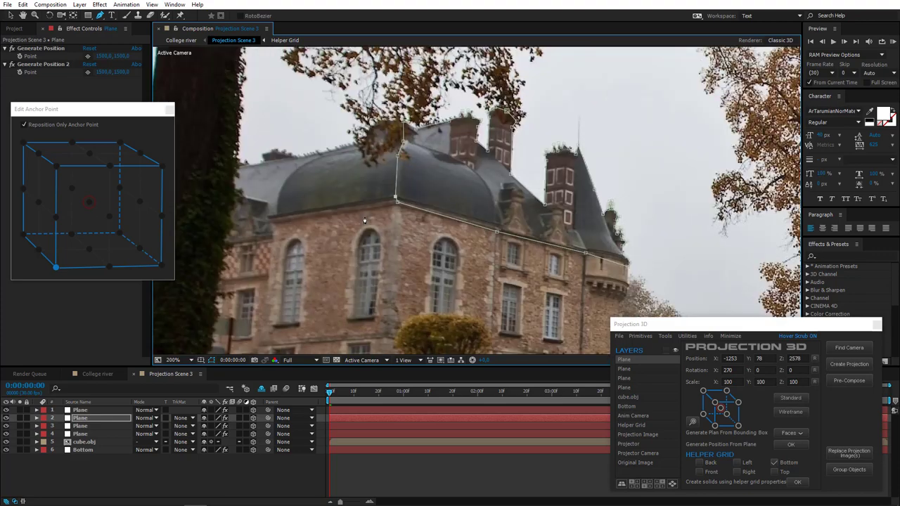
{"action": "scroll", "coordinate": [381, 223], "scroll_direction": "up", "scroll_amount": 2}
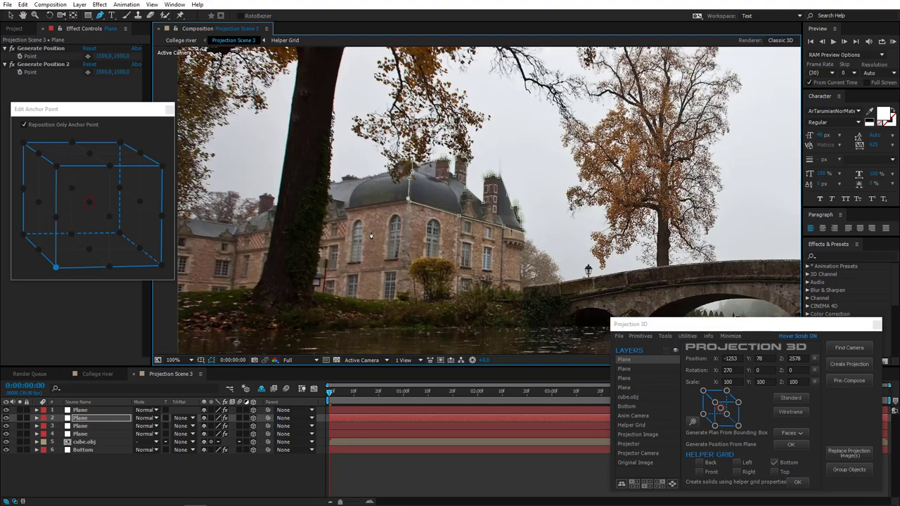
Start a pen mask on the first Plane layer at the waterline and trace up the outer edge of the round tower's wall
{"action": "left_click", "coordinate": [80, 426]}
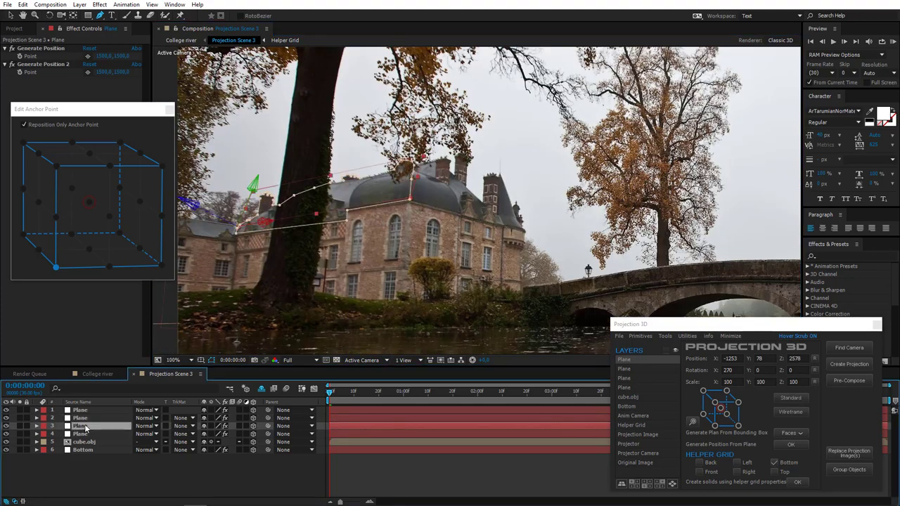
{"action": "left_click", "coordinate": [80, 419]}
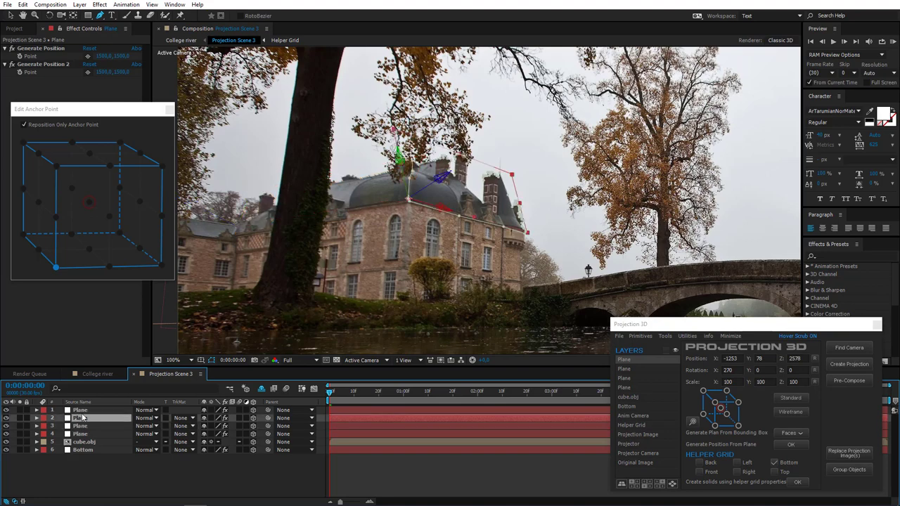
{"action": "left_click", "coordinate": [80, 411]}
{"action": "scroll", "coordinate": [436, 131], "scroll_direction": "up", "scroll_amount": 2}
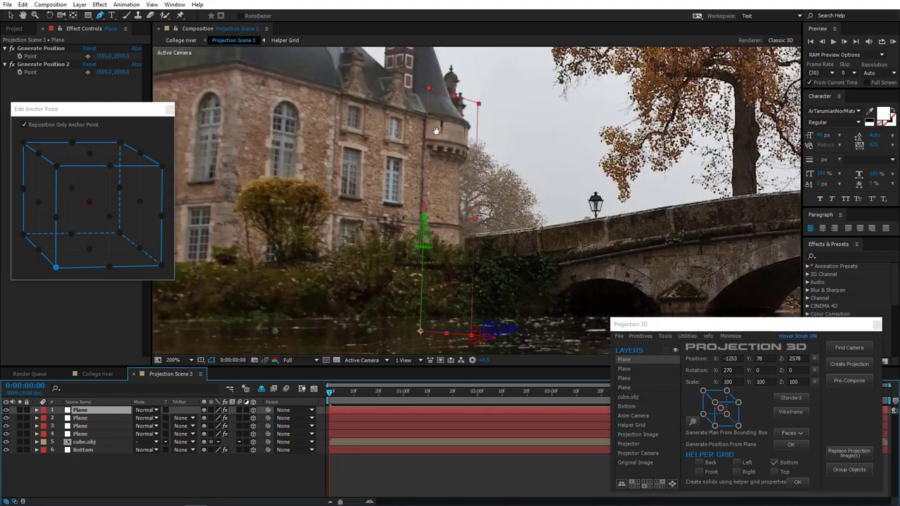
{"action": "scroll", "coordinate": [504, 249], "scroll_direction": "up", "scroll_amount": 1}
{"action": "scroll", "coordinate": [417, 318], "scroll_direction": "down", "scroll_amount": 3}
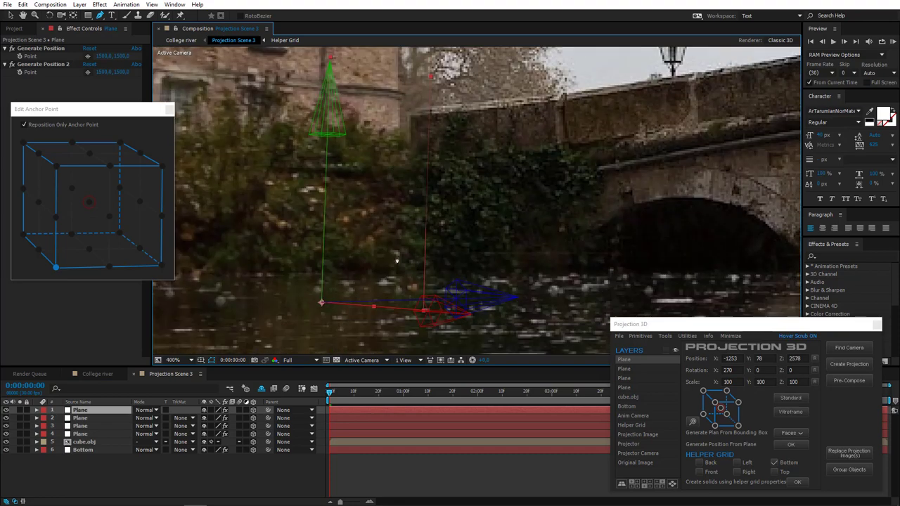
{"action": "left_click", "coordinate": [399, 271]}
{"action": "left_click", "coordinate": [401, 145]}
{"action": "left_click_drag", "start_coordinate": [401, 145], "coordinate": [382, 280]}
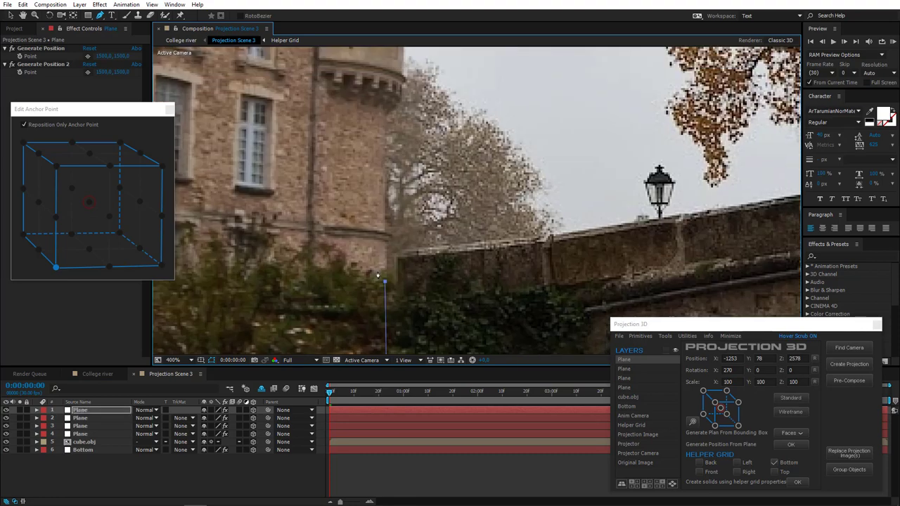
{"action": "scroll", "coordinate": [377, 255], "scroll_direction": "up", "scroll_amount": 1}
{"action": "left_click", "coordinate": [495, 153]}
{"action": "left_click_drag", "start_coordinate": [501, 135], "coordinate": [385, 161]}
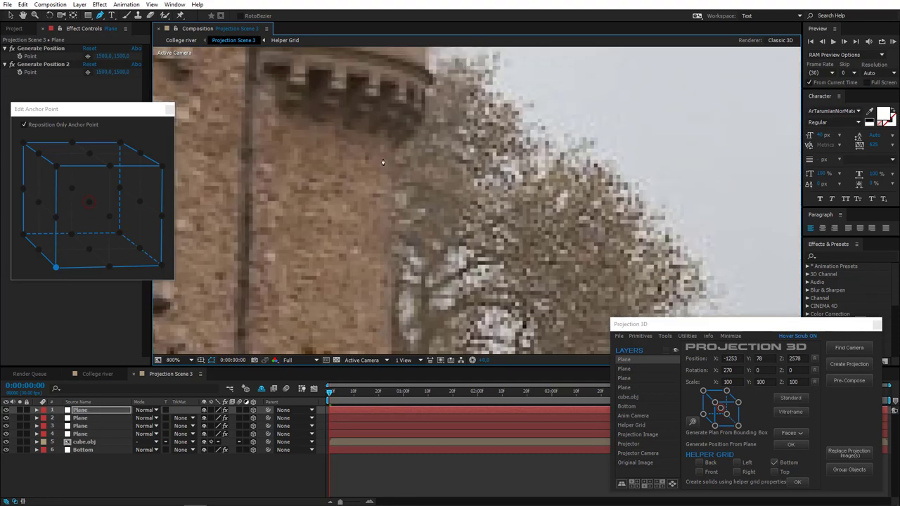
Continue the tower mask around the stone corbels and up the outer edge of the upper wall to the eave
{"action": "left_click", "coordinate": [395, 149]}
{"action": "left_click", "coordinate": [423, 120]}
{"action": "left_click", "coordinate": [425, 87]}
{"action": "left_click", "coordinate": [436, 79]}
{"action": "left_click_drag", "start_coordinate": [424, 82], "coordinate": [391, 207]}
{"action": "left_click", "coordinate": [397, 188]}
{"action": "left_click", "coordinate": [398, 127]}
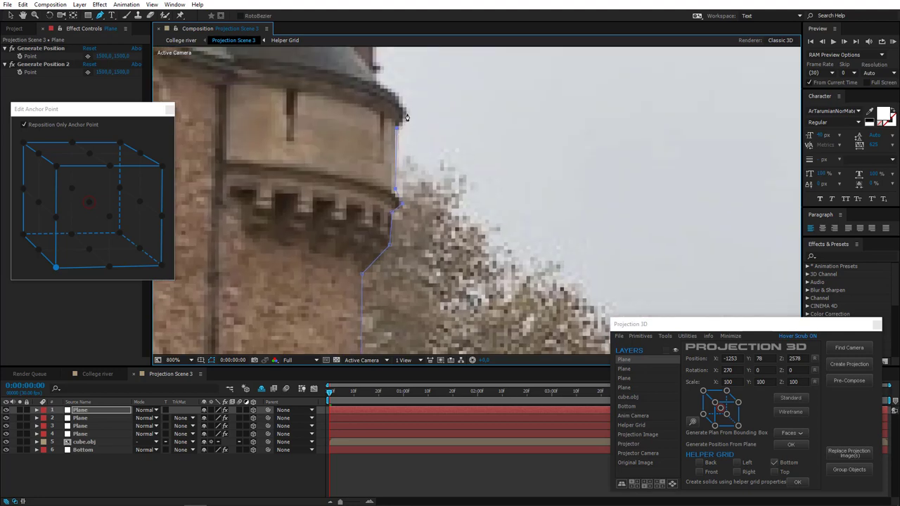
Trace the tower mask across the eave and down the tower's inner edge to the waterline, closing it at its starting point
{"action": "left_click", "coordinate": [231, 75]}
{"action": "scroll", "coordinate": [365, 281], "scroll_direction": "down", "scroll_amount": 1}
{"action": "left_click_drag", "start_coordinate": [366, 309], "coordinate": [388, 74]}
{"action": "left_click", "coordinate": [350, 298]}
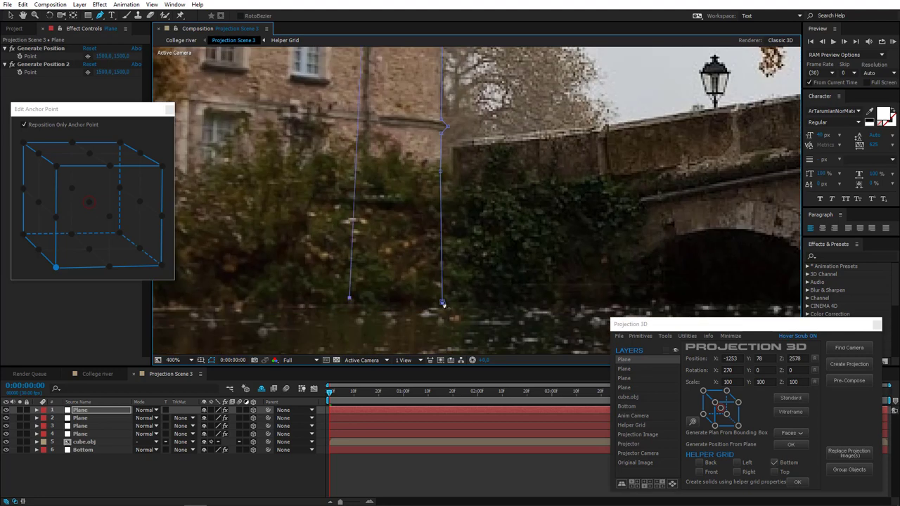
{"action": "left_click", "coordinate": [442, 302]}
{"action": "scroll", "coordinate": [395, 299], "scroll_direction": "down", "scroll_amount": 4}
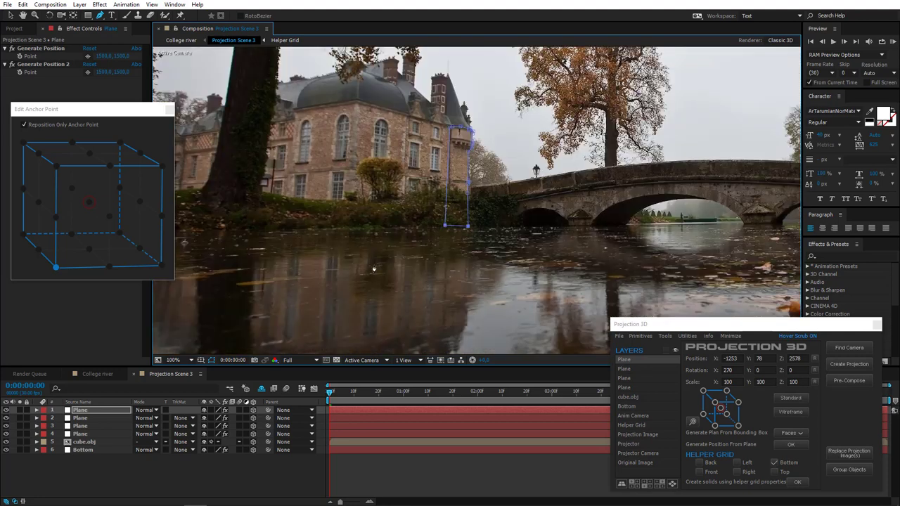
Fit the composition in the viewer and group the four Plane layers with cube.obj using Group Objects
{"action": "left_click_drag", "start_coordinate": [250, 224], "coordinate": [324, 328]}
{"action": "left_click", "coordinate": [173, 360]}
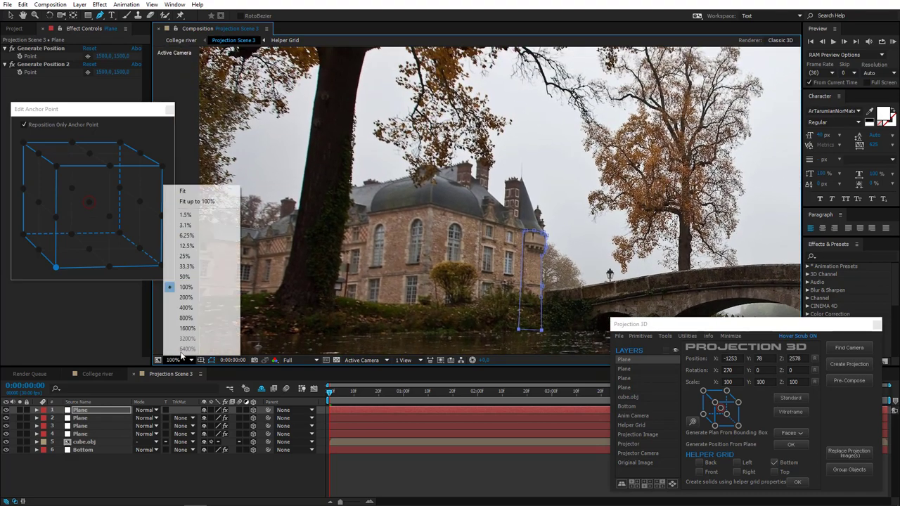
{"action": "left_click", "coordinate": [200, 191]}
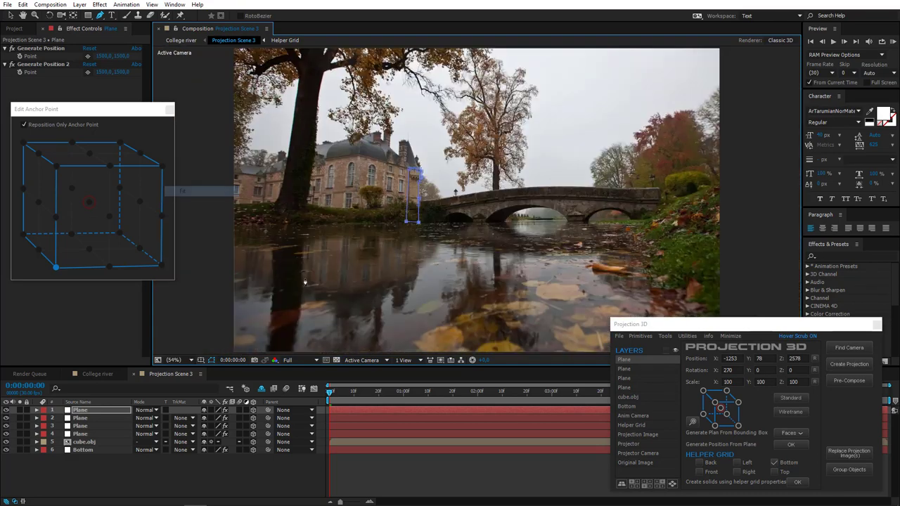
{"action": "left_click", "coordinate": [73, 468]}
{"action": "left_click", "coordinate": [89, 442]}
{"action": "left_click", "coordinate": [86, 414], "text": "shift"}
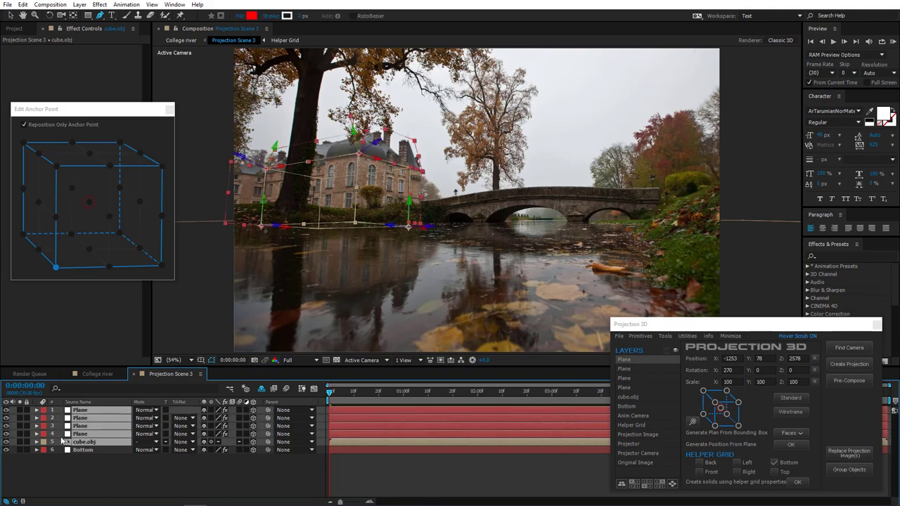
{"action": "left_click", "coordinate": [846, 470]}
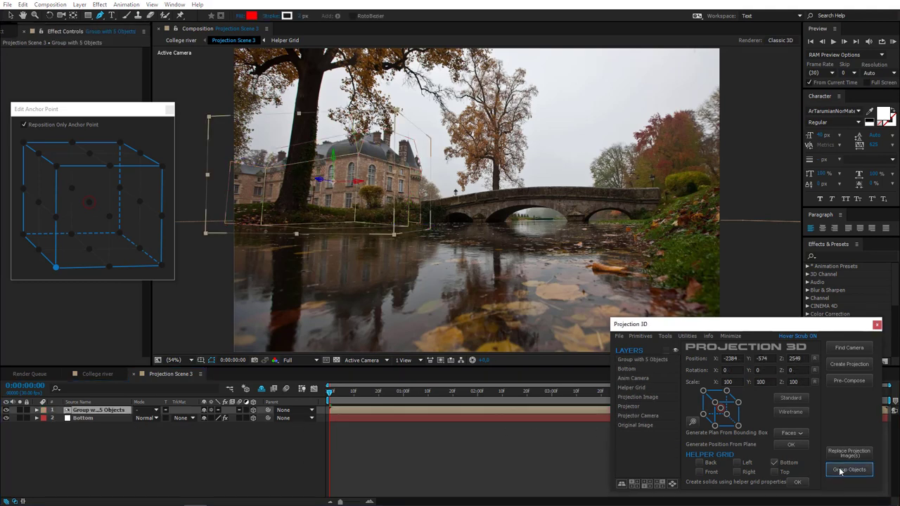
Toggle solo on the grouped objects layer to inspect the building by itself, then restore the full scene and deselect the layer
{"action": "left_click", "coordinate": [19, 411]}
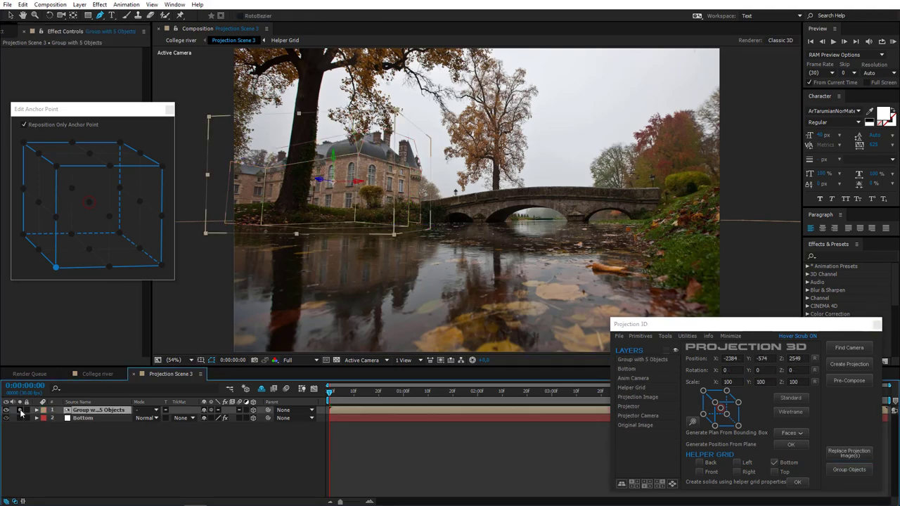
{"action": "left_click", "coordinate": [19, 410]}
{"action": "left_click", "coordinate": [19, 411]}
{"action": "left_click", "coordinate": [19, 411]}
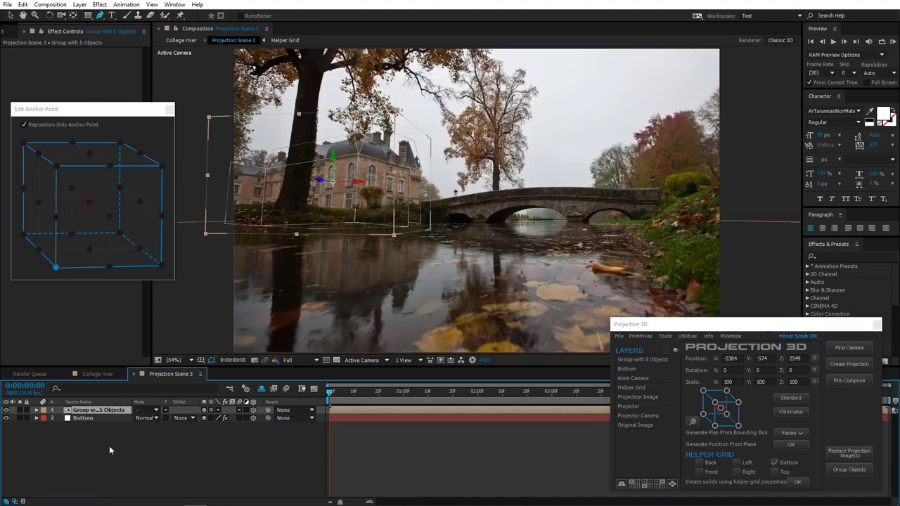
{"action": "left_click", "coordinate": [110, 446]}
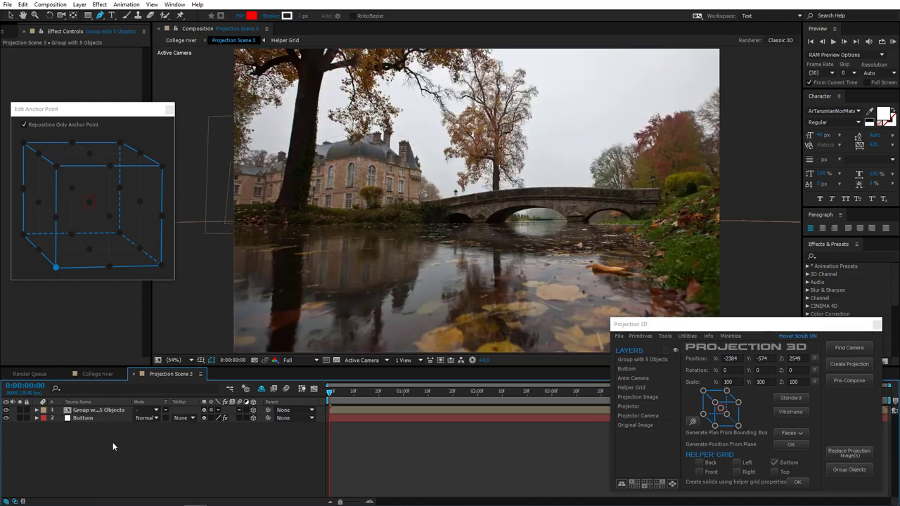
On the Bottom layer, place Generate Position at the photo's left edge near the waterline and Generate Position 2 near the bridge's first arch
{"action": "left_click", "coordinate": [77, 418]}
{"action": "scroll", "coordinate": [396, 255], "scroll_direction": "up", "scroll_amount": 3}
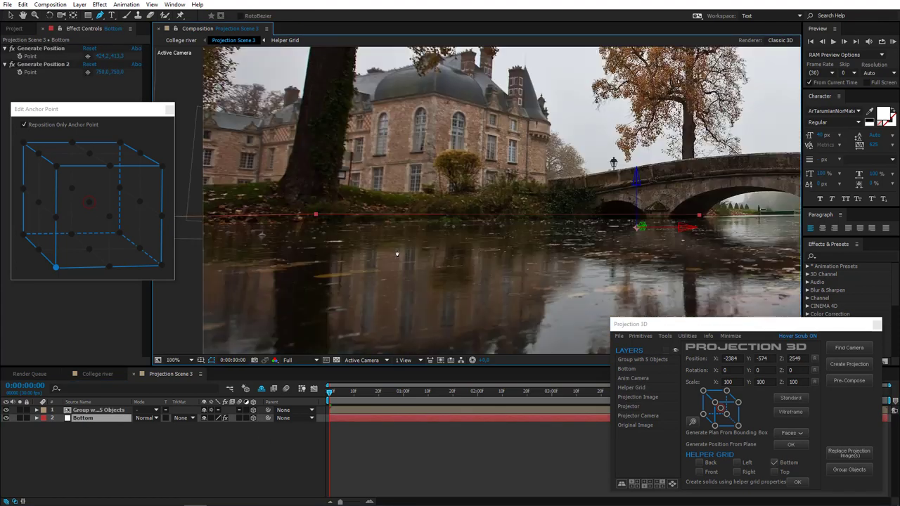
{"action": "left_click_drag", "start_coordinate": [398, 255], "coordinate": [500, 256]}
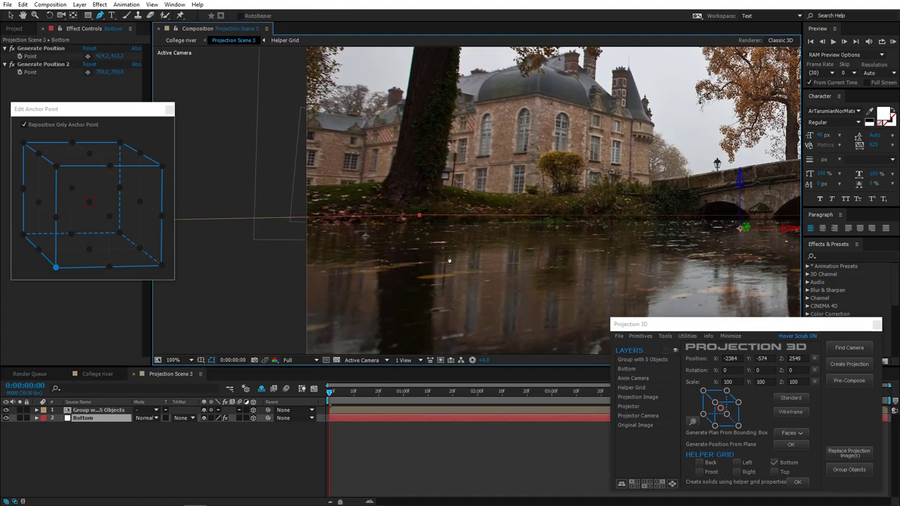
{"action": "left_click", "coordinate": [42, 49]}
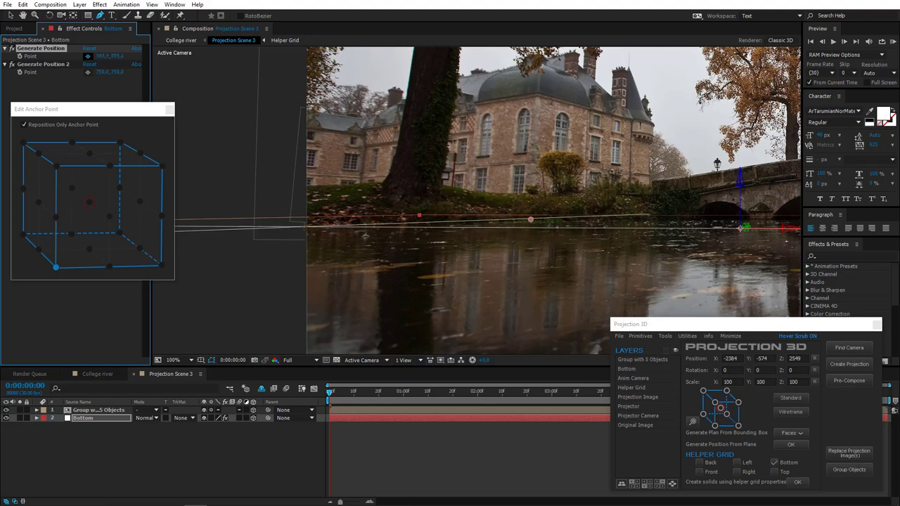
{"action": "left_click", "coordinate": [307, 226]}
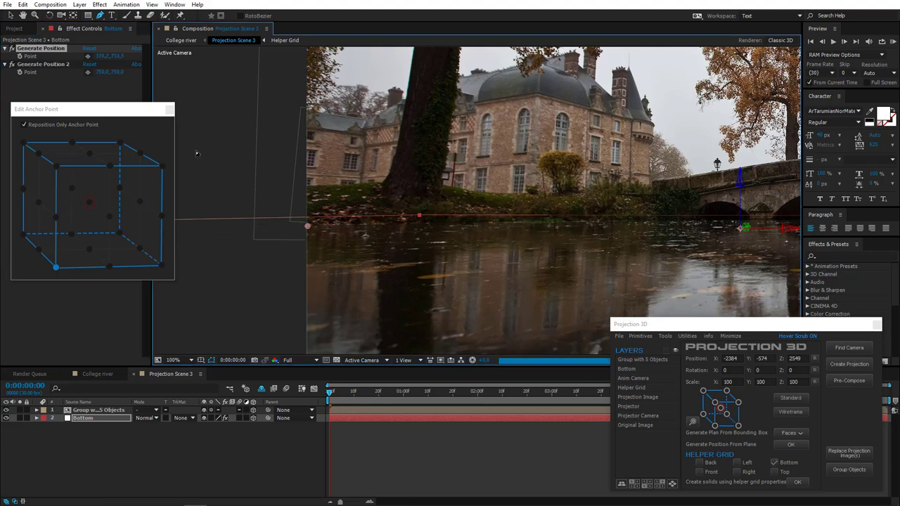
{"action": "left_click", "coordinate": [87, 72]}
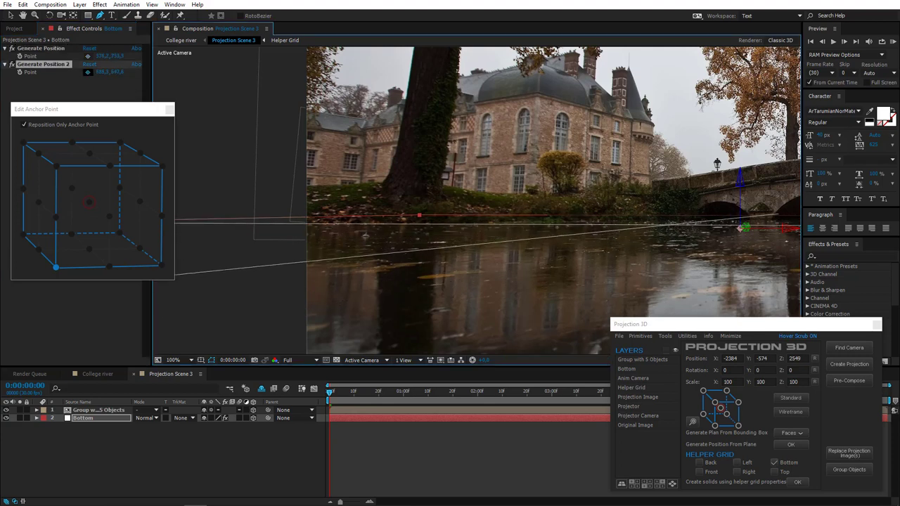
{"action": "left_click", "coordinate": [657, 223]}
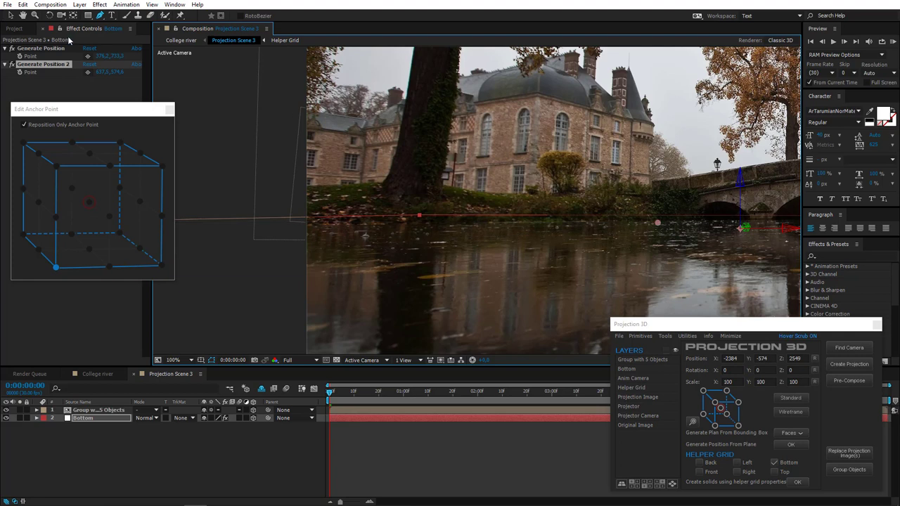
Generate a vertical plane from the Generate Position and Generate Position 2 points on the Bottom layer
{"action": "left_click", "coordinate": [40, 48]}
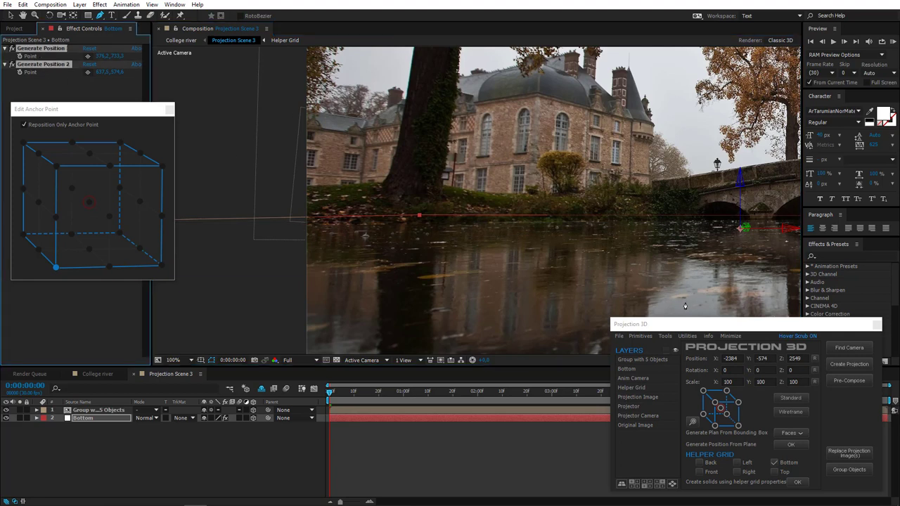
{"action": "left_click", "coordinate": [666, 336]}
{"action": "left_click", "coordinate": [686, 407]}
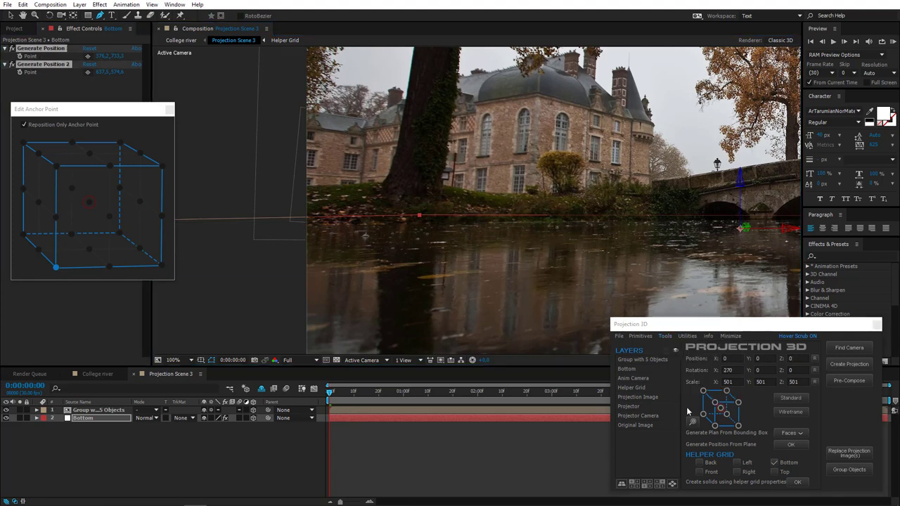
{"action": "scroll", "coordinate": [517, 244], "scroll_direction": "down", "scroll_amount": 3}
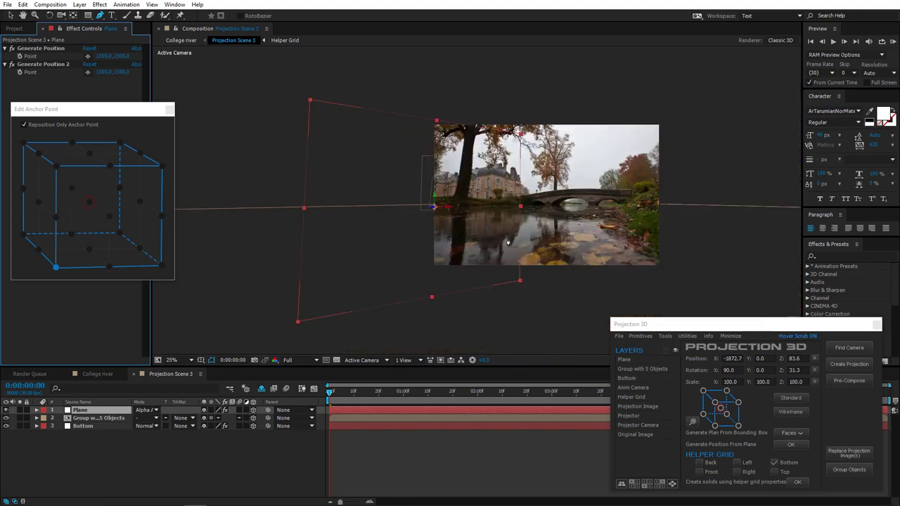
Reduce the new Plane layer's height to a low band along the riverbank and stand its lower edge on the waterline
{"action": "left_click", "coordinate": [10, 14]}
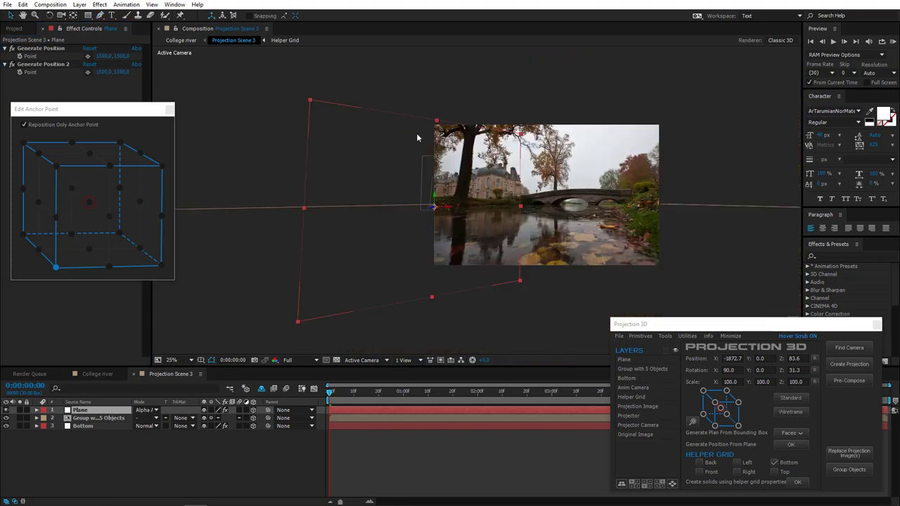
{"action": "left_click_drag", "start_coordinate": [436, 123], "coordinate": [433, 191]}
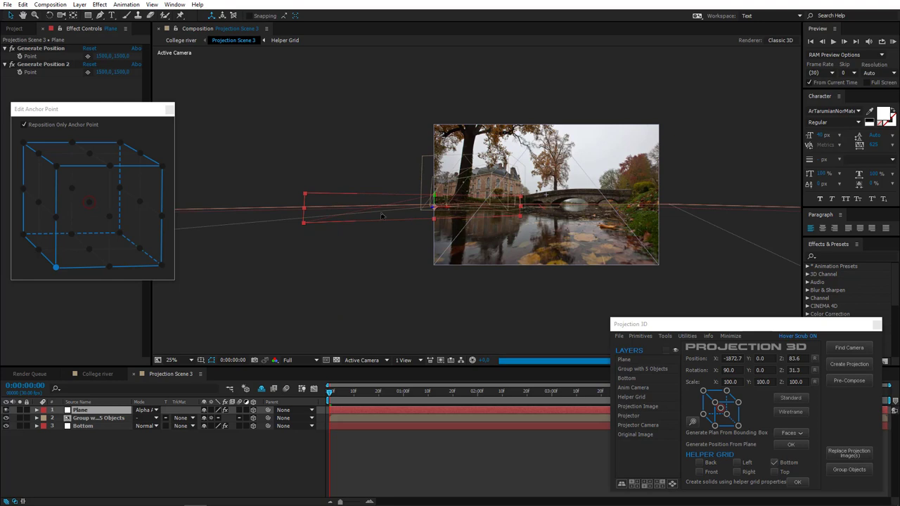
{"action": "scroll", "coordinate": [442, 221], "scroll_direction": "up", "scroll_amount": 2}
{"action": "left_click_drag", "start_coordinate": [564, 197], "coordinate": [565, 192]}
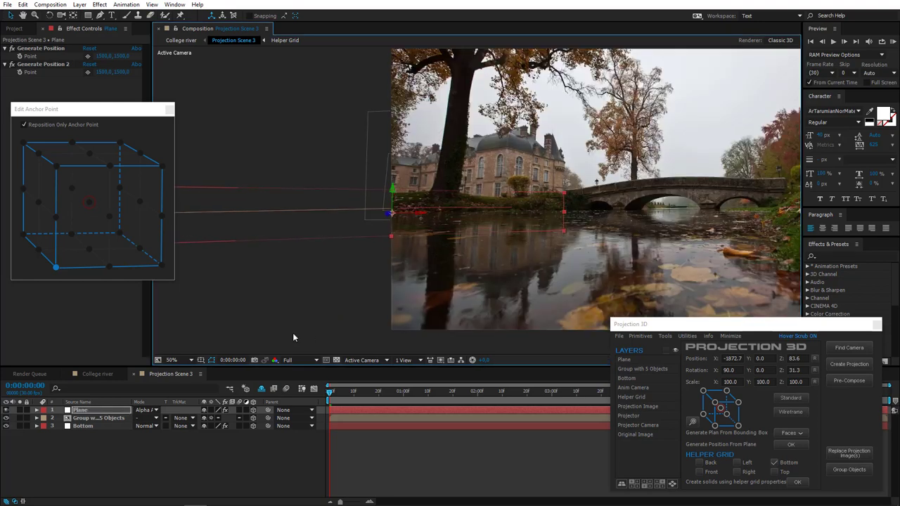
{"action": "left_click", "coordinate": [63, 127]}
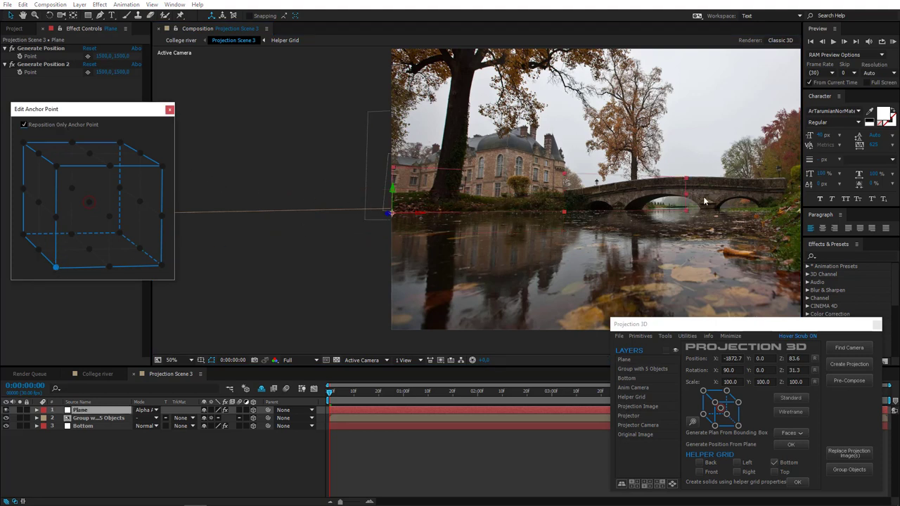
Shift the plane slightly outward past the photo's left edge and adjust its far edge to meet the start of the bridge
{"action": "key", "text": "slash"}
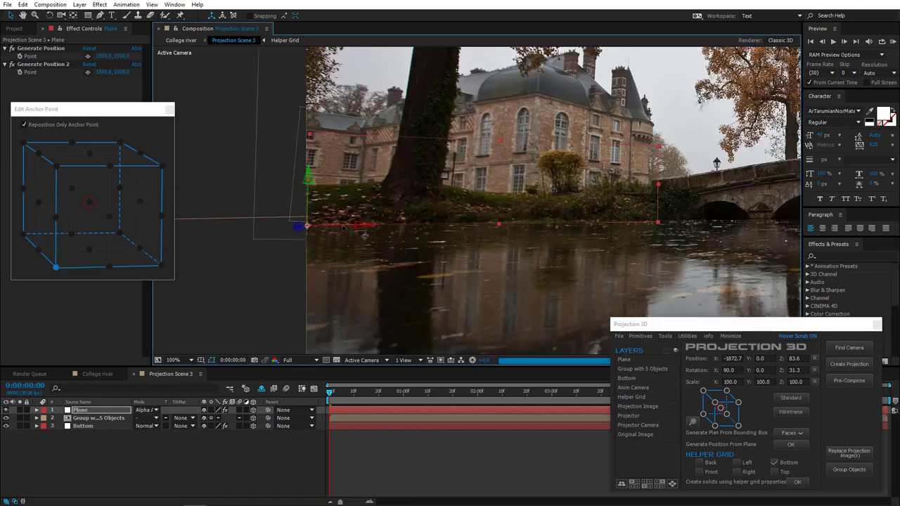
{"action": "left_click_drag", "start_coordinate": [360, 231], "coordinate": [356, 231]}
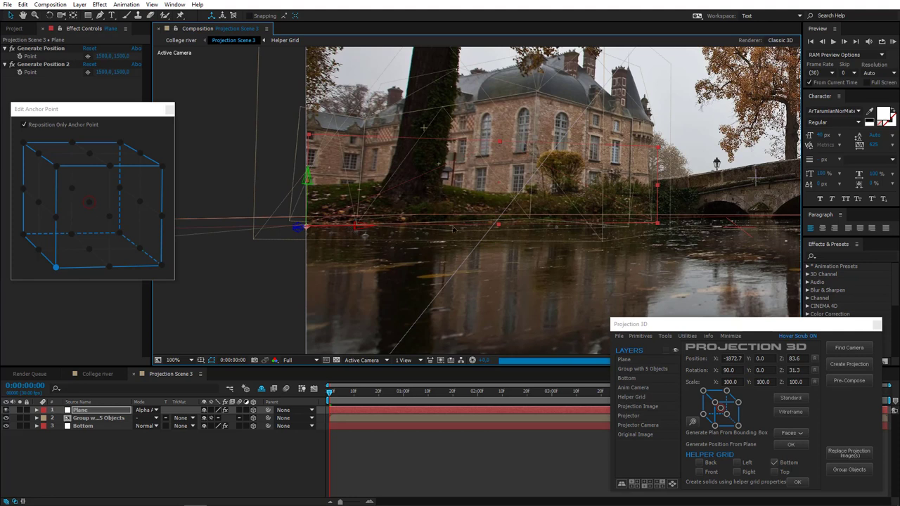
{"action": "left_click_drag", "start_coordinate": [656, 186], "coordinate": [658, 188]}
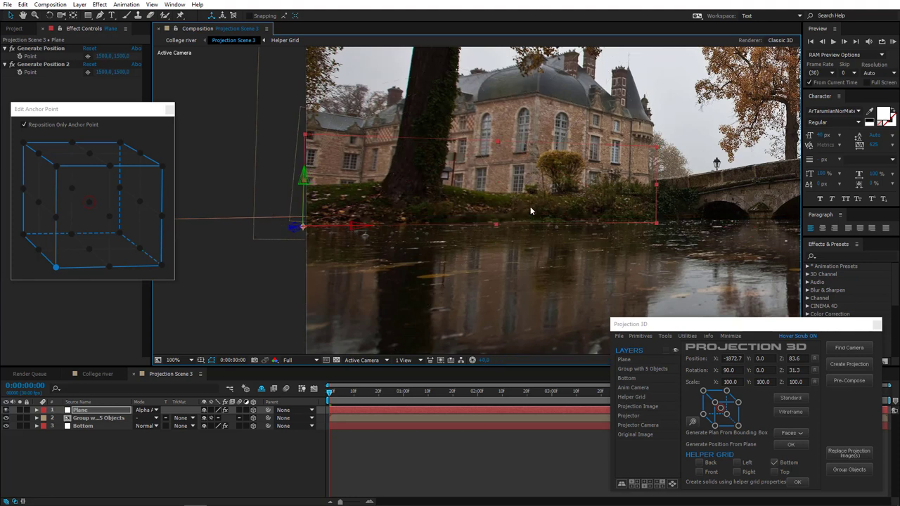
Examine the bank plane's placement in Custom View 1 by orbiting around the scene, and return to Active Camera
{"action": "left_click", "coordinate": [364, 360]}
{"action": "left_click", "coordinate": [385, 472]}
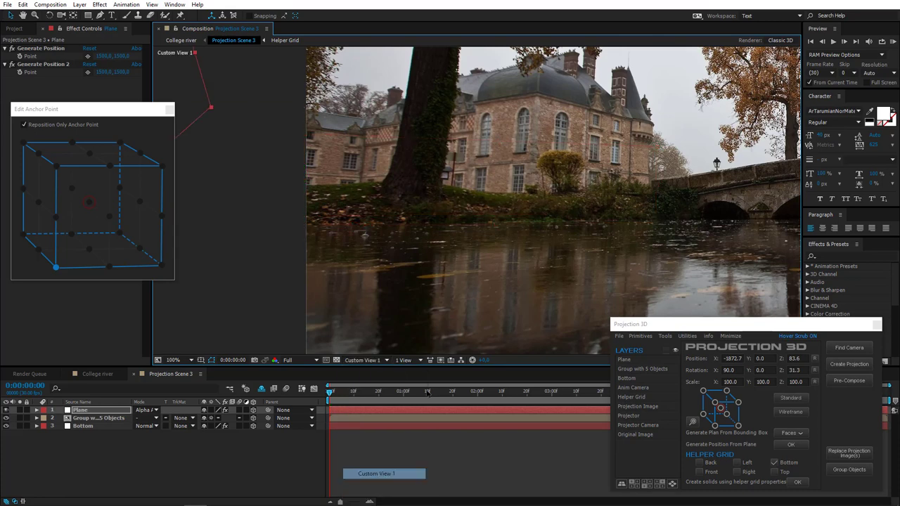
{"action": "scroll", "coordinate": [497, 220], "scroll_direction": "down", "scroll_amount": 3}
{"action": "left_click", "coordinate": [61, 16]}
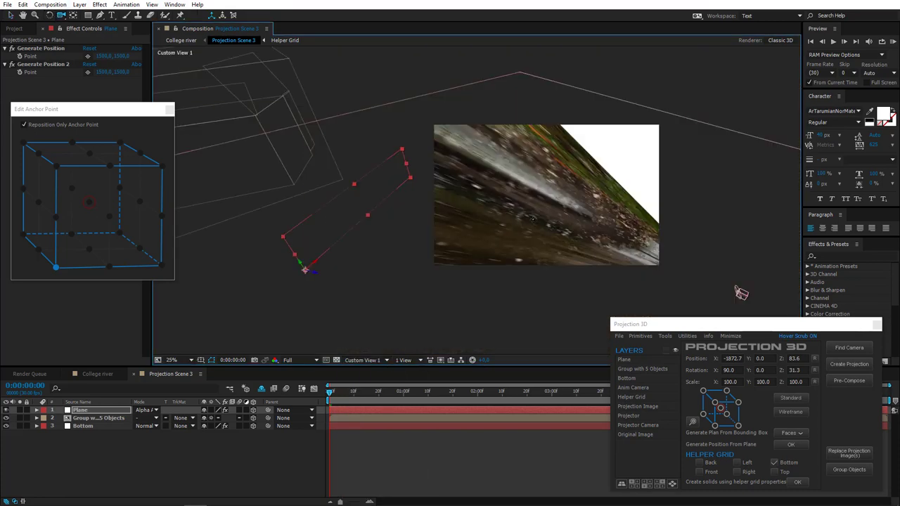
{"action": "mouse_move", "coordinate": [533, 220]}
{"action": "left_mouse_down"}
{"action": "mouse_move", "coordinate": [517, 235]}
{"action": "mouse_move", "coordinate": [545, 253]}
{"action": "mouse_move", "coordinate": [536, 204]}
{"action": "left_mouse_up"}
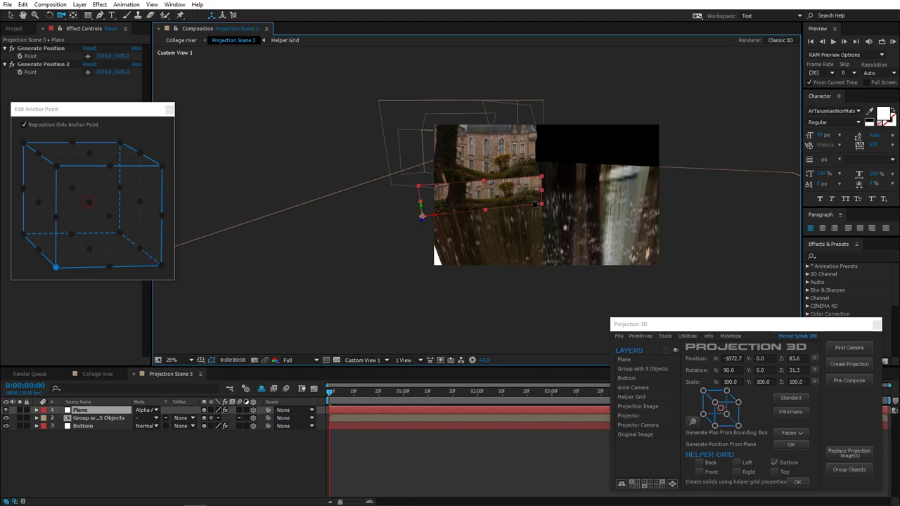
{"action": "left_click", "coordinate": [366, 361]}
{"action": "left_click", "coordinate": [372, 369]}
{"action": "scroll", "coordinate": [431, 264], "scroll_direction": "up", "scroll_amount": 3}
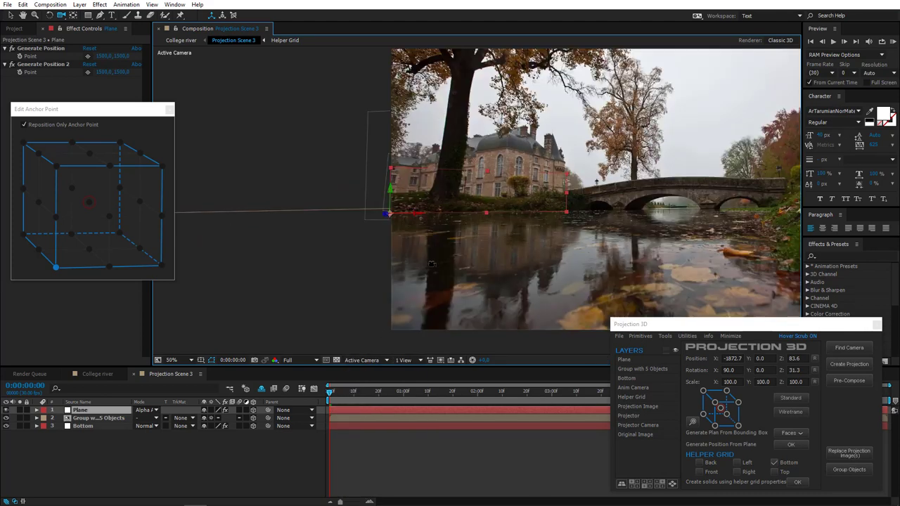
Start a Pen mask on the plane at the photo's left waterline corner and trace the grass crest past the large tree
{"action": "left_click", "coordinate": [100, 15]}
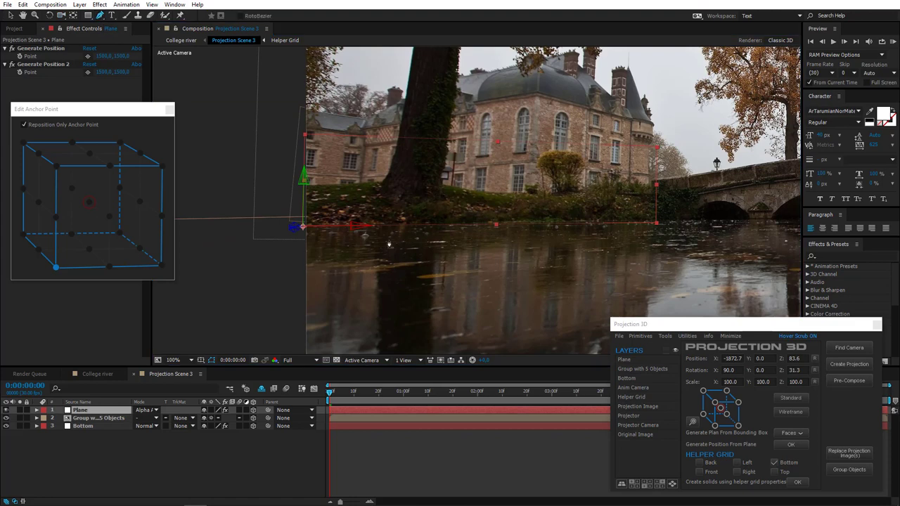
{"action": "left_click_drag", "start_coordinate": [390, 243], "coordinate": [484, 236]}
{"action": "scroll", "coordinate": [391, 229], "scroll_direction": "up", "scroll_amount": 1}
{"action": "left_click", "coordinate": [331, 237]}
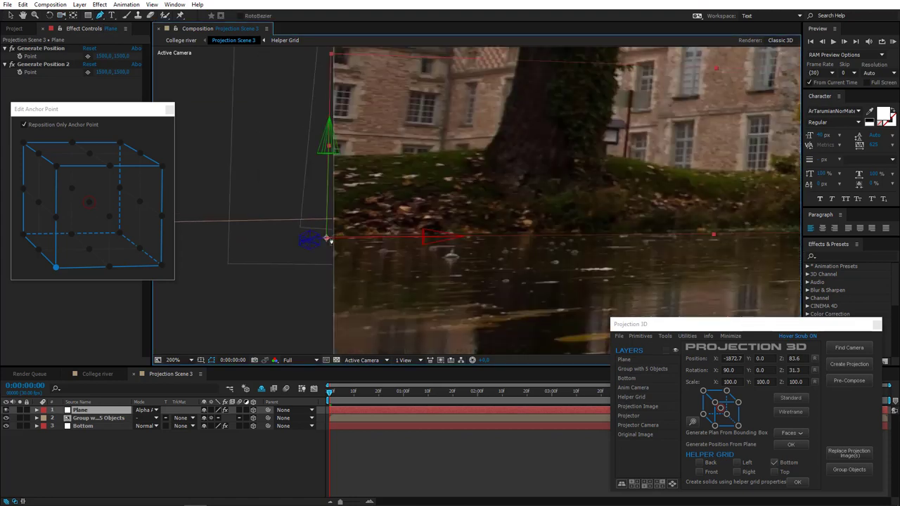
{"action": "left_click", "coordinate": [330, 156]}
{"action": "left_click", "coordinate": [487, 150]}
{"action": "left_click_drag", "start_coordinate": [570, 152], "coordinate": [576, 154]}
{"action": "left_click_drag", "start_coordinate": [643, 162], "coordinate": [650, 164]}
{"action": "left_click_drag", "start_coordinate": [621, 185], "coordinate": [409, 202]}
{"action": "scroll", "coordinate": [508, 199], "scroll_direction": "up", "scroll_amount": 2}
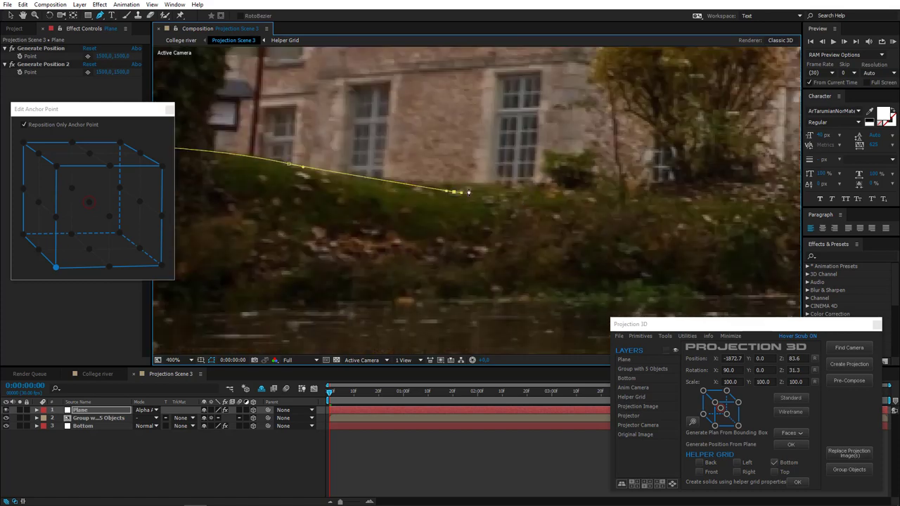
Continue the mask along the grass line beneath the yellow bush and around the tall shrubs in front of the tower
{"action": "left_click_drag", "start_coordinate": [535, 185], "coordinate": [374, 218]}
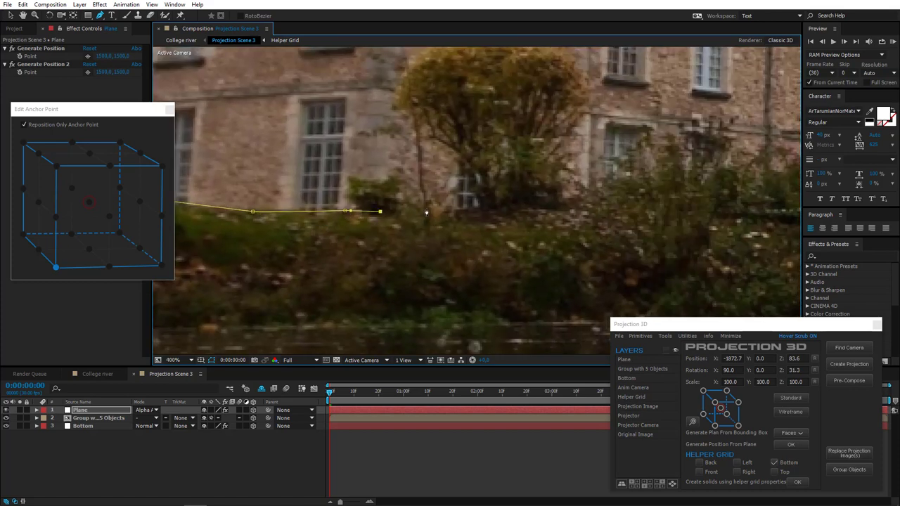
{"action": "left_click_drag", "start_coordinate": [435, 212], "coordinate": [457, 212]}
{"action": "left_click_drag", "start_coordinate": [482, 208], "coordinate": [504, 207]}
{"action": "left_click", "coordinate": [572, 197]}
{"action": "left_click_drag", "start_coordinate": [606, 193], "coordinate": [442, 214]}
{"action": "left_click", "coordinate": [515, 168]}
{"action": "left_click", "coordinate": [539, 154]}
{"action": "left_click", "coordinate": [565, 173]}
{"action": "left_click", "coordinate": [574, 197]}
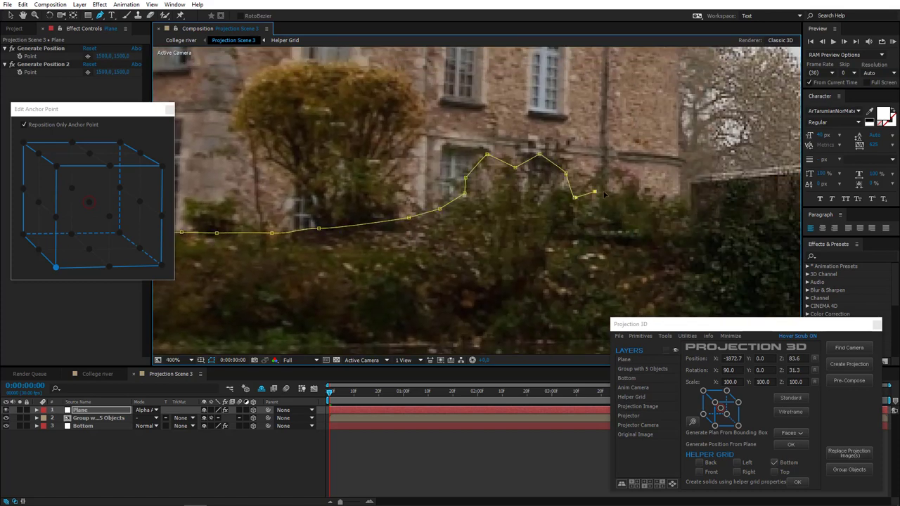
Extend the mask over the remaining shrubs and down the bank's end near the bridge to the waterline
{"action": "left_click", "coordinate": [629, 189]}
{"action": "left_click", "coordinate": [693, 218]}
{"action": "left_click", "coordinate": [702, 241]}
{"action": "left_click_drag", "start_coordinate": [670, 246], "coordinate": [442, 160]}
{"action": "left_click", "coordinate": [485, 256]}
{"action": "left_click_drag", "start_coordinate": [352, 266], "coordinate": [751, 248]}
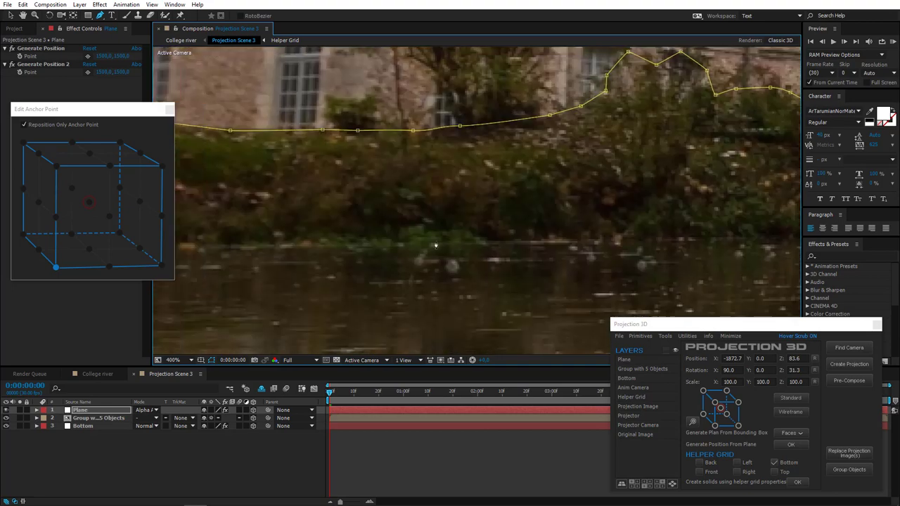
Trace the mask back along the waterline and close it at its starting point on the photo's left edge
{"action": "left_click", "coordinate": [436, 246]}
{"action": "left_click_drag", "start_coordinate": [303, 252], "coordinate": [545, 251]}
{"action": "left_click", "coordinate": [436, 257]}
{"action": "left_click", "coordinate": [533, 255]}
{"action": "scroll", "coordinate": [520, 255], "scroll_direction": "down", "scroll_amount": 1}
{"action": "left_click", "coordinate": [275, 232]}
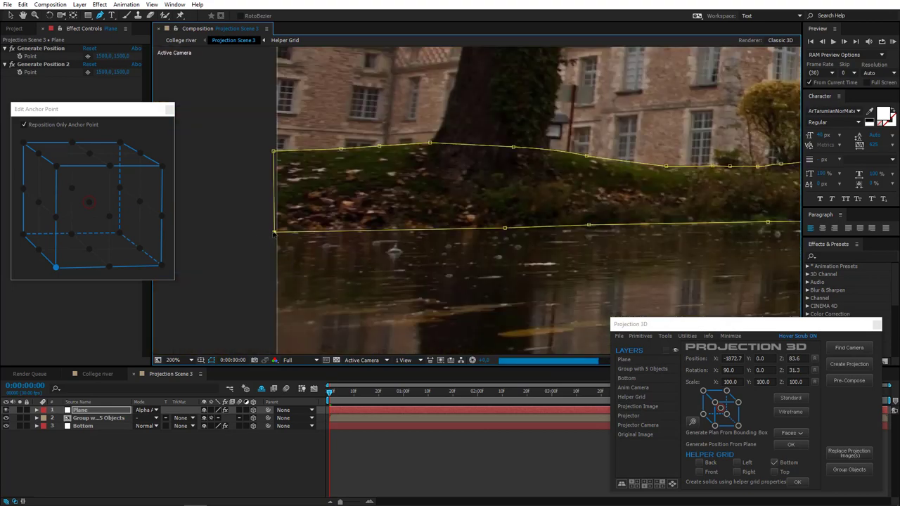
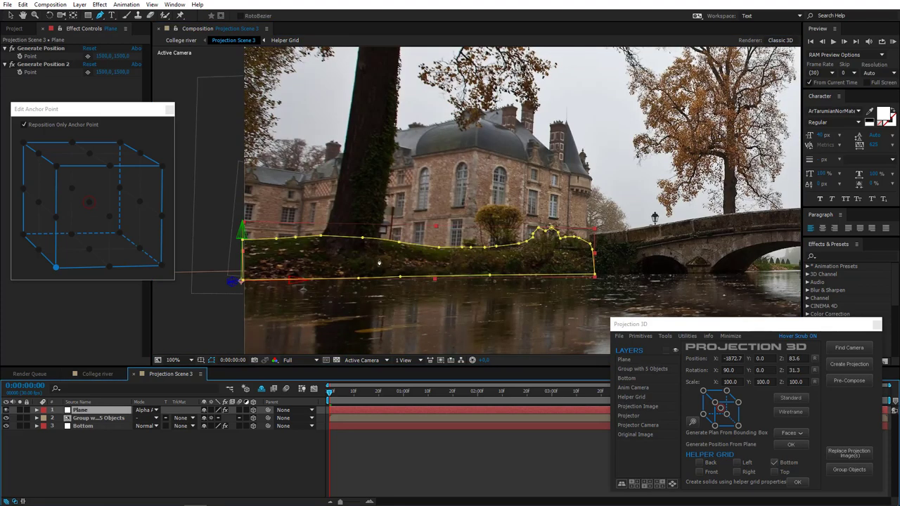
Place the Plane layer's Generate Position point on the bank at the foot of the yellow bush
{"action": "mouse_move", "coordinate": [379, 263]}
{"action": "left_mouse_down"}
{"action": "mouse_move", "coordinate": [412, 275]}
{"action": "mouse_move", "coordinate": [363, 267]}
{"action": "mouse_move", "coordinate": [374, 268]}
{"action": "left_mouse_up"}
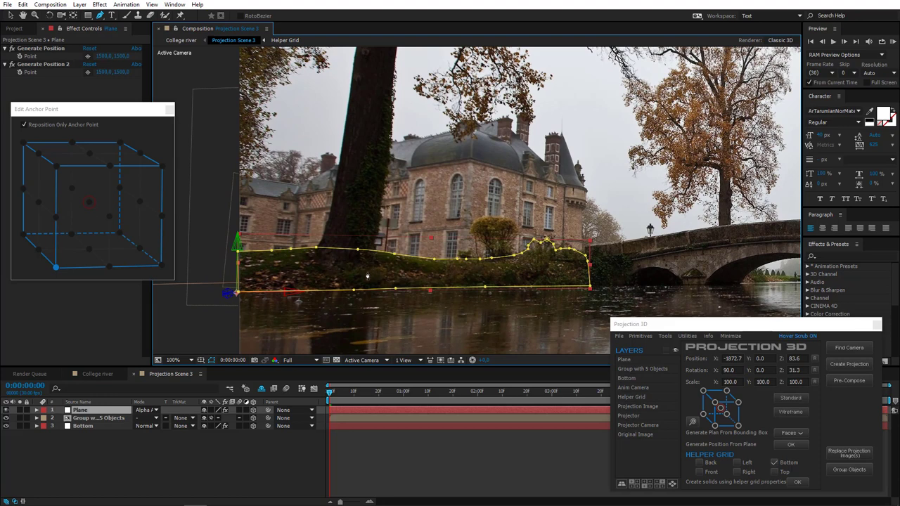
{"action": "left_click", "coordinate": [87, 57]}
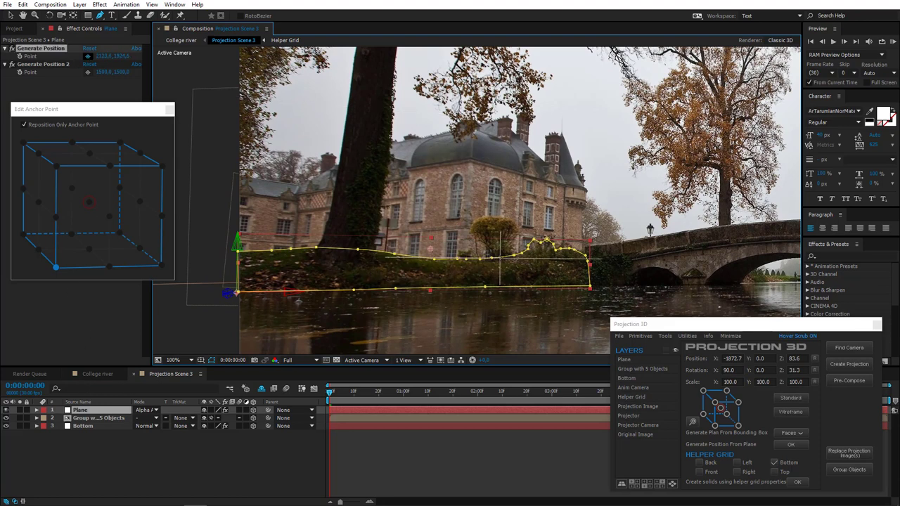
{"action": "left_click", "coordinate": [531, 259]}
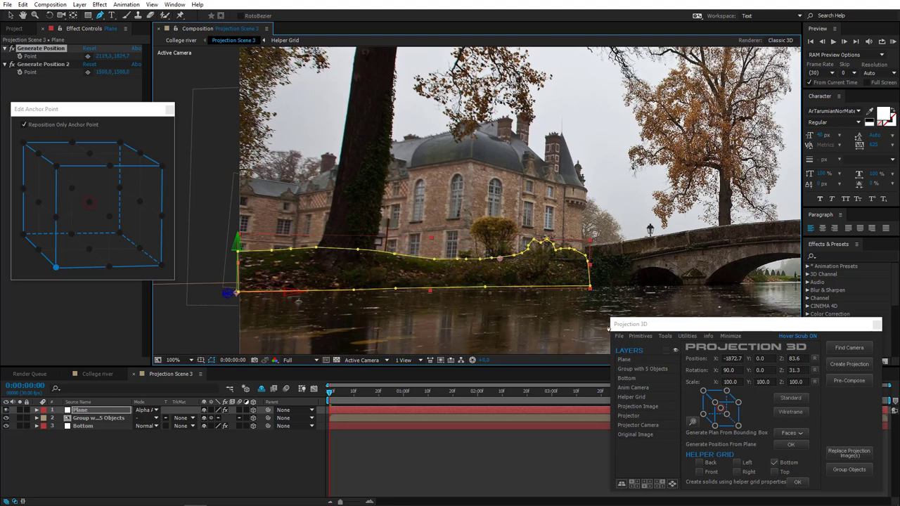
Import the Left bush image from the College river folder into the scene at the generated position
{"action": "left_click", "coordinate": [619, 337]}
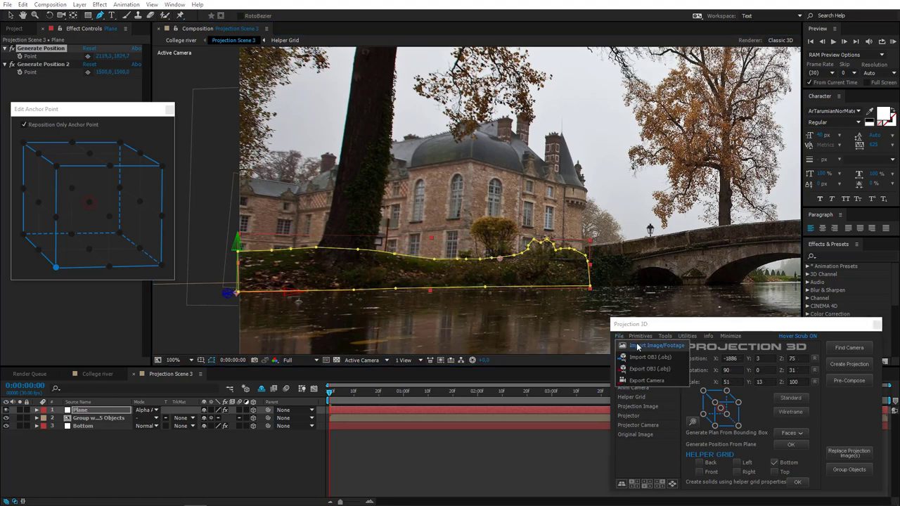
{"action": "left_click", "coordinate": [640, 344]}
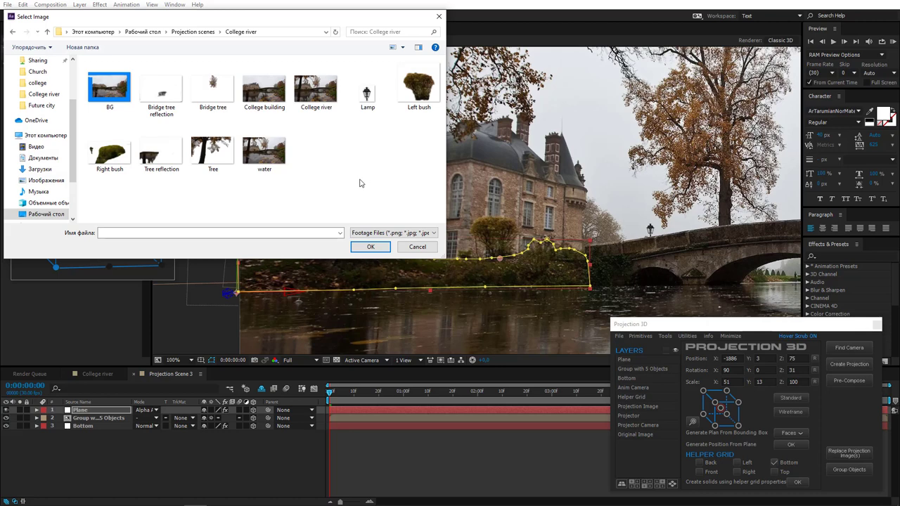
{"action": "left_click", "coordinate": [422, 97]}
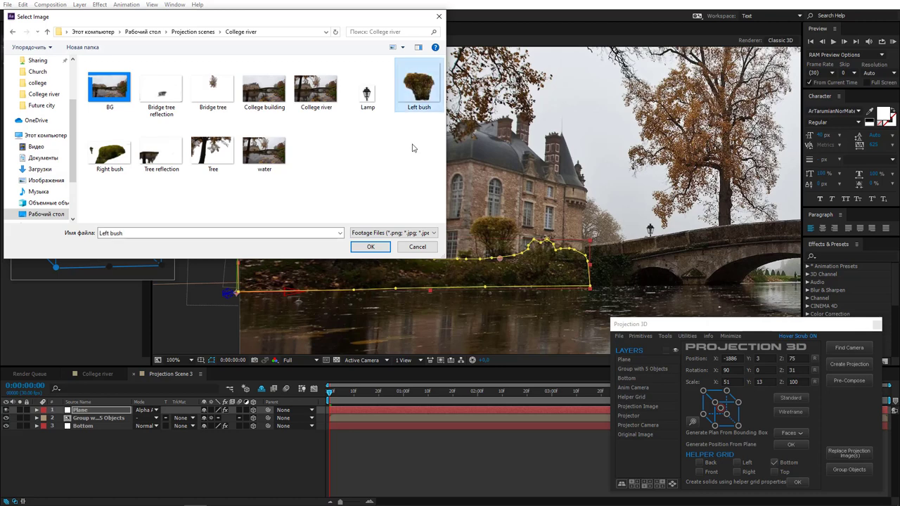
{"action": "left_click", "coordinate": [377, 248]}
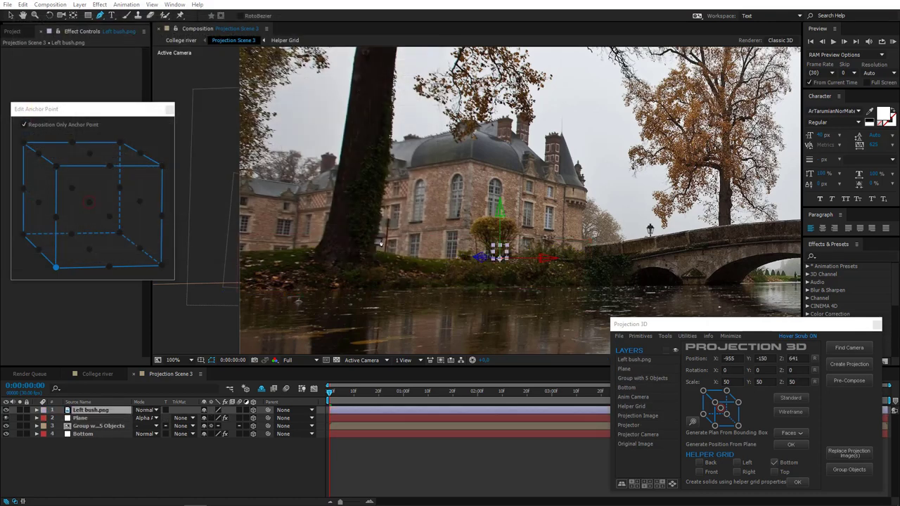
Scale the Left bush.png layer to 225% and nudge it sideways to align with the yellow bush in the photo
{"action": "key", "text": "s"}
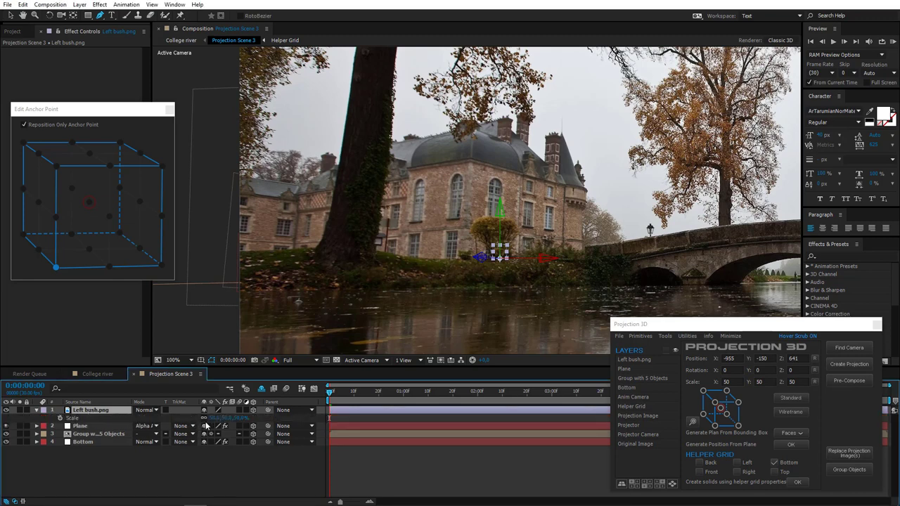
{"action": "left_click_drag", "start_coordinate": [213, 423], "coordinate": [355, 418]}
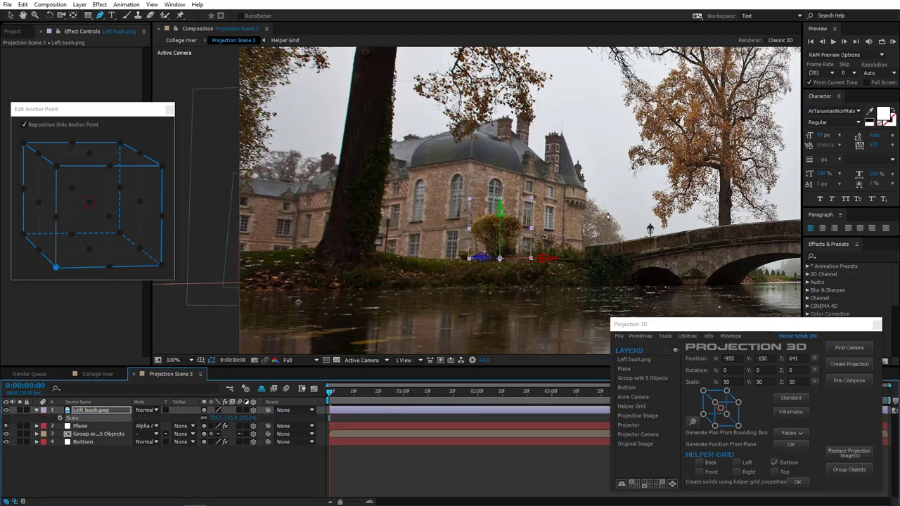
{"action": "key", "text": "period"}
{"action": "left_click_drag", "start_coordinate": [528, 321], "coordinate": [480, 257]}
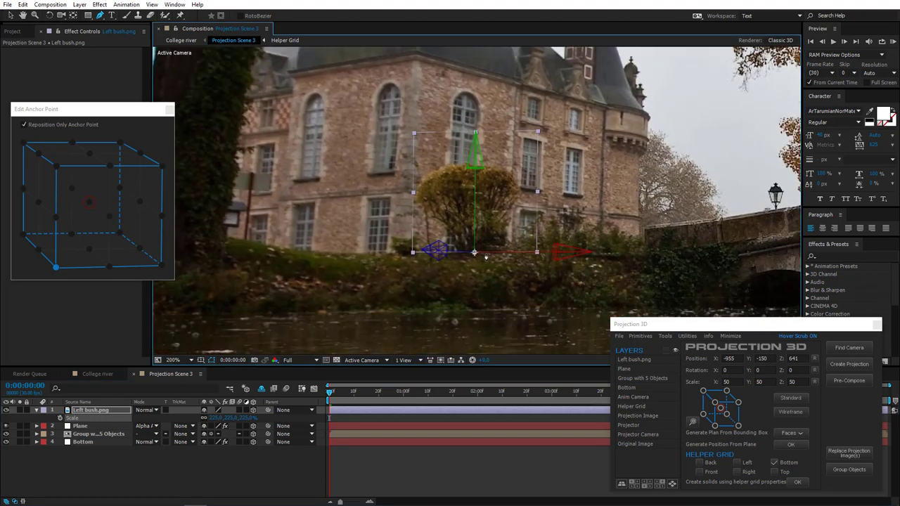
{"action": "left_click", "coordinate": [12, 14]}
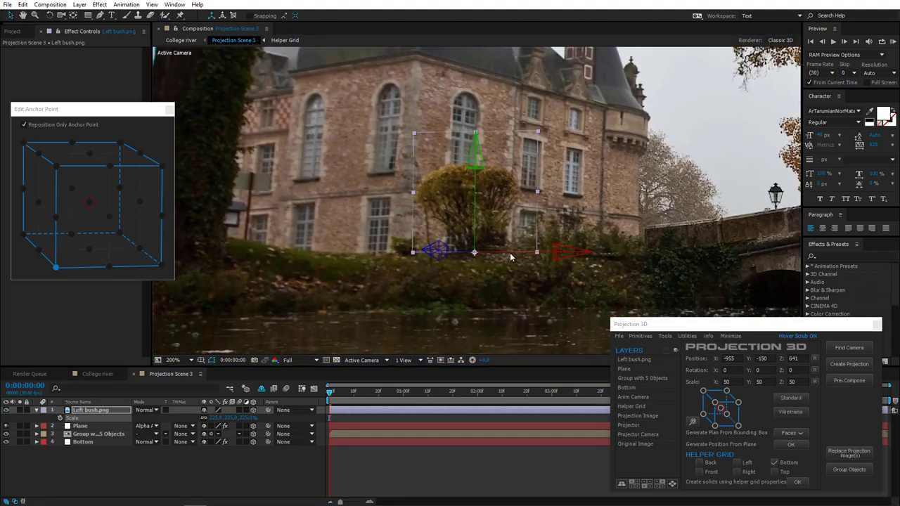
{"action": "left_click_drag", "start_coordinate": [512, 257], "coordinate": [500, 261]}
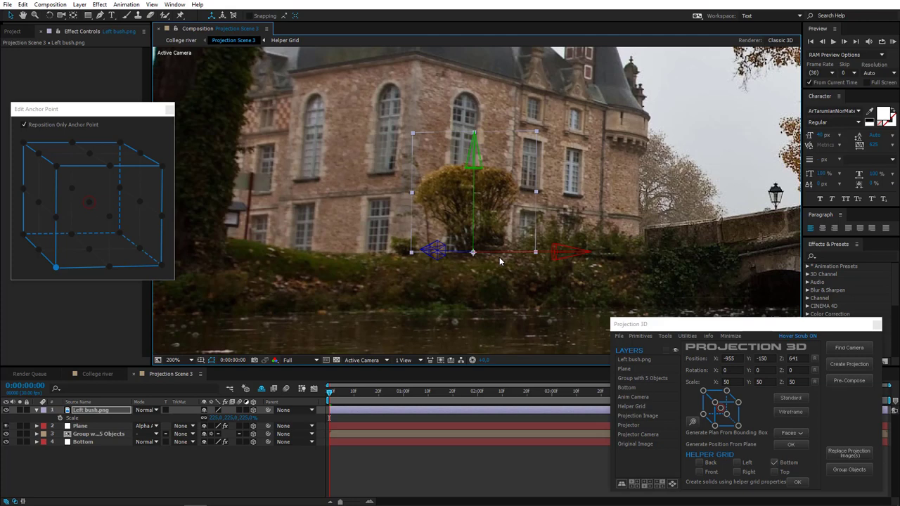
Rotate the Left bush.png layer around its vertical axis to face the camera more squarely
{"action": "left_click", "coordinate": [50, 17]}
{"action": "left_click_drag", "start_coordinate": [462, 197], "coordinate": [502, 183]}
{"action": "left_click", "coordinate": [9, 15]}
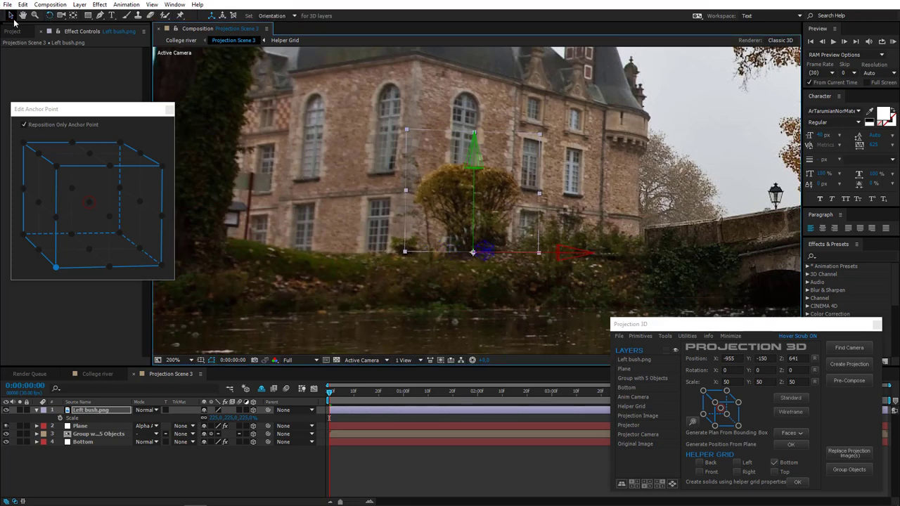
Nudge the Left bush.png layer slightly sideways along its horizontal axis to match the yellow bush in the photo
{"action": "left_click_drag", "start_coordinate": [514, 256], "coordinate": [509, 255]}
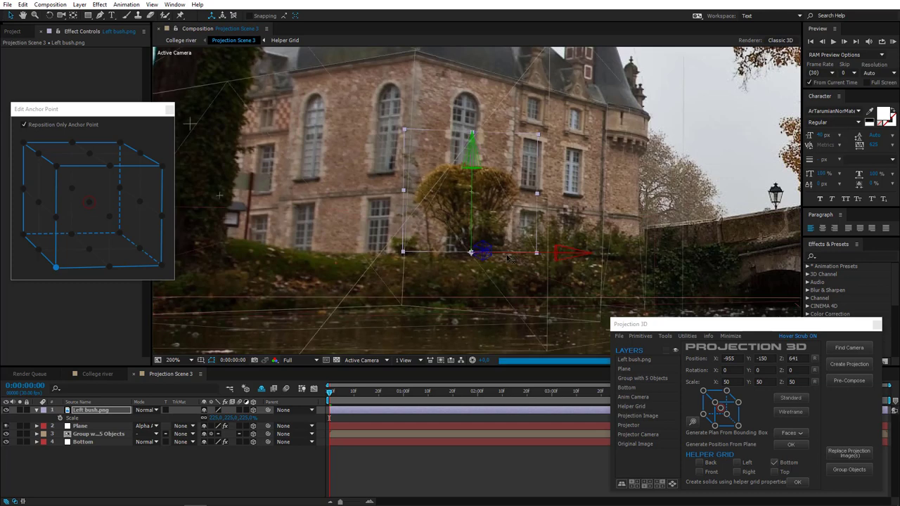
{"action": "left_click_drag", "start_coordinate": [469, 224], "coordinate": [469, 227]}
{"action": "key", "text": "comma"}
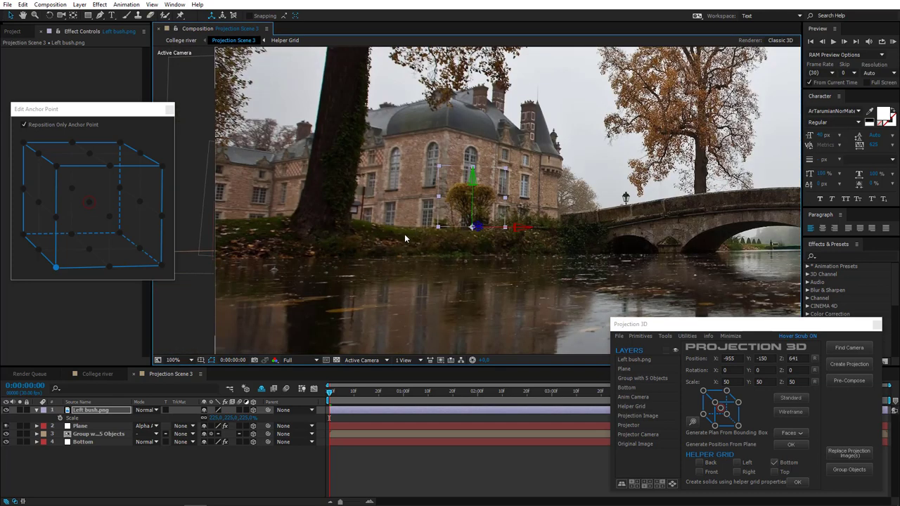
Place the Plane layer's Generate Position point on the bank at the foot of the large tree trunk
{"action": "left_click", "coordinate": [80, 426]}
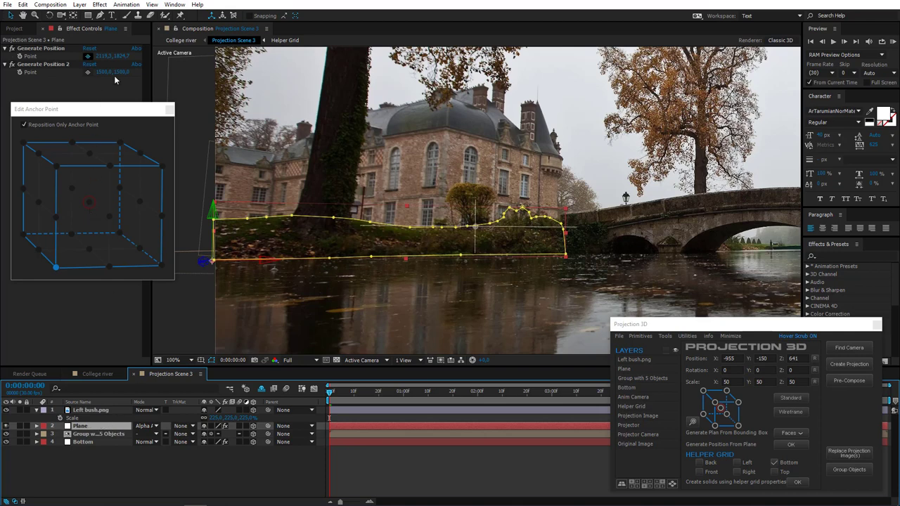
{"action": "left_click", "coordinate": [88, 57]}
{"action": "left_click", "coordinate": [317, 228]}
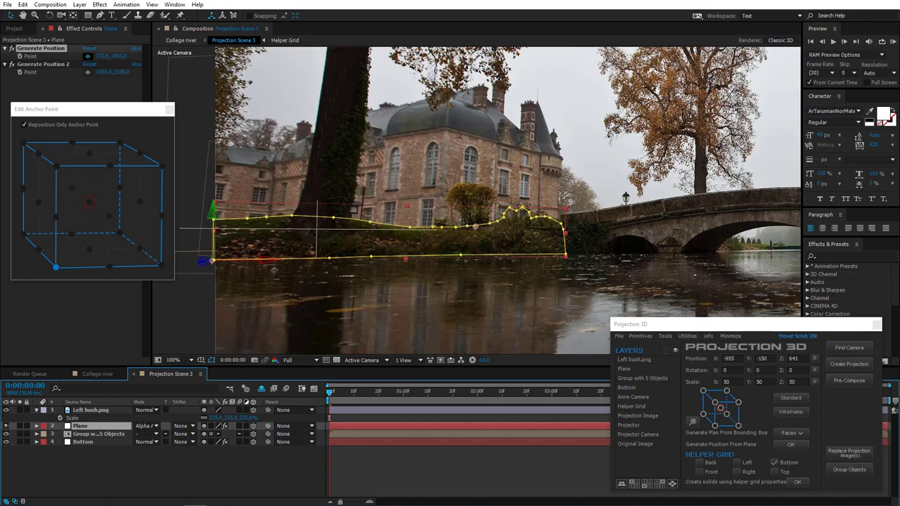
Import the Tree image from the College river folder at the generated position
{"action": "left_click", "coordinate": [621, 338]}
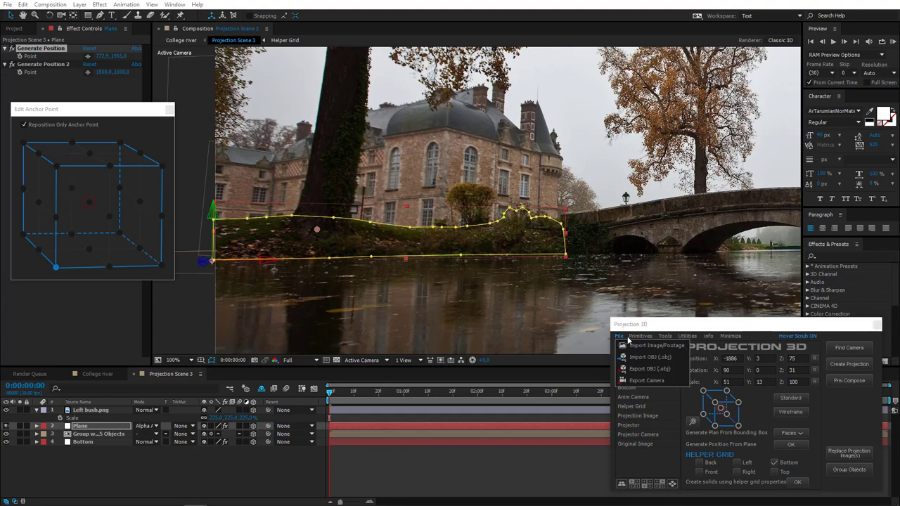
{"action": "left_click", "coordinate": [646, 349]}
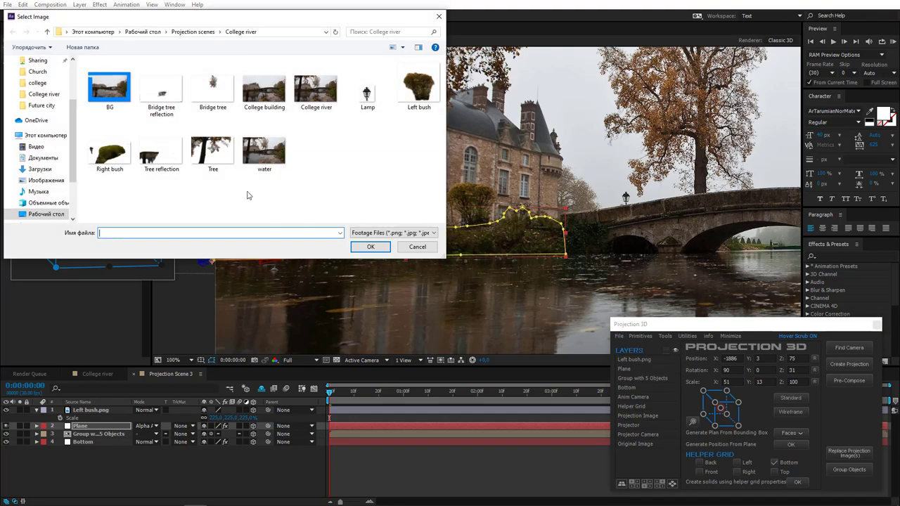
{"action": "double_click", "coordinate": [212, 152]}
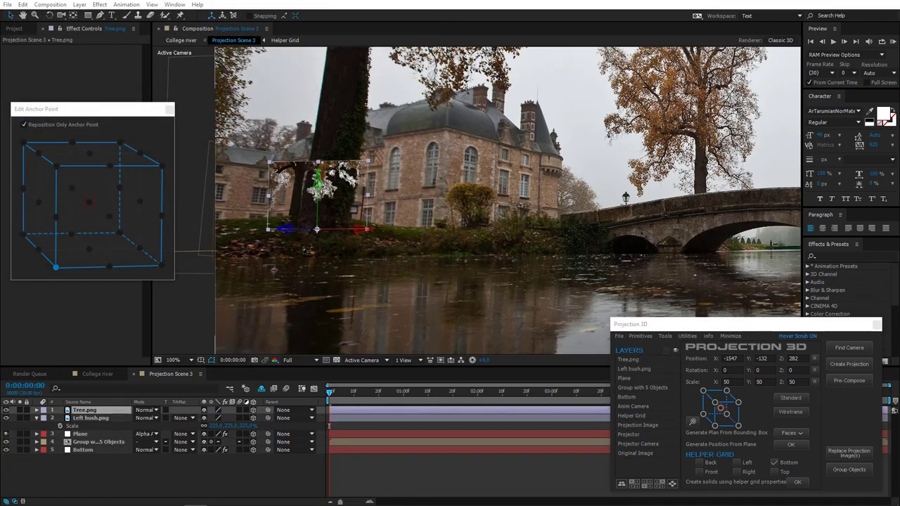
Scale the Tree.png layer up uniformly to 147%
{"action": "left_click_drag", "start_coordinate": [310, 244], "coordinate": [423, 203]}
{"action": "scroll", "coordinate": [464, 271], "scroll_direction": "up", "scroll_amount": 1}
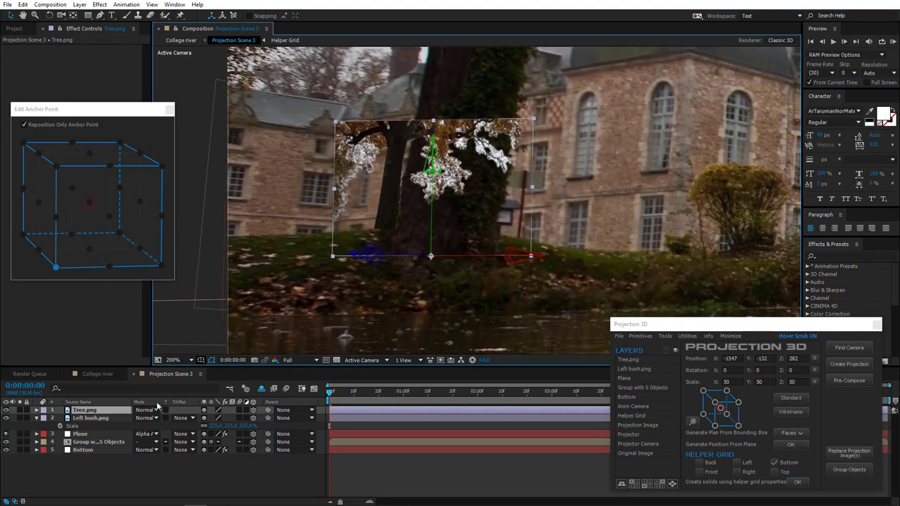
{"action": "key", "text": "s"}
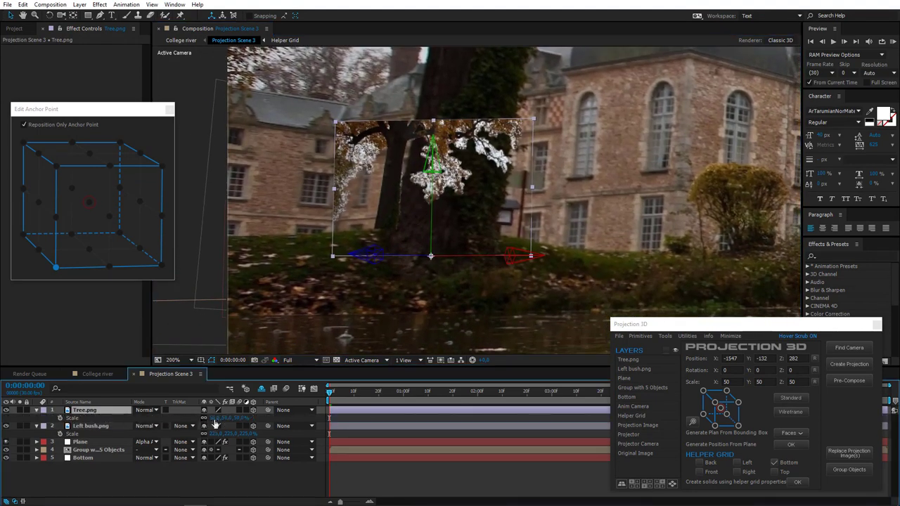
{"action": "scroll", "coordinate": [470, 214], "scroll_direction": "down", "scroll_amount": 2}
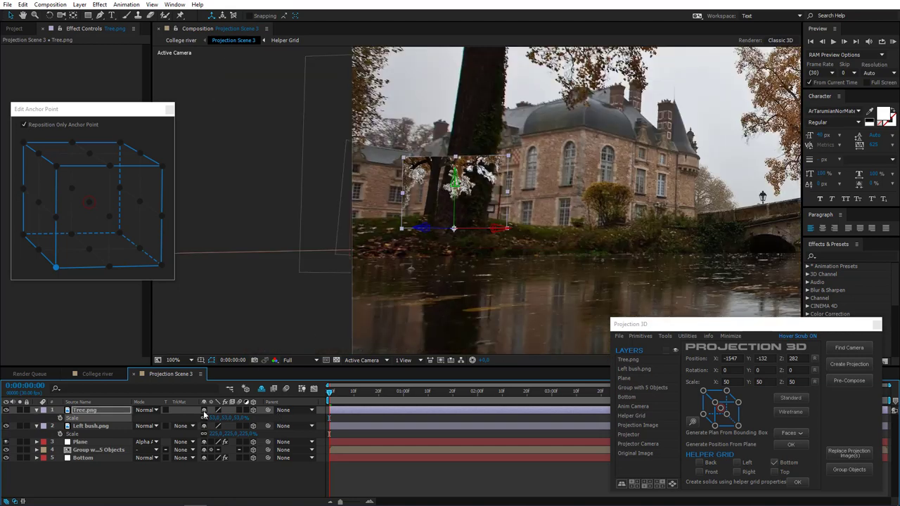
{"action": "left_click_drag", "start_coordinate": [218, 418], "coordinate": [401, 375]}
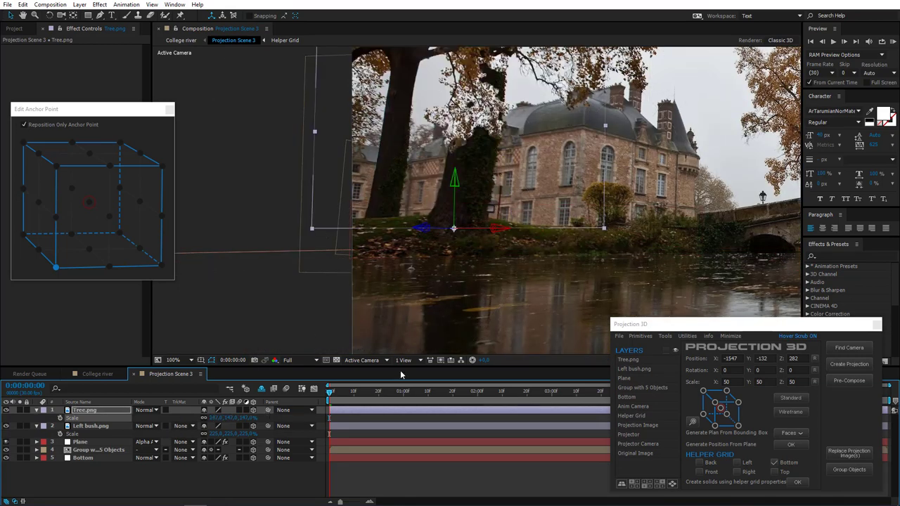
Move the Tree.png anchor point to the base of its trunk and shift the layer sideways onto the trunk in the photo
{"action": "left_click", "coordinate": [73, 16]}
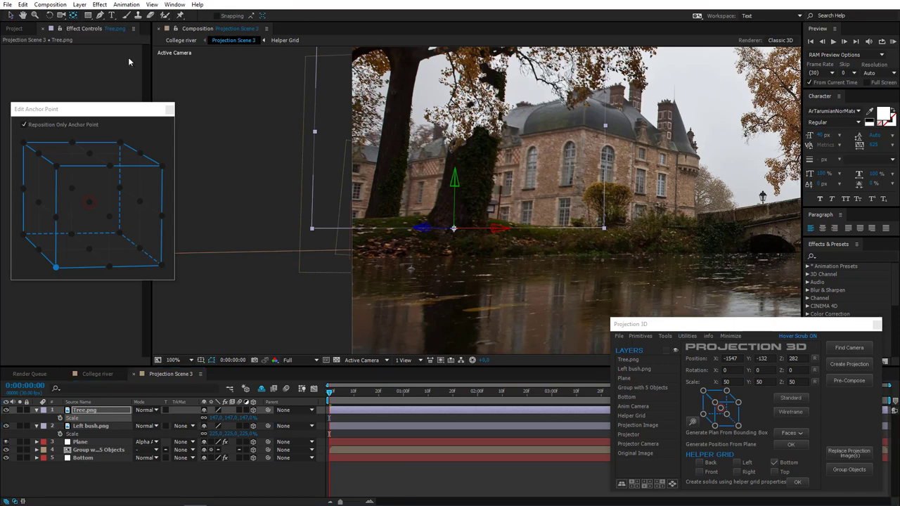
{"action": "double_click", "coordinate": [86, 411]}
{"action": "left_click_drag", "start_coordinate": [430, 291], "coordinate": [442, 213]}
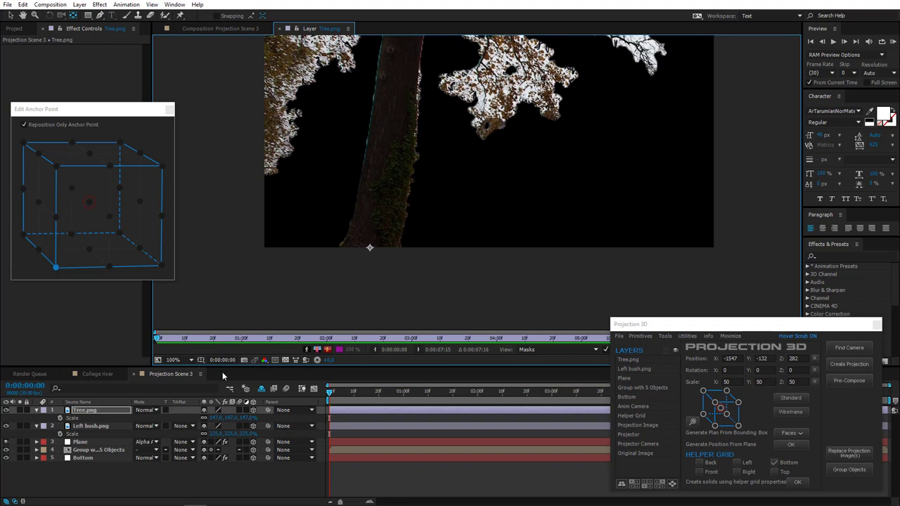
{"action": "left_click", "coordinate": [217, 29]}
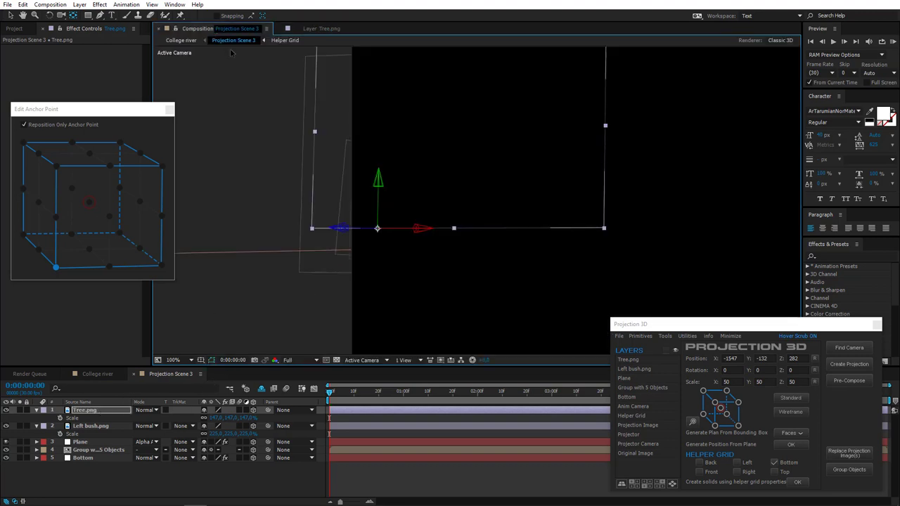
{"action": "left_click", "coordinate": [10, 16]}
{"action": "left_click_drag", "start_coordinate": [411, 233], "coordinate": [586, 242]}
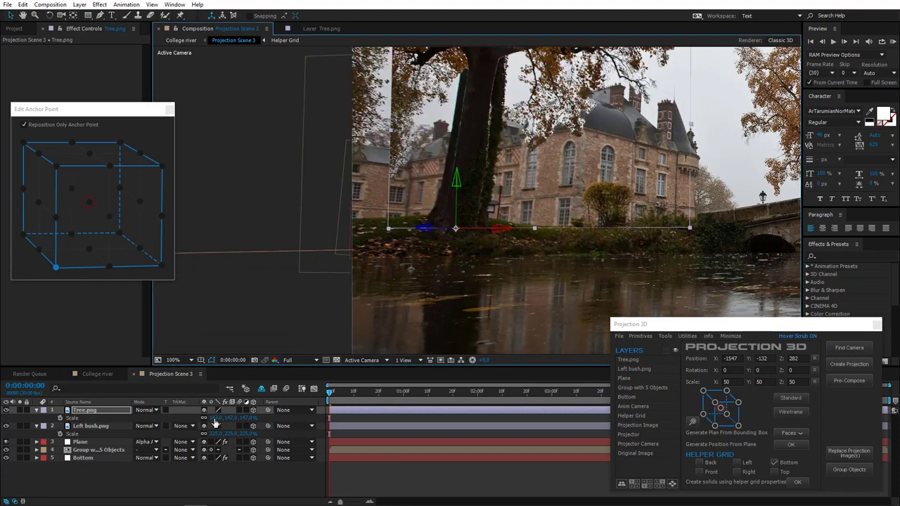
Enlarge the Tree.png layer to 232% and nudge it sideways to align its trunk with the photo
{"action": "left_click_drag", "start_coordinate": [219, 414], "coordinate": [241, 415]}
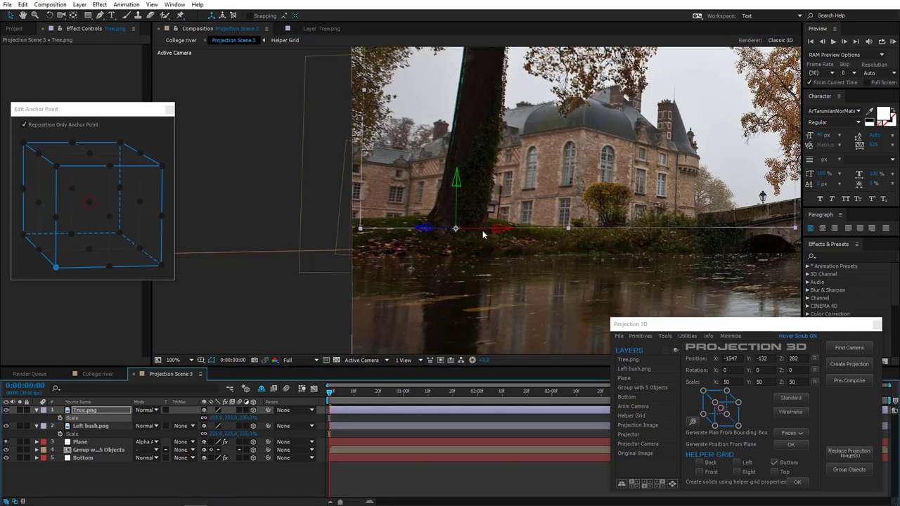
{"action": "left_click_drag", "start_coordinate": [484, 232], "coordinate": [480, 232]}
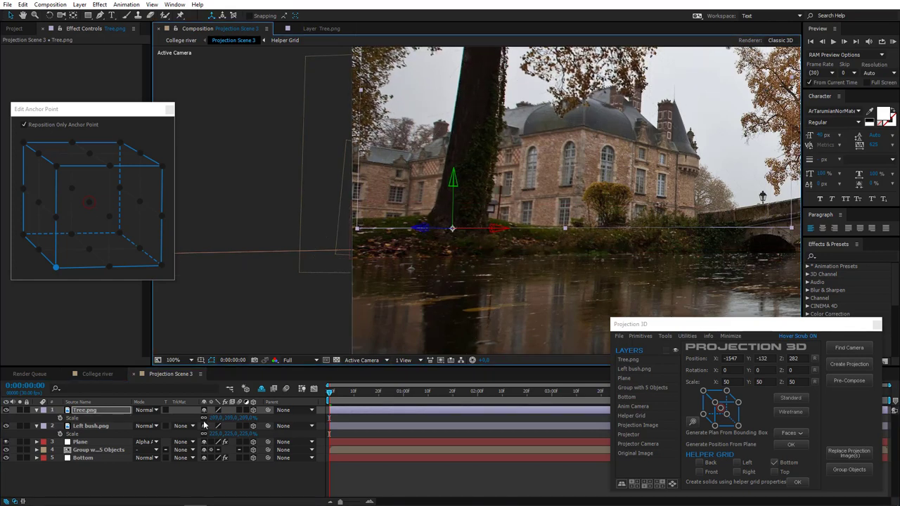
{"action": "left_click_drag", "start_coordinate": [217, 419], "coordinate": [224, 418]}
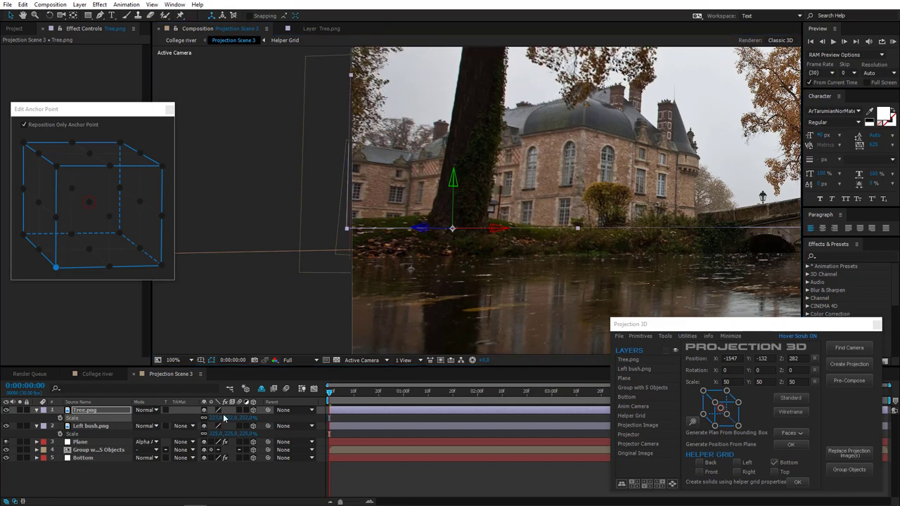
{"action": "left_click", "coordinate": [479, 231]}
Rotate the Tree.png layer around its vertical axis to face the camera more squarely and set its scale to 217%
{"action": "left_click_drag", "start_coordinate": [547, 215], "coordinate": [487, 272]}
{"action": "scroll", "coordinate": [486, 276], "scroll_direction": "down", "scroll_amount": 2}
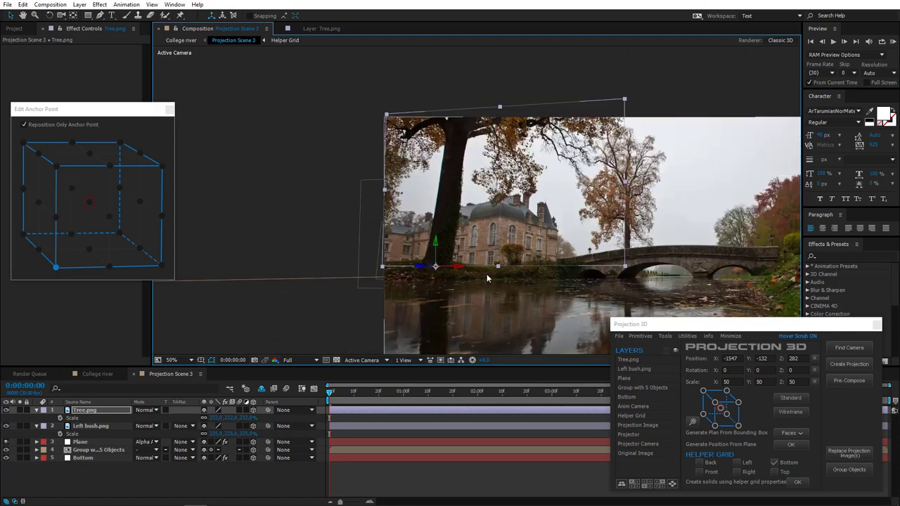
{"action": "left_click", "coordinate": [50, 15]}
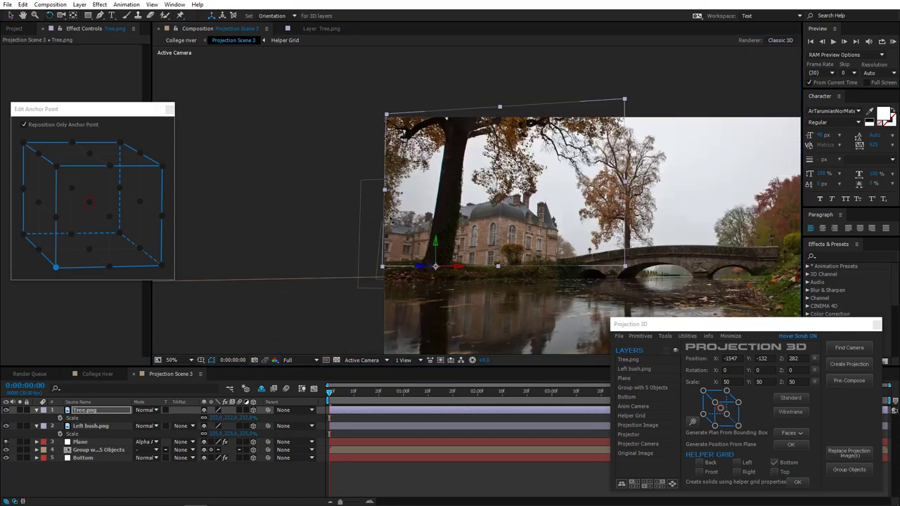
{"action": "left_click_drag", "start_coordinate": [436, 245], "coordinate": [450, 247]}
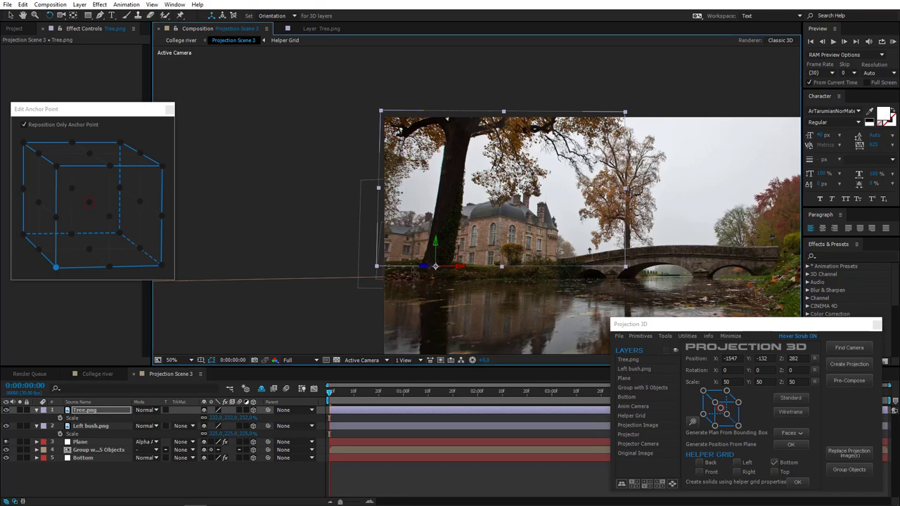
{"action": "left_click_drag", "start_coordinate": [220, 418], "coordinate": [217, 418]}
{"action": "left_click_drag", "start_coordinate": [217, 419], "coordinate": [209, 419]}
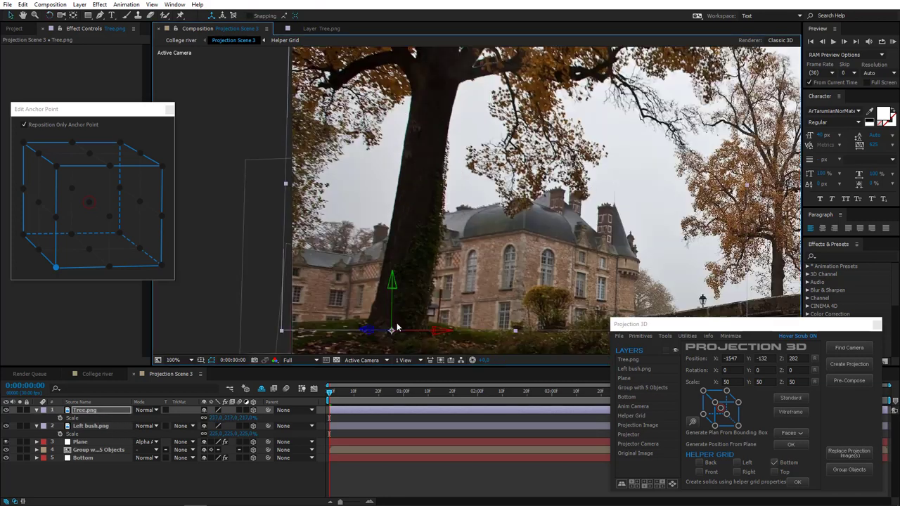
Nudge the Tree.png layer slightly upward so the trunk and branches line up with the photo
{"action": "mouse_move", "coordinate": [392, 316]}
{"action": "left_mouse_down"}
{"action": "mouse_move", "coordinate": [414, 330]}
{"action": "mouse_move", "coordinate": [395, 311]}
{"action": "left_mouse_up"}
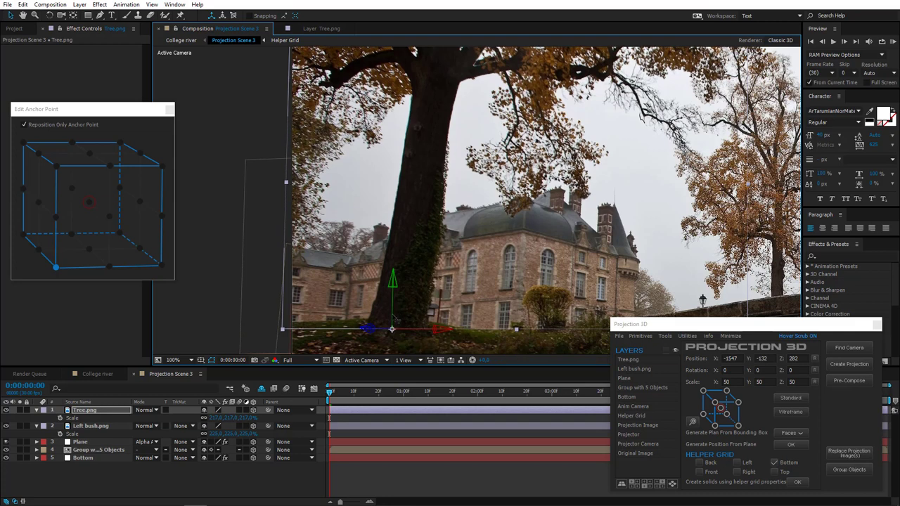
{"action": "key", "text": "comma"}
{"action": "key", "text": "shift+Up"}
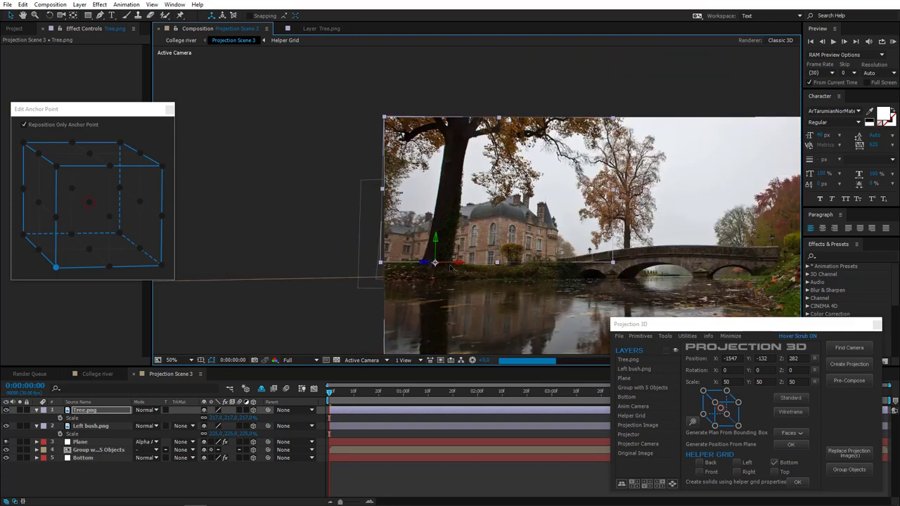
{"action": "key", "text": "period"}
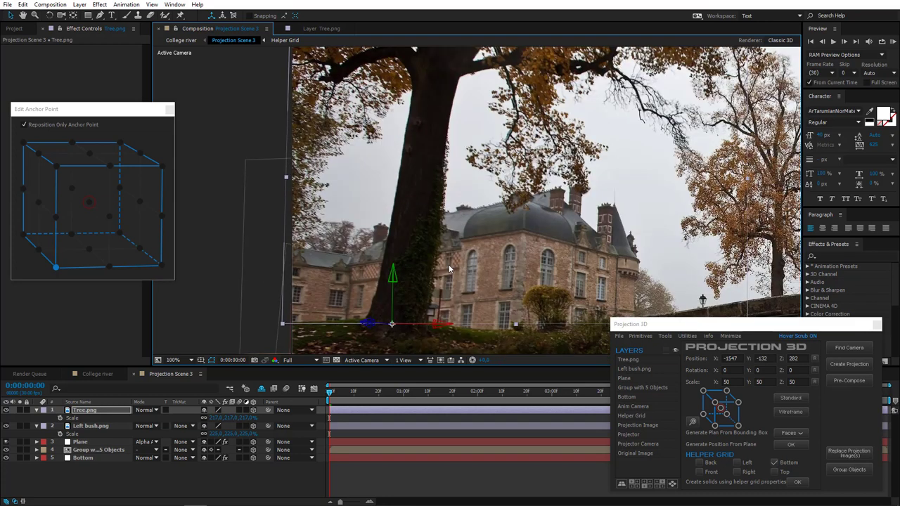
{"action": "key", "text": "comma"}
Collapse the Tree.png and Left bush.png layer properties, check the College river composition and return to Projection Scene 3
{"action": "left_click_drag", "start_coordinate": [497, 256], "coordinate": [401, 258]}
{"action": "left_click", "coordinate": [37, 411]}
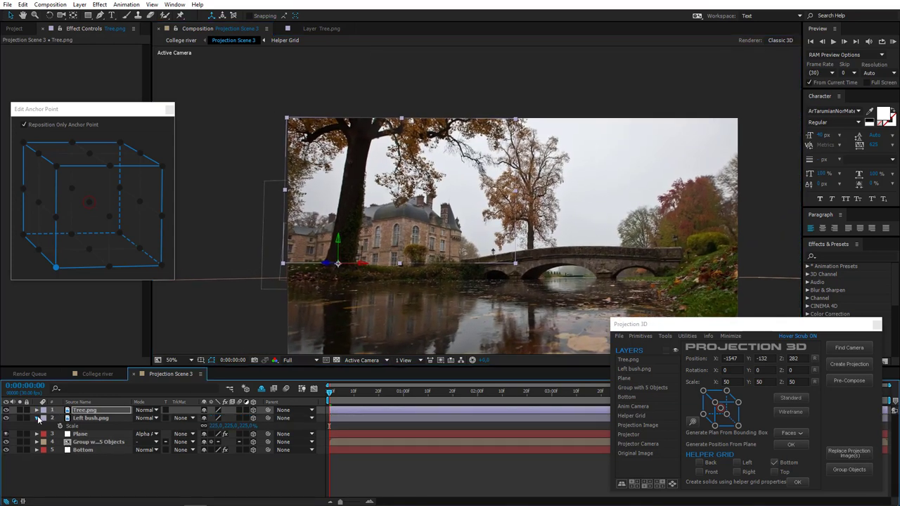
{"action": "left_click", "coordinate": [37, 418]}
{"action": "left_click", "coordinate": [130, 469]}
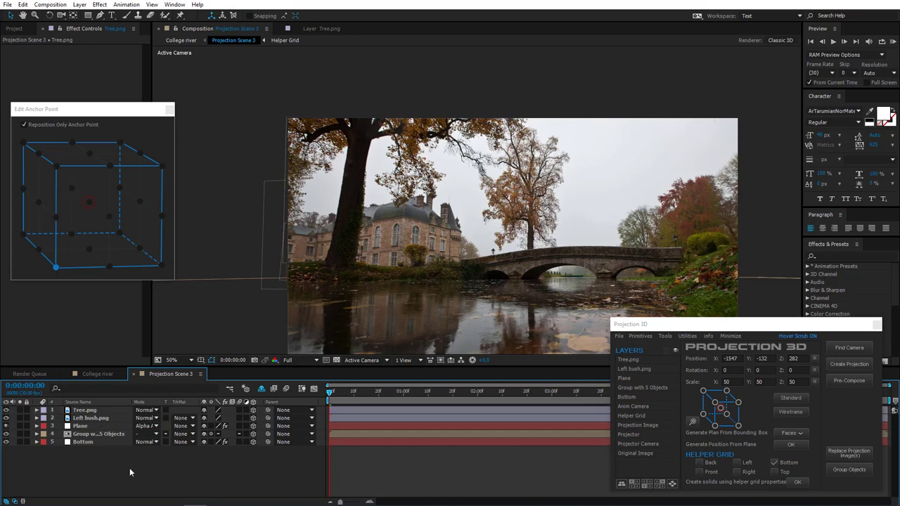
{"action": "left_click", "coordinate": [99, 375]}
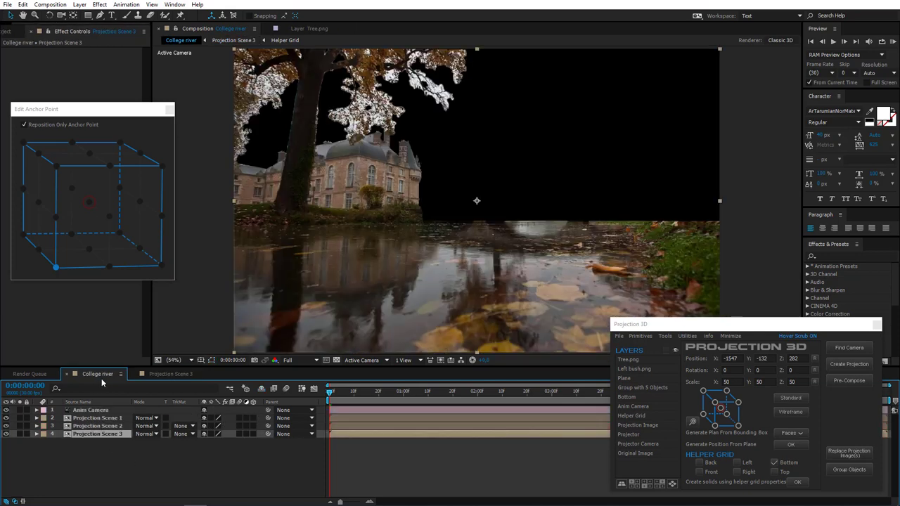
{"action": "left_click", "coordinate": [167, 375]}
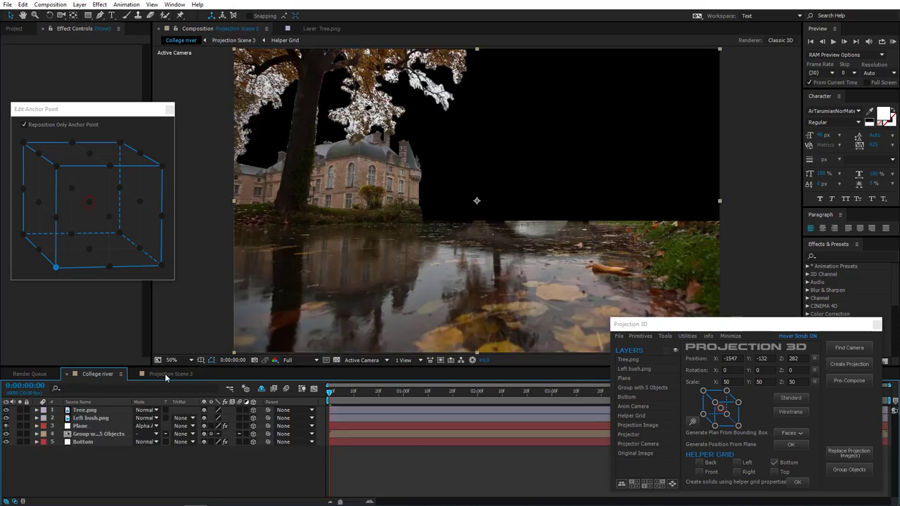
Place the Plane layer's Generate Position point at the bank's lower corner beside the bridge
{"action": "left_click", "coordinate": [99, 426]}
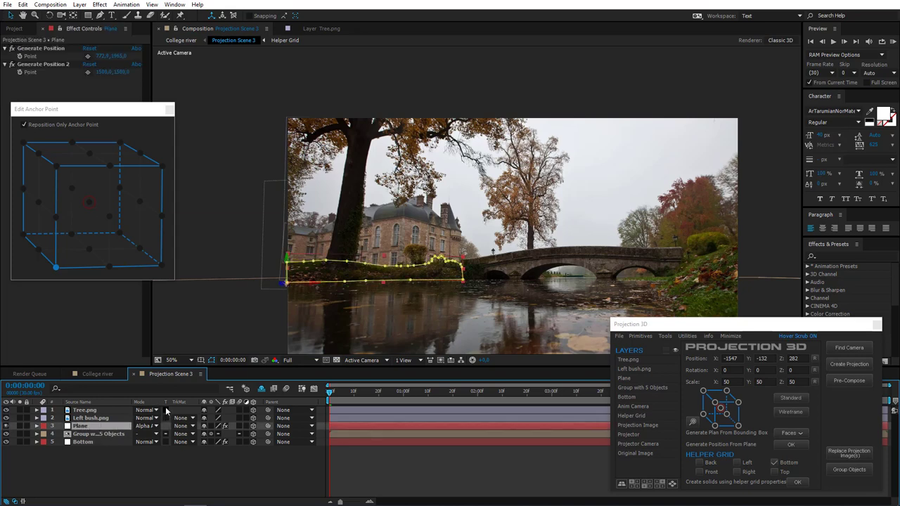
{"action": "scroll", "coordinate": [456, 338], "scroll_direction": "up", "scroll_amount": 1}
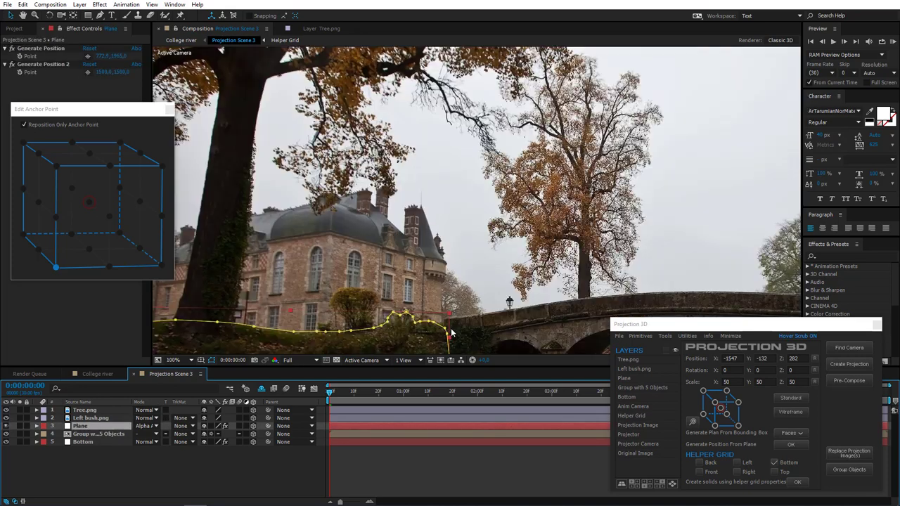
{"action": "left_click_drag", "start_coordinate": [436, 291], "coordinate": [410, 194]}
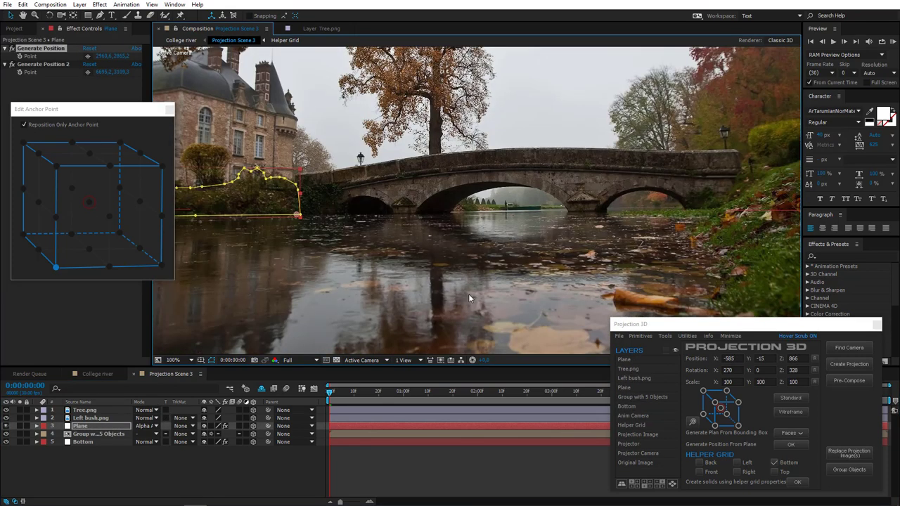
Place the Bottom layer's Generate Position point on the waterline where the château bank meets the bridge
{"action": "left_click", "coordinate": [89, 442]}
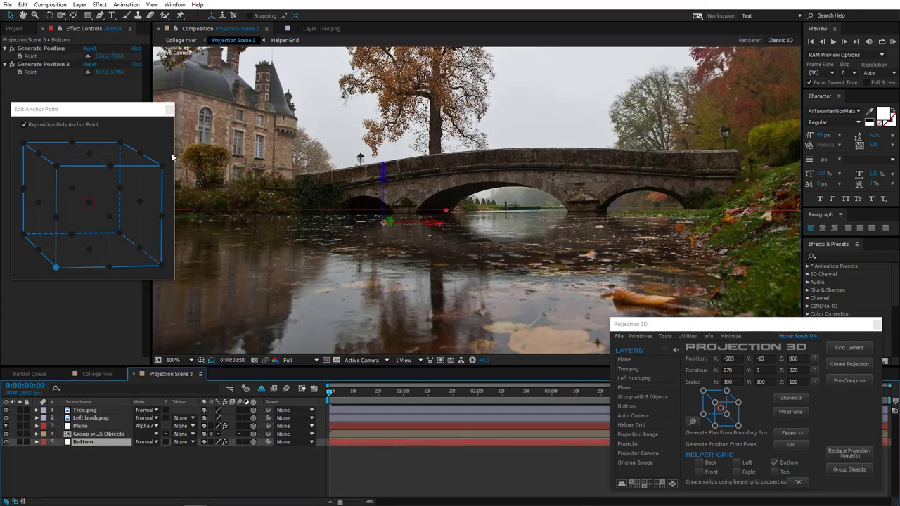
{"action": "left_click", "coordinate": [88, 57]}
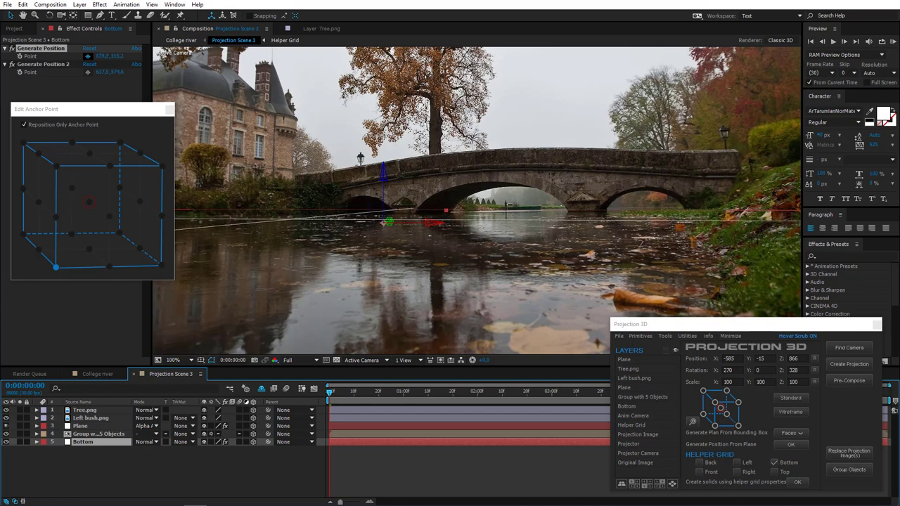
{"action": "left_click", "coordinate": [294, 217]}
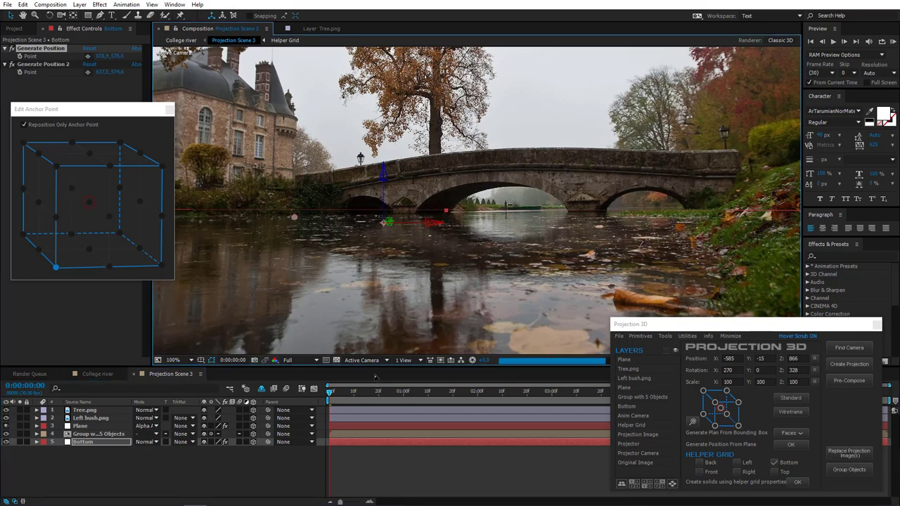
Place the Bottom layer's Generate Position 2 point farther along the bridge's waterline and generate a plane from both points
{"action": "left_click", "coordinate": [87, 72]}
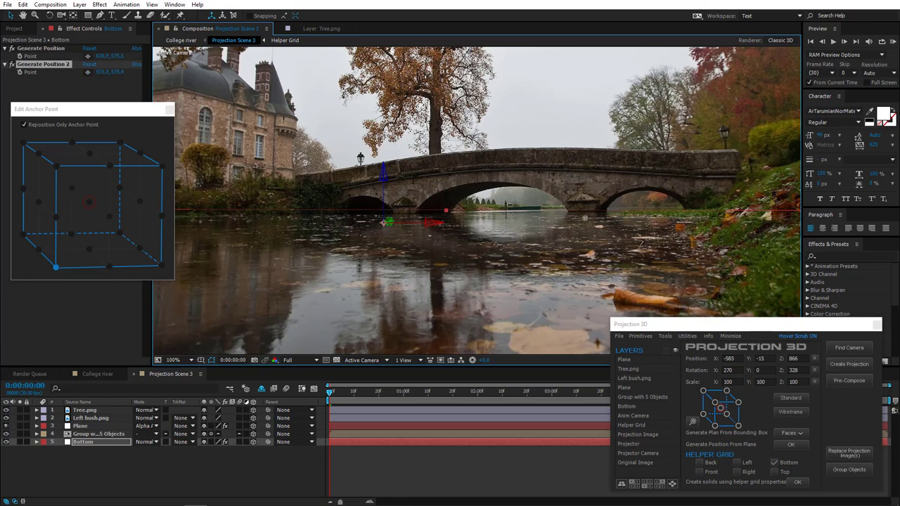
{"action": "left_click", "coordinate": [42, 49]}
{"action": "left_click", "coordinate": [51, 65]}
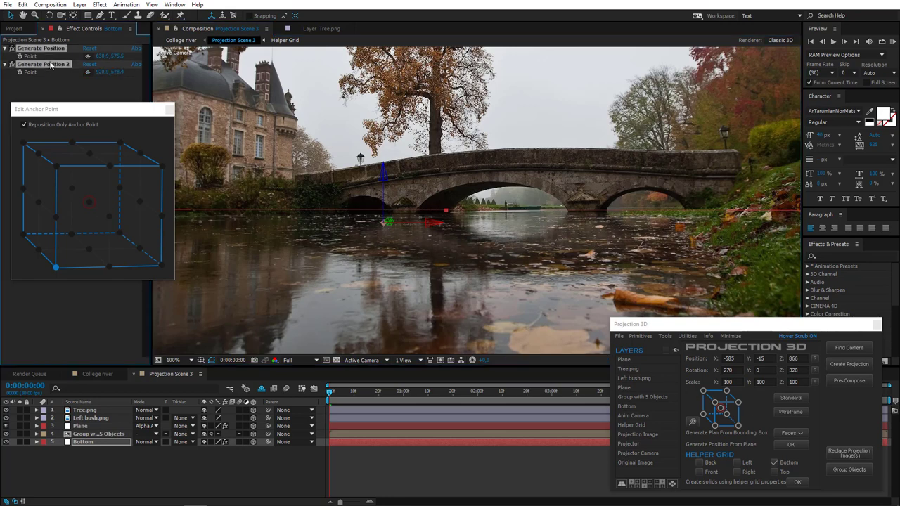
{"action": "left_click", "coordinate": [667, 341]}
{"action": "left_click", "coordinate": [703, 413]}
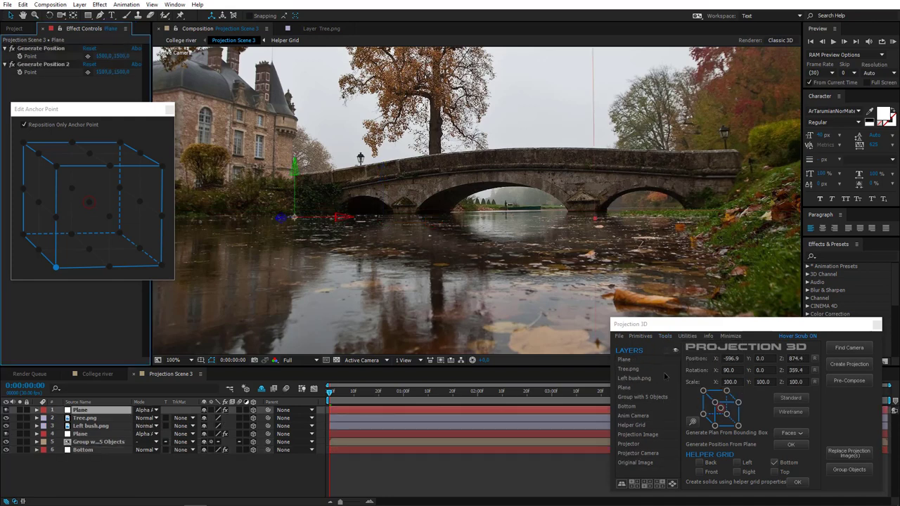
Set the new Plane's anchor point to its lower front-left corner and reduce its height to just above the bridge
{"action": "scroll", "coordinate": [450, 209], "scroll_direction": "down", "scroll_amount": 4}
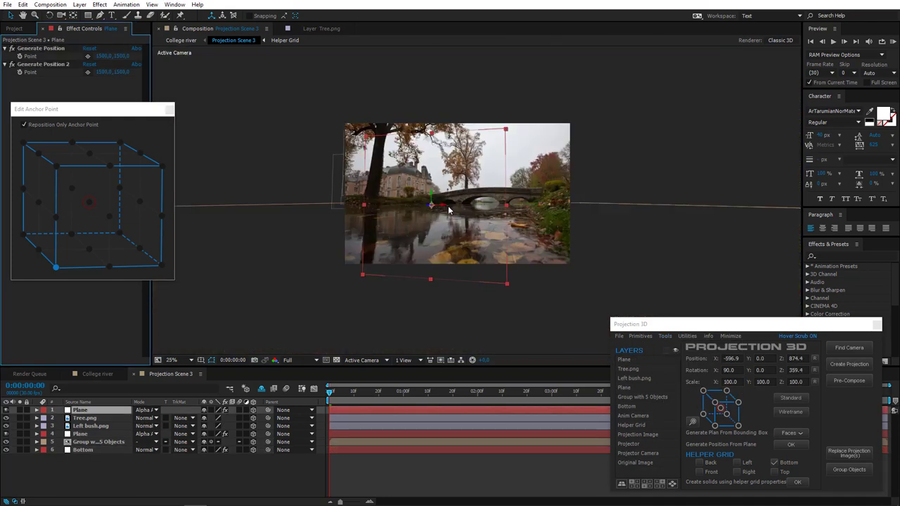
{"action": "left_click", "coordinate": [56, 268]}
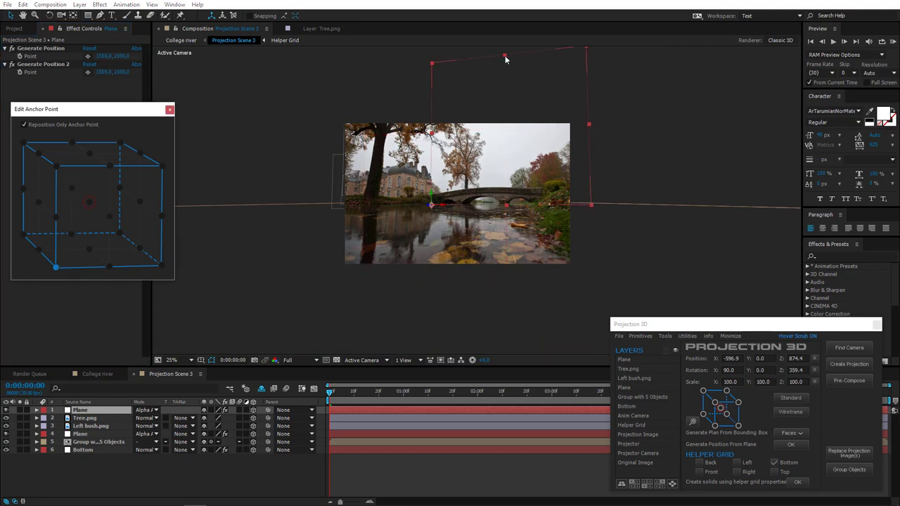
{"action": "left_click_drag", "start_coordinate": [505, 59], "coordinate": [481, 206]}
{"action": "scroll", "coordinate": [481, 206], "scroll_direction": "up", "scroll_amount": 2}
{"action": "scroll", "coordinate": [406, 180], "scroll_direction": "up", "scroll_amount": 2}
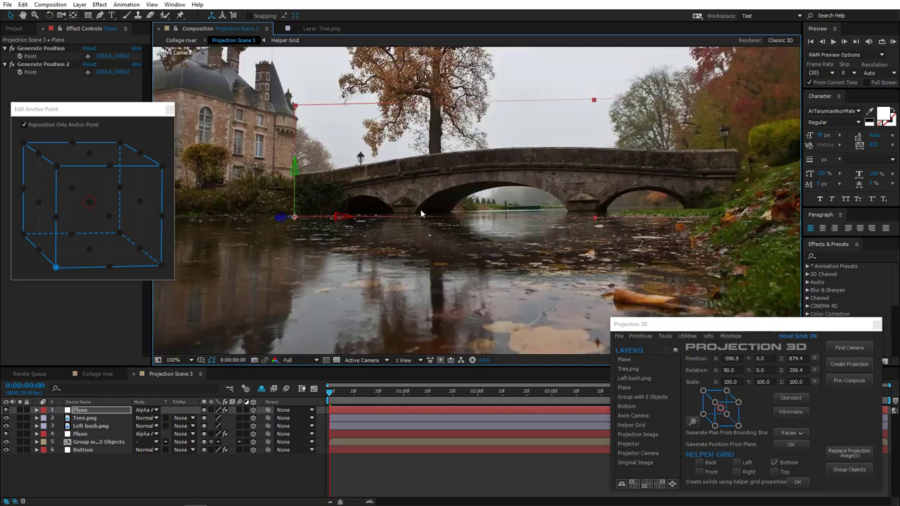
Check the plane in Custom View 1 and narrow it in the Active Camera view to just past the bridge's right end
{"action": "left_click", "coordinate": [362, 360]}
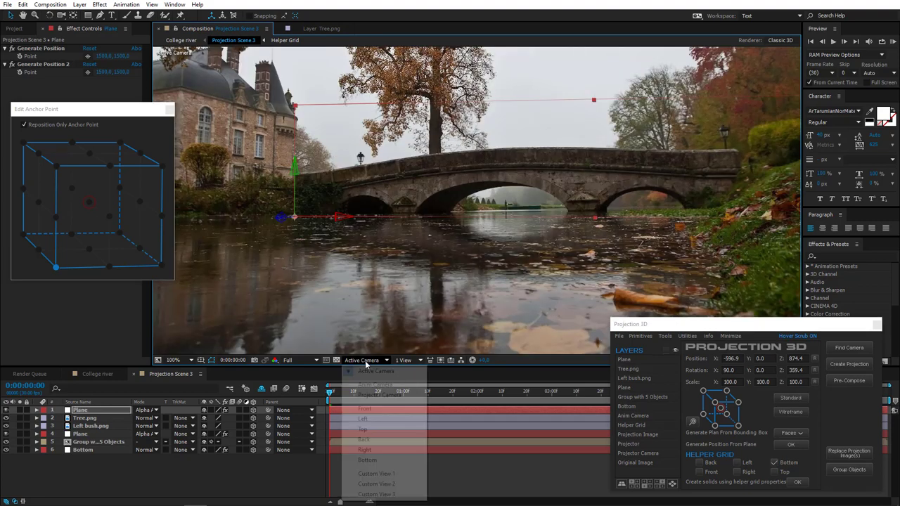
{"action": "left_click", "coordinate": [370, 474]}
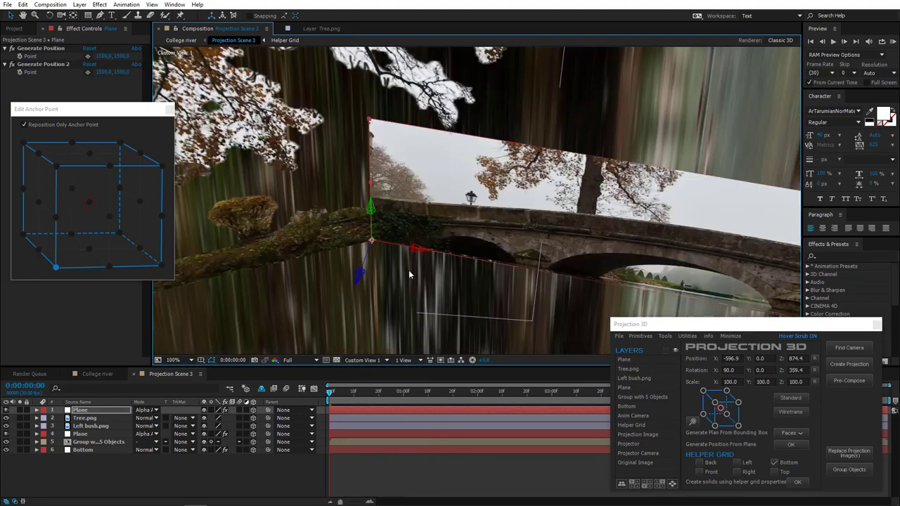
{"action": "scroll", "coordinate": [410, 270], "scroll_direction": "down", "scroll_amount": 2}
{"action": "left_click_drag", "start_coordinate": [492, 288], "coordinate": [351, 261]}
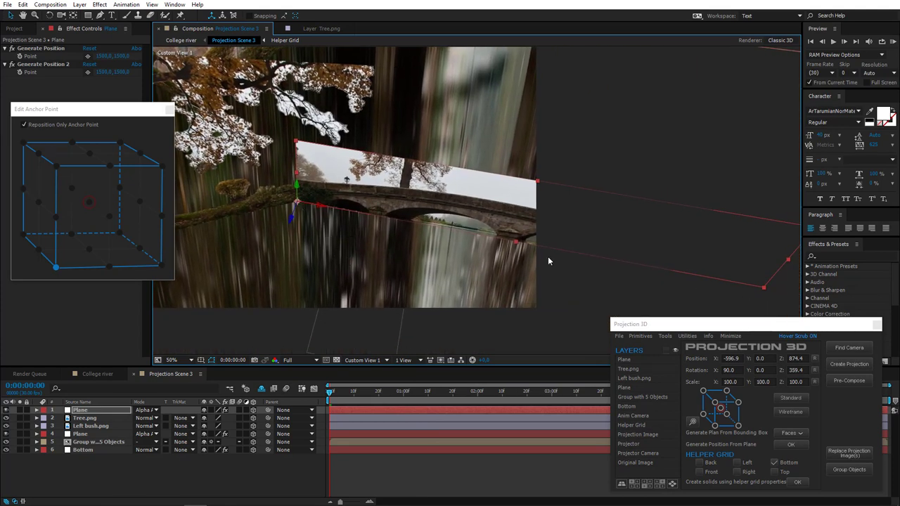
{"action": "left_click", "coordinate": [361, 371]}
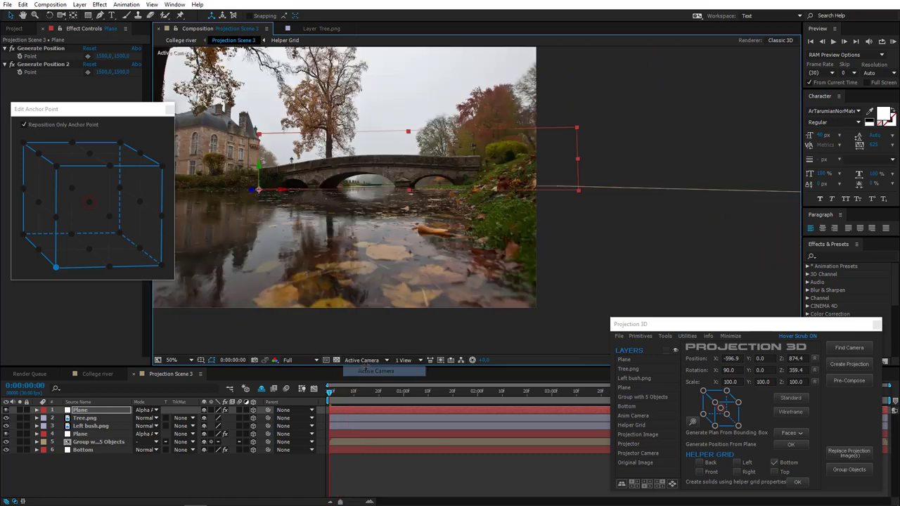
{"action": "left_click_drag", "start_coordinate": [579, 160], "coordinate": [498, 161]}
{"action": "left_click_drag", "start_coordinate": [384, 225], "coordinate": [473, 236]}
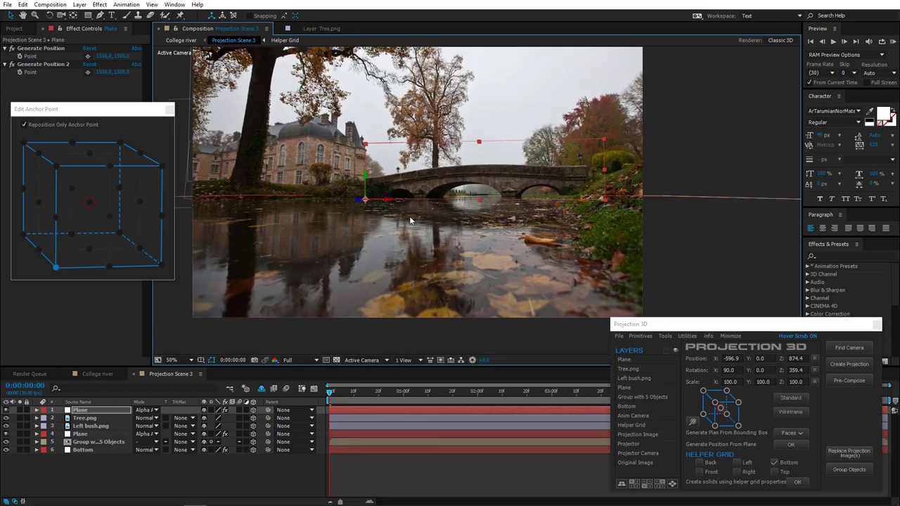
{"action": "scroll", "coordinate": [411, 223], "scroll_direction": "up", "scroll_amount": 2}
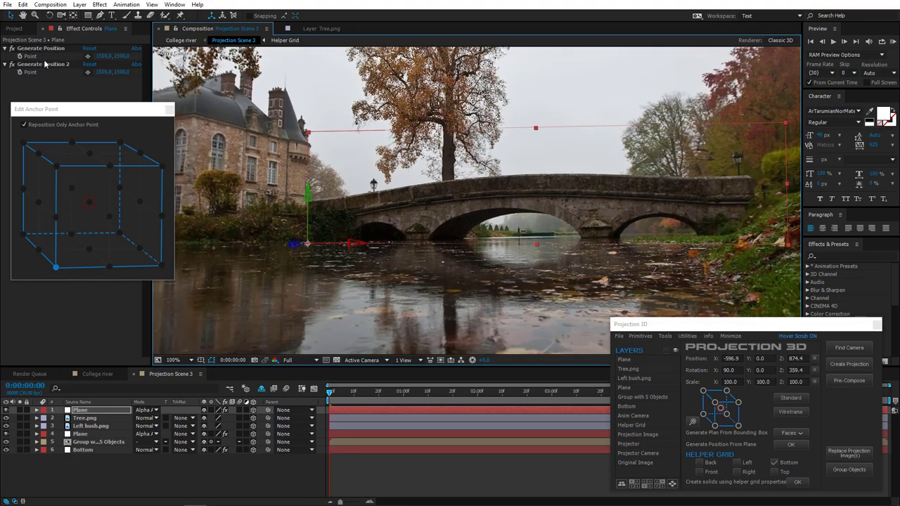
Start a Pen mask on the Plane at the bridge's left waterline, tracing up its end and along the parapet past the lamp
{"action": "key", "text": "g"}
{"action": "scroll", "coordinate": [398, 305], "scroll_direction": "up", "scroll_amount": 2}
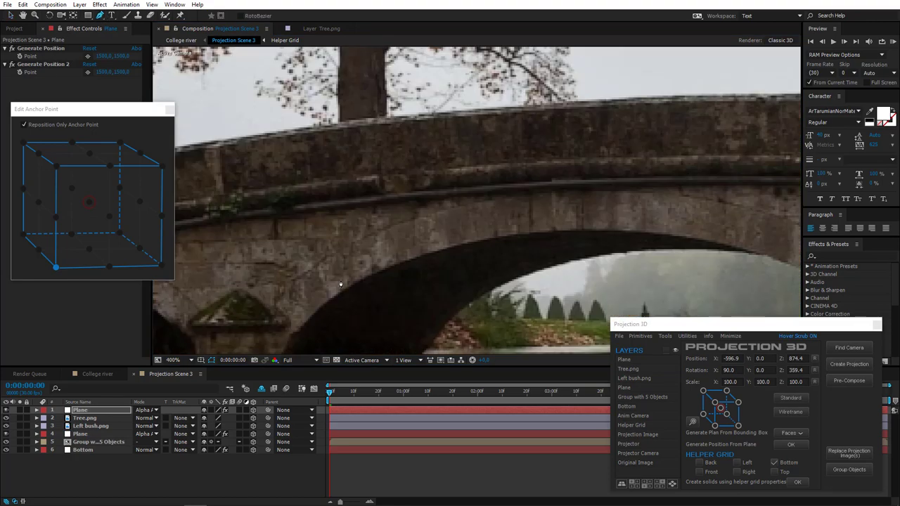
{"action": "left_click_drag", "start_coordinate": [340, 284], "coordinate": [495, 189]}
{"action": "scroll", "coordinate": [473, 202], "scroll_direction": "down", "scroll_amount": 1}
{"action": "left_click_drag", "start_coordinate": [434, 239], "coordinate": [448, 262]}
{"action": "left_click", "coordinate": [307, 261]}
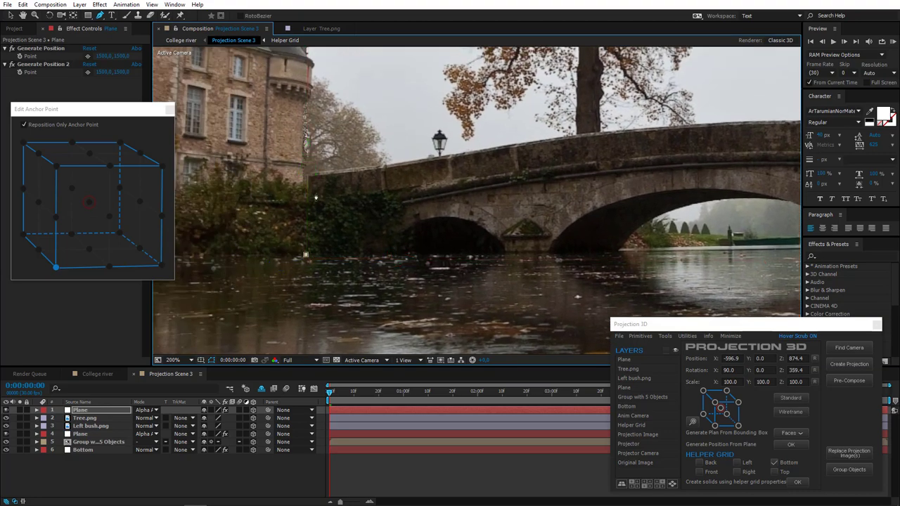
{"action": "scroll", "coordinate": [305, 176], "scroll_direction": "up", "scroll_amount": 1}
{"action": "left_click", "coordinate": [485, 205]}
{"action": "left_click", "coordinate": [490, 199]}
{"action": "left_click_drag", "start_coordinate": [518, 196], "coordinate": [351, 196]}
{"action": "left_click", "coordinate": [470, 187]}
{"action": "left_click", "coordinate": [611, 164]}
{"action": "left_click_drag", "start_coordinate": [711, 174], "coordinate": [353, 234]}
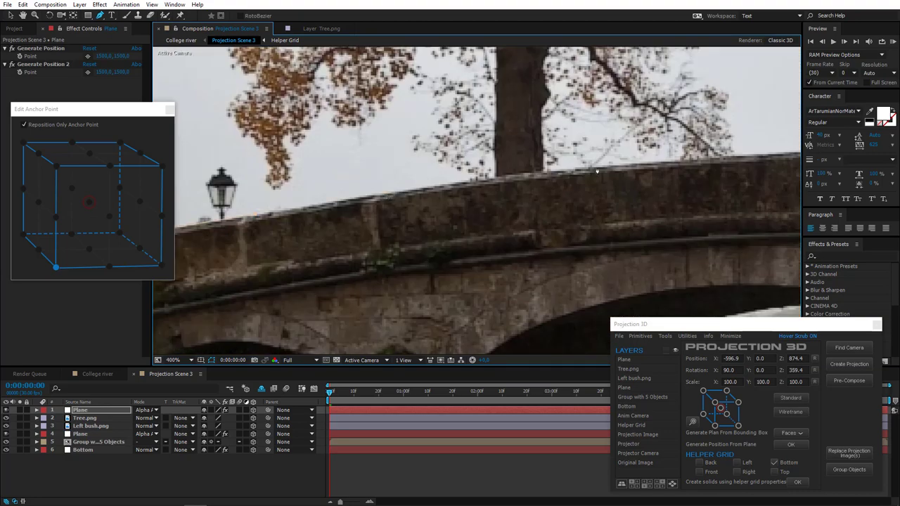
Continue the mask along the parapet's top edge from the central tree to the bridge's right end
{"action": "left_click", "coordinate": [523, 177]}
{"action": "left_click_drag", "start_coordinate": [682, 169], "coordinate": [351, 192]}
{"action": "left_click", "coordinate": [426, 185]}
{"action": "left_click", "coordinate": [712, 183]}
{"action": "left_click_drag", "start_coordinate": [774, 188], "coordinate": [425, 176]}
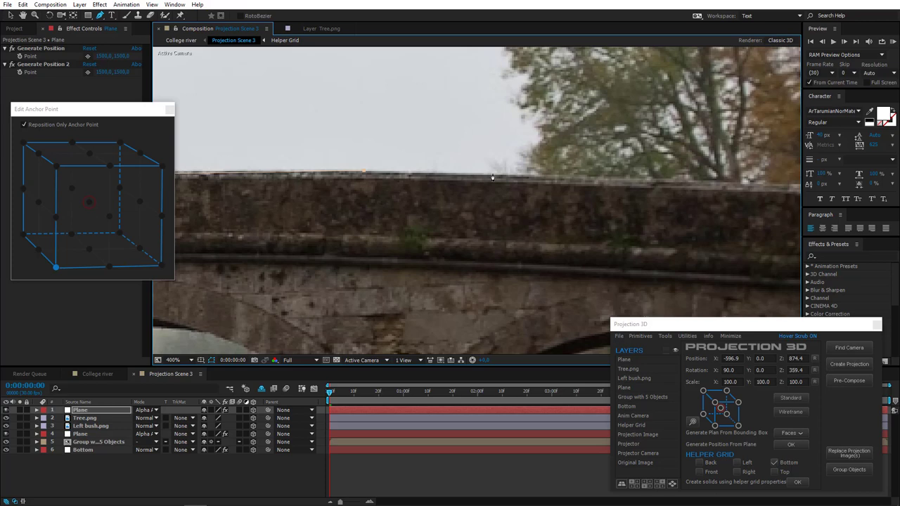
{"action": "left_click_drag", "start_coordinate": [730, 187], "coordinate": [185, 215]}
{"action": "left_click", "coordinate": [384, 181]}
{"action": "left_click", "coordinate": [581, 176]}
Trace the mask down the bridge's right end and along the grassy bank to the foot of the right arch
{"action": "left_click", "coordinate": [607, 206]}
{"action": "left_click_drag", "start_coordinate": [607, 206], "coordinate": [445, 196]}
{"action": "left_click", "coordinate": [441, 246]}
{"action": "left_click_drag", "start_coordinate": [424, 276], "coordinate": [480, 109]}
{"action": "left_click", "coordinate": [446, 211]}
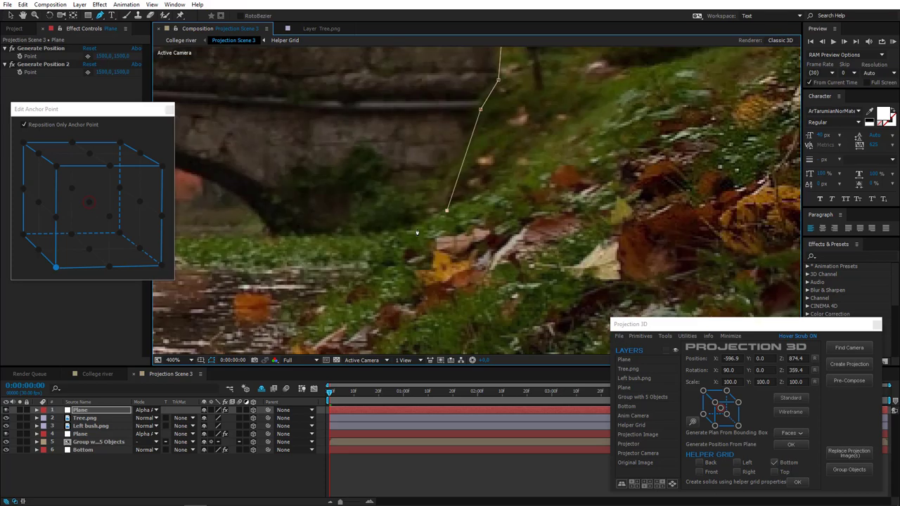
{"action": "left_click", "coordinate": [304, 234]}
{"action": "scroll", "coordinate": [305, 233], "scroll_direction": "left", "scroll_amount": 2}
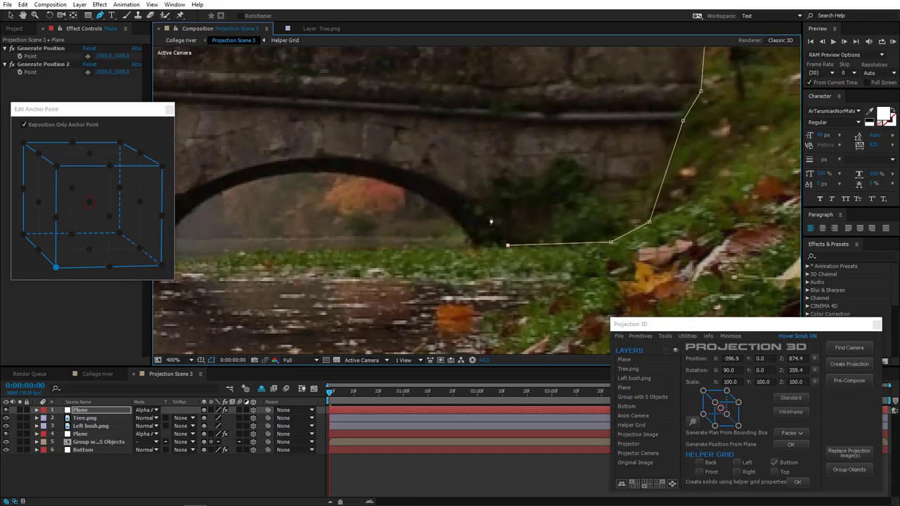
Trace the mask point by point over the outer curve of the right arch
{"action": "left_click", "coordinate": [359, 158]}
{"action": "left_click", "coordinate": [314, 155]}
{"action": "left_click", "coordinate": [271, 160]}
{"action": "scroll", "coordinate": [272, 161], "scroll_direction": "left", "scroll_amount": 3}
{"action": "left_click", "coordinate": [491, 164]}
{"action": "left_click", "coordinate": [458, 176]}
{"action": "left_click", "coordinate": [436, 188]}
{"action": "left_click", "coordinate": [411, 208]}
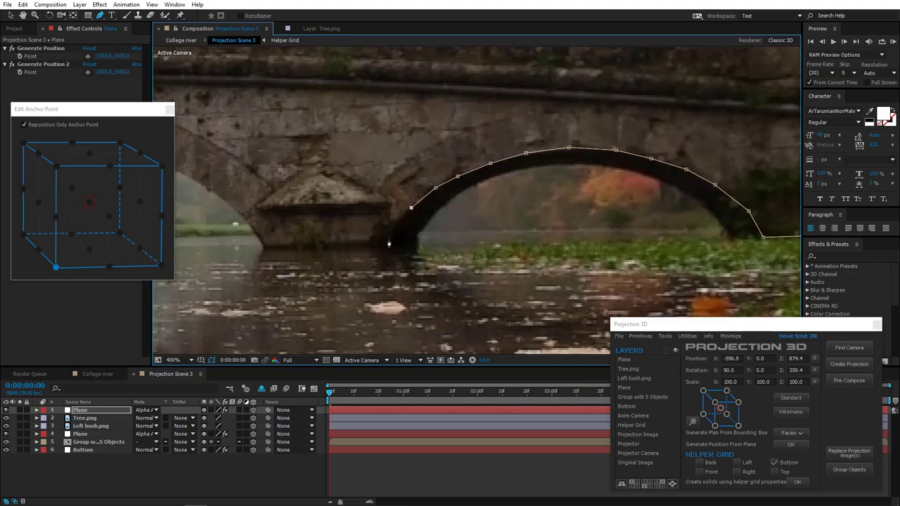
Run the mask along the waterline beneath the pier between the right and central arches
{"action": "left_click", "coordinate": [253, 270]}
{"action": "left_click", "coordinate": [262, 247]}
{"action": "scroll", "coordinate": [409, 235], "scroll_direction": "left", "scroll_amount": 3}
{"action": "scroll", "coordinate": [410, 236], "scroll_direction": "up", "scroll_amount": 1}
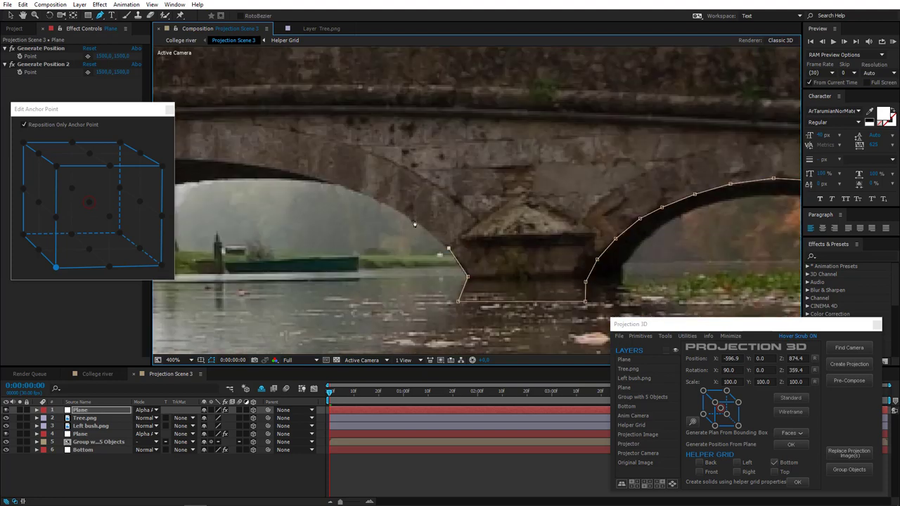
Trace the mask over the large central arch from its right foot to its left side
{"action": "left_click", "coordinate": [414, 222]}
{"action": "left_click", "coordinate": [371, 198]}
{"action": "left_click", "coordinate": [318, 180]}
{"action": "left_click_drag", "start_coordinate": [309, 209], "coordinate": [500, 264]}
{"action": "left_click", "coordinate": [457, 224]}
{"action": "left_click", "coordinate": [402, 218]}
{"action": "left_click", "coordinate": [344, 216]}
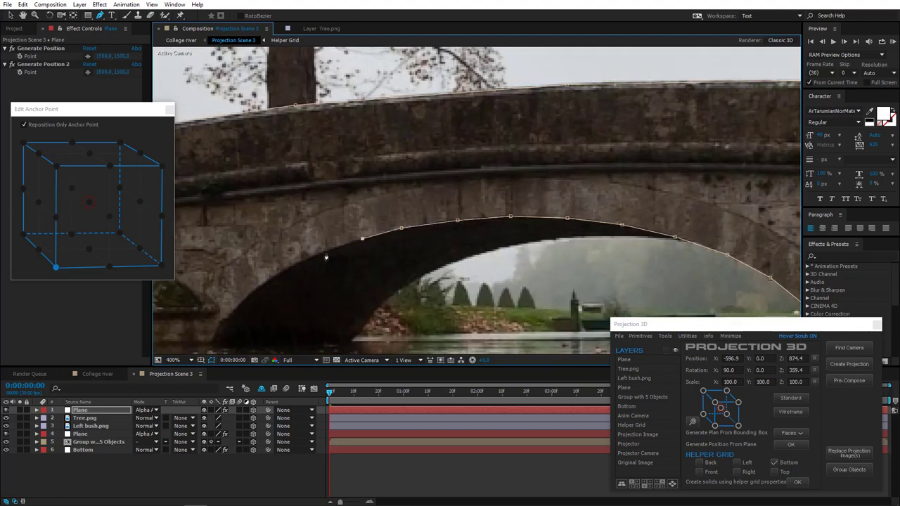
{"action": "left_click", "coordinate": [320, 254]}
{"action": "left_click", "coordinate": [287, 268]}
{"action": "left_click", "coordinate": [256, 289]}
Bring the mask down to the water and along the base of the pier between the central and left arches
{"action": "scroll", "coordinate": [296, 267], "scroll_direction": "down", "scroll_amount": 3}
{"action": "scroll", "coordinate": [295, 267], "scroll_direction": "left", "scroll_amount": 2}
{"action": "left_click", "coordinate": [318, 229]}
{"action": "left_click", "coordinate": [231, 230]}
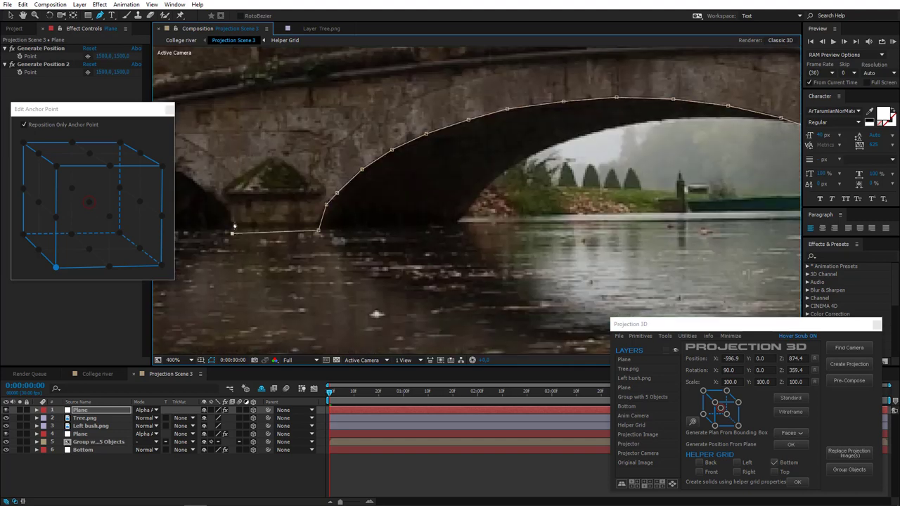
{"action": "scroll", "coordinate": [282, 225], "scroll_direction": "left", "scroll_amount": 4}
{"action": "scroll", "coordinate": [281, 225], "scroll_direction": "up", "scroll_amount": 1}
Trace the mask over the small left arch and close it at its starting point on the waterline
{"action": "left_click", "coordinate": [398, 227]}
{"action": "left_click", "coordinate": [385, 214]}
{"action": "left_click", "coordinate": [352, 189]}
{"action": "scroll", "coordinate": [337, 196], "scroll_direction": "left", "scroll_amount": 3}
{"action": "scroll", "coordinate": [337, 197], "scroll_direction": "up", "scroll_amount": 1}
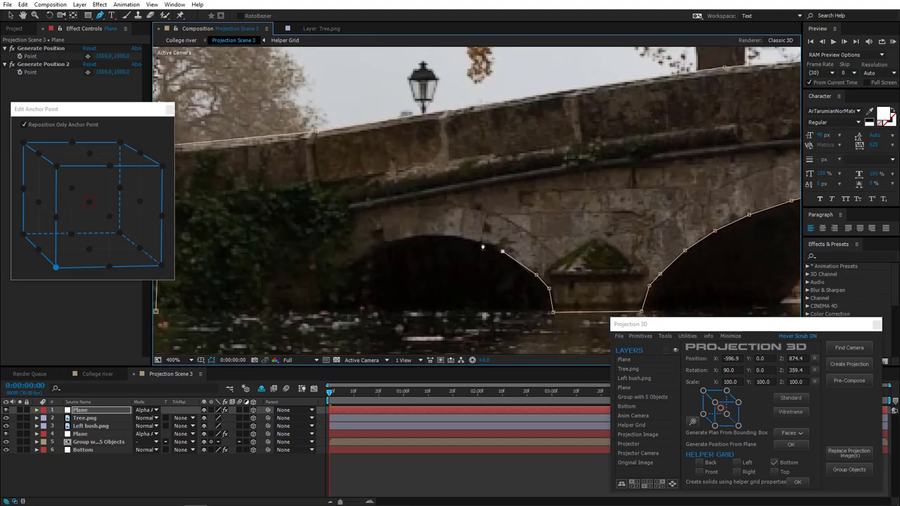
{"action": "left_click", "coordinate": [481, 243]}
{"action": "left_click", "coordinate": [456, 236]}
{"action": "left_click", "coordinate": [418, 233]}
{"action": "left_click", "coordinate": [387, 243]}
{"action": "left_click", "coordinate": [367, 252]}
{"action": "left_click", "coordinate": [351, 268]}
{"action": "left_click", "coordinate": [326, 299]}
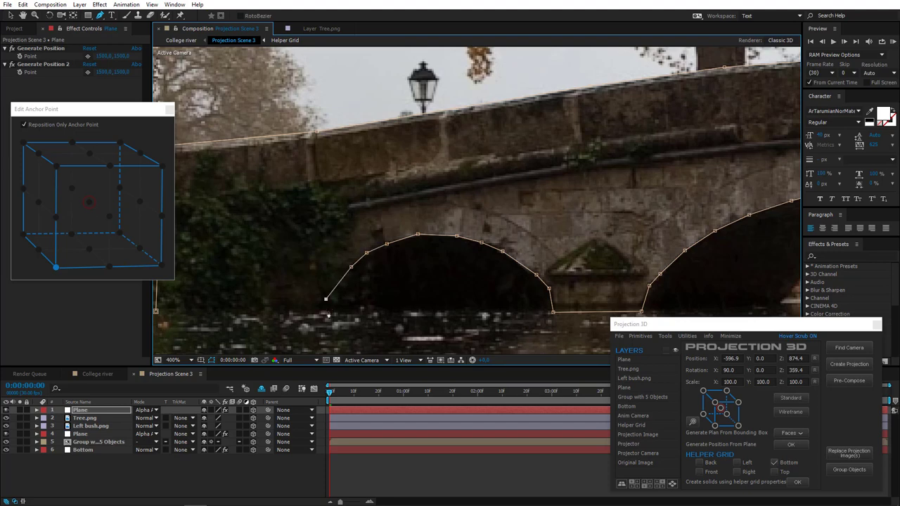
{"action": "left_click", "coordinate": [156, 310]}
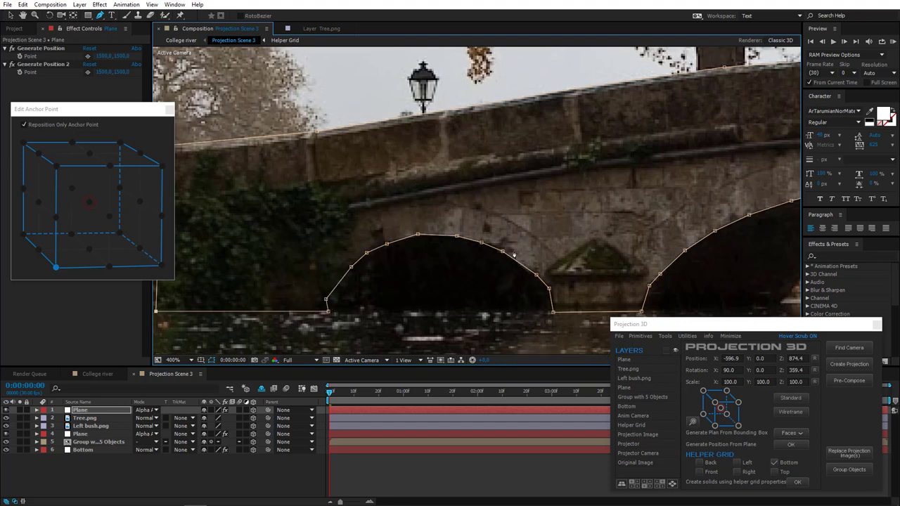
Extrude the bridge Plane's mask with a depth size of -300 and create the surface
{"action": "key", "text": "slash"}
{"action": "left_click_drag", "start_coordinate": [587, 258], "coordinate": [428, 269]}
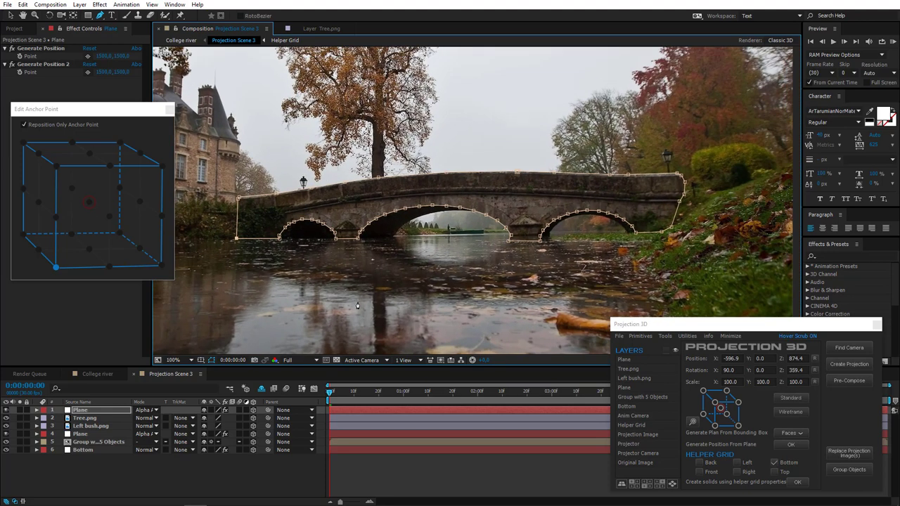
{"action": "left_click", "coordinate": [321, 410]}
{"action": "left_click", "coordinate": [662, 336]}
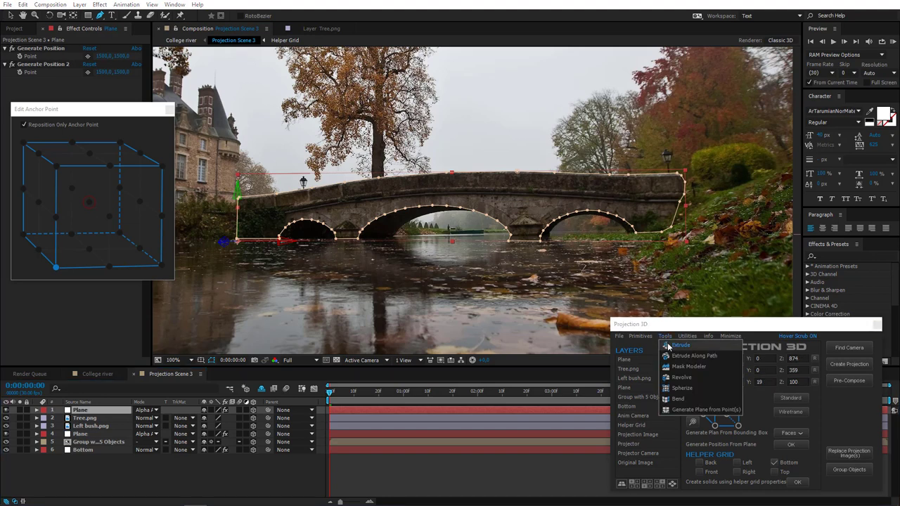
{"action": "left_click", "coordinate": [687, 344]}
{"action": "left_click_drag", "start_coordinate": [749, 338], "coordinate": [816, 191]}
{"action": "double_click", "coordinate": [766, 219]}
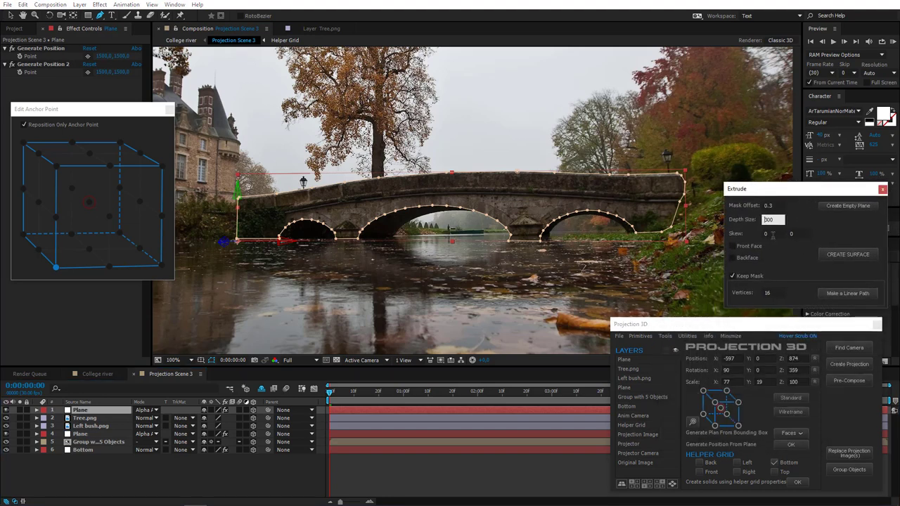
{"action": "type", "text": "-300"}
{"action": "left_click", "coordinate": [842, 255]}
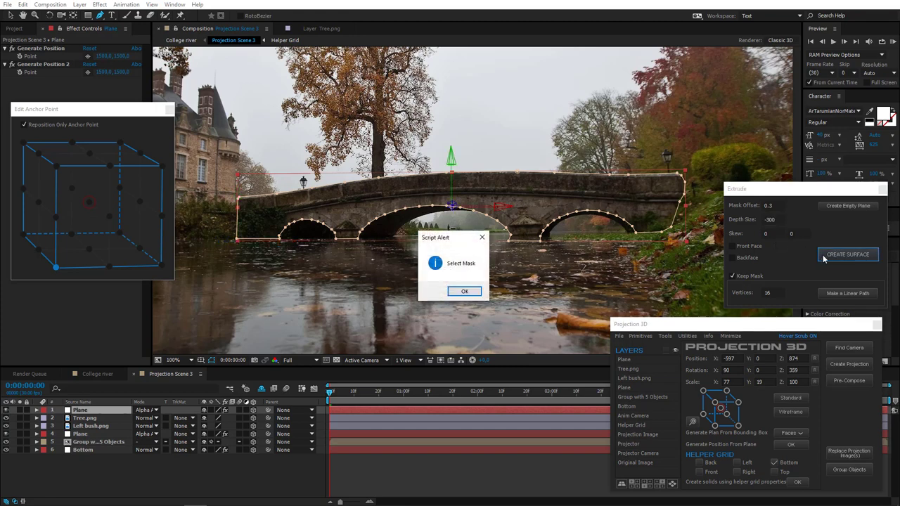
{"action": "left_click", "coordinate": [464, 291]}
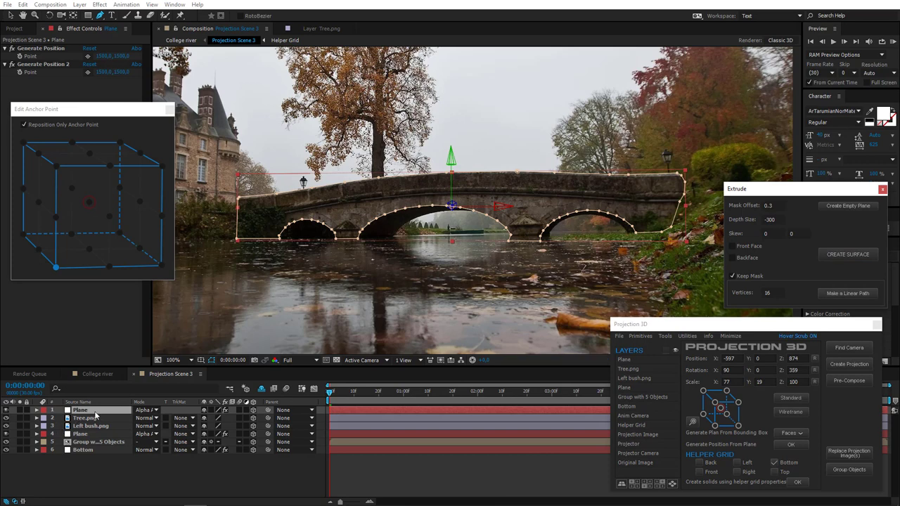
{"action": "left_click", "coordinate": [864, 259]}
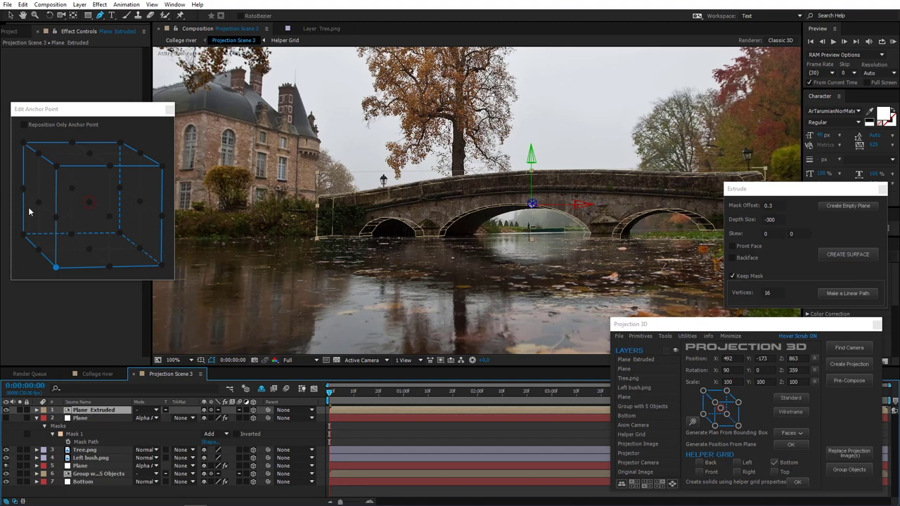
Set the Plane Extruded layer's anchor point to its lower front-left corner and increase only its Z scale to about 440%
{"action": "left_click", "coordinate": [56, 267]}
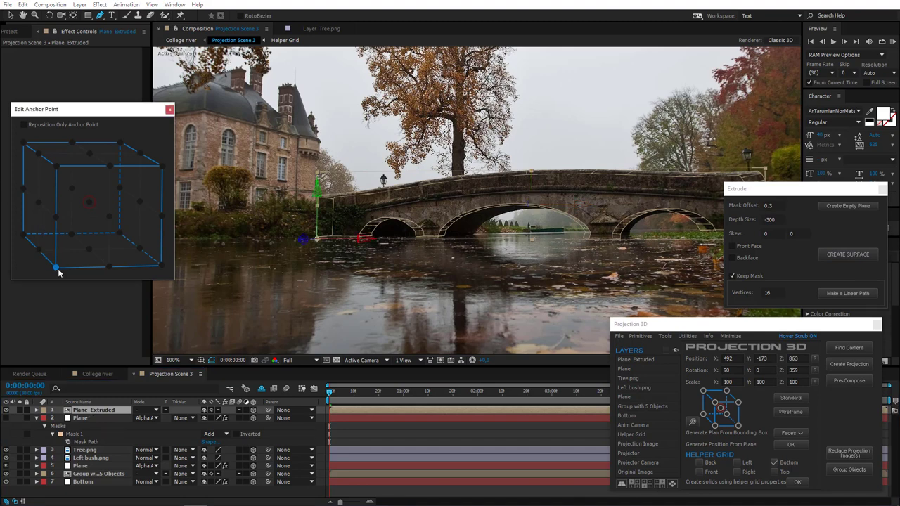
{"action": "left_click", "coordinate": [96, 413]}
{"action": "key", "text": "s"}
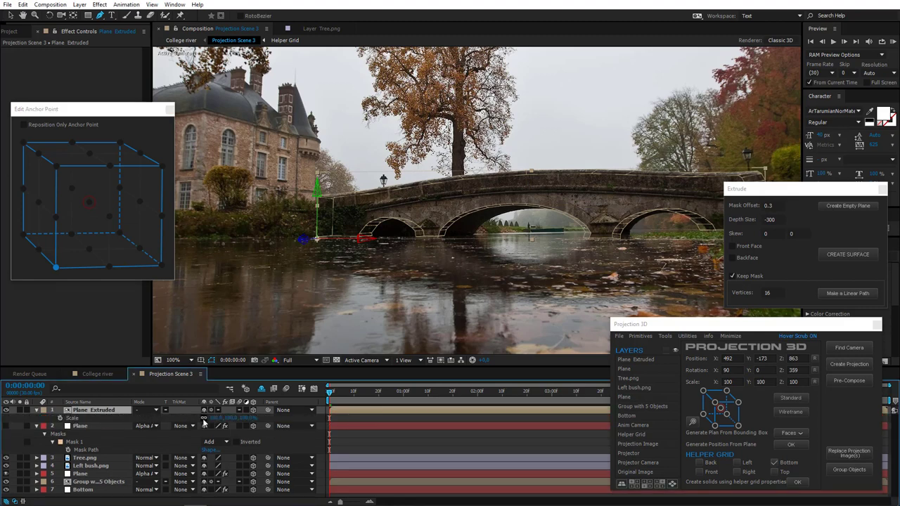
{"action": "left_click_drag", "start_coordinate": [246, 420], "coordinate": [276, 414]}
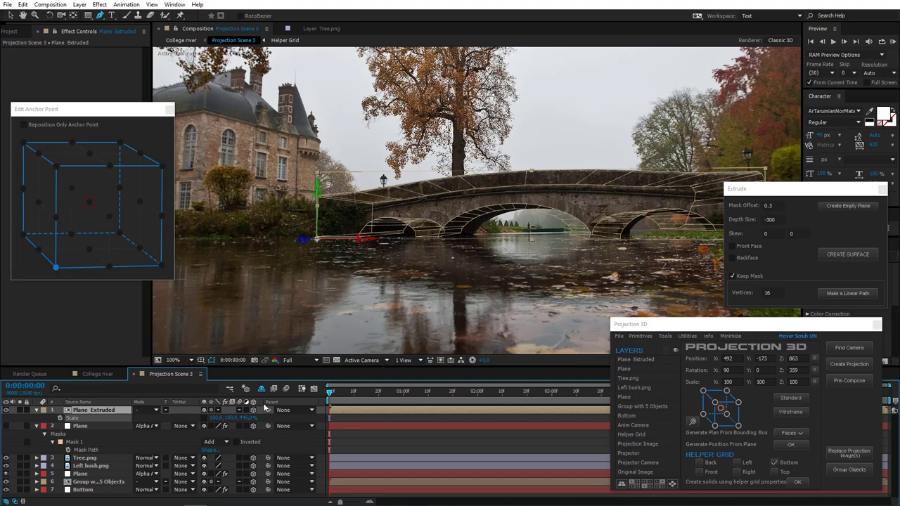
{"action": "key", "text": "Return"}
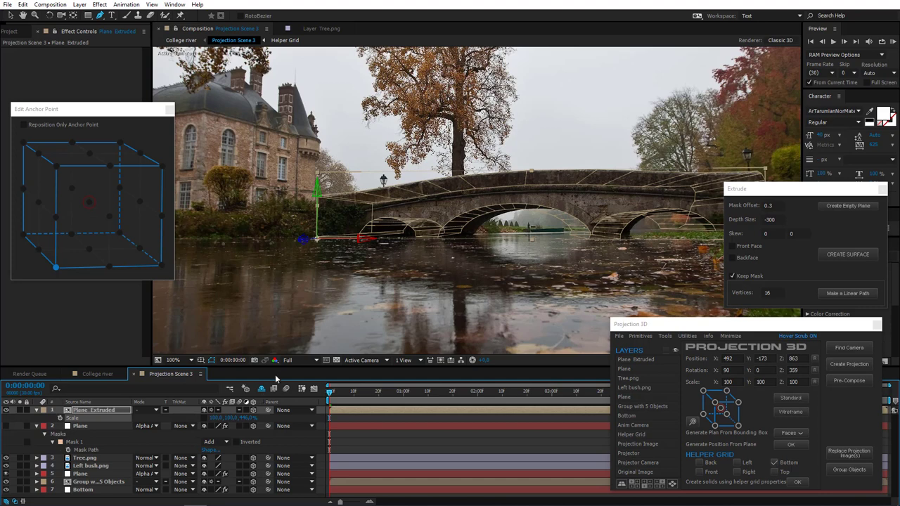
Try rotating the Plane Extruded layer about its Y axis and reducing only its Z scale to about 402%
{"action": "left_click", "coordinate": [50, 15]}
{"action": "left_click", "coordinate": [95, 412]}
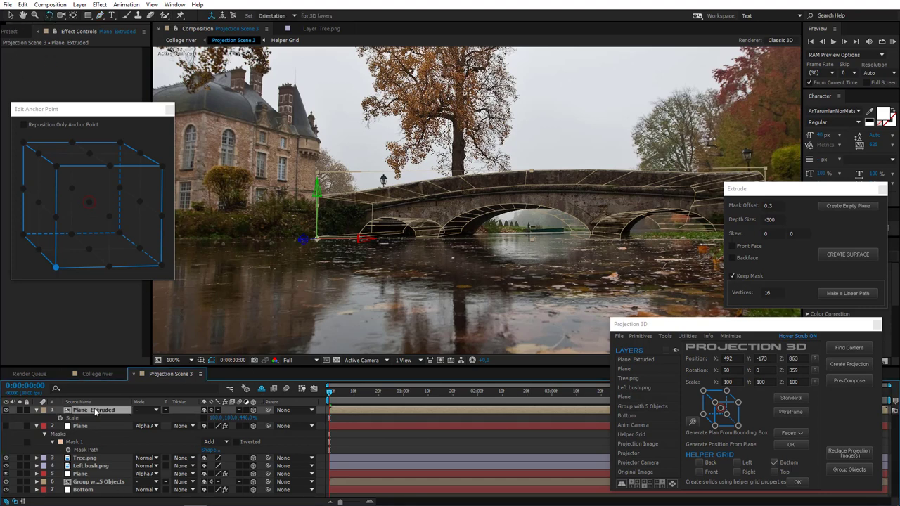
{"action": "key", "text": "r"}
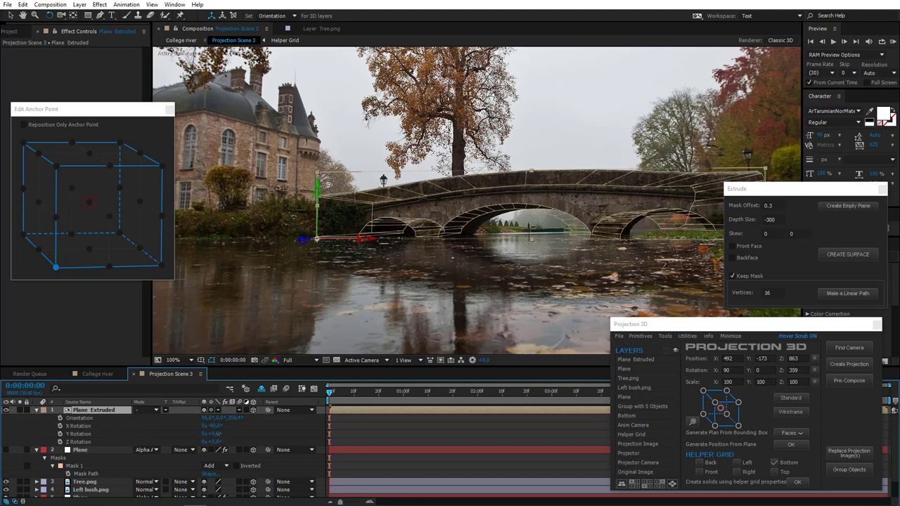
{"action": "left_click_drag", "start_coordinate": [218, 435], "coordinate": [220, 437]}
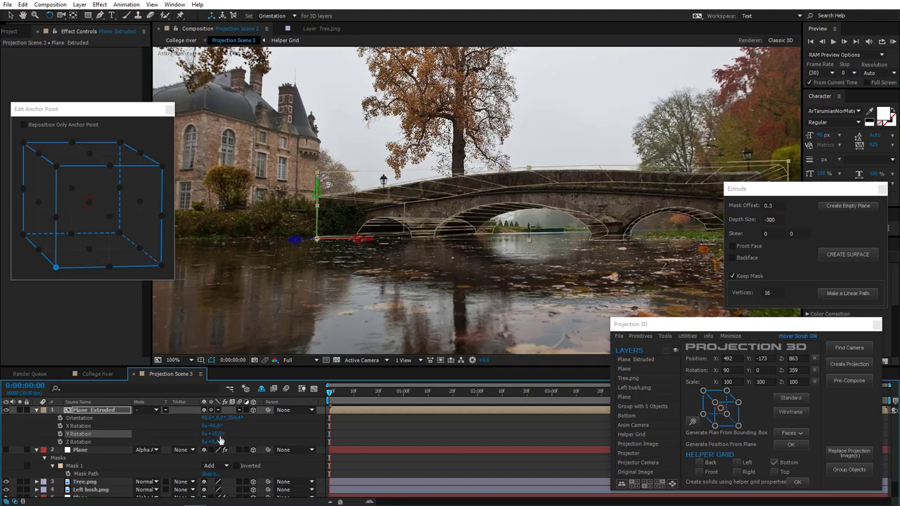
{"action": "left_click_drag", "start_coordinate": [472, 299], "coordinate": [328, 277]}
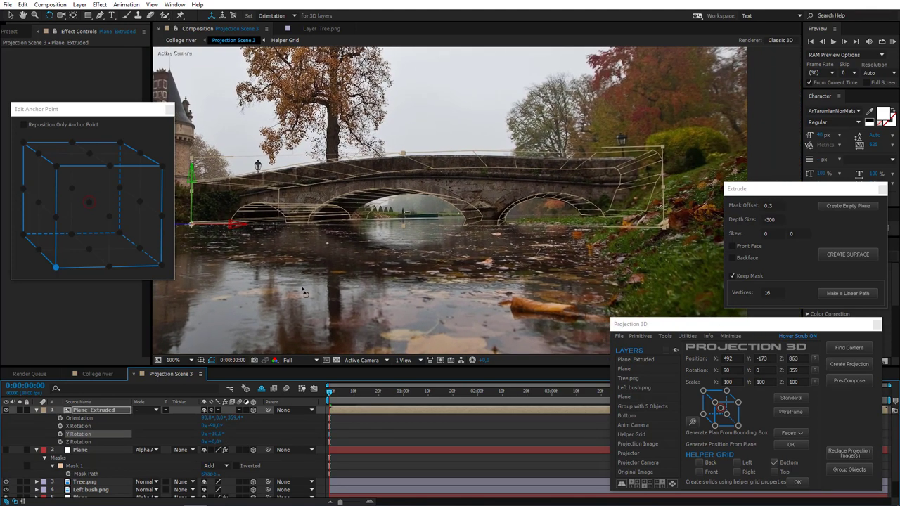
{"action": "key", "text": "s"}
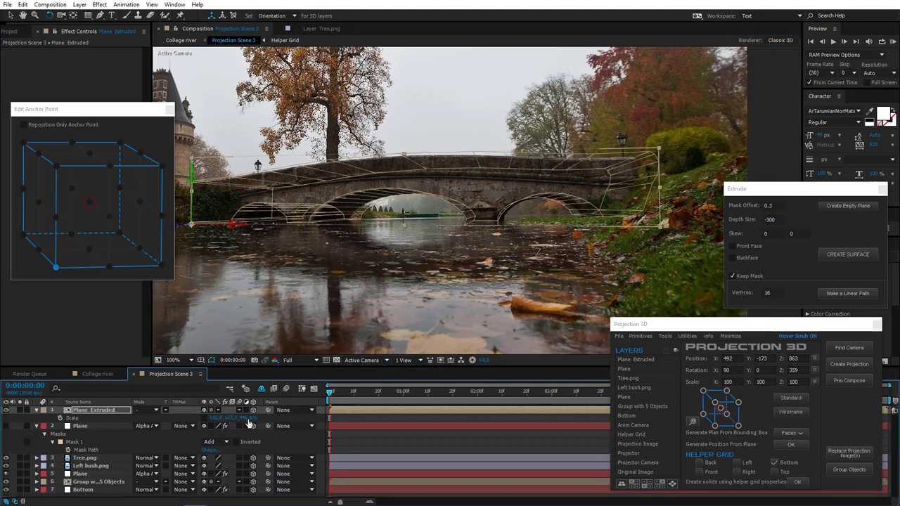
{"action": "left_click_drag", "start_coordinate": [246, 418], "coordinate": [230, 418]}
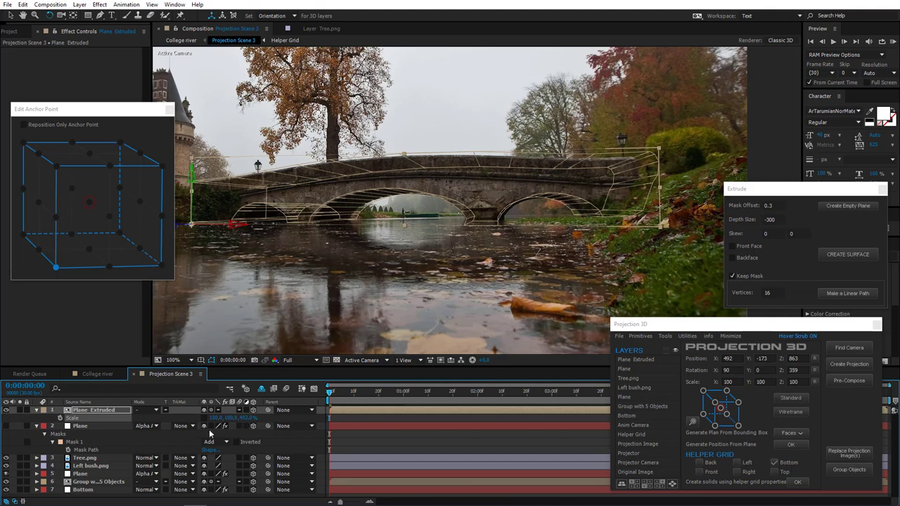
{"action": "key", "text": "r"}
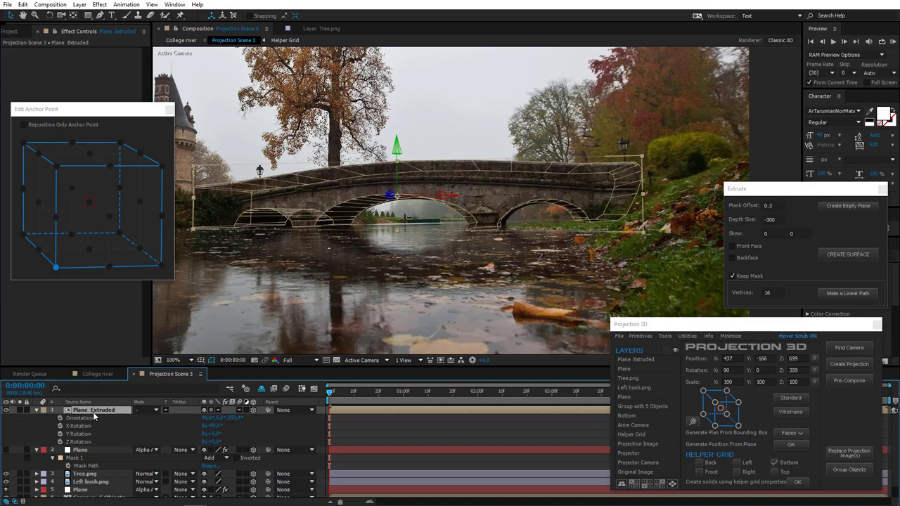
Delete the Plane Extruded layer and increase the original bridge Plane's Y rotation to about 8°
{"action": "key", "text": "Delete"}
{"action": "left_click", "coordinate": [83, 411]}
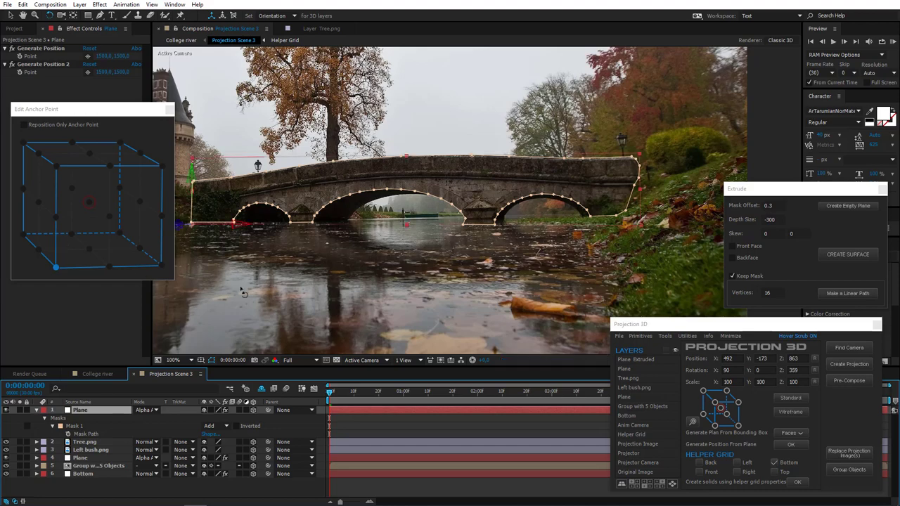
{"action": "left_click_drag", "start_coordinate": [263, 276], "coordinate": [299, 286]}
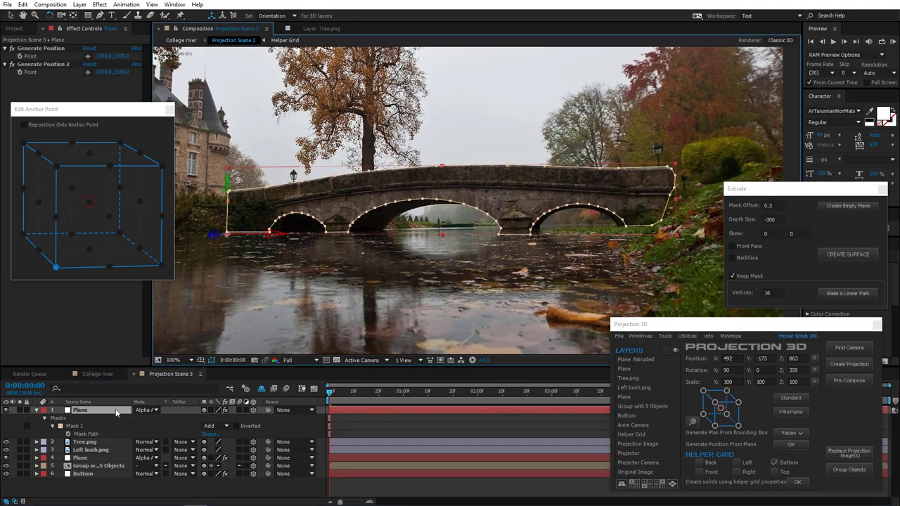
{"action": "key", "text": "r"}
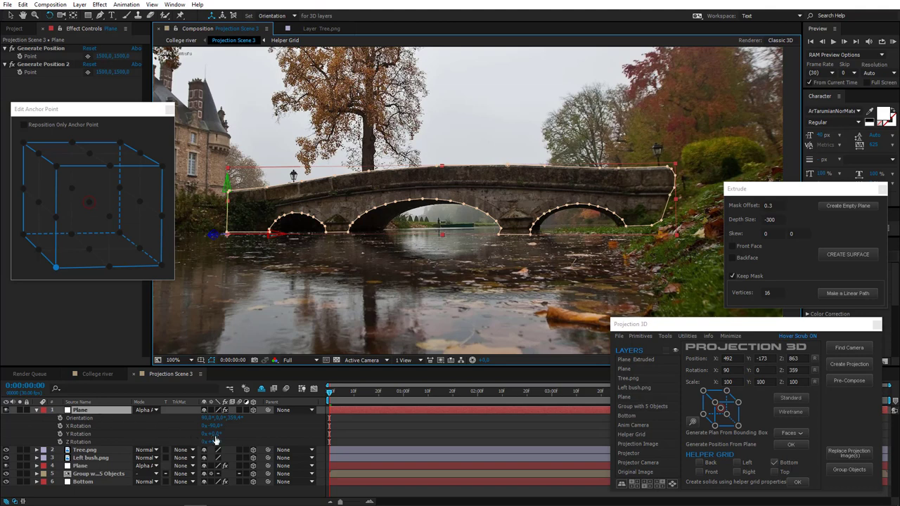
{"action": "left_click_drag", "start_coordinate": [213, 433], "coordinate": [209, 433]}
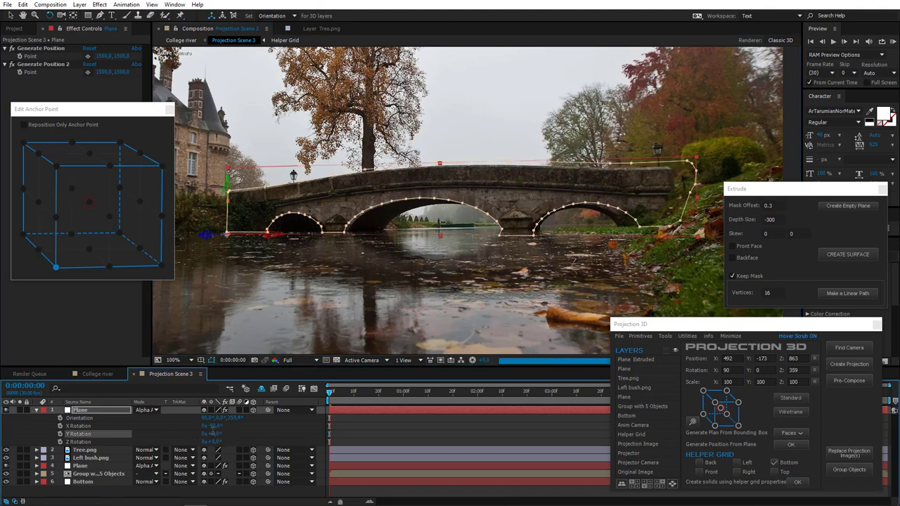
{"action": "key", "text": "v"}
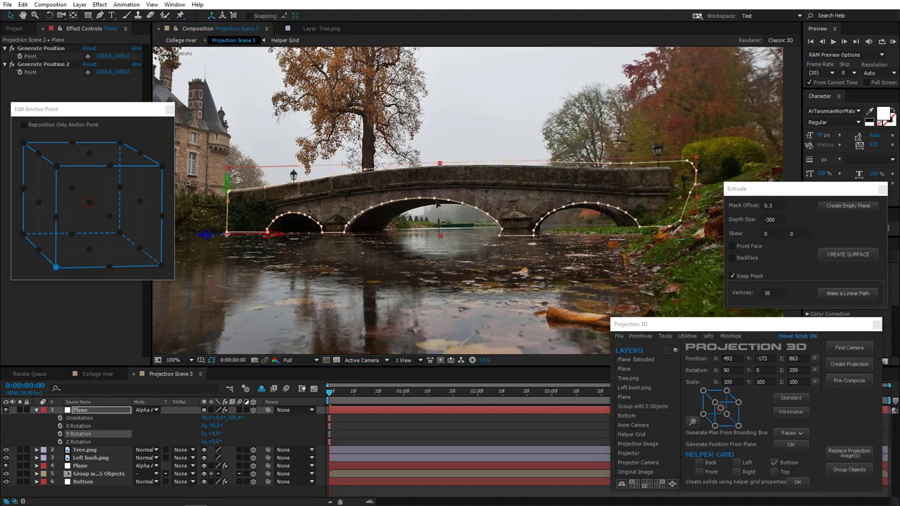
Hide the bridge Plane and refit its mask points to the right side and foot of the right arch
{"action": "left_click", "coordinate": [696, 171]}
{"action": "left_click_drag", "start_coordinate": [665, 201], "coordinate": [289, 212]}
{"action": "scroll", "coordinate": [557, 202], "scroll_direction": "up", "scroll_amount": 1}
{"action": "left_click_drag", "start_coordinate": [477, 204], "coordinate": [438, 215]}
{"action": "left_click", "coordinate": [7, 410]}
{"action": "left_click", "coordinate": [356, 239]}
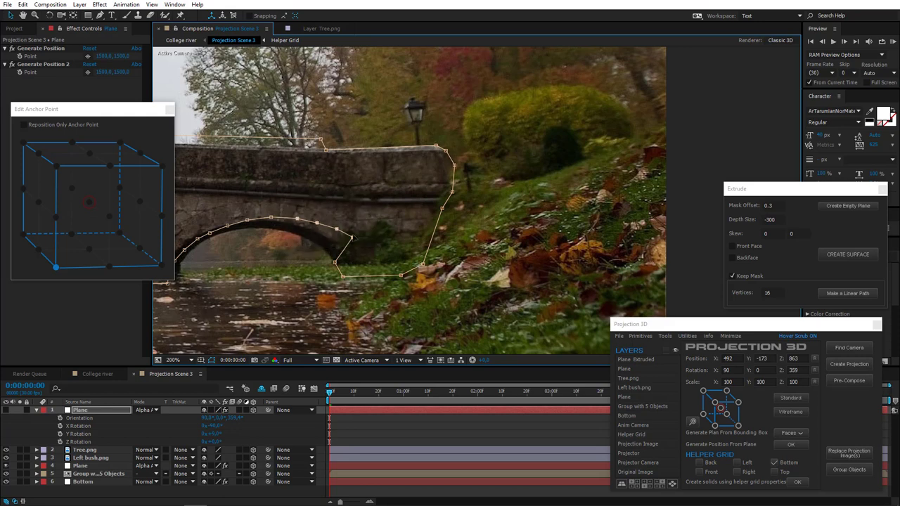
{"action": "left_click_drag", "start_coordinate": [353, 237], "coordinate": [293, 223]}
{"action": "left_click_drag", "start_coordinate": [301, 235], "coordinate": [328, 238]}
{"action": "left_click_drag", "start_coordinate": [335, 262], "coordinate": [333, 247]}
{"action": "left_click_drag", "start_coordinate": [343, 276], "coordinate": [345, 258]}
{"action": "left_click_drag", "start_coordinate": [347, 268], "coordinate": [347, 266]}
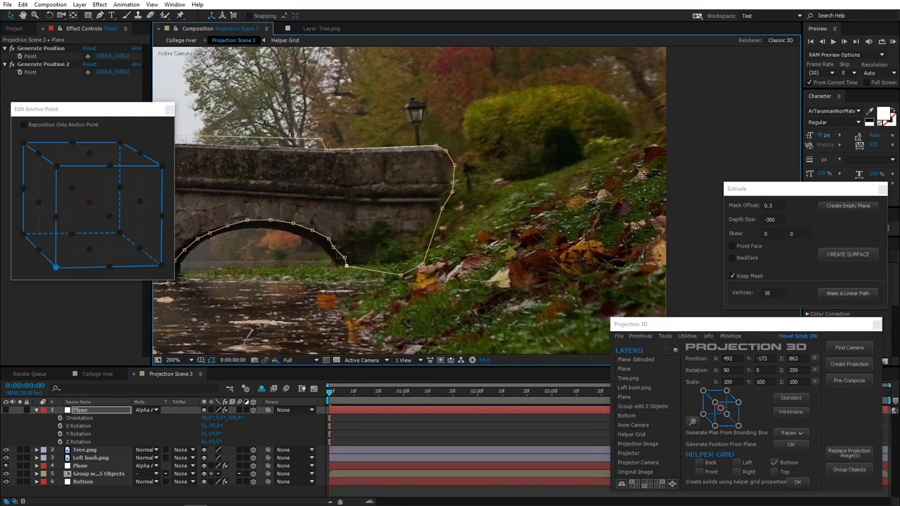
Fit the mask points to the bridge's right end at the grassy bank and to the nearby parapet edge
{"action": "left_click_drag", "start_coordinate": [401, 275], "coordinate": [422, 251]}
{"action": "left_click_drag", "start_coordinate": [455, 166], "coordinate": [450, 184]}
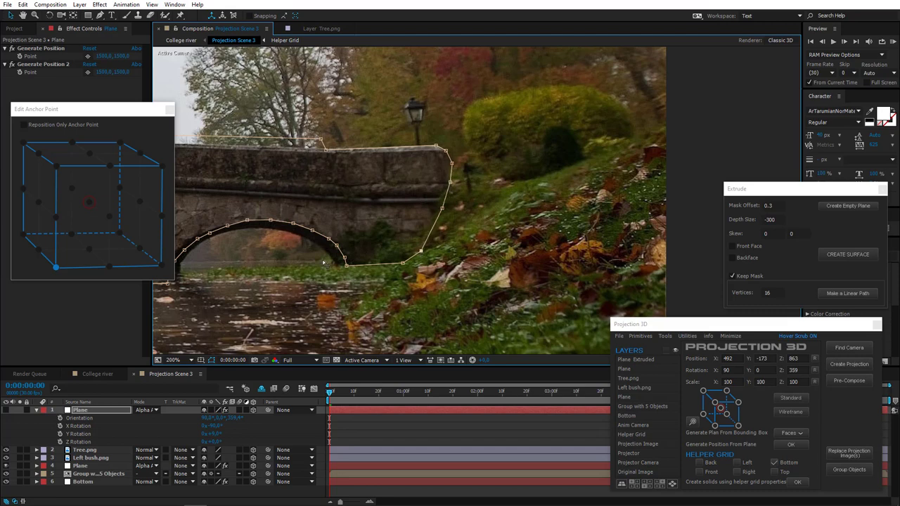
{"action": "left_click_drag", "start_coordinate": [324, 263], "coordinate": [514, 276]}
{"action": "mouse_move", "coordinate": [512, 152]}
{"action": "left_mouse_down"}
{"action": "mouse_move", "coordinate": [465, 159]}
{"action": "mouse_move", "coordinate": [522, 163]}
{"action": "left_mouse_up"}
Realign the mask points along the left side of the right arch and around the base of its pier
{"action": "left_click_drag", "start_coordinate": [411, 244], "coordinate": [479, 230]}
{"action": "left_click_drag", "start_coordinate": [496, 226], "coordinate": [496, 223]}
{"action": "left_click_drag", "start_coordinate": [453, 249], "coordinate": [449, 248]}
{"action": "left_click_drag", "start_coordinate": [466, 237], "coordinate": [460, 238]}
{"action": "left_click_drag", "start_coordinate": [443, 260], "coordinate": [431, 269]}
{"action": "left_click_drag", "start_coordinate": [436, 283], "coordinate": [432, 281]}
{"action": "mouse_move", "coordinate": [285, 232]}
{"action": "left_mouse_down"}
{"action": "mouse_move", "coordinate": [397, 232]}
{"action": "mouse_move", "coordinate": [284, 232]}
{"action": "left_mouse_up"}
Move the parapet mask points onto the bridge's upper edge, including the one near the tree trunk
{"action": "left_click_drag", "start_coordinate": [419, 217], "coordinate": [559, 242]}
{"action": "left_click_drag", "start_coordinate": [527, 160], "coordinate": [519, 167]}
{"action": "left_click_drag", "start_coordinate": [338, 166], "coordinate": [595, 167]}
{"action": "left_click_drag", "start_coordinate": [457, 172], "coordinate": [455, 176]}
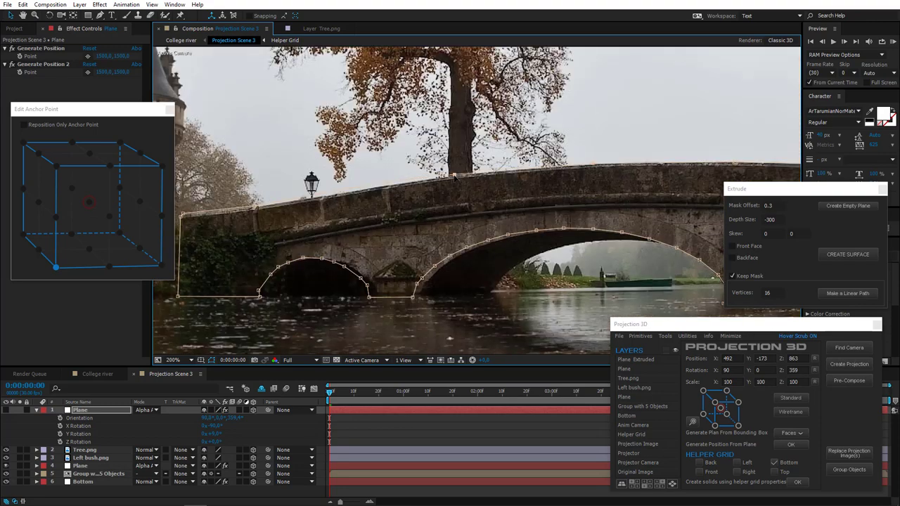
Refine the mask points on the left side of the central arch and the right side of the small left arch
{"action": "left_click_drag", "start_coordinate": [318, 280], "coordinate": [266, 216]}
{"action": "scroll", "coordinate": [352, 253], "scroll_direction": "up", "scroll_amount": 1}
{"action": "left_click_drag", "start_coordinate": [265, 168], "coordinate": [520, 313]}
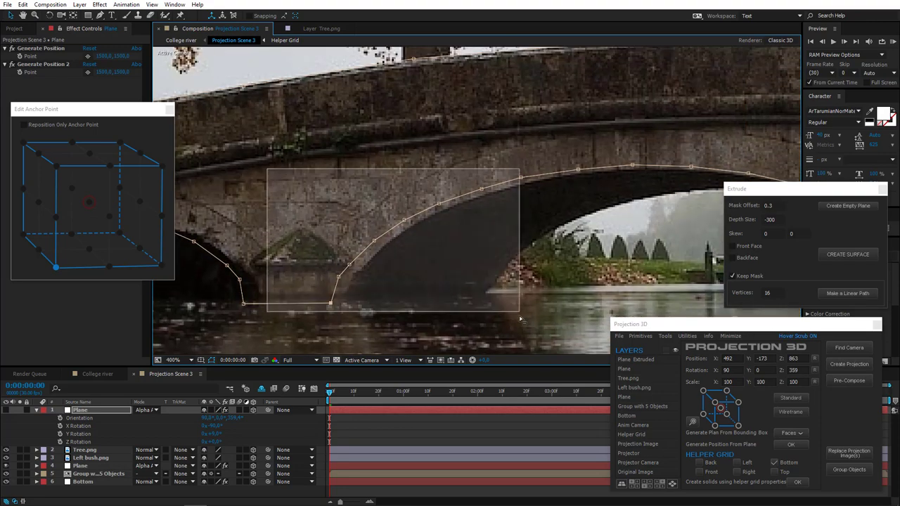
{"action": "left_click", "coordinate": [390, 267]}
{"action": "mouse_move", "coordinate": [349, 269]}
{"action": "left_mouse_down"}
{"action": "mouse_move", "coordinate": [365, 264]}
{"action": "mouse_move", "coordinate": [355, 275]}
{"action": "left_mouse_up"}
{"action": "left_click_drag", "start_coordinate": [365, 264], "coordinate": [366, 261]}
{"action": "left_click_drag", "start_coordinate": [509, 185], "coordinate": [302, 200]}
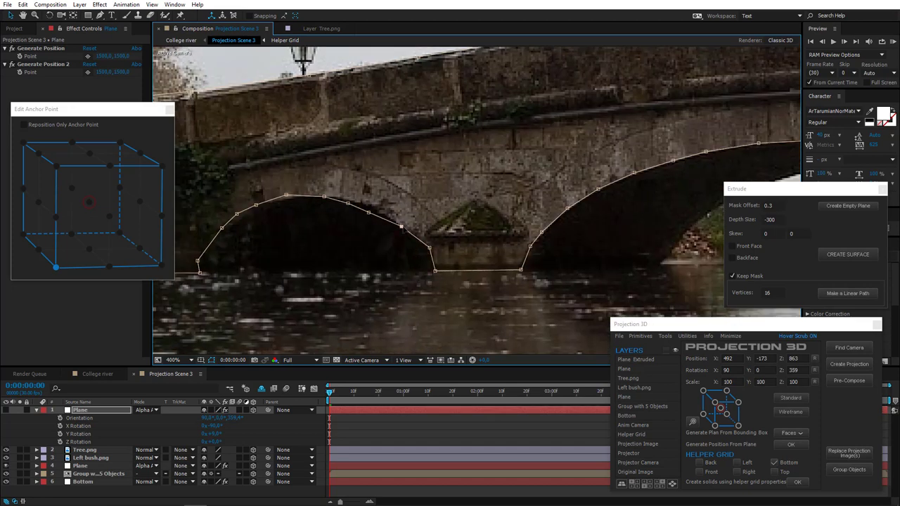
Check the refitted bridge mask and create an extruded surface from it with a depth size of -300
{"action": "scroll", "coordinate": [263, 256], "scroll_direction": "down", "scroll_amount": 1}
{"action": "left_click_drag", "start_coordinate": [559, 244], "coordinate": [400, 243]}
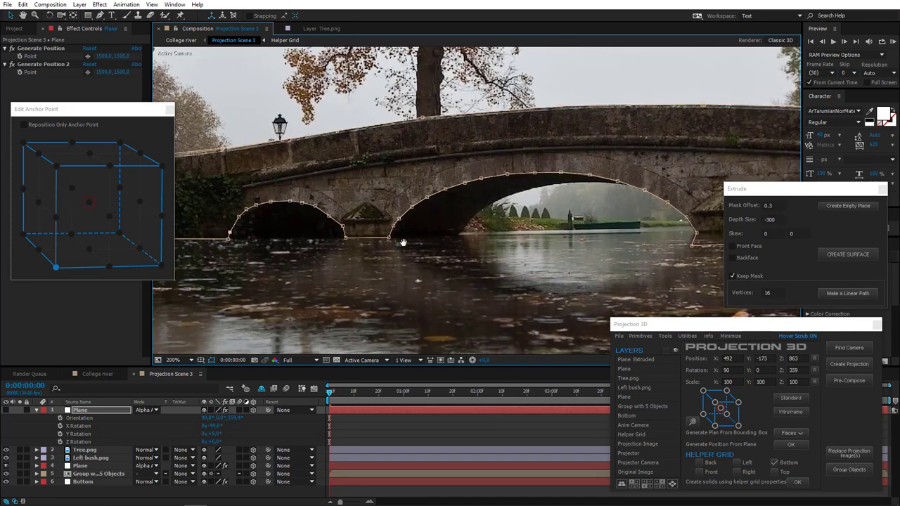
{"action": "scroll", "coordinate": [401, 258], "scroll_direction": "down", "scroll_amount": 2}
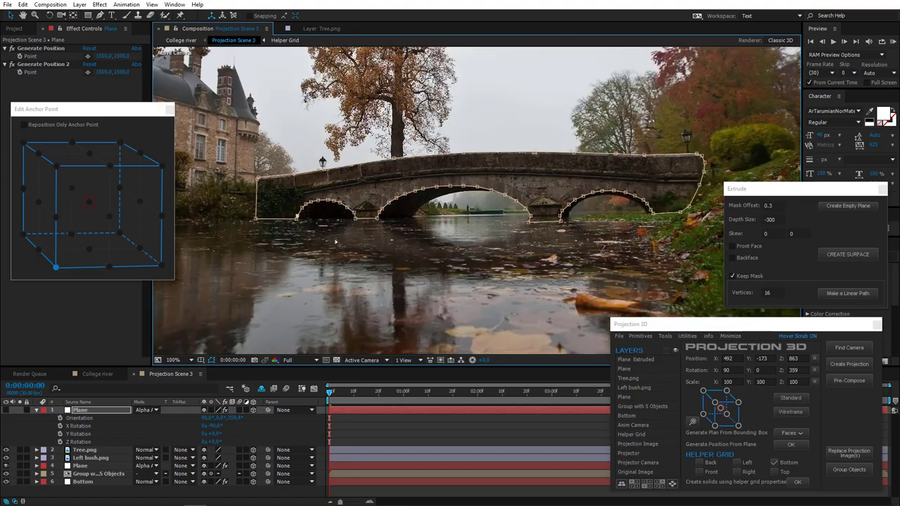
{"action": "scroll", "coordinate": [287, 199], "scroll_direction": "up", "scroll_amount": 4}
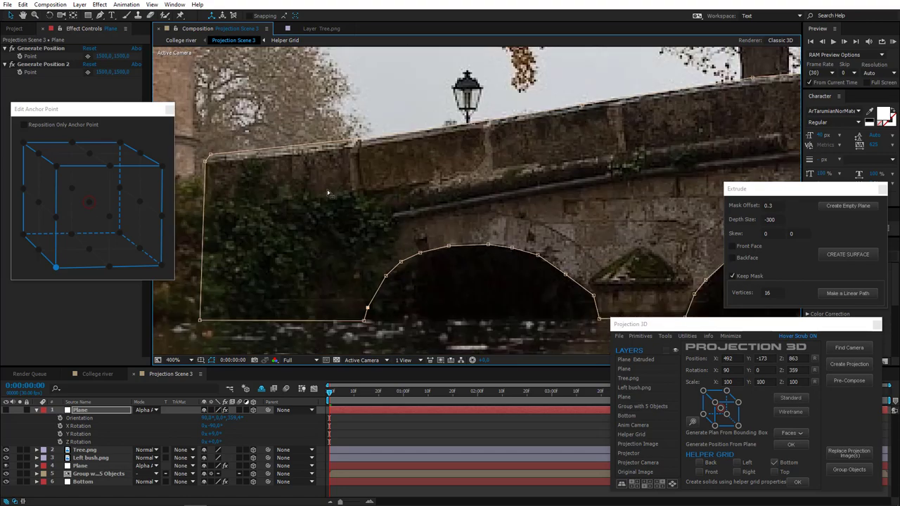
{"action": "scroll", "coordinate": [371, 148], "scroll_direction": "down", "scroll_amount": 4}
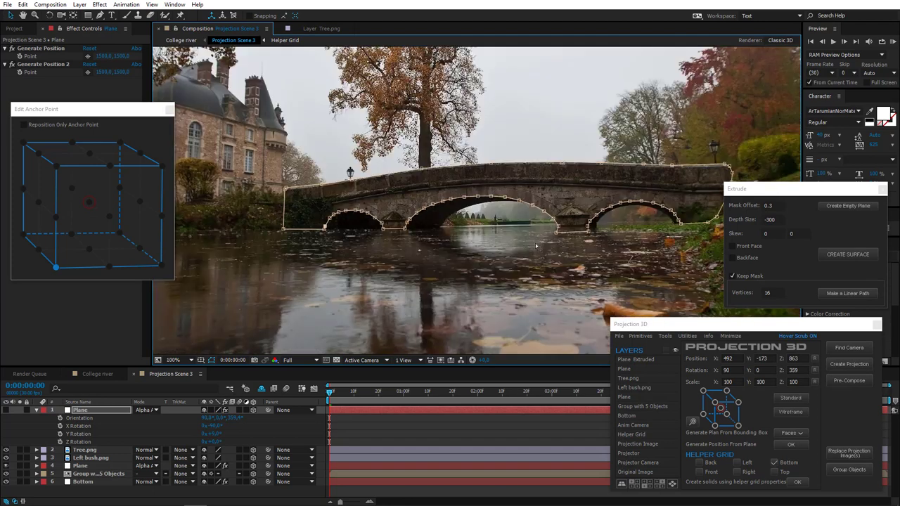
{"action": "left_click_drag", "start_coordinate": [536, 247], "coordinate": [468, 240]}
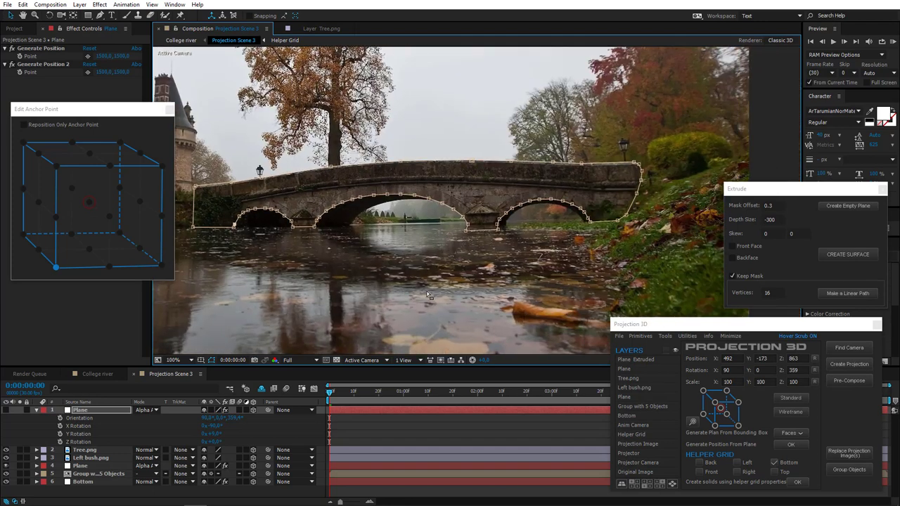
{"action": "key", "text": "m"}
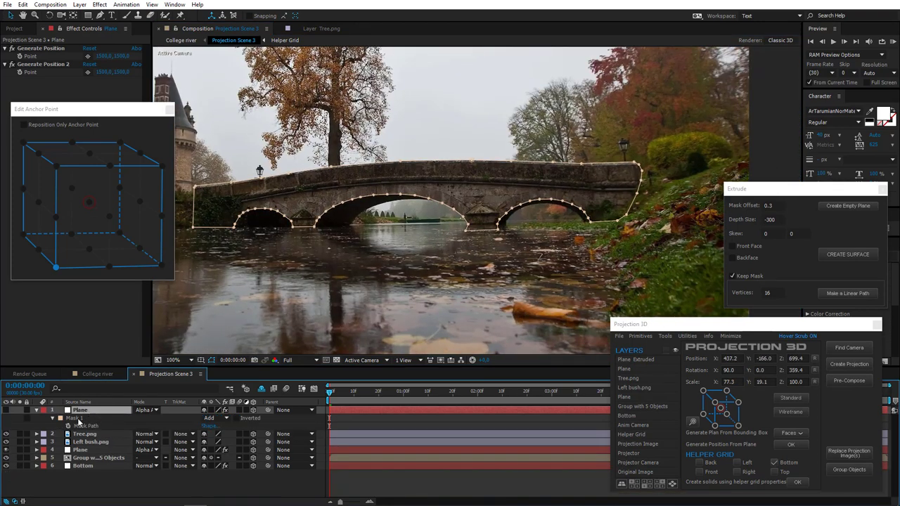
{"action": "left_click", "coordinate": [839, 256]}
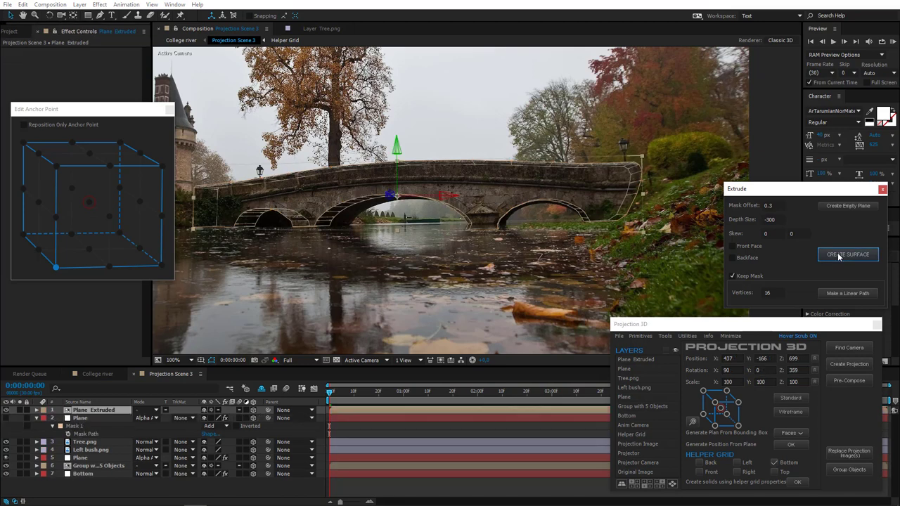
Unlink the new Plane Extruded layer's scale dimensions and increase only its Z scale
{"action": "key", "text": "s"}
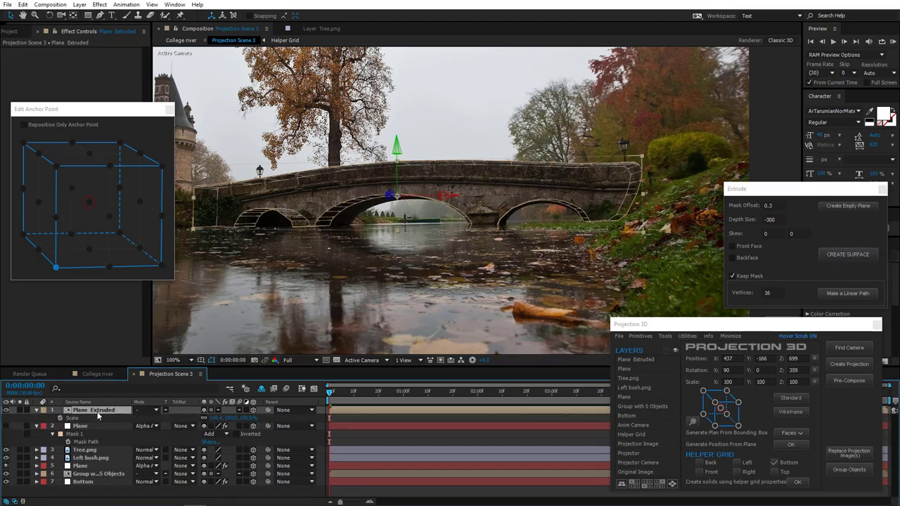
{"action": "left_click", "coordinate": [204, 420]}
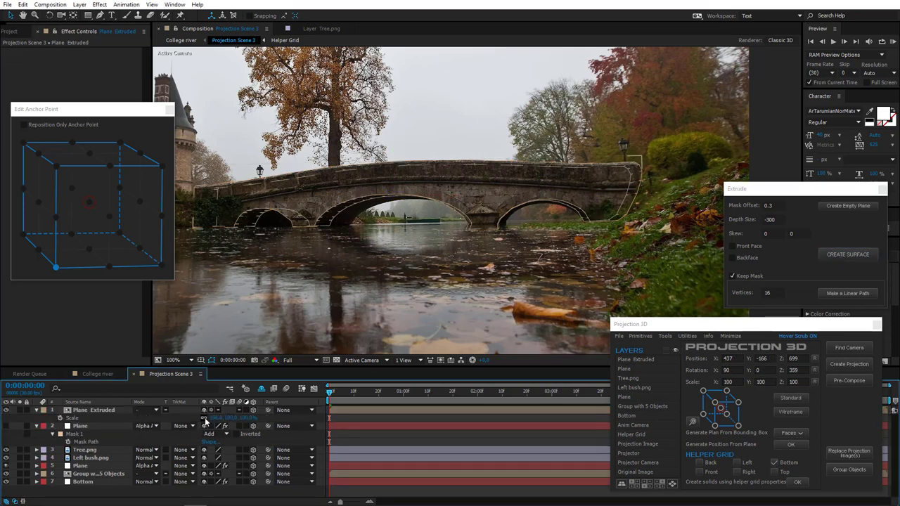
{"action": "left_click", "coordinate": [246, 420]}
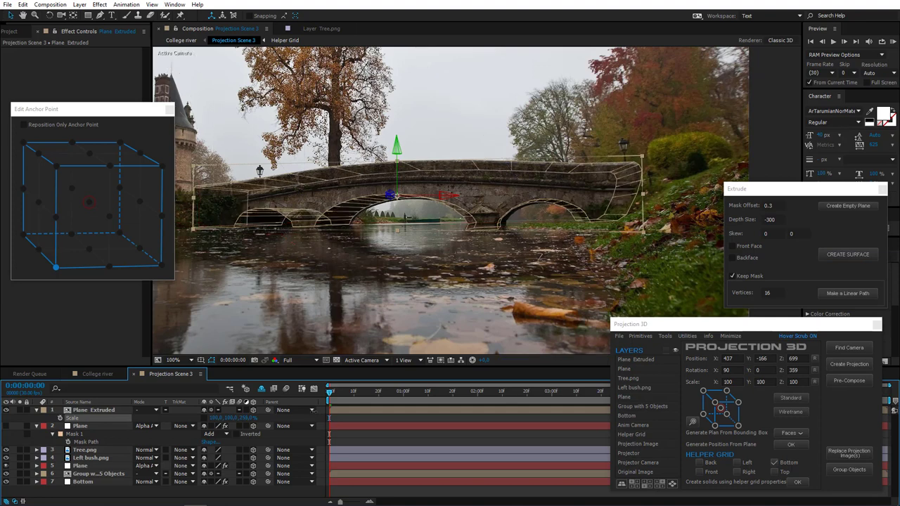
{"action": "left_click_drag", "start_coordinate": [316, 411], "coordinate": [335, 441]}
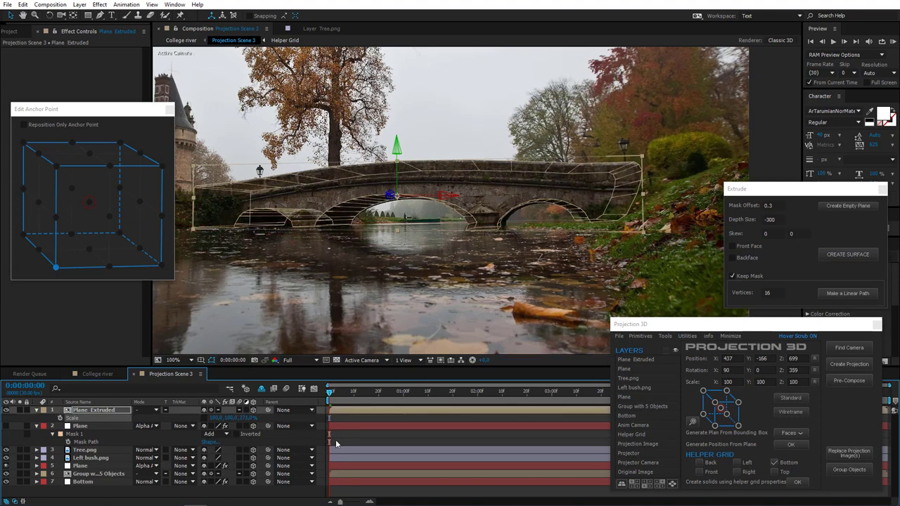
{"action": "left_click_drag", "start_coordinate": [247, 420], "coordinate": [252, 421]}
Try a Y rotation of 10° on the Plane Extruded layer and undo the change
{"action": "left_click", "coordinate": [95, 412]}
{"action": "key", "text": "r"}
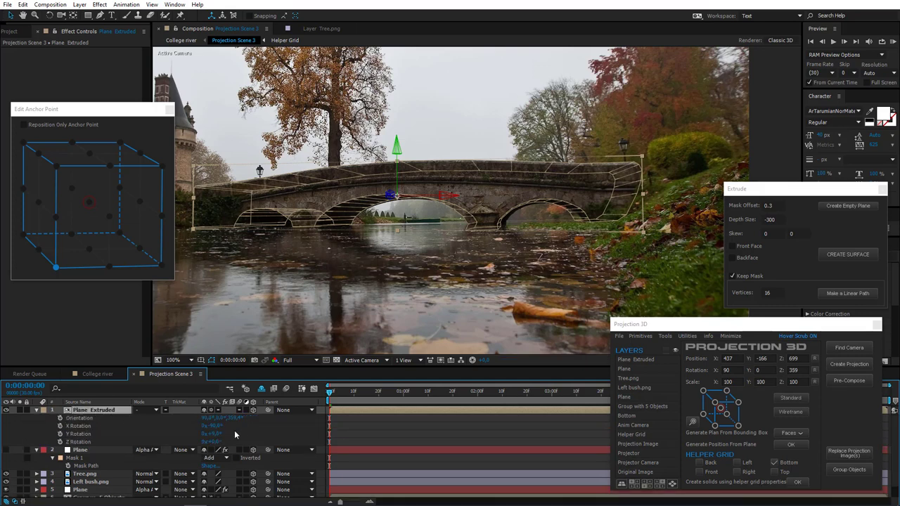
{"action": "left_click", "coordinate": [214, 435]}
{"action": "type", "text": "10"}
{"action": "key", "text": "Return"}
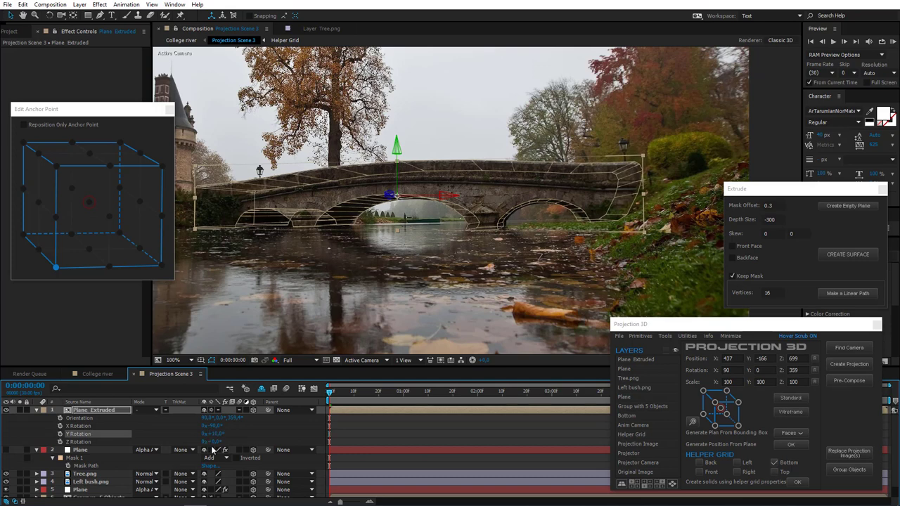
{"action": "key", "text": "ctrl+z"}
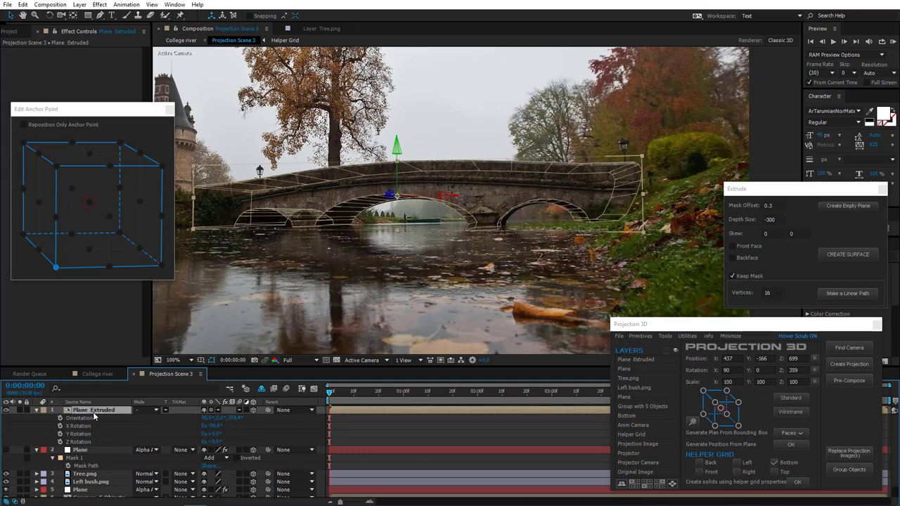
Delete the Plane Extruded layer and set the original bridge Plane's Y rotation to 10°
{"action": "key", "text": "Delete"}
{"action": "left_click", "coordinate": [80, 410]}
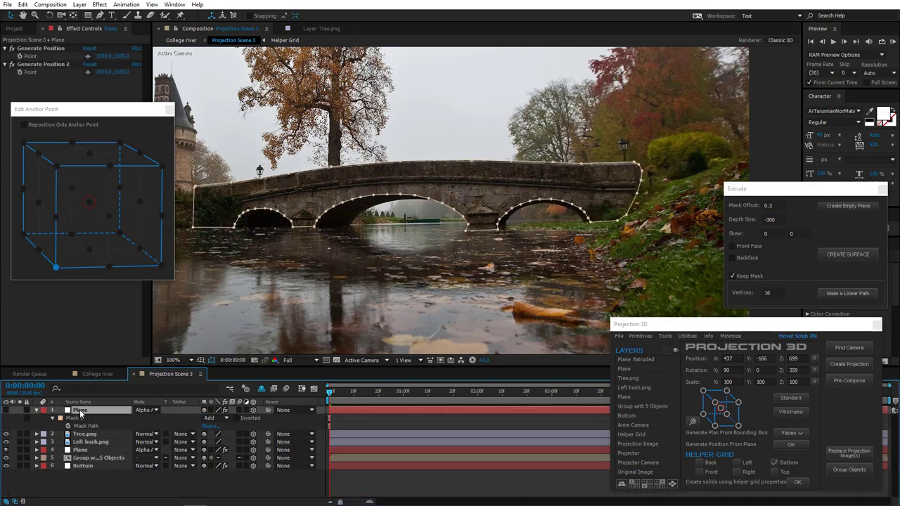
{"action": "key", "text": "r"}
{"action": "left_click", "coordinate": [215, 433]}
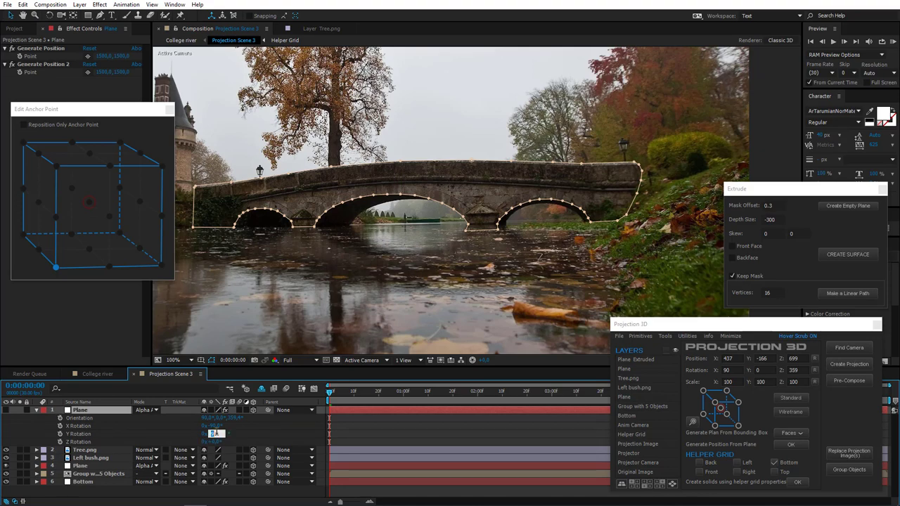
{"action": "key", "text": "Return"}
{"action": "scroll", "coordinate": [513, 287], "scroll_direction": "up", "scroll_amount": 4}
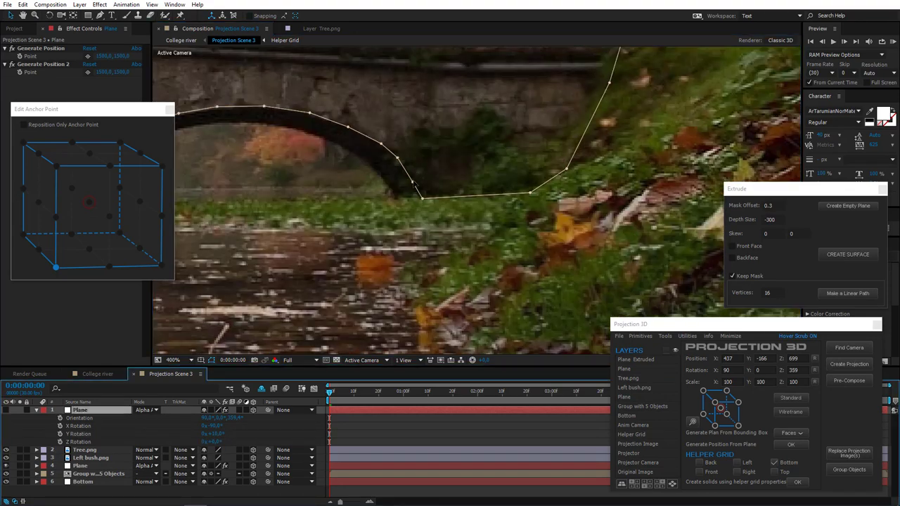
Nudge the two lowest mask vertices at the base of the bridge pier beside the small arch to fit the waterline
{"action": "left_click_drag", "start_coordinate": [425, 200], "coordinate": [585, 245]}
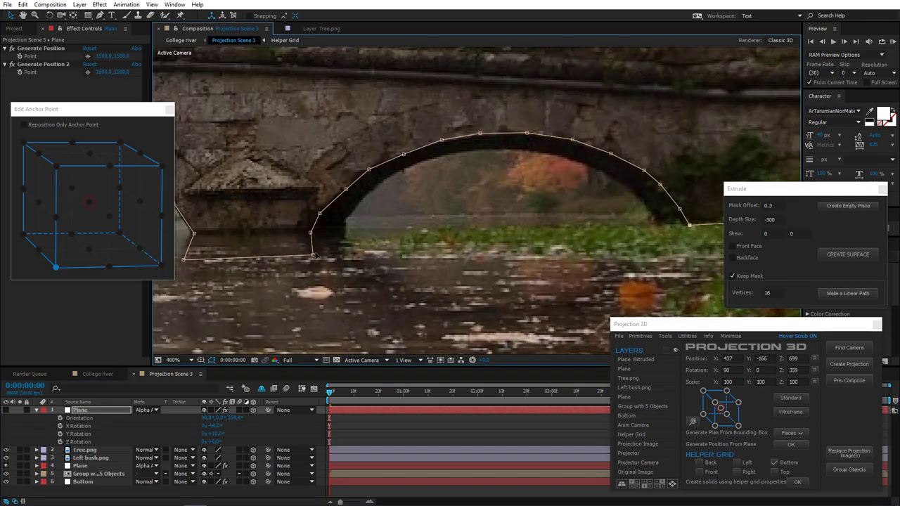
{"action": "left_click_drag", "start_coordinate": [313, 255], "coordinate": [310, 257]}
{"action": "left_click_drag", "start_coordinate": [184, 259], "coordinate": [183, 257]}
{"action": "scroll", "coordinate": [246, 281], "scroll_direction": "down", "scroll_amount": 1}
{"action": "left_click_drag", "start_coordinate": [256, 283], "coordinate": [554, 304]}
{"action": "scroll", "coordinate": [554, 304], "scroll_direction": "down", "scroll_amount": 2}
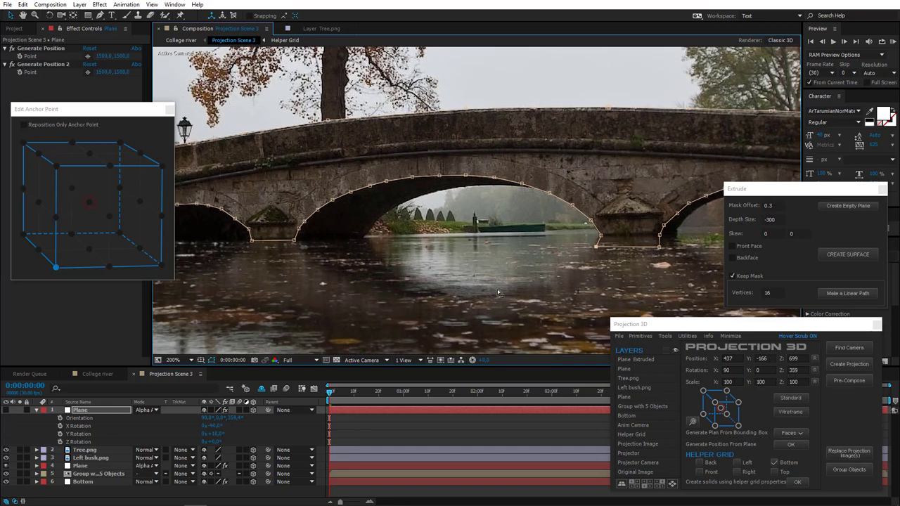
Create an extruded surface from the bridge Plane's mask with Front Face and Backface enabled and a depth size of -300
{"action": "key", "text": "m"}
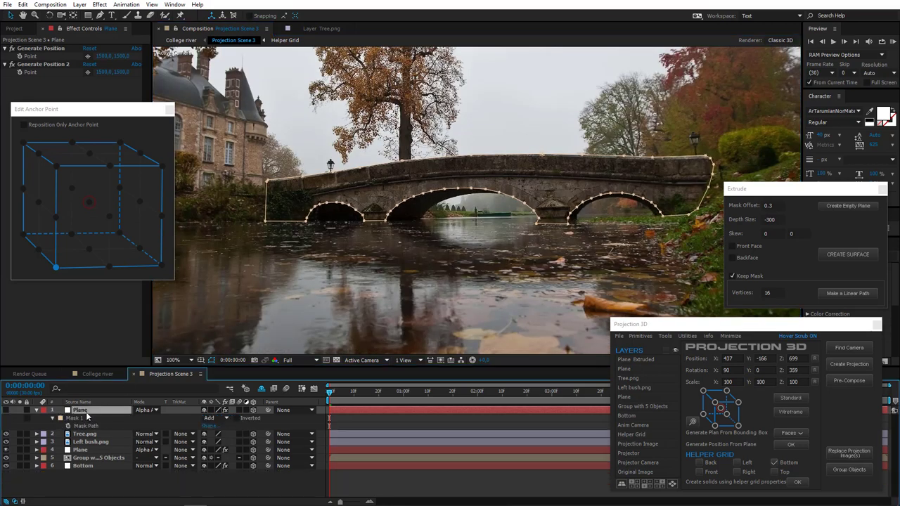
{"action": "left_click", "coordinate": [732, 246]}
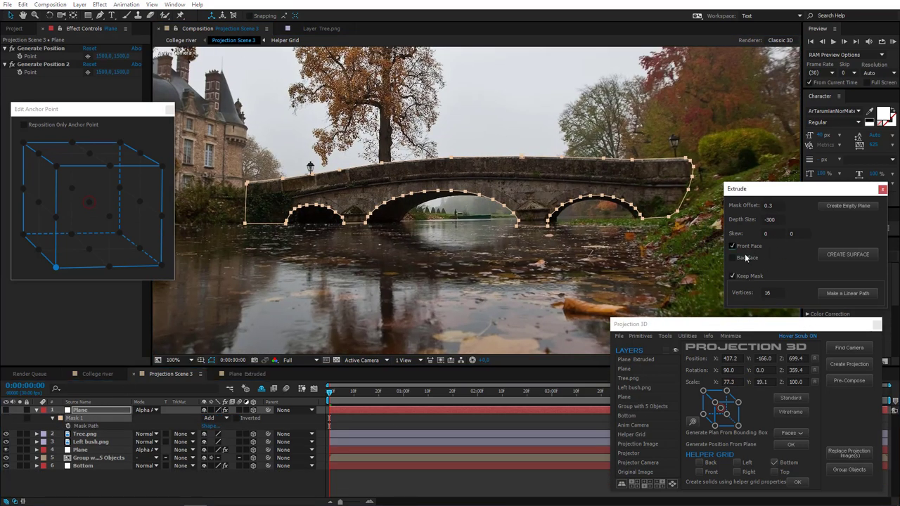
{"action": "left_click", "coordinate": [732, 257]}
{"action": "left_click", "coordinate": [845, 255]}
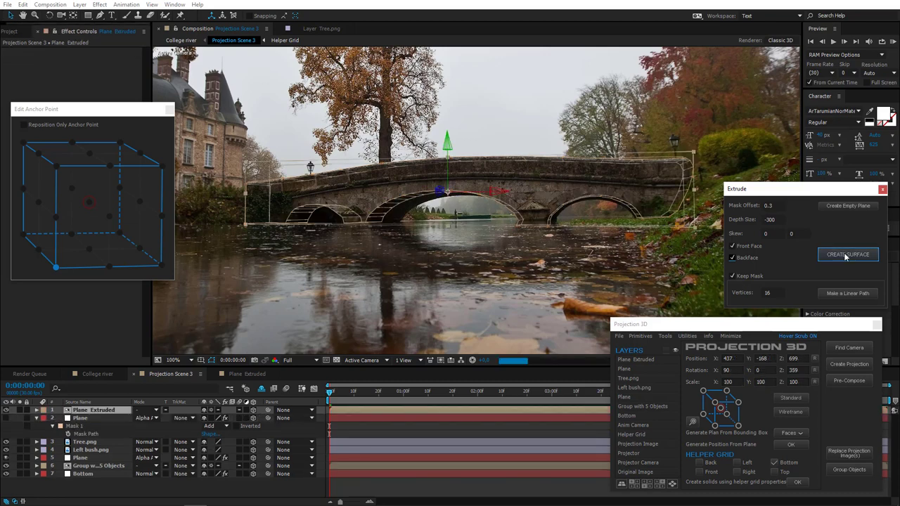
Set the Plane Extruded layer's anchor point to its lower-left front corner and increase only its Z scale
{"action": "left_click", "coordinate": [56, 269]}
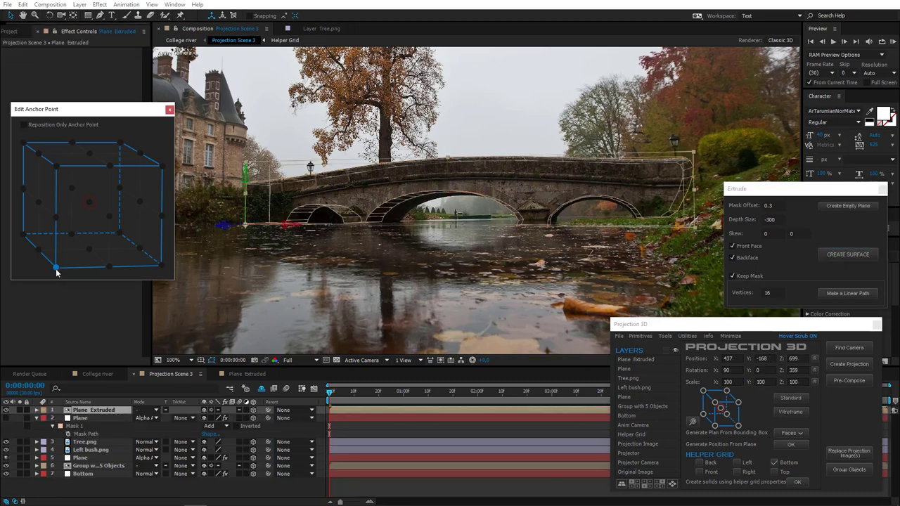
{"action": "left_click", "coordinate": [98, 411]}
{"action": "key", "text": "s"}
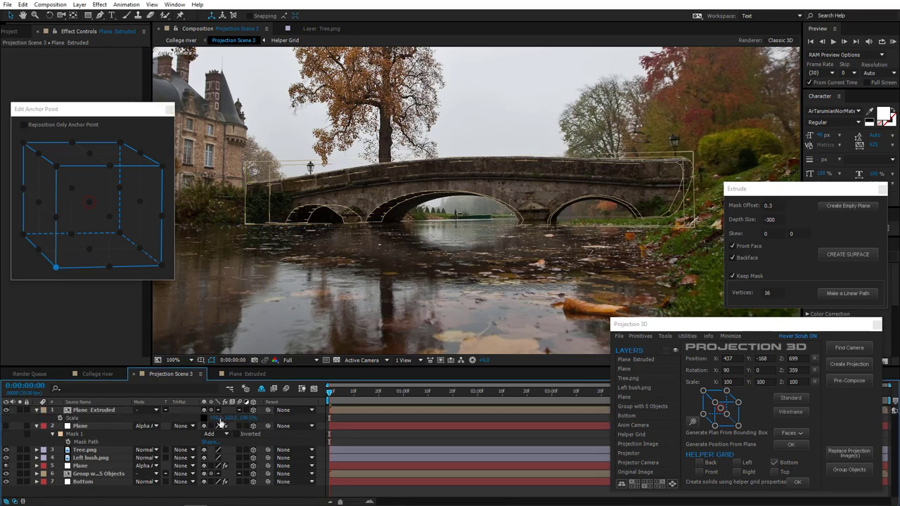
{"action": "left_click_drag", "start_coordinate": [273, 410], "coordinate": [311, 405]}
{"action": "left_click", "coordinate": [308, 406]}
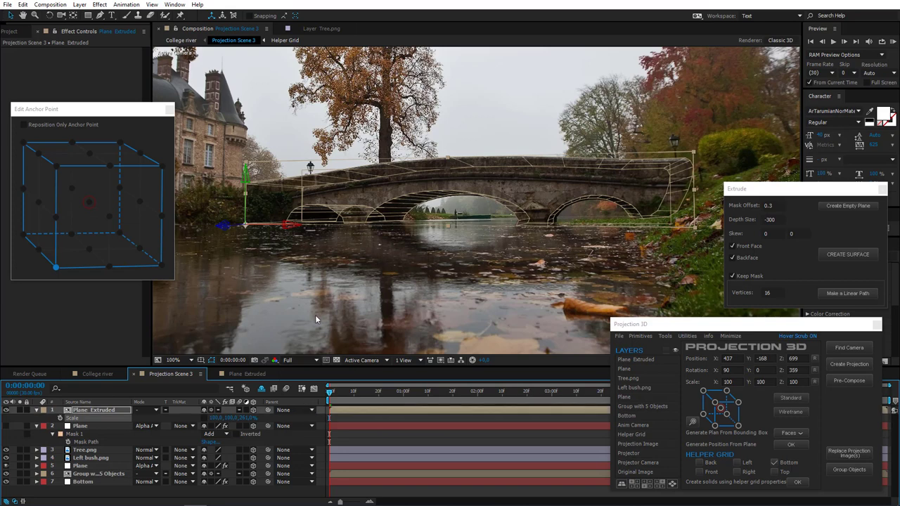
Set the Plane Extruded layer's Y rotation to 11° and check the wireframe against the bridge
{"action": "key", "text": "r"}
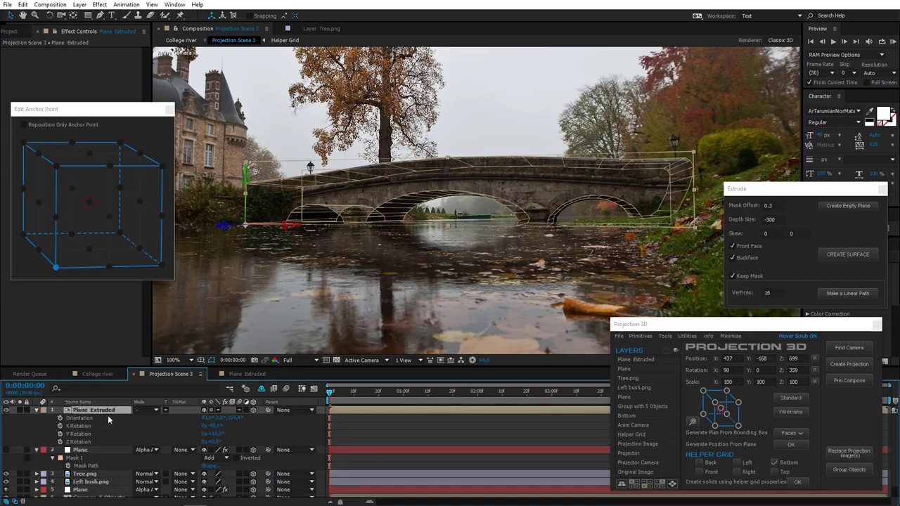
{"action": "left_click", "coordinate": [218, 436]}
{"action": "type", "text": "11.8"}
{"action": "key", "text": "Return"}
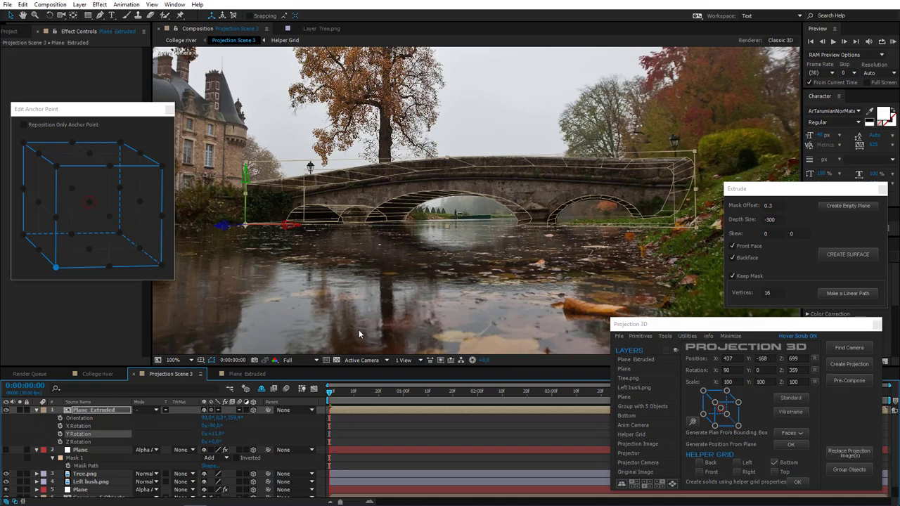
{"action": "key", "text": "period"}
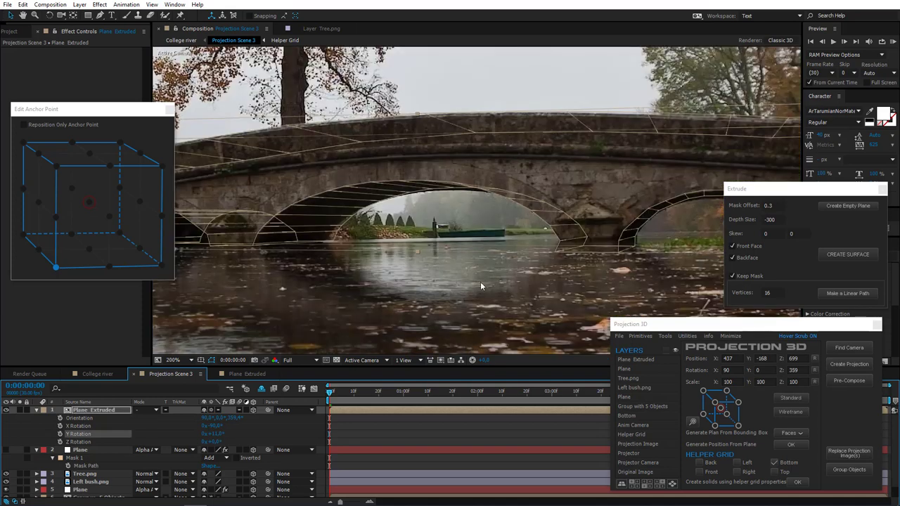
{"action": "mouse_move", "coordinate": [448, 288]}
{"action": "left_mouse_down"}
{"action": "mouse_move", "coordinate": [328, 282]}
{"action": "mouse_move", "coordinate": [444, 278]}
{"action": "left_mouse_up"}
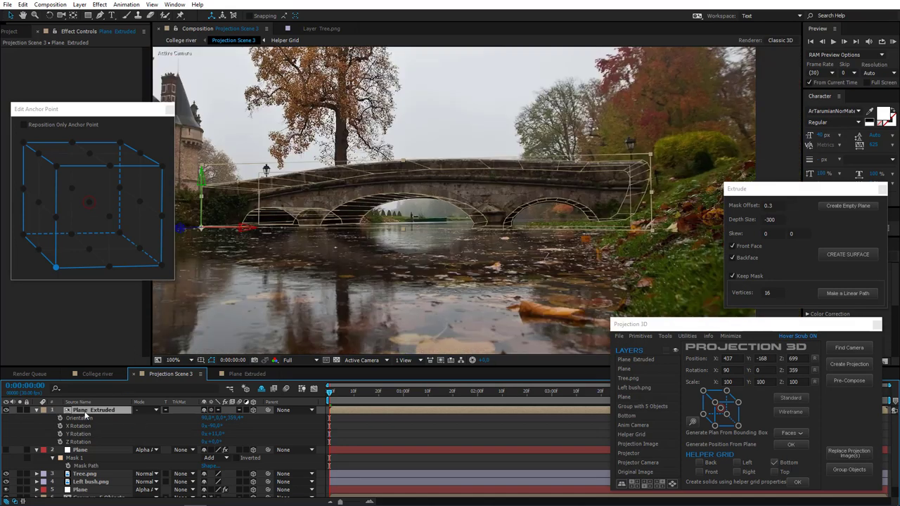
In the Top view, move the visible bridge Plane layer back to the rear edge of the extruded bridge
{"action": "left_click", "coordinate": [96, 418]}
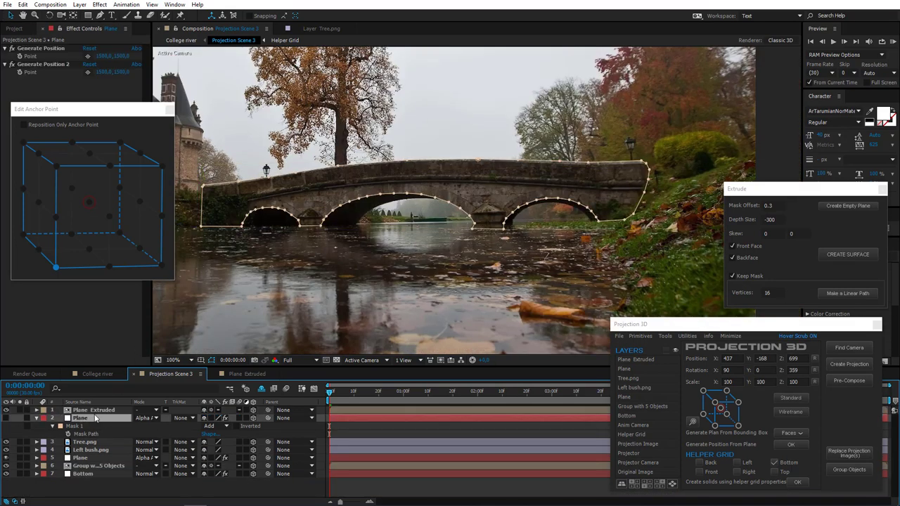
{"action": "left_click", "coordinate": [101, 411]}
{"action": "left_click", "coordinate": [364, 360]}
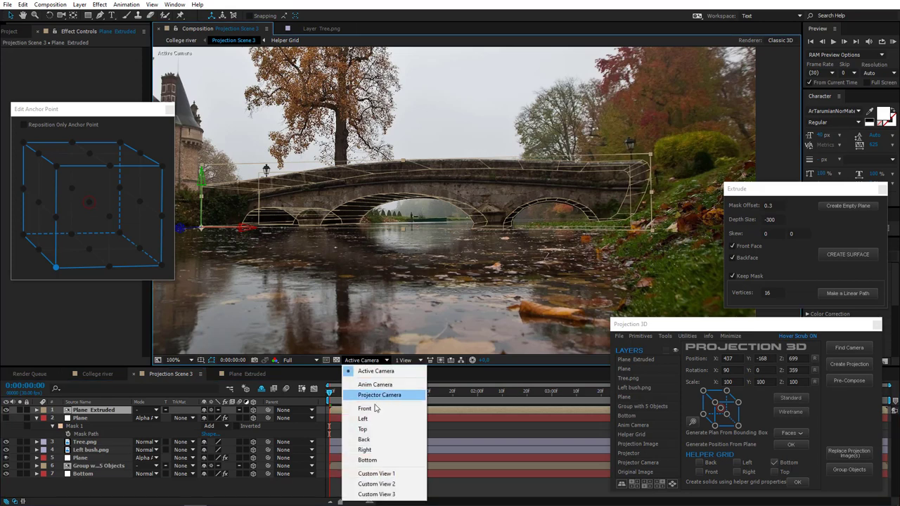
{"action": "left_click", "coordinate": [364, 430]}
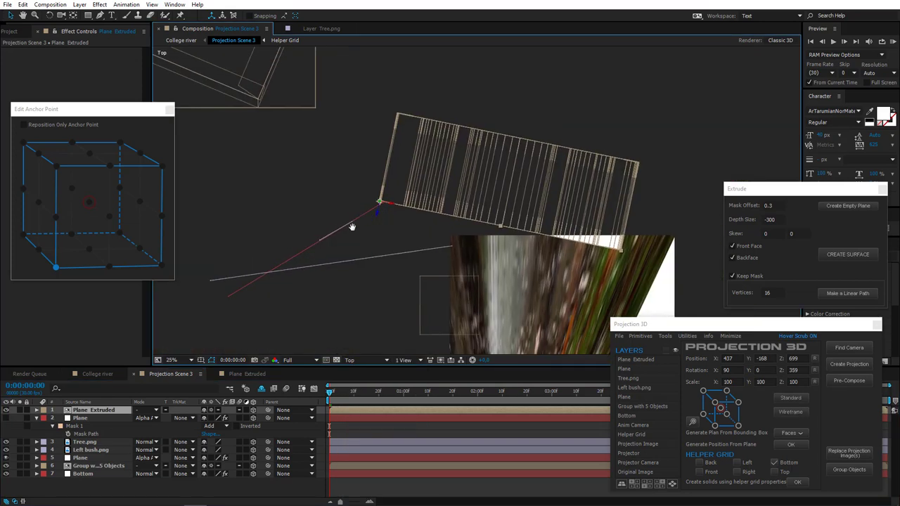
{"action": "left_click", "coordinate": [87, 419]}
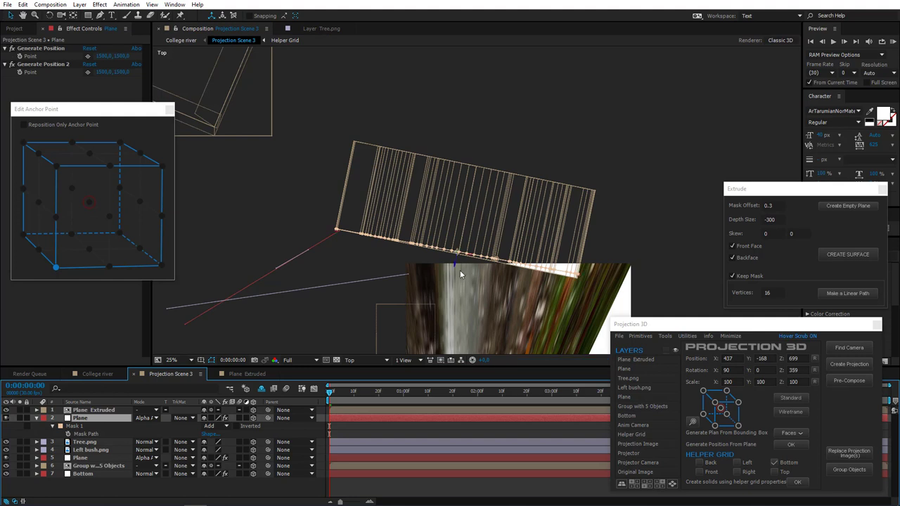
{"action": "left_click_drag", "start_coordinate": [458, 256], "coordinate": [475, 173]}
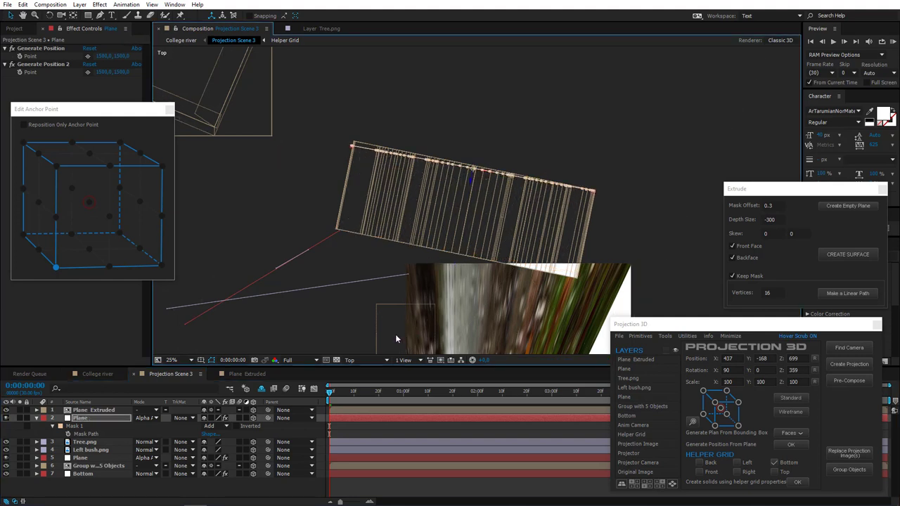
From the Active Camera view, place the Plane's Generate Position point at the tree trunk's base on the bridge and close the Extrude window
{"action": "left_click", "coordinate": [363, 360]}
{"action": "left_click", "coordinate": [371, 371]}
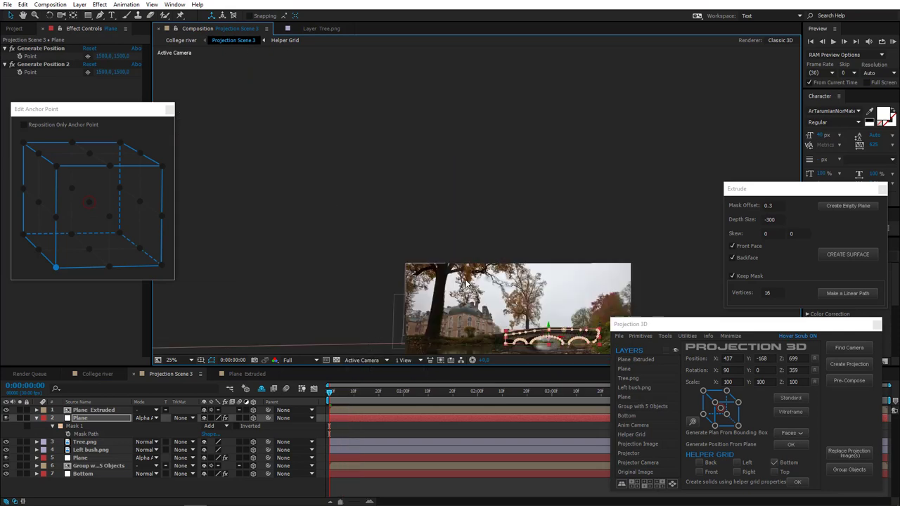
{"action": "scroll", "coordinate": [352, 161], "scroll_direction": "up", "scroll_amount": 4}
{"action": "left_click_drag", "start_coordinate": [304, 250], "coordinate": [484, 224]}
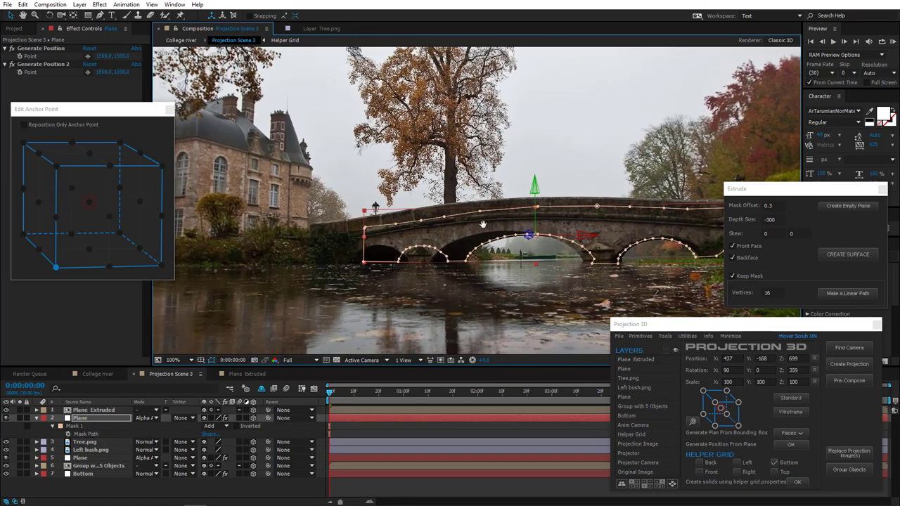
{"action": "scroll", "coordinate": [453, 223], "scroll_direction": "up", "scroll_amount": 2}
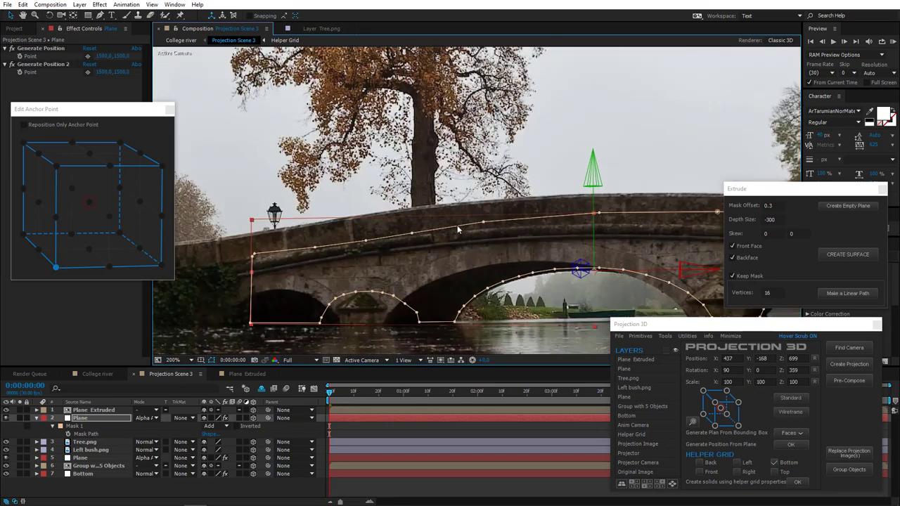
{"action": "left_click", "coordinate": [88, 56]}
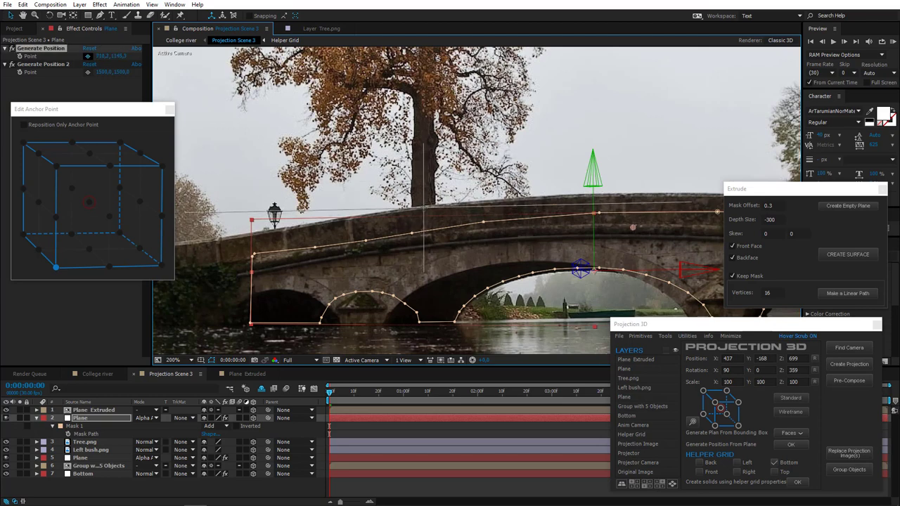
{"action": "left_click", "coordinate": [425, 209]}
{"action": "left_click_drag", "start_coordinate": [472, 205], "coordinate": [317, 185]}
{"action": "left_click", "coordinate": [883, 189]}
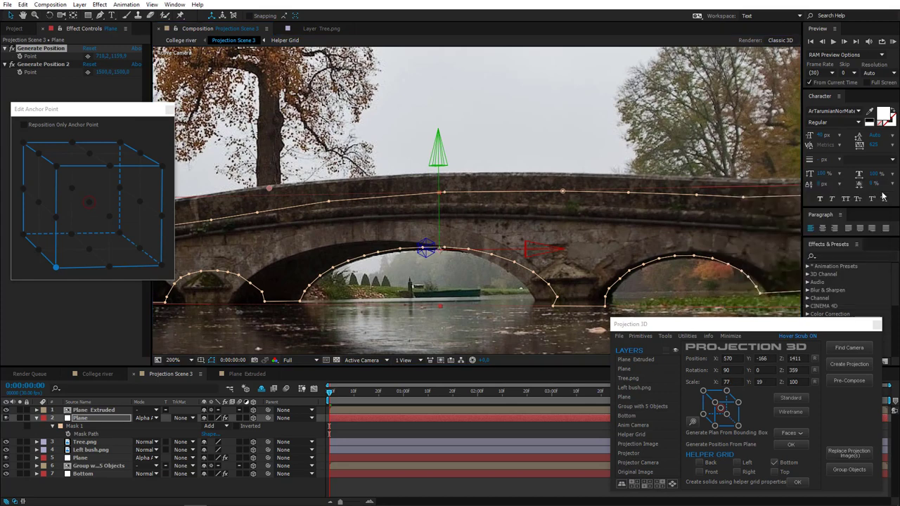
Import the Bridge tree image from the College river folder into the scene at the generated position
{"action": "left_click", "coordinate": [621, 339]}
{"action": "left_click", "coordinate": [633, 346]}
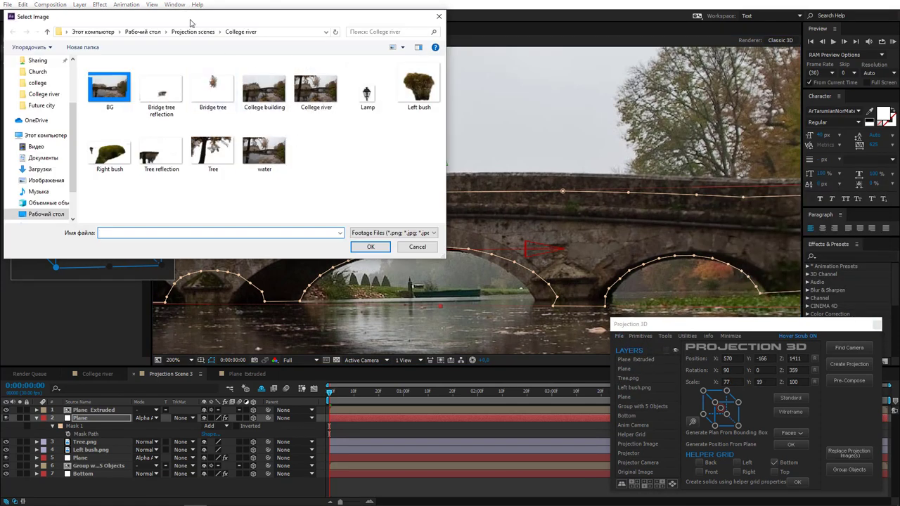
{"action": "left_click_drag", "start_coordinate": [190, 23], "coordinate": [209, 234]}
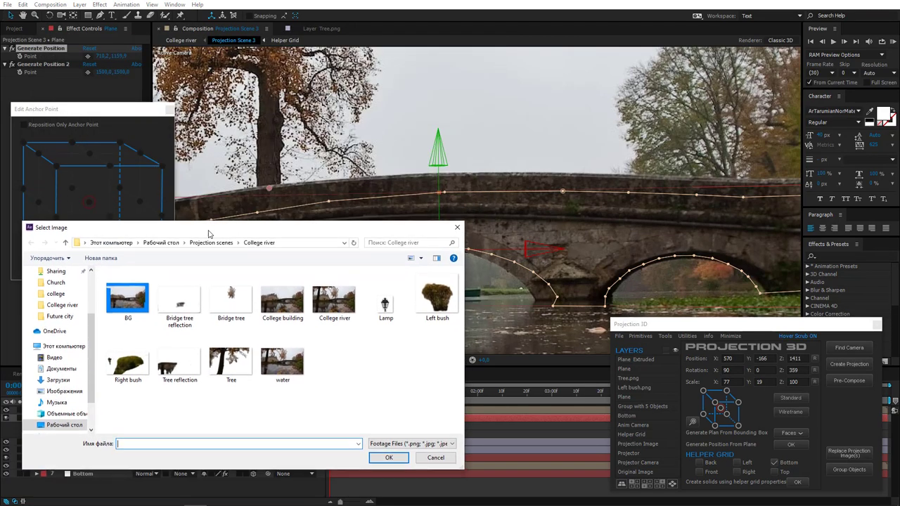
{"action": "left_click", "coordinate": [234, 296]}
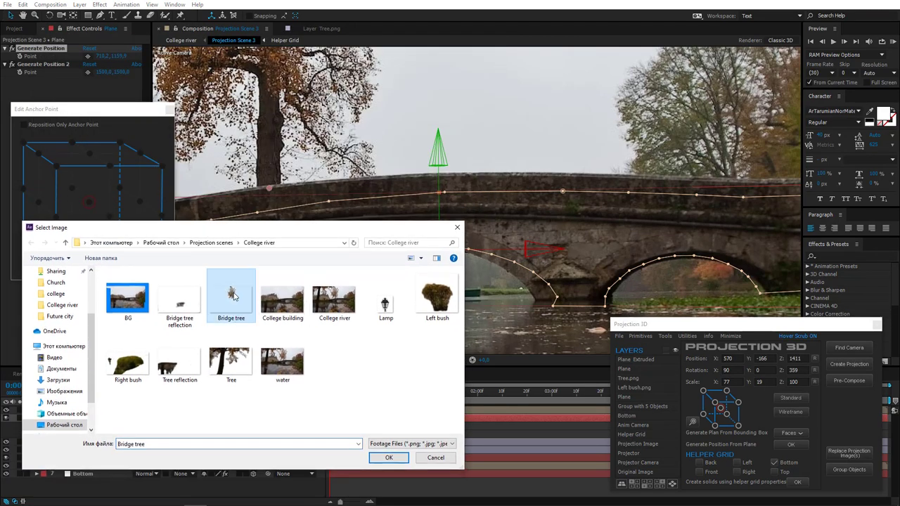
{"action": "left_click", "coordinate": [389, 458]}
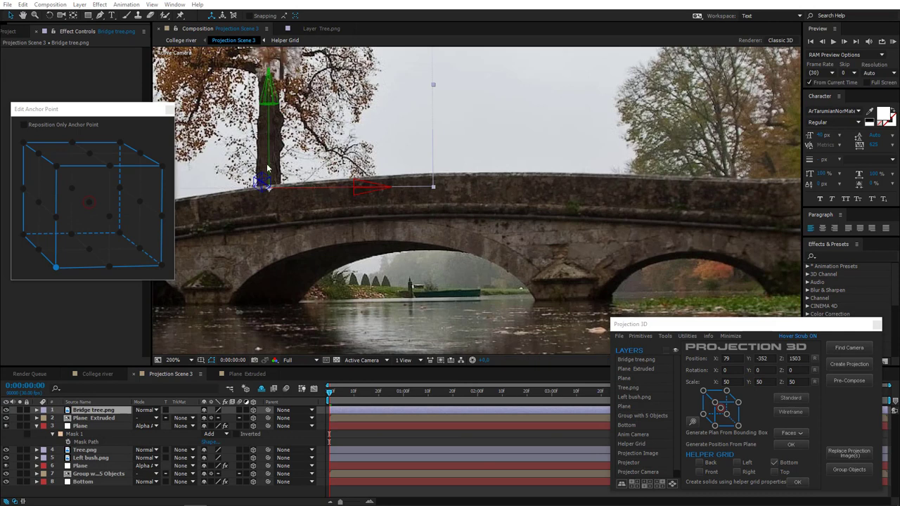
Move the Bridge tree.png layer's anchor point to the base of its trunk and inspect the placement on the bridge
{"action": "left_click_drag", "start_coordinate": [273, 162], "coordinate": [384, 253]}
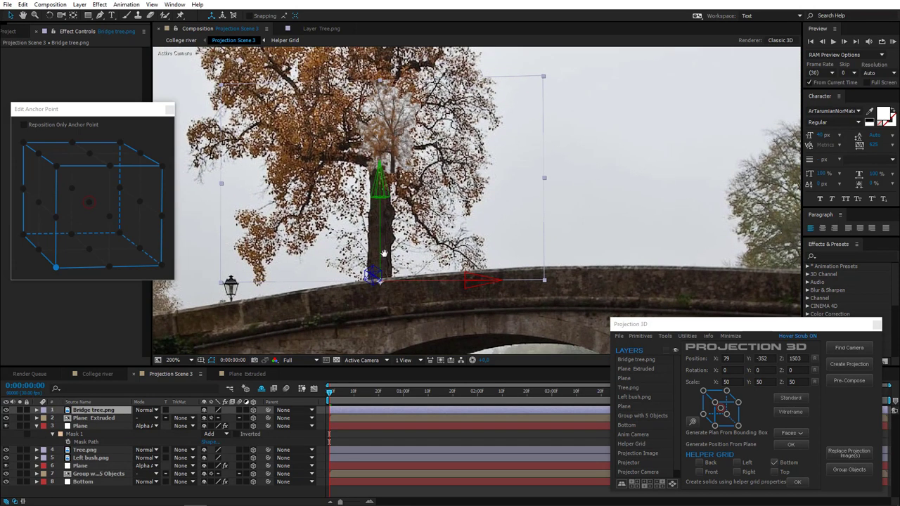
{"action": "double_click", "coordinate": [106, 411]}
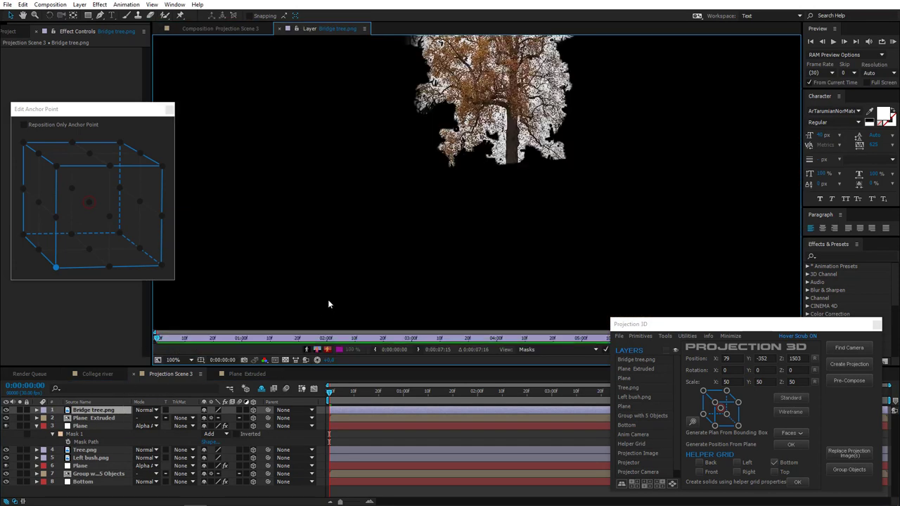
{"action": "scroll", "coordinate": [435, 323], "scroll_direction": "down", "scroll_amount": 2}
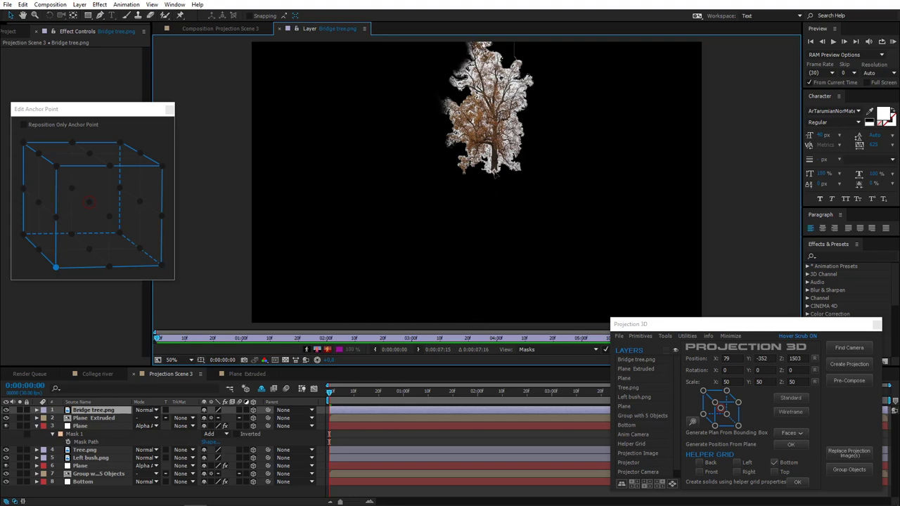
{"action": "left_click", "coordinate": [232, 29]}
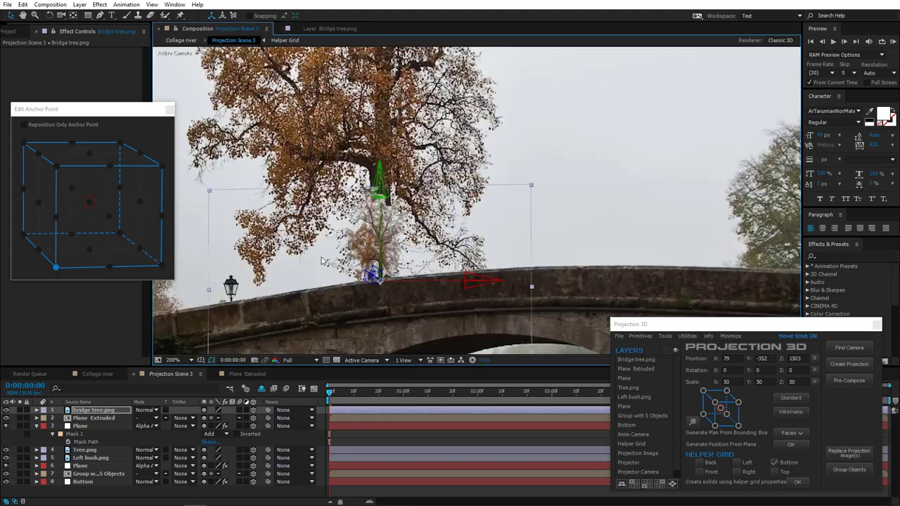
{"action": "left_click_drag", "start_coordinate": [341, 252], "coordinate": [359, 211]}
{"action": "scroll", "coordinate": [360, 213], "scroll_direction": "up", "scroll_amount": 1}
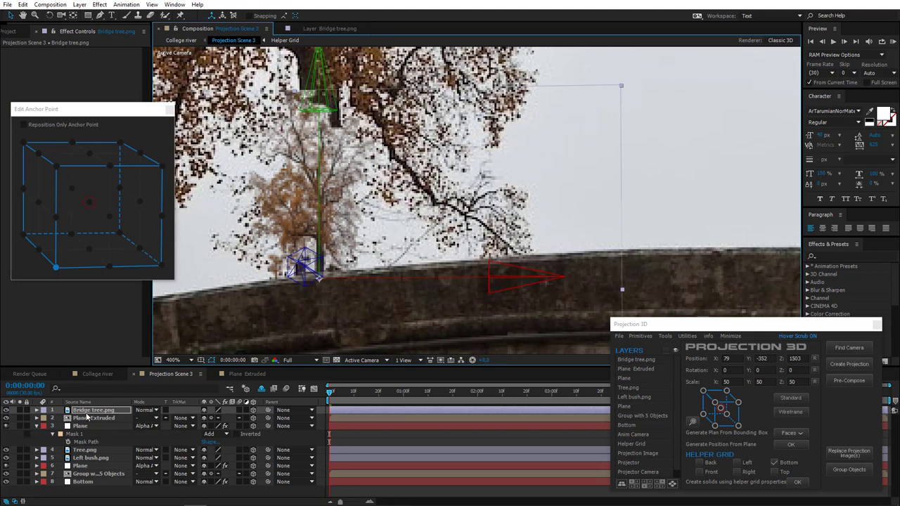
Scale up the Bridge tree.png layer uniformly to match the photo's tree, and compare by toggling the layer's visibility
{"action": "key", "text": "s"}
{"action": "left_click_drag", "start_coordinate": [213, 420], "coordinate": [311, 410]}
{"action": "scroll", "coordinate": [431, 161], "scroll_direction": "down", "scroll_amount": 2}
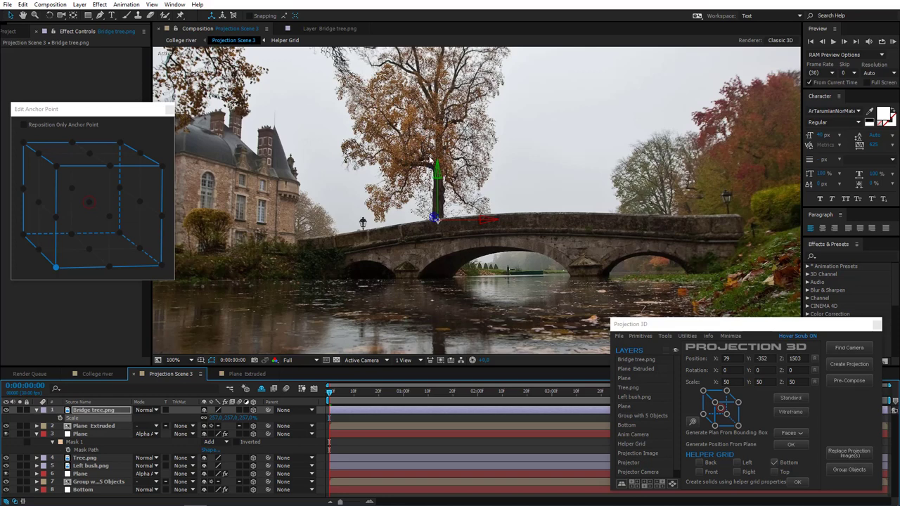
{"action": "left_click_drag", "start_coordinate": [431, 161], "coordinate": [363, 234]}
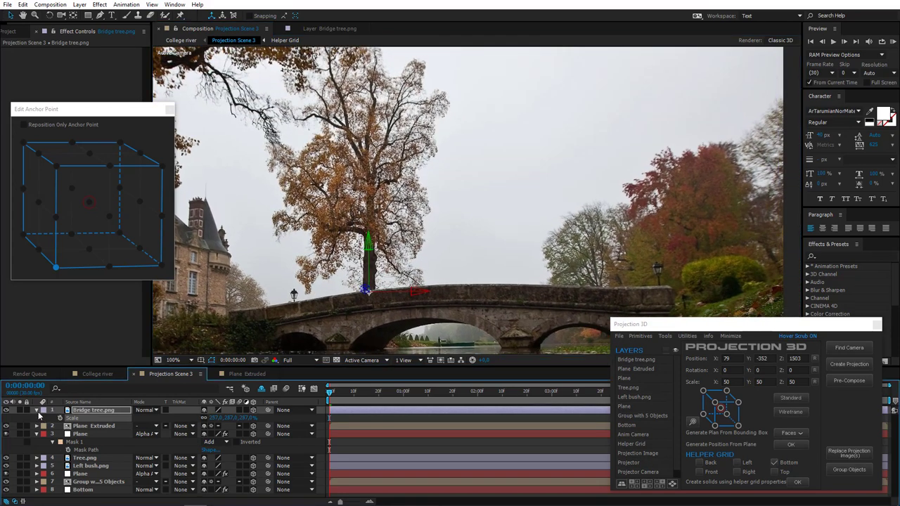
{"action": "left_click", "coordinate": [7, 411]}
{"action": "left_click", "coordinate": [6, 412]}
Adjust the Bridge tree.png layer's orientation slightly, set its scale to about 276%, and collapse the open layer properties
{"action": "left_click", "coordinate": [90, 412]}
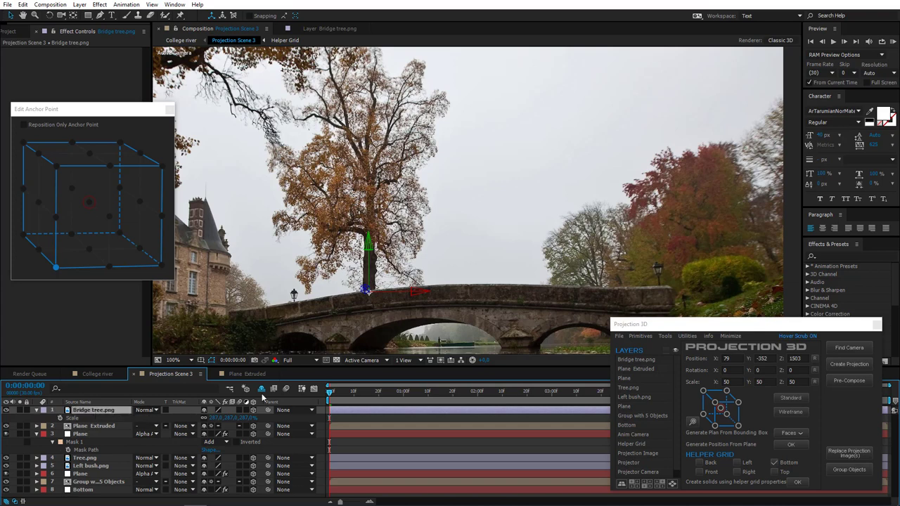
{"action": "left_click", "coordinate": [49, 15]}
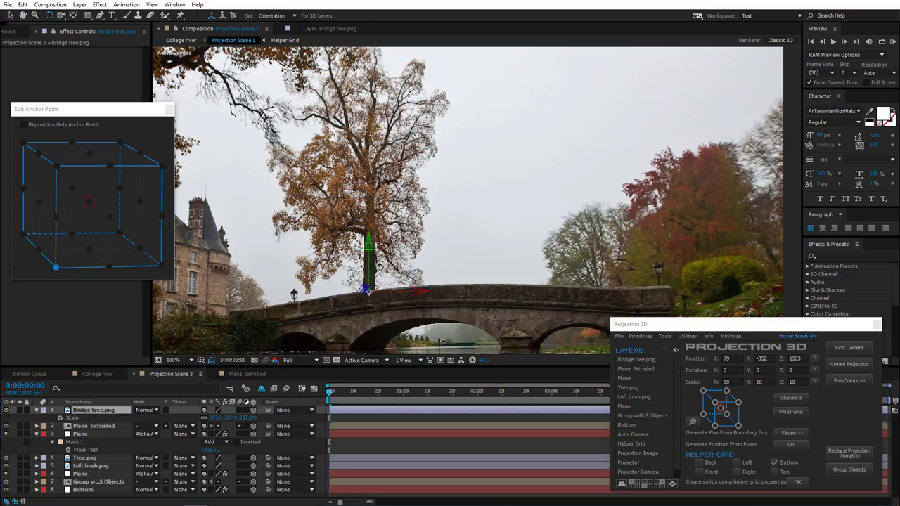
{"action": "left_click_drag", "start_coordinate": [370, 261], "coordinate": [383, 307]}
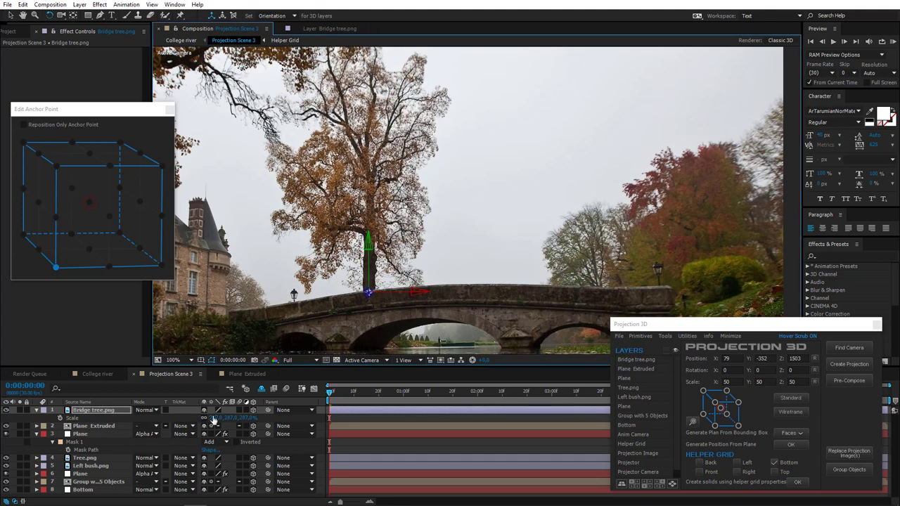
{"action": "left_click_drag", "start_coordinate": [214, 419], "coordinate": [208, 419]}
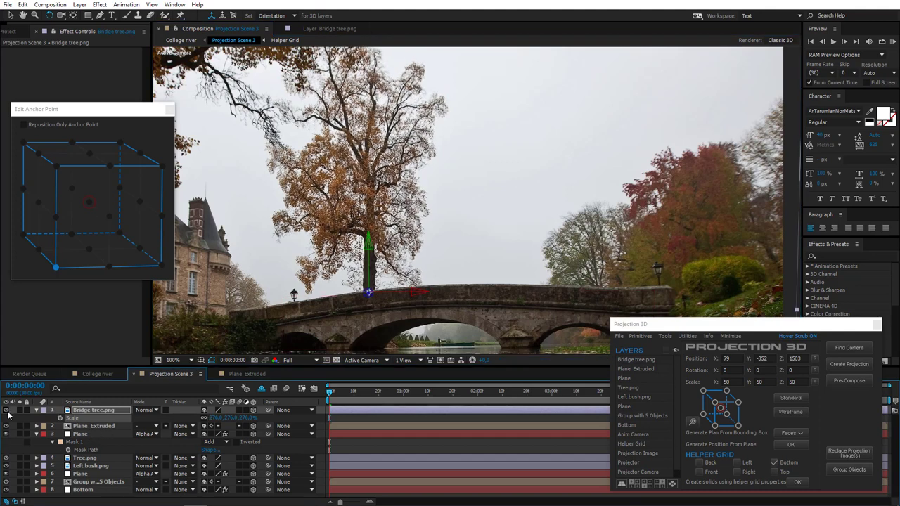
{"action": "left_click", "coordinate": [37, 410]}
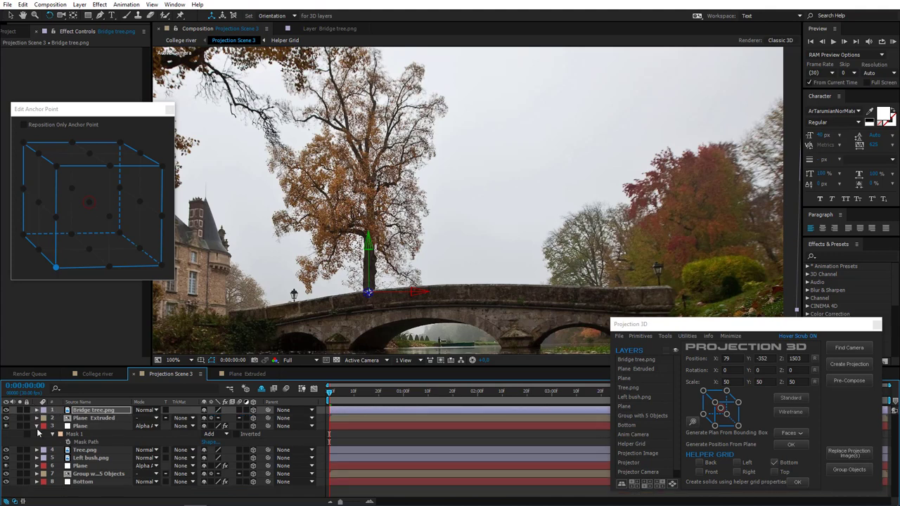
{"action": "left_click", "coordinate": [37, 427]}
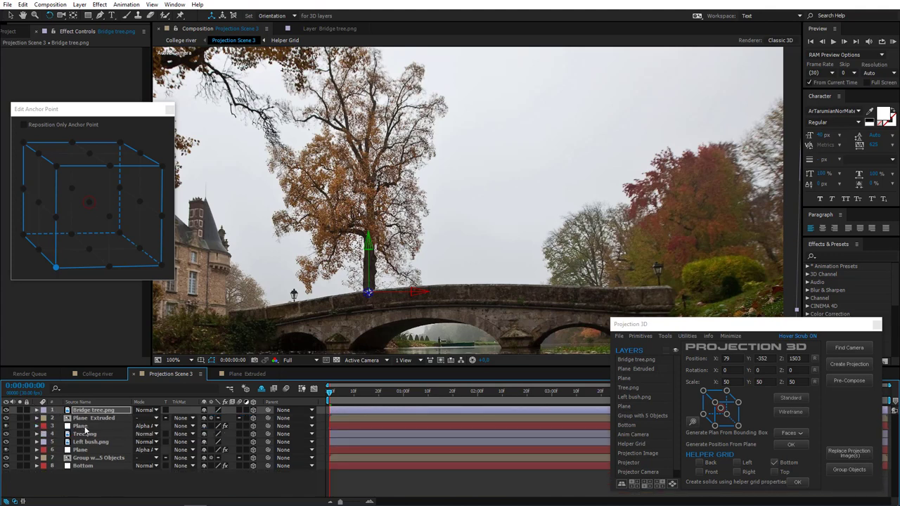
Generate a plane from the Front face of the Plane Extruded bridge's bounding box
{"action": "left_click", "coordinate": [109, 426]}
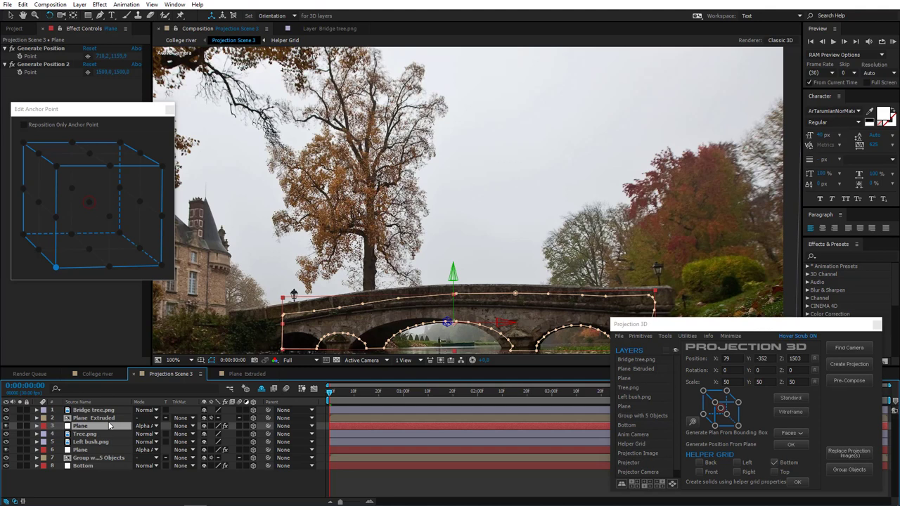
{"action": "left_click_drag", "start_coordinate": [284, 333], "coordinate": [372, 264]}
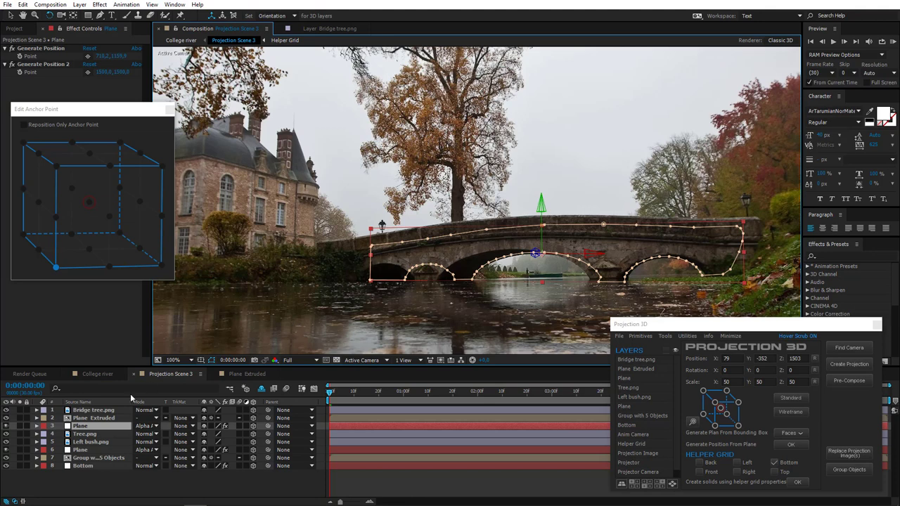
{"action": "left_click", "coordinate": [91, 419]}
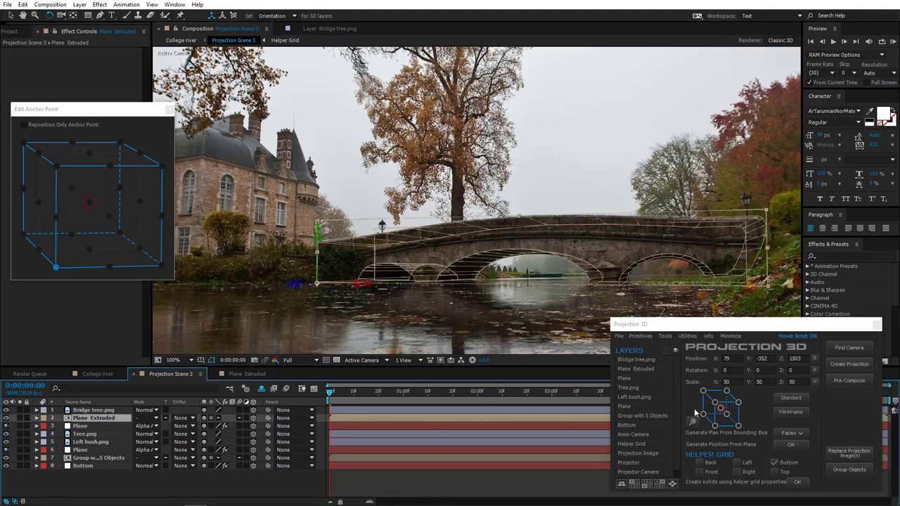
{"action": "left_click", "coordinate": [793, 434]}
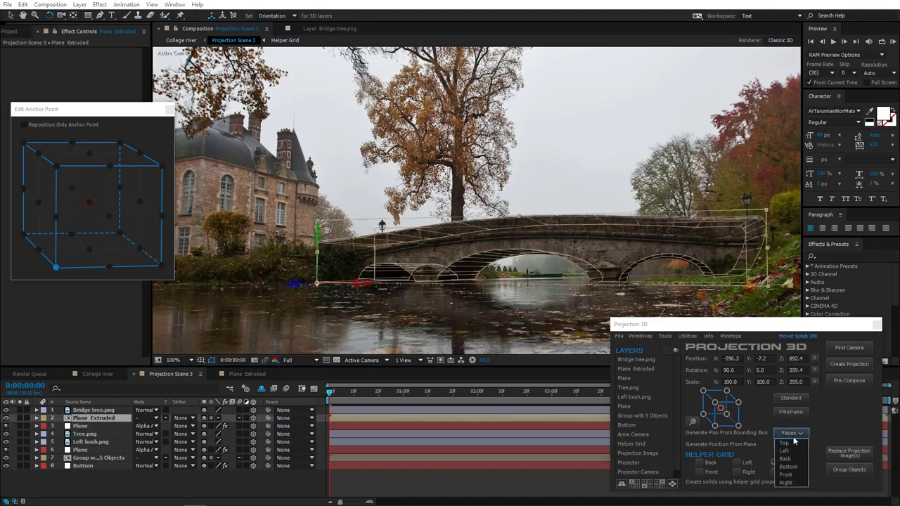
{"action": "left_click", "coordinate": [792, 477]}
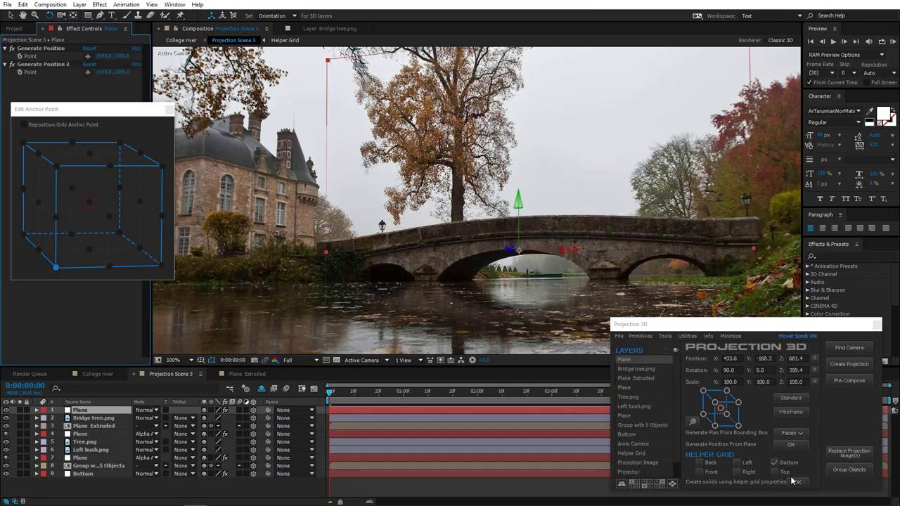
Place the new Plane's Generate Position point at the base of the lamp on the bridge beside the tree
{"action": "left_click", "coordinate": [88, 55]}
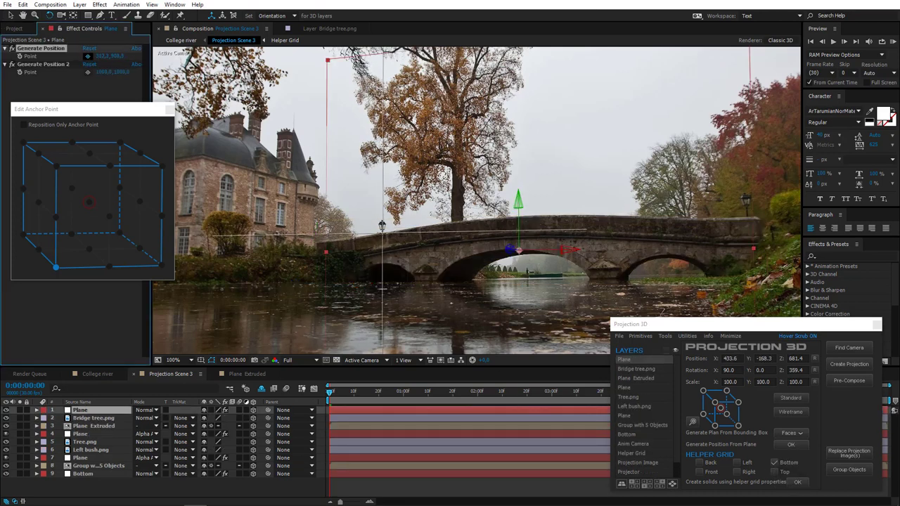
{"action": "left_click", "coordinate": [382, 227]}
{"action": "key", "text": "period"}
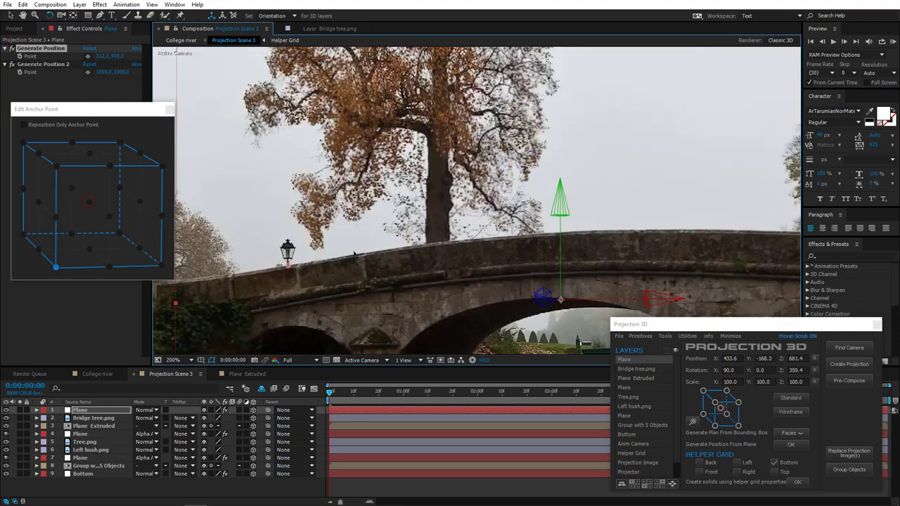
Import the Lamp image into the scene at the generated position
{"action": "left_click", "coordinate": [619, 337]}
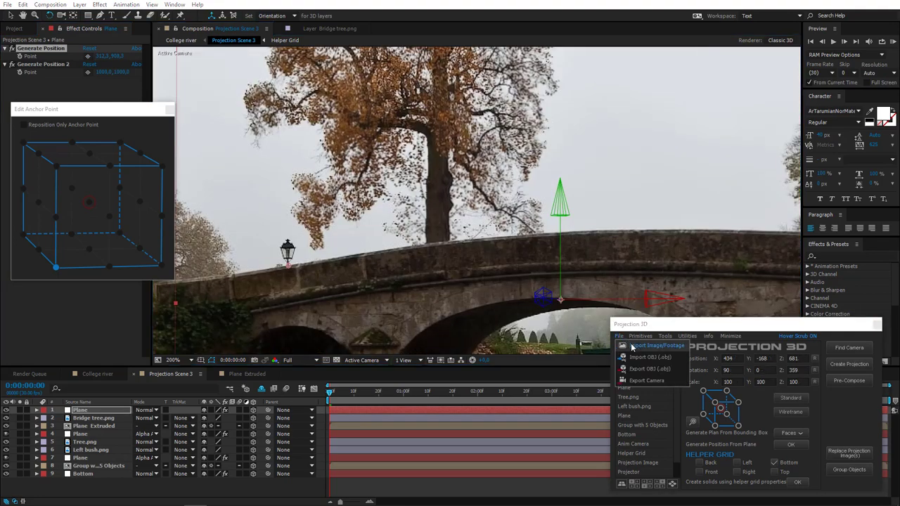
{"action": "left_click", "coordinate": [633, 346]}
{"action": "double_click", "coordinate": [386, 306]}
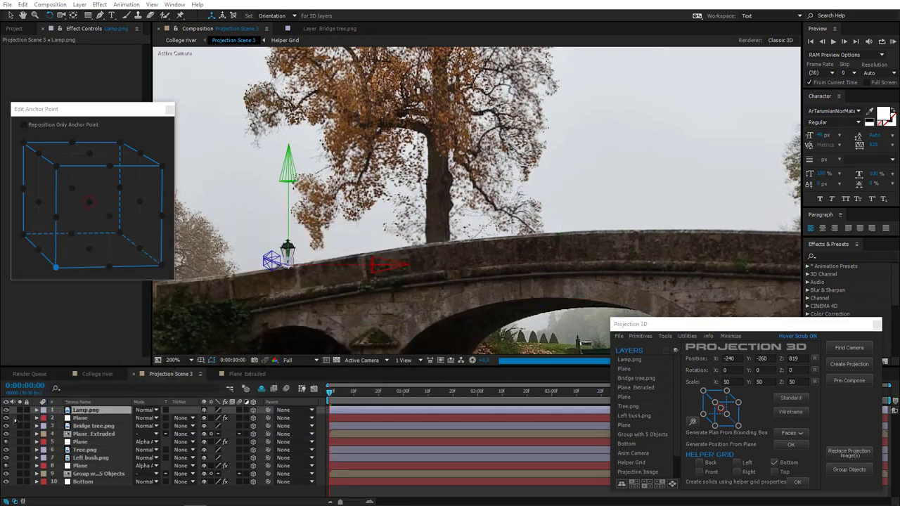
Scale the Lamp.png layer uniformly to about 218% to match the photo's lamp on the bridge
{"action": "left_click", "coordinate": [93, 413]}
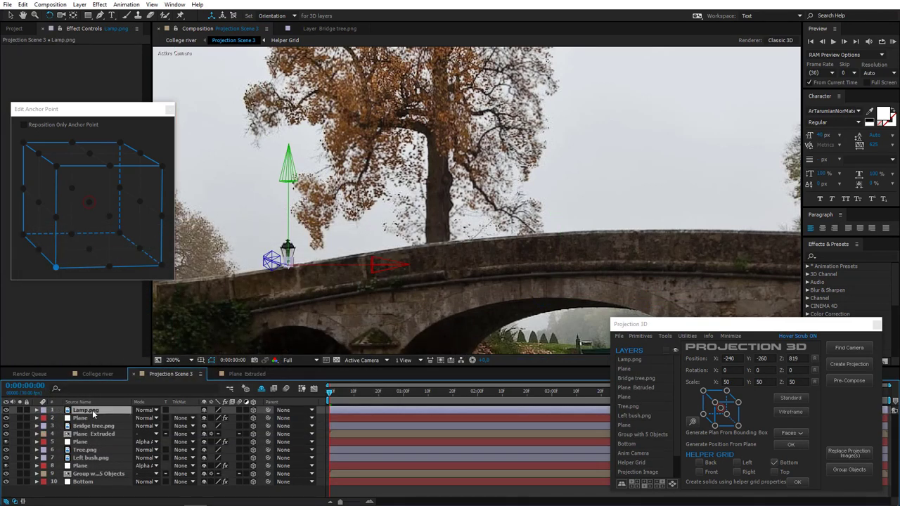
{"action": "key", "text": "s"}
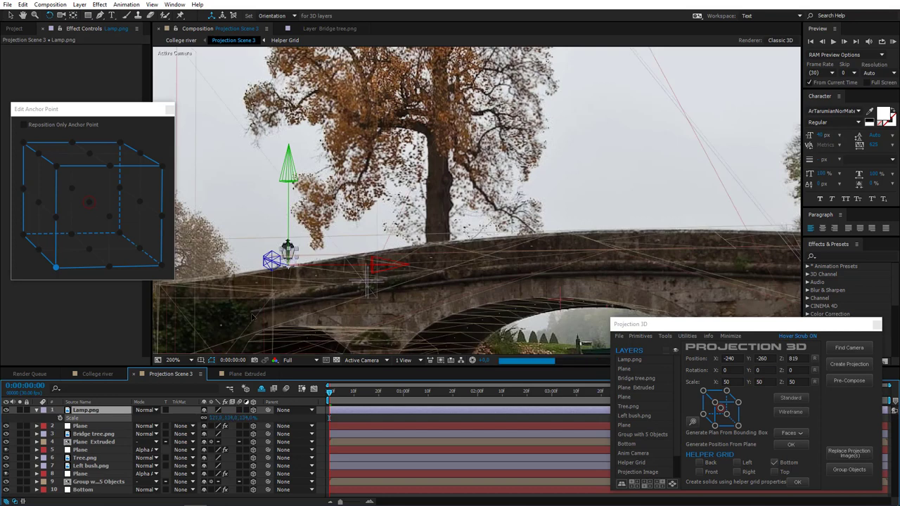
{"action": "scroll", "coordinate": [366, 253], "scroll_direction": "up", "scroll_amount": 2}
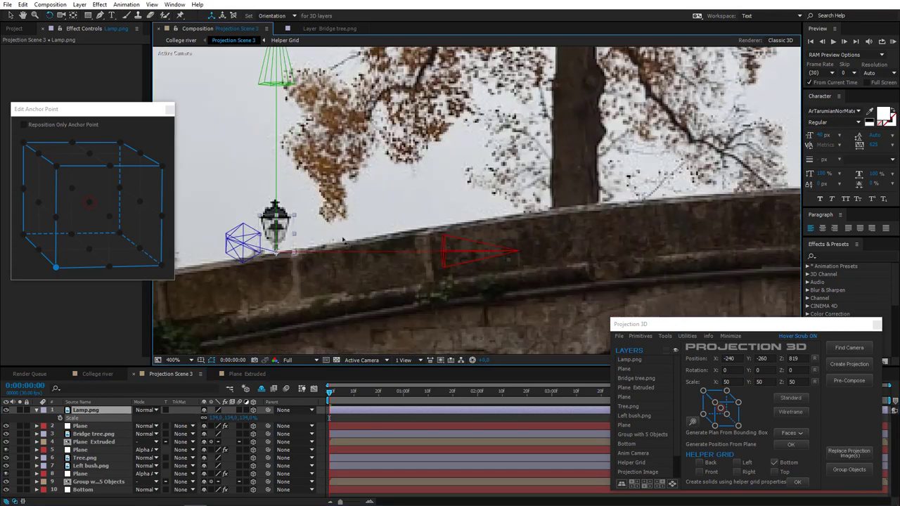
{"action": "left_click_drag", "start_coordinate": [302, 254], "coordinate": [395, 263]}
{"action": "left_click_drag", "start_coordinate": [221, 422], "coordinate": [231, 434]}
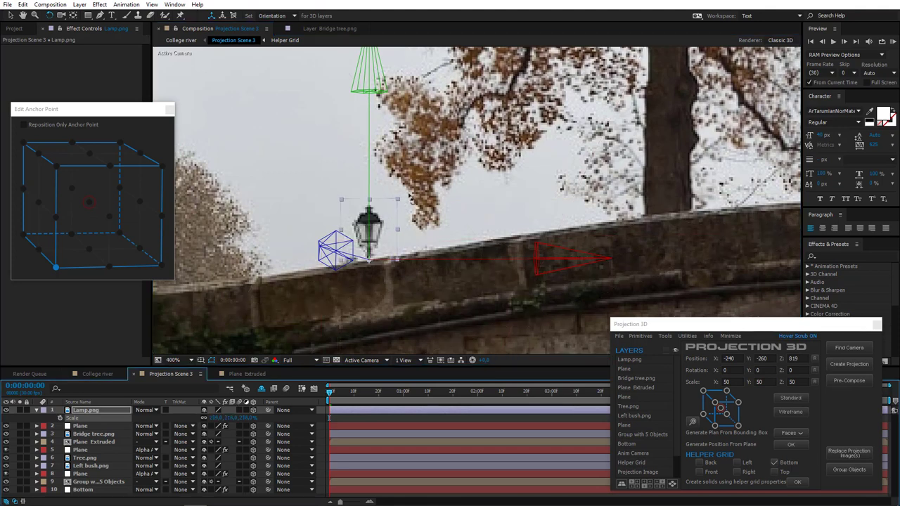
{"action": "key", "text": "slash"}
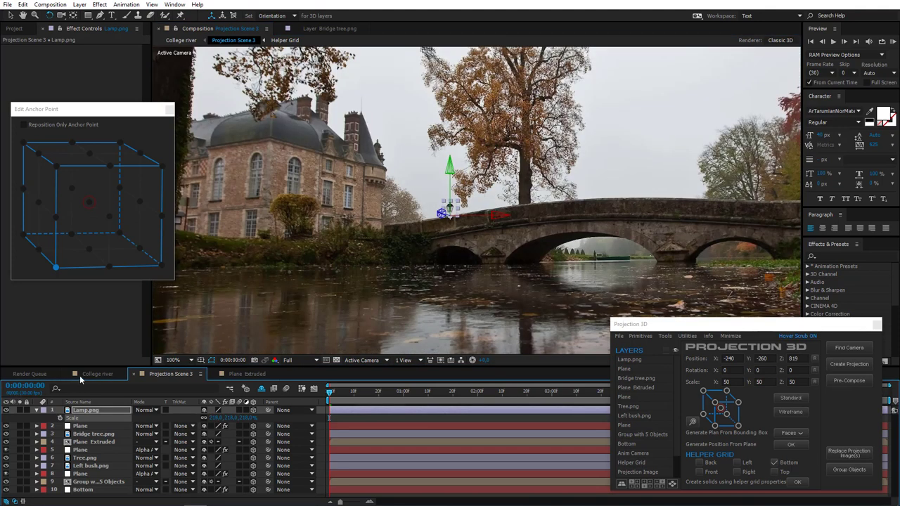
Inspect the lamp on the bridge in the College river composition, and close the Plane Extruded composition
{"action": "left_click", "coordinate": [97, 374]}
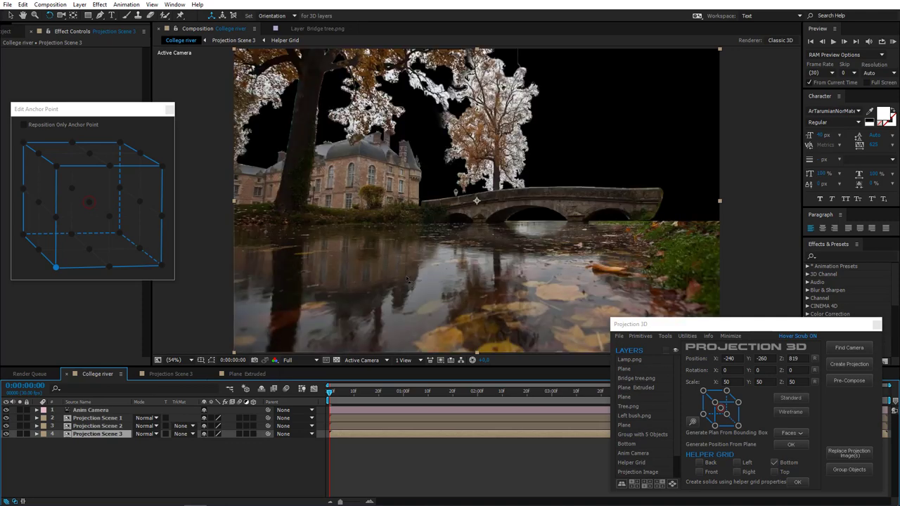
{"action": "key", "text": "slash"}
{"action": "key", "text": "period"}
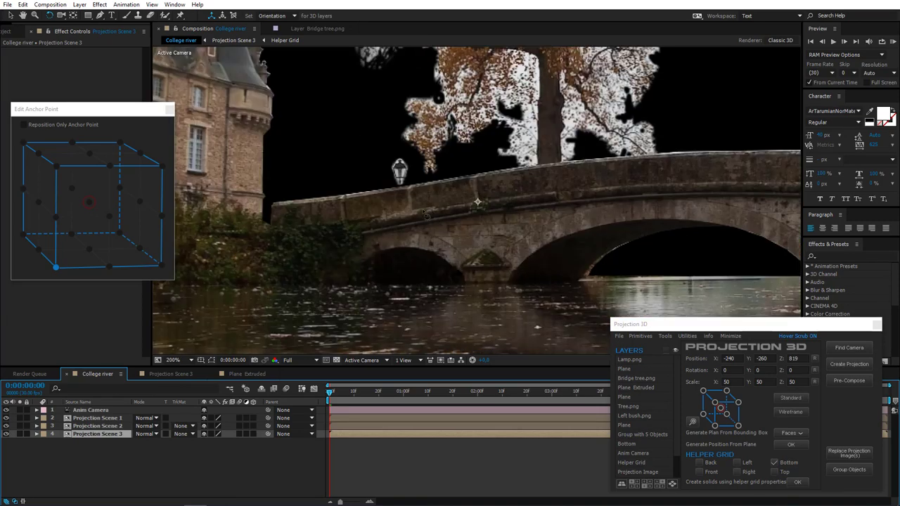
{"action": "left_click", "coordinate": [239, 374]}
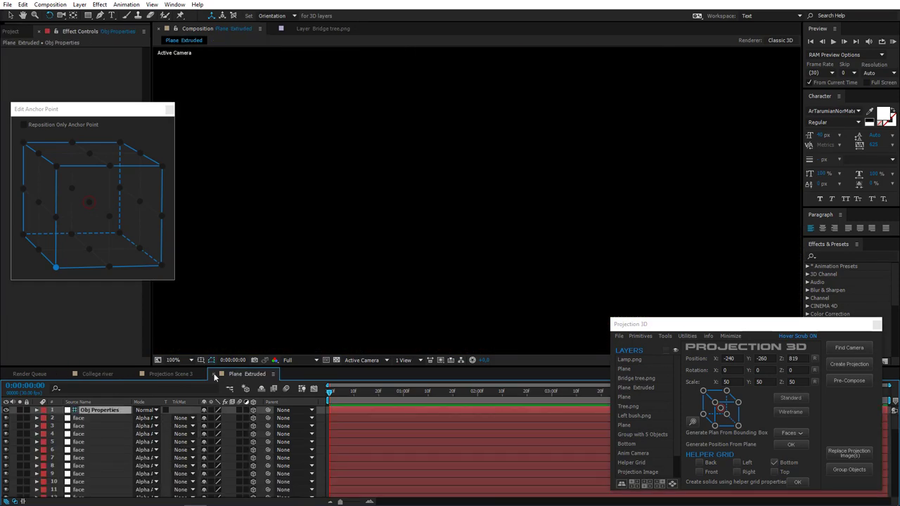
{"action": "left_click", "coordinate": [214, 373]}
Place the Bottom layer's Generate Position point where the leafy bank meets the water near the bridge, and generate a plane from it
{"action": "key", "text": "comma"}
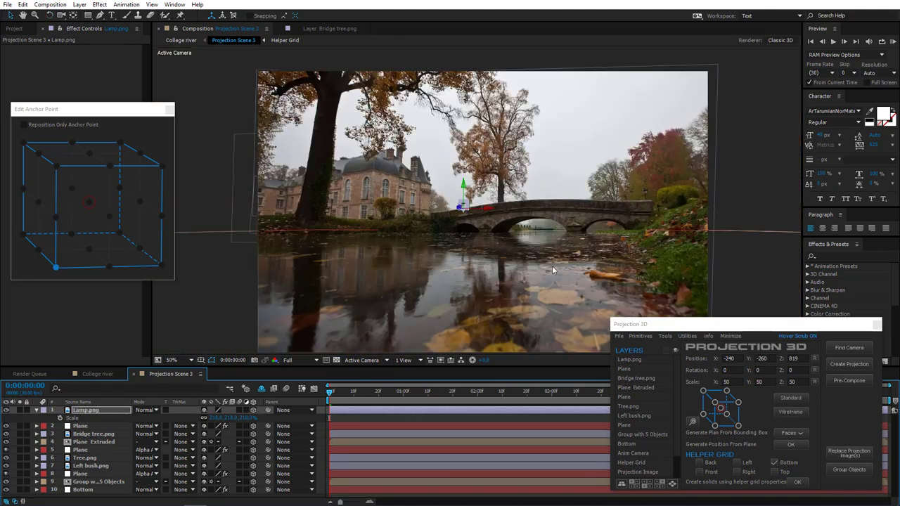
{"action": "left_click_drag", "start_coordinate": [553, 266], "coordinate": [389, 270]}
{"action": "key", "text": "period"}
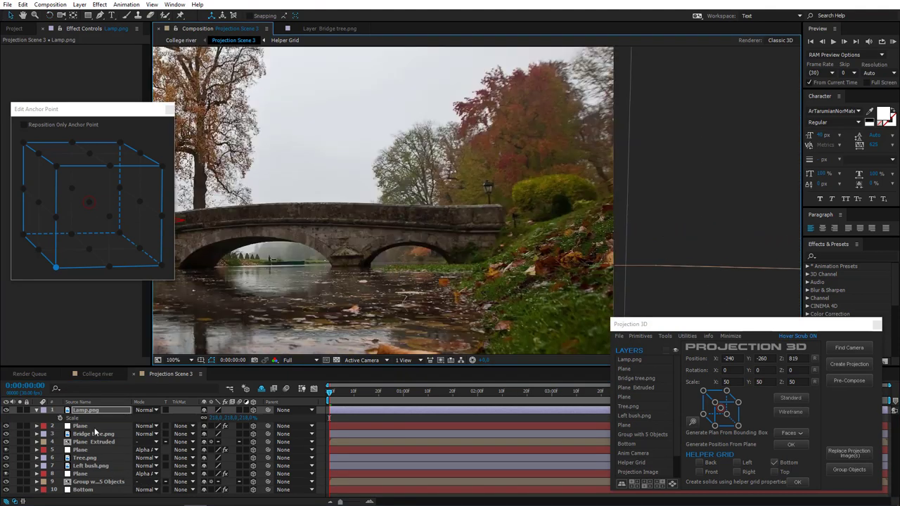
{"action": "key", "text": "s"}
{"action": "left_click", "coordinate": [90, 482]}
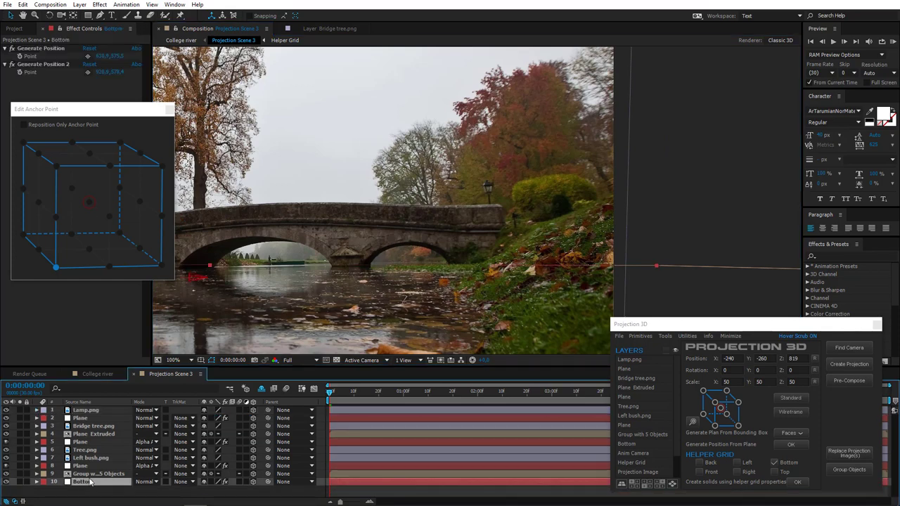
{"action": "left_click", "coordinate": [88, 57]}
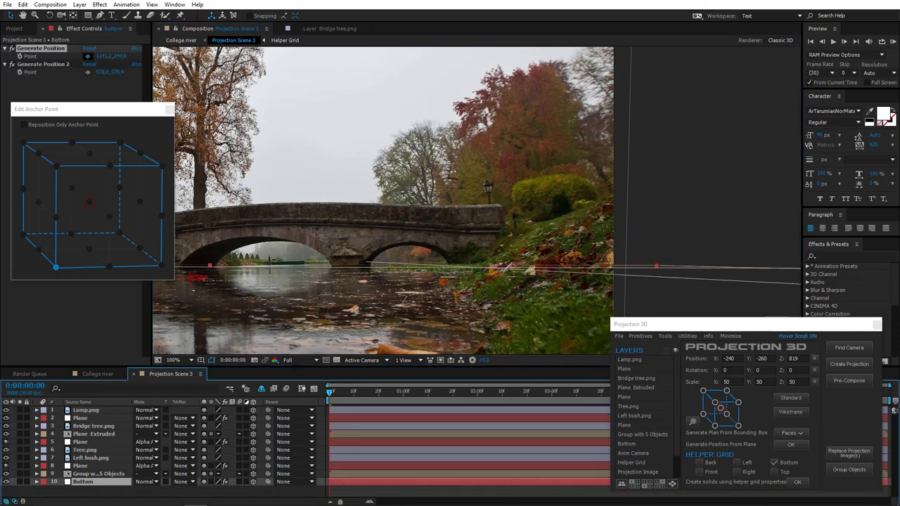
{"action": "left_click", "coordinate": [480, 265]}
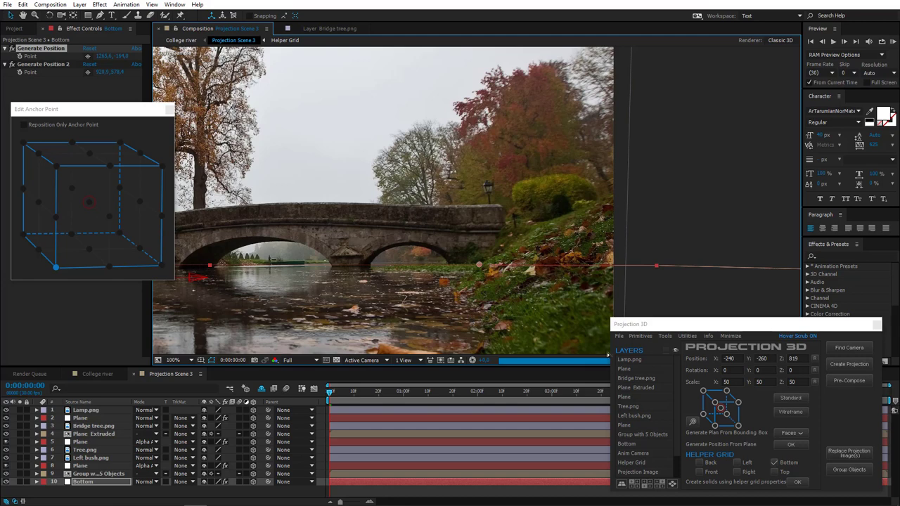
{"action": "left_click", "coordinate": [666, 337]}
{"action": "left_click", "coordinate": [684, 410]}
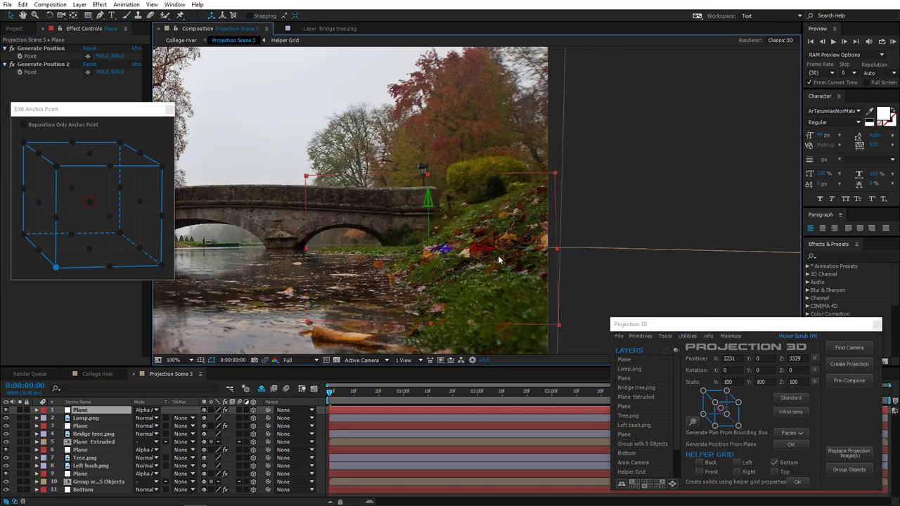
Generate a second plane from the Bottom layer's Generate Position point, moved closer to the camera along the grassy bank's waterline
{"action": "left_click_drag", "start_coordinate": [423, 297], "coordinate": [375, 231]}
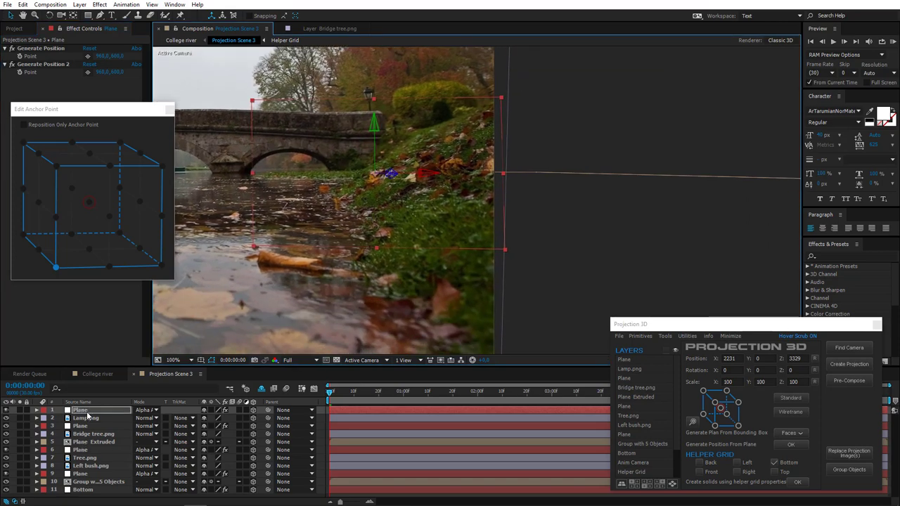
{"action": "left_click", "coordinate": [91, 491]}
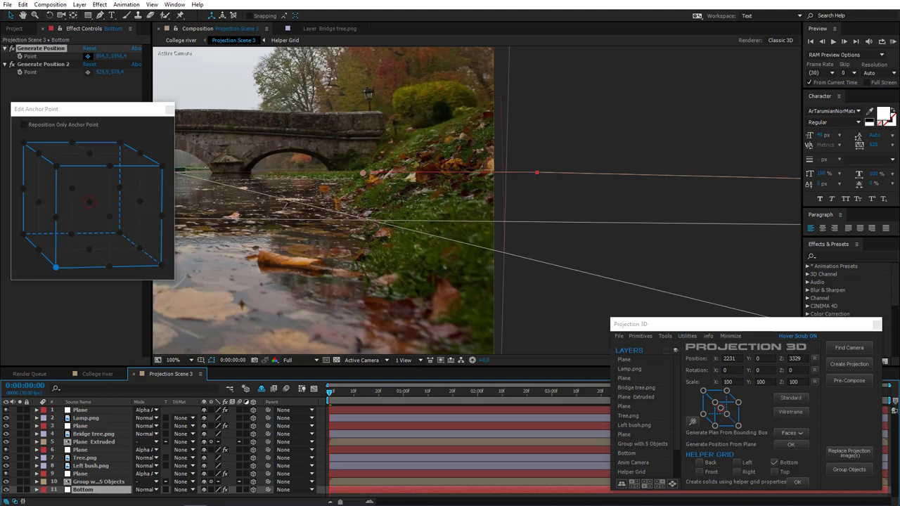
{"action": "left_click", "coordinate": [363, 251]}
{"action": "left_click", "coordinate": [664, 336]}
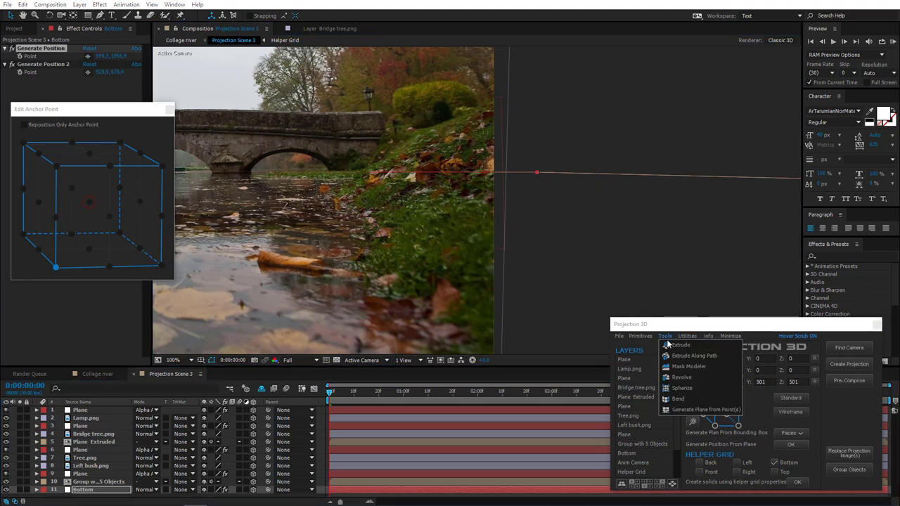
{"action": "left_click", "coordinate": [688, 411]}
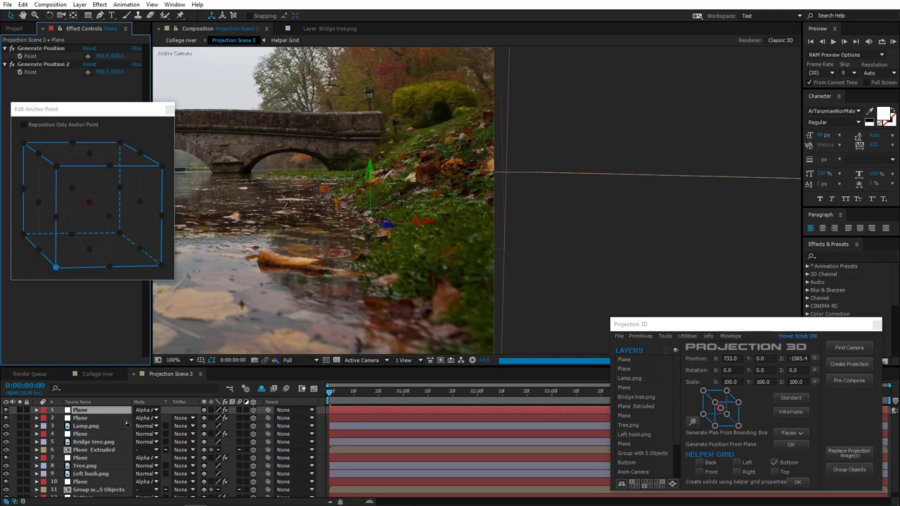
Place the Bottom layer's Generate Position point on the fallen leaves at the lower bank near the camera, and generate a third bank plane from it
{"action": "scroll", "coordinate": [93, 482], "scroll_direction": "down", "scroll_amount": 1}
{"action": "left_click", "coordinate": [83, 493]}
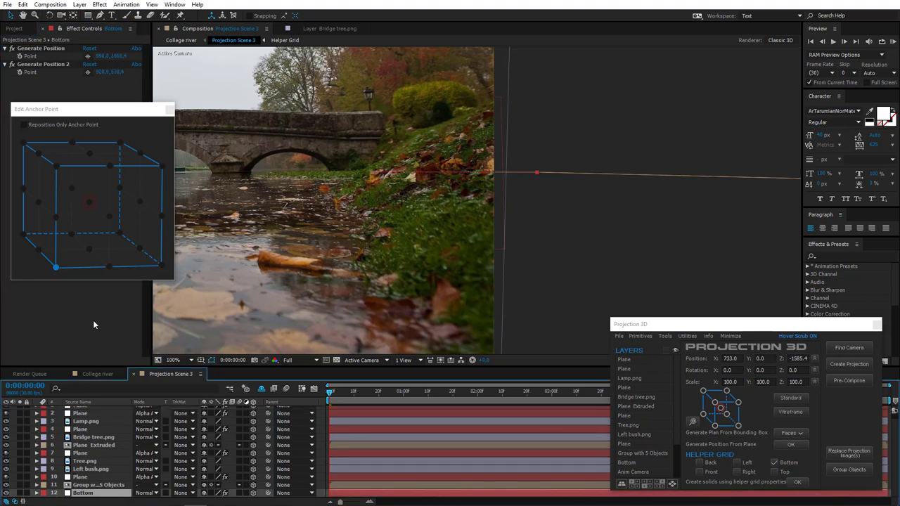
{"action": "left_click", "coordinate": [88, 56]}
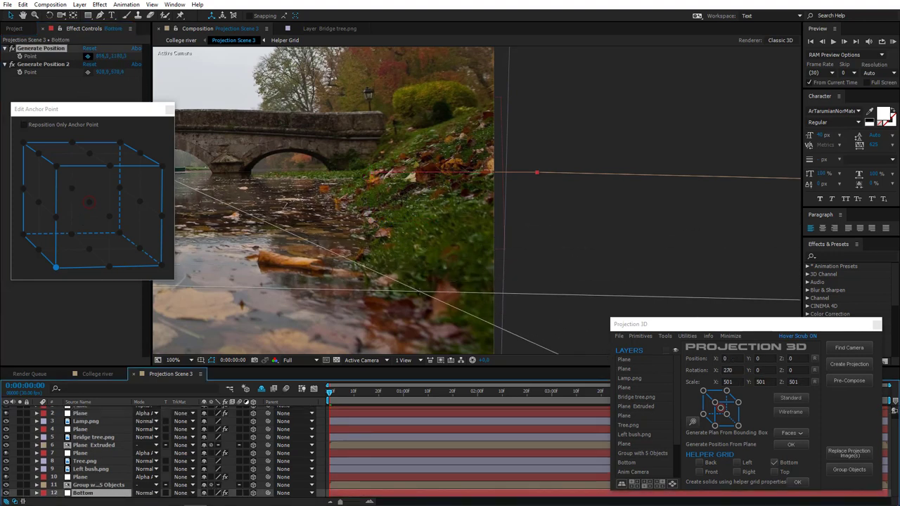
{"action": "left_click", "coordinate": [424, 295]}
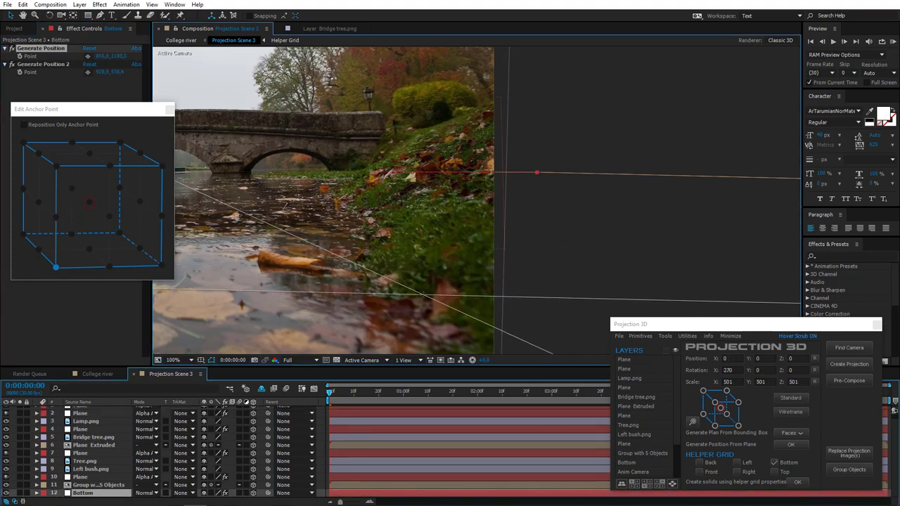
{"action": "left_click", "coordinate": [665, 336]}
{"action": "left_click", "coordinate": [696, 413]}
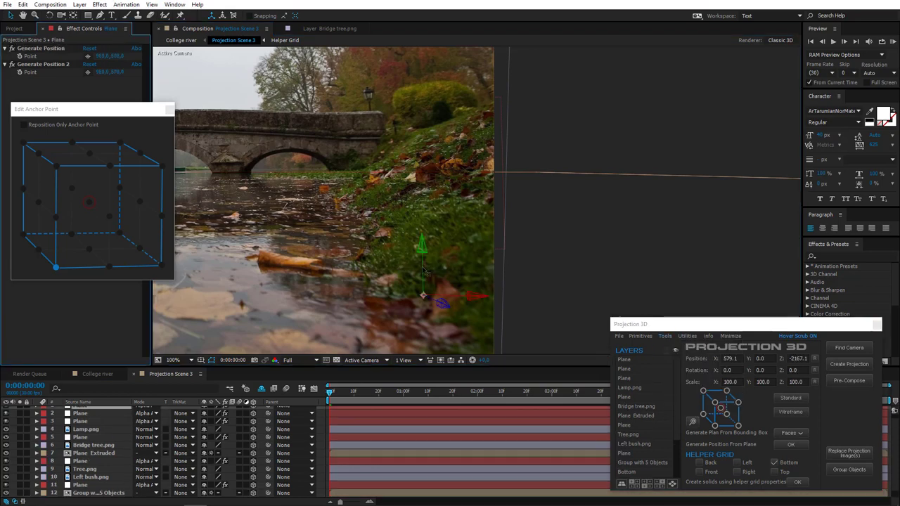
Move the Bottom layer's Generate Position point just outside the photo's lower bank-side corner, and generate a fourth plane from that point
{"action": "scroll", "coordinate": [432, 247], "scroll_direction": "down", "scroll_amount": 4}
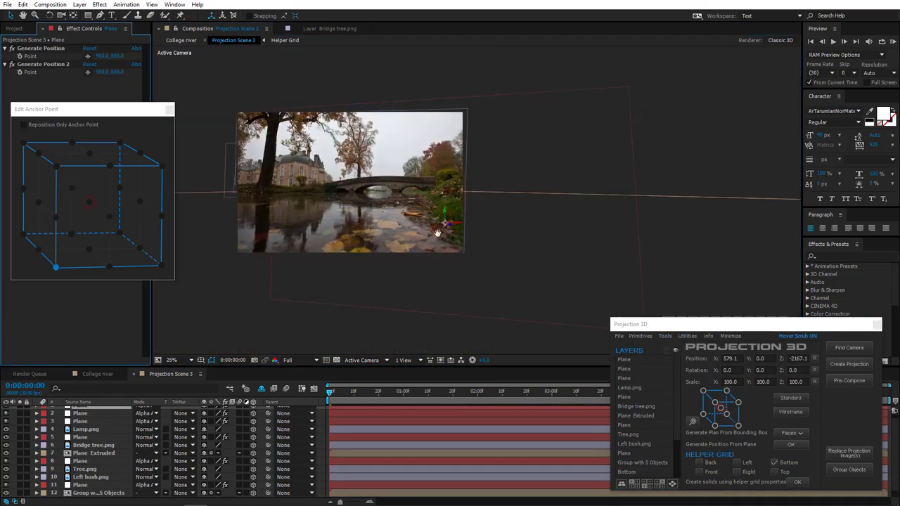
{"action": "left_click_drag", "start_coordinate": [438, 232], "coordinate": [394, 228]}
{"action": "scroll", "coordinate": [97, 479], "scroll_direction": "down", "scroll_amount": 1}
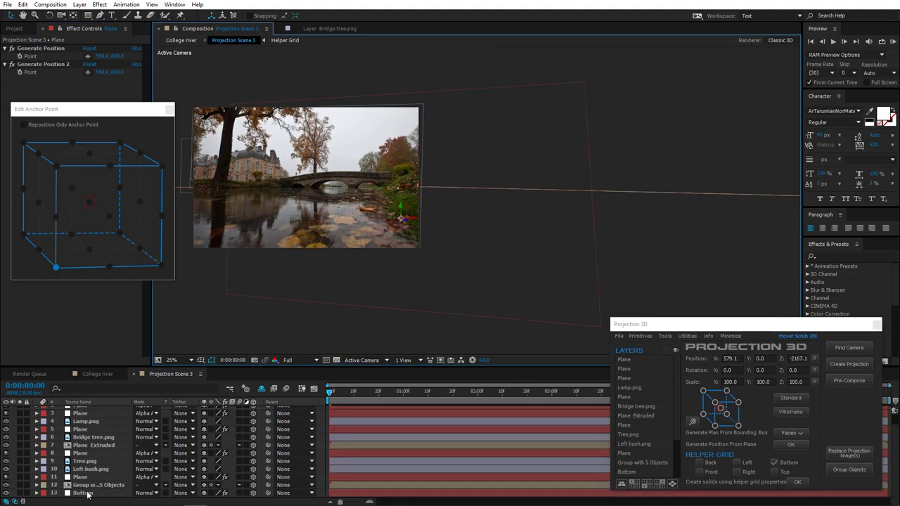
{"action": "left_click", "coordinate": [88, 494]}
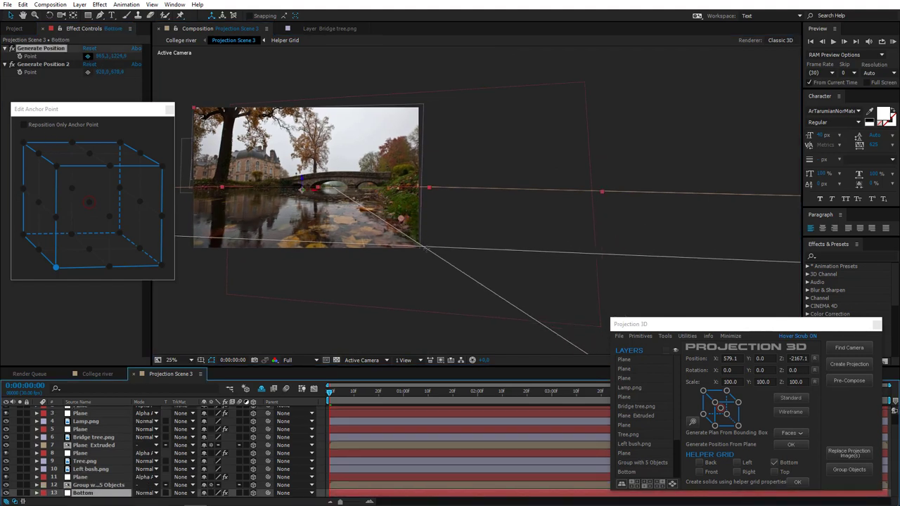
{"action": "left_click", "coordinate": [430, 253]}
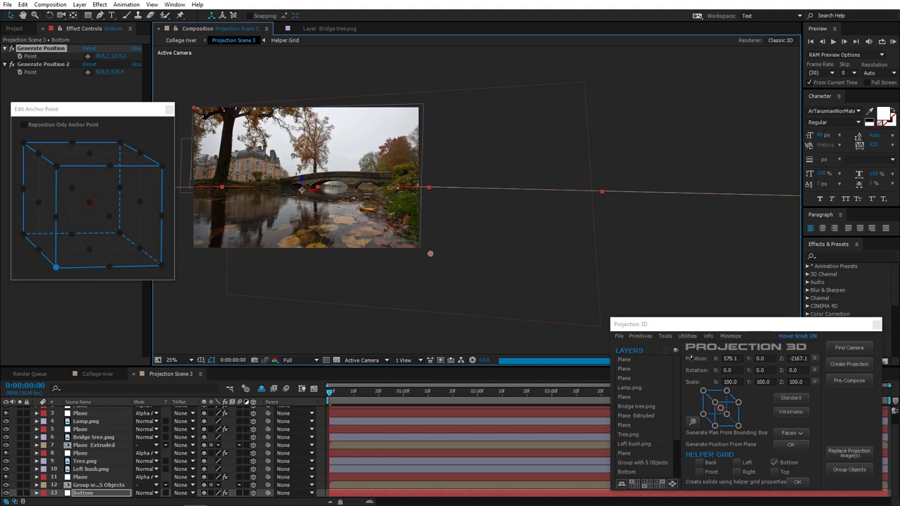
{"action": "left_click", "coordinate": [665, 337]}
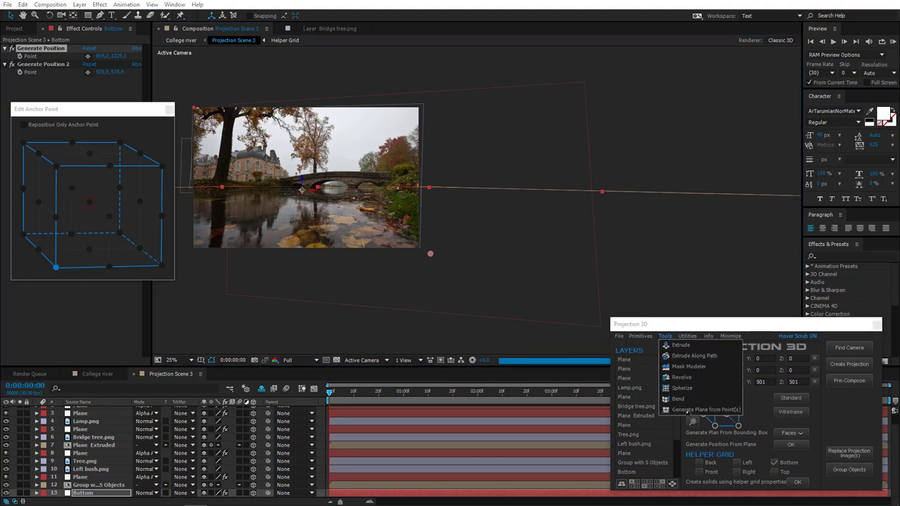
{"action": "left_click", "coordinate": [688, 412]}
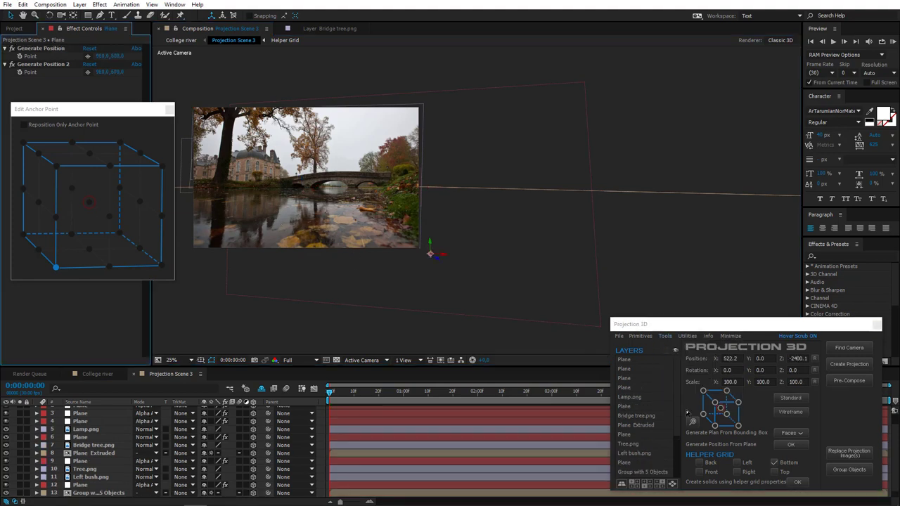
Draw an open mask path on the Plane in layer 4, tracing the bank's crest from the waterline by the bridge past the photo's edge
{"action": "scroll", "coordinate": [94, 434], "scroll_direction": "up", "scroll_amount": 2}
{"action": "left_click", "coordinate": [94, 434]}
{"action": "key", "text": "/"}
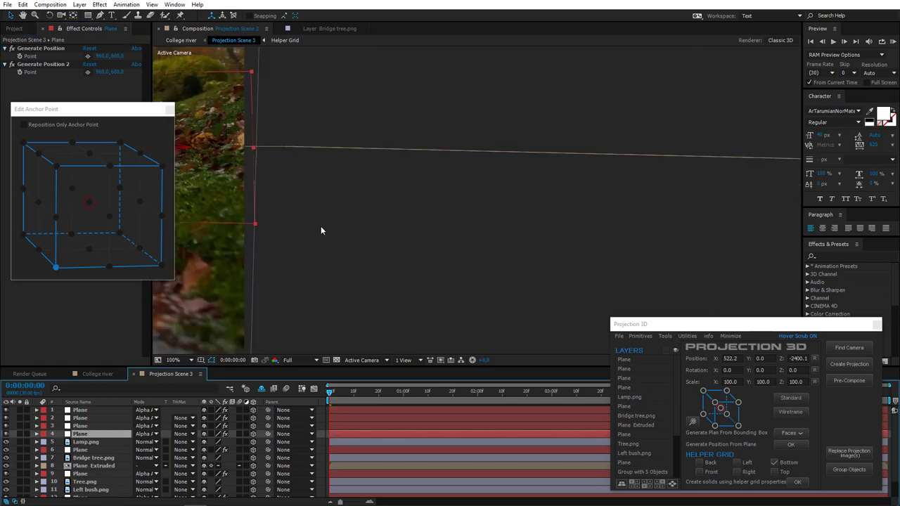
{"action": "key", "text": "g"}
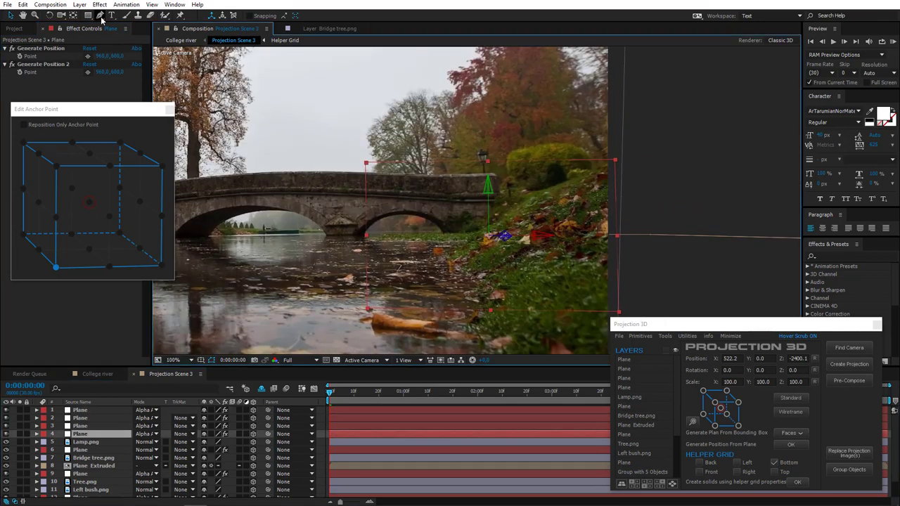
{"action": "scroll", "coordinate": [461, 244], "scroll_direction": "up", "scroll_amount": 1}
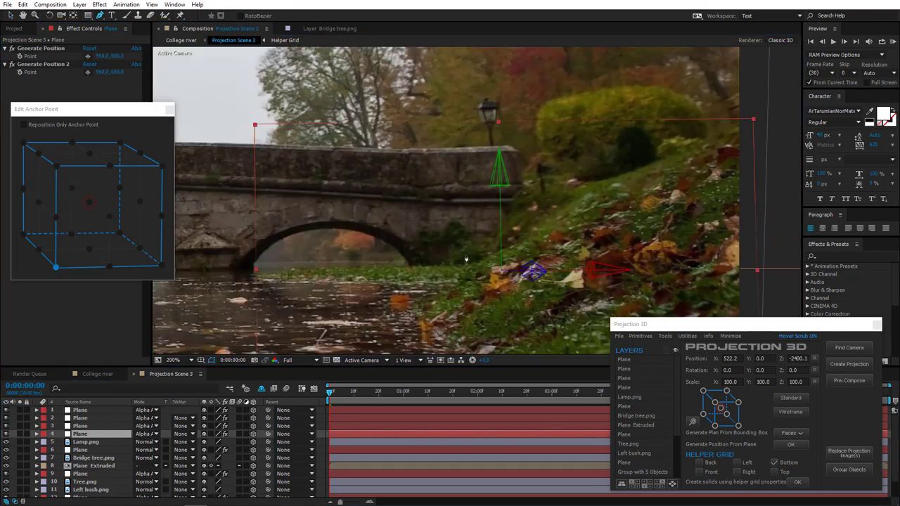
{"action": "left_click", "coordinate": [473, 264]}
{"action": "left_click", "coordinate": [505, 227]}
{"action": "left_click", "coordinate": [521, 192]}
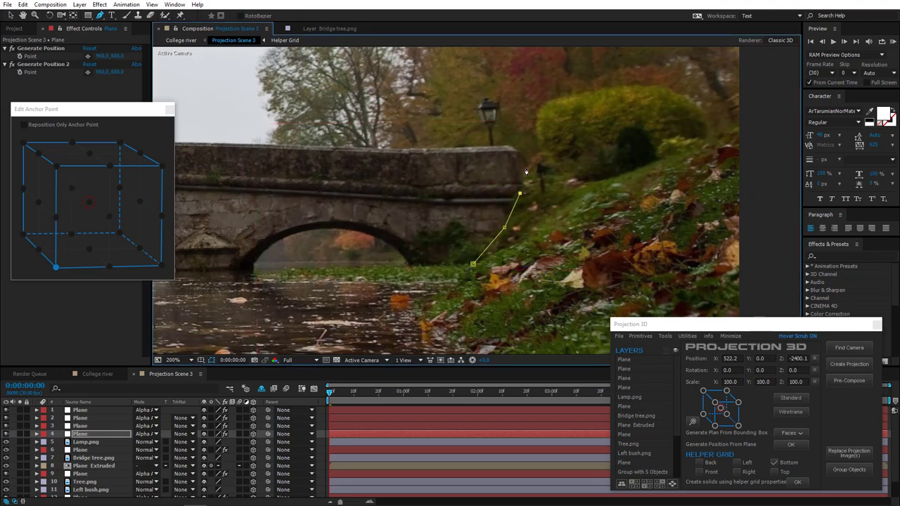
{"action": "left_click", "coordinate": [532, 176]}
{"action": "left_click", "coordinate": [553, 173]}
{"action": "left_click", "coordinate": [621, 168]}
{"action": "left_click", "coordinate": [704, 147]}
{"action": "left_click_drag", "start_coordinate": [740, 140], "coordinate": [479, 202]}
{"action": "left_click", "coordinate": [478, 195]}
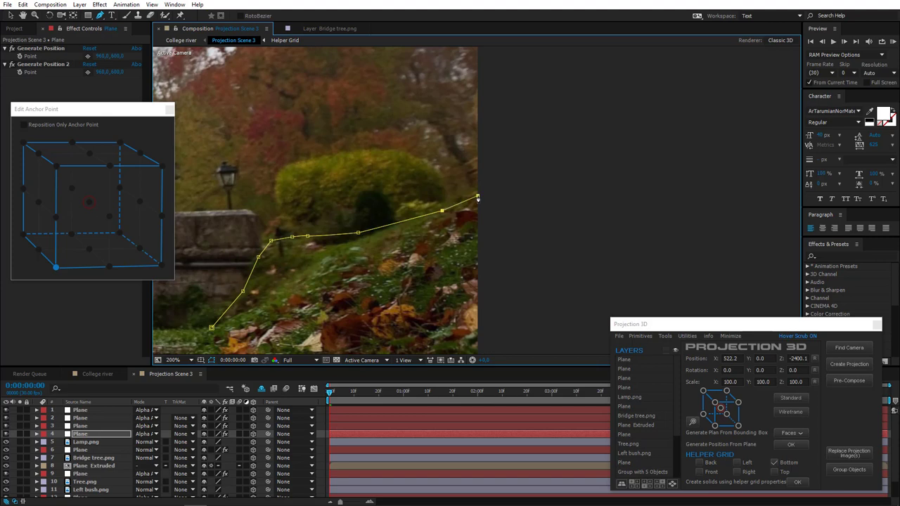
{"action": "left_click", "coordinate": [515, 192]}
{"action": "left_click_drag", "start_coordinate": [455, 271], "coordinate": [578, 220]}
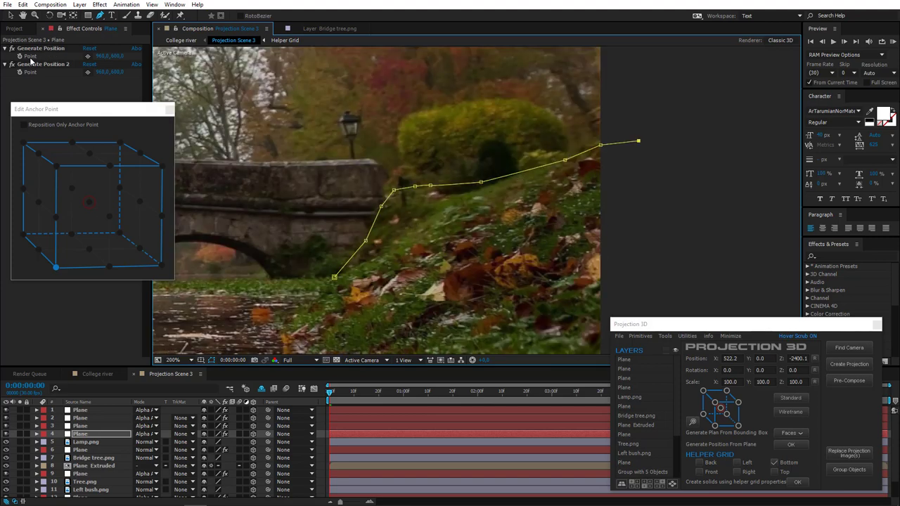
{"action": "left_click", "coordinate": [11, 15]}
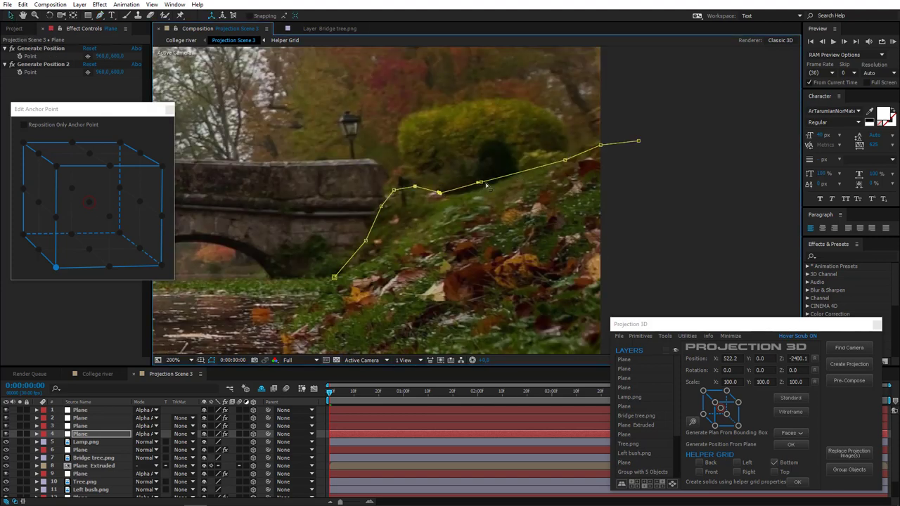
Copy the layer 4 bank mask onto the Plane in layer 3, start it at the waterline and scale it down to the bank's size
{"action": "scroll", "coordinate": [476, 202], "scroll_direction": "down", "scroll_amount": 2}
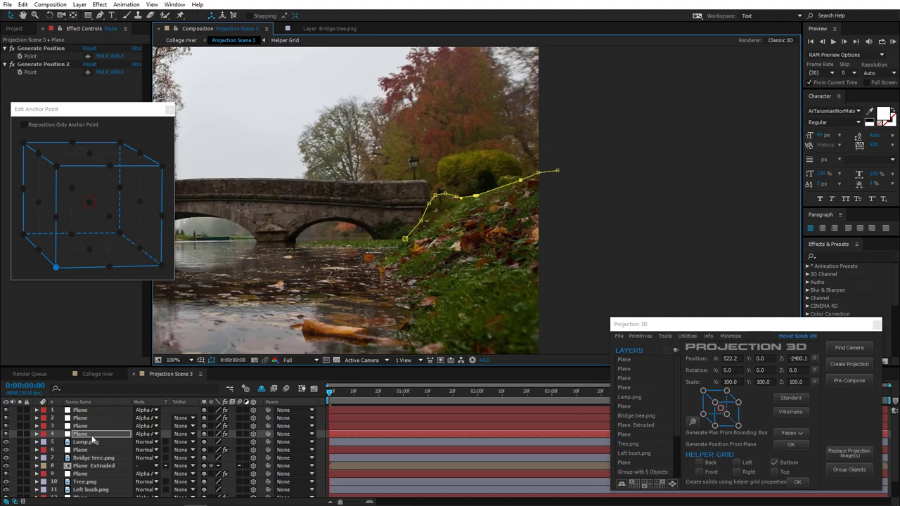
{"action": "key", "text": "m"}
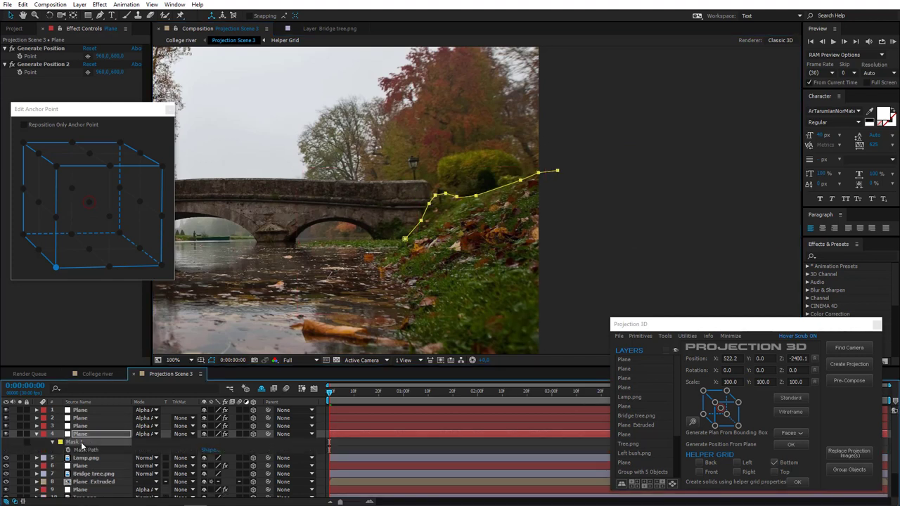
{"action": "left_click", "coordinate": [85, 426]}
{"action": "key", "text": "ctrl+v"}
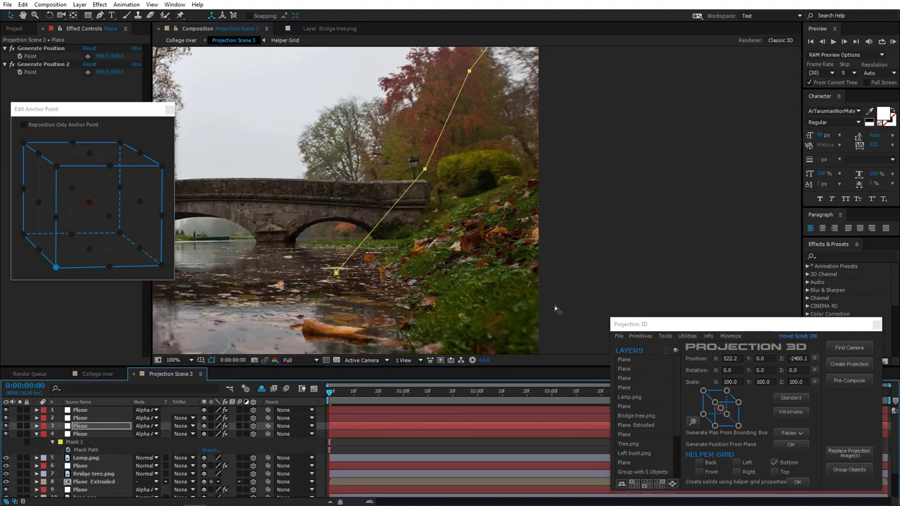
{"action": "left_click_drag", "start_coordinate": [336, 275], "coordinate": [502, 192]}
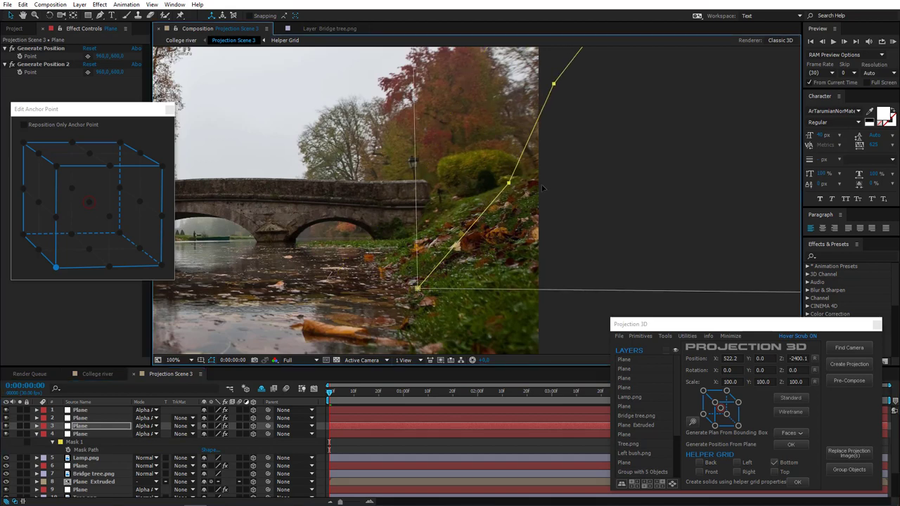
{"action": "scroll", "coordinate": [634, 158], "scroll_direction": "down", "scroll_amount": 4}
{"action": "left_click_drag", "start_coordinate": [583, 213], "coordinate": [507, 201]}
{"action": "double_click", "coordinate": [475, 215]}
{"action": "scroll", "coordinate": [475, 215], "scroll_direction": "up", "scroll_amount": 4}
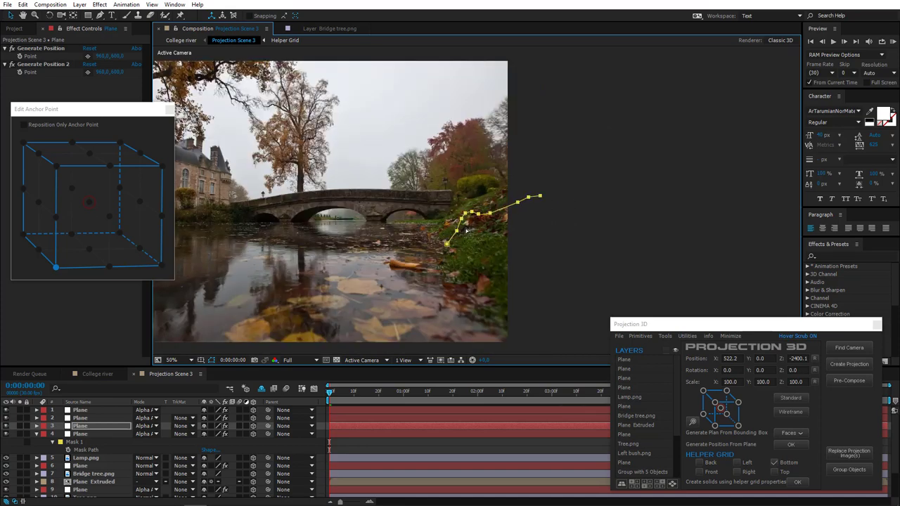
Reshape the layer 3 mask points into a smooth rise along the leafy slope, and pull its first point out to the water's edge
{"action": "left_click_drag", "start_coordinate": [454, 226], "coordinate": [528, 219]}
{"action": "mouse_move", "coordinate": [481, 227]}
{"action": "left_mouse_down"}
{"action": "mouse_move", "coordinate": [506, 227]}
{"action": "mouse_move", "coordinate": [484, 235]}
{"action": "left_mouse_up"}
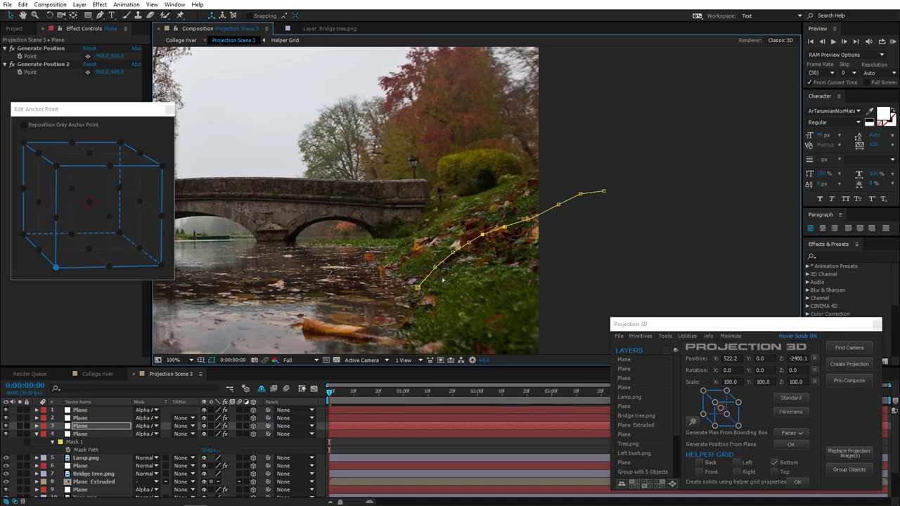
{"action": "scroll", "coordinate": [455, 299], "scroll_direction": "down", "scroll_amount": 3}
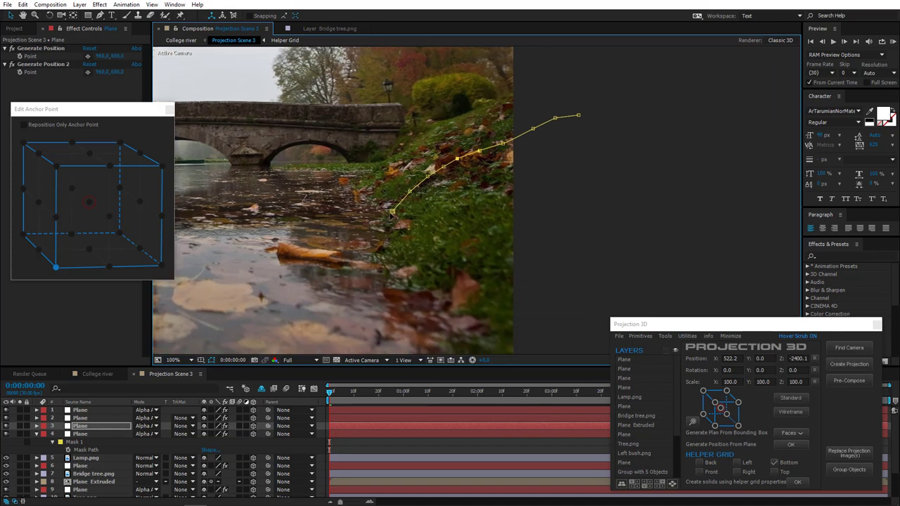
{"action": "left_click_drag", "start_coordinate": [392, 213], "coordinate": [379, 218]}
Copy the layer 3 mask onto the Plane in layer 2, scale it down, and nudge its first point to the water's edge
{"action": "key", "text": "m"}
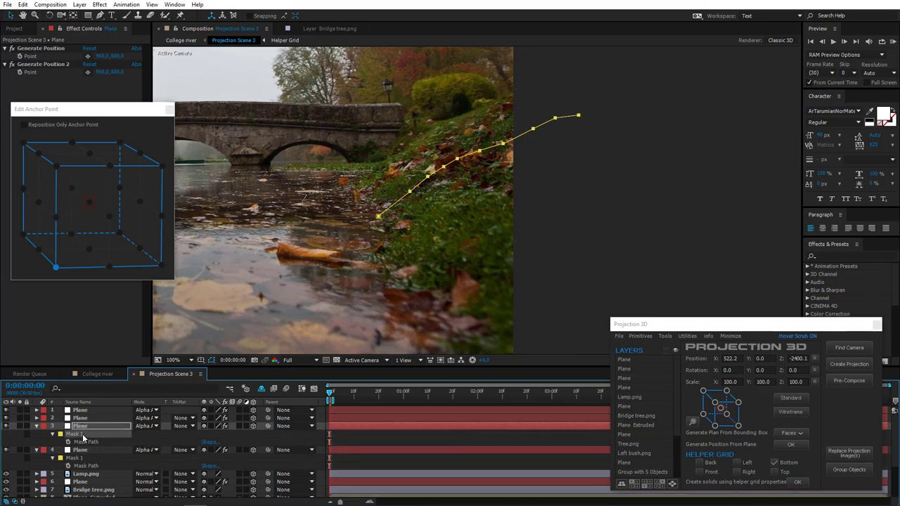
{"action": "left_click", "coordinate": [83, 420]}
{"action": "scroll", "coordinate": [550, 220], "scroll_direction": "down", "scroll_amount": 2}
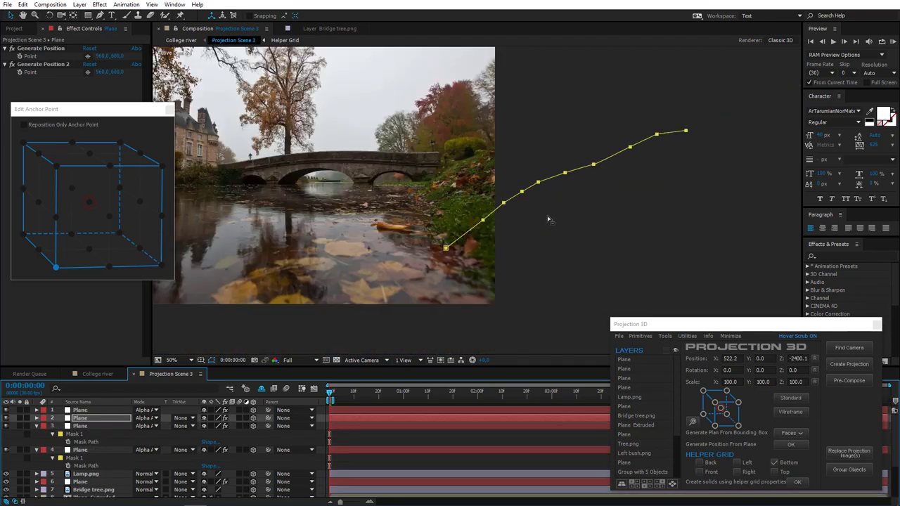
{"action": "double_click", "coordinate": [687, 133]}
{"action": "left_click_drag", "start_coordinate": [686, 132], "coordinate": [602, 166]}
{"action": "key", "text": "Return"}
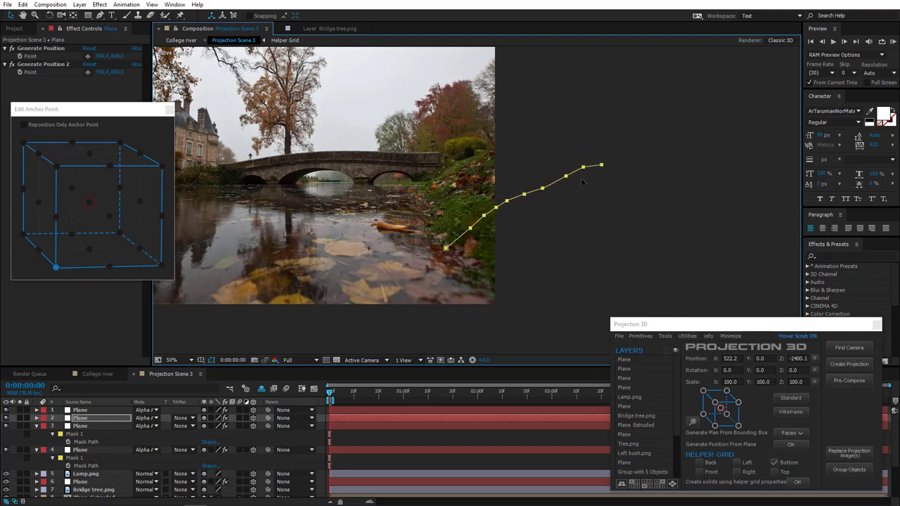
{"action": "left_click", "coordinate": [454, 257]}
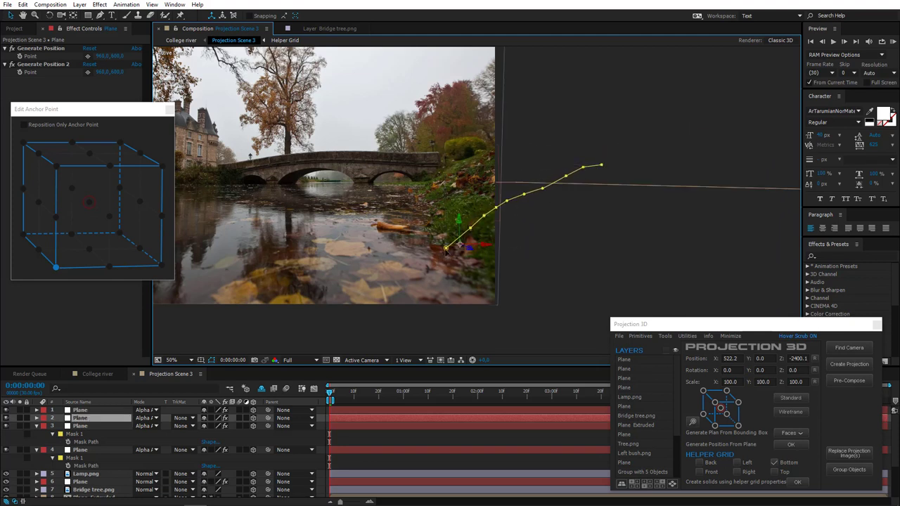
{"action": "left_click_drag", "start_coordinate": [446, 249], "coordinate": [443, 246]}
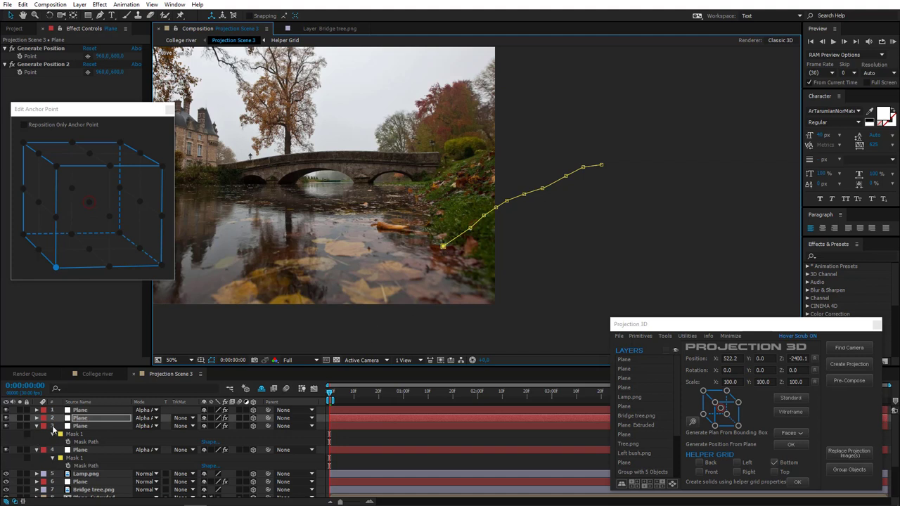
Copy the layer 2 mask onto the Plane in layer 1 and scale it down from its starting point near the photo's corner
{"action": "left_click", "coordinate": [37, 427]}
{"action": "left_click", "coordinate": [36, 434]}
{"action": "left_click", "coordinate": [81, 419]}
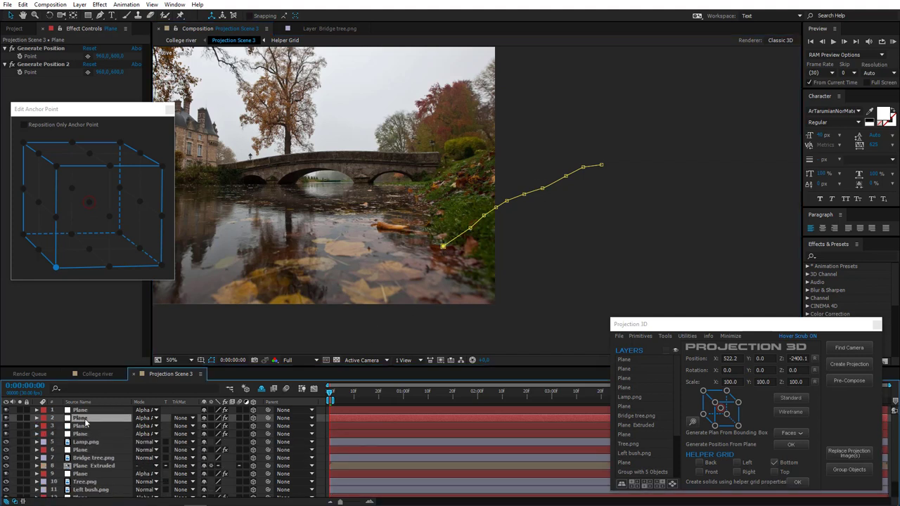
{"action": "key", "text": "m"}
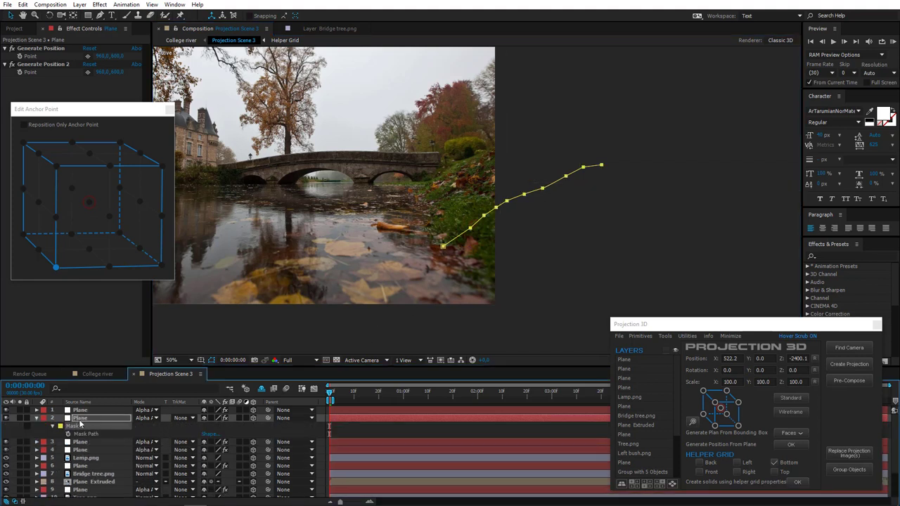
{"action": "left_click", "coordinate": [79, 411]}
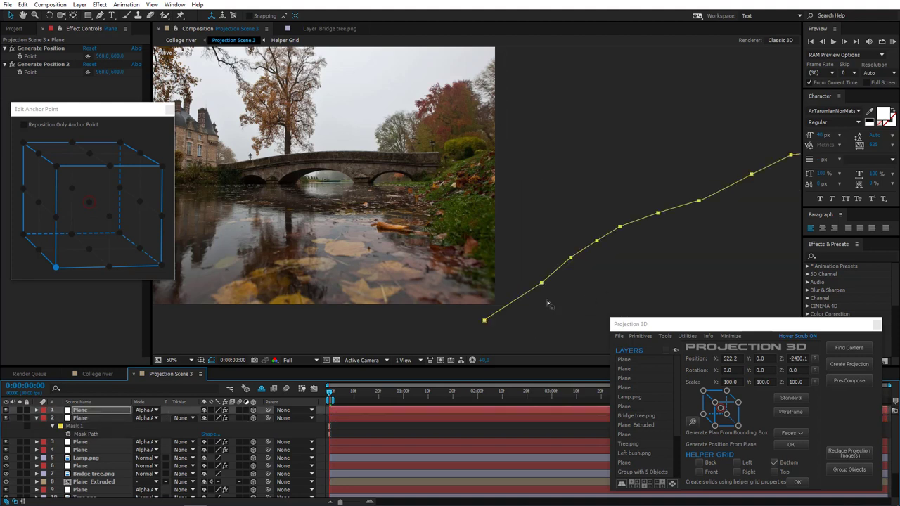
{"action": "scroll", "coordinate": [670, 180], "scroll_direction": "down", "scroll_amount": 2}
{"action": "double_click", "coordinate": [657, 176]}
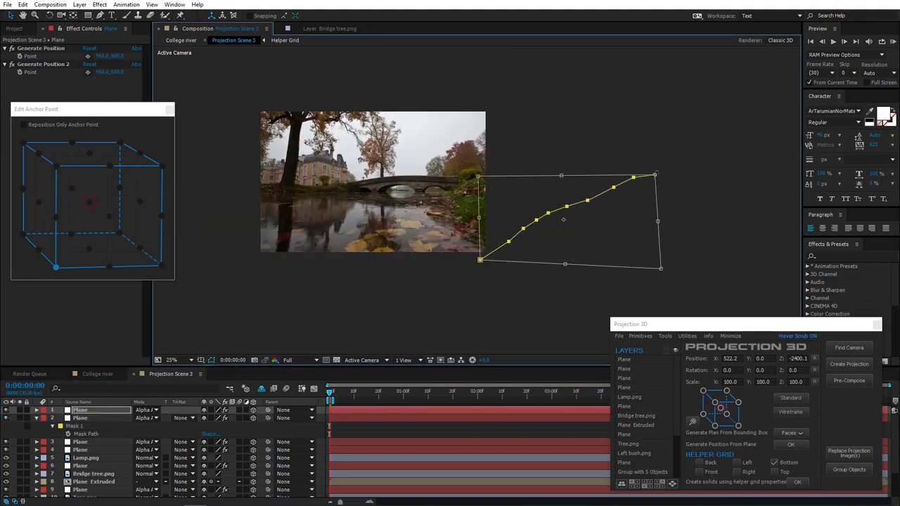
{"action": "left_click_drag", "start_coordinate": [656, 176], "coordinate": [600, 199]}
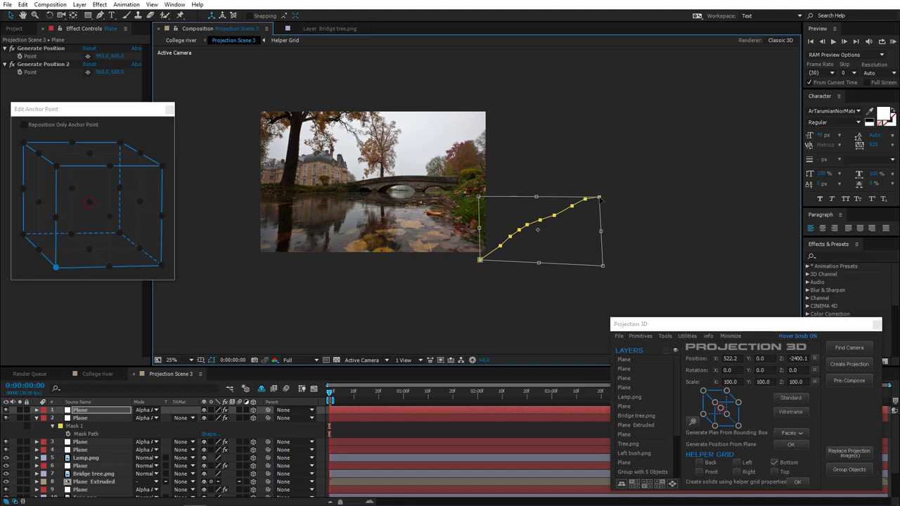
{"action": "key", "text": "Return"}
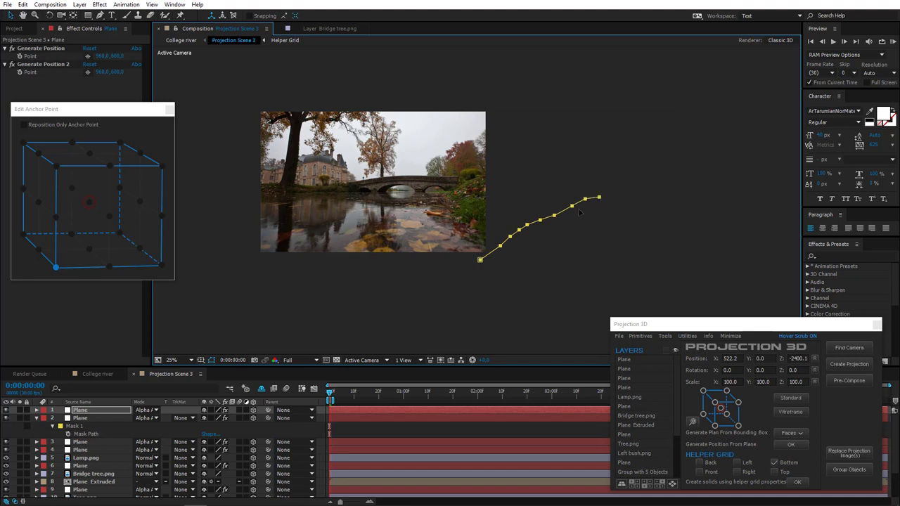
Create a surface from the four masked bank planes with the Mask Modeler, with Show Masks and Keep Masks enabled
{"action": "left_click", "coordinate": [86, 451], "text": "shift"}
{"action": "left_click", "coordinate": [37, 418]}
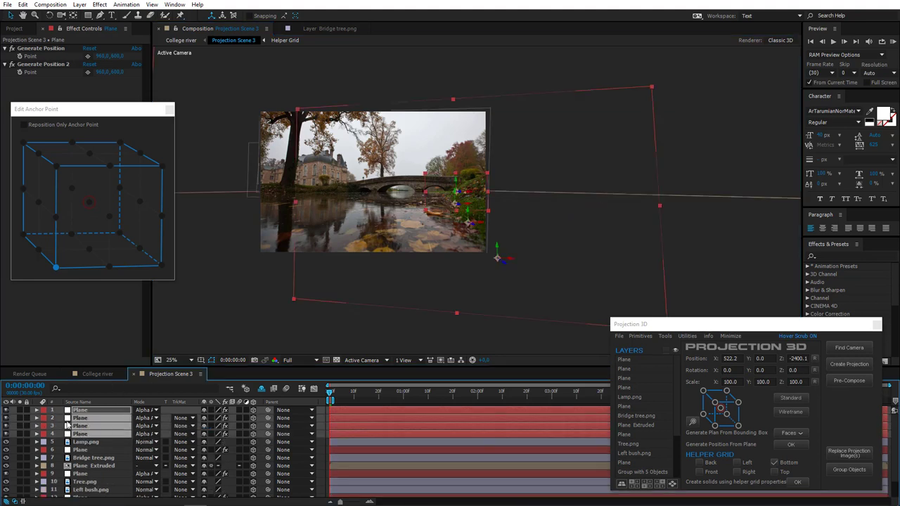
{"action": "left_click", "coordinate": [667, 336]}
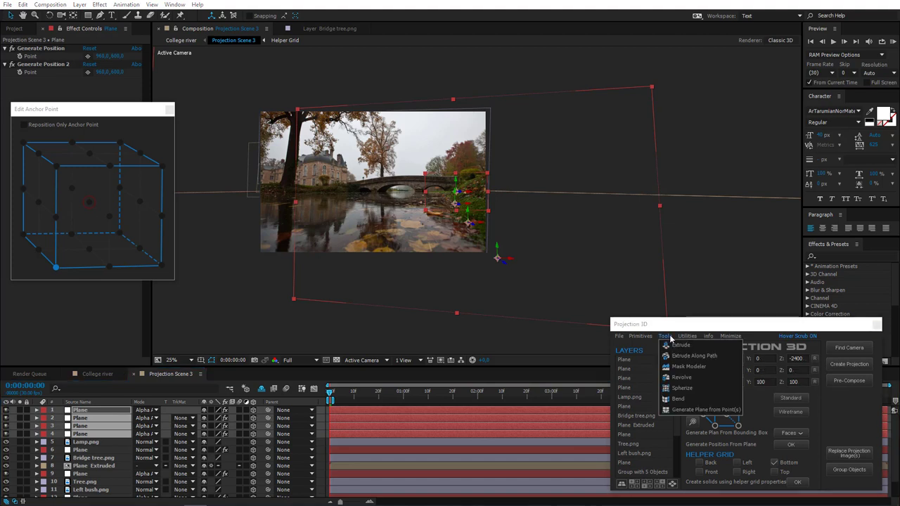
{"action": "left_click", "coordinate": [686, 378]}
{"action": "left_click_drag", "start_coordinate": [751, 336], "coordinate": [744, 162]}
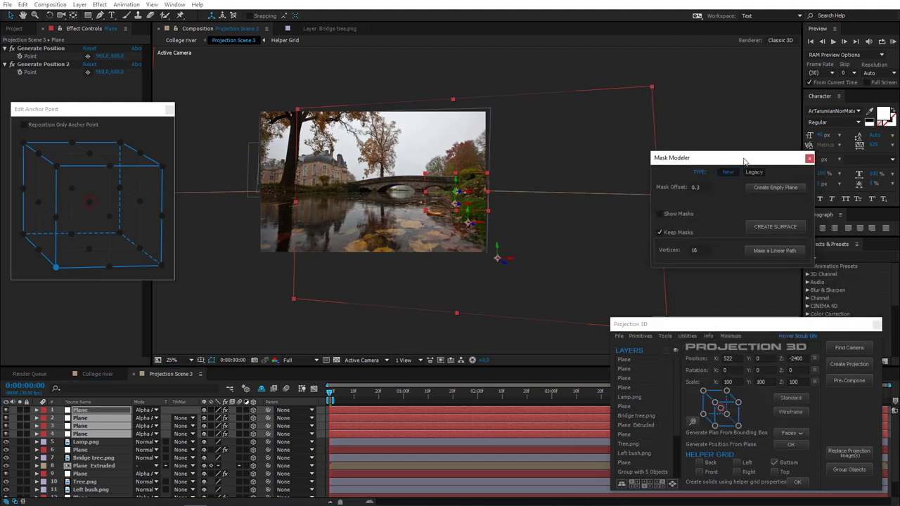
{"action": "left_click", "coordinate": [676, 216]}
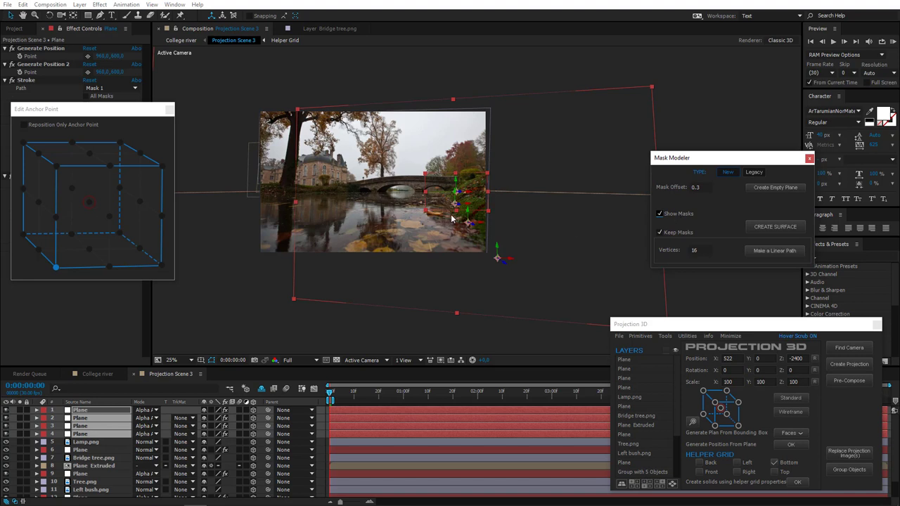
{"action": "scroll", "coordinate": [466, 222], "scroll_direction": "up", "scroll_amount": 2}
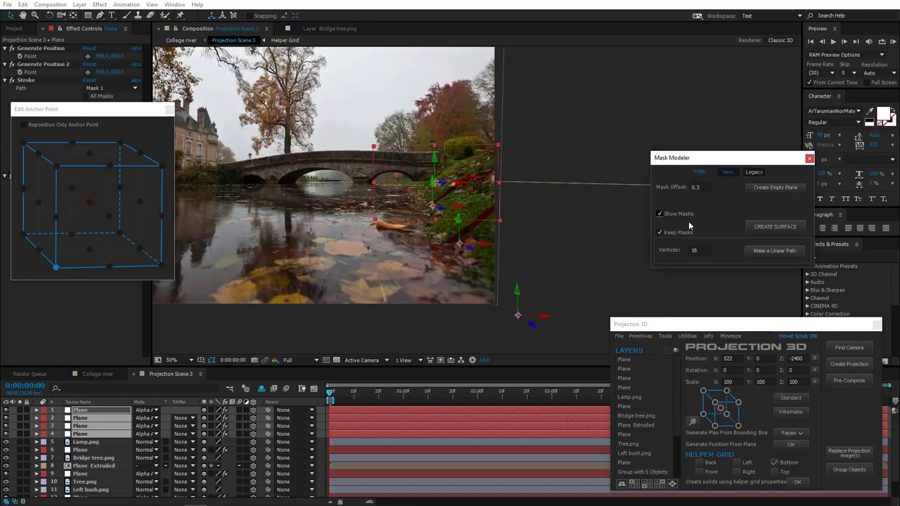
{"action": "left_click", "coordinate": [793, 230]}
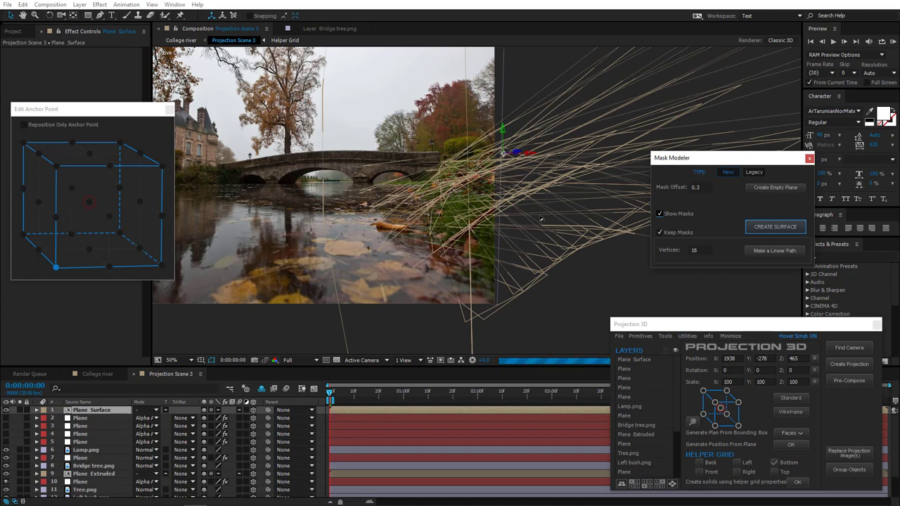
{"action": "scroll", "coordinate": [539, 217], "scroll_direction": "down", "scroll_amount": 2}
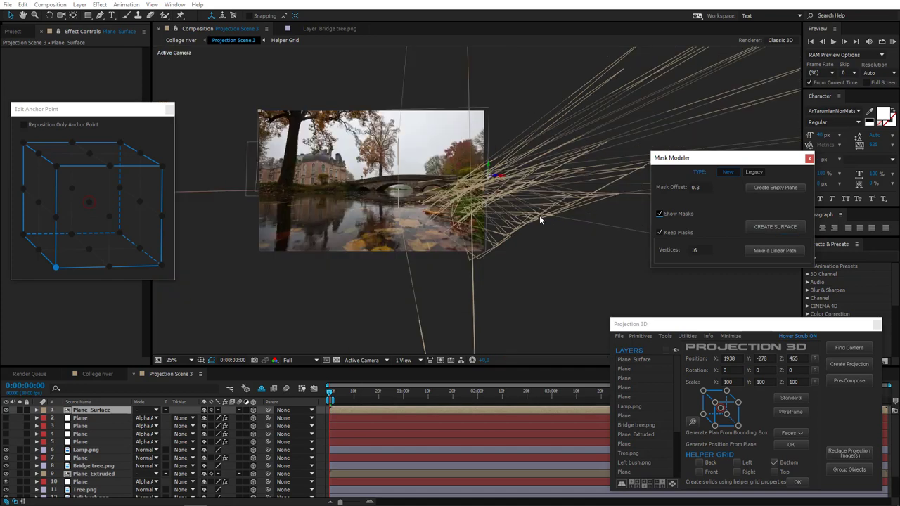
Inspect the bank surface in the College river composition at fitted size, closing the Mask Modeler and moving the Projection 3D window aside
{"action": "left_click", "coordinate": [95, 374]}
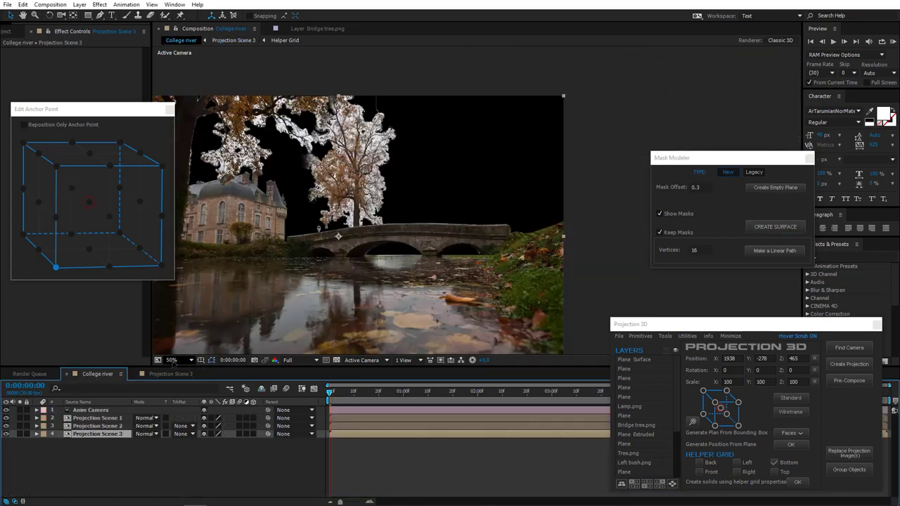
{"action": "left_click", "coordinate": [172, 360]}
{"action": "left_click", "coordinate": [202, 192]}
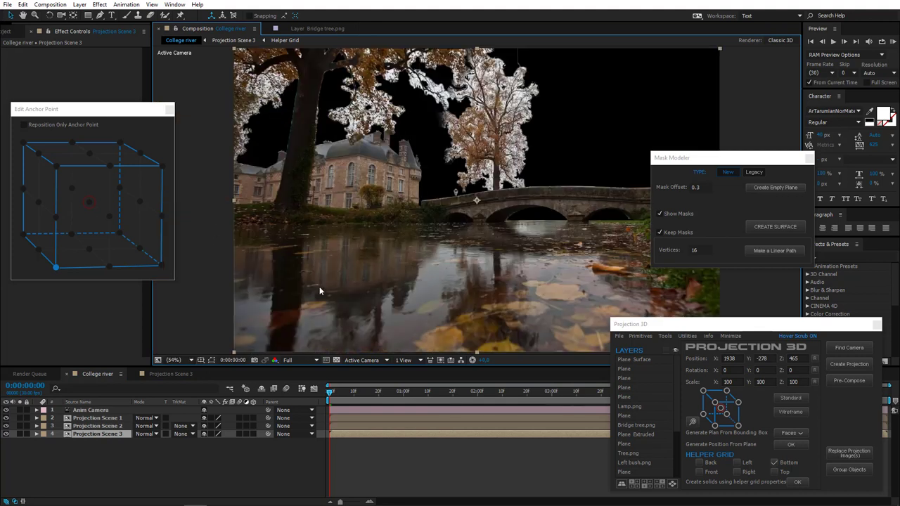
{"action": "left_click", "coordinate": [809, 158]}
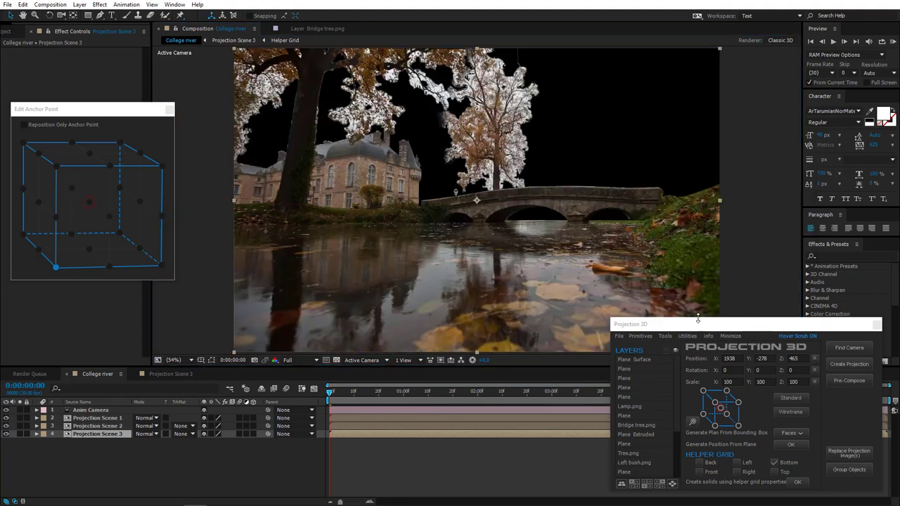
{"action": "left_click_drag", "start_coordinate": [698, 320], "coordinate": [745, 377]}
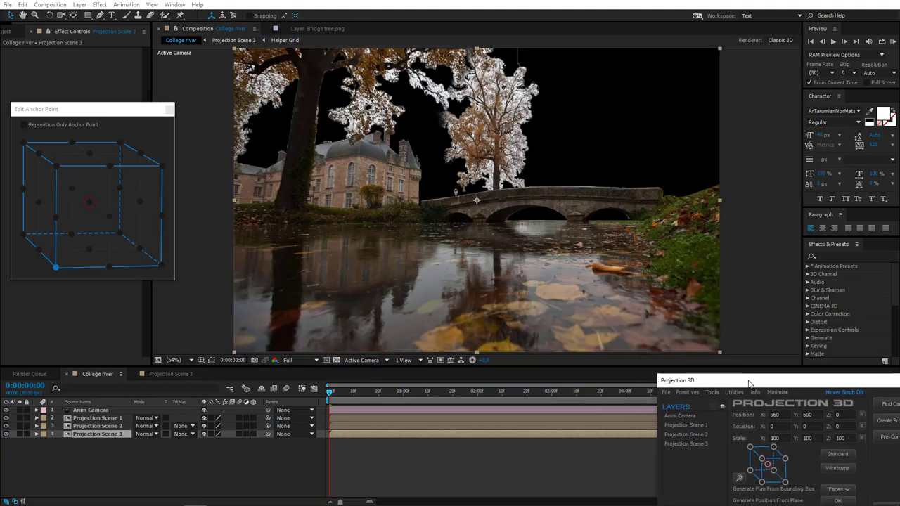
Close the Edit Anchor Point window and delete the four hidden bank mask planes in Projection Scene 3
{"action": "left_click", "coordinate": [176, 374]}
{"action": "scroll", "coordinate": [374, 163], "scroll_direction": "up", "scroll_amount": 4}
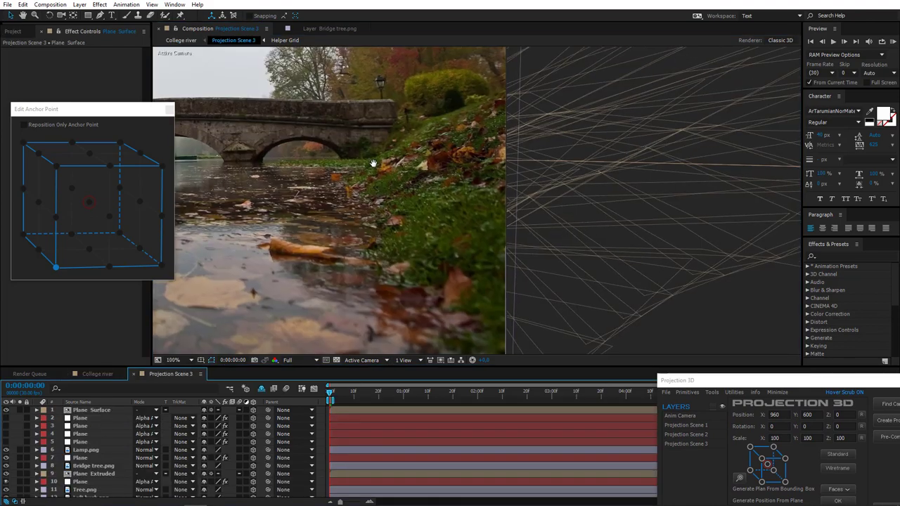
{"action": "left_click_drag", "start_coordinate": [374, 164], "coordinate": [452, 260]}
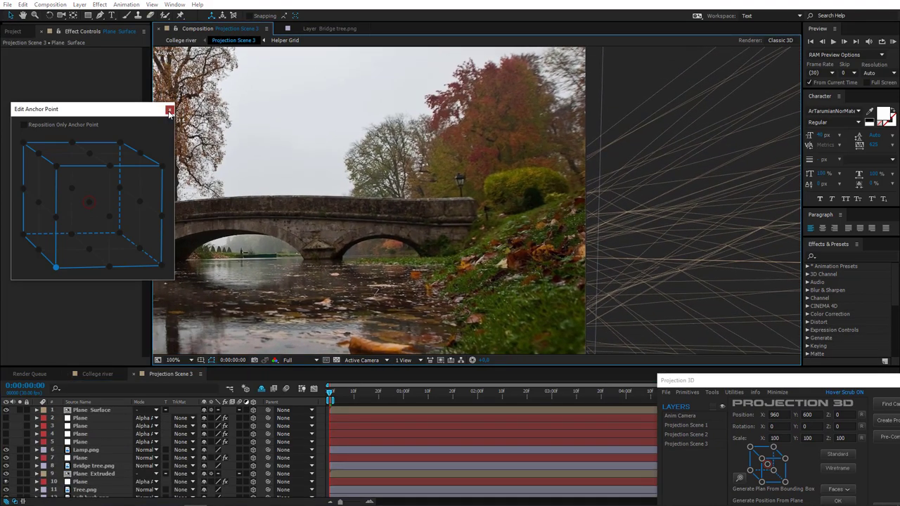
{"action": "left_click", "coordinate": [169, 111]}
{"action": "left_click_drag", "start_coordinate": [307, 233], "coordinate": [294, 249]}
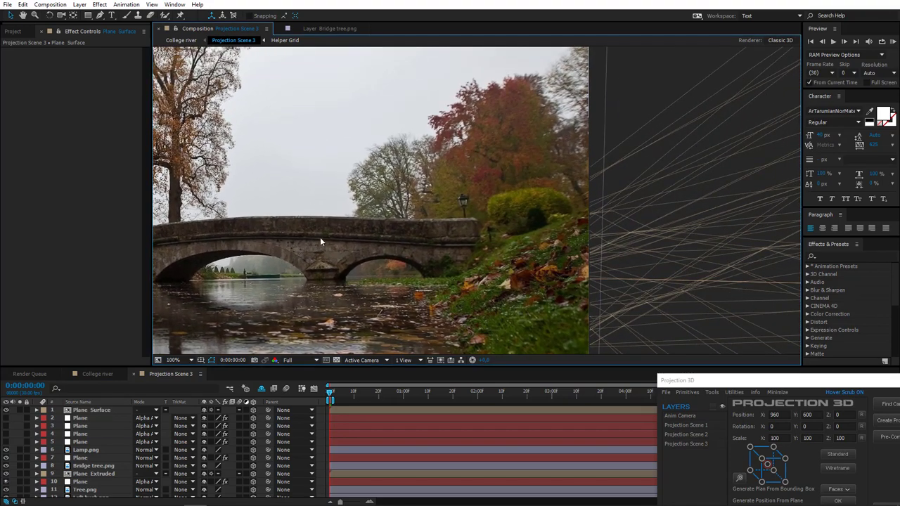
{"action": "left_click", "coordinate": [79, 419]}
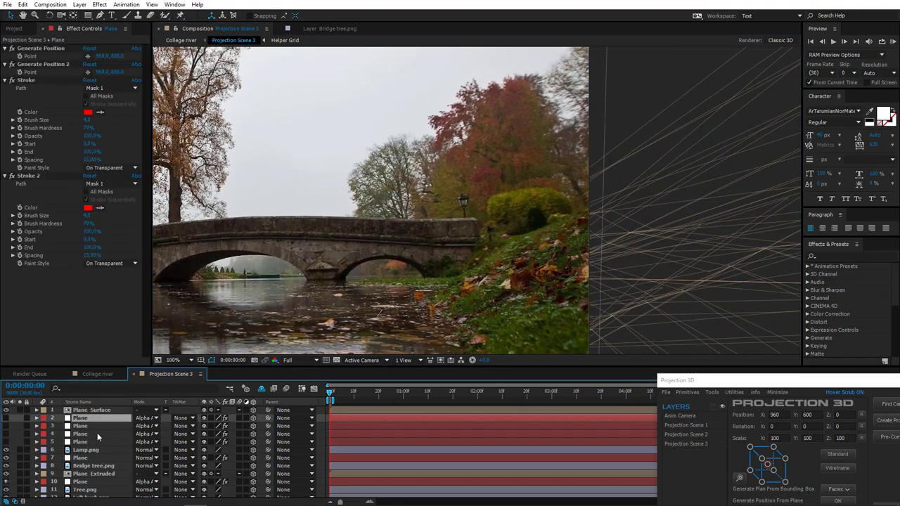
{"action": "left_click", "coordinate": [82, 443], "text": "shift"}
{"action": "key", "text": "Delete"}
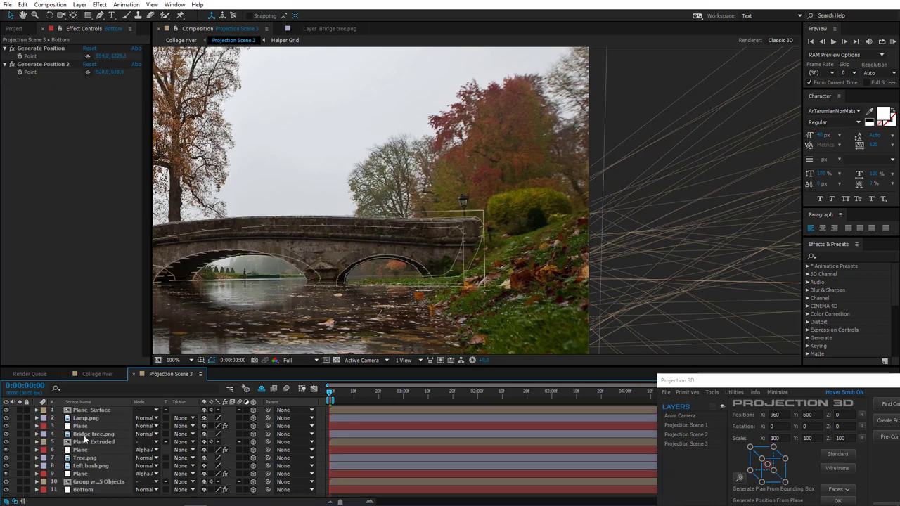
Place the Generate Position point of the Plane in layer 3 at the base of the lamp on the bridge's right end
{"action": "left_click", "coordinate": [80, 427]}
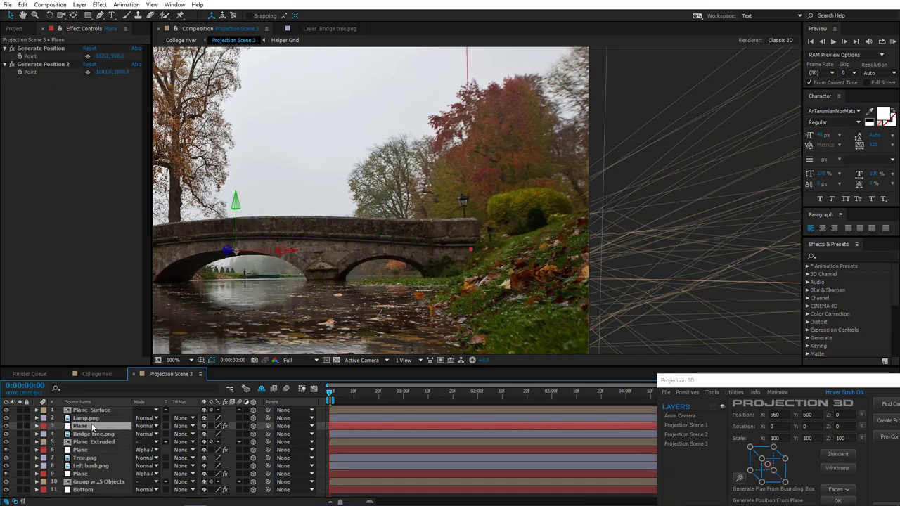
{"action": "scroll", "coordinate": [278, 309], "scroll_direction": "down", "scroll_amount": 2}
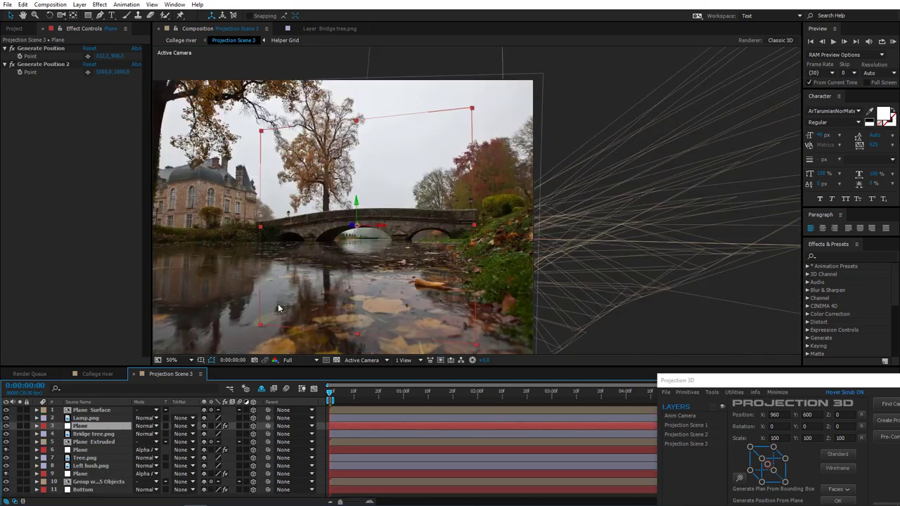
{"action": "scroll", "coordinate": [404, 304], "scroll_direction": "up", "scroll_amount": 2}
{"action": "left_click", "coordinate": [87, 56]}
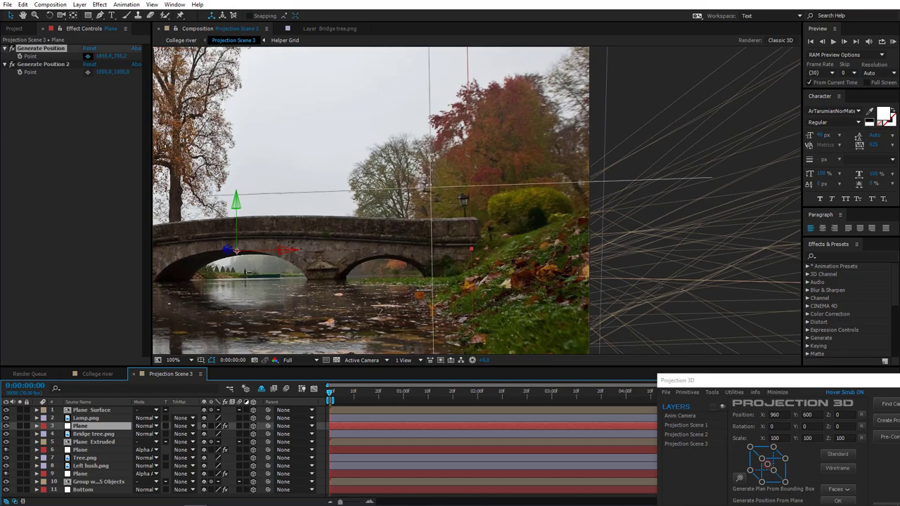
{"action": "left_click", "coordinate": [464, 219]}
{"action": "left_click", "coordinate": [465, 219]}
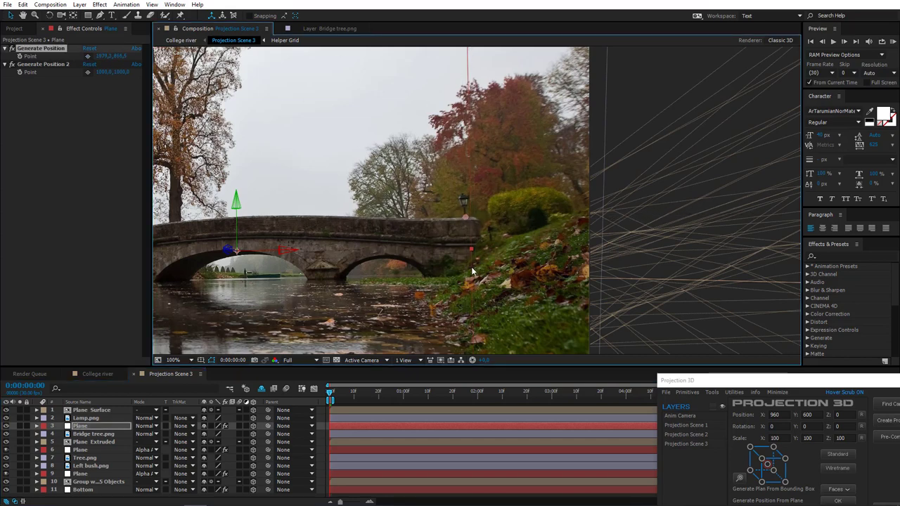
{"action": "scroll", "coordinate": [464, 223], "scroll_direction": "up", "scroll_amount": 1}
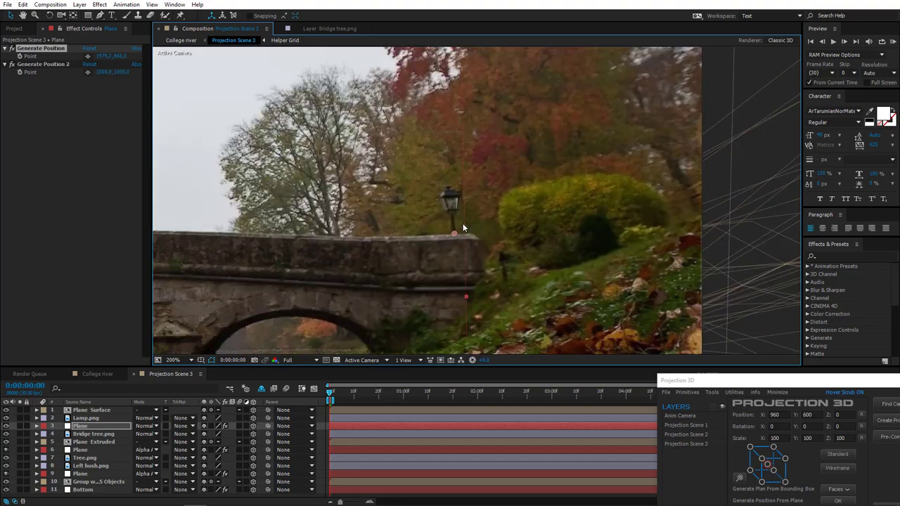
Import Lamp 2.png at the generated position and scale it to 204% to match the photographed lamp
{"action": "left_click", "coordinate": [666, 392]}
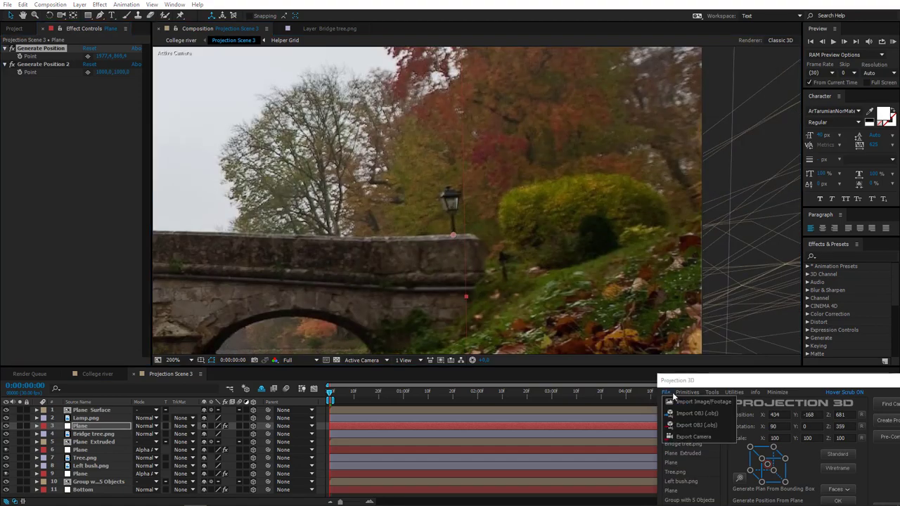
{"action": "left_click", "coordinate": [684, 405]}
{"action": "double_click", "coordinate": [386, 304]}
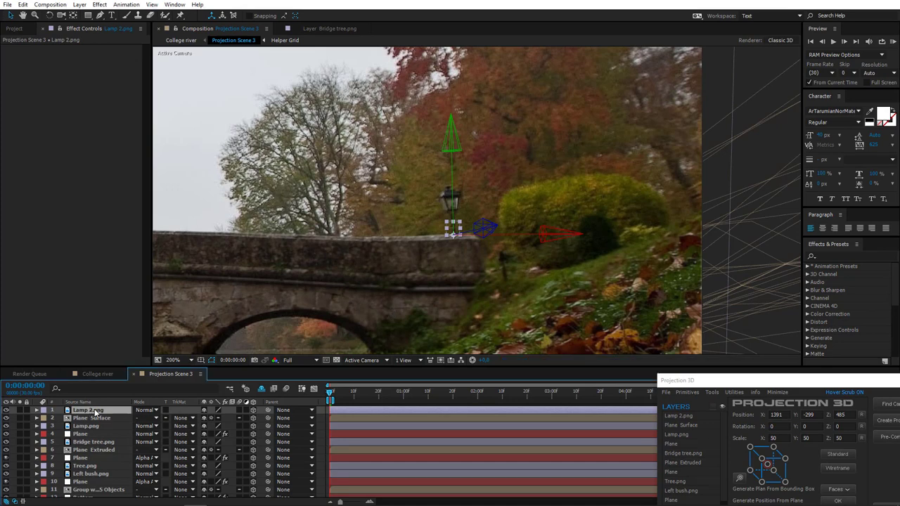
{"action": "key", "text": "s"}
{"action": "left_click_drag", "start_coordinate": [209, 423], "coordinate": [246, 423]}
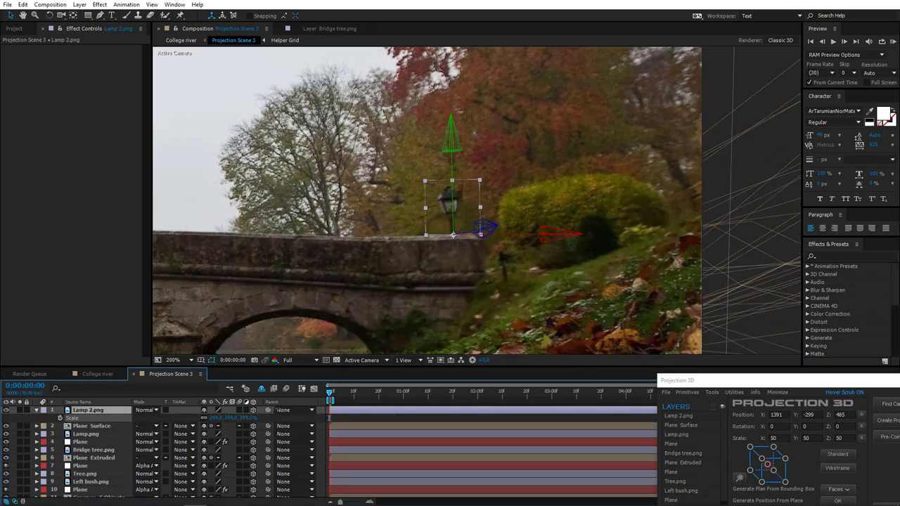
{"action": "left_click", "coordinate": [7, 411]}
{"action": "left_click", "coordinate": [7, 413]}
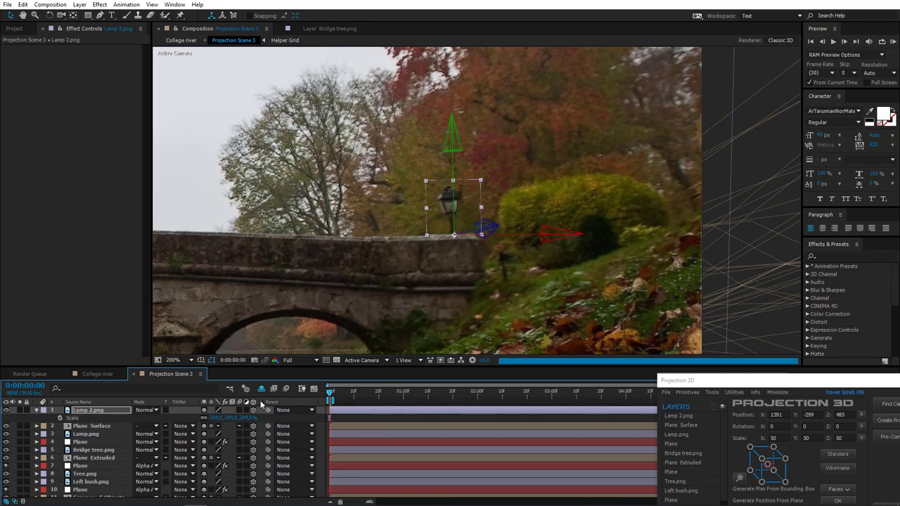
Move the Generate Position point of the Plane in layer 4 to the foot of the right bush and import Right bush.png there
{"action": "left_click", "coordinate": [84, 443]}
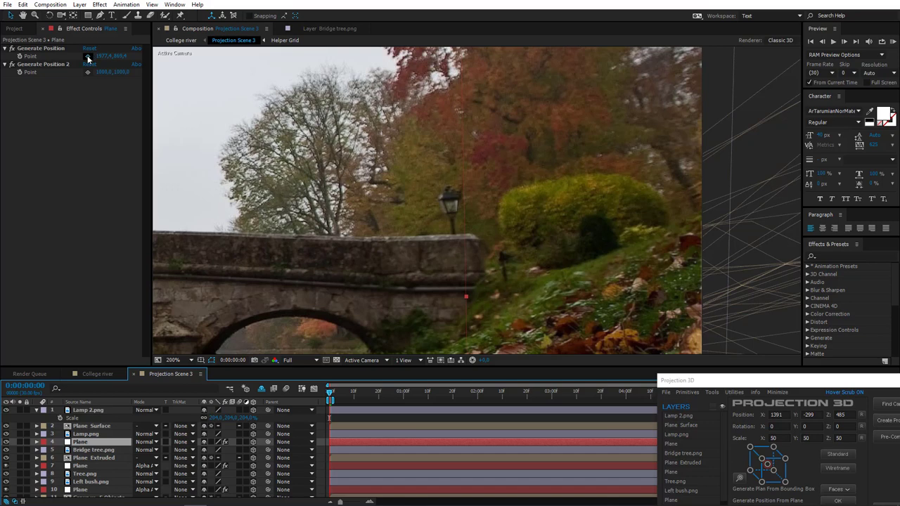
{"action": "left_click", "coordinate": [88, 57]}
{"action": "left_click_drag", "start_coordinate": [561, 292], "coordinate": [592, 260]}
{"action": "left_click", "coordinate": [667, 394]}
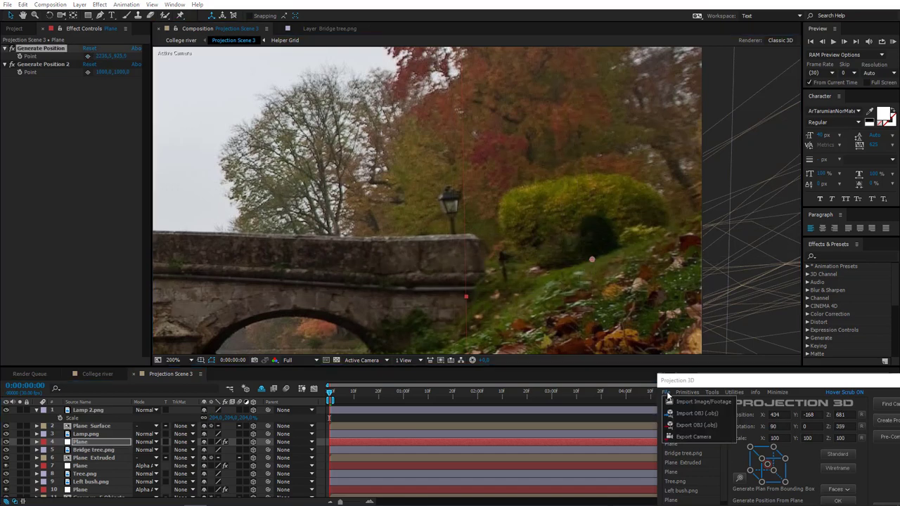
{"action": "left_click", "coordinate": [685, 401]}
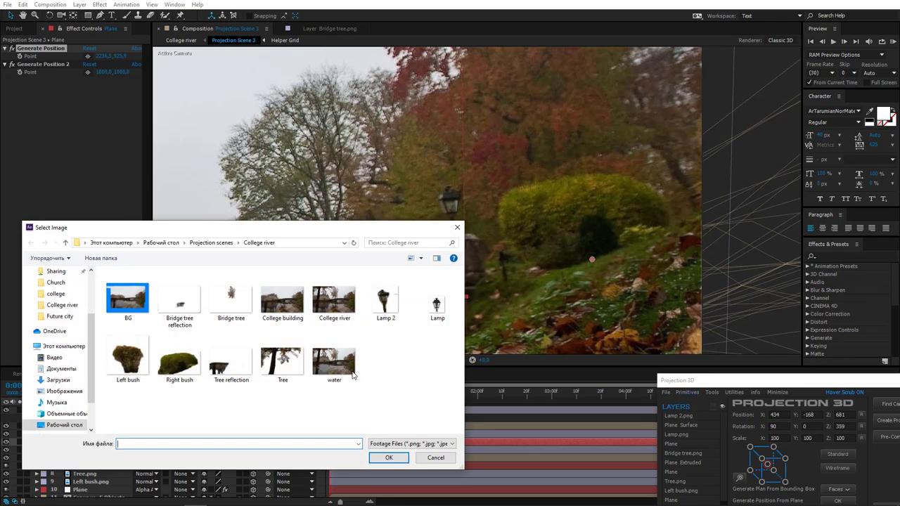
{"action": "double_click", "coordinate": [177, 368]}
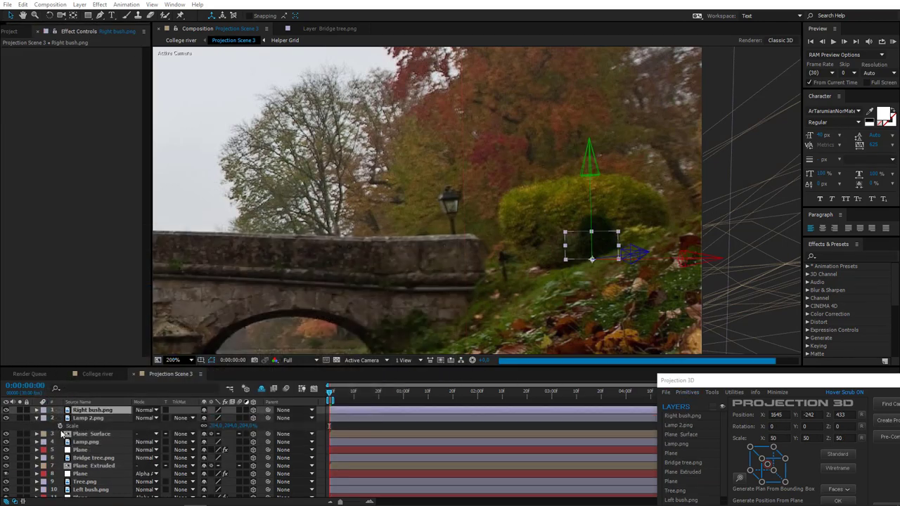
Scale Right bush.png to 194% and lower it slightly so it covers the photographed bush on the bank
{"action": "left_click_drag", "start_coordinate": [216, 418], "coordinate": [296, 418]}
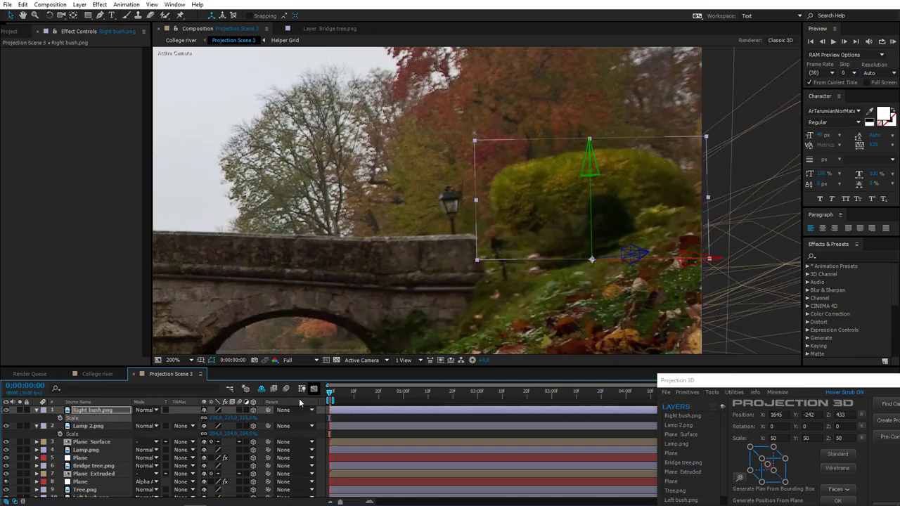
{"action": "left_click_drag", "start_coordinate": [219, 420], "coordinate": [187, 420]}
{"action": "key", "text": "F2"}
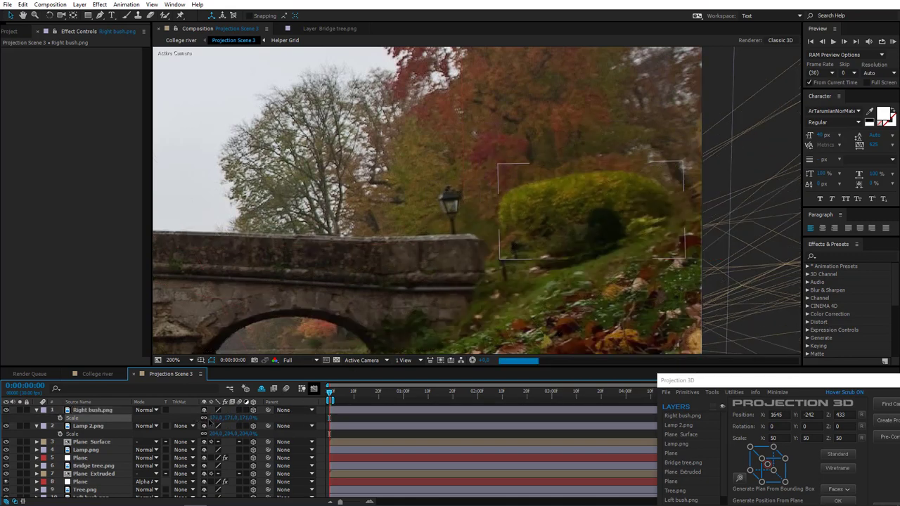
{"action": "left_click", "coordinate": [597, 222]}
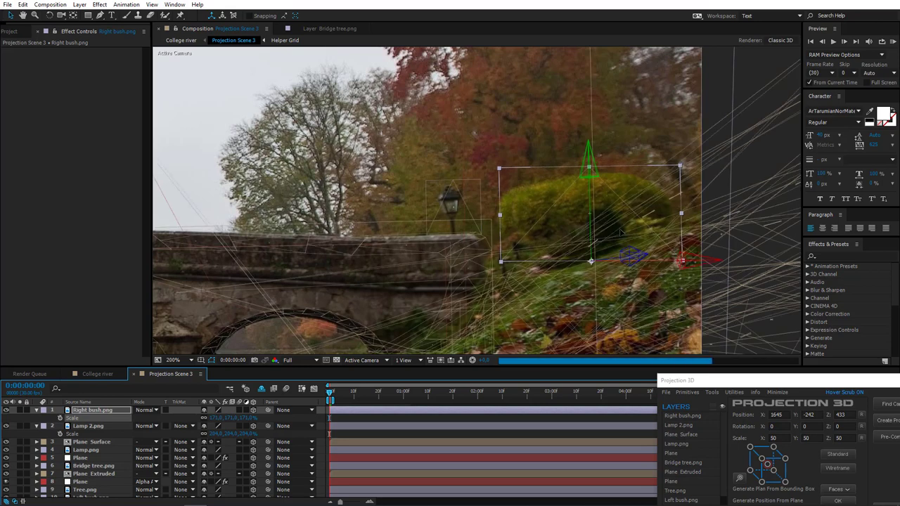
{"action": "left_click_drag", "start_coordinate": [626, 238], "coordinate": [622, 244]}
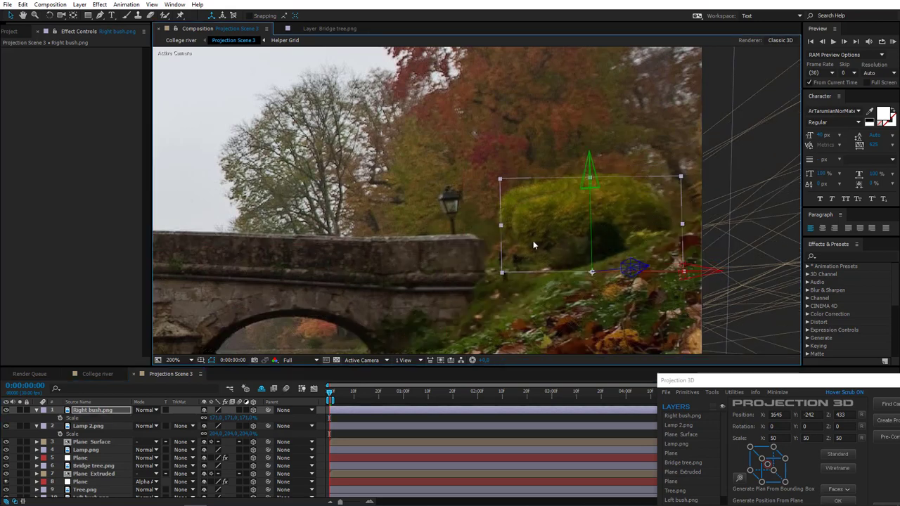
{"action": "left_click_drag", "start_coordinate": [216, 421], "coordinate": [231, 420]}
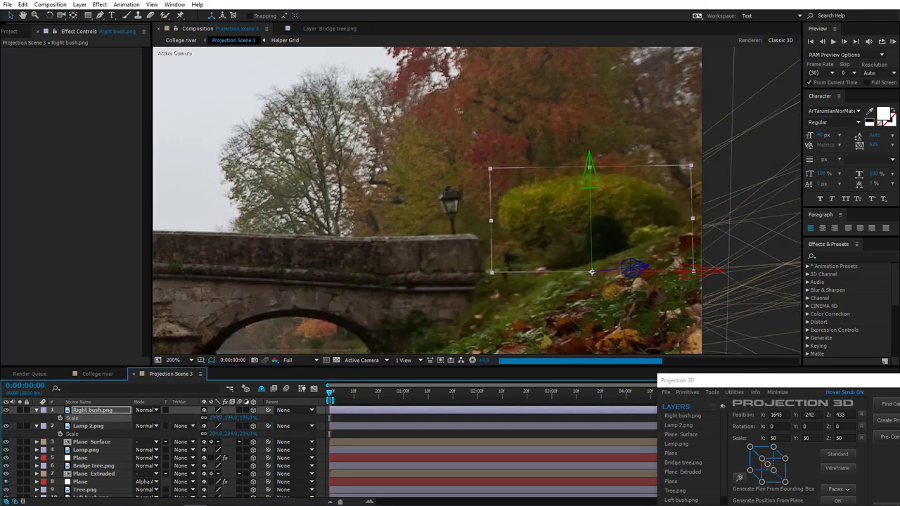
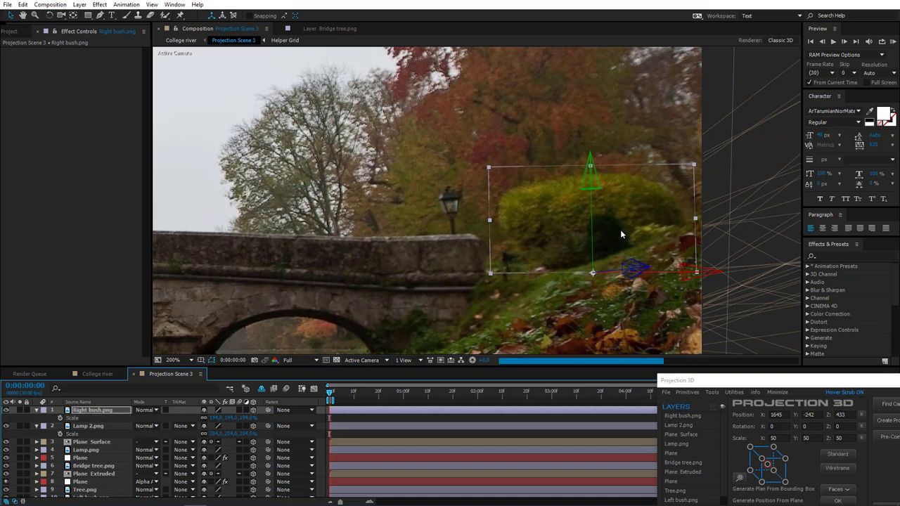
Set the scale of Right bush.png to 200%
{"action": "left_click", "coordinate": [215, 418]}
{"action": "type", "text": "200"}
{"action": "key", "text": "Return"}
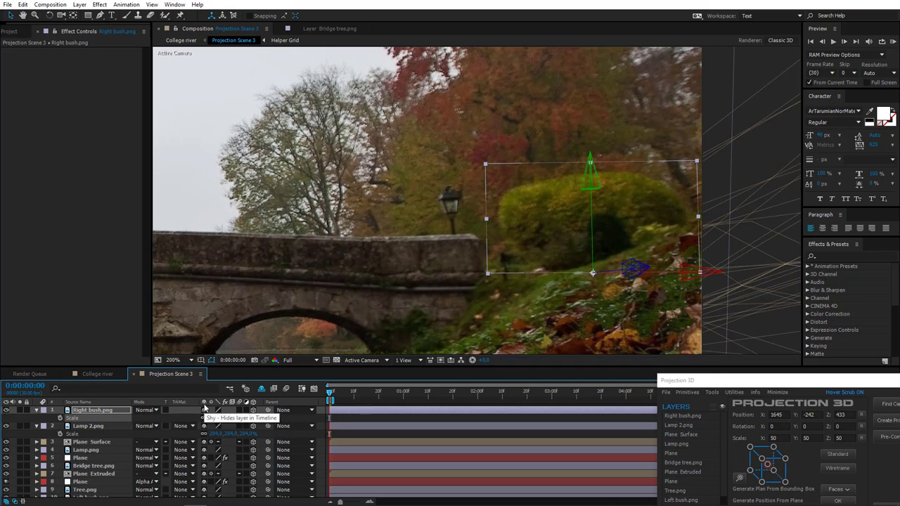
Open the College river composition and fit its whole frame in the viewer to check the assembled projection
{"action": "left_click", "coordinate": [97, 375]}
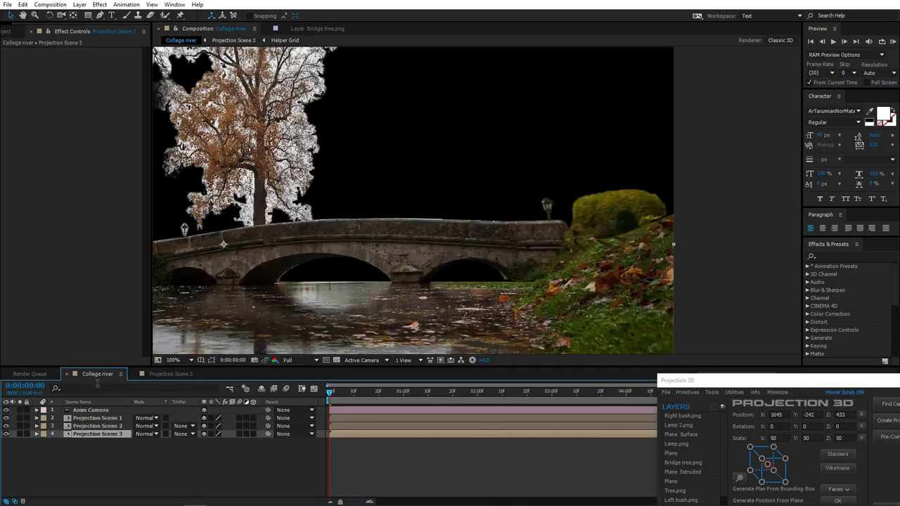
{"action": "left_click", "coordinate": [174, 359]}
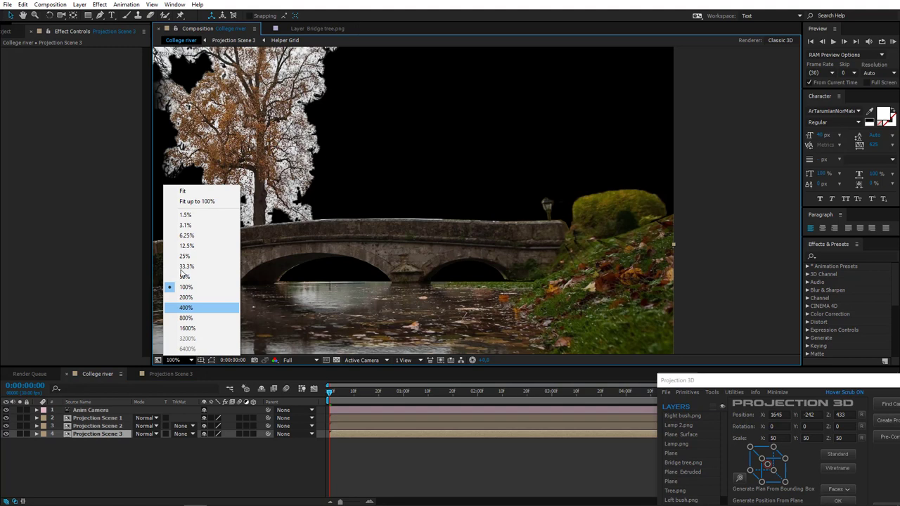
{"action": "left_click", "coordinate": [177, 192]}
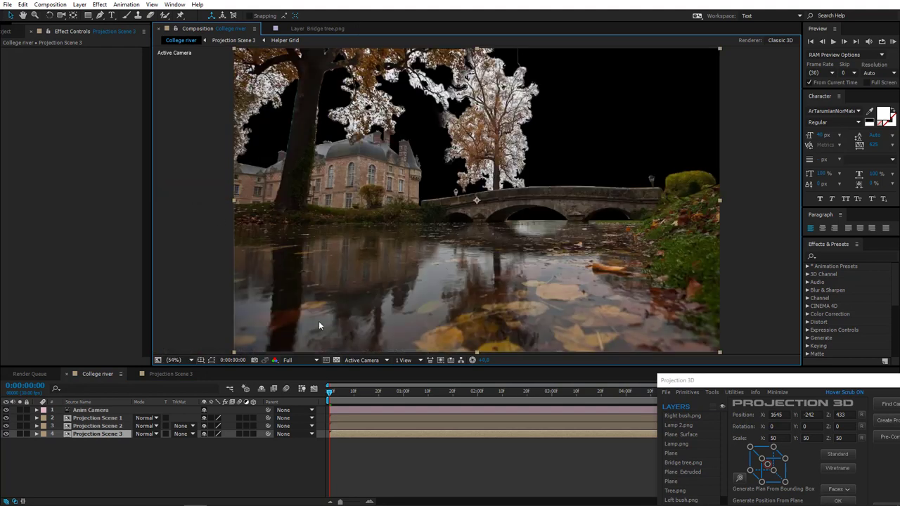
Move the château's Group with 5 Objects layer from Projection Scene 3 into Projection Scene 2
{"action": "left_click", "coordinate": [137, 454]}
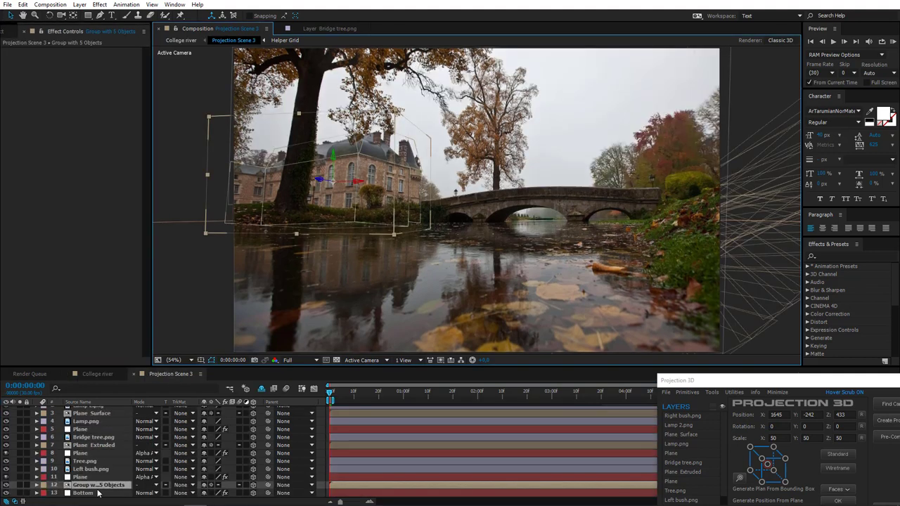
{"action": "left_click", "coordinate": [91, 487]}
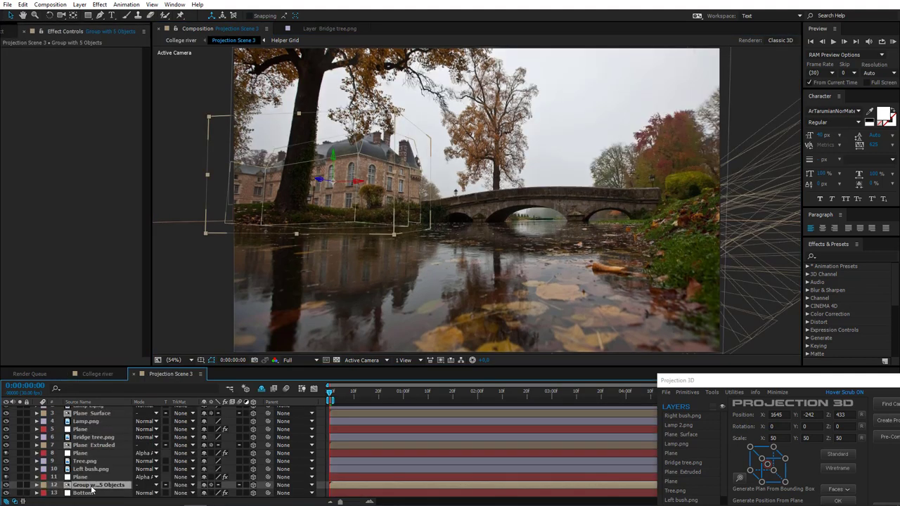
{"action": "left_click", "coordinate": [93, 374]}
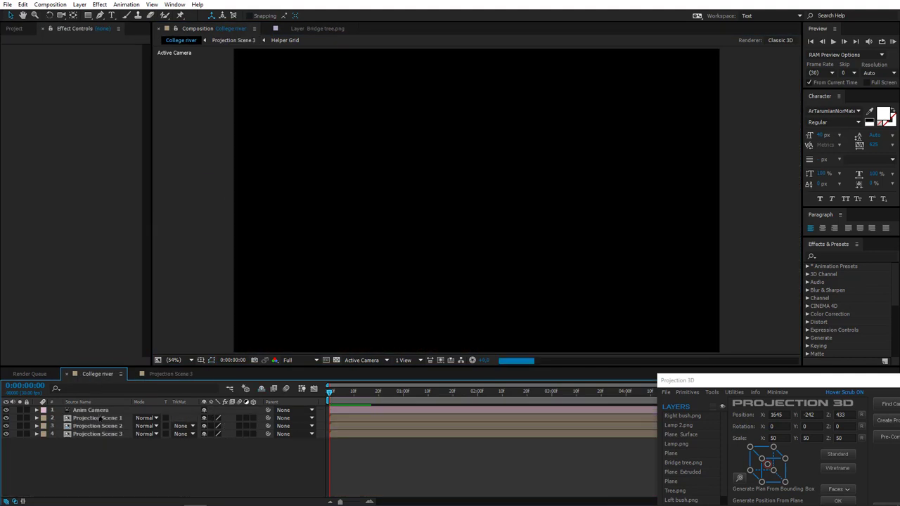
{"action": "double_click", "coordinate": [104, 426]}
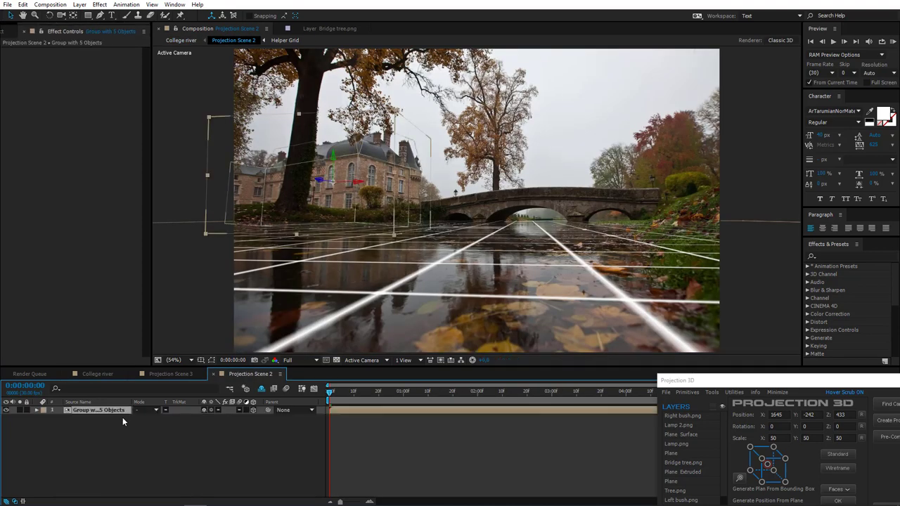
Reorder the open compositions so that Projection Scene 2 comes before Projection Scene 3
{"action": "left_click", "coordinate": [179, 373]}
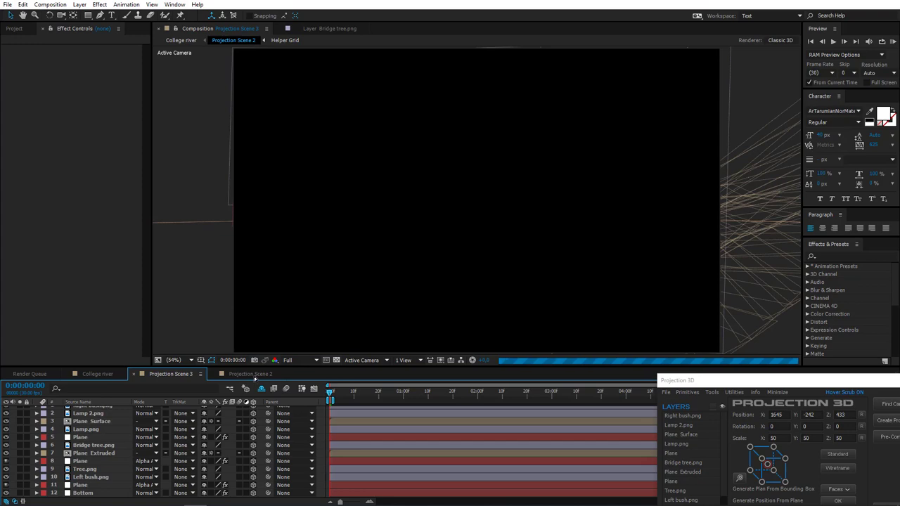
{"action": "left_click_drag", "start_coordinate": [253, 377], "coordinate": [186, 378]}
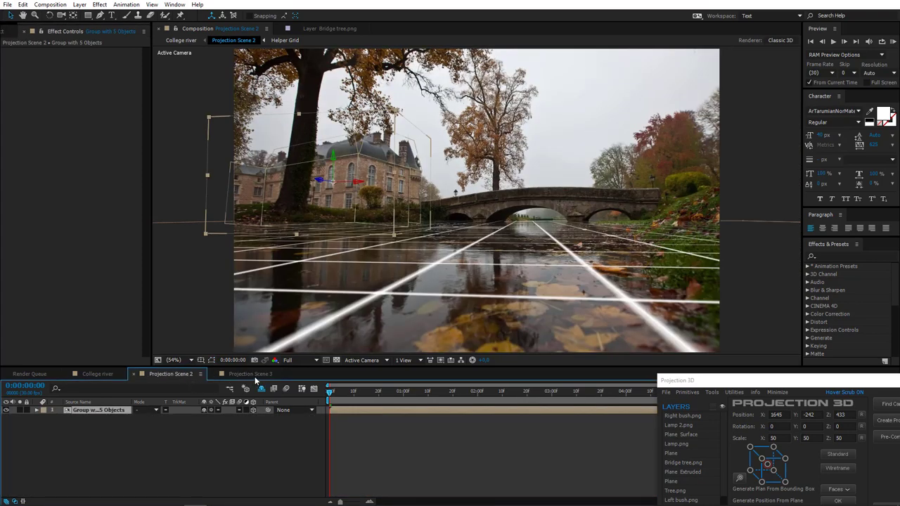
{"action": "left_click", "coordinate": [252, 375]}
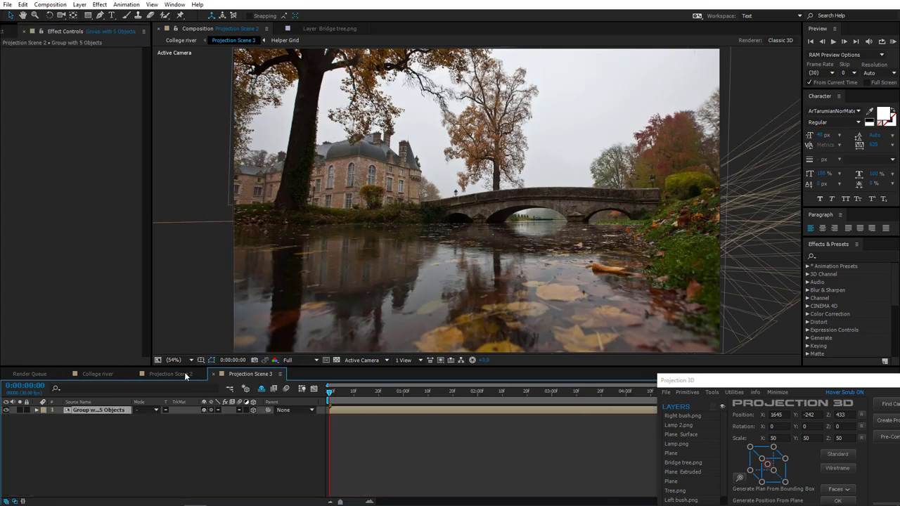
{"action": "left_click", "coordinate": [184, 374]}
{"action": "left_click", "coordinate": [242, 374]}
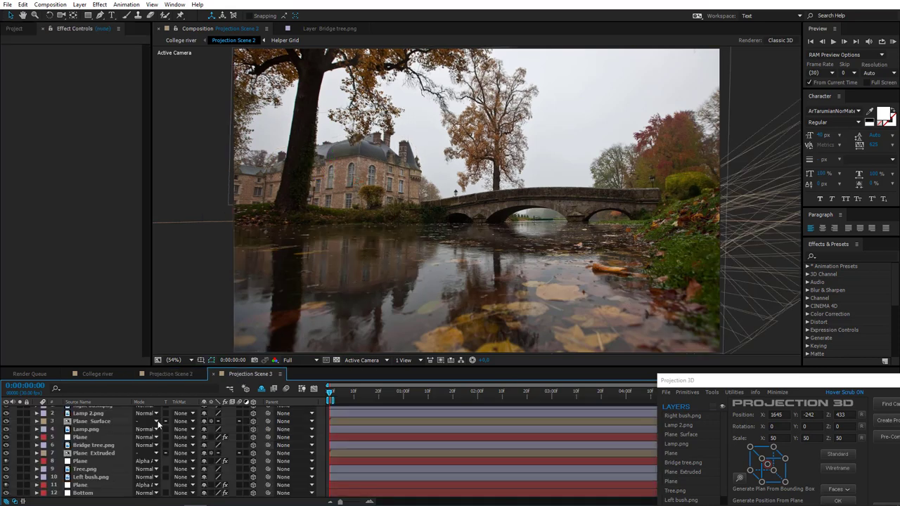
Open Projection Scene 1 from College river and place it ahead of Projection Scene 2 in the open compositions
{"action": "left_click", "coordinate": [97, 374]}
{"action": "double_click", "coordinate": [102, 419]}
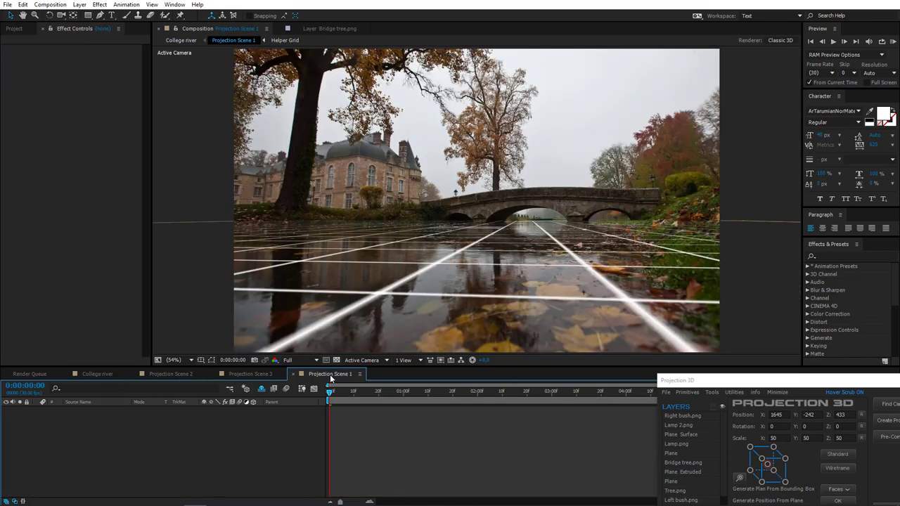
{"action": "left_click_drag", "start_coordinate": [330, 378], "coordinate": [196, 379]}
{"action": "left_click", "coordinate": [108, 375]}
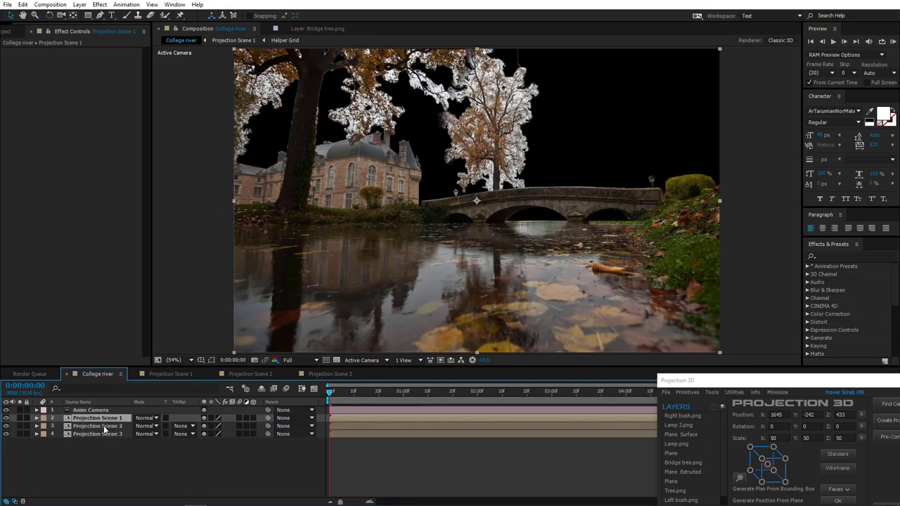
Move the left bank's Plane, Left bush.png and Tree.png layers from Projection Scene 3 into Projection Scene 1
{"action": "left_click", "coordinate": [116, 434]}
{"action": "left_click", "coordinate": [326, 376]}
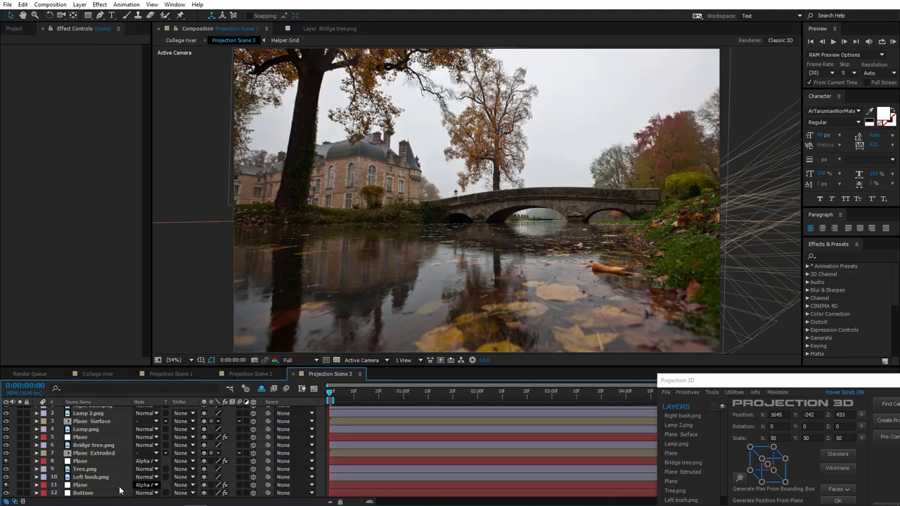
{"action": "left_click", "coordinate": [81, 485]}
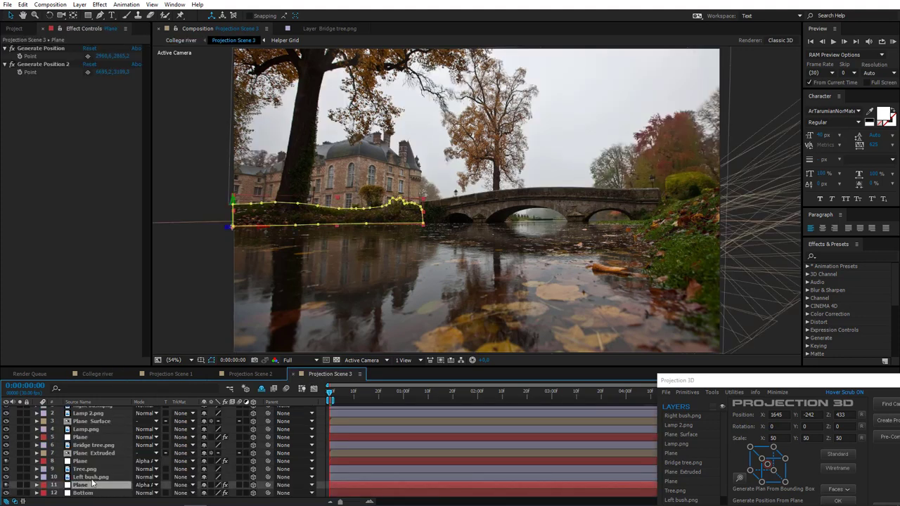
{"action": "left_click", "coordinate": [93, 478], "text": "ctrl"}
{"action": "left_click", "coordinate": [89, 470], "text": "ctrl"}
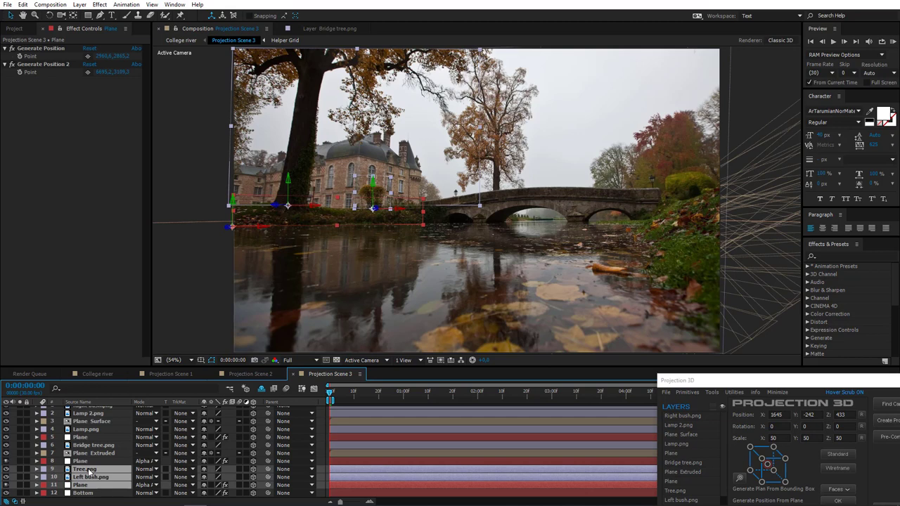
{"action": "key", "text": "Delete"}
{"action": "left_click", "coordinate": [170, 374]}
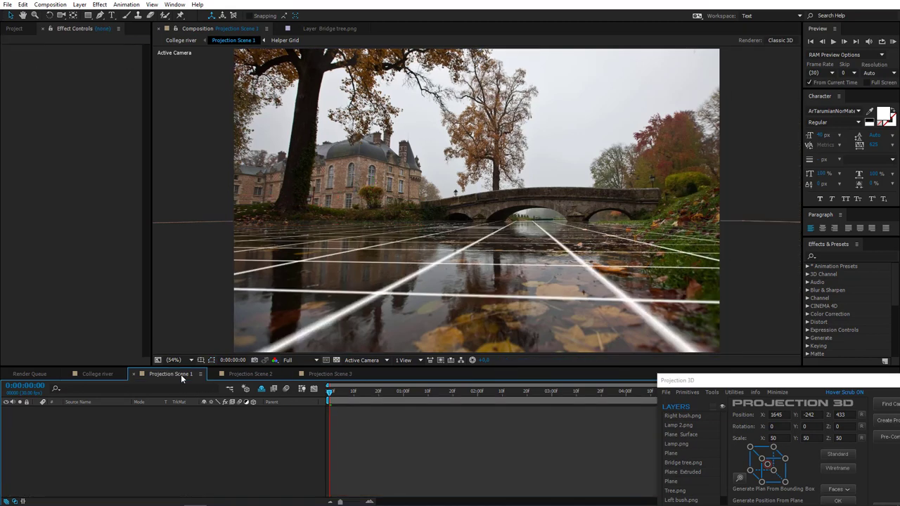
{"action": "key", "text": "ctrl+v"}
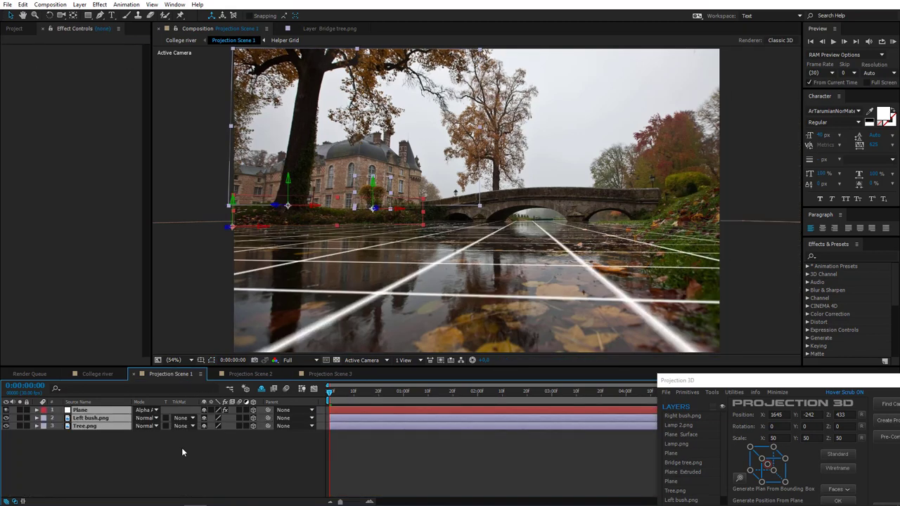
{"action": "left_click", "coordinate": [182, 448]}
Delete the two leftover bridge Plane layers, in layers 8 and 5, from Projection Scene 3
{"action": "left_click", "coordinate": [325, 374]}
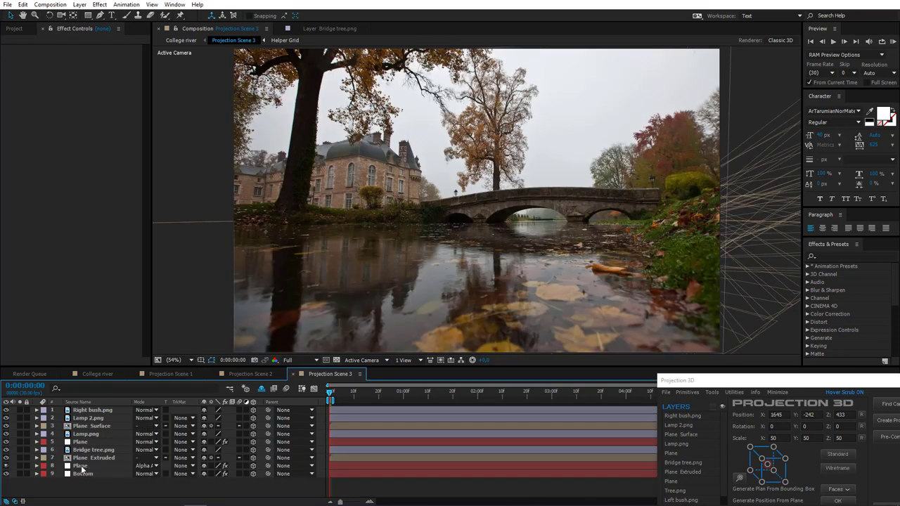
{"action": "left_click", "coordinate": [81, 467]}
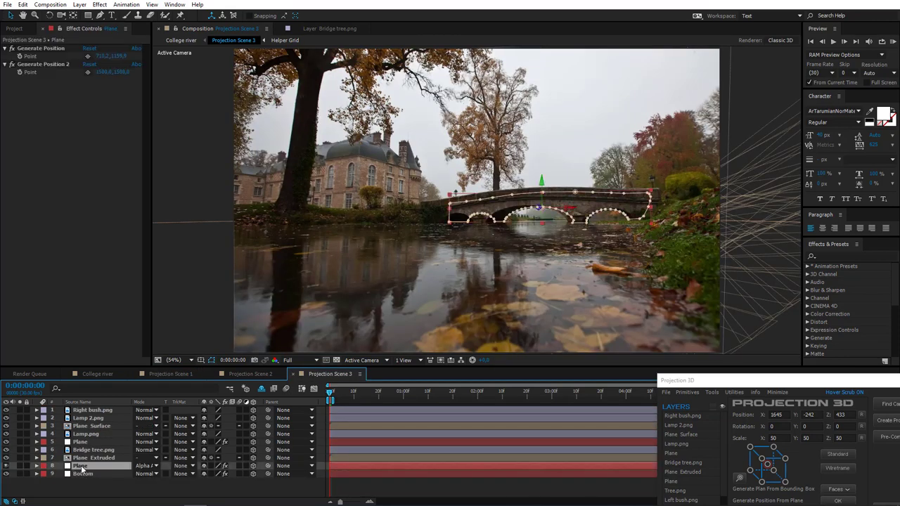
{"action": "key", "text": "Delete"}
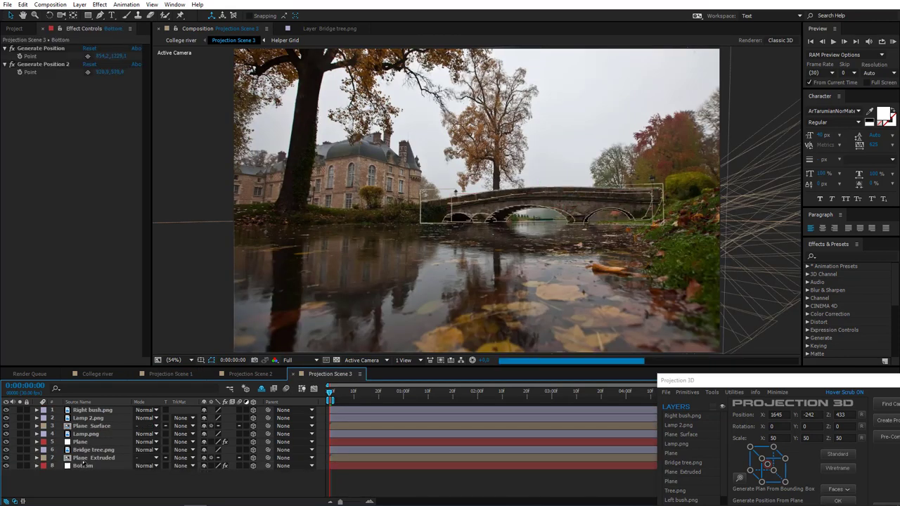
{"action": "left_click", "coordinate": [98, 459]}
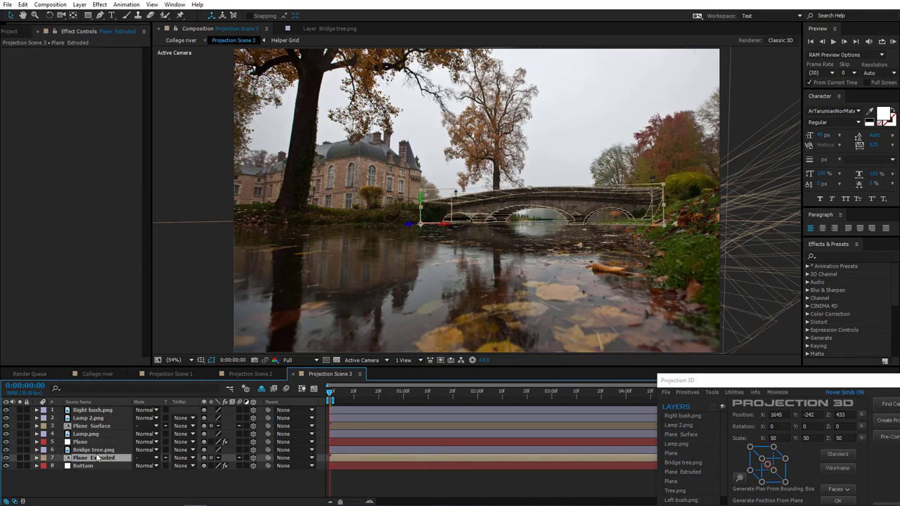
{"action": "left_click", "coordinate": [90, 442]}
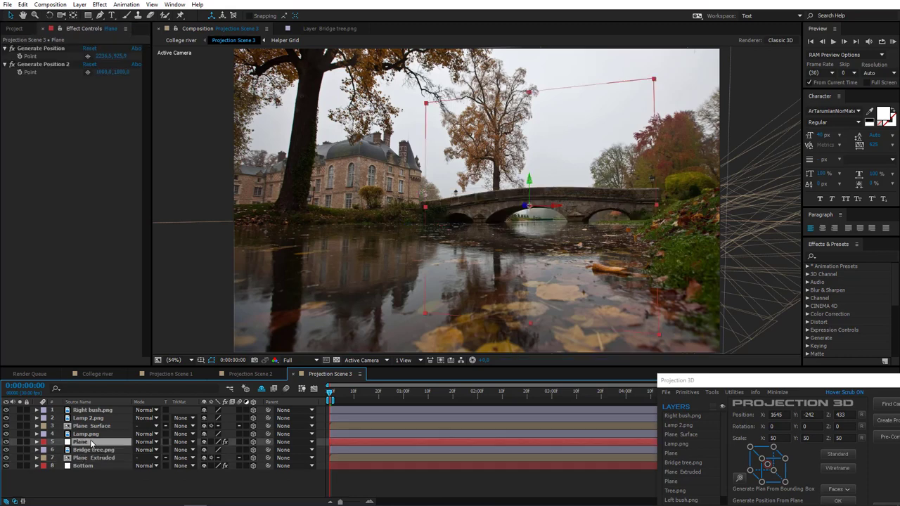
{"action": "key", "text": "Delete"}
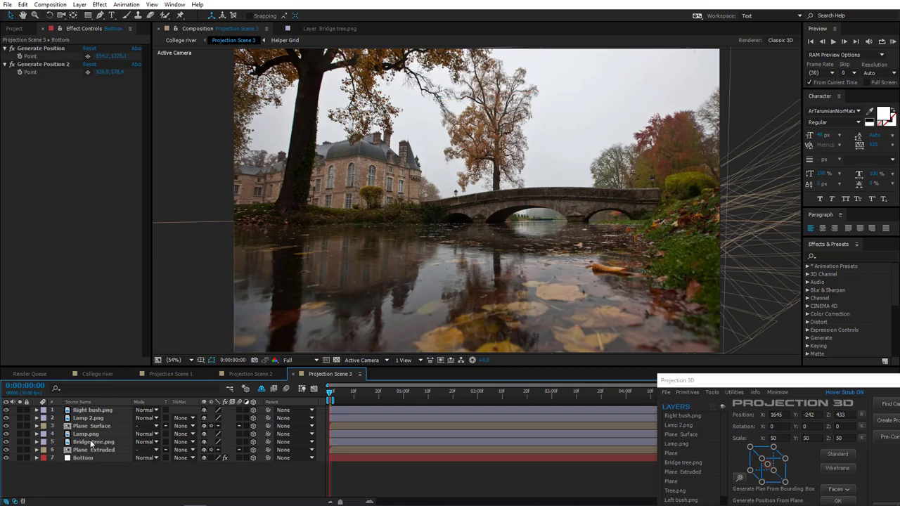
Move the Plane Extruded and Plane Surface layers from Projection Scene 3 into Projection Scene 1
{"action": "left_click", "coordinate": [89, 429]}
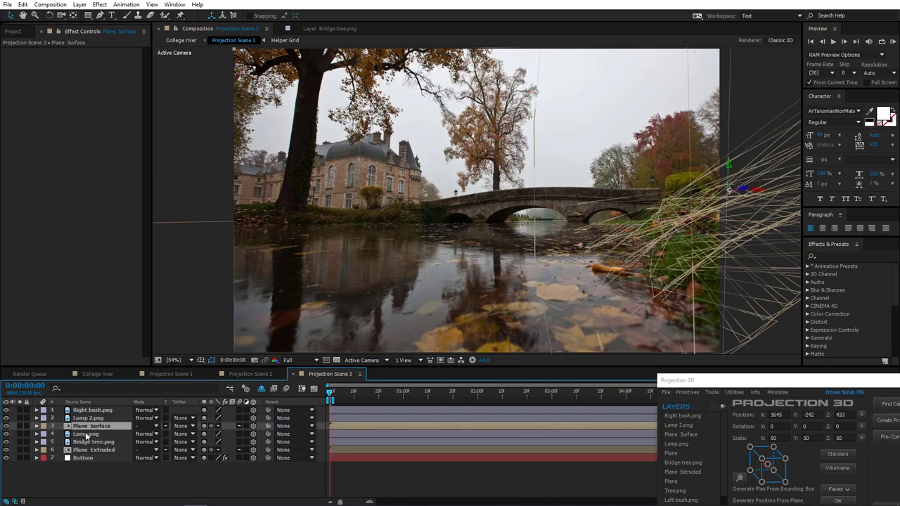
{"action": "left_click", "coordinate": [93, 449]}
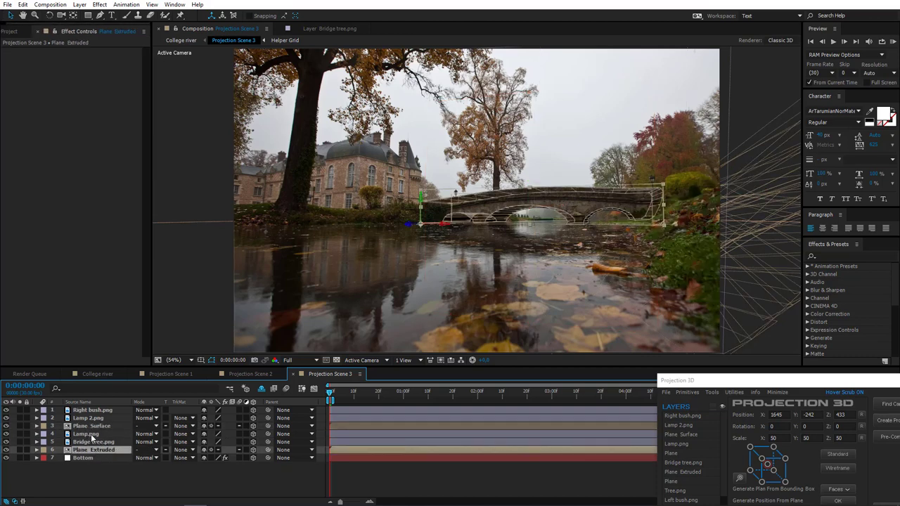
{"action": "left_click", "coordinate": [89, 427], "text": "ctrl"}
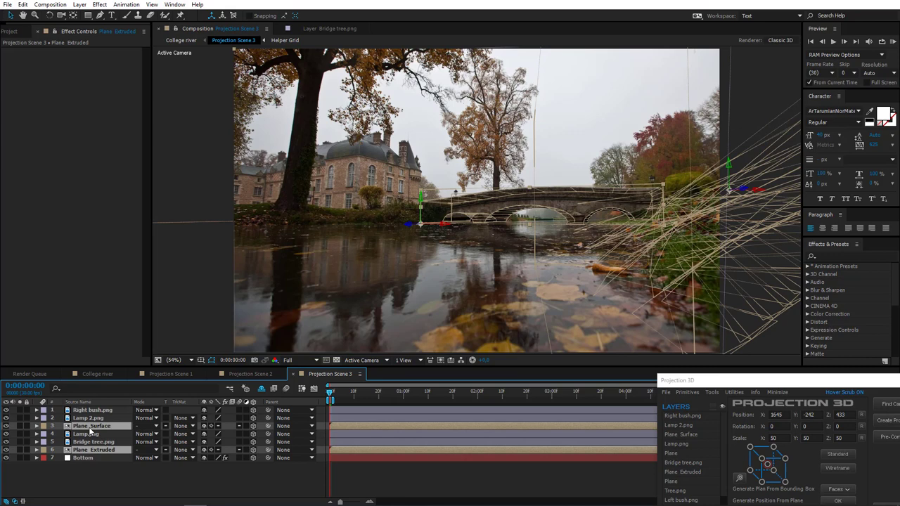
{"action": "left_click", "coordinate": [161, 375]}
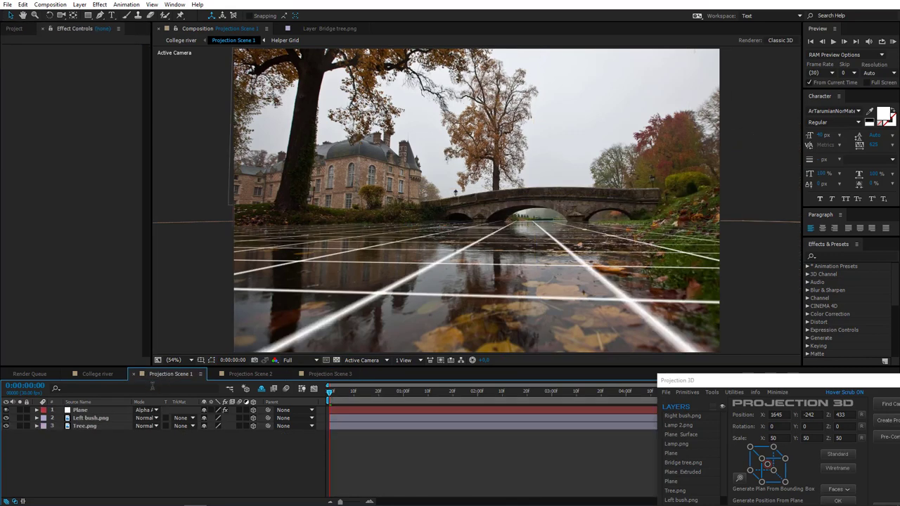
{"action": "key", "text": "ctrl+v"}
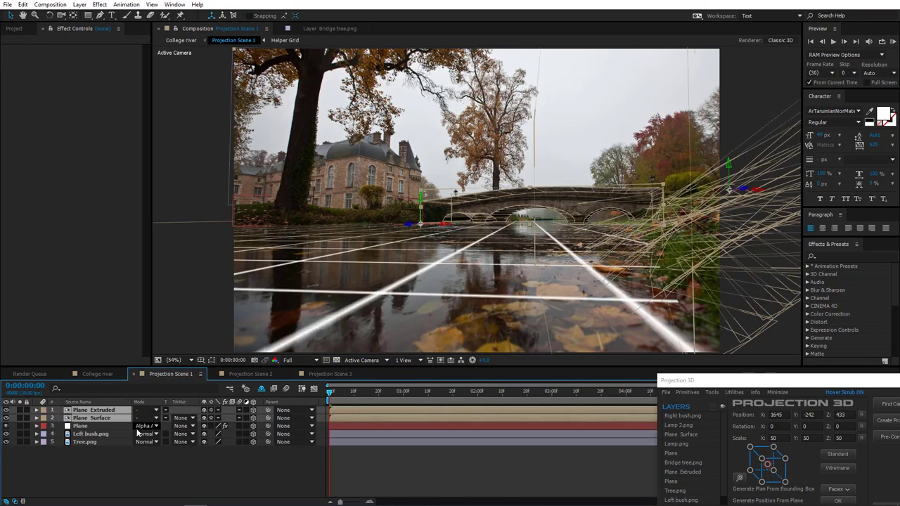
Move the Right bush.png layer from Projection Scene 3 to the top of Projection Scene 1
{"action": "left_click", "coordinate": [111, 442]}
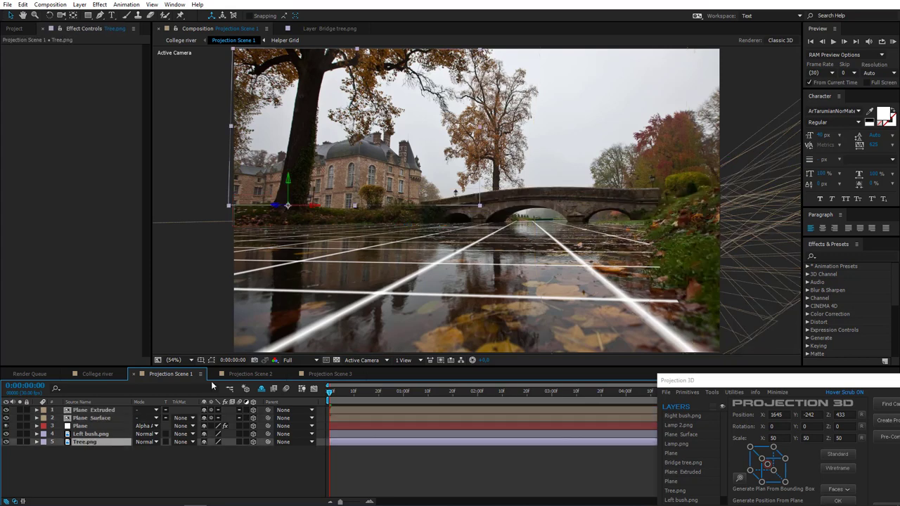
{"action": "left_click", "coordinate": [331, 375]}
{"action": "left_click", "coordinate": [93, 410]}
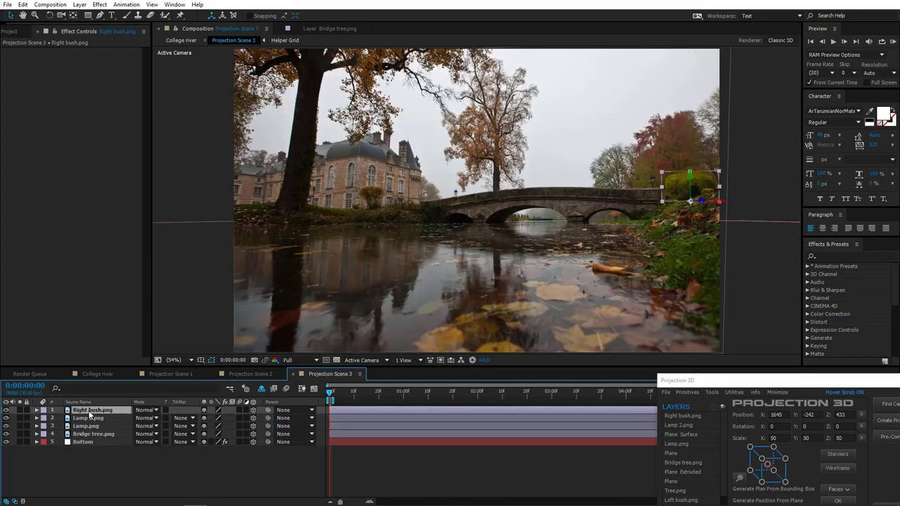
{"action": "key", "text": "ctrl+x"}
{"action": "left_click", "coordinate": [170, 375]}
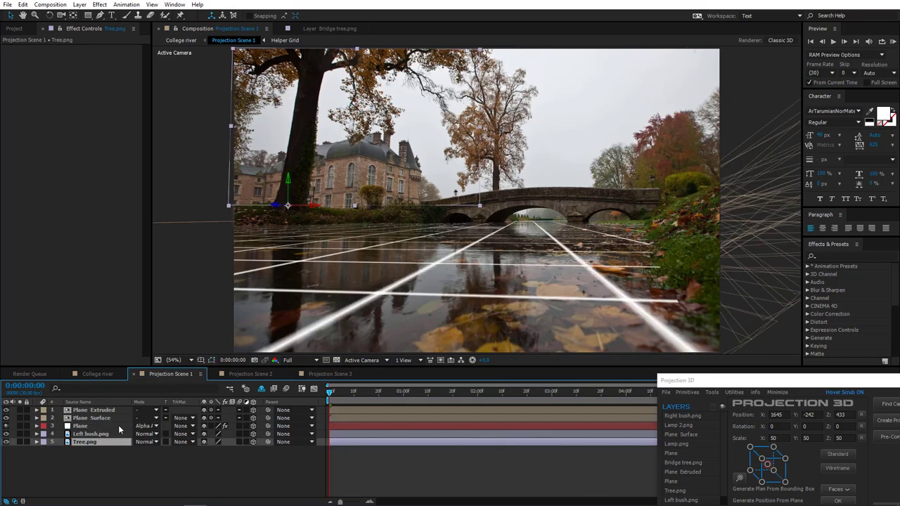
{"action": "key", "text": "ctrl+v"}
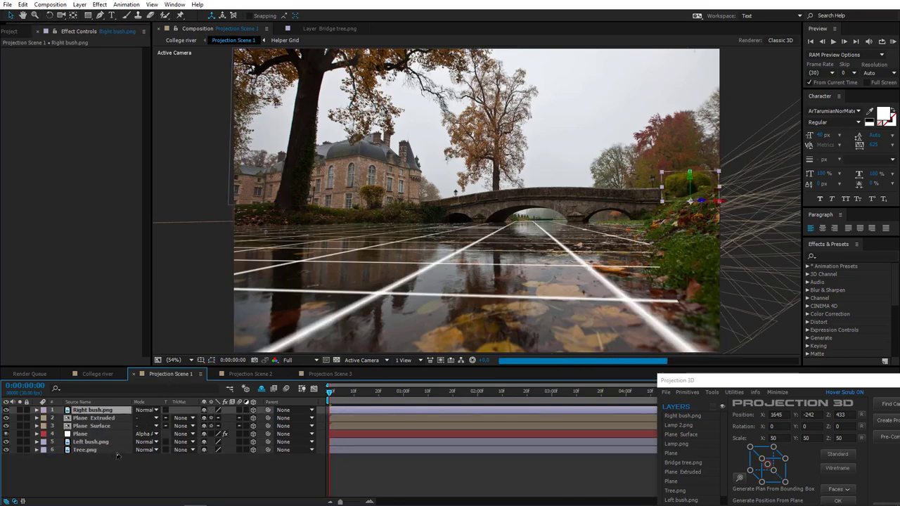
{"action": "key", "text": "shift+period"}
{"action": "key", "text": "shift+period"}
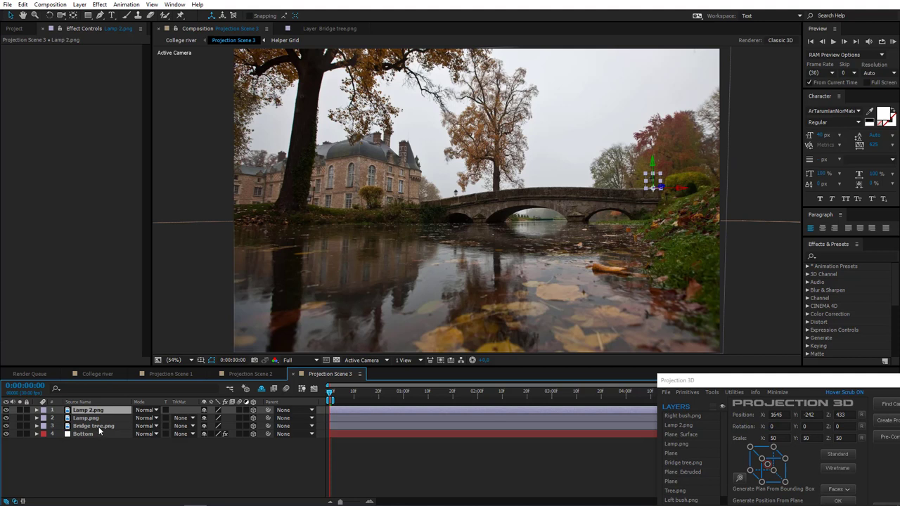
Move the Lamp 2.png, Lamp.png and Bridge tree.png layers from Projection Scene 3 into Projection Scene 2
{"action": "left_click", "coordinate": [99, 427], "text": "shift"}
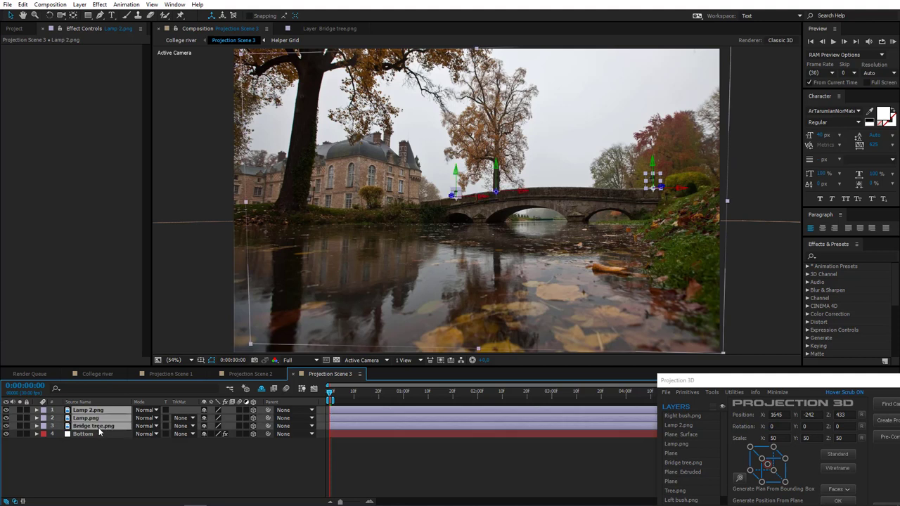
{"action": "key", "text": "ctrl+x"}
{"action": "left_click", "coordinate": [239, 374]}
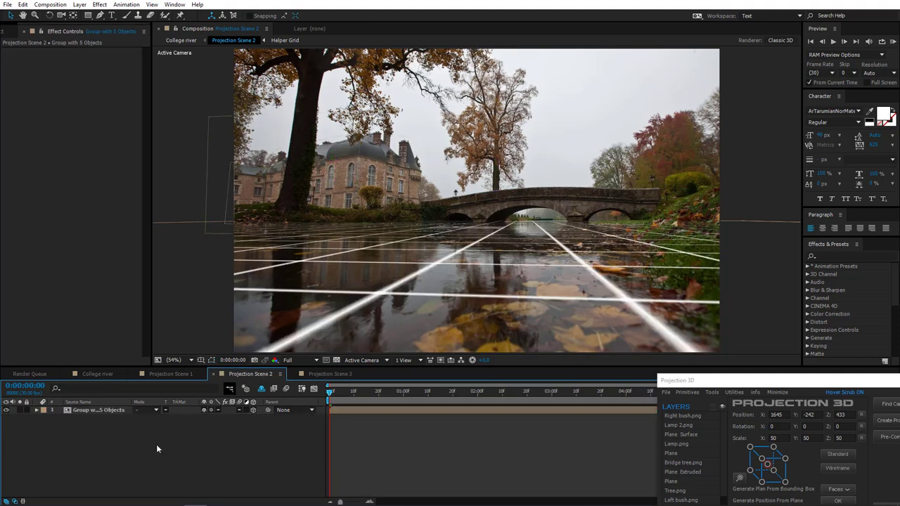
{"action": "key", "text": "ctrl+v"}
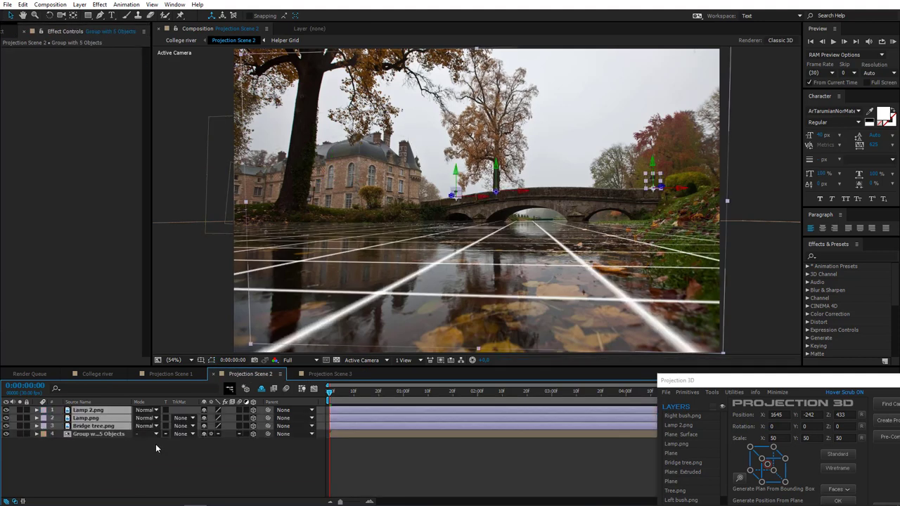
{"action": "left_click", "coordinate": [161, 461]}
Stretch the Bottom plane in Projection Scene 3 lengthwise in the Top view, to nearly three times its length
{"action": "left_click", "coordinate": [327, 375]}
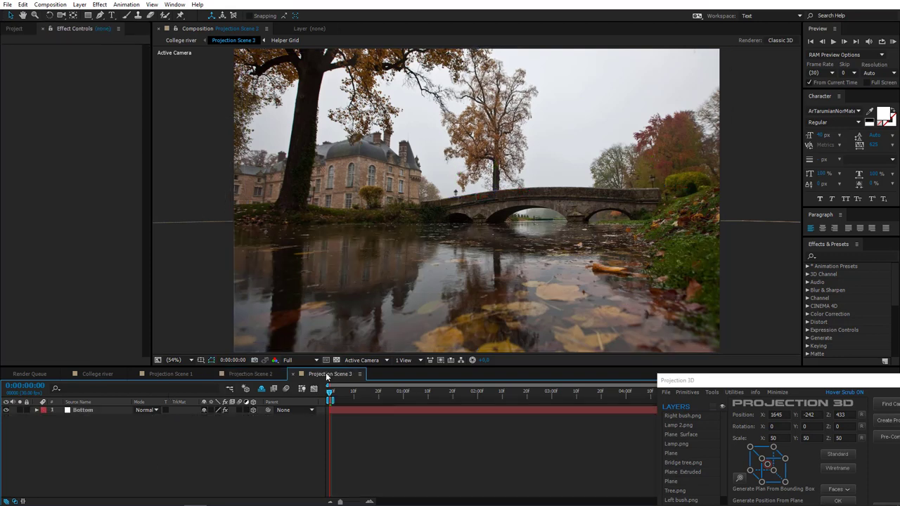
{"action": "left_click", "coordinate": [92, 412]}
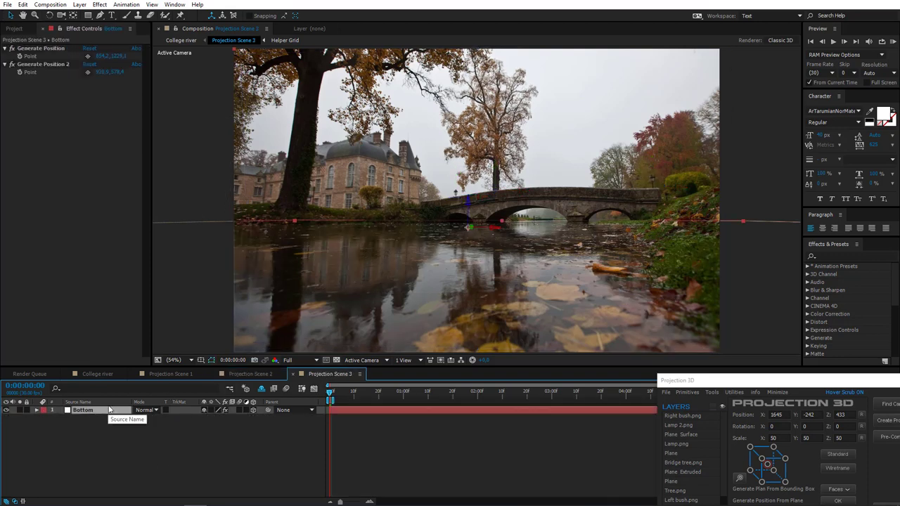
{"action": "left_click", "coordinate": [362, 360]}
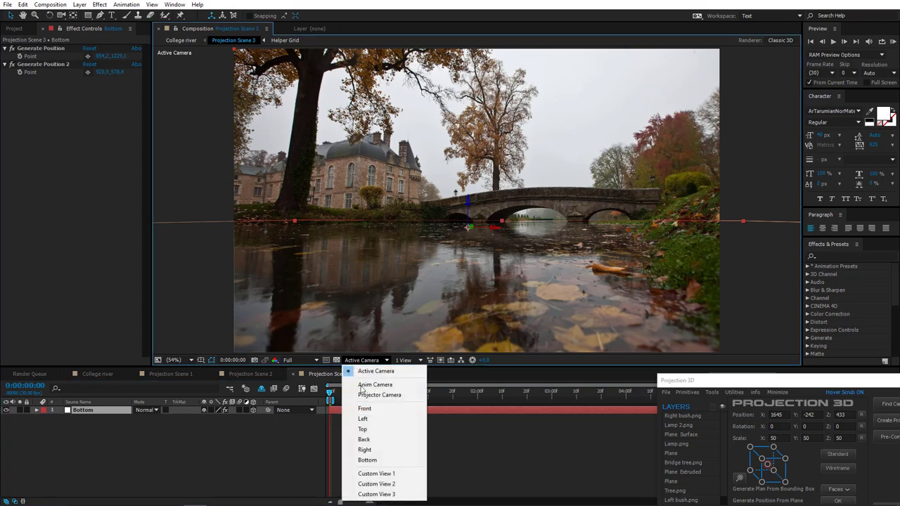
{"action": "left_click", "coordinate": [371, 429]}
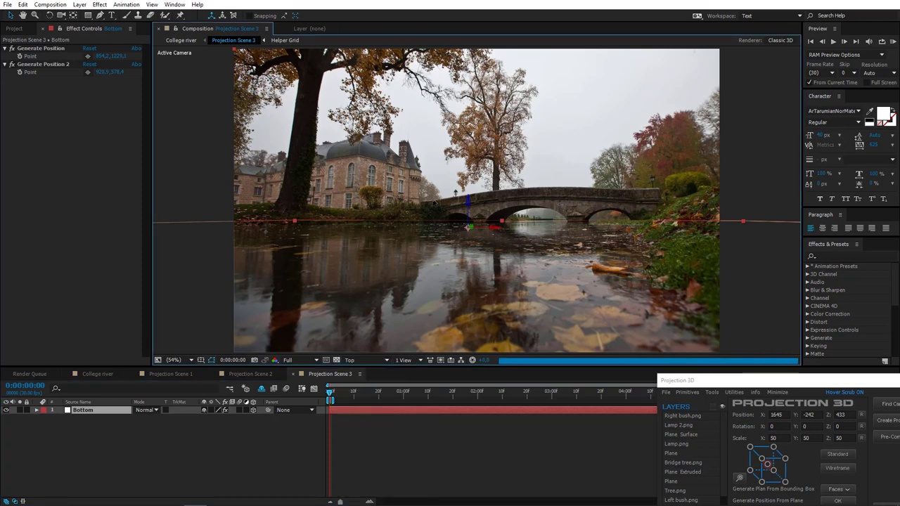
{"action": "key", "text": "comma"}
{"action": "key", "text": "comma"}
{"action": "key", "text": "comma"}
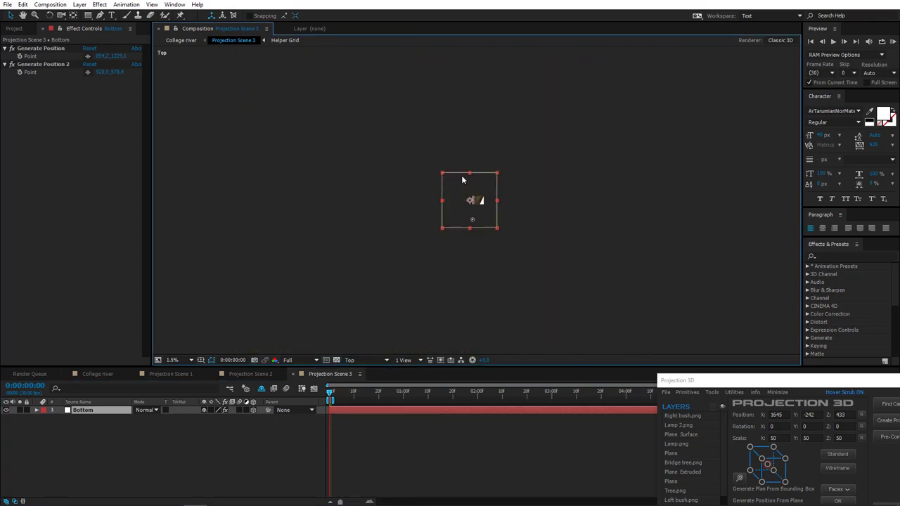
{"action": "left_click_drag", "start_coordinate": [472, 168], "coordinate": [476, 121]}
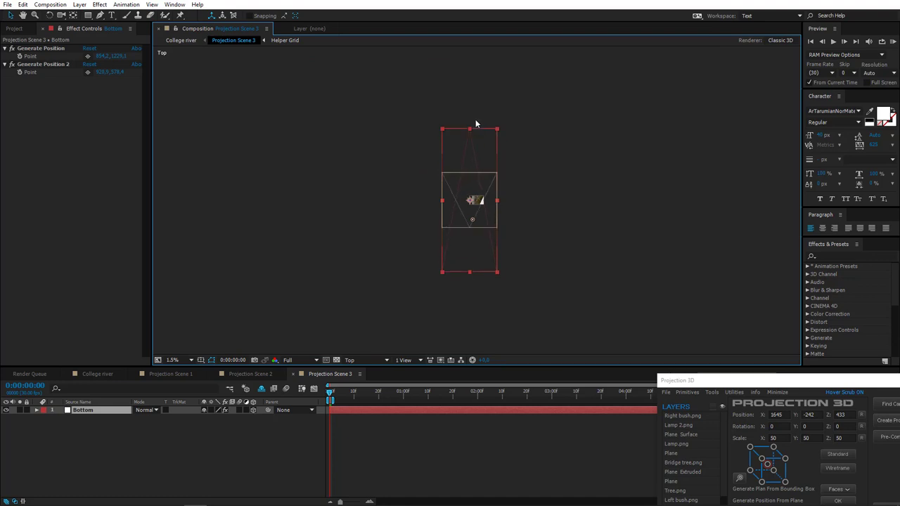
Create a Back solid in Projection Scene 3 from the helper grid's Back face, seen through the Active Camera
{"action": "left_click", "coordinate": [357, 363]}
{"action": "left_click", "coordinate": [372, 371]}
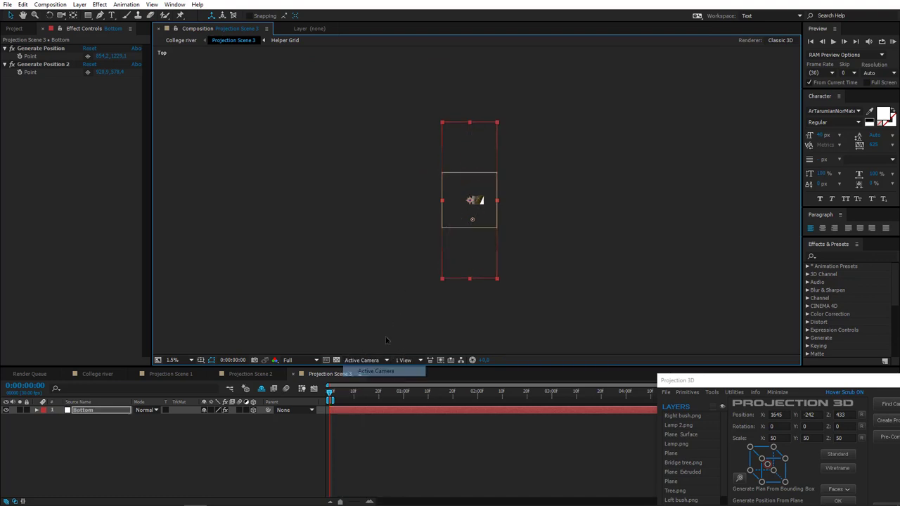
{"action": "key", "text": "period"}
{"action": "key", "text": "period"}
{"action": "key", "text": "period"}
{"action": "key", "text": "period"}
{"action": "key", "text": "period"}
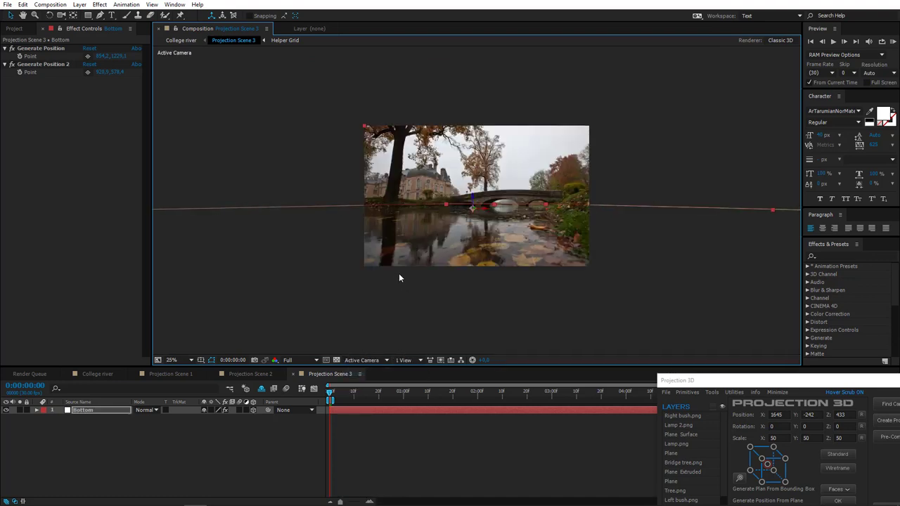
{"action": "left_click_drag", "start_coordinate": [445, 281], "coordinate": [395, 290]}
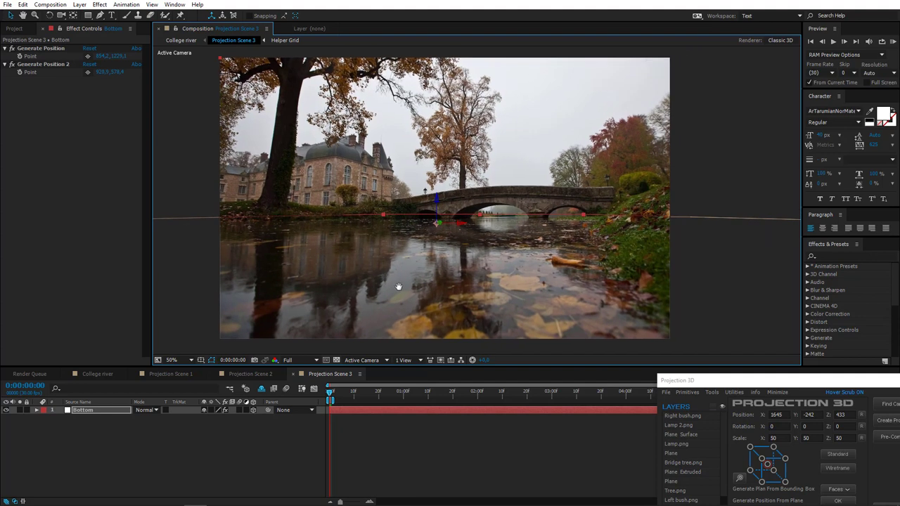
{"action": "left_click", "coordinate": [438, 451]}
{"action": "left_click_drag", "start_coordinate": [753, 384], "coordinate": [712, 336]}
{"action": "left_click", "coordinate": [795, 475]}
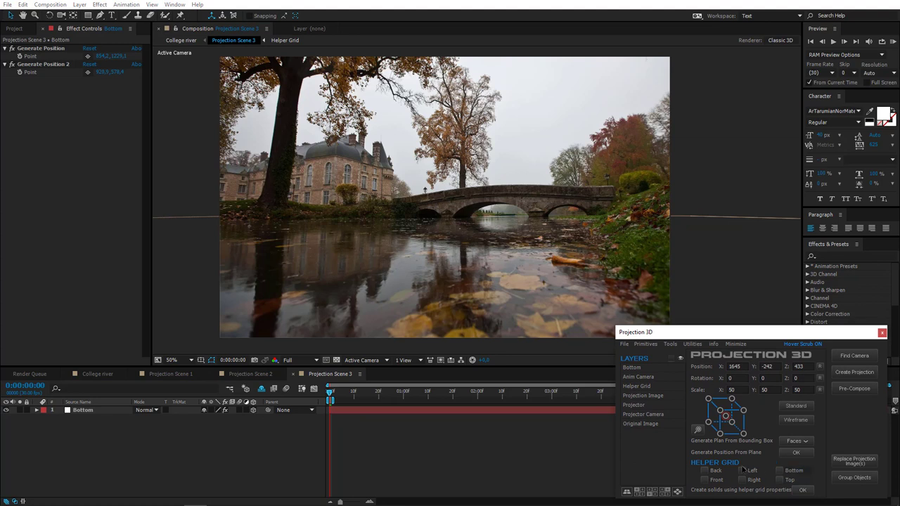
{"action": "left_click", "coordinate": [718, 475]}
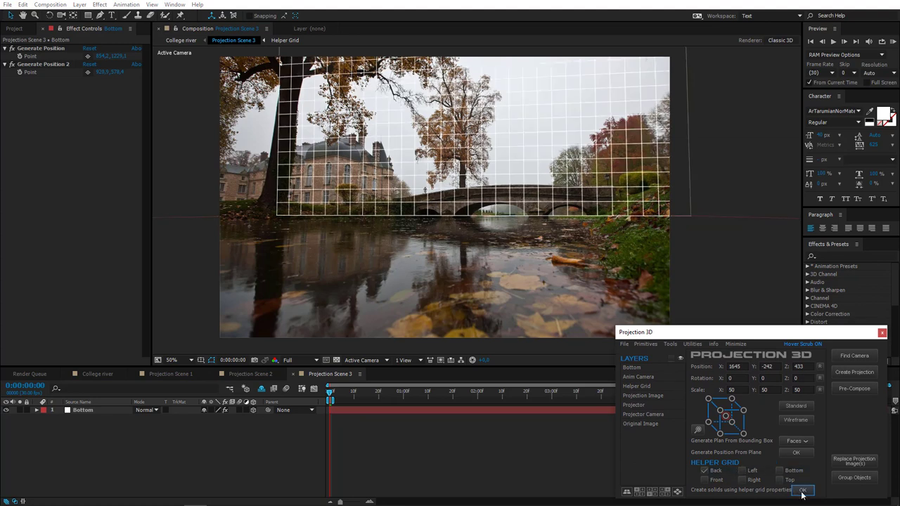
{"action": "left_click", "coordinate": [803, 491]}
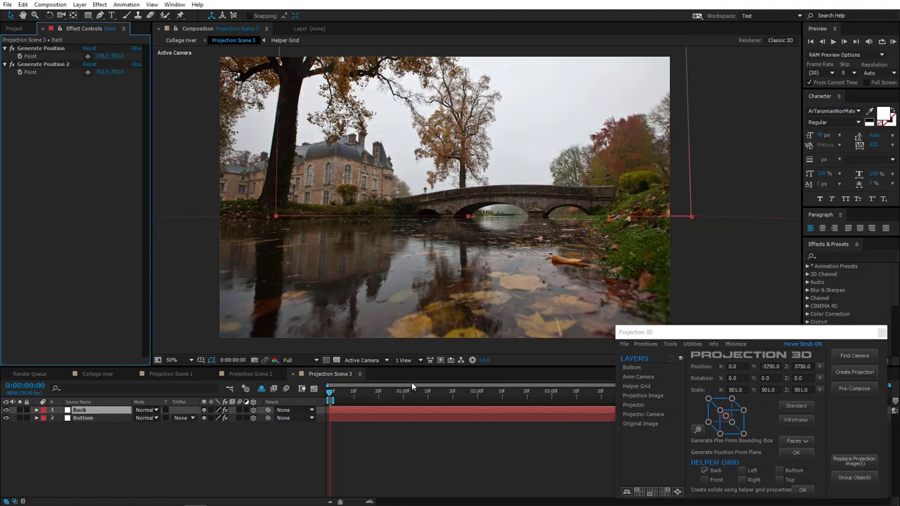
Move the Back plane in the Top view to the far end of the lengthened Bottom plane
{"action": "left_click", "coordinate": [364, 360]}
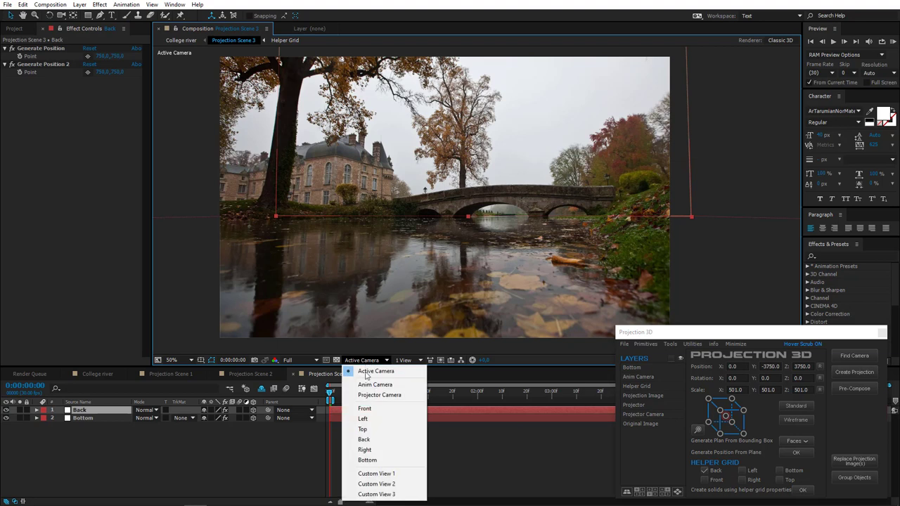
{"action": "left_click", "coordinate": [363, 430]}
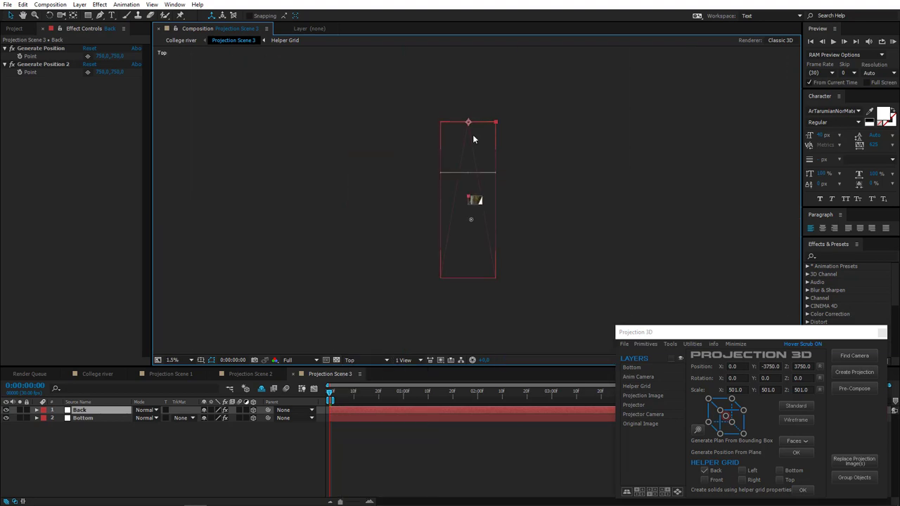
{"action": "left_click", "coordinate": [365, 360]}
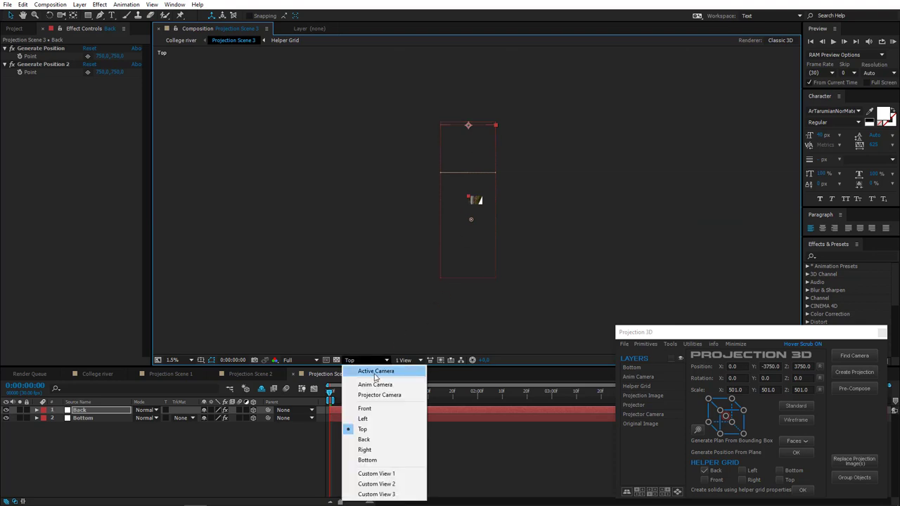
{"action": "left_click", "coordinate": [375, 372]}
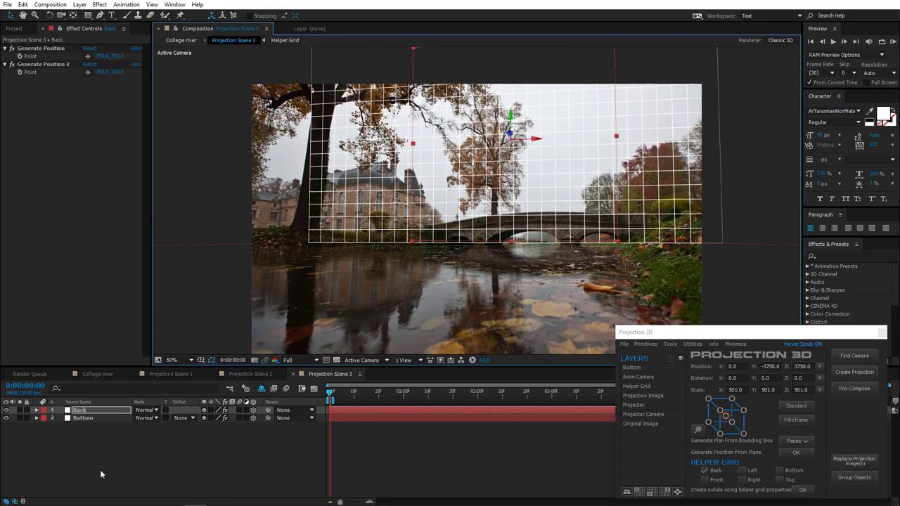
Scale up the Back plane and widen it until it extends past the side edges of the photo
{"action": "left_click", "coordinate": [103, 411]}
{"action": "key", "text": "s"}
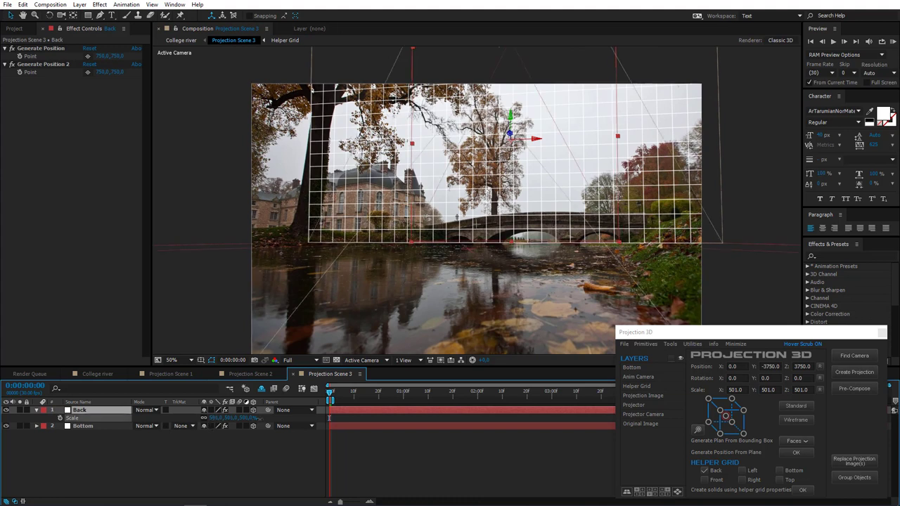
{"action": "left_click_drag", "start_coordinate": [420, 418], "coordinate": [436, 417]}
{"action": "left_click", "coordinate": [434, 440]}
{"action": "left_click_drag", "start_coordinate": [328, 149], "coordinate": [216, 150]}
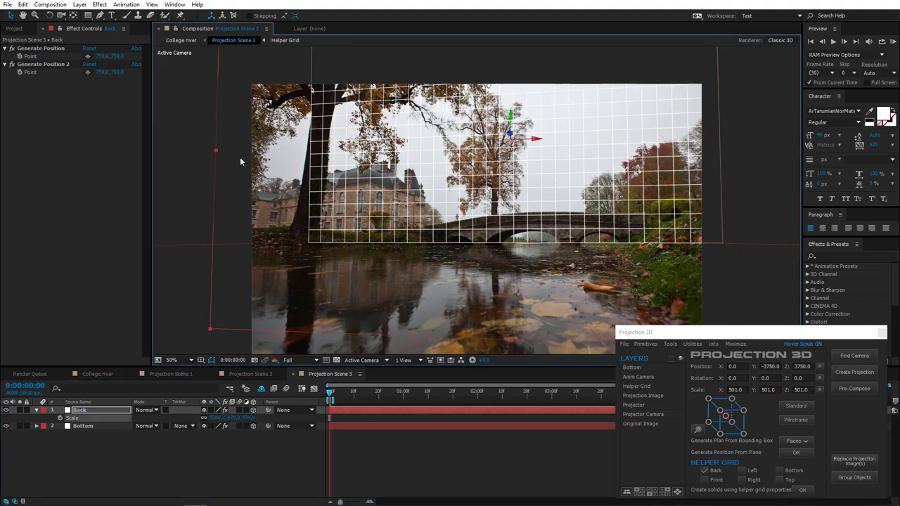
{"action": "left_click", "coordinate": [37, 410]}
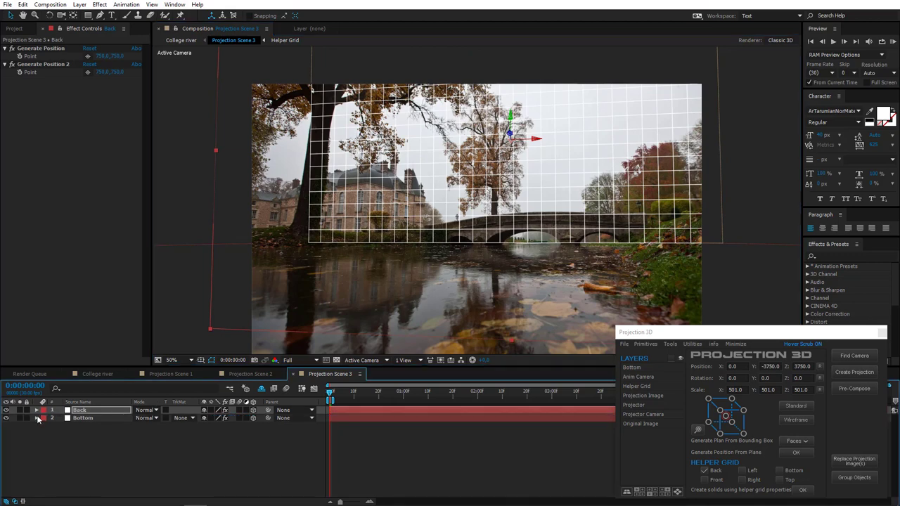
Keyframe the Anim Camera's Point of Interest and Position at 0:00:00:00 in the College river composition
{"action": "left_click", "coordinate": [98, 375]}
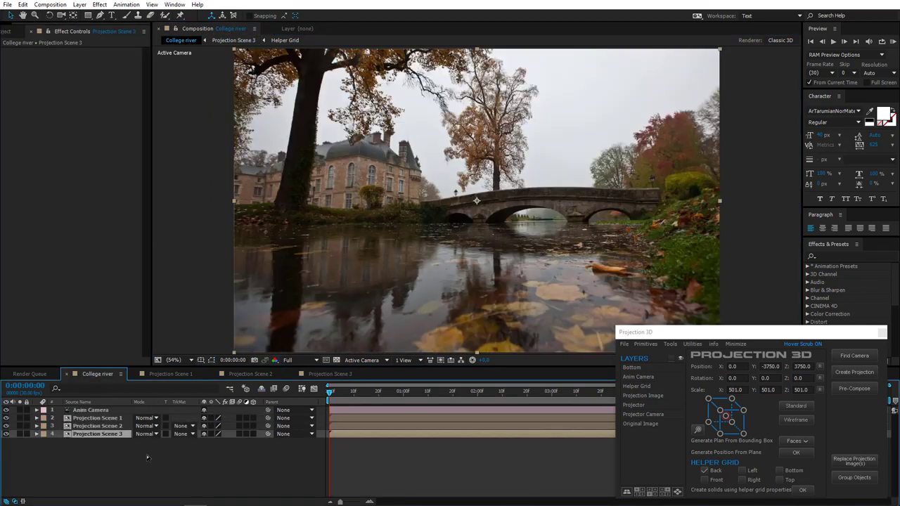
{"action": "left_click", "coordinate": [90, 410]}
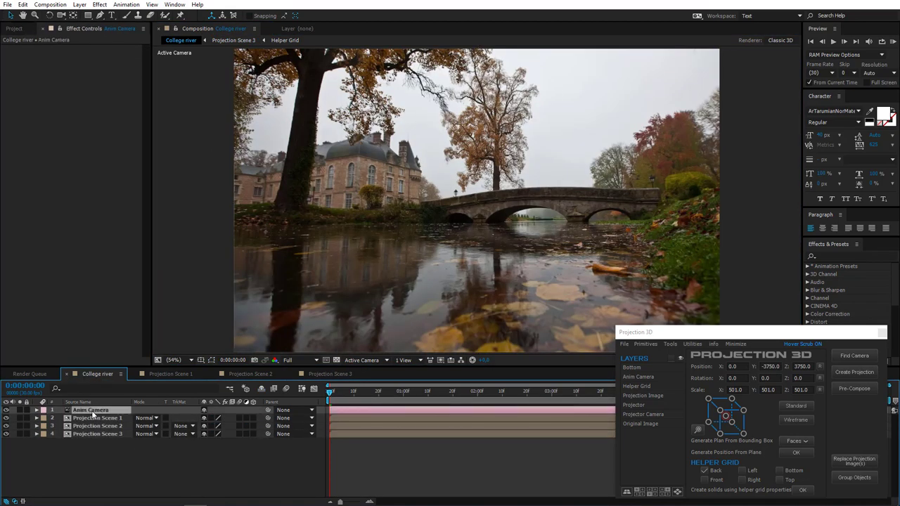
{"action": "key", "text": "p"}
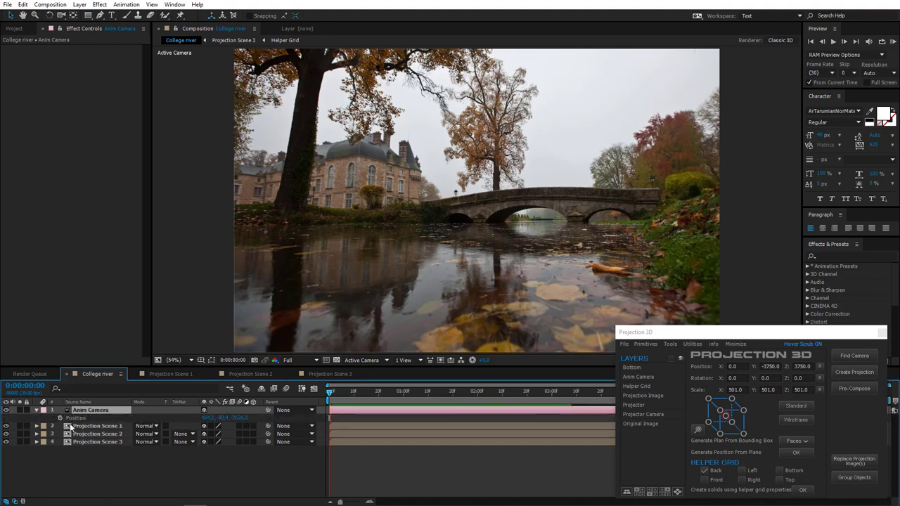
{"action": "key", "text": "u"}
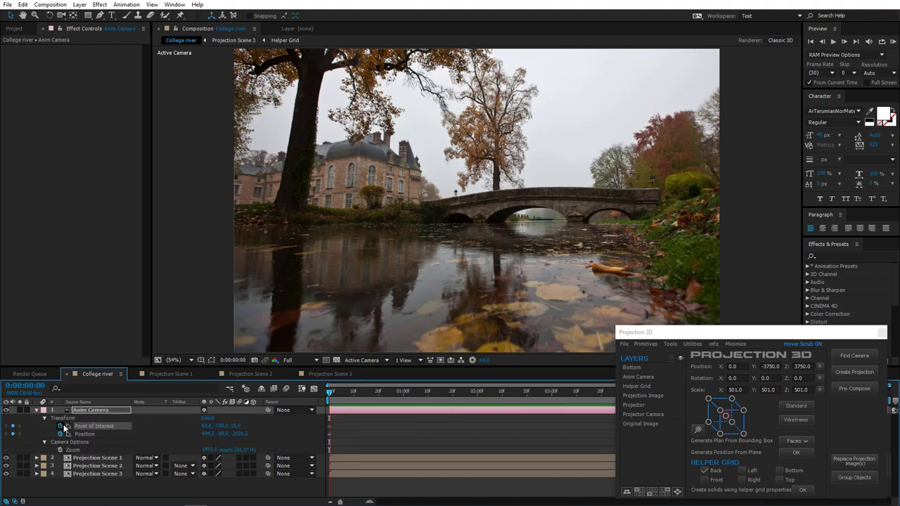
{"action": "key", "text": "p"}
{"action": "key", "text": "shift+a"}
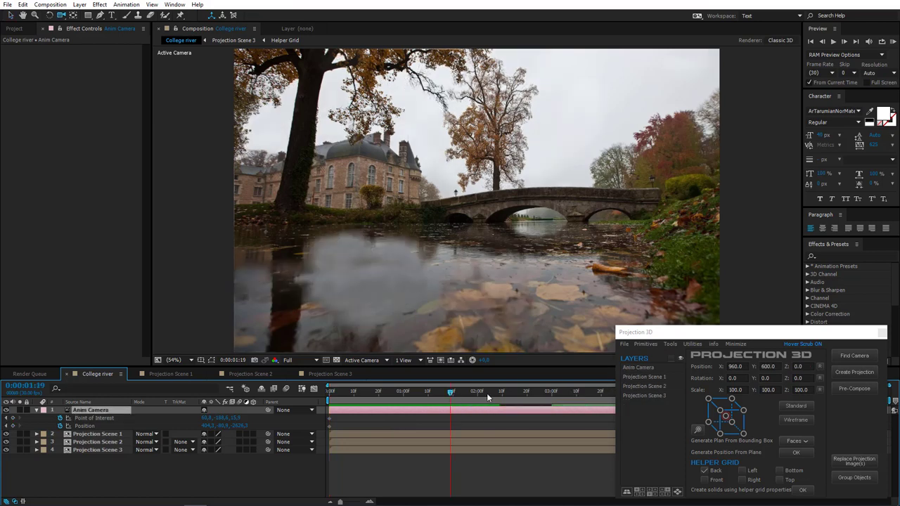
Set a second Position keyframe for the Anim Camera at 0:00:02:00 by moving the camera in the view
{"action": "left_click", "coordinate": [478, 394]}
{"action": "left_click_drag", "start_coordinate": [522, 217], "coordinate": [523, 214]}
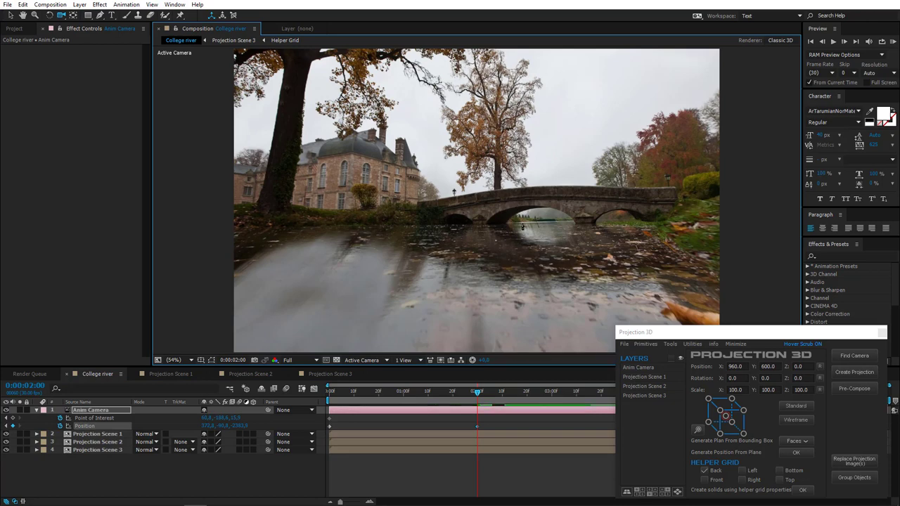
{"action": "left_click_drag", "start_coordinate": [524, 214], "coordinate": [529, 217]}
{"action": "scroll", "coordinate": [523, 218], "scroll_direction": "up", "scroll_amount": 2}
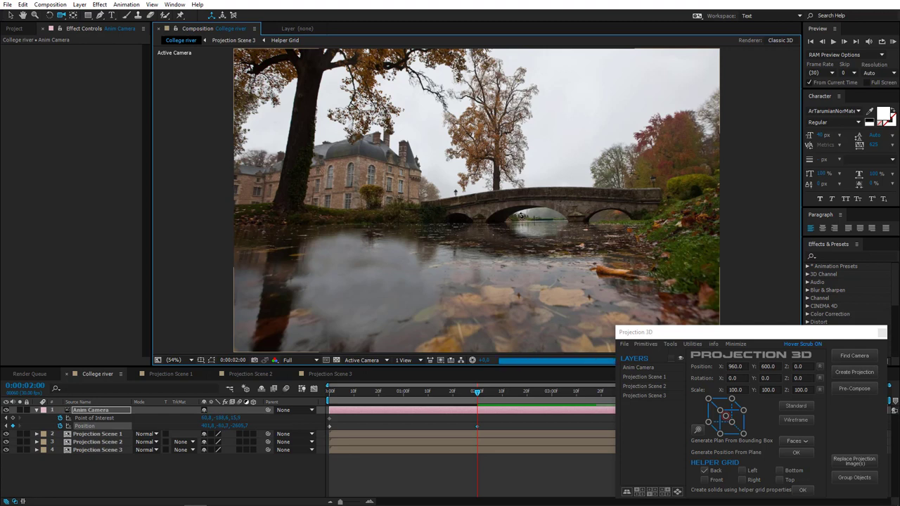
{"action": "left_click_drag", "start_coordinate": [521, 216], "coordinate": [521, 217]}
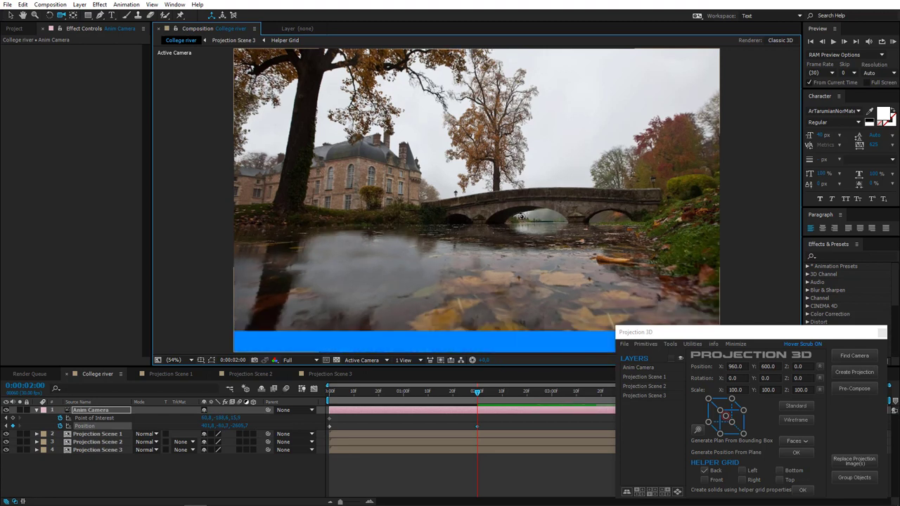
{"action": "scroll", "coordinate": [521, 216], "scroll_direction": "down", "scroll_amount": 1}
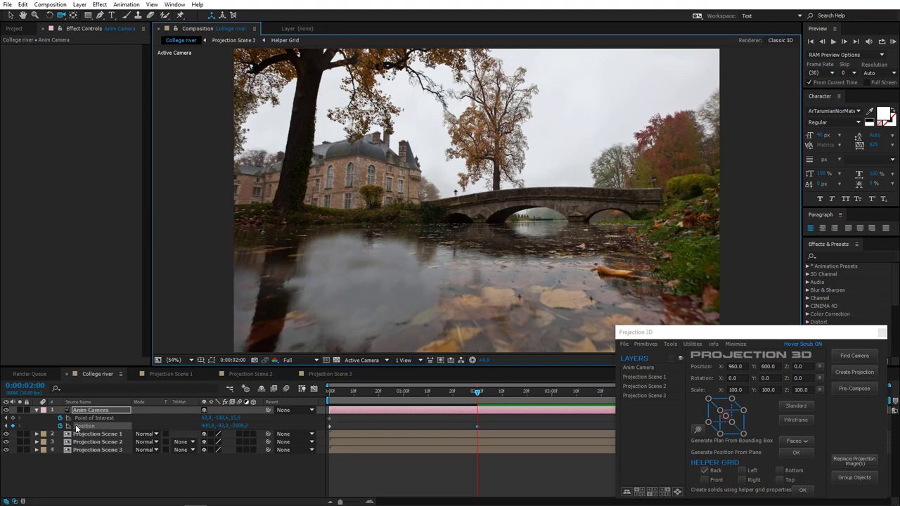
Push the Anim Camera further towards the bridge at 0:00:02:00 and preview the camera move from the start
{"action": "key", "text": "Home"}
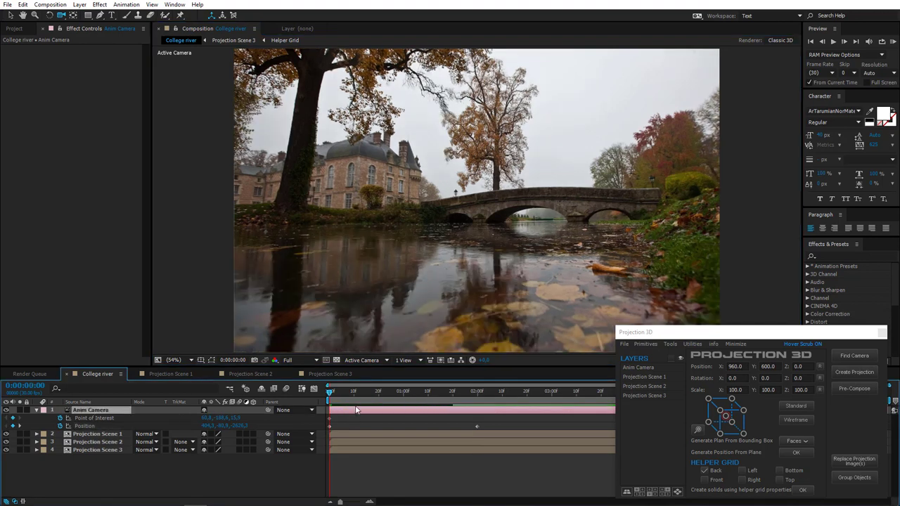
{"action": "left_click", "coordinate": [477, 395]}
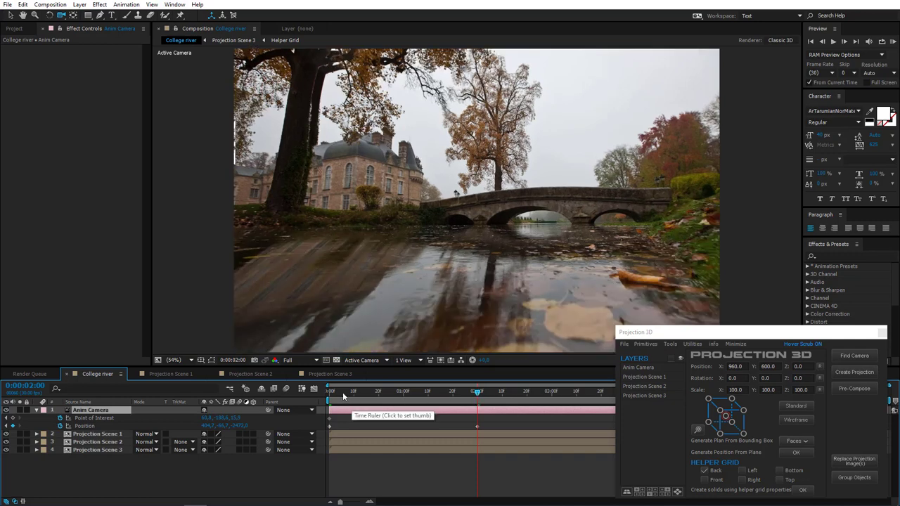
{"action": "key", "text": "Home"}
{"action": "key", "text": "space"}
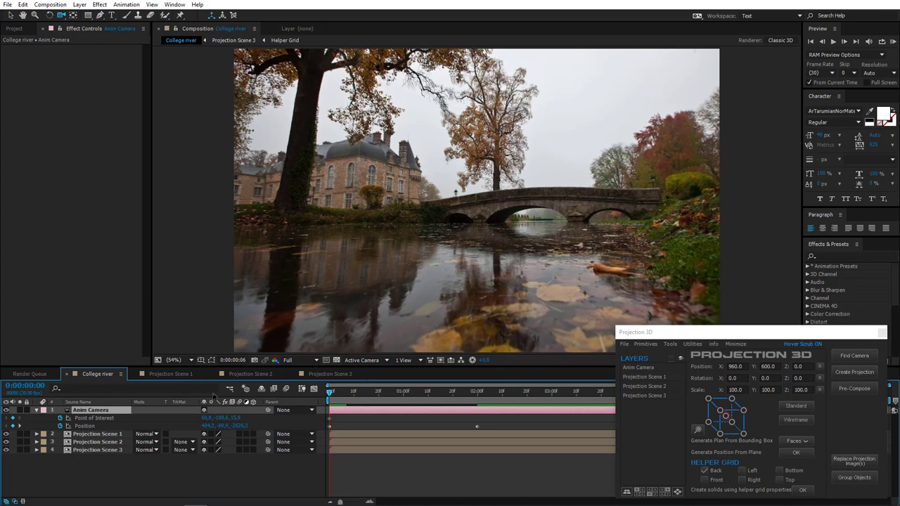
{"action": "key", "text": "space"}
Replace the projection image of Projection Scene 2 with the College building image and briefly solo that layer to check it
{"action": "left_click", "coordinate": [117, 443]}
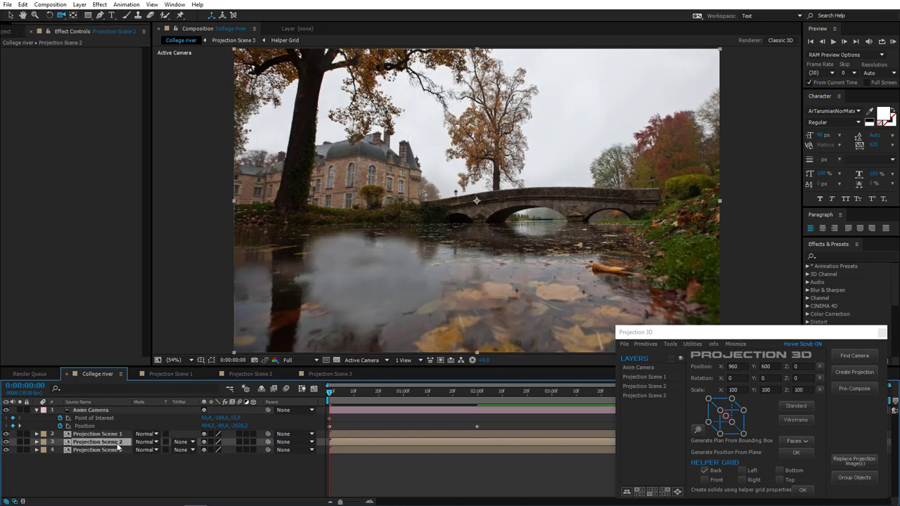
{"action": "left_click", "coordinate": [845, 460]}
{"action": "double_click", "coordinate": [282, 300]}
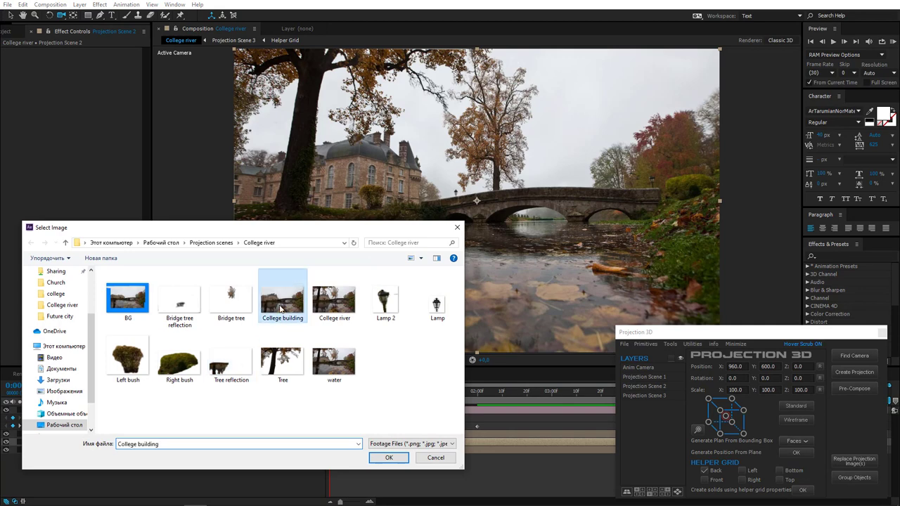
{"action": "left_click", "coordinate": [476, 292]}
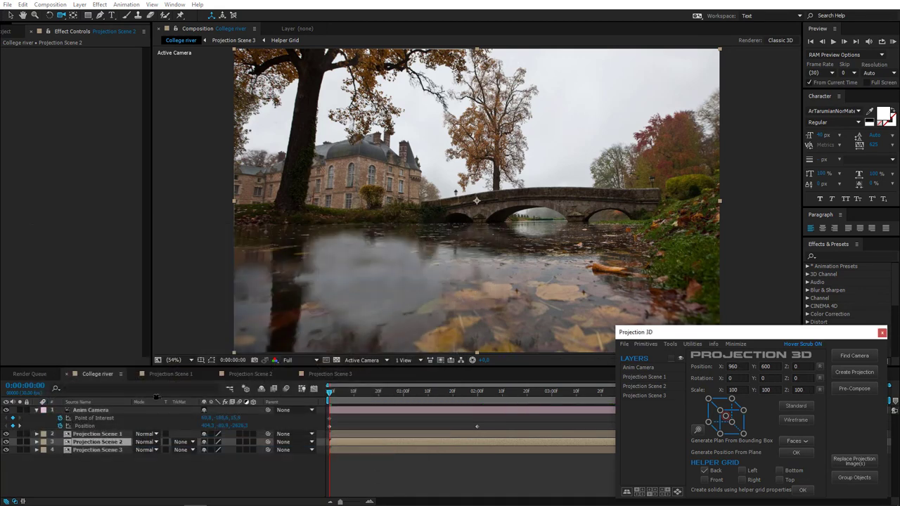
{"action": "left_click", "coordinate": [20, 442]}
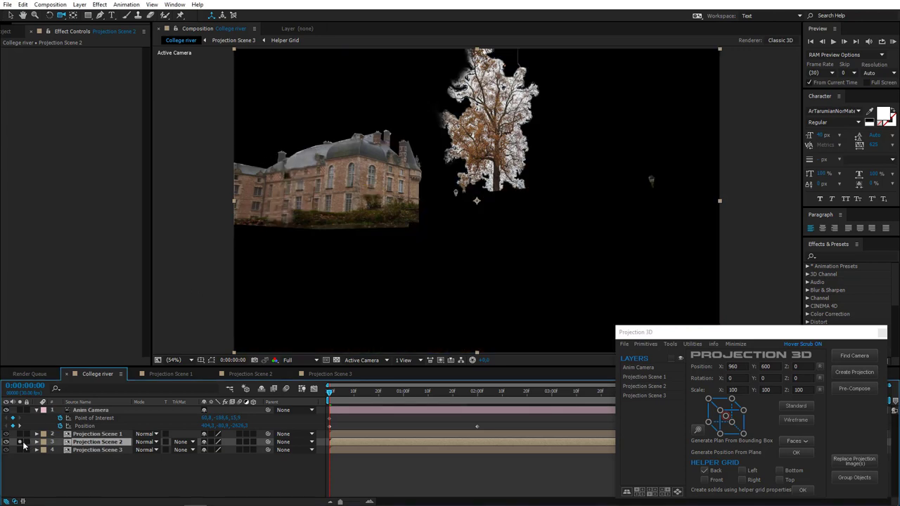
{"action": "left_click", "coordinate": [21, 442]}
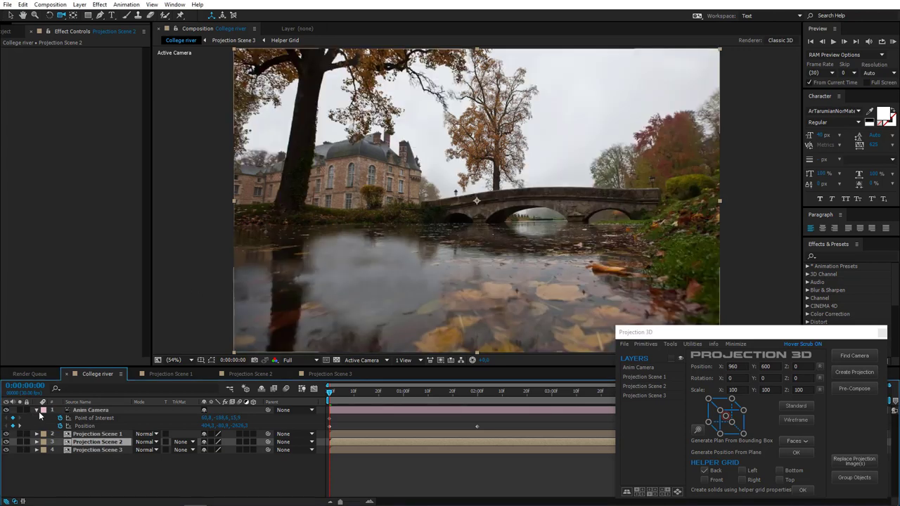
Replace the projection image of Projection Scene 3 with the BG image and preview the camera move from the start
{"action": "left_click", "coordinate": [37, 411]}
{"action": "left_click", "coordinate": [95, 434]}
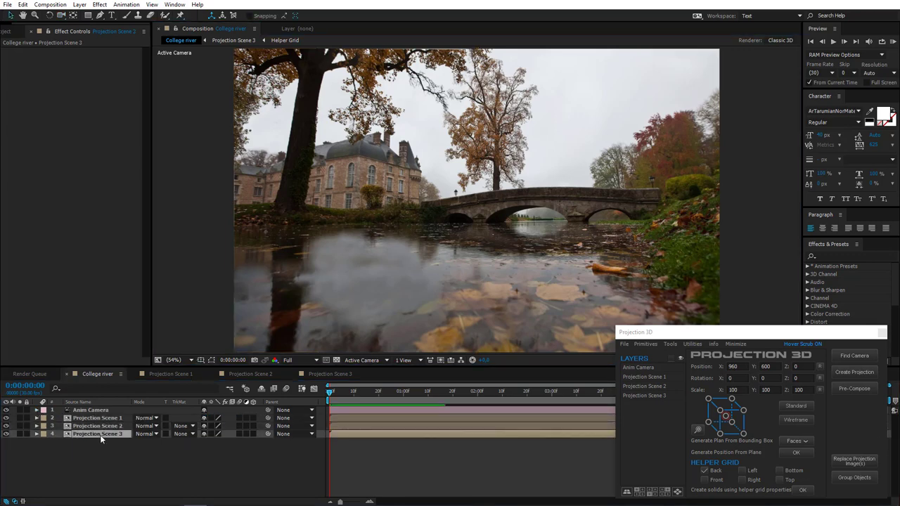
{"action": "left_click", "coordinate": [876, 464]}
{"action": "double_click", "coordinate": [130, 299]}
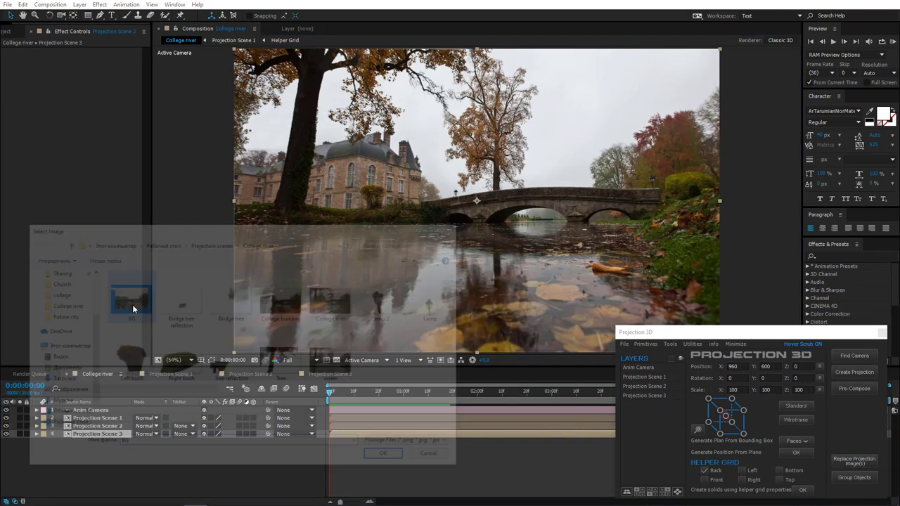
{"action": "left_click", "coordinate": [461, 292]}
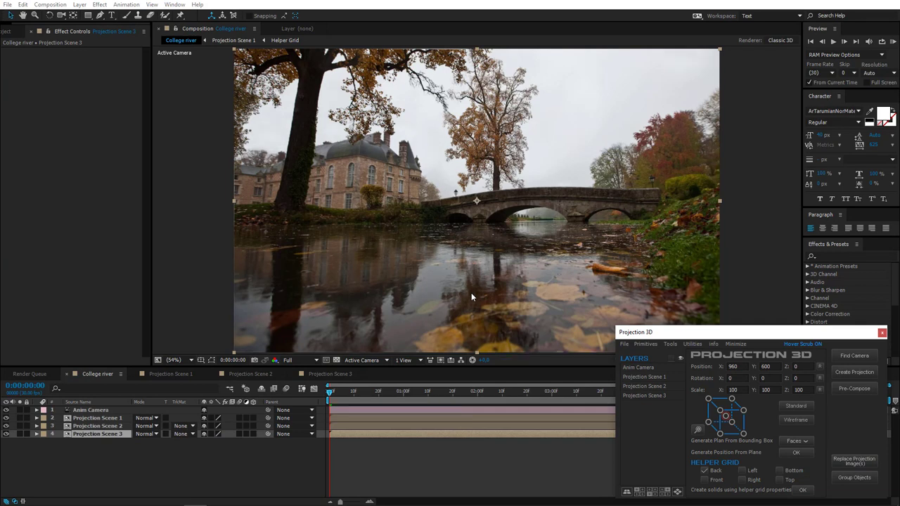
{"action": "left_click", "coordinate": [257, 485]}
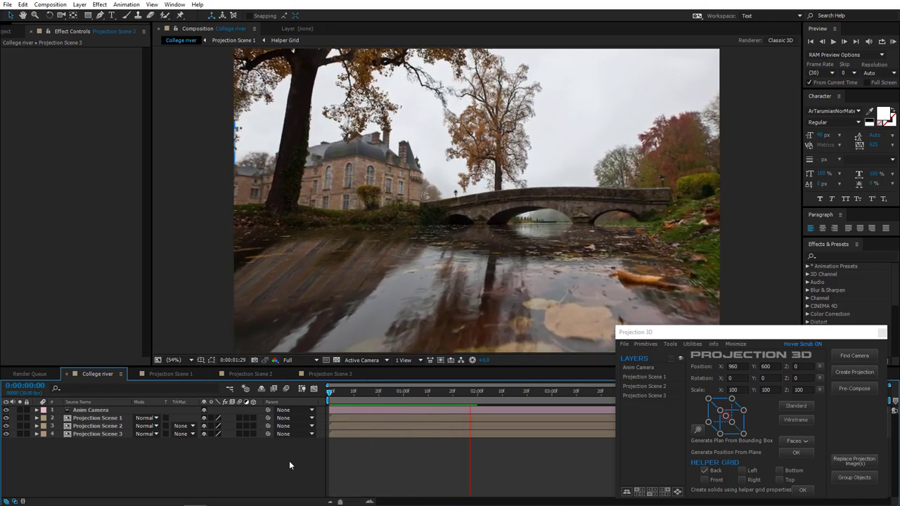
{"action": "key", "text": "space"}
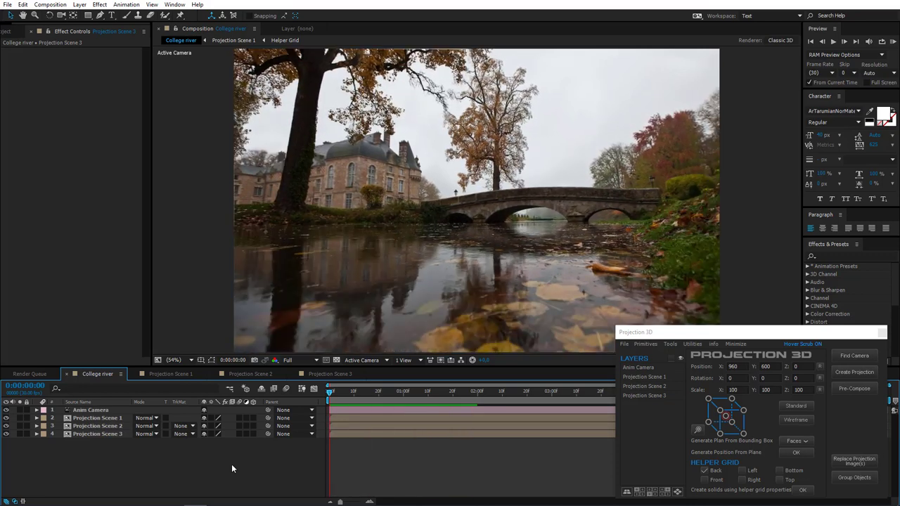